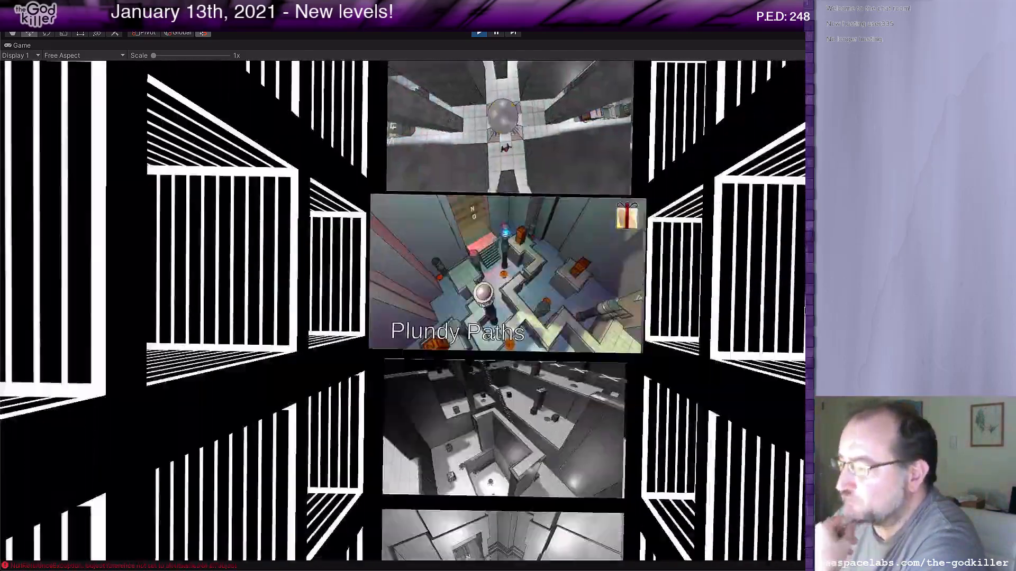
Browse the level selection screens, including Plundy Paths, Slippy Chamber, The Fork and Sacred Lawns.
scroll(507, 296, "down", 4)
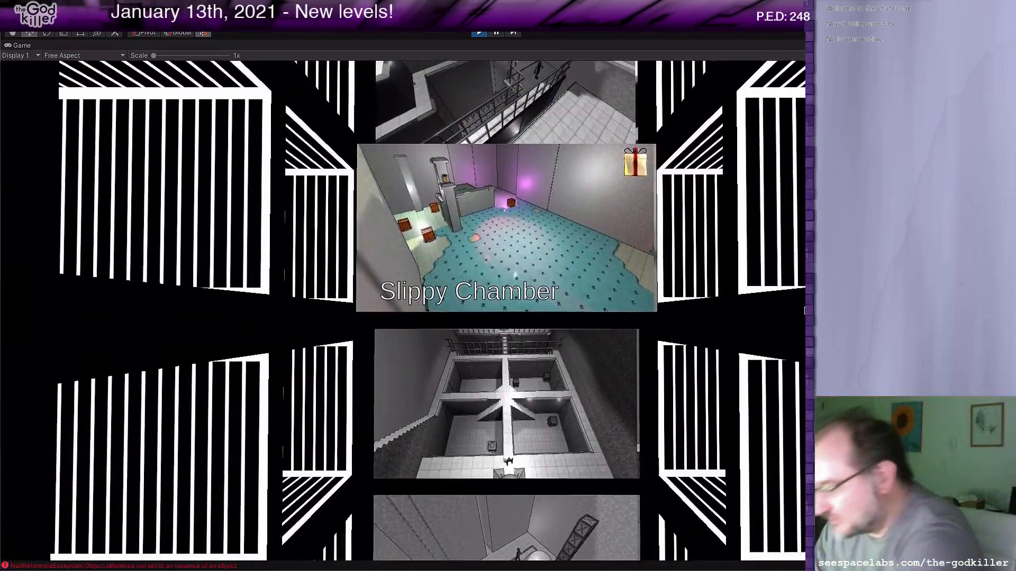
key("XF86AudioRaiseVolume")
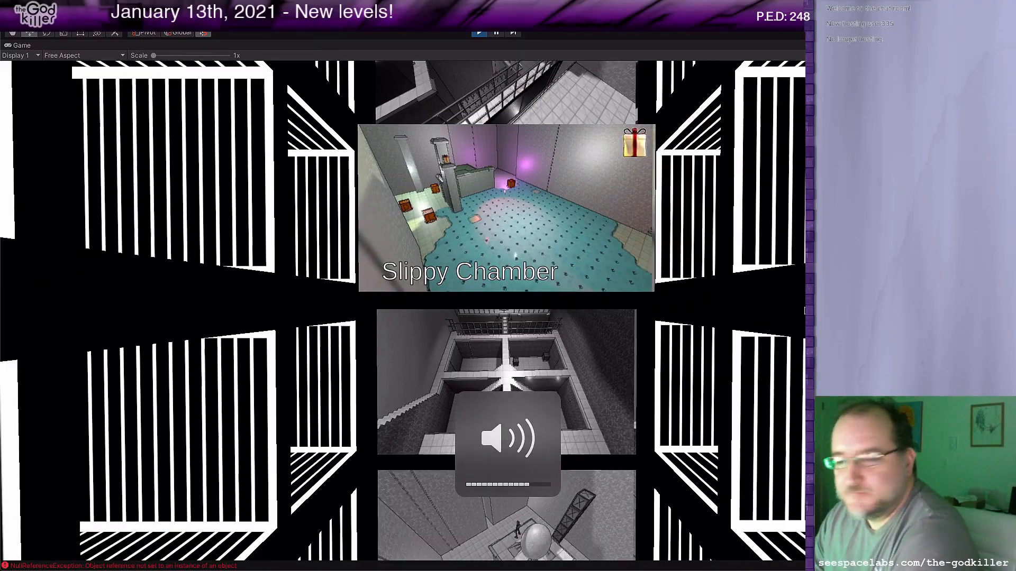
scroll(507, 297, "down", 3)
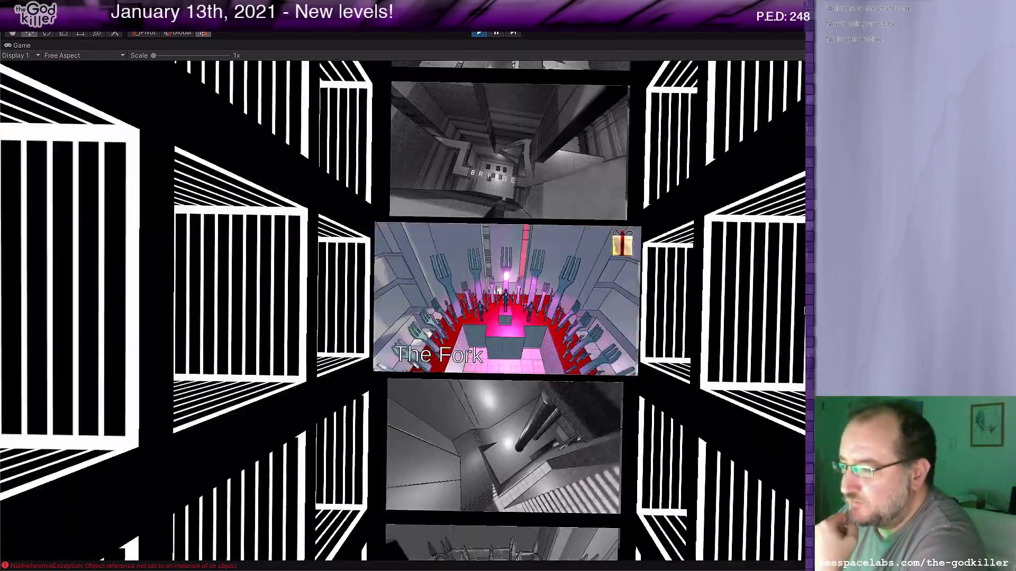
scroll(507, 296, "down", 2)
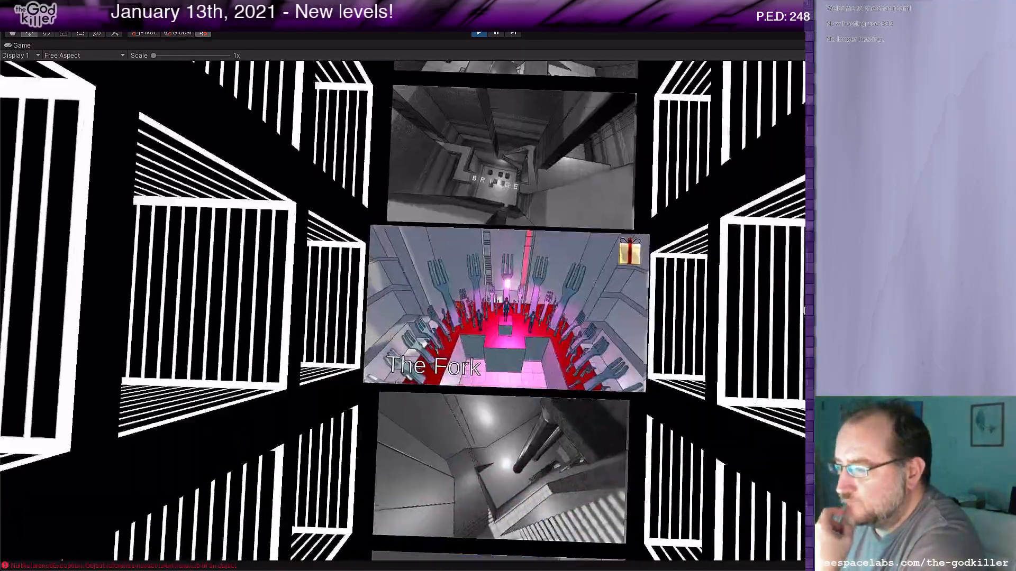
scroll(805, 311, "up", 1)
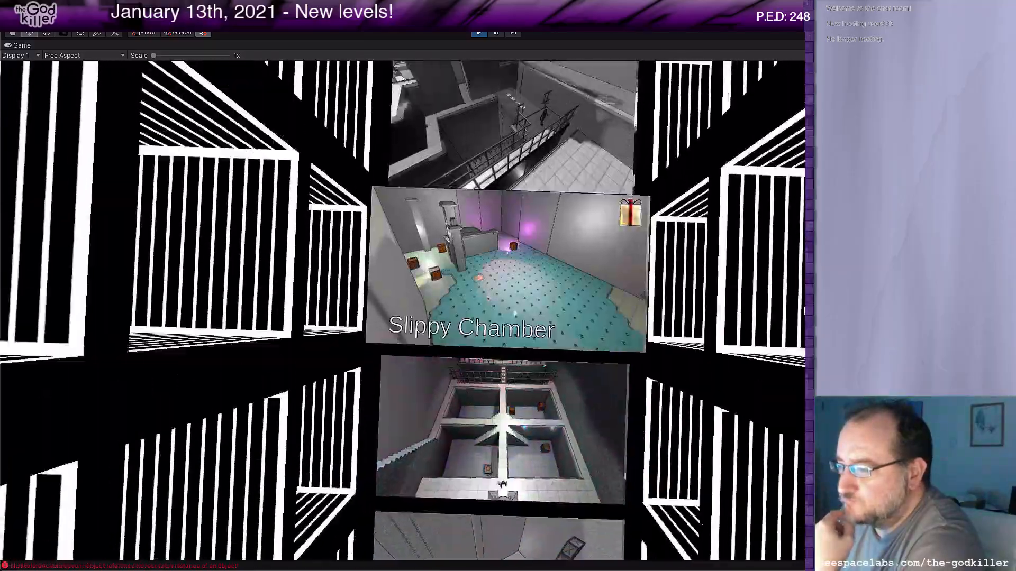
scroll(805, 311, "down", 1)
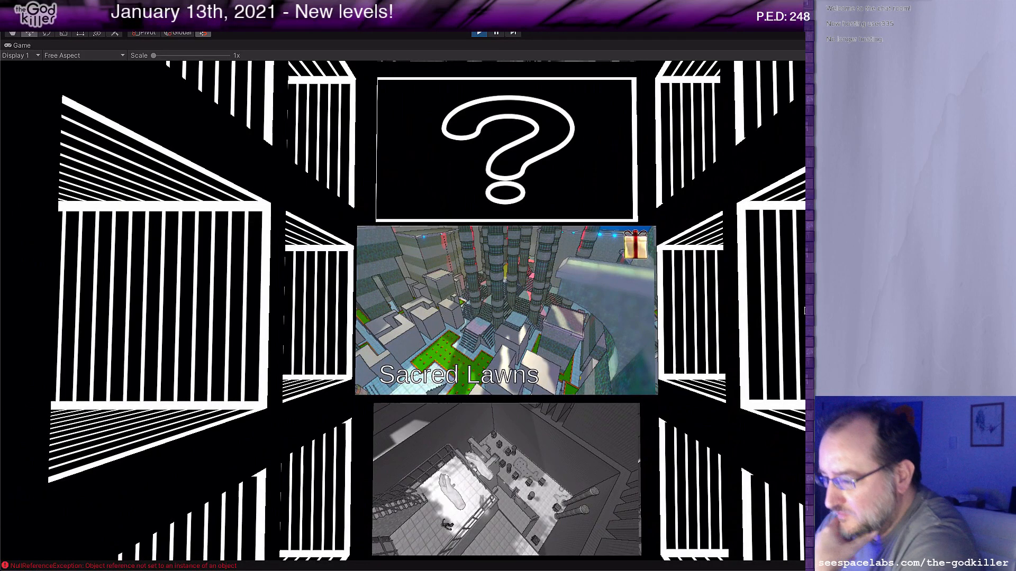
scroll(805, 312, "down", 1)
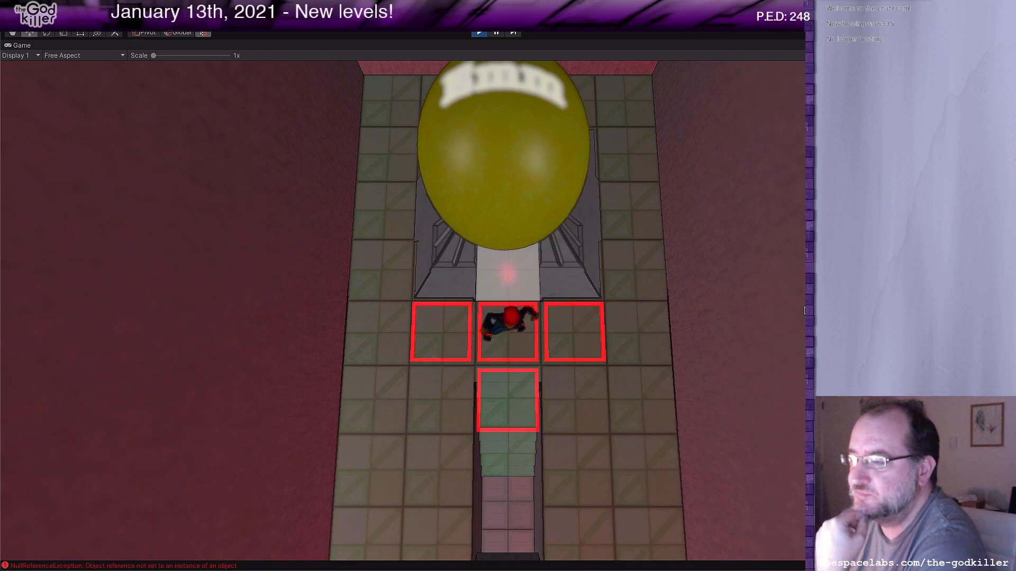
Walk the character away from the yellow sphere, down the stairs and out onto the tiled plaza beside the pink building.
key("Up")
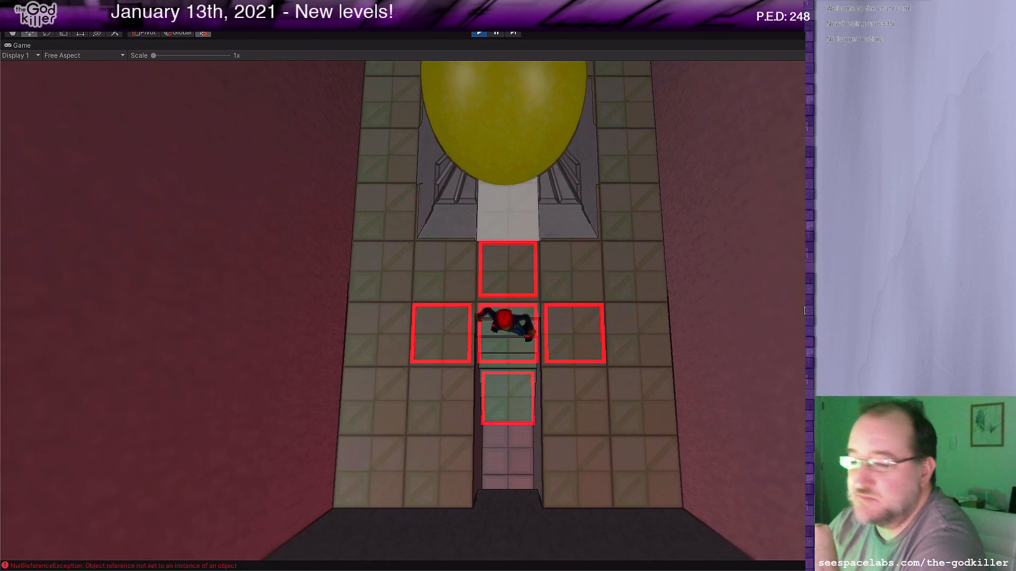
key("Down")
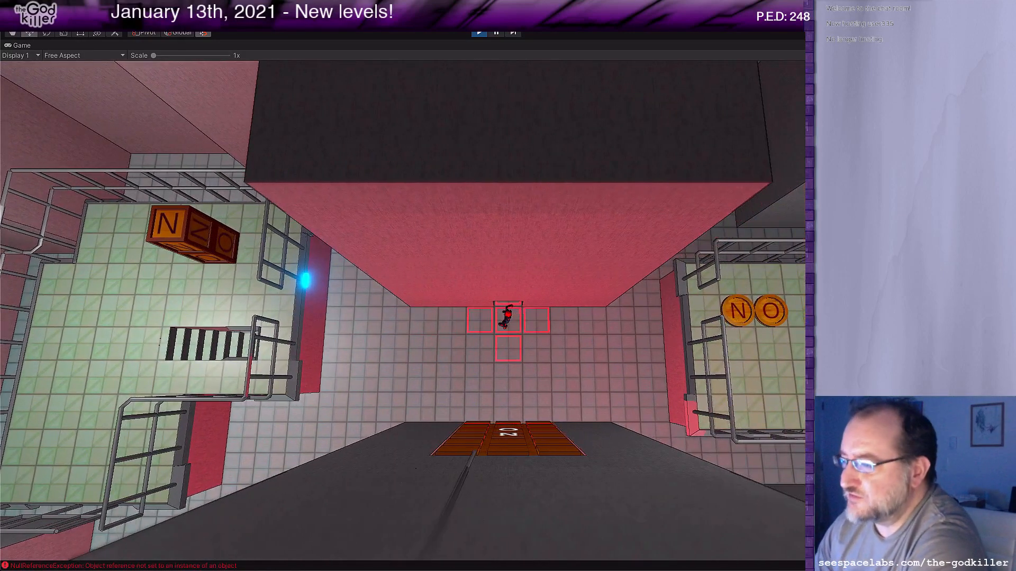
key("s")
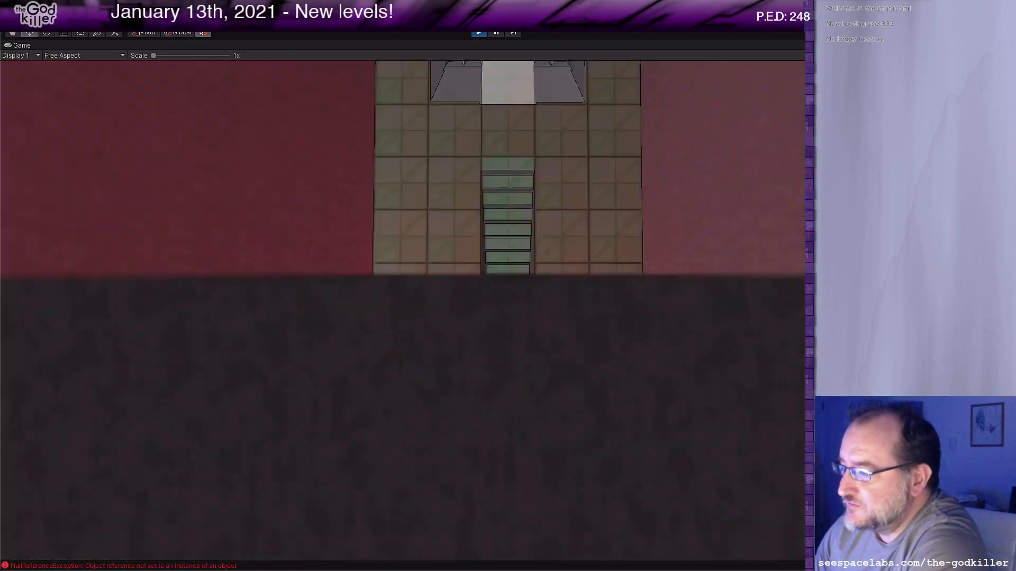
key("a")
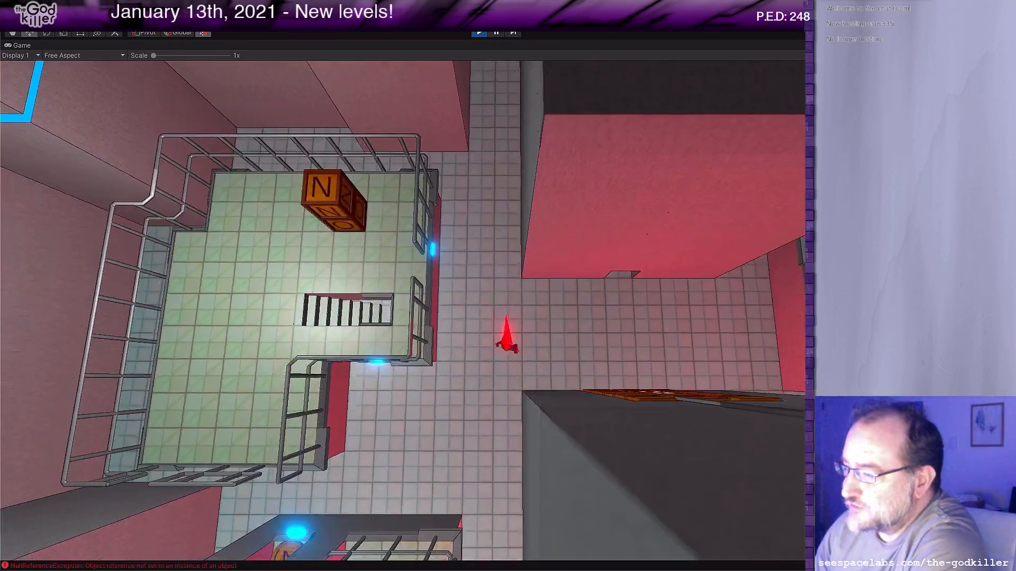
Run the character along the east side of the raised green platform and around its north end to the west corridor.
key("s")
key("a")
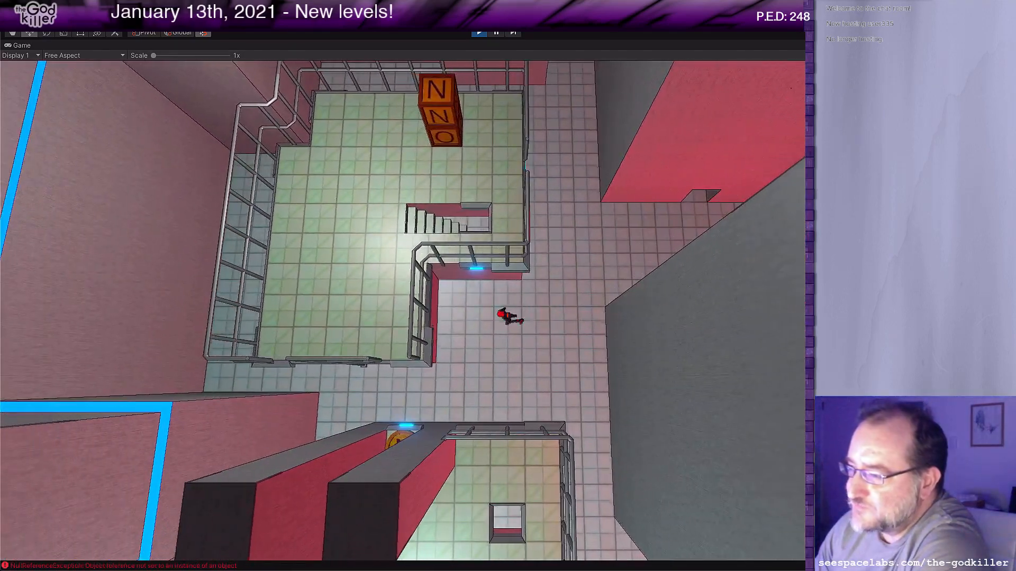
key("w")
key("w")
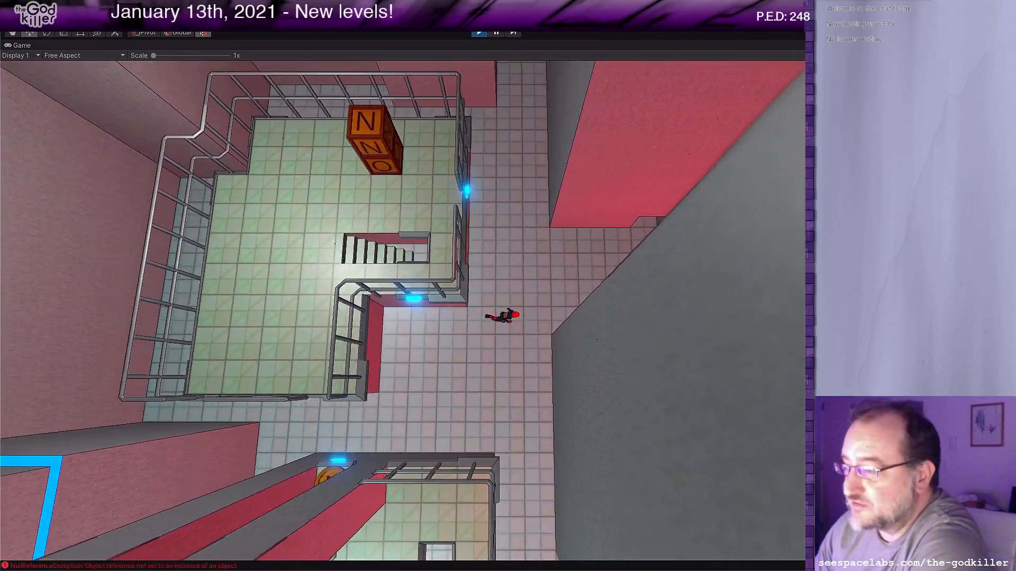
key("a")
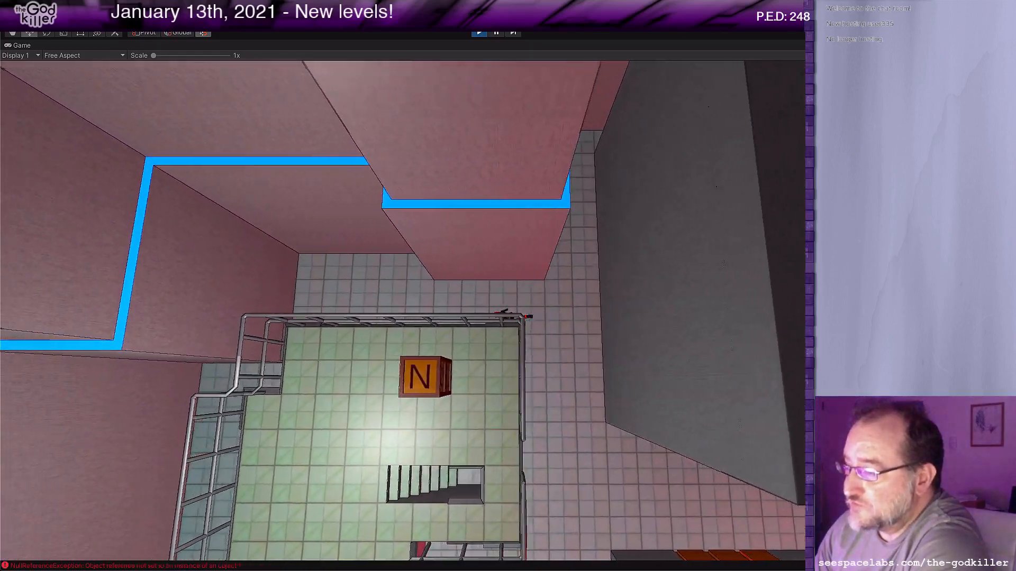
key("s")
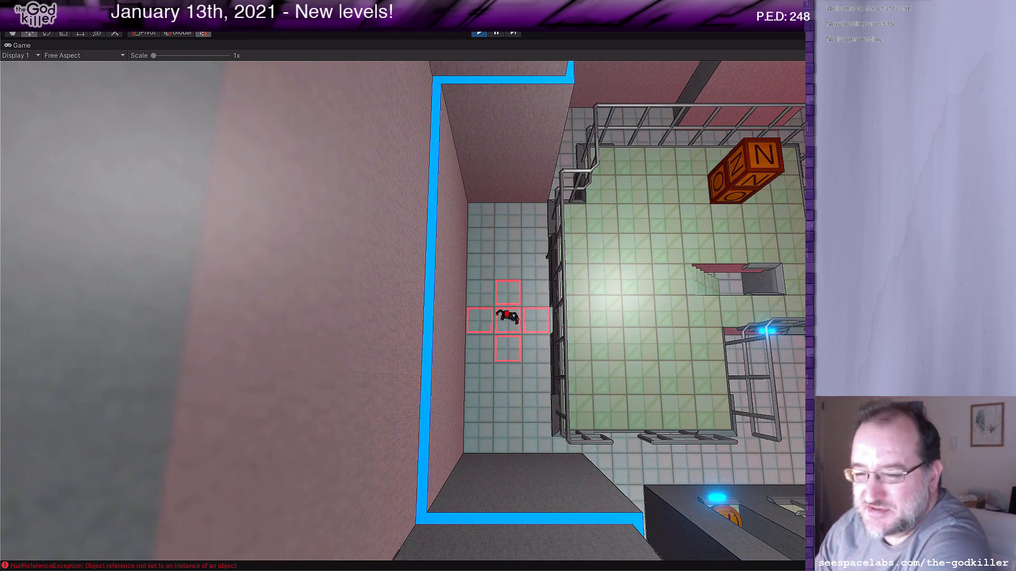
Move the character from the west corridor to the passage between the green platform and the N and O coins.
key("a")
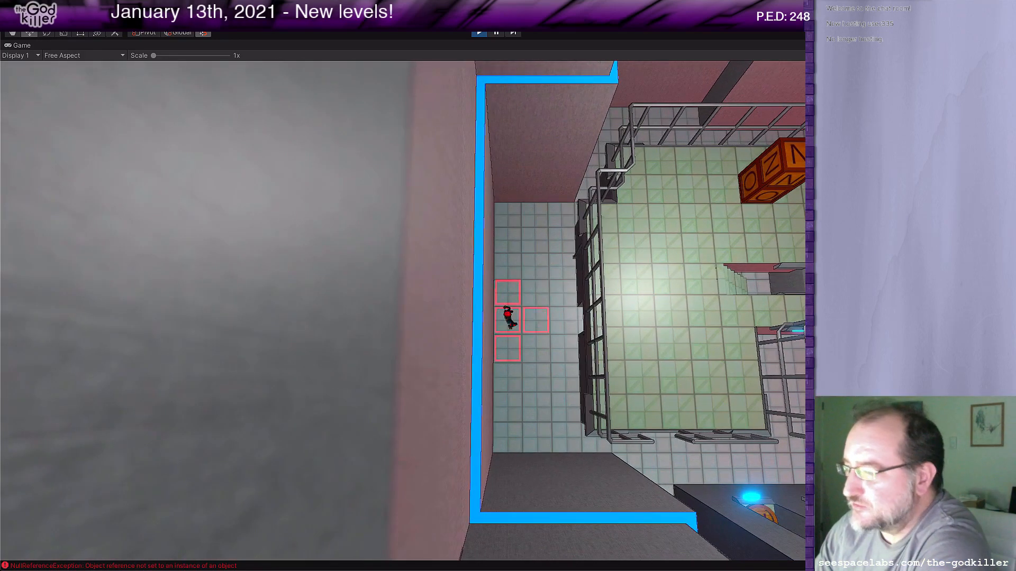
key("s")
key("d")
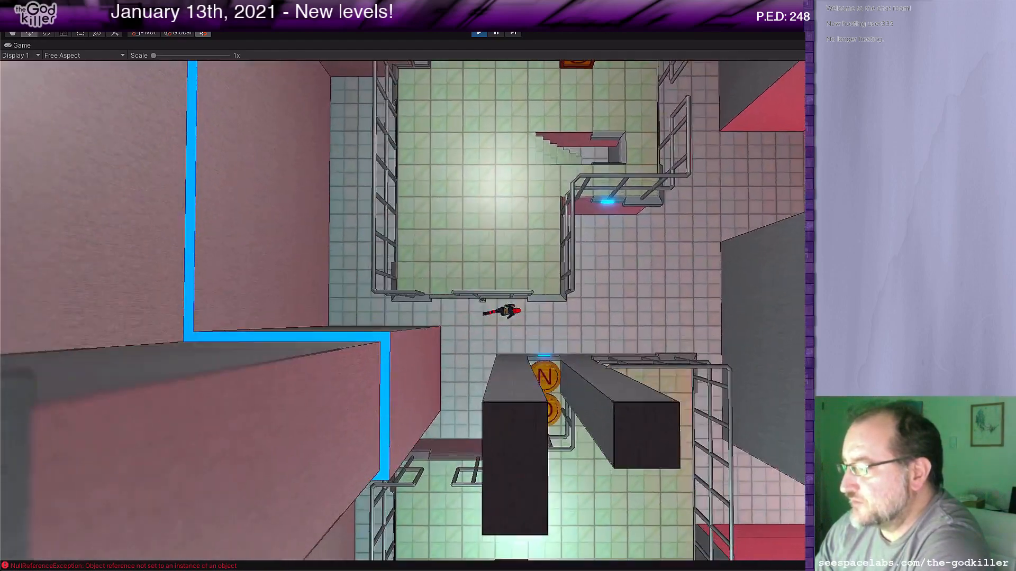
key("w")
key("s")
key("a")
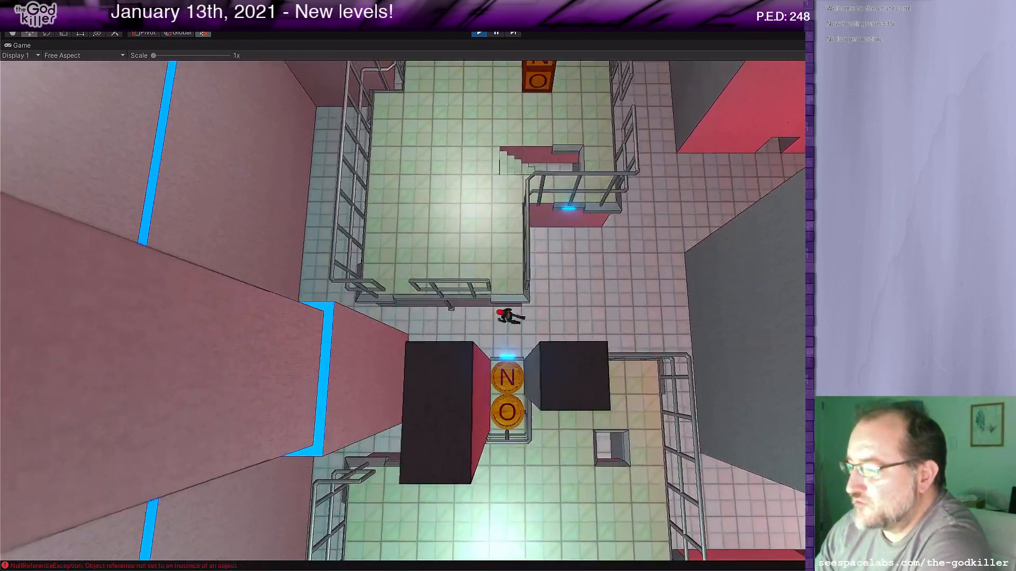
Return the character to the west corridor and enter the space beneath the green platform.
key("w")
key("d")
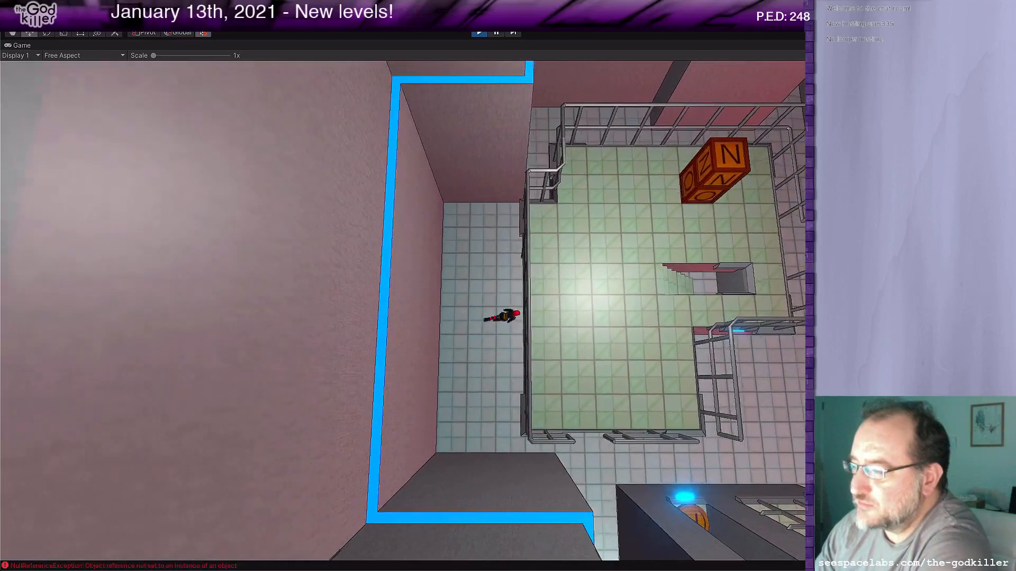
key("space")
key("d")
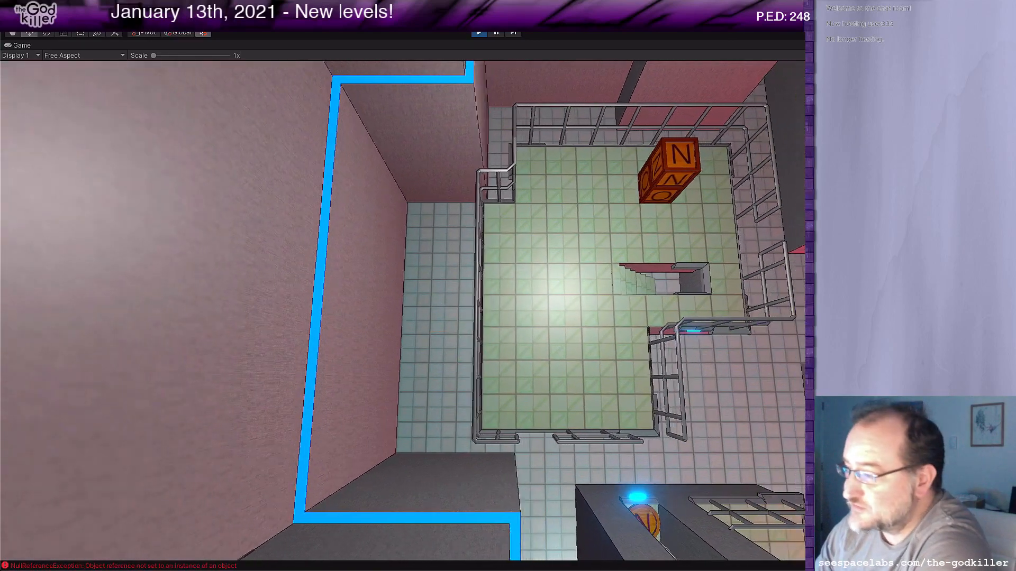
Explore the covered area beneath the green platform and bring the character to the foot of its stairway.
key("s")
key("a")
key("d")
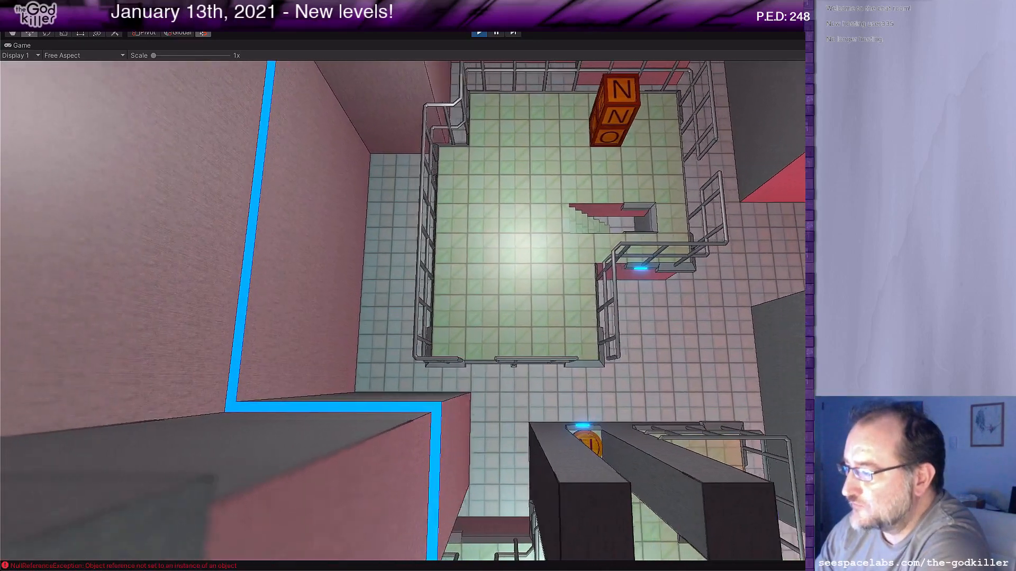
key("w")
key("w")
key("a")
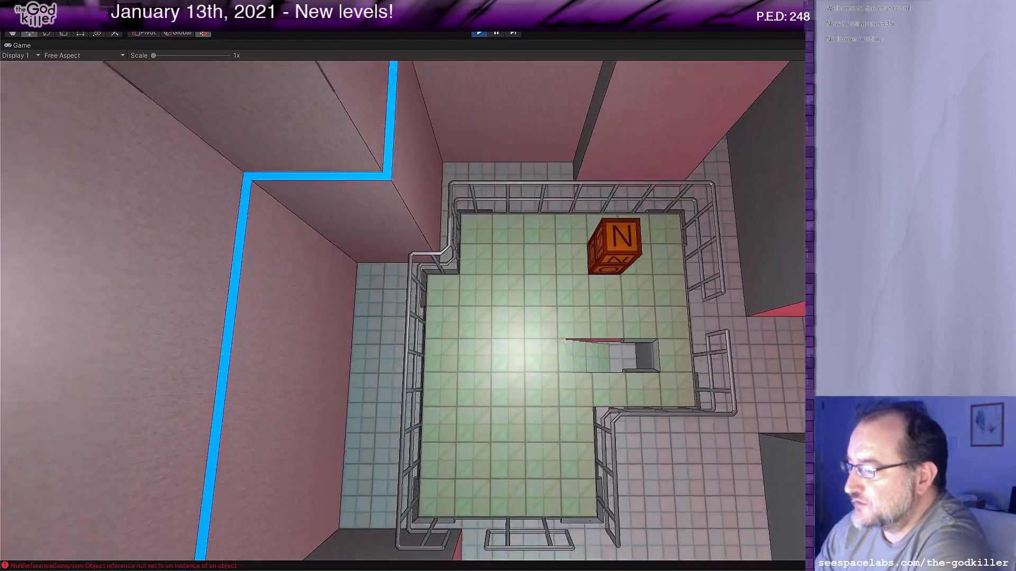
key("d")
scroll(403, 311, "up", 5)
key("d")
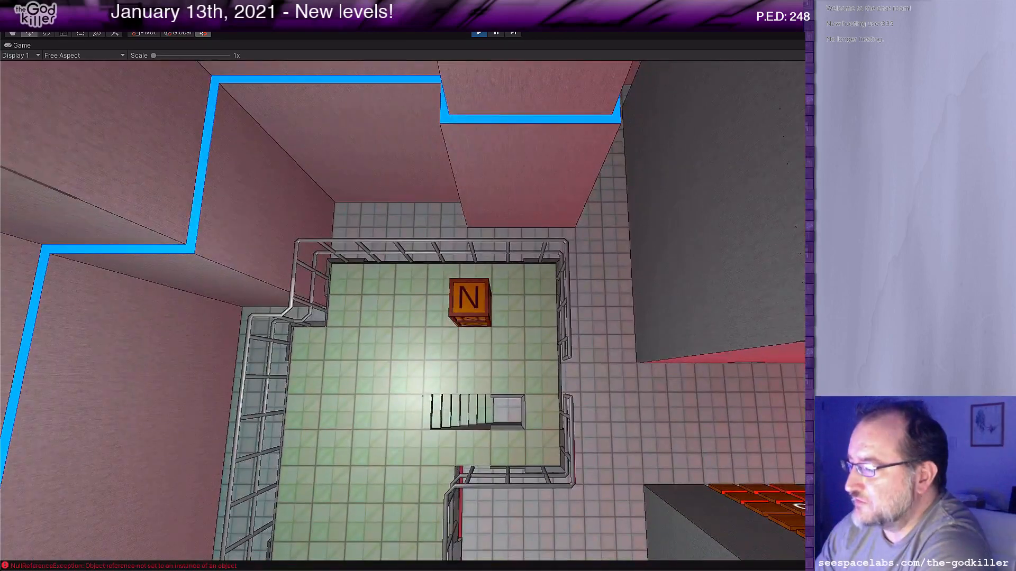
key("s")
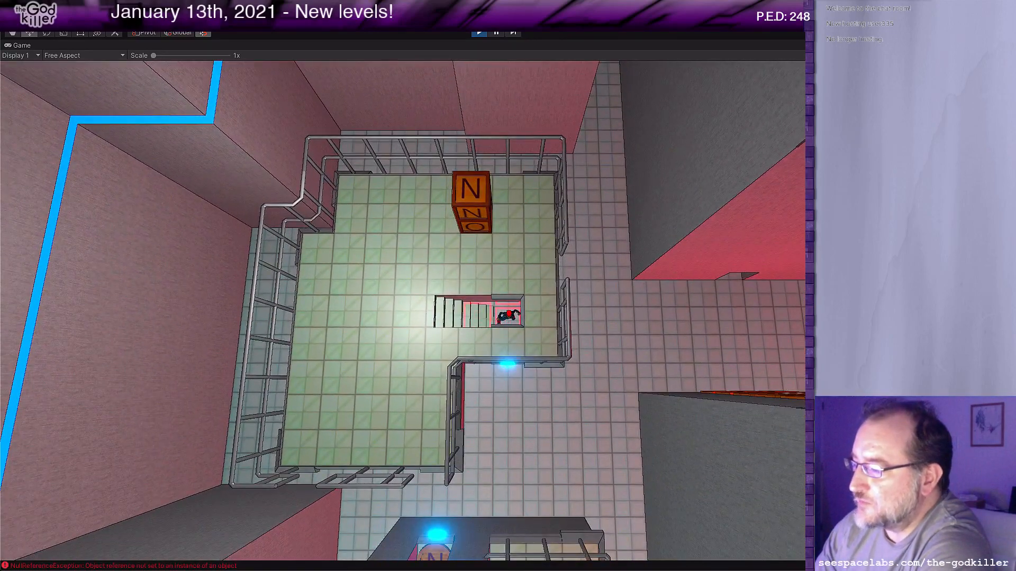
Climb the stairway onto the green platform and walk the character toward its southern part.
key("a")
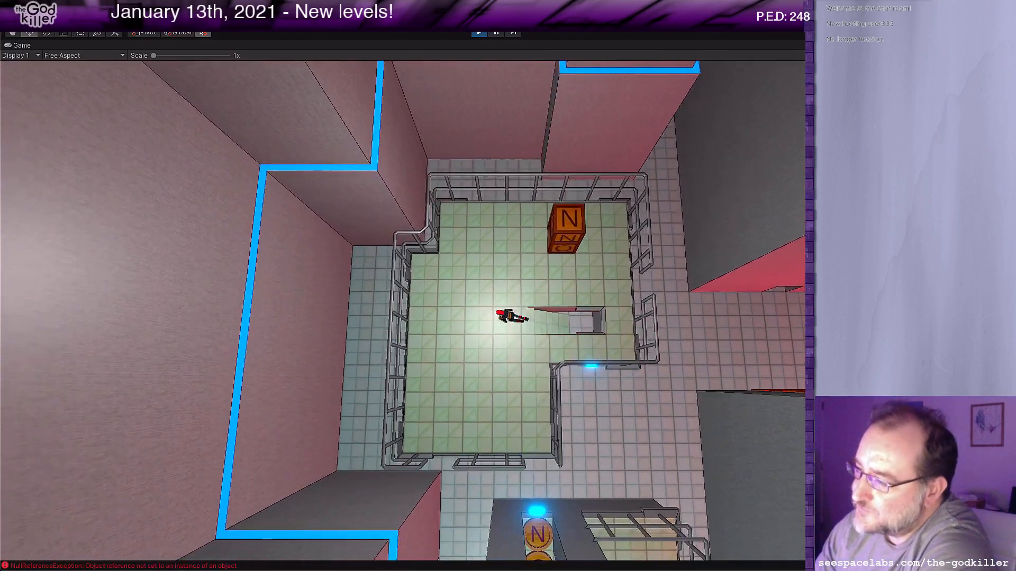
key("w")
key("s")
key("s")
key("a")
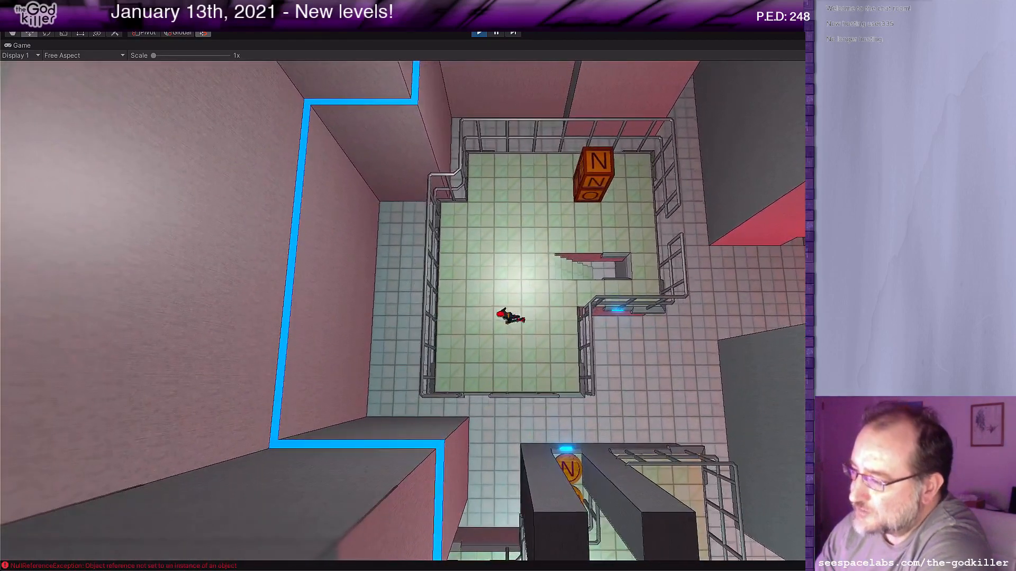
Dash the character around the top of the green platform and back toward the head of the stairway.
key("space")
key("w")
key("d")
key("space")
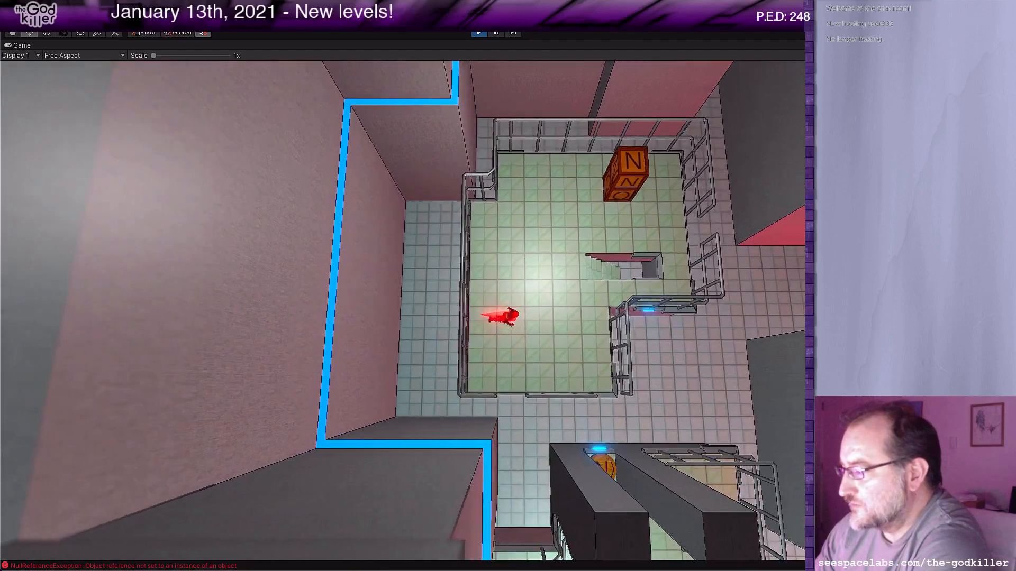
key("w")
key("space")
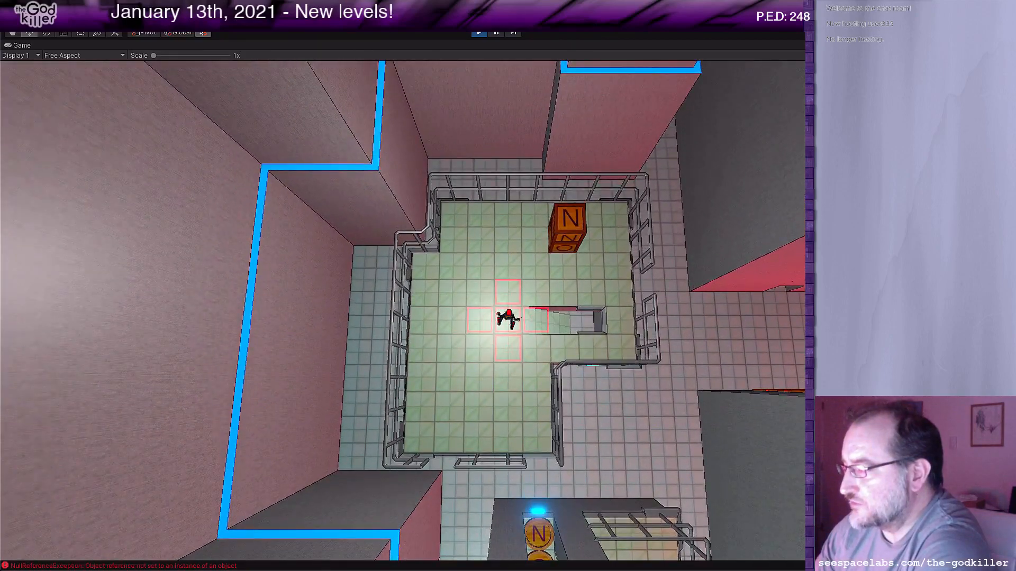
Leave the green platform for the pink building and move the character back and forth past its small doorway.
key("d")
key("space")
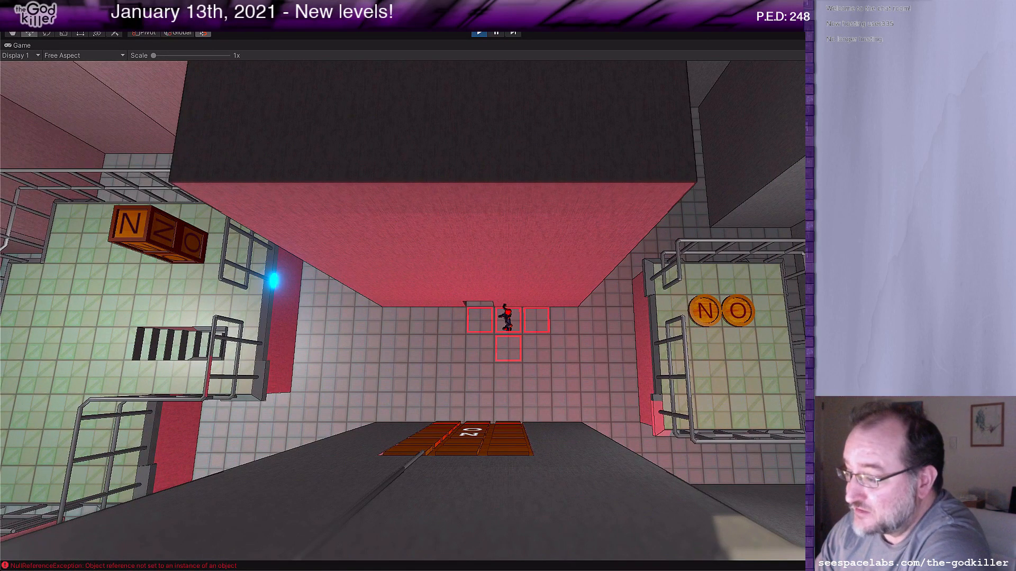
key("a")
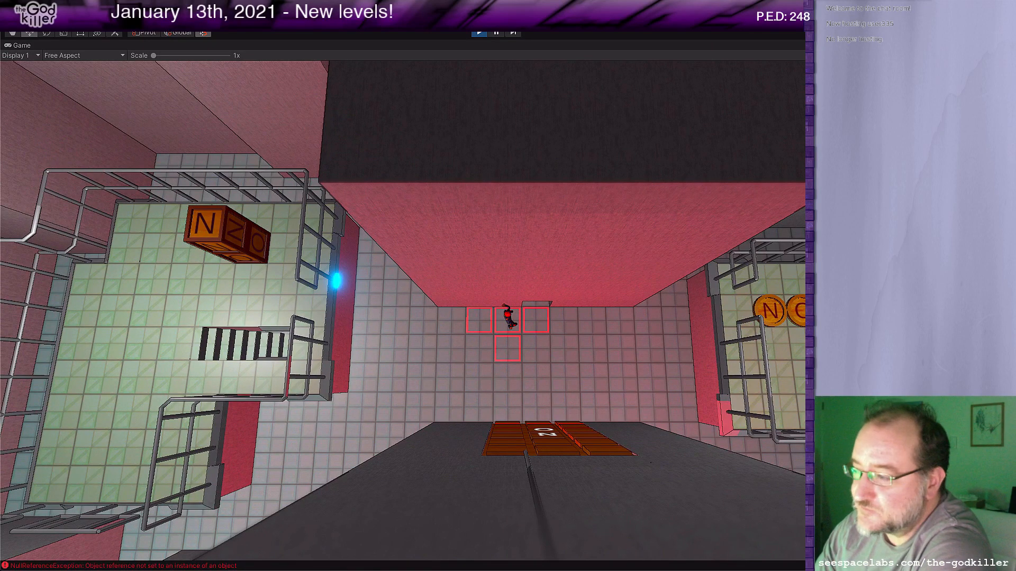
key("d")
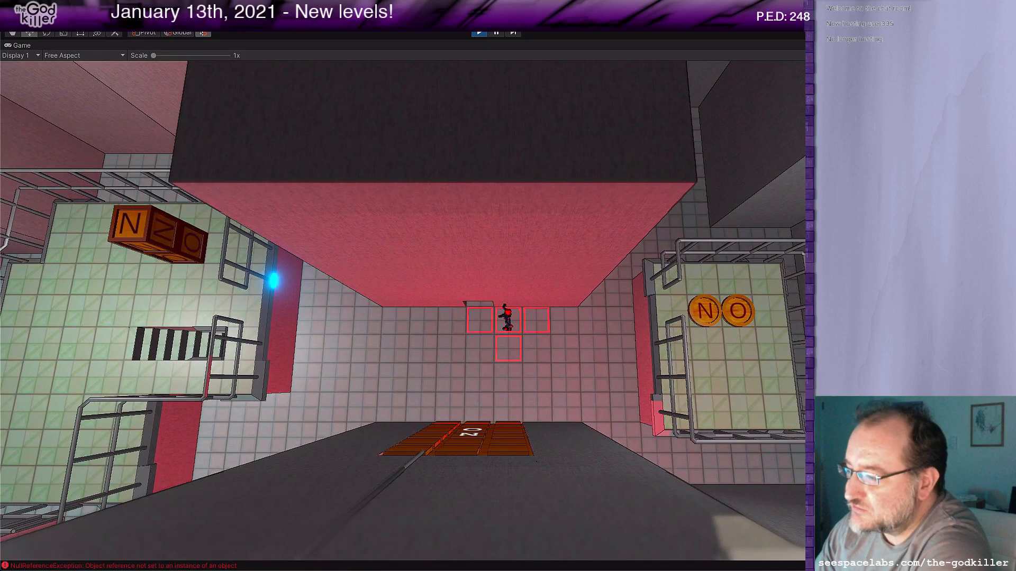
key("a")
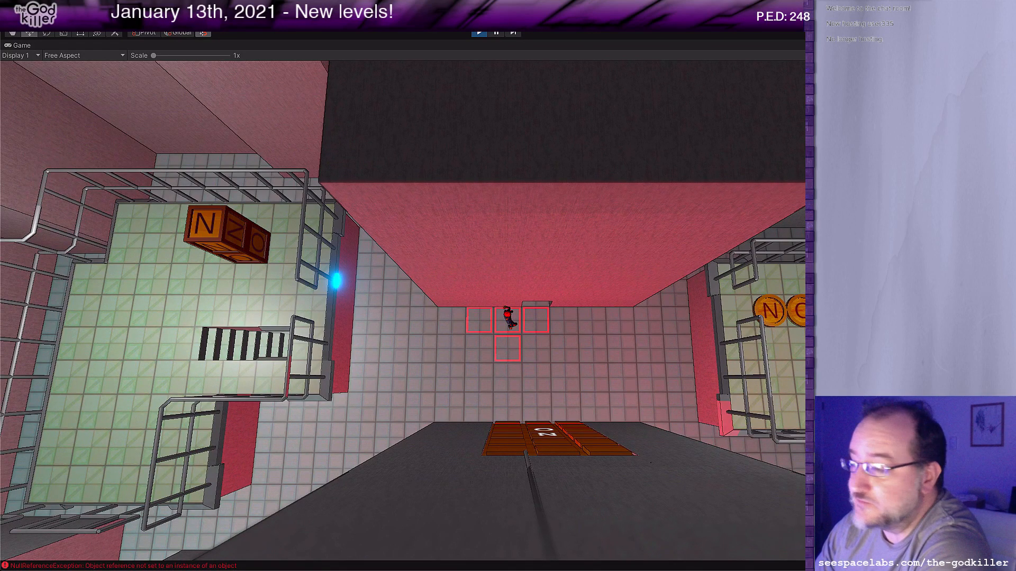
Run the character west to the green platform's east edge and dash south to the neighbouring railed platform.
key("a")
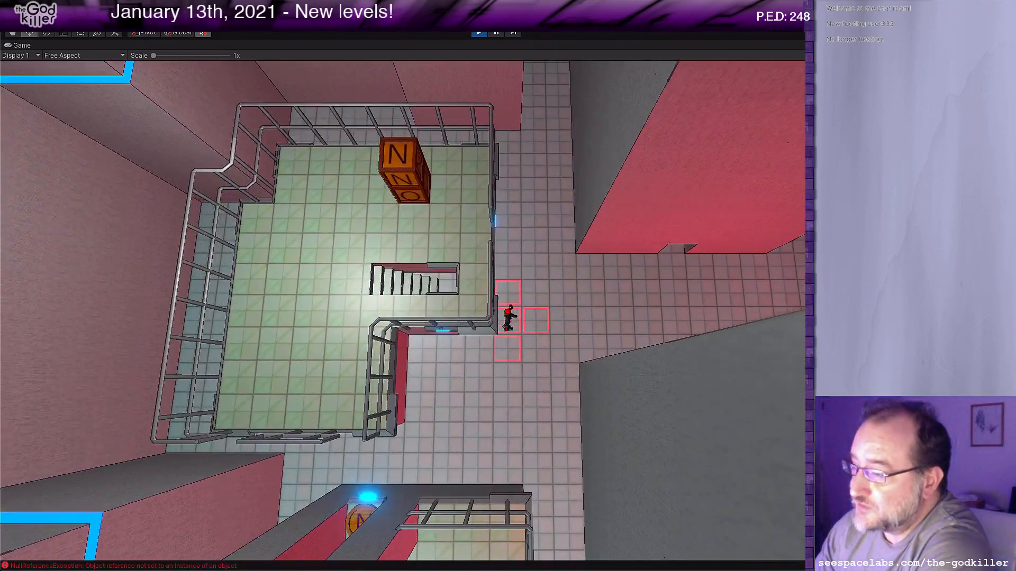
key("w")
key("s")
key("w")
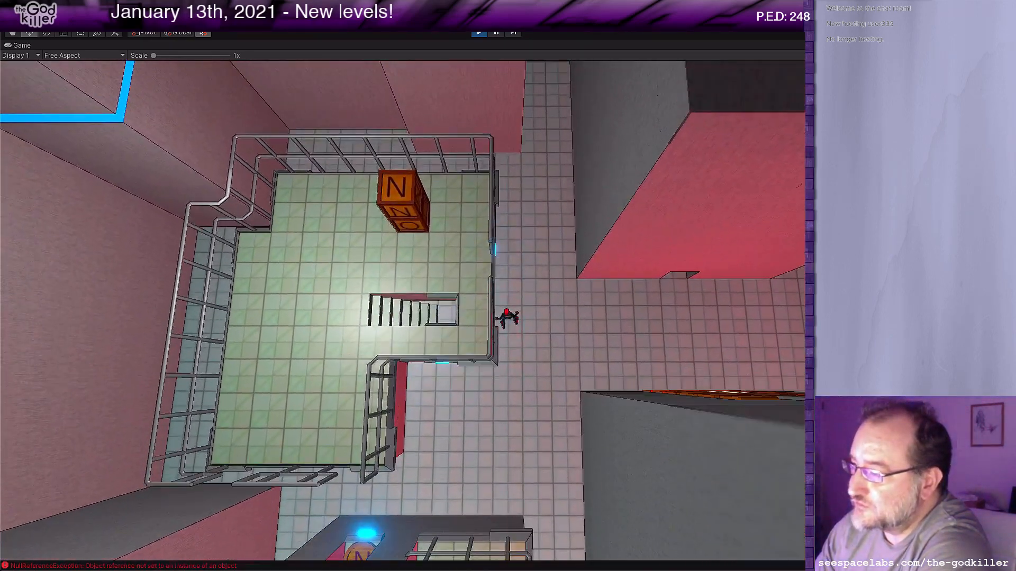
key("s")
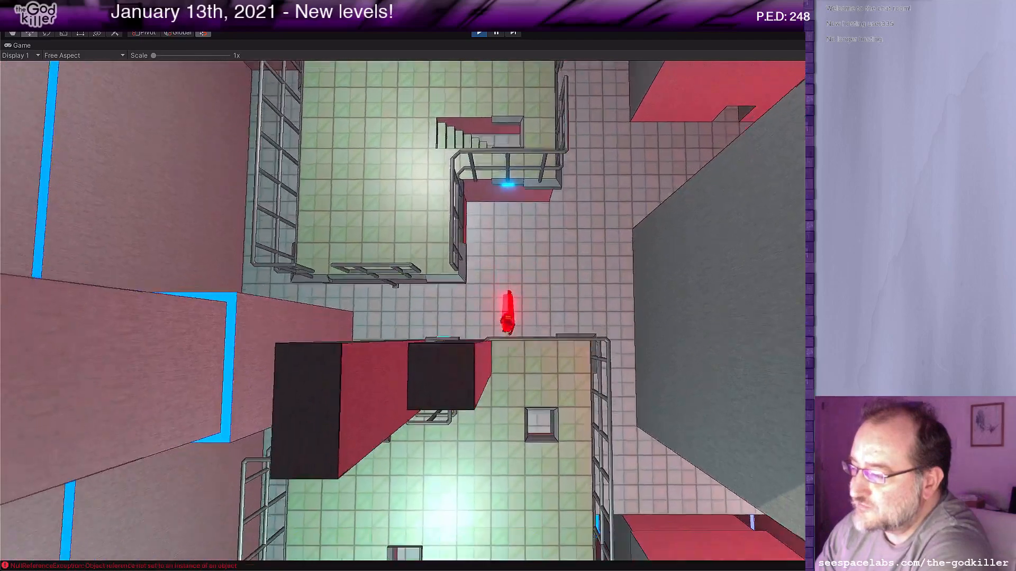
Run the character west through the gap between the two green platforms and north along the walkway beside the north platform.
key("a")
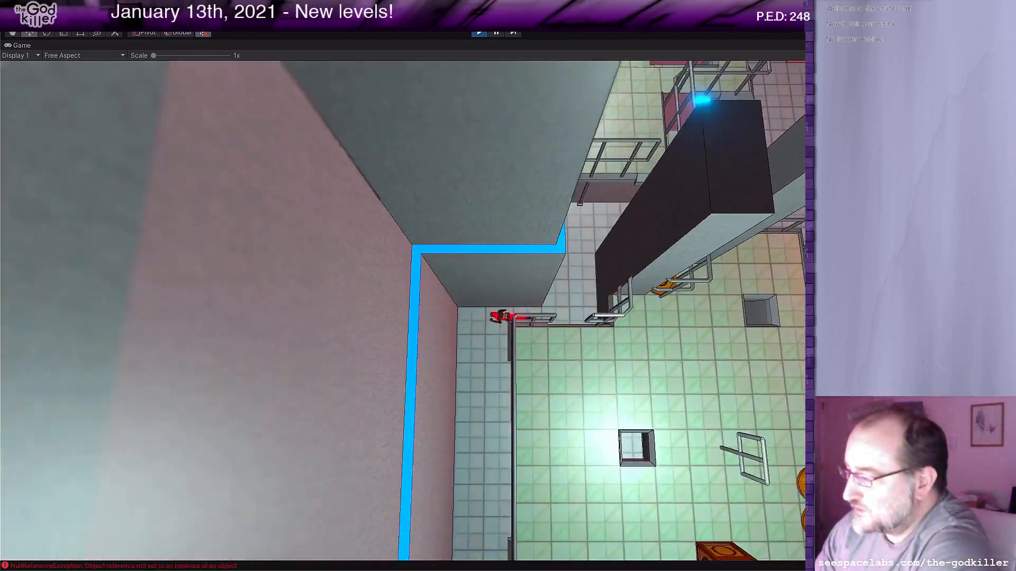
key("s")
key("w")
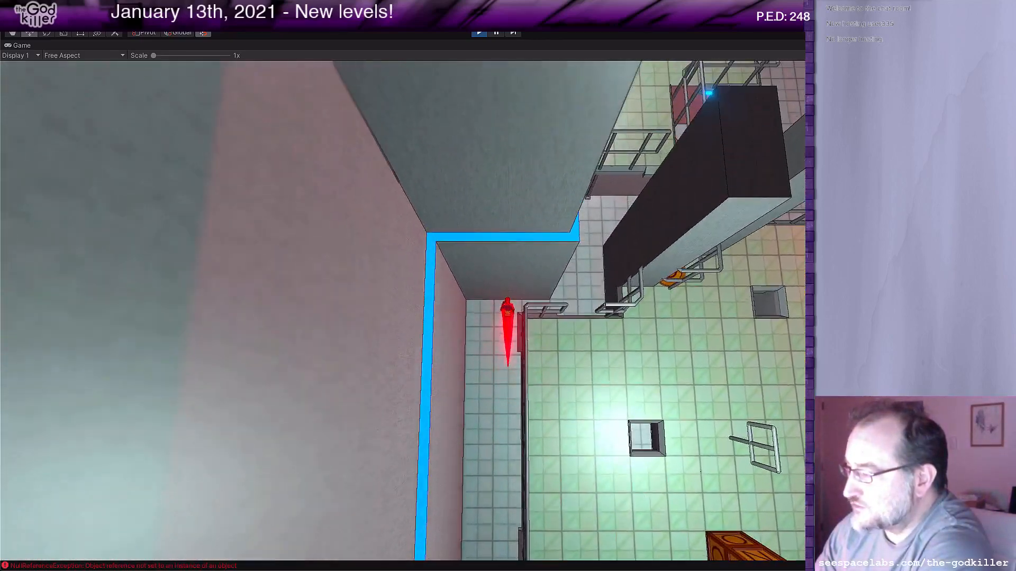
key("d")
key("w")
key("a")
key("w")
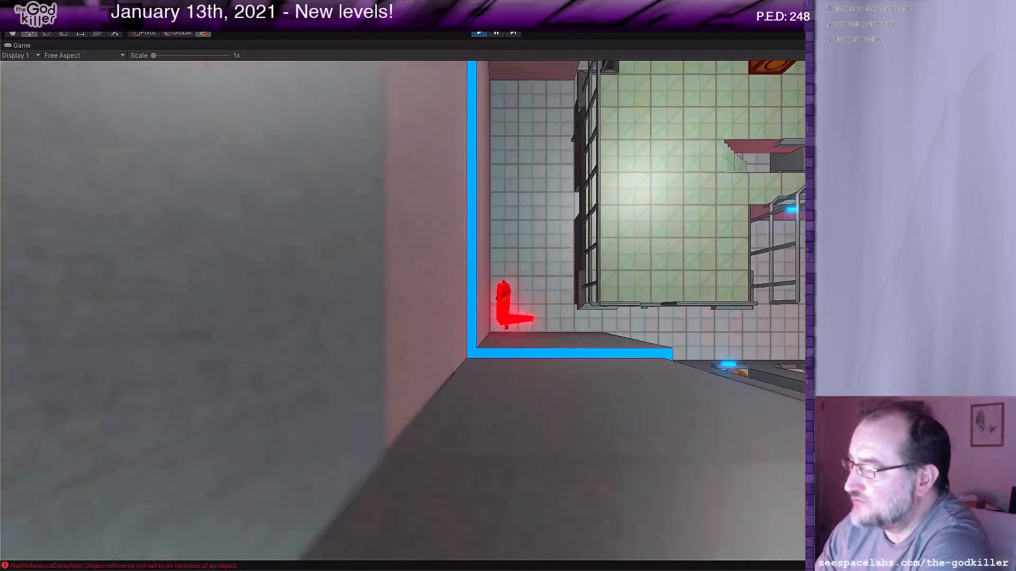
key("w")
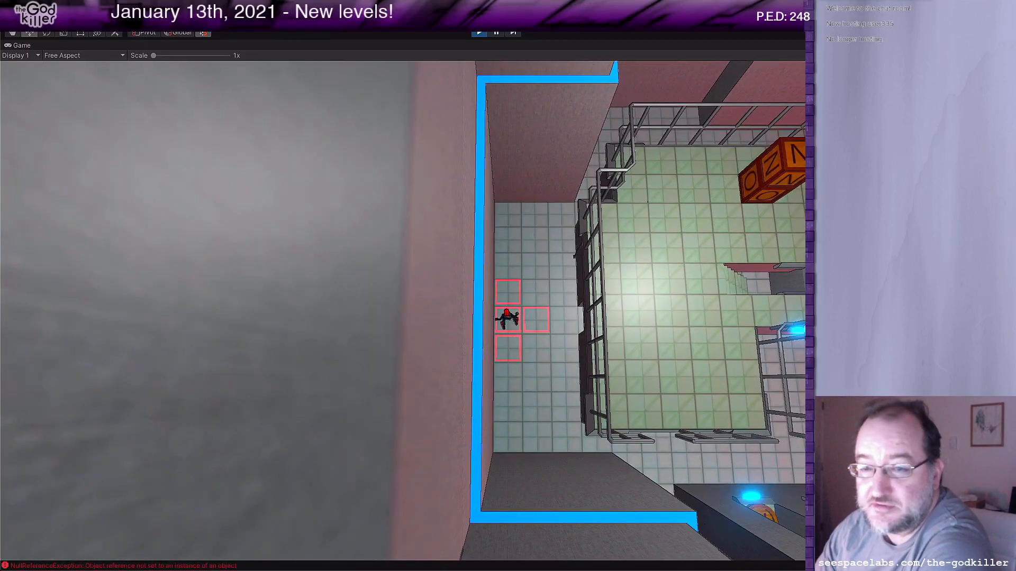
Bring the character up the stairway onto the north platform and over to the N crate.
key("d")
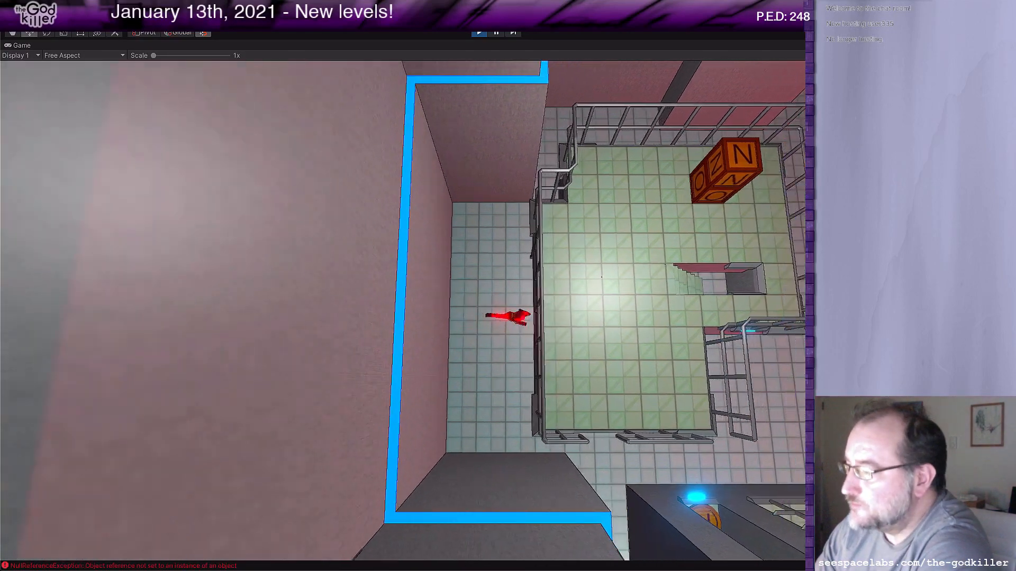
key("w")
key("d")
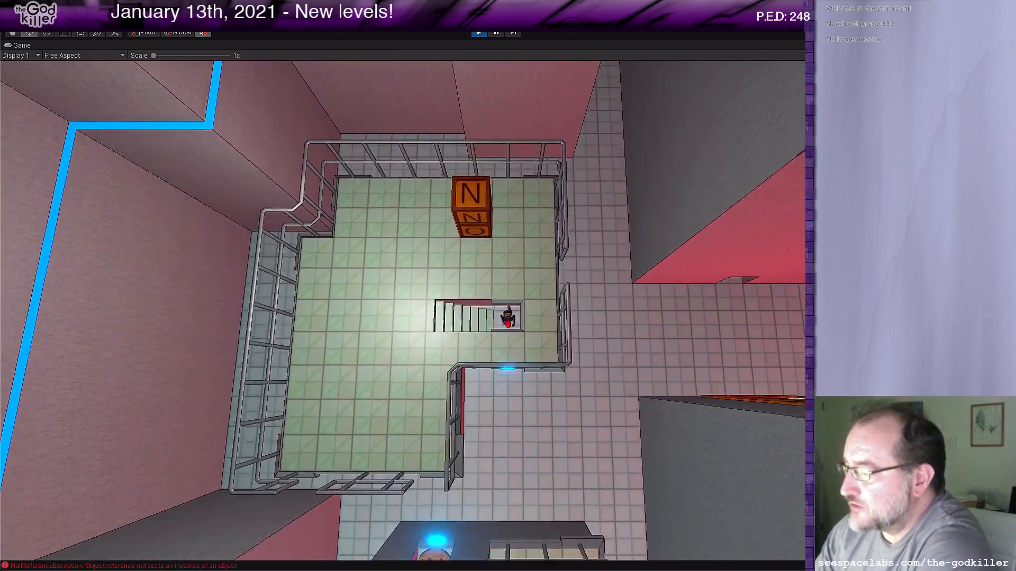
key("a")
key("w")
key("d")
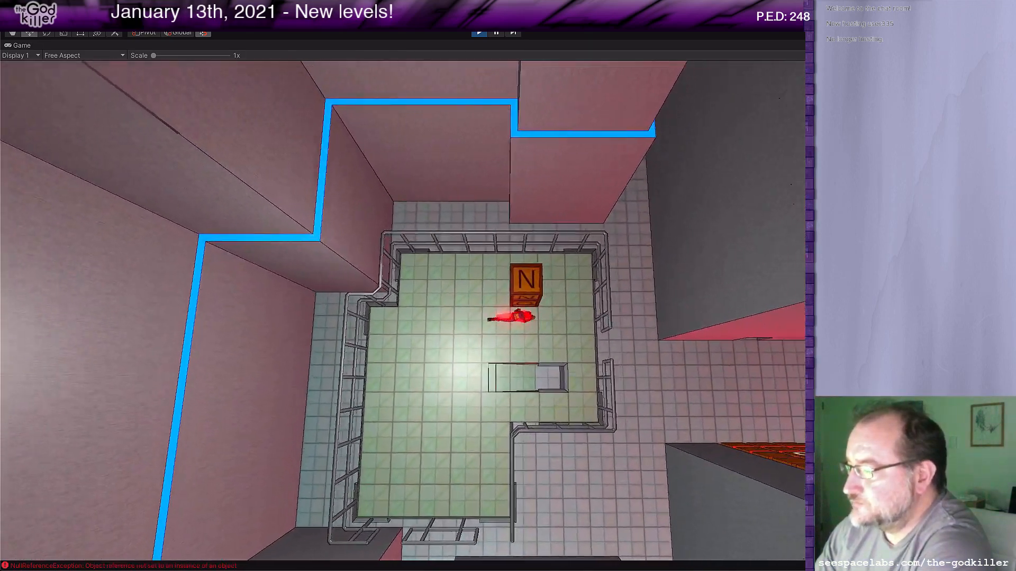
Separate the O crate from the N crate and move it to the north platform's northwest corner.
key("w")
key("s")
key("a")
key("s")
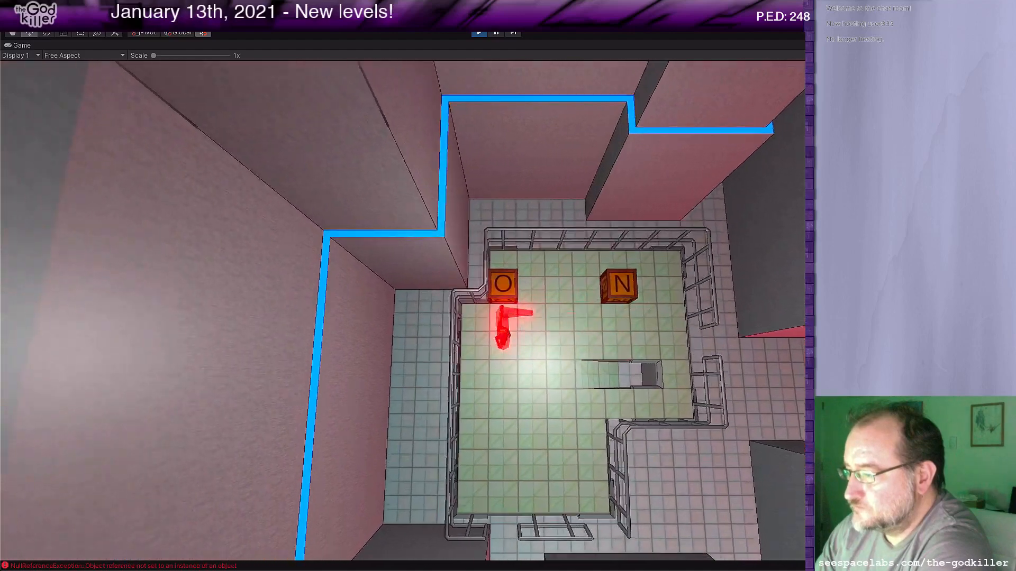
Run to the south platform and cross it to the N and O discs beside the east railing.
key("s")
key("d")
key("w")
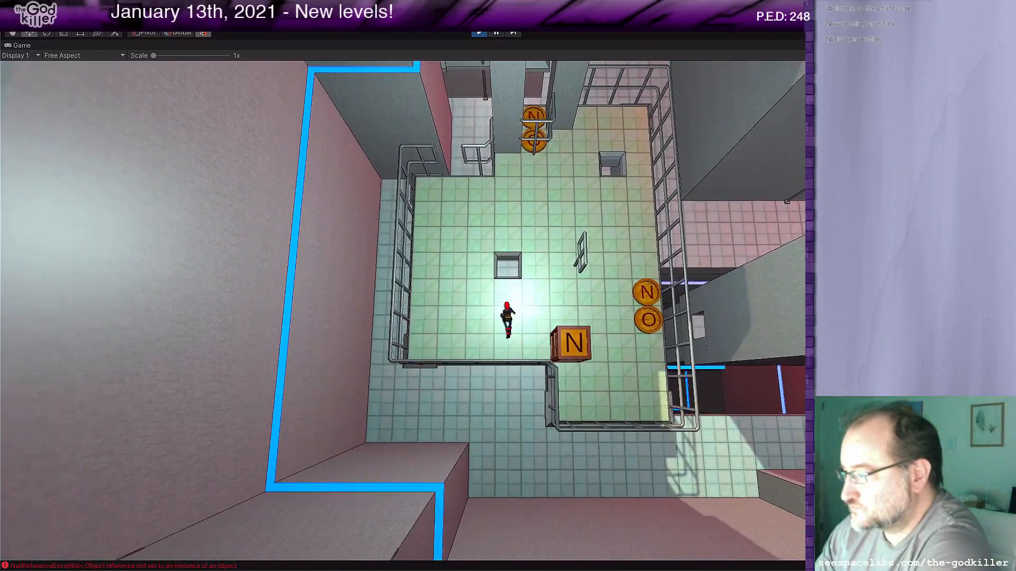
key("d")
key("d")
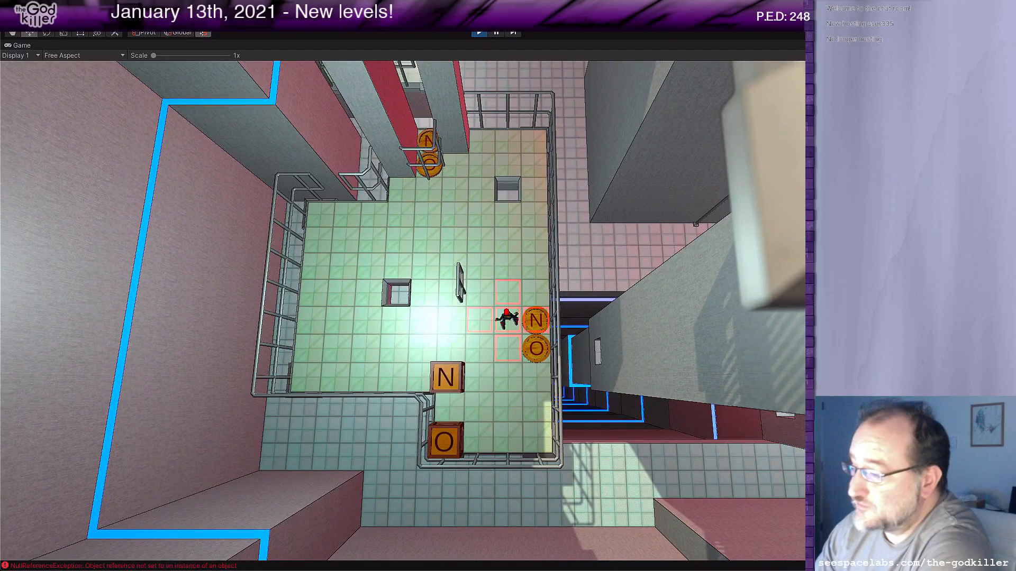
Position the character between the N and O crates and push the N crate north to the pillar.
key("a")
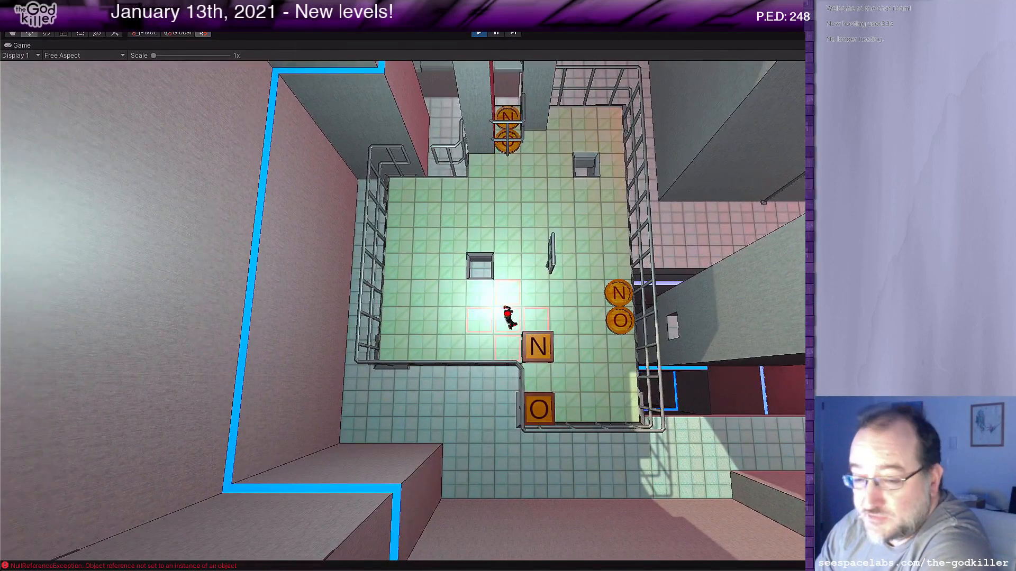
key("d")
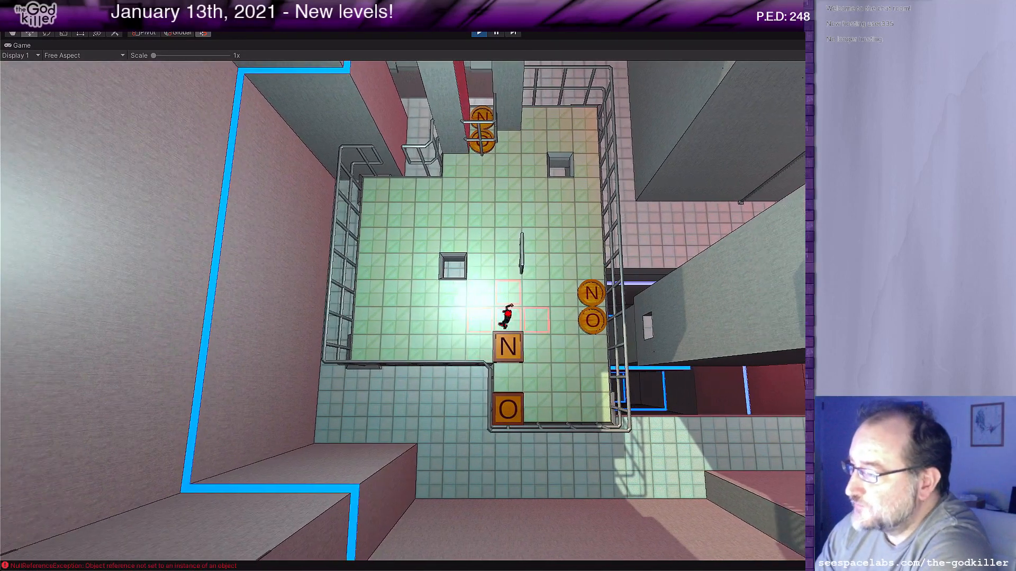
key("s")
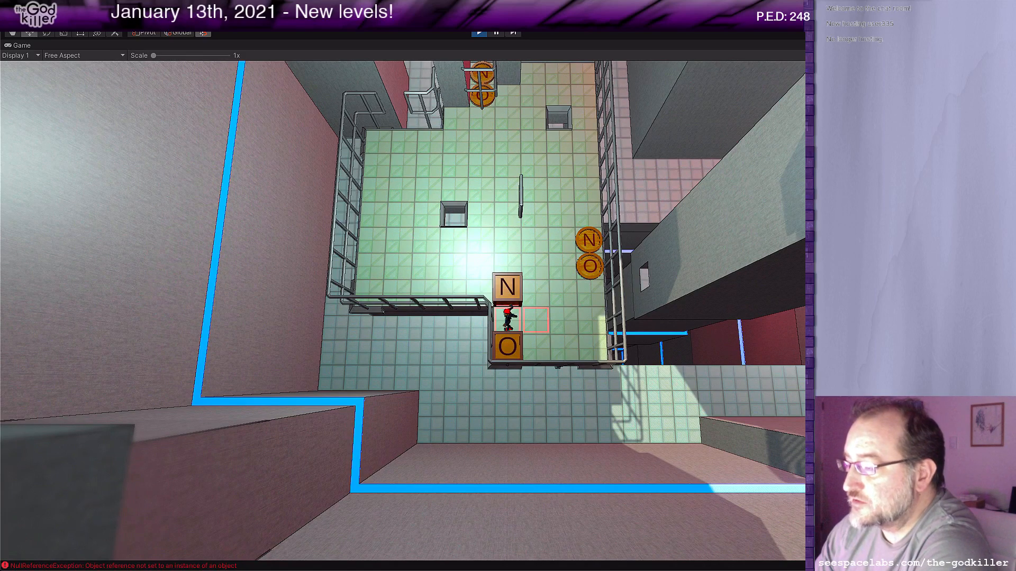
key("w")
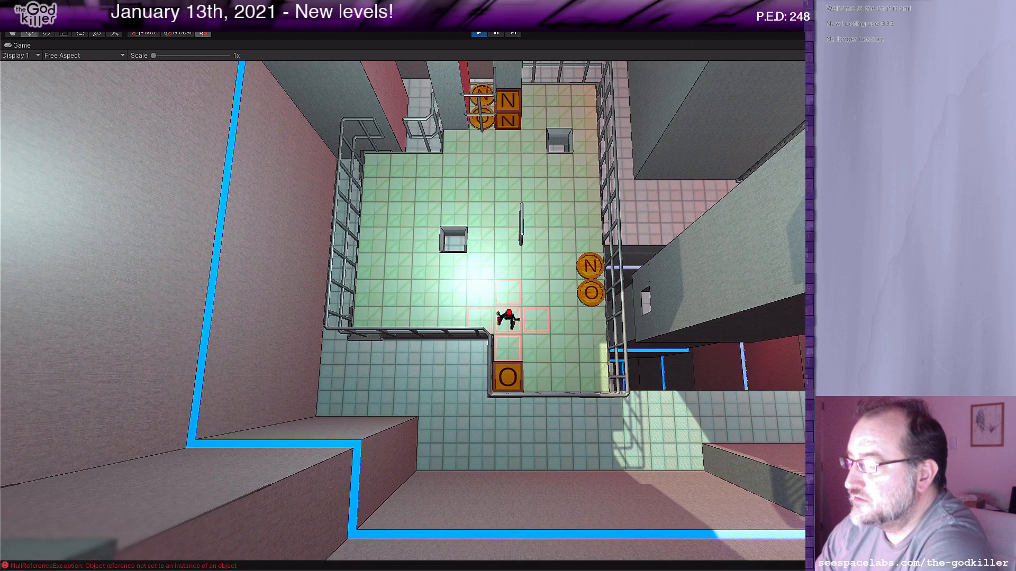
Follow the N crate north and test the character's movement between the crate and the nearby square opening.
key("w")
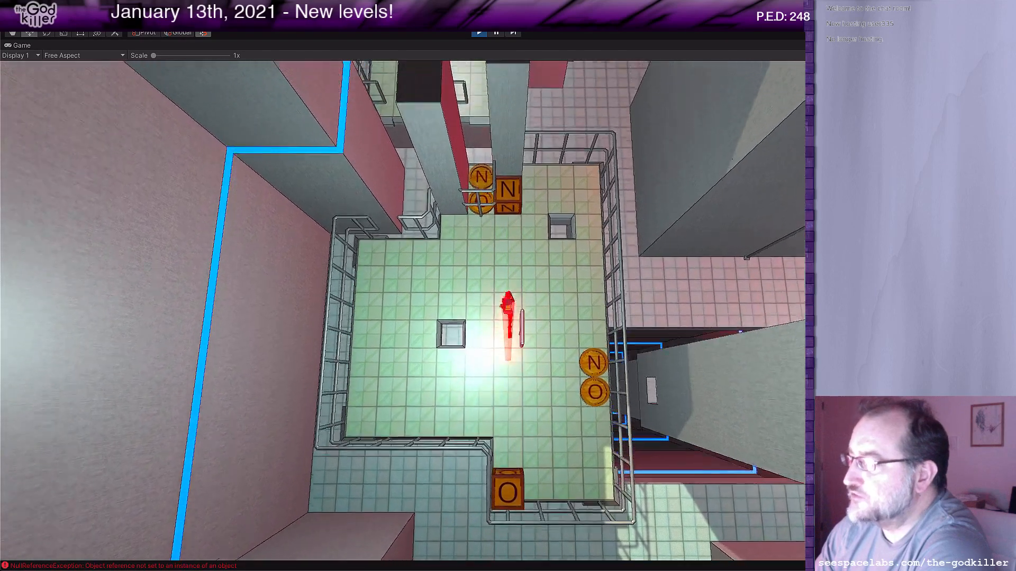
key("d")
key("d")
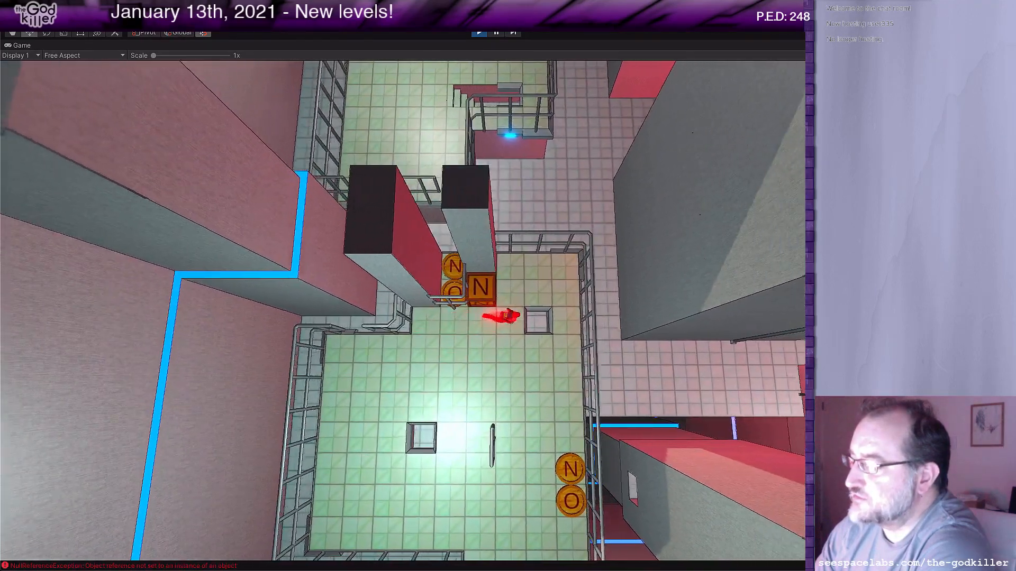
key("w")
key("w")
key("s")
key("s")
key("s")
key("s")
key("s")
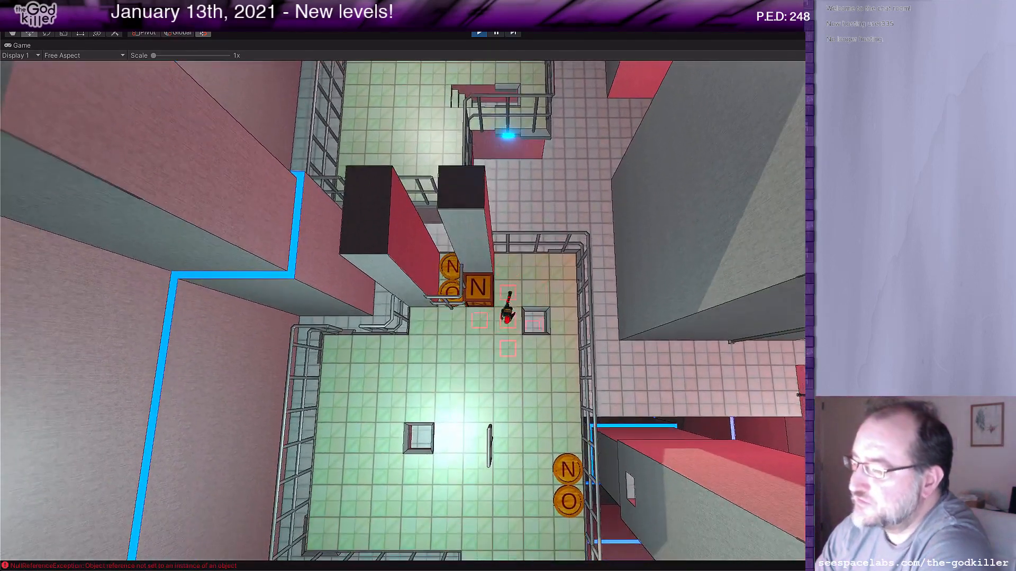
Walk the character around the square opening and south onto the N disc beside the east railing.
key("d")
key("d")
key("s")
key("s")
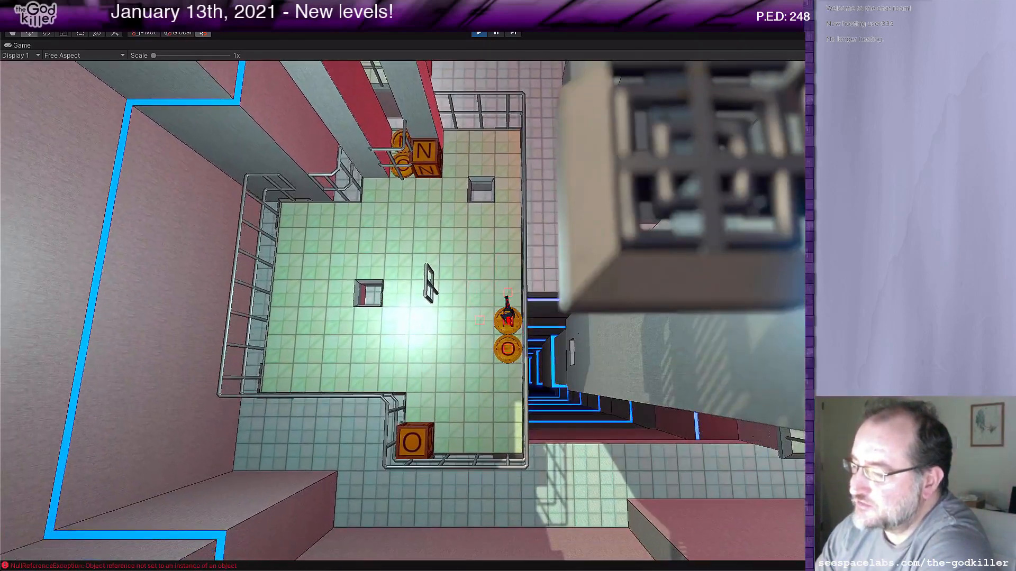
Go to the O crate at the platform's south end and push it over to the discs by the east railing.
key("a")
key("a")
key("a")
key("s")
key("s")
key("s")
key("s")
key("d")
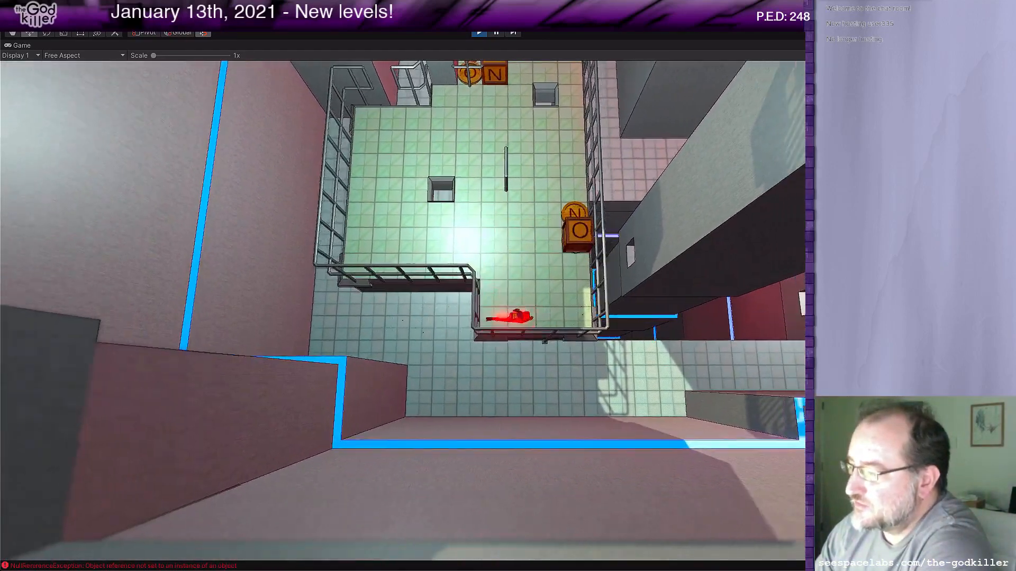
Circle to the north side of the O crate and push it south into the platform's southeast corner.
key("w")
key("w")
key("w")
key("w")
key("d")
key("d")
key("s")
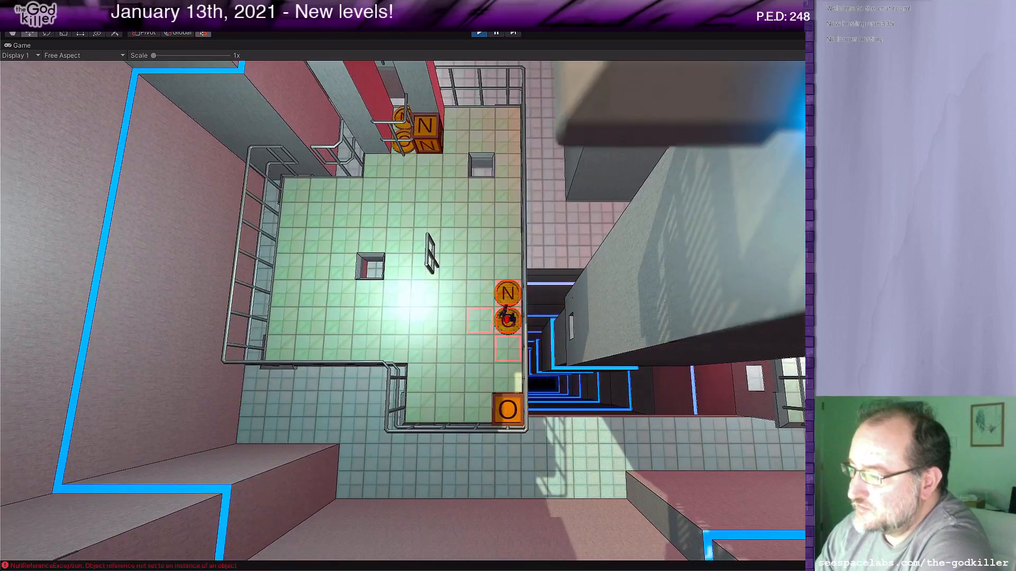
Push the O crate out of the southeast corner and back north to the O disc.
key("s")
key("s")
key("s")
key("a")
key("w")
key("w")
key("w")
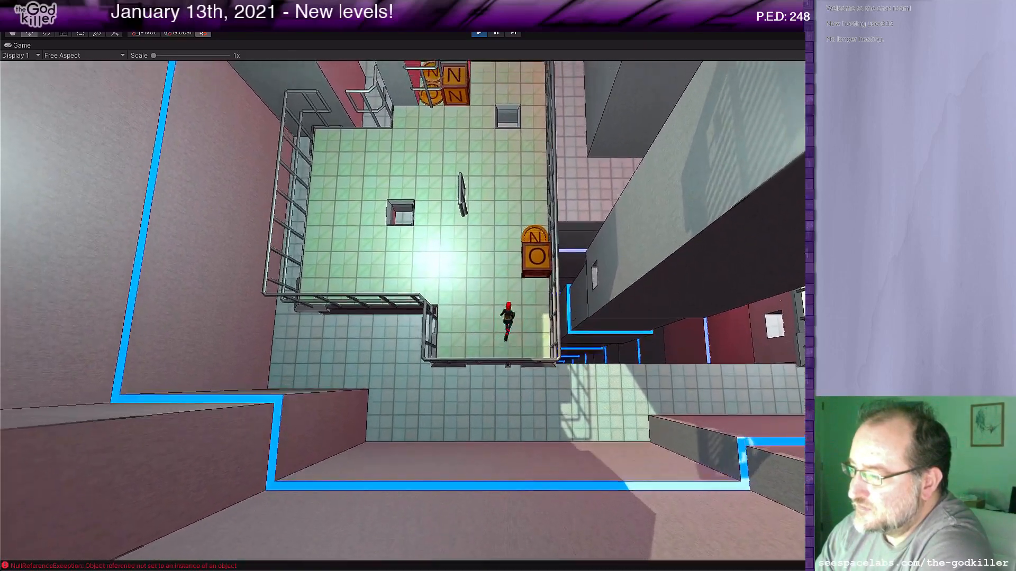
Push the O crate north past the discs to the platform's northeast corner.
key("d")
key("w")
key("w")
key("a")
key("w")
key("w")
key("w")
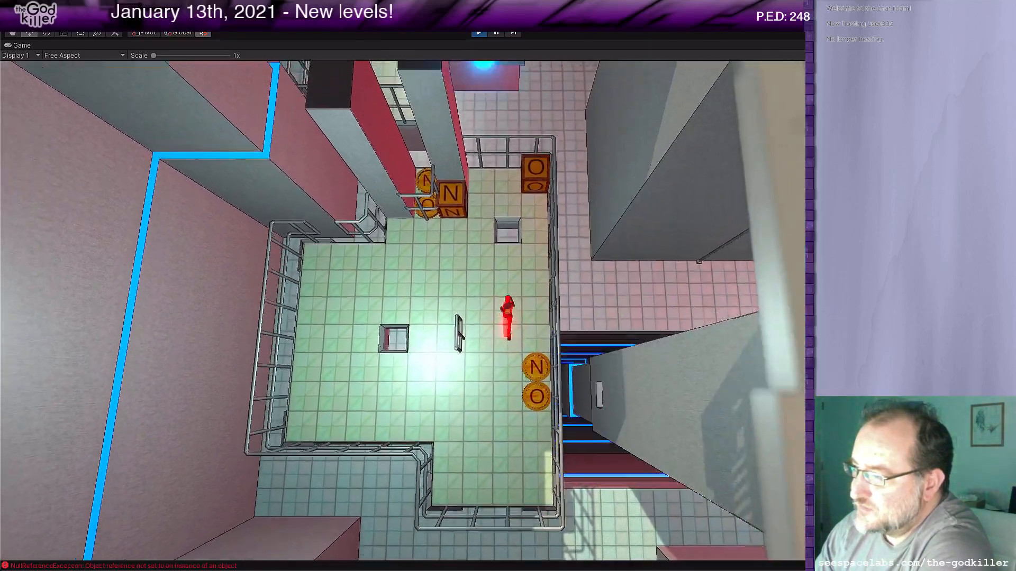
Walk the character north past the square opening, then west to the N and O discs between the pillars.
key("d")
key("w")
key("w")
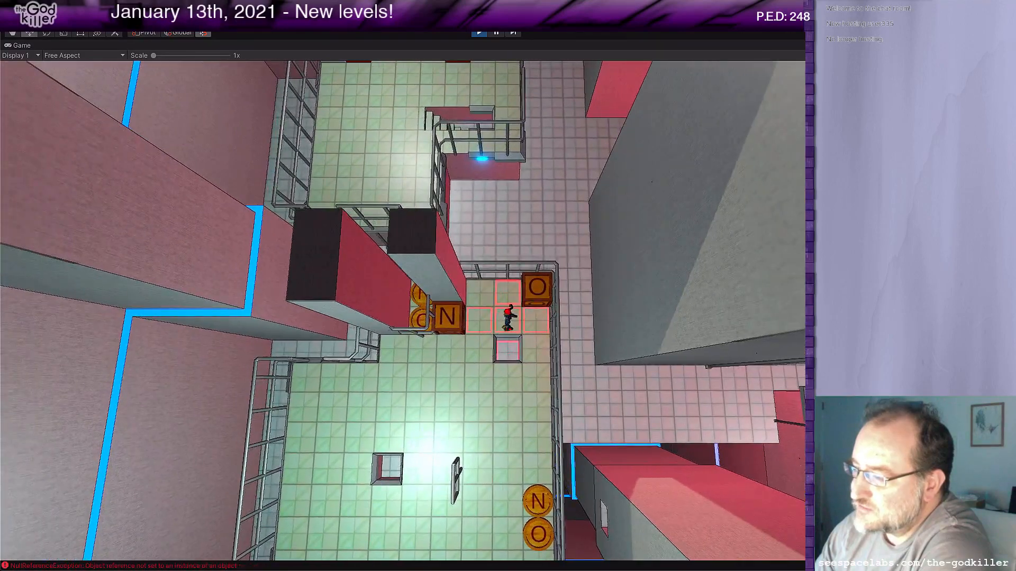
key("w")
key("a")
key("s")
key("s")
key("a")
key("a")
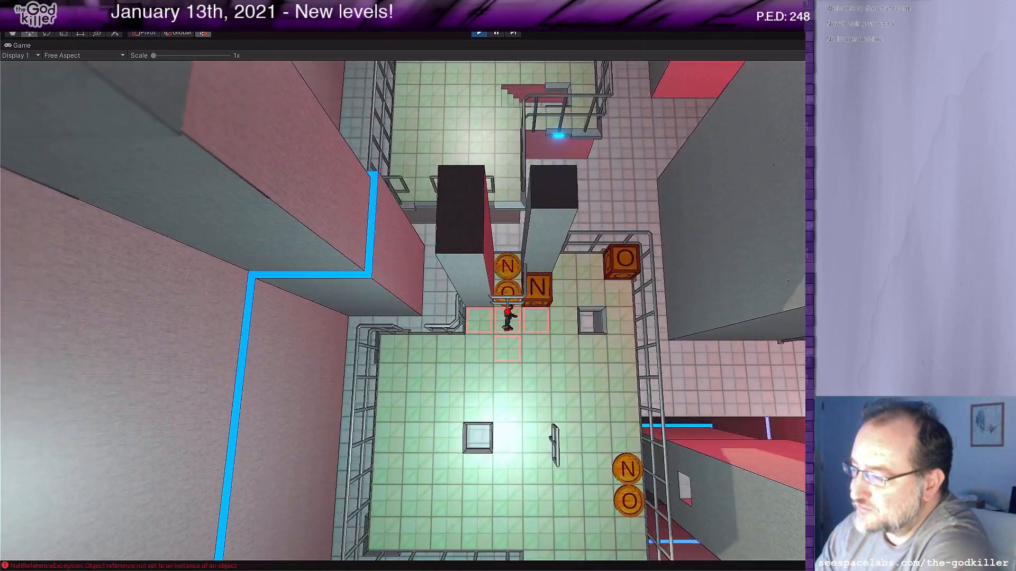
Return to the O crate in the northeast corner and bring it and the N crate onto the discs between the pillars.
key("d")
key("d")
key("w")
key("w")
key("d")
key("d")
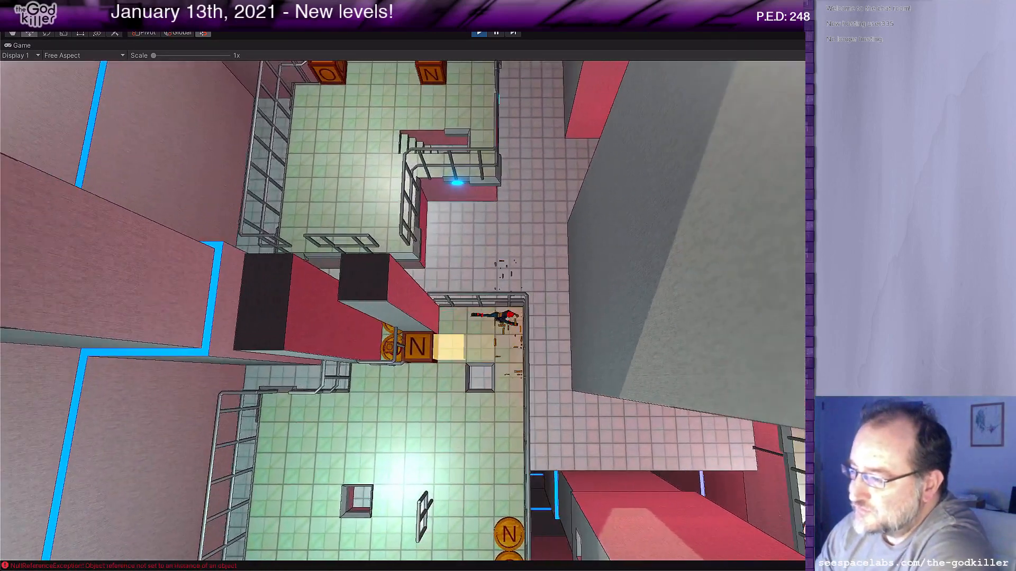
key("s")
key("a")
key("a")
key("s")
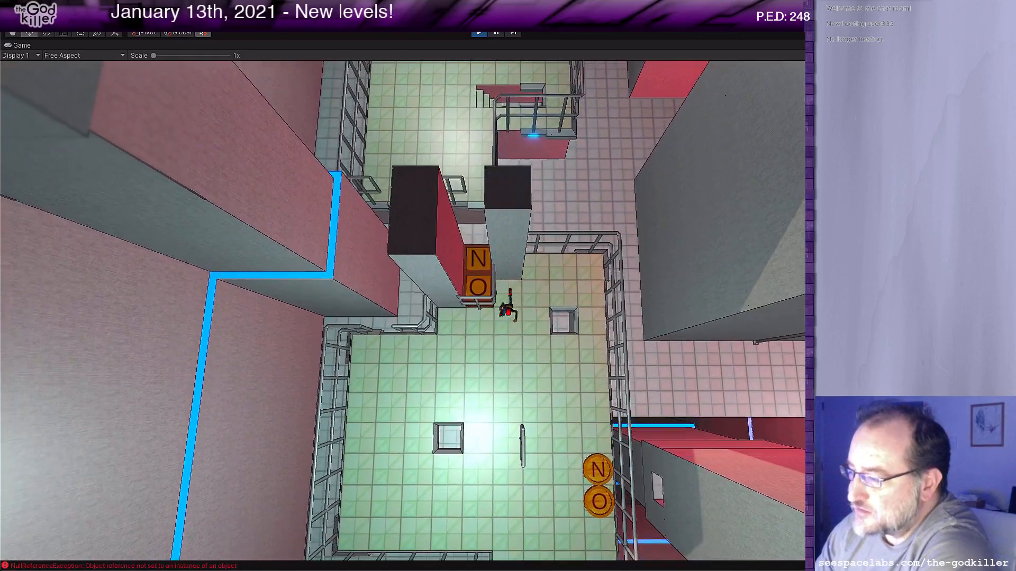
Leave the discs and run west along the south platform's northern edge to the railing gap.
key("a")
key("w")
key("s")
key("a")
key("a")
key("a")
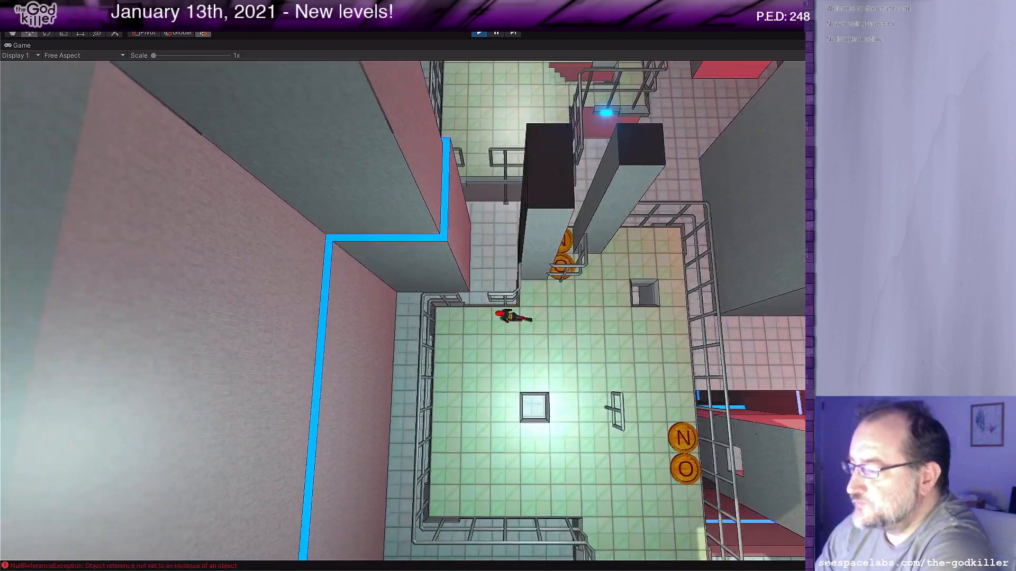
Take the character to the north platform and stop east of the grouped N and O crates.
key("w")
key("d")
key("d")
key("d")
key("d")
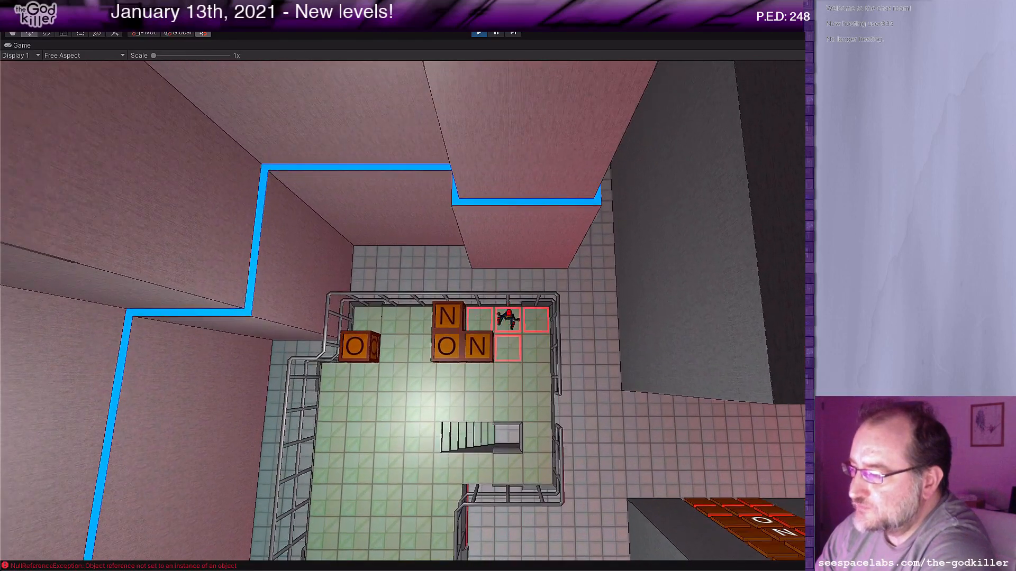
Circle around the grouped crates on the north platform and push the adjacent O and N crates to the east railing.
key("s")
key("s")
key("a")
key("a")
key("a")
key("w")
key("d")
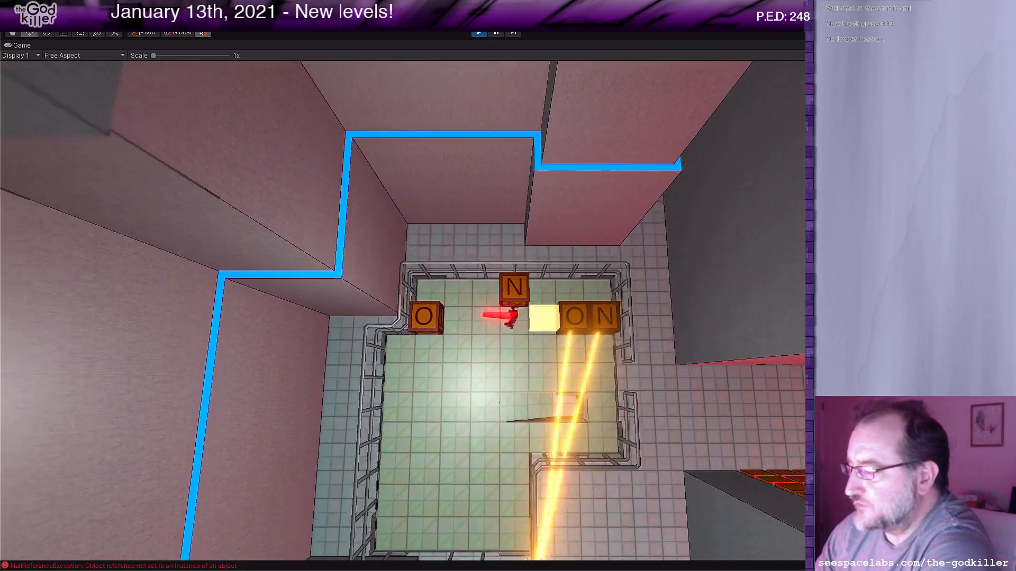
Run south across the north platform and return to the middle of the south platform.
key("s")
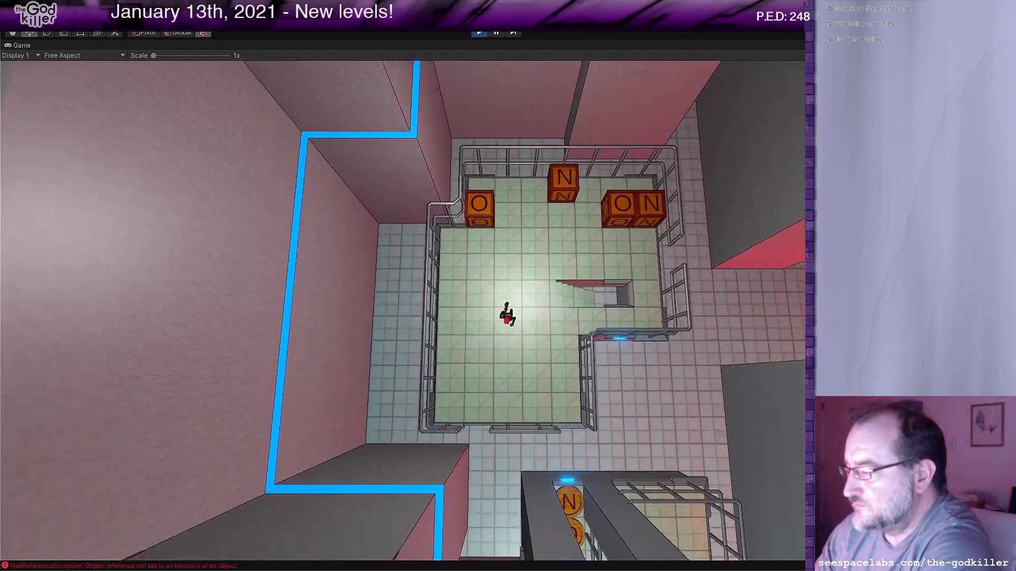
key("s")
key("w")
key("w")
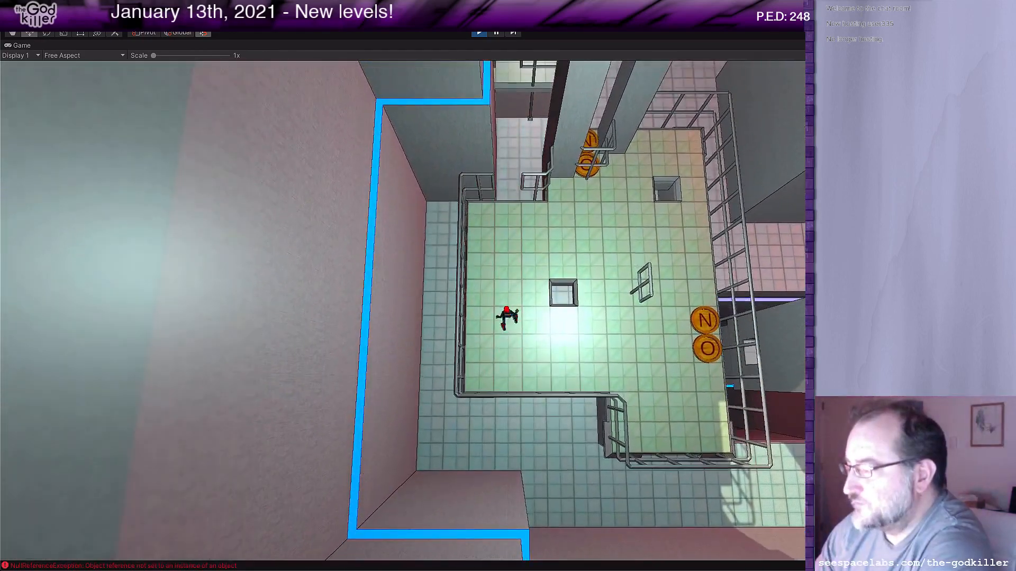
key("s")
key("d")
key("w")
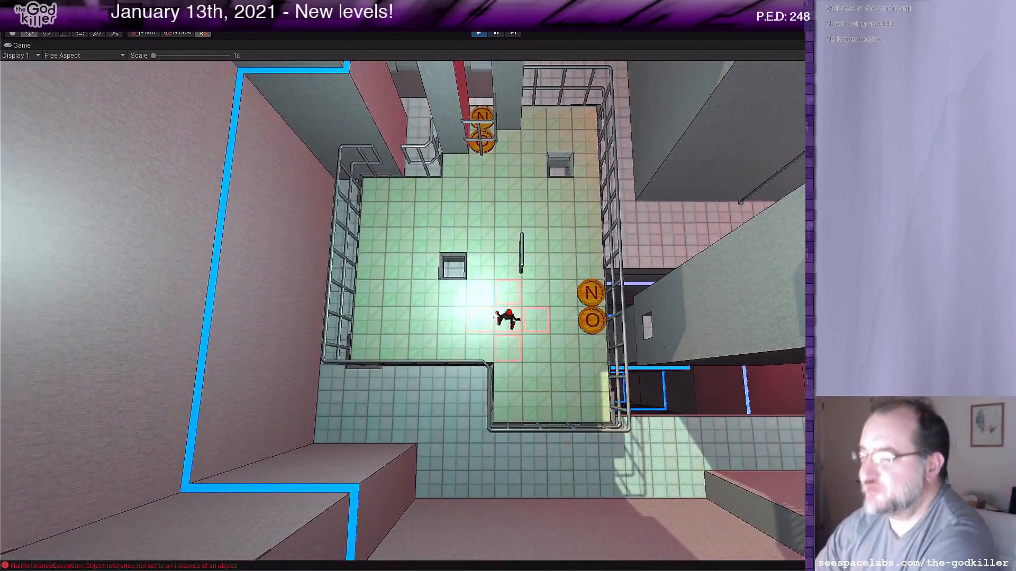
Circle through the middle of the south platform, pass the square opening, and head for the eastern platform with the N crate.
key("s")
key("s")
key("w")
key("w")
key("w")
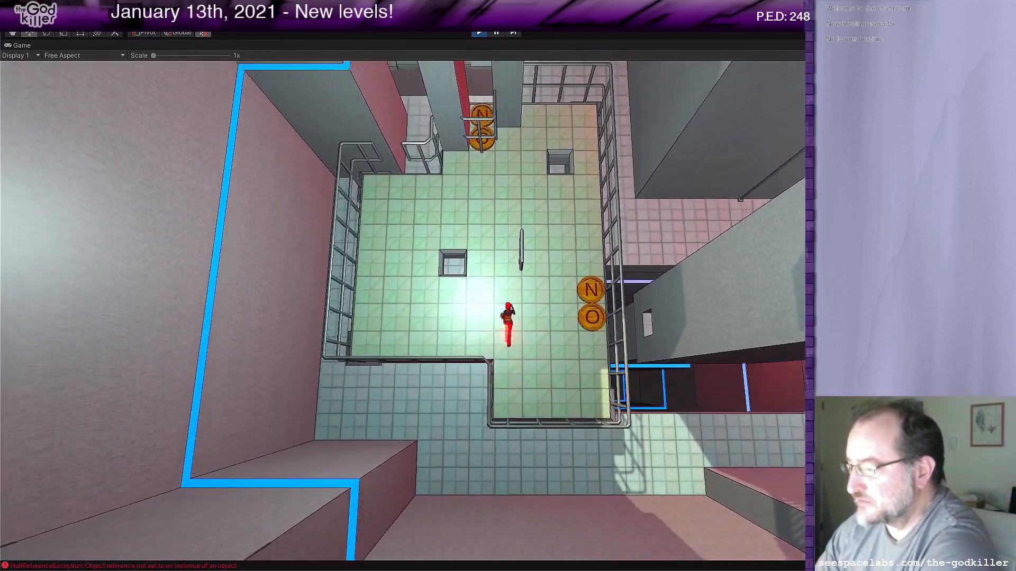
key("a")
key("a")
key("w")
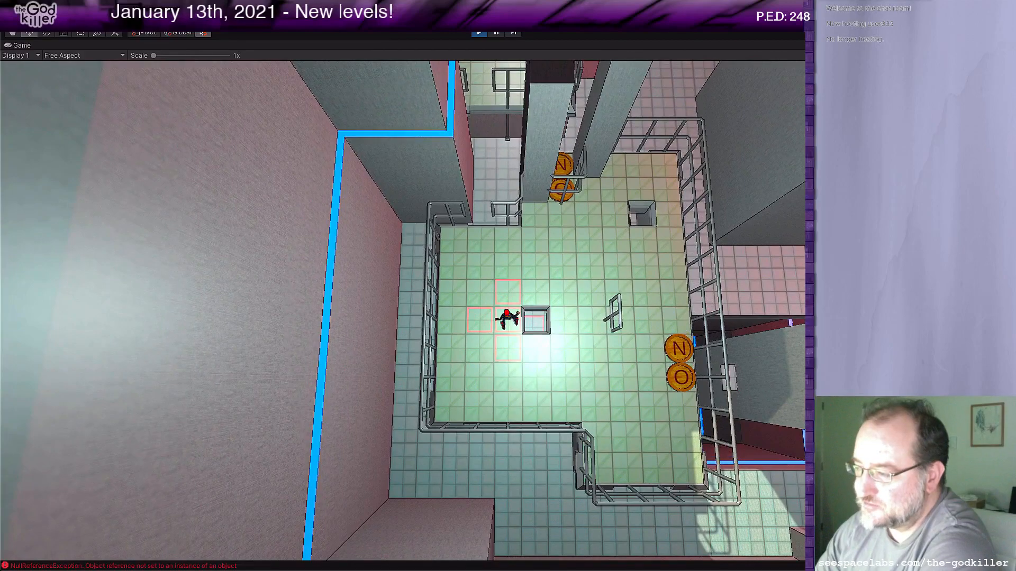
key("d")
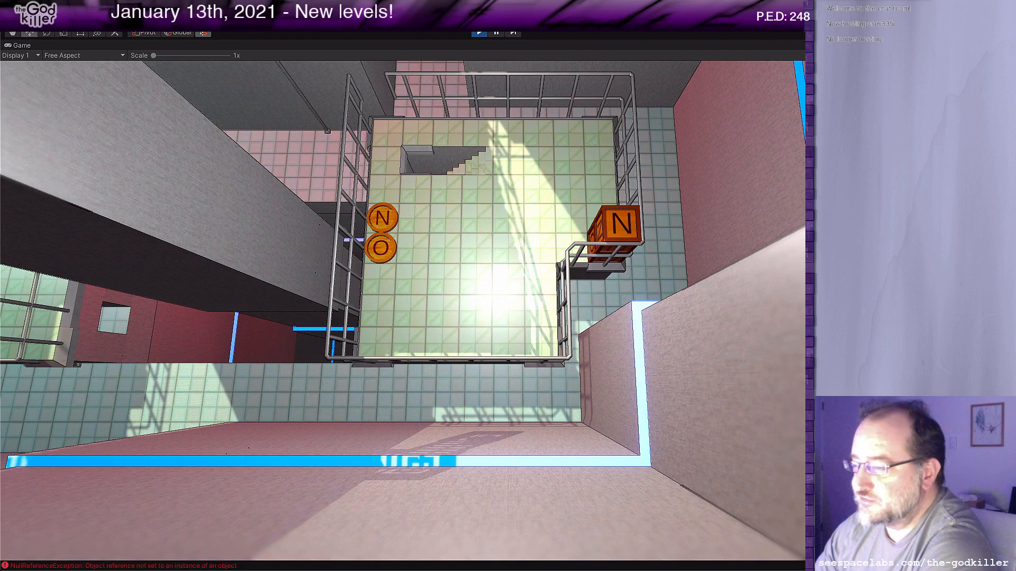
Take the character west beneath the platform with the square openings and explore around its south edge.
key("Left")
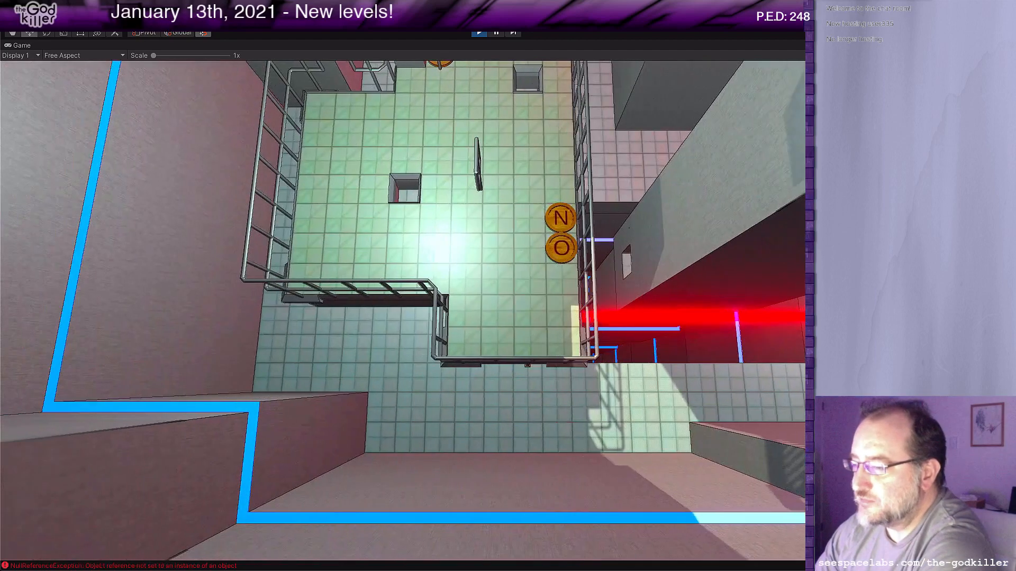
key("Up")
key("Up")
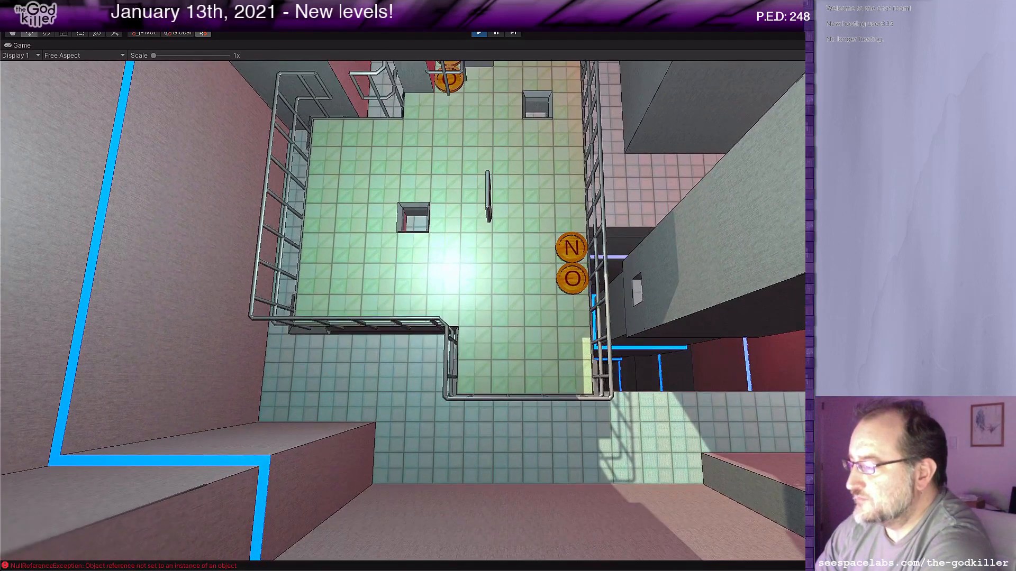
key("Down")
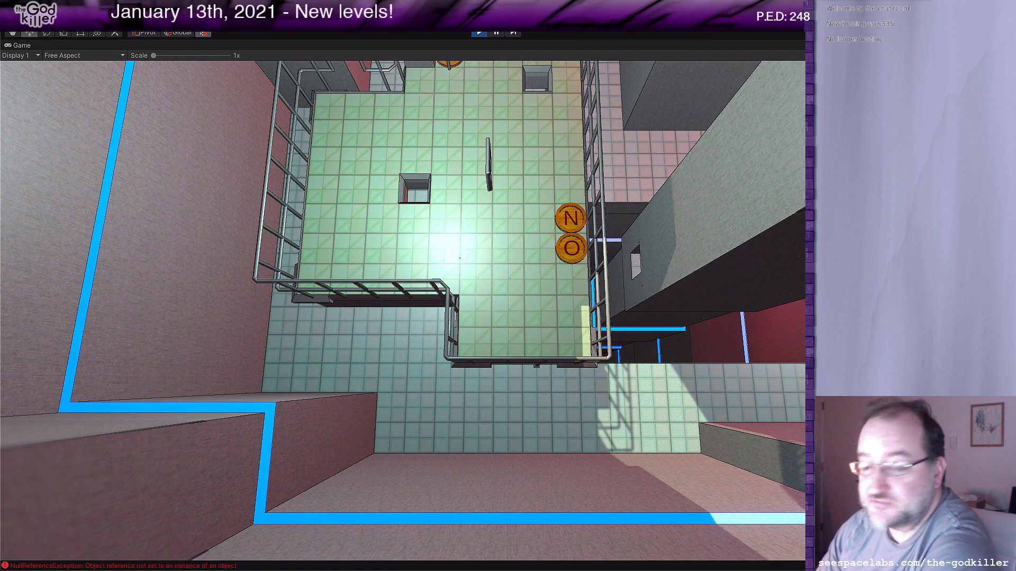
key("Up")
key("Right")
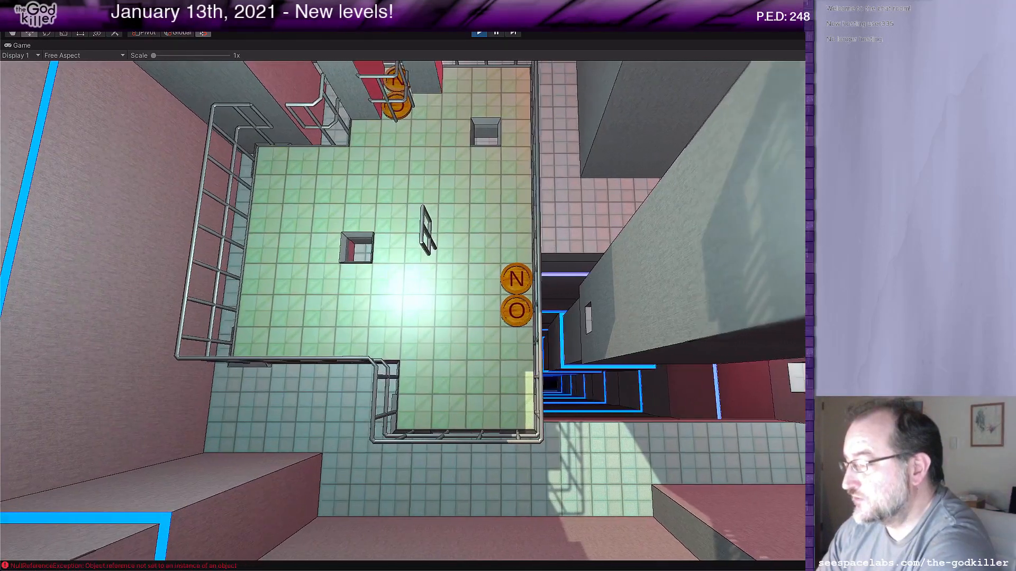
Switch between the close-up and overhead views beneath the western platform to examine the spiked passage and its lettered crates.
key("space")
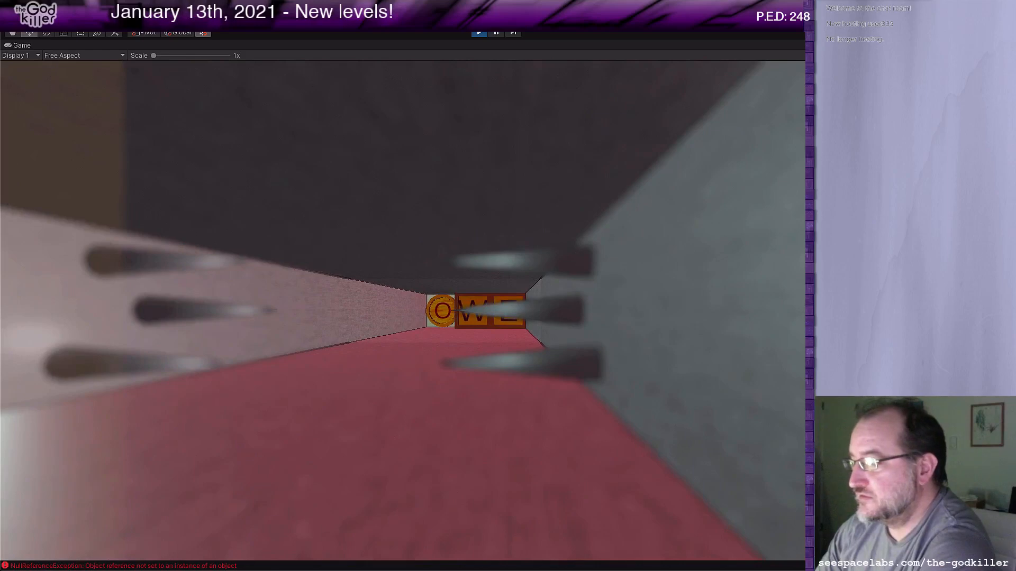
key("space")
key("Right")
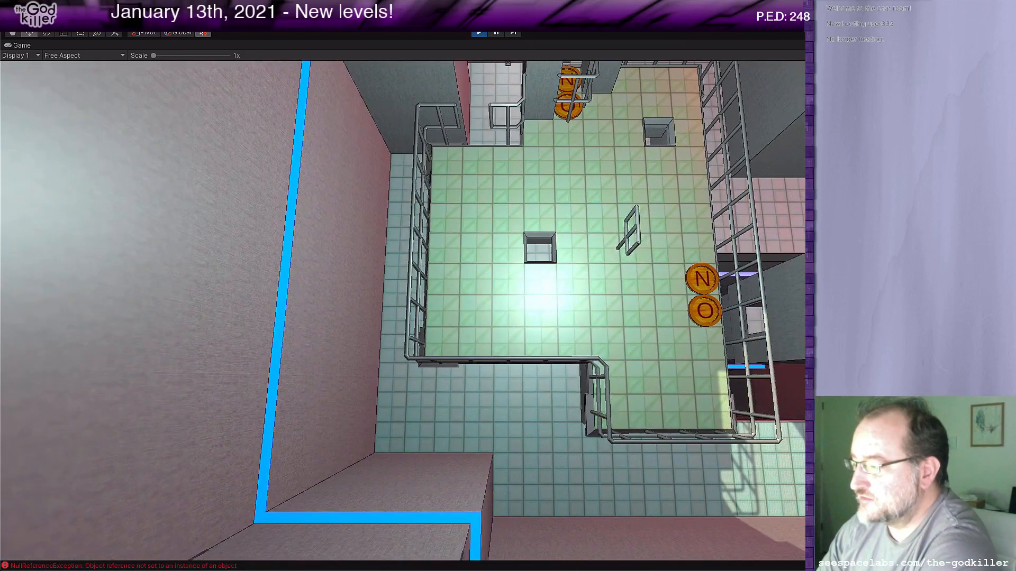
key("Left")
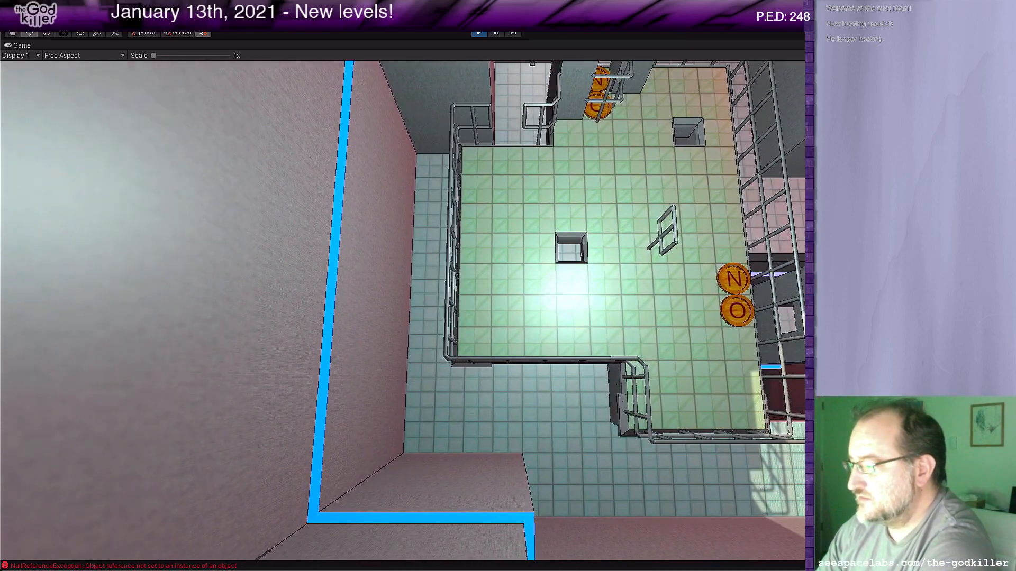
key("Up")
key("Down")
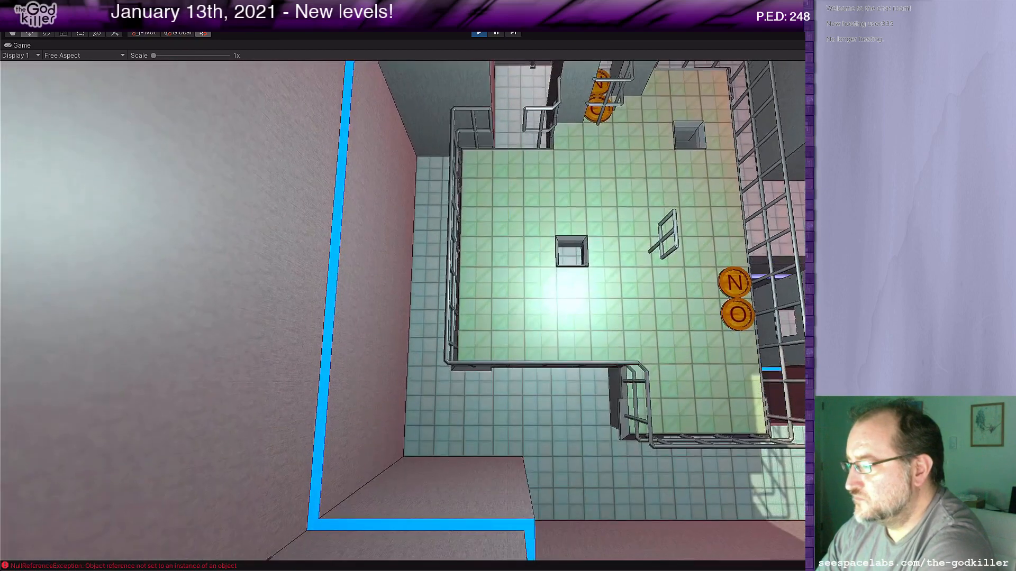
key("space")
key("space")
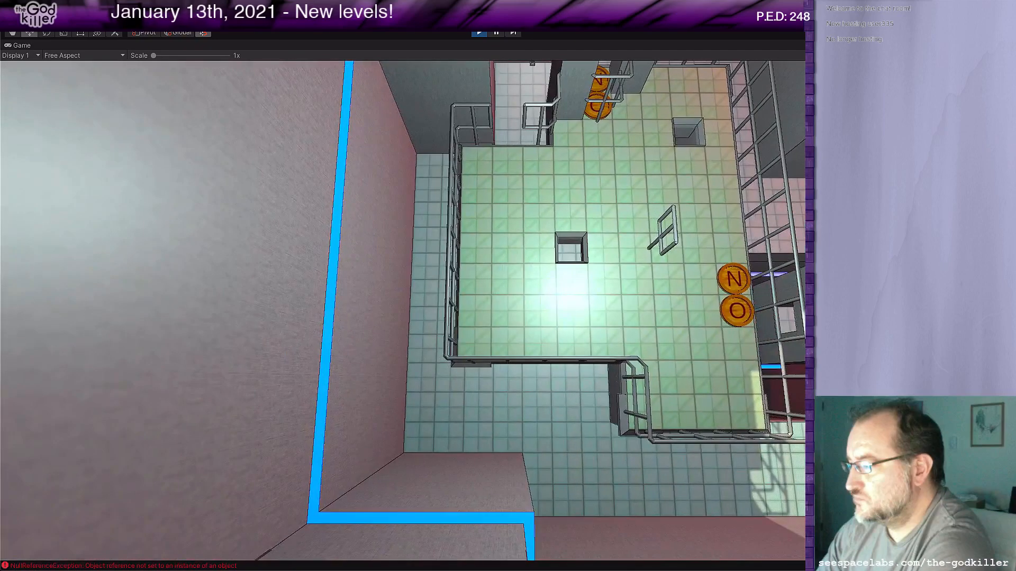
Return to the eastern platform and get the O crate onto the O disc beside its west railing.
key("Up")
key("Right")
key("Down")
key("Right")
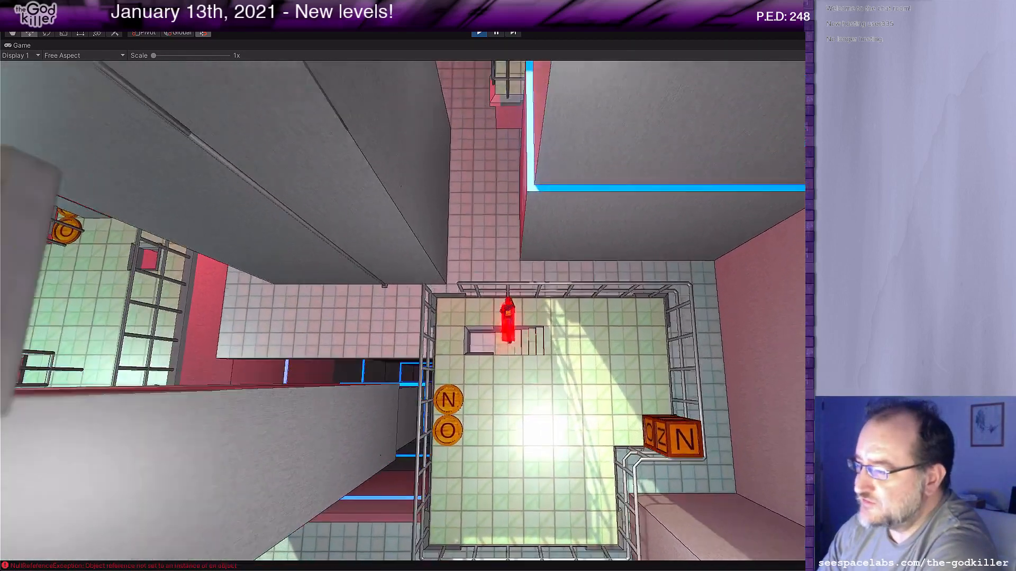
key("Right")
key("Down")
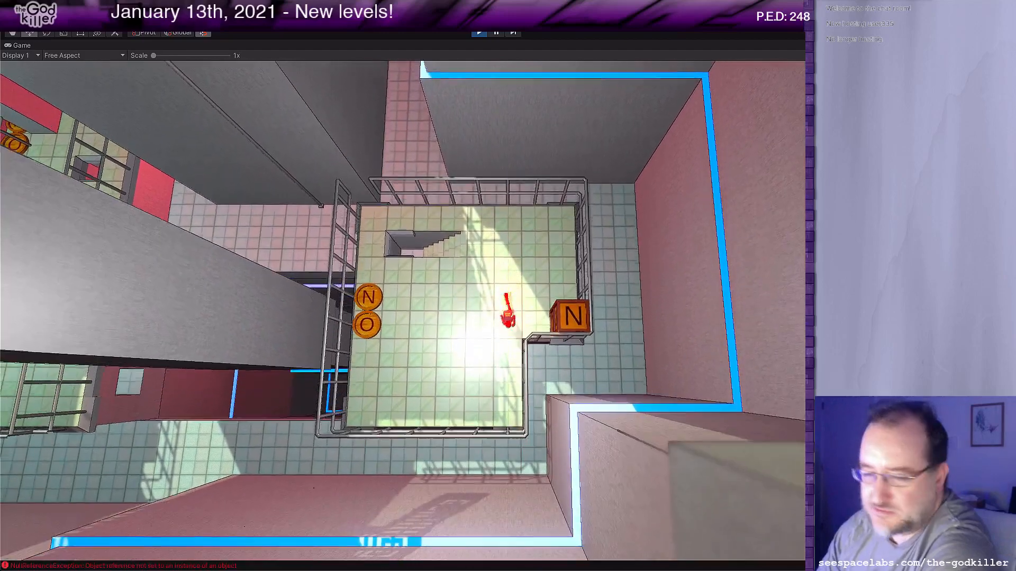
key("Up")
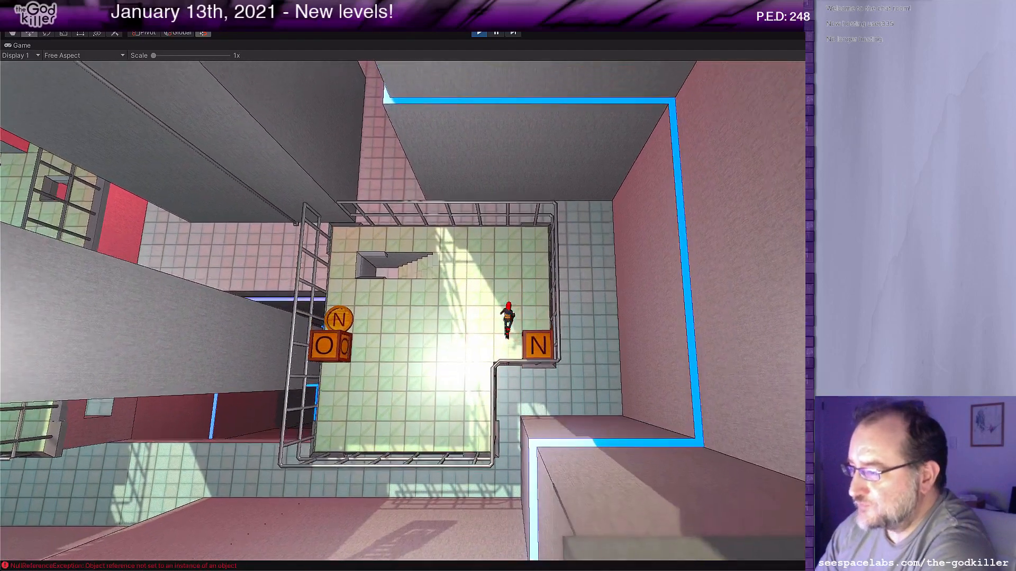
Run back and forth past the stairwell on the eastern platform and stop in its northwest corner.
key("Left")
key("Up")
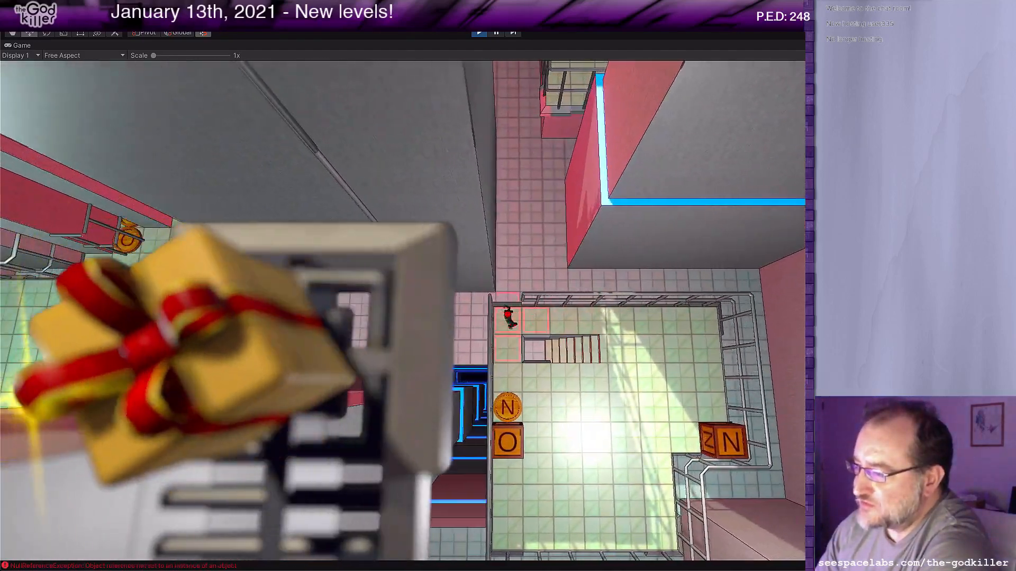
key("Down")
key("Right")
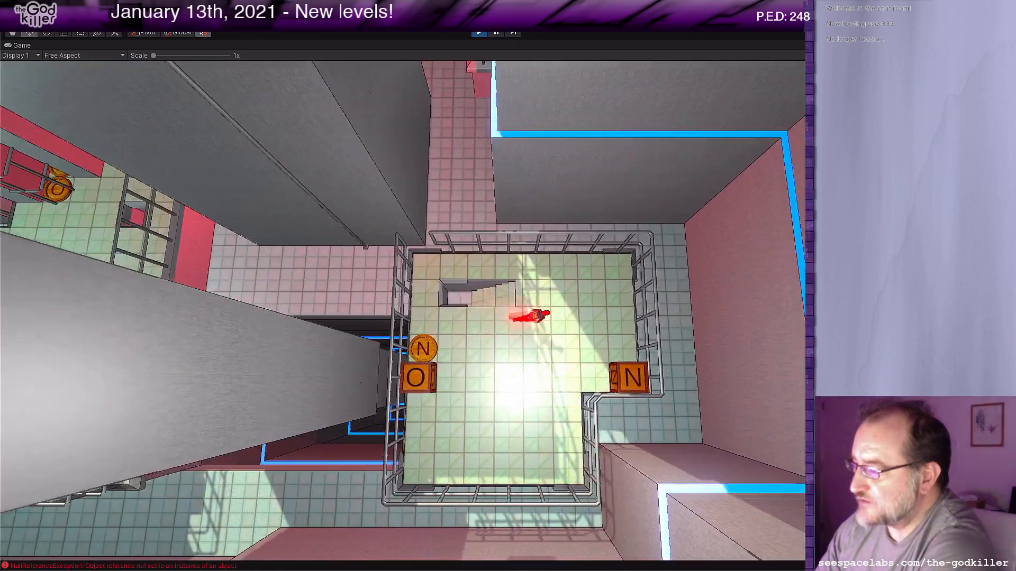
key("Up")
key("Up")
key("Left")
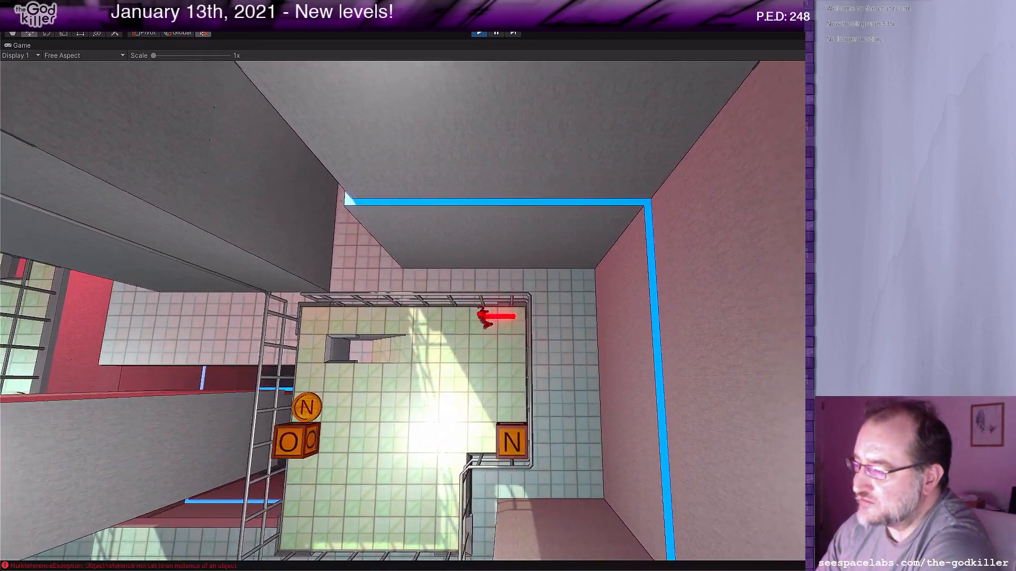
key("Right")
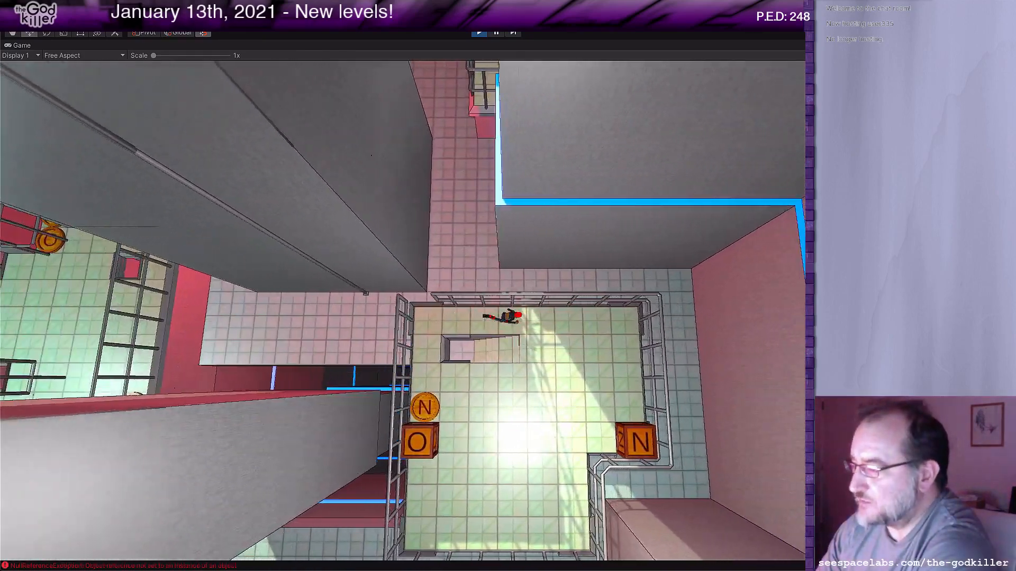
key("Left")
key("Left")
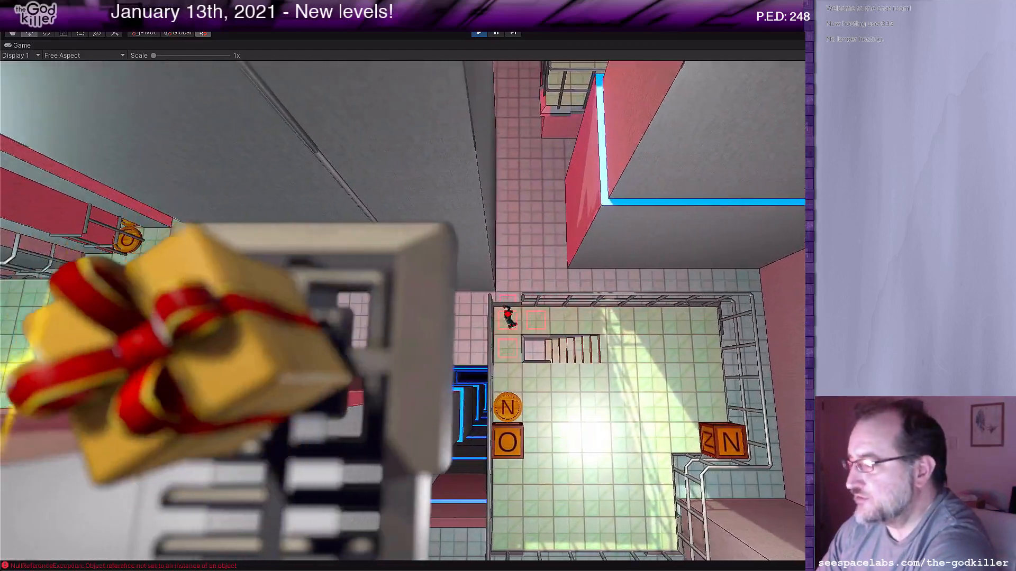
Go north to the small platform with the N crate, and head south across the floor into the golden sphere's room.
key("Up")
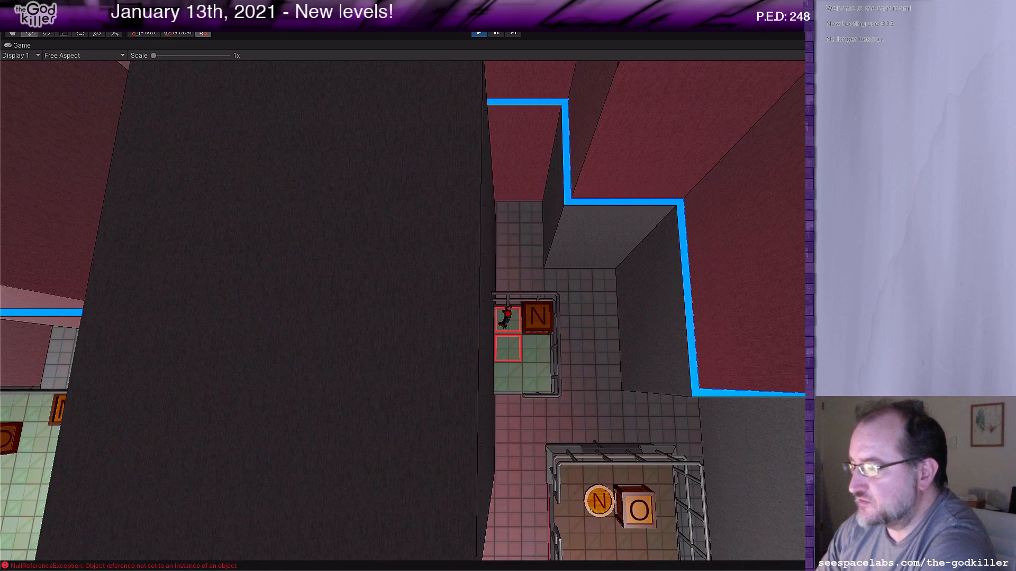
key("Down")
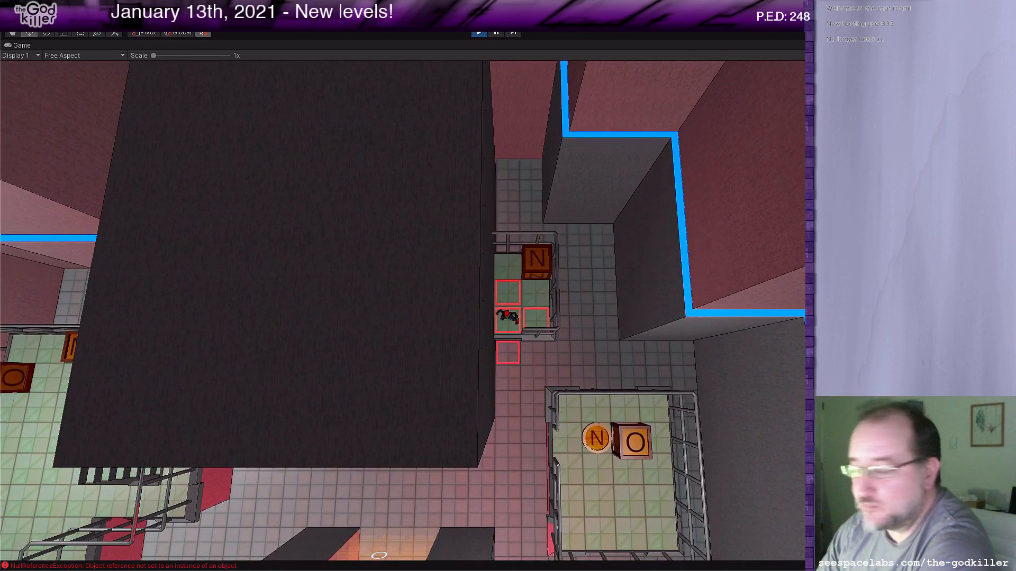
key("Down")
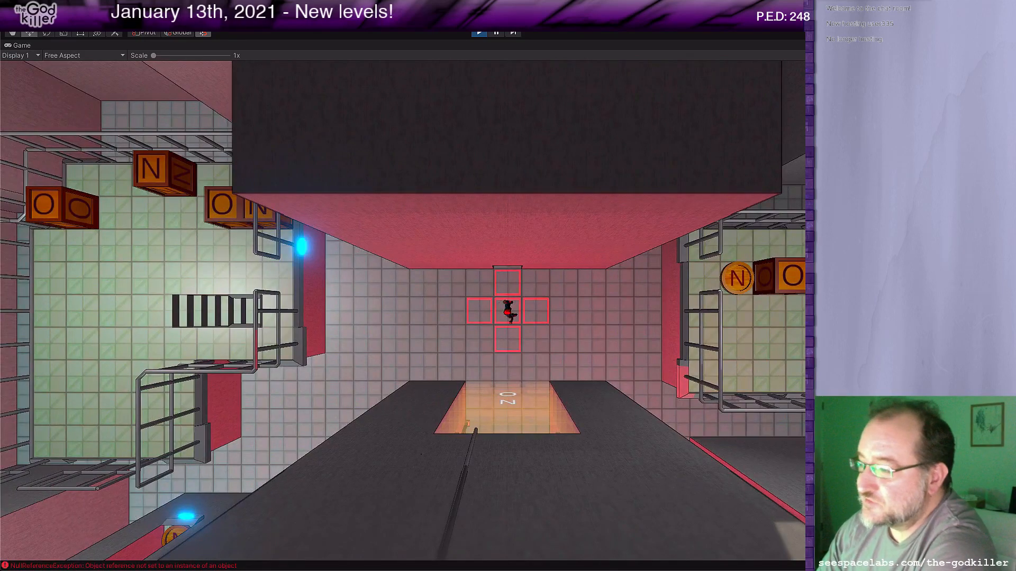
key("Down")
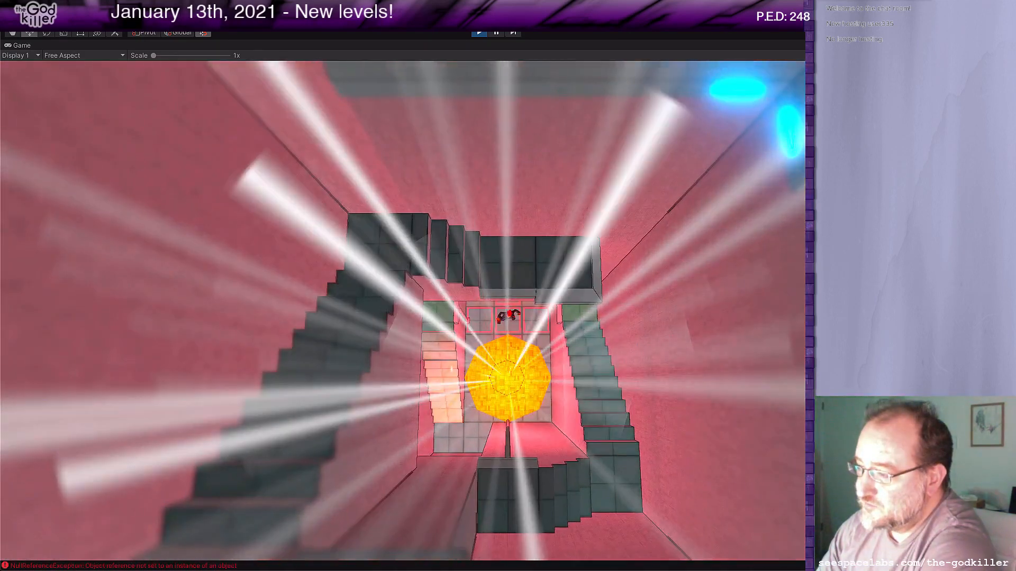
Walk around the golden sphere at the foot of the stairs and leave the level.
key("Down")
key("Left")
key("Down")
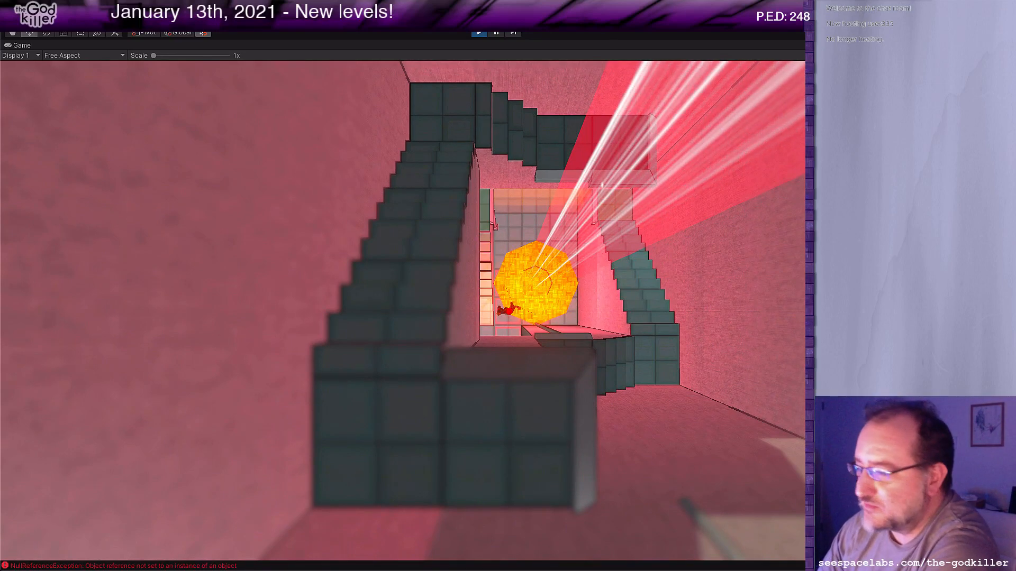
key("Up")
key("Right")
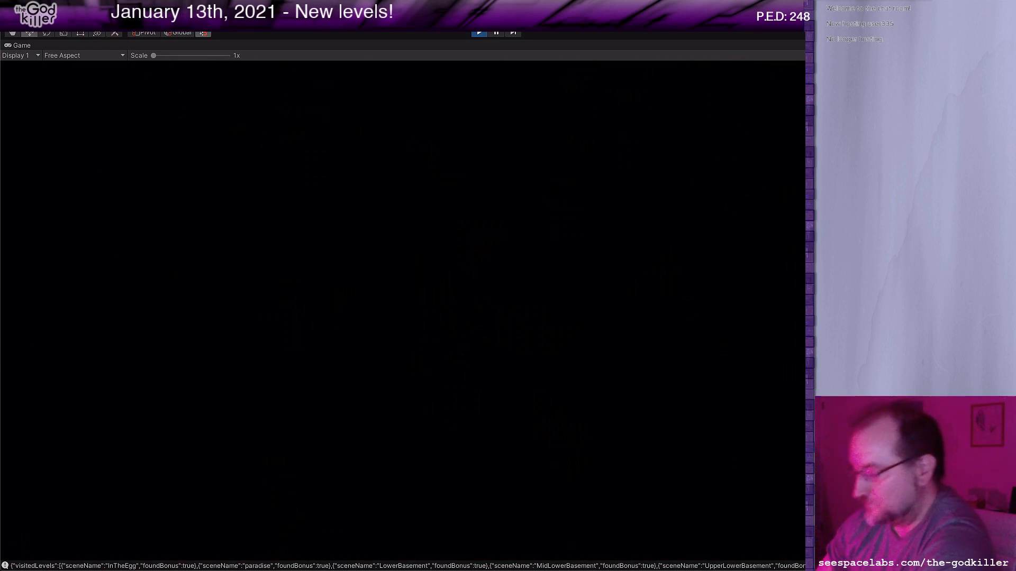
key("XF86AudioRaiseVolume")
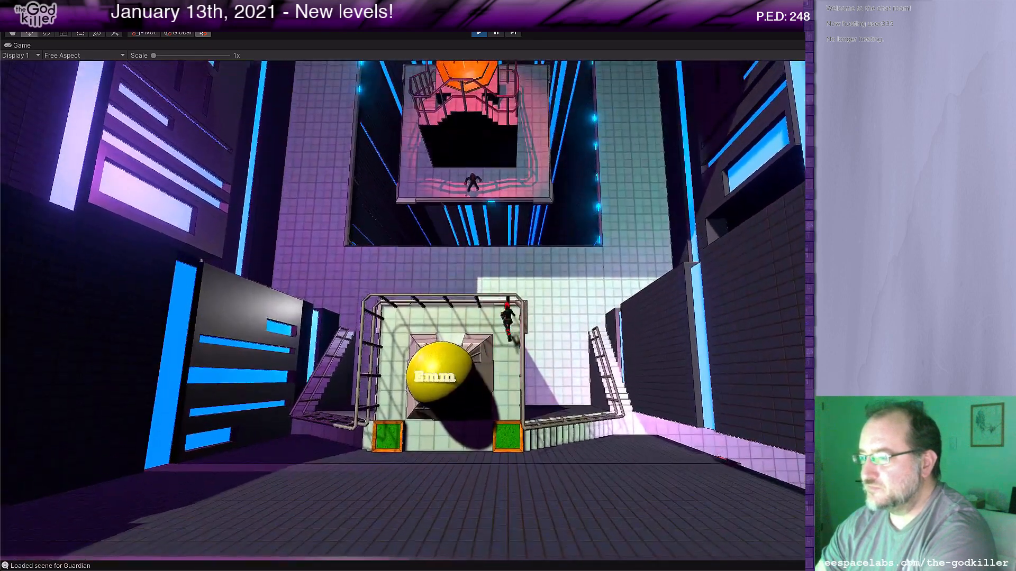
Open the Restore level list, browse up past Chaotic Greens and Placement Chamber, and load the Hungry Altar level.
key("Escape")
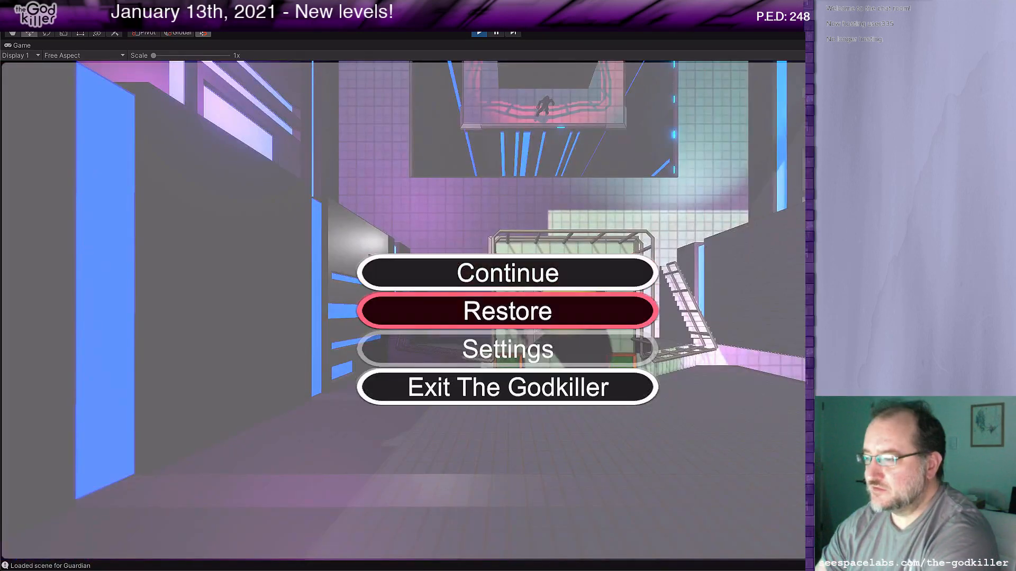
key("Return")
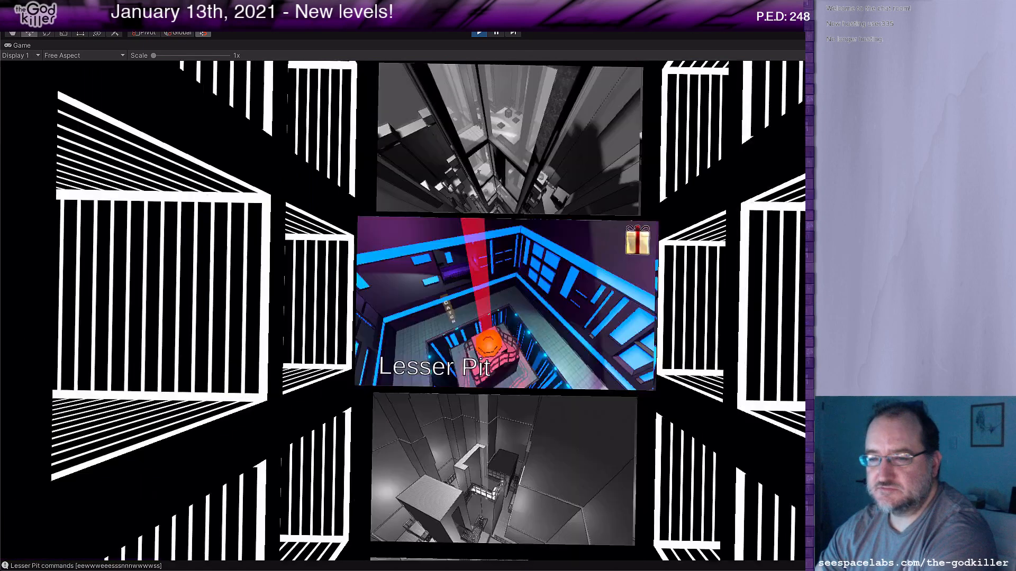
key("Up")
key("Up")
key("Up")
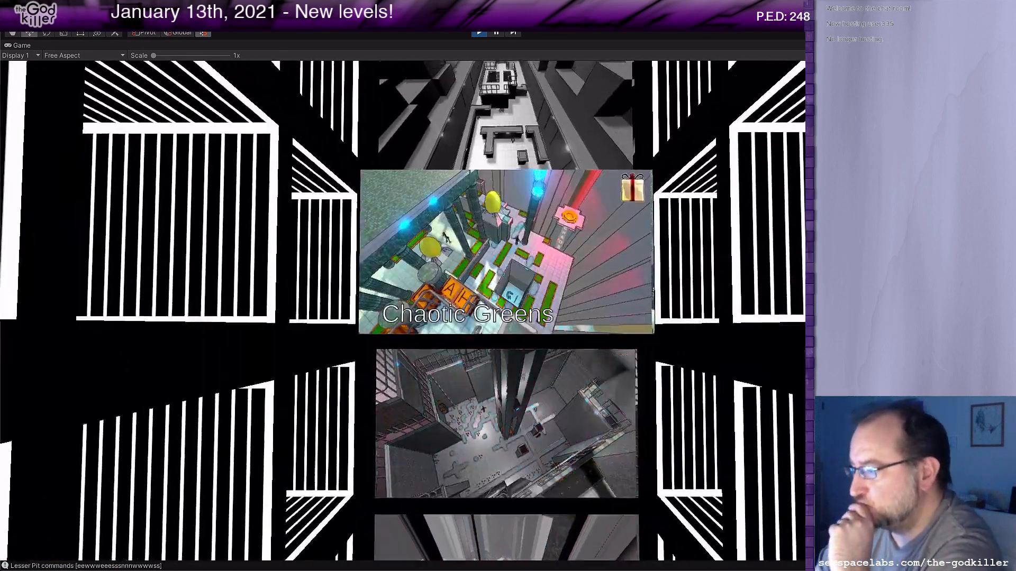
key("Up")
key("Up")
key("Up")
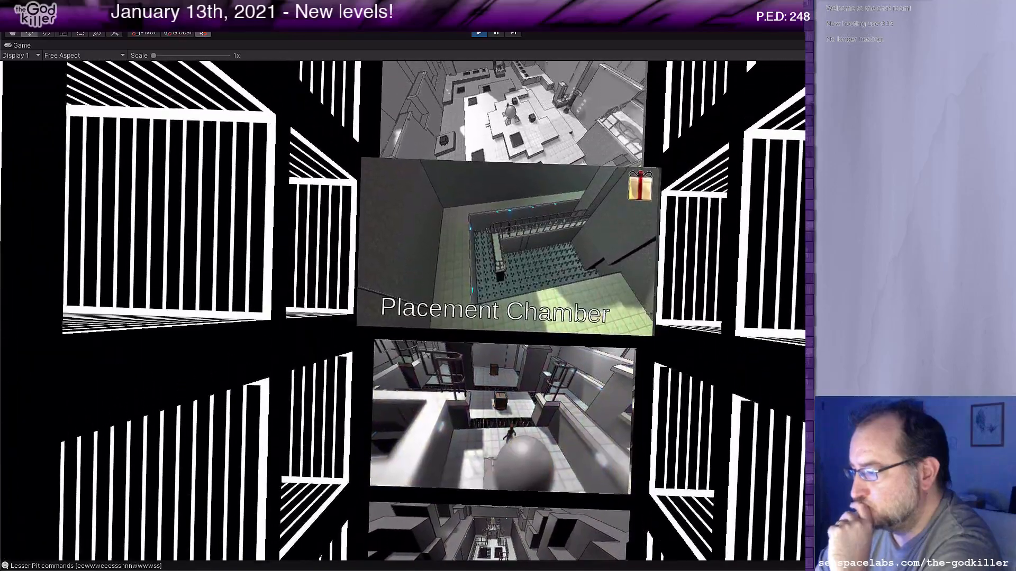
key("Up")
key("Up")
key("Up")
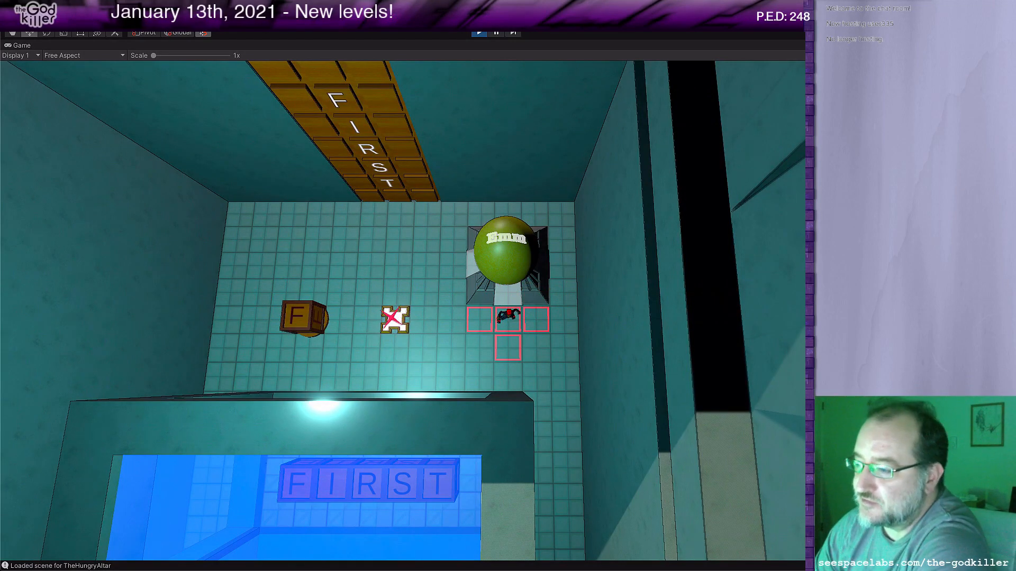
Walk south from the green Emm balloon and west along the blue glass enclosure to below the X tile.
key("Down")
key("Down")
key("Left")
key("Left")
key("Left")
key("Left")
key("Left")
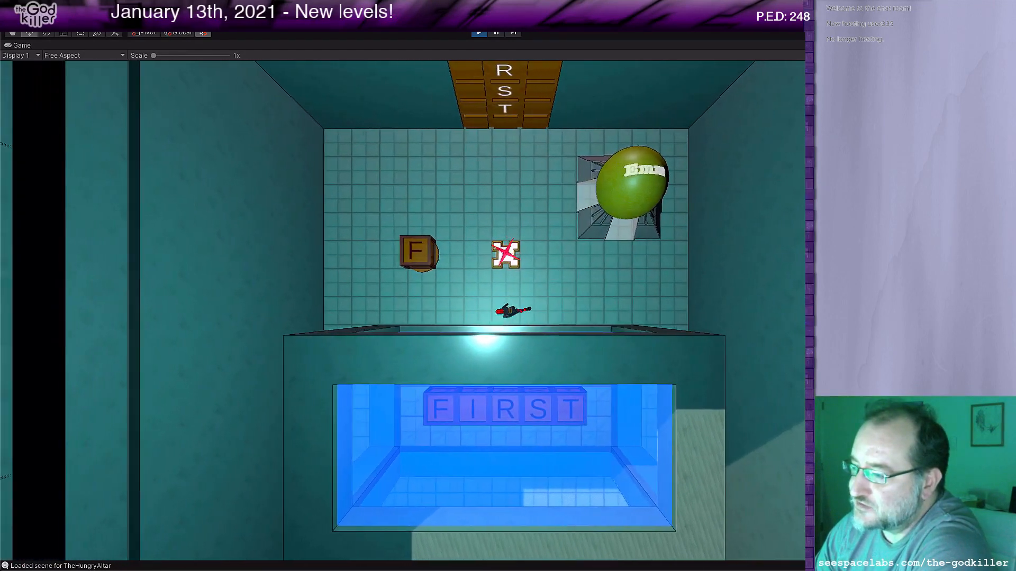
Run north past the X tile up to the wooden door marked FIRST.
key("Up")
key("Up")
key("Up")
key("Up")
key("Up")
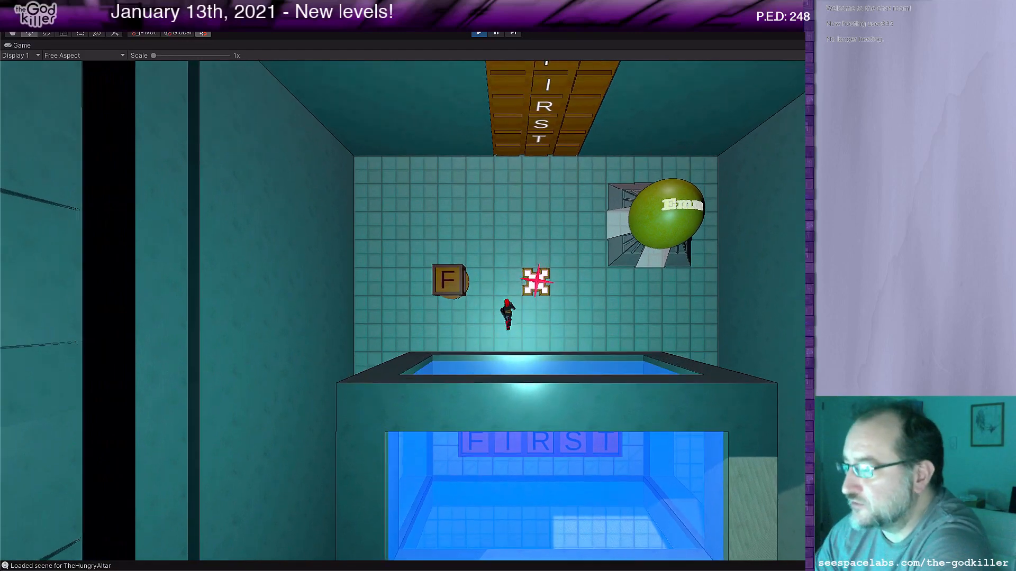
key("Right")
key("Up")
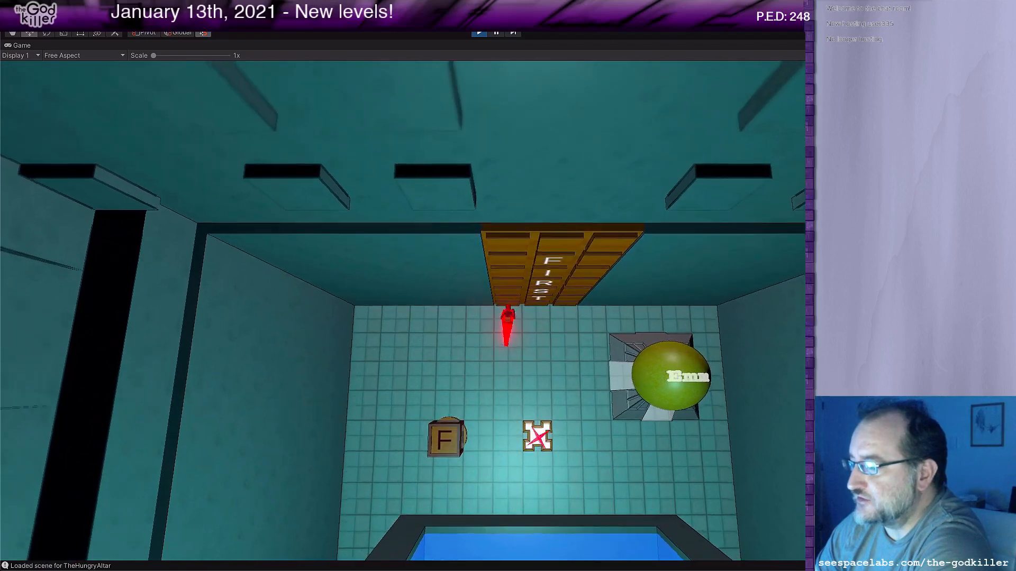
Return south from the FIRST door to the blue glass enclosure and move east along its north wall.
key("Down")
key("Down")
key("Down")
key("Down")
key("Down")
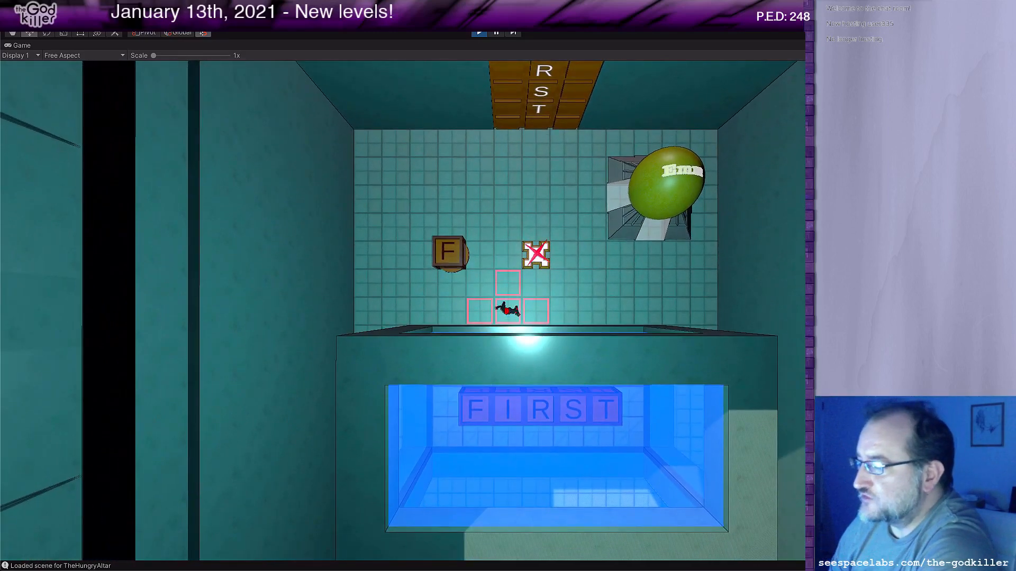
key("Right")
key("Right")
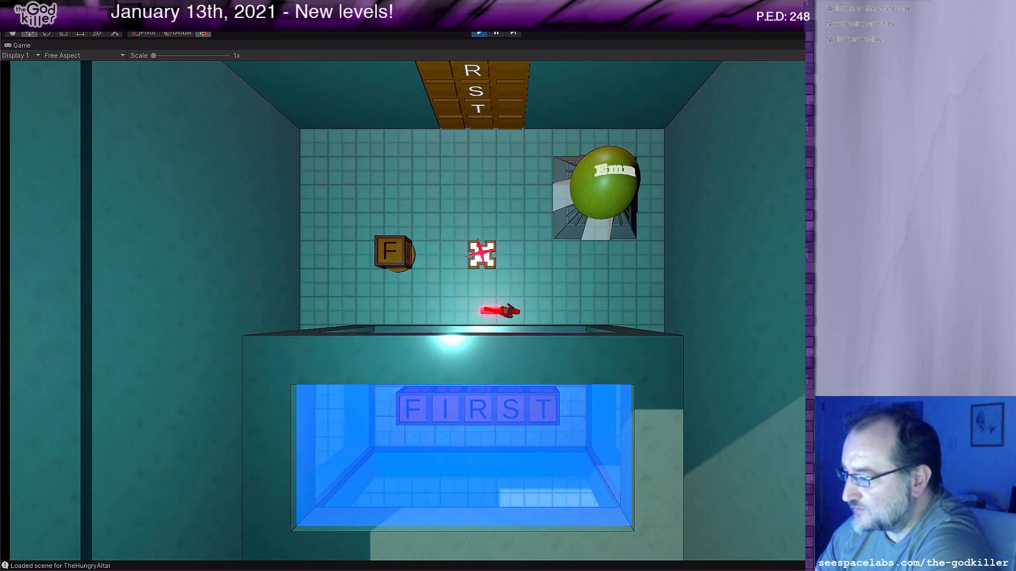
Go west around the corner of the blue glass enclosure and run south along its west side.
key("Left")
key("Left")
key("Left")
key("Left")
key("Left")
key("Left")
key("Down")
key("Down")
key("Down")
key("Down")
key("Down")
key("Down")
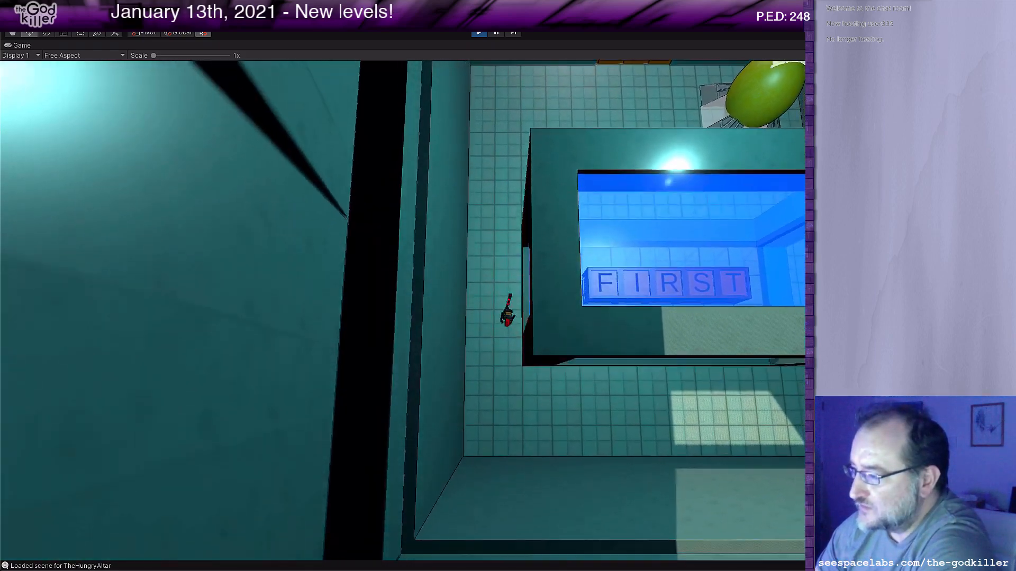
Run around the southwest corner of the blue glass enclosure and east along its south side.
key("Right")
key("Right")
key("Right")
key("Right")
key("Right")
key("Right")
key("Right")
key("Right")
key("Right")
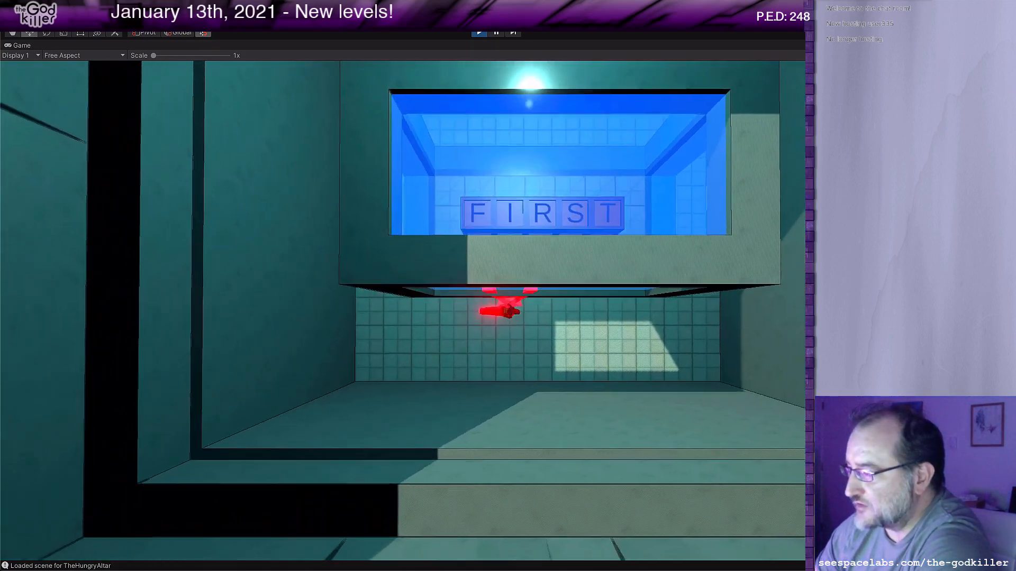
Round the southeast corner of the blue glass enclosure and run north along its east side.
key("Up")
key("Up")
key("Up")
key("Up")
key("Up")
key("Up")
key("Up")
key("Up")
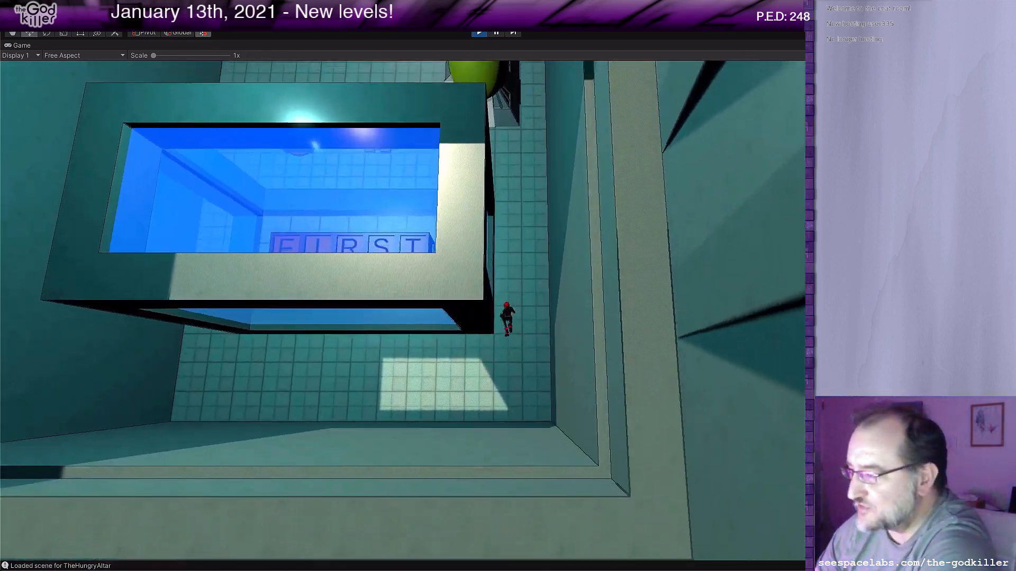
key("Up")
key("Up")
Run west along the enclosure's north wall and move up to the west side of the F crate.
key("Left")
key("Left")
key("Left")
key("Left")
key("Left")
key("Left")
key("Left")
key("Left")
key("Left")
key("Left")
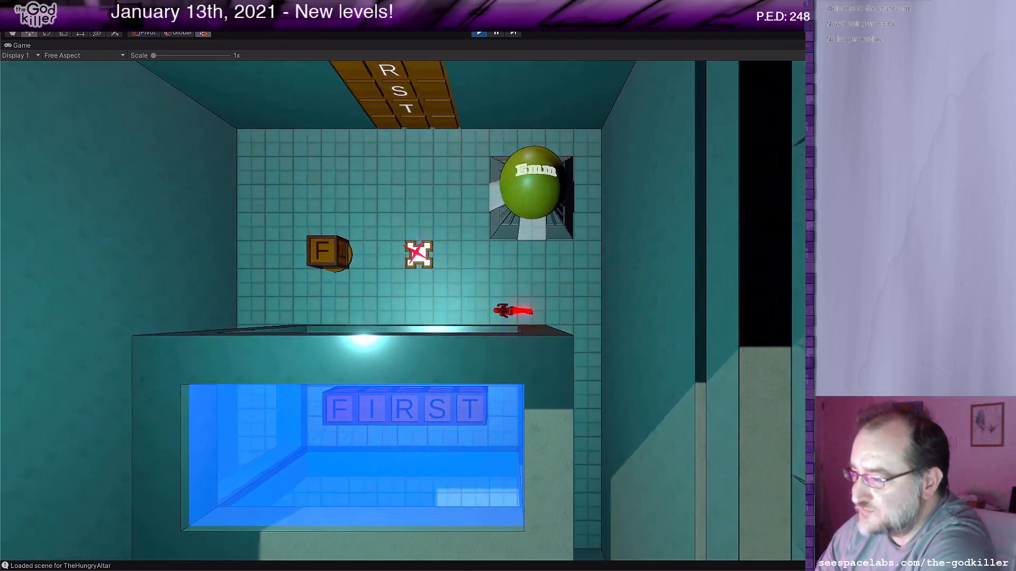
key("Up")
key("Up")
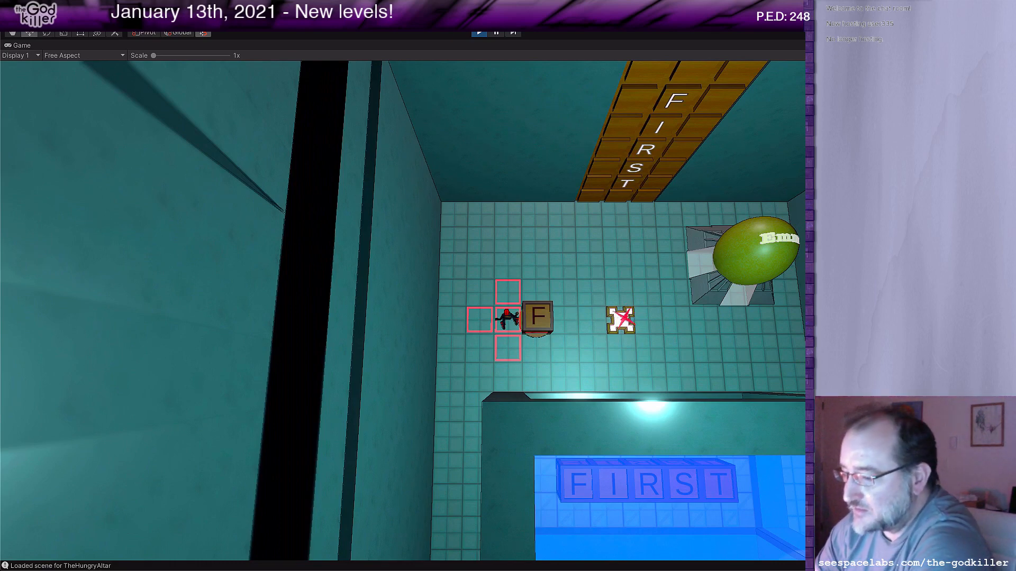
Pass around the north side of the F crate and run east to the green Emm balloon.
key("Up")
key("Right")
key("Right")
key("Right")
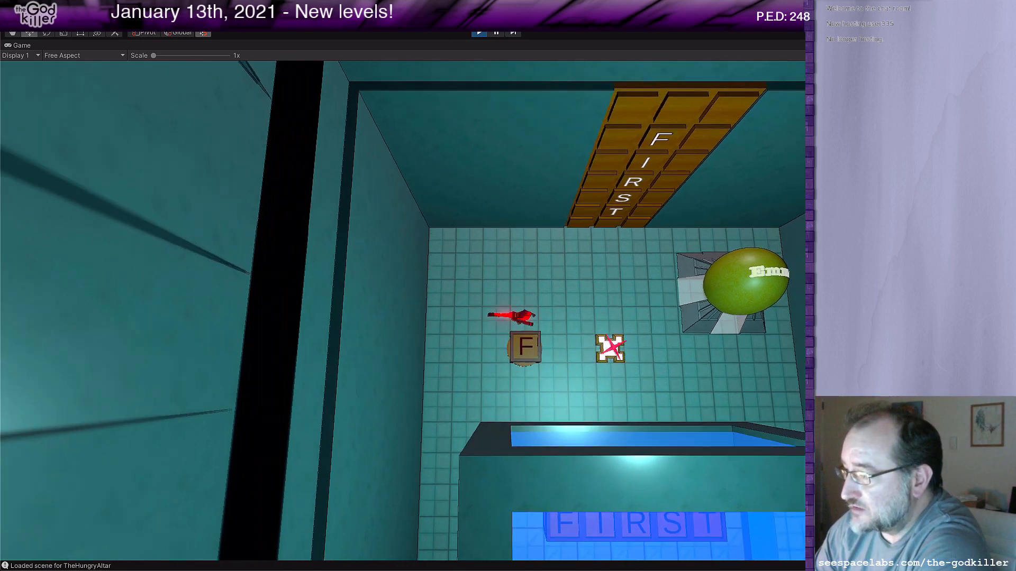
key("Down")
key("Down")
key("Right")
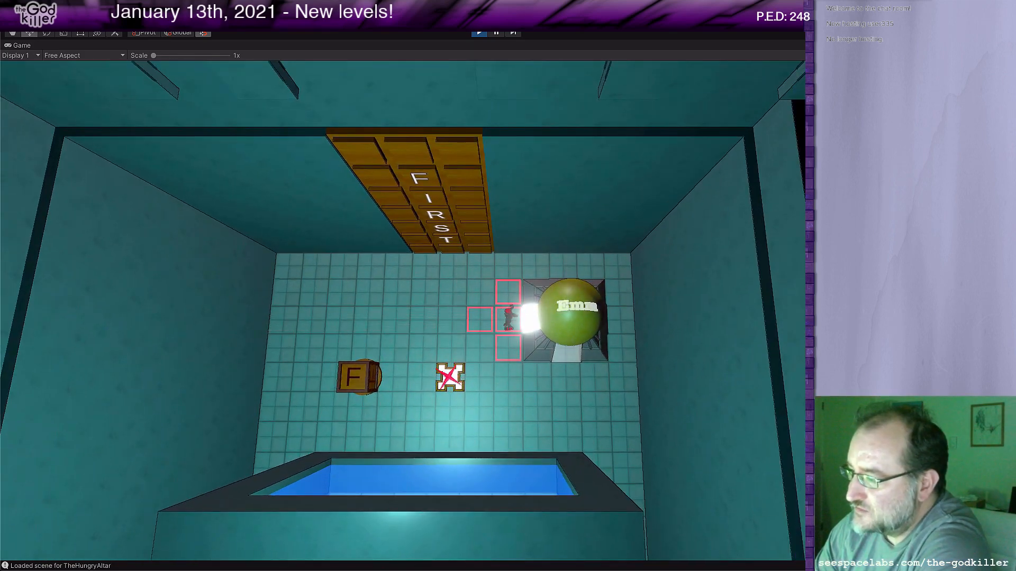
Run back west from the Emm balloon and down past the F crate to its southwest corner.
key("Left")
key("Left")
key("Left")
key("Left")
key("Left")
key("Left")
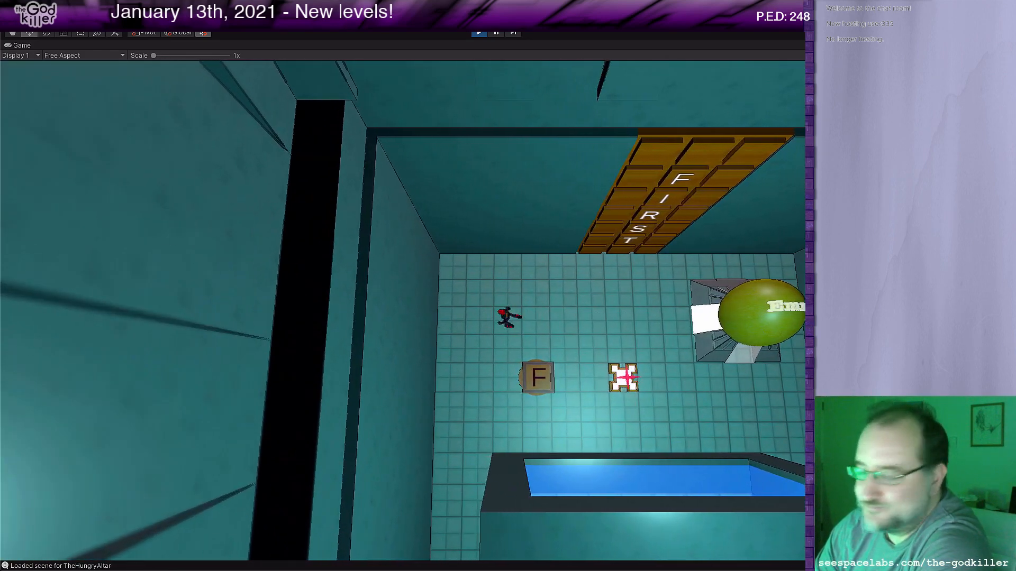
key("Down")
key("Down")
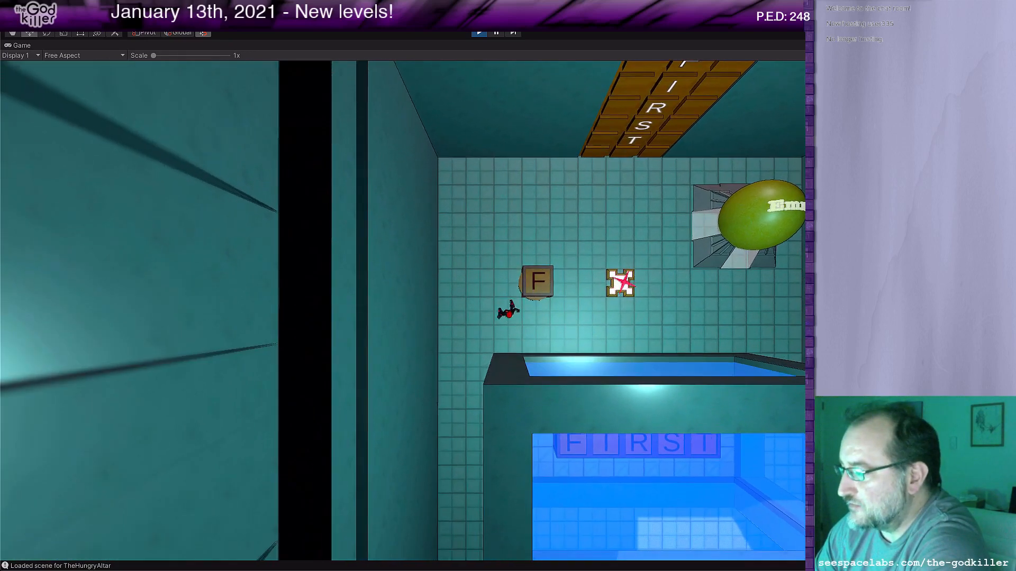
Move directly below the F crate and try to push it north to the wall beside the FIRST door.
key("Right")
key("Up")
key("Up")
key("Up")
key("Up")
key("Up")
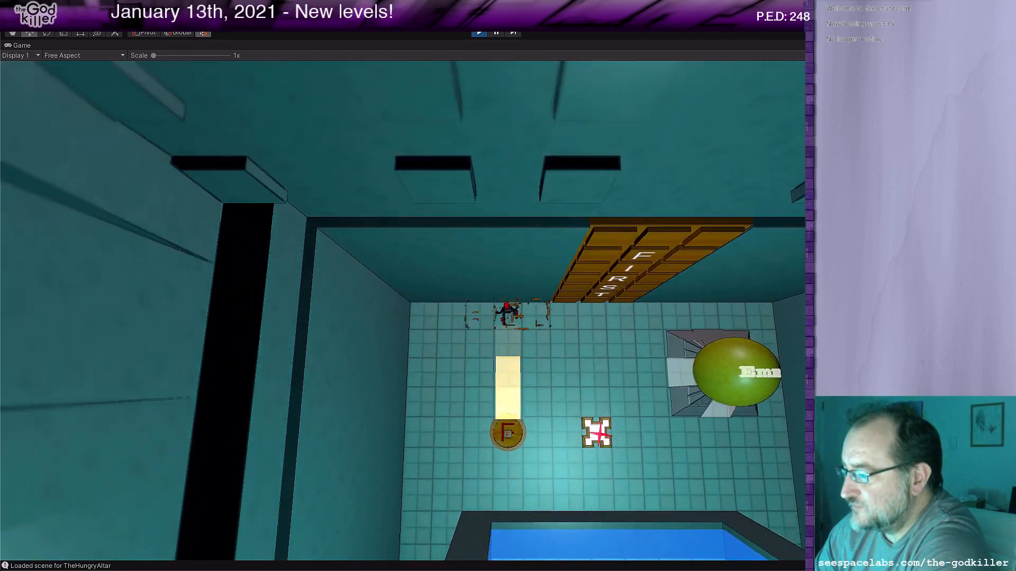
Return to the west side of the F crate and move east onto its tile to open the FIRST door.
key("Down")
key("Left")
key("Left")
key("Down")
key("Down")
key("Down")
key("Right")
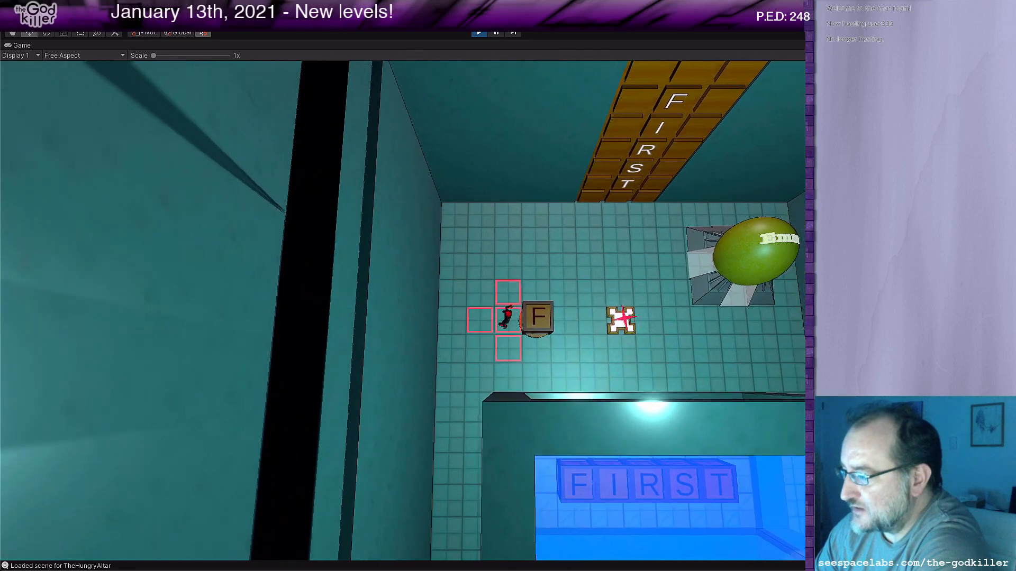
key("Right")
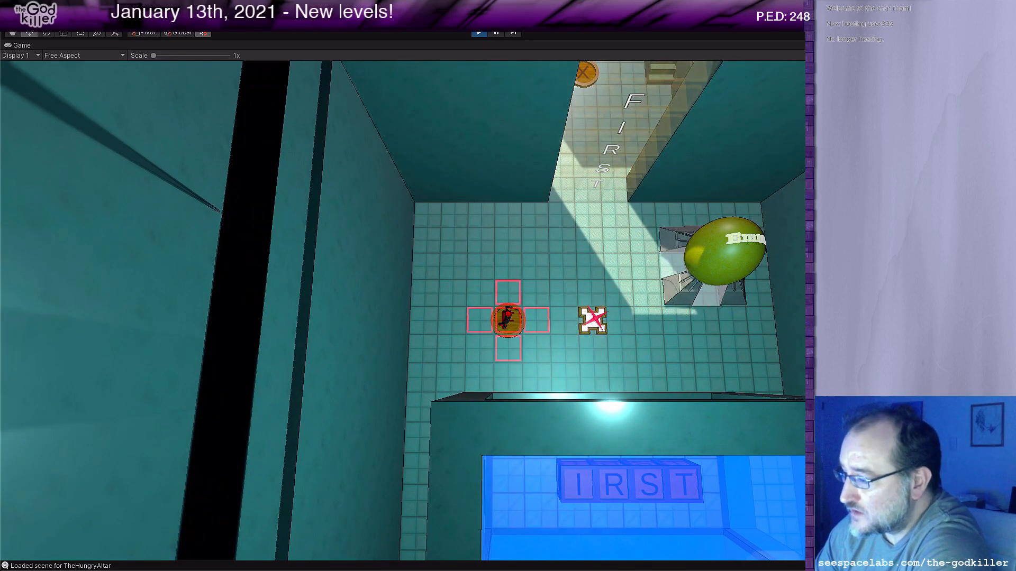
Leave the F tile southward, run north past the crate's east side, and stop in front of the FIRST doorway.
key("Down")
key("Down")
key("Right")
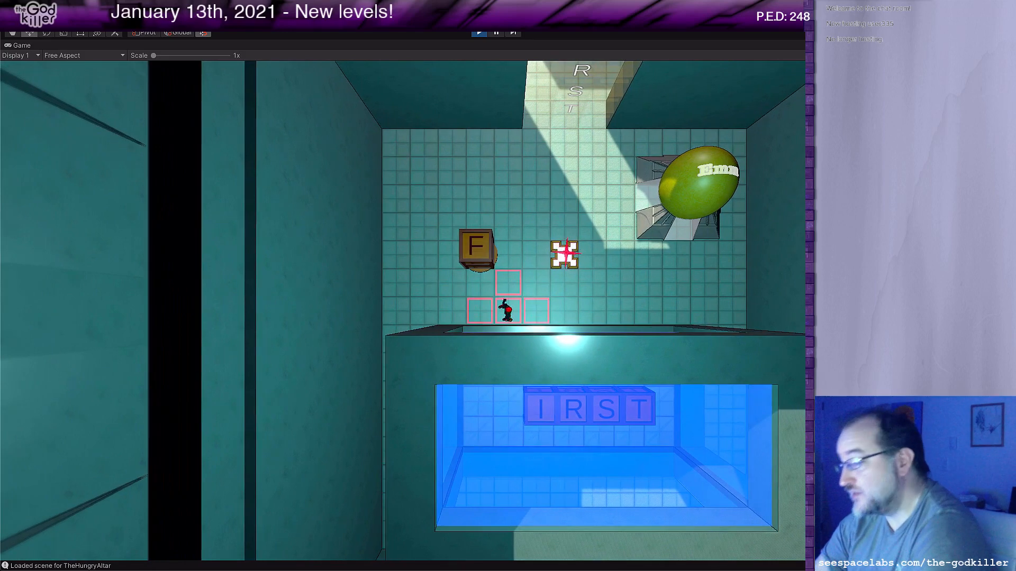
key("Up")
key("Up")
key("Up")
key("Up")
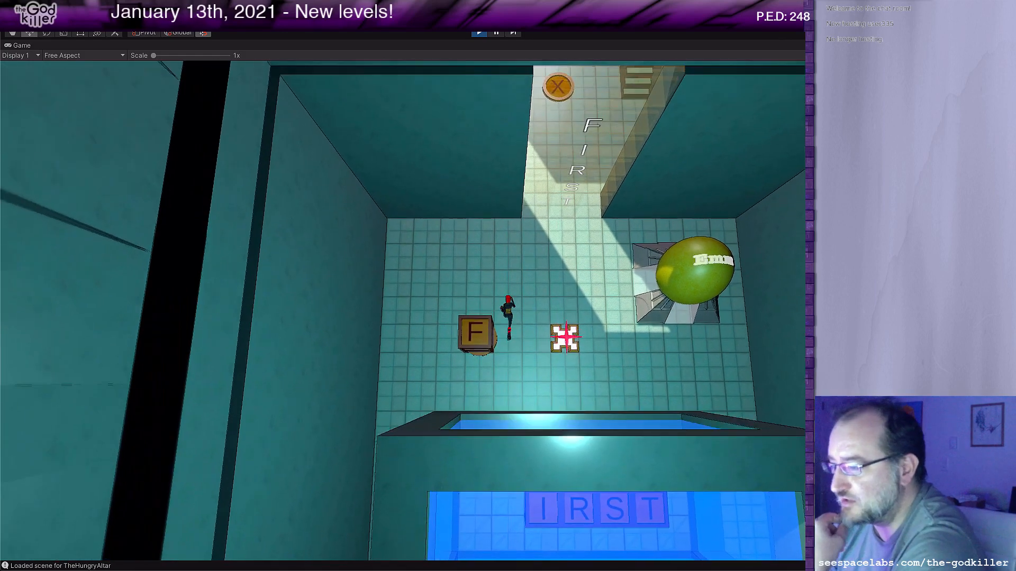
key("Right")
key("Right")
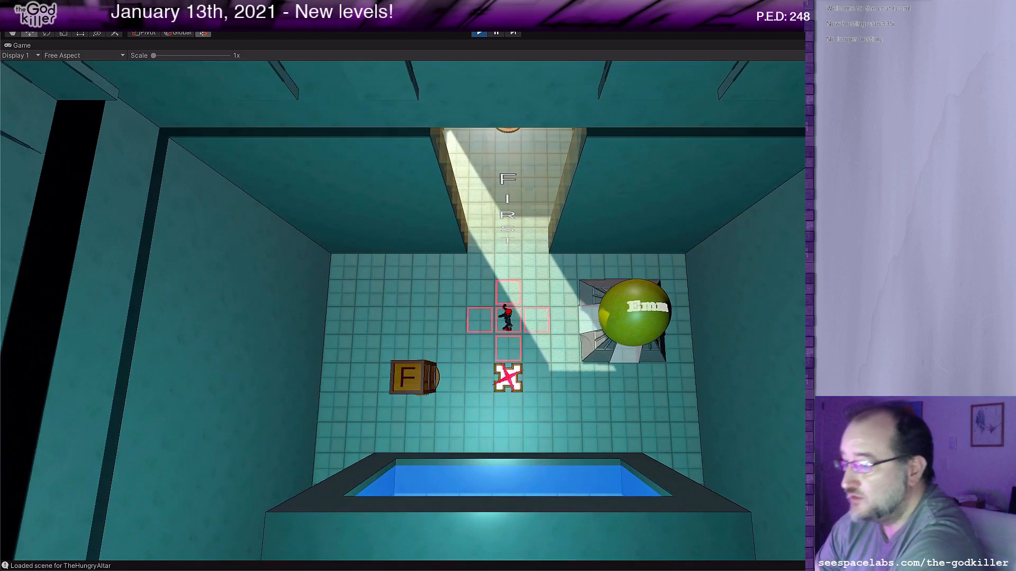
Go back between the F crate and the X tile, and return to the north side of the crate.
key("Left")
key("Left")
key("Down")
key("Down")
key("Down")
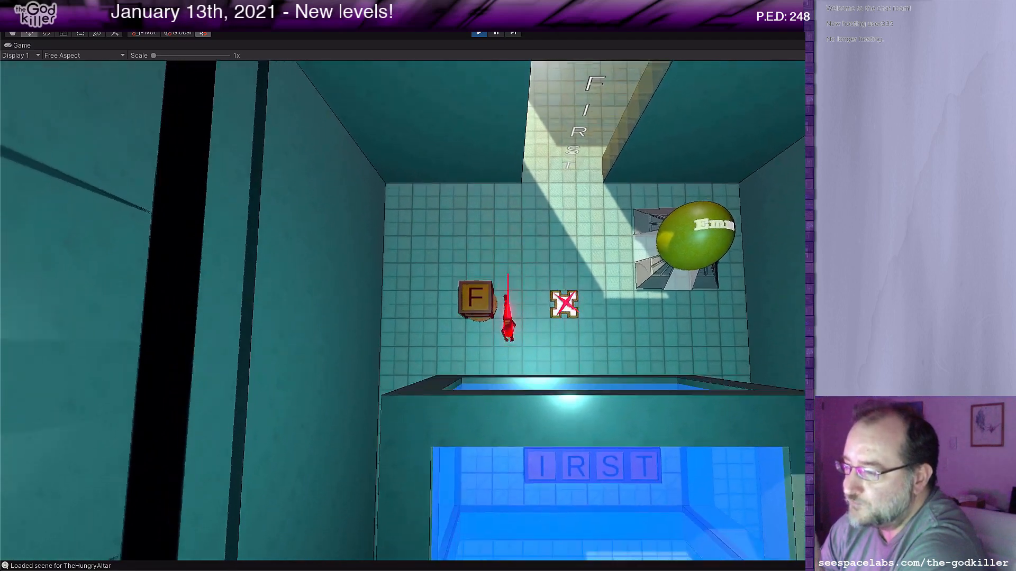
key("Up")
key("Up")
key("Left")
key("Left")
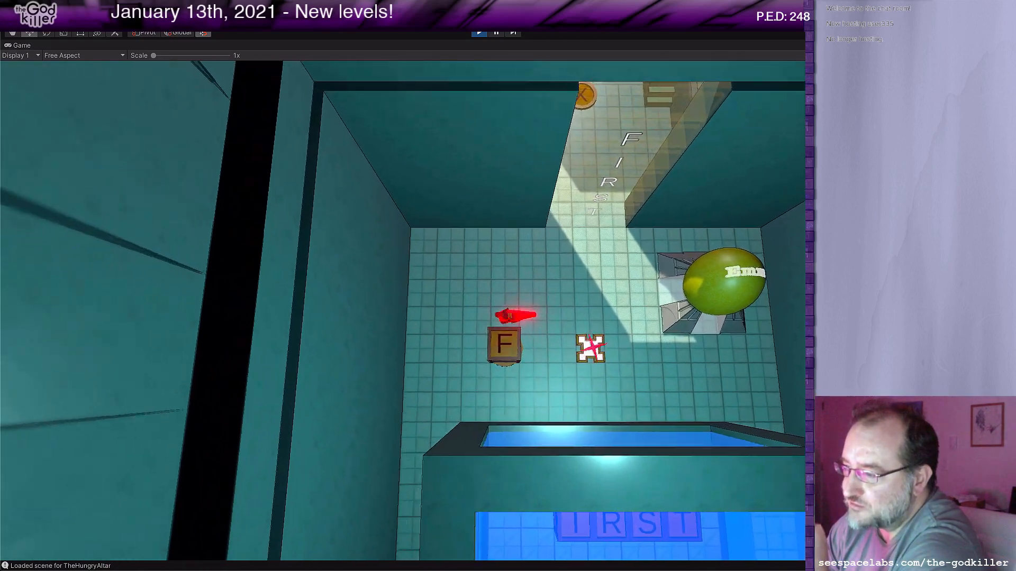
Move south around the F crate and back north along its east side.
key("Down")
key("Down")
key("Right")
key("Right")
key("Up")
key("Up")
key("Up")
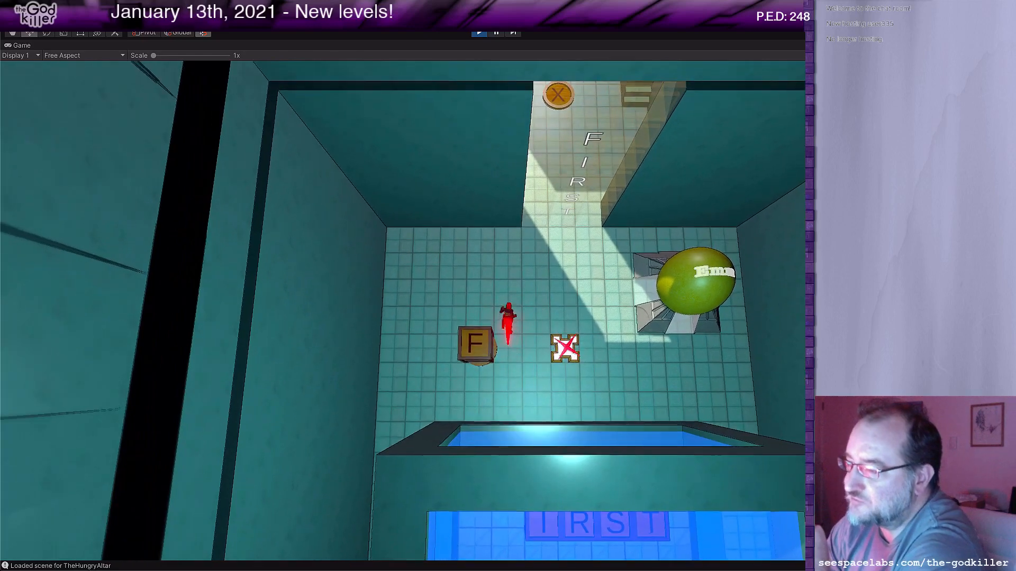
Run northeast to the FIRST doorway and head north through it.
key("Left")
key("Right")
key("Right")
key("Up")
key("Up")
key("Right")
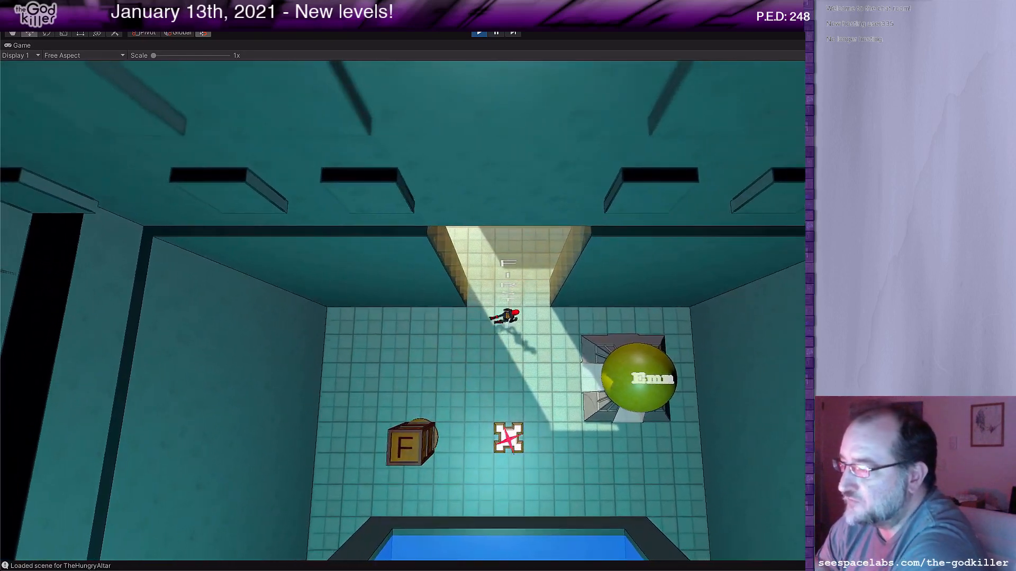
key("Up")
key("Up")
key("Up")
key("Up")
key("Up")
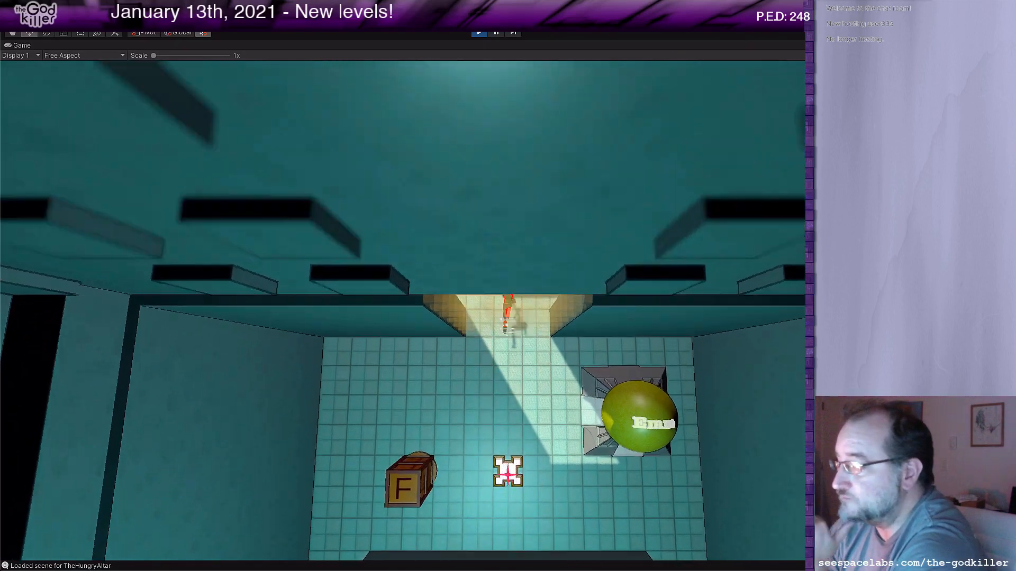
Run north through the next room, past the X tile and tall pillar, to the upper floor below the C crate.
key("Left")
key("Up")
key("Up")
key("Up")
key("Up")
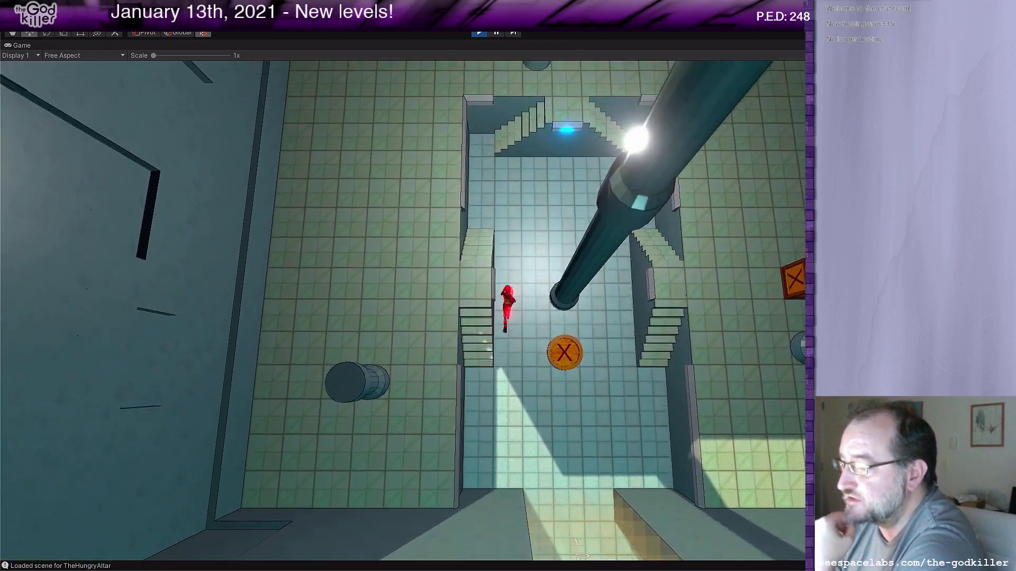
key("Up")
key("Up")
key("Up")
key("Up")
key("Up")
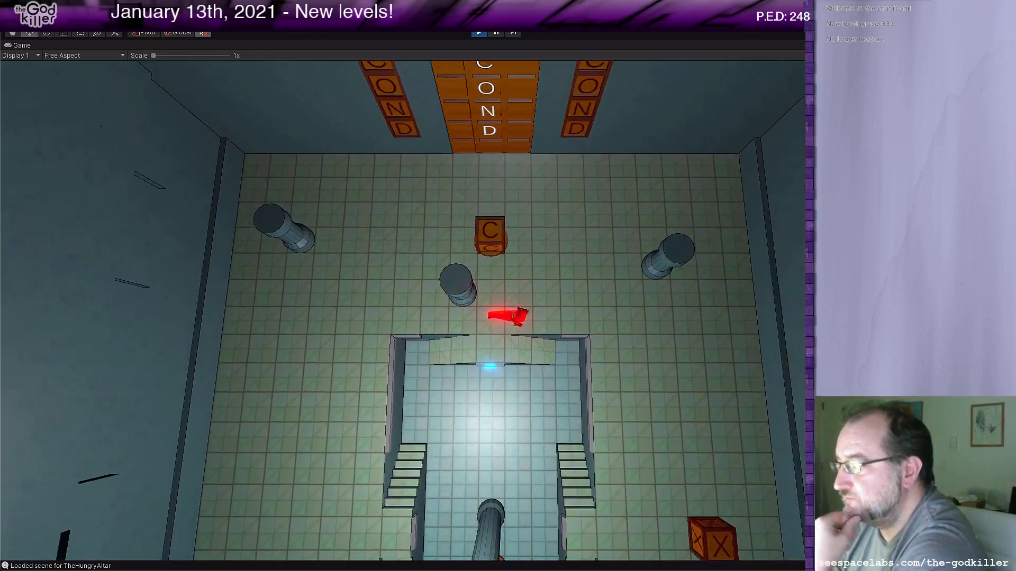
Circle the west side of the C crate and stop between it and the SECOND door.
key("Left")
key("Left")
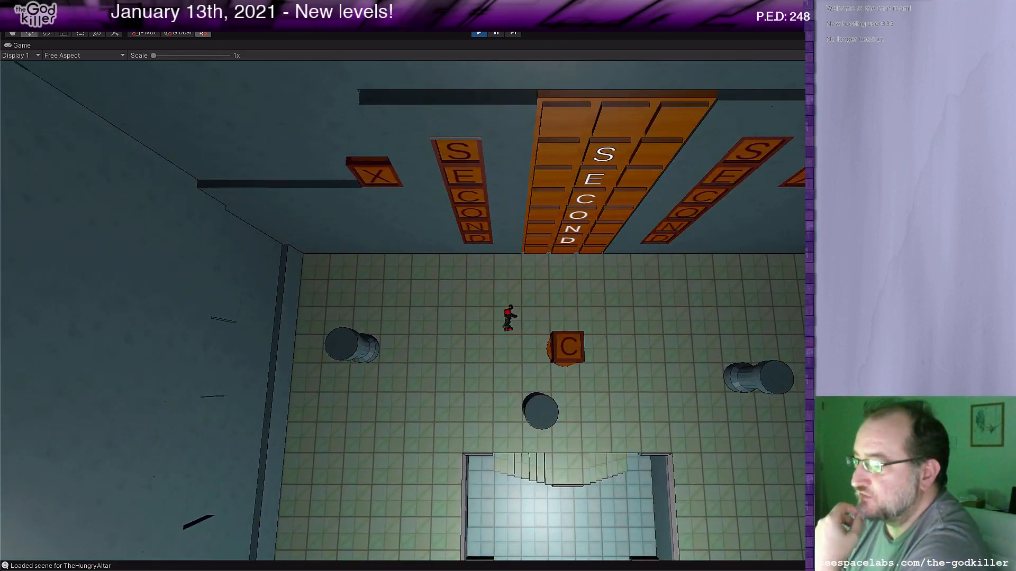
key("Down")
key("Down")
key("Left")
key("Up")
key("Right")
key("Right")
key("Up")
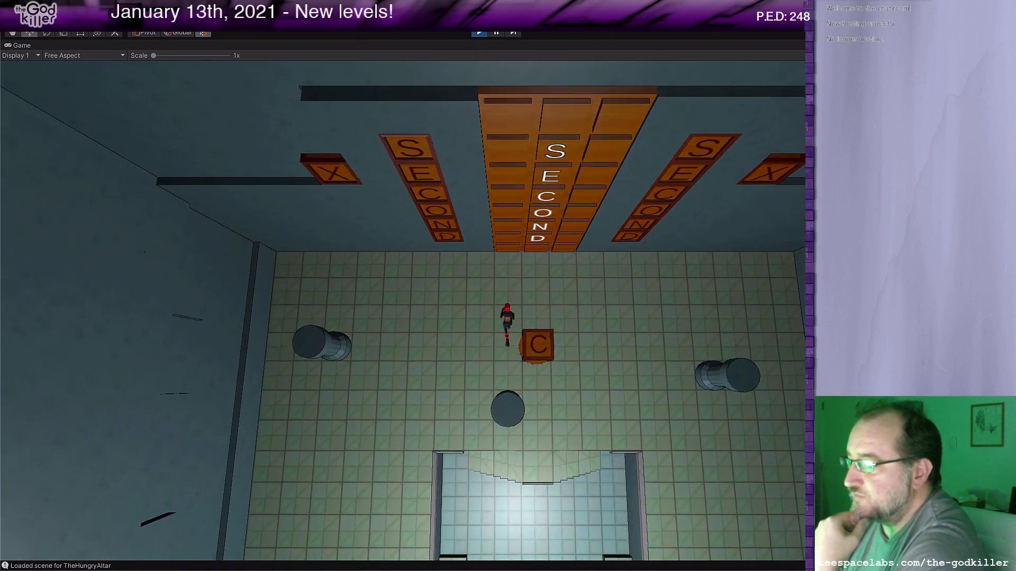
key("Right")
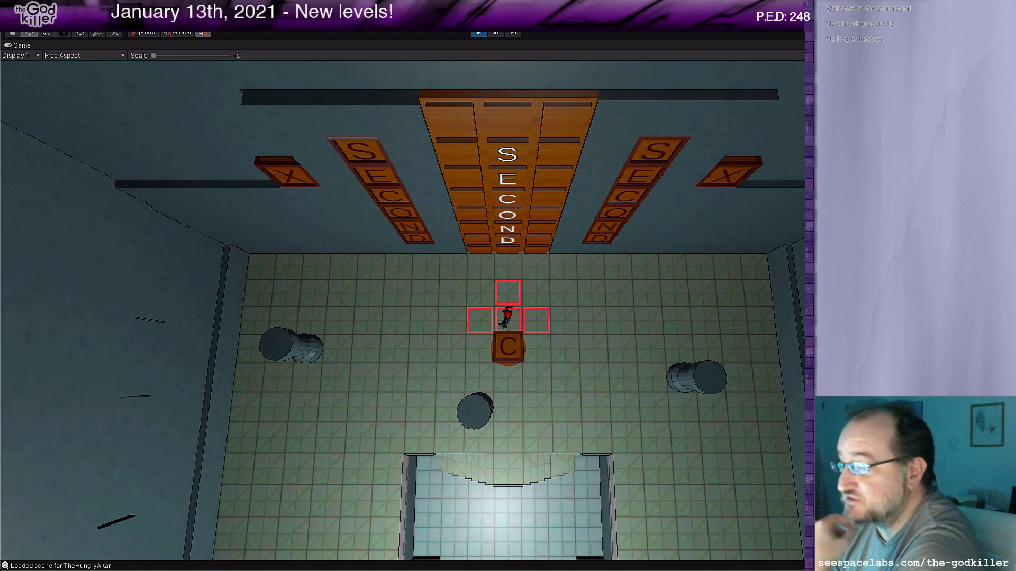
Move west of the C crate, then cross its north side and go down to its southeast corner.
key("Left")
key("Left")
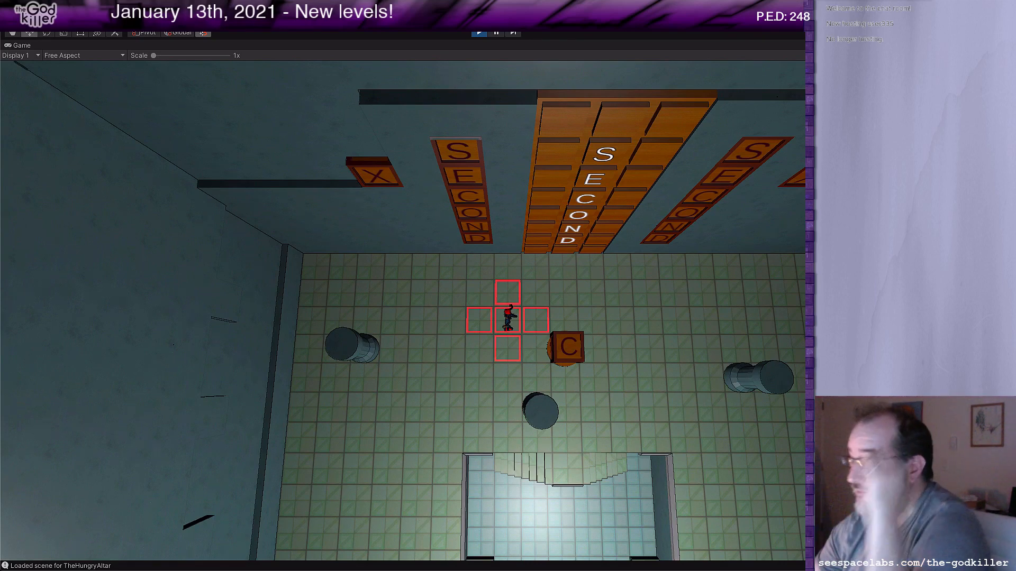
key("Right")
key("Right")
key("Right")
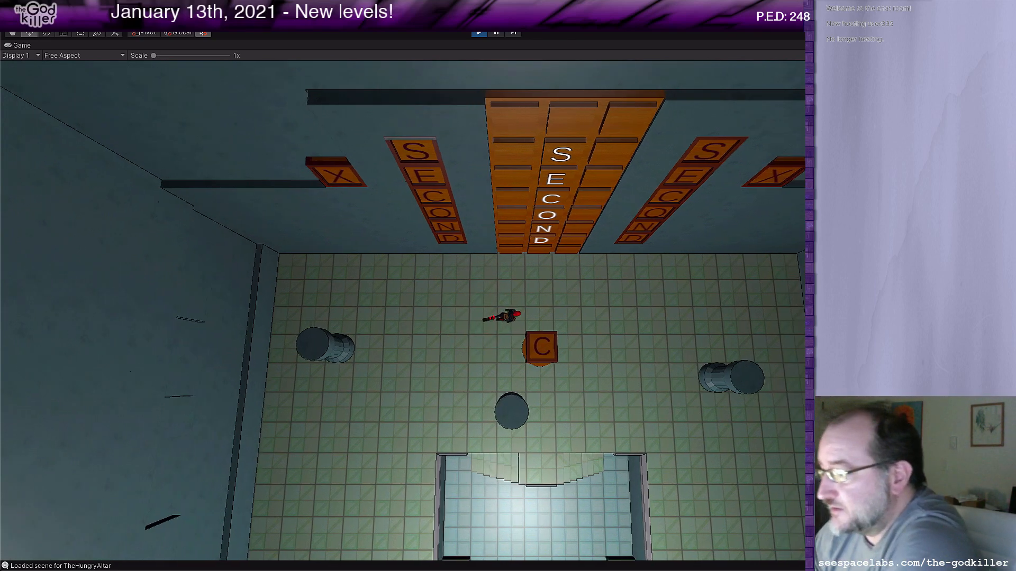
key("Down")
key("Down")
key("Down")
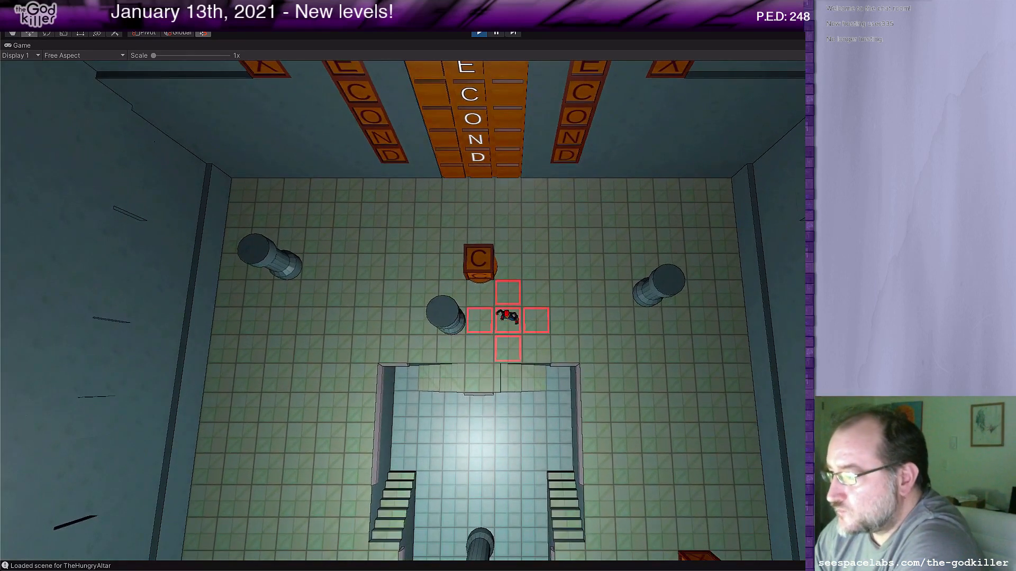
Go back around the north side of the C crate and run up and down along its west side.
key("Up")
key("Up")
key("Up")
key("Left")
key("Left")
key("Left")
key("Down")
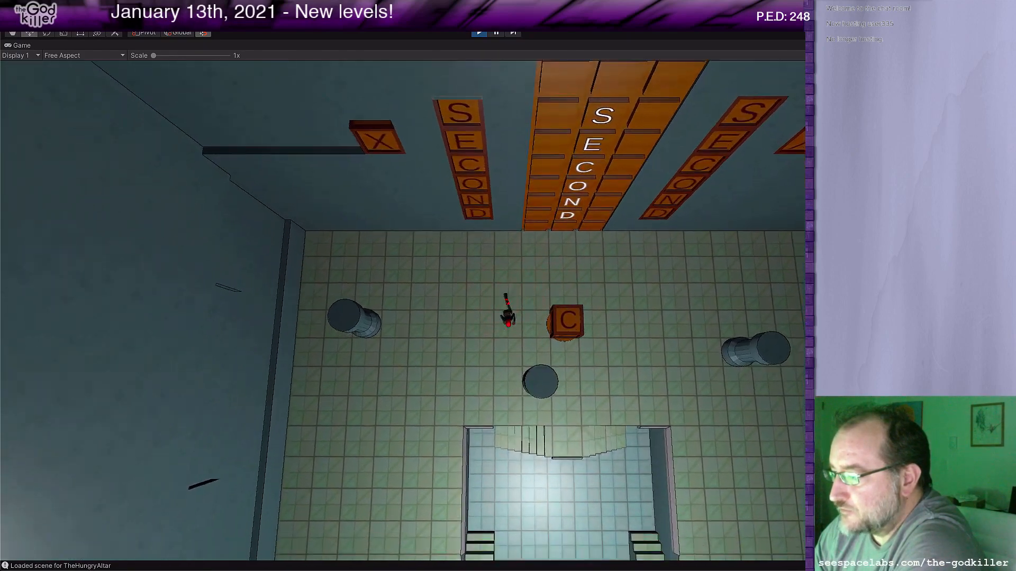
key("Down")
key("Down")
key("Up")
key("Up")
key("Up")
key("Down")
key("Down")
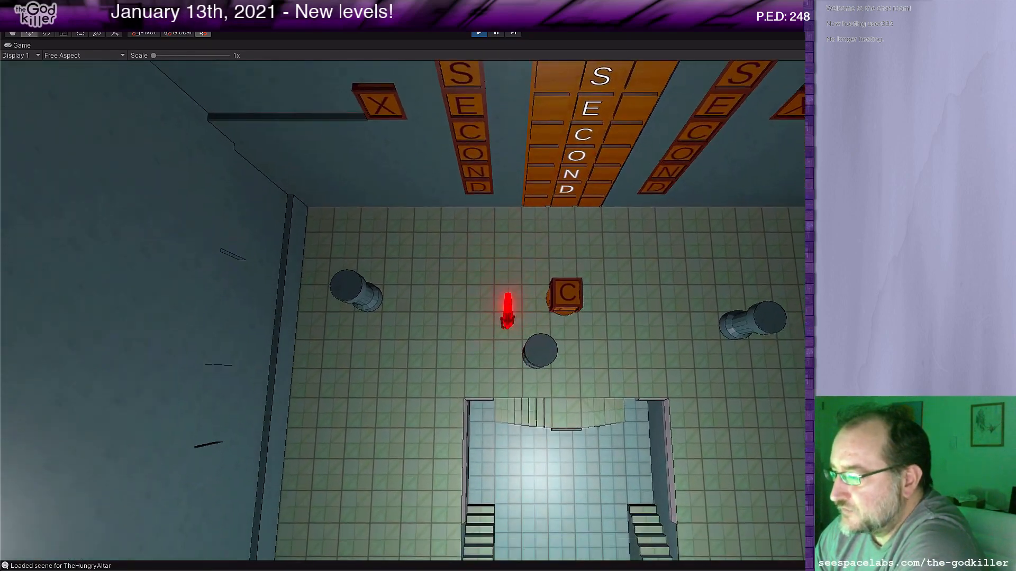
Leave the C crate and run south along the walkway west of the sunken floor.
key("Down")
key("Left")
key("Left")
key("Down")
key("Down")
key("Down")
key("Down")
key("Down")
key("Down")
key("Down")
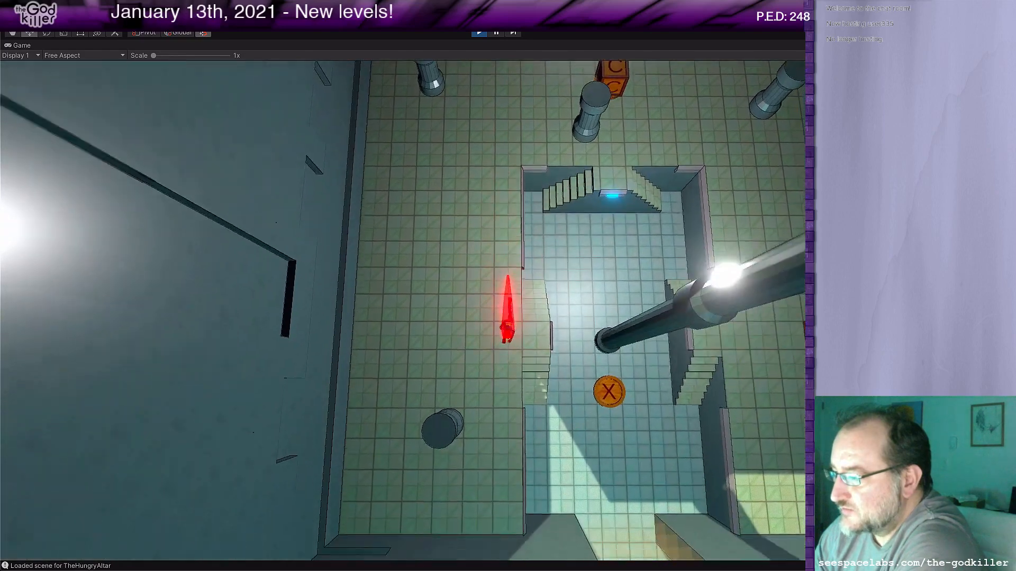
Descend east from the west walkway onto the sunken floor and run south to the FIRST doorway.
key("Down")
key("Down")
key("Down")
key("Down")
key("Right")
key("Right")
key("Right")
key("Right")
key("Down")
key("Down")
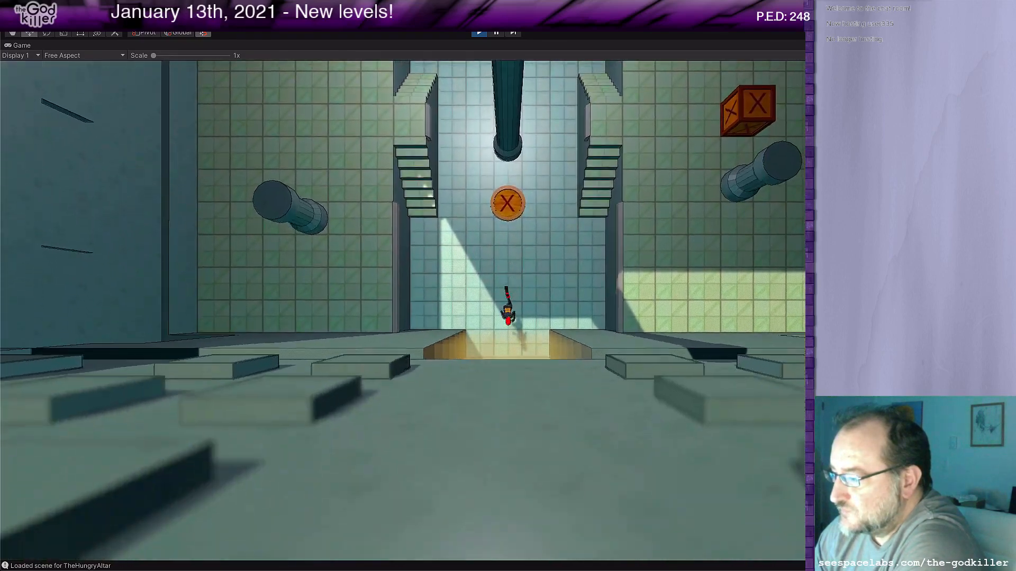
Turn back north from the FIRST doorway and climb the east stairs to the upper floor east of the C crate.
key("Down")
key("Down")
key("Down")
key("Up")
key("Up")
key("Up")
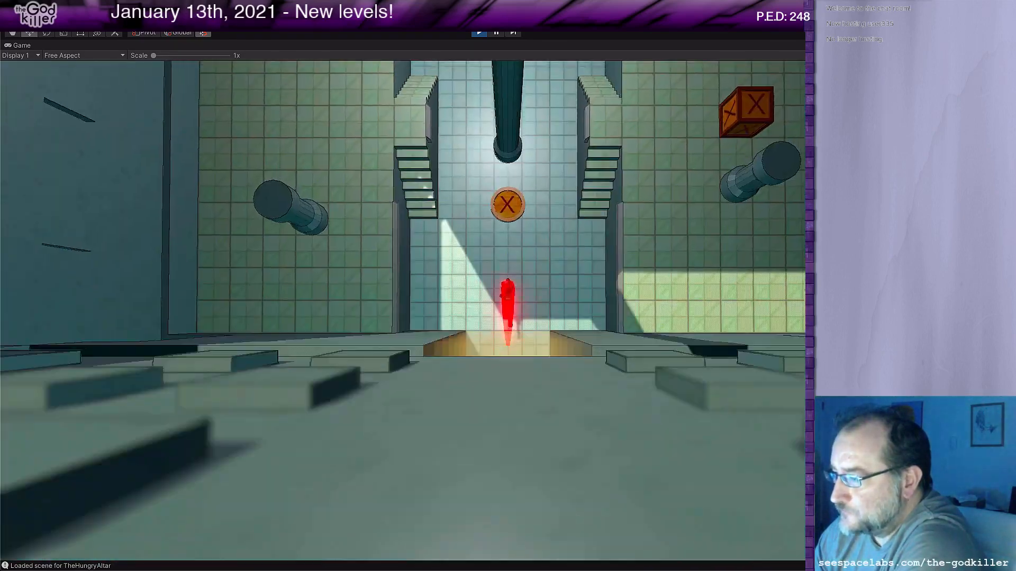
key("Up")
key("Right")
key("Up")
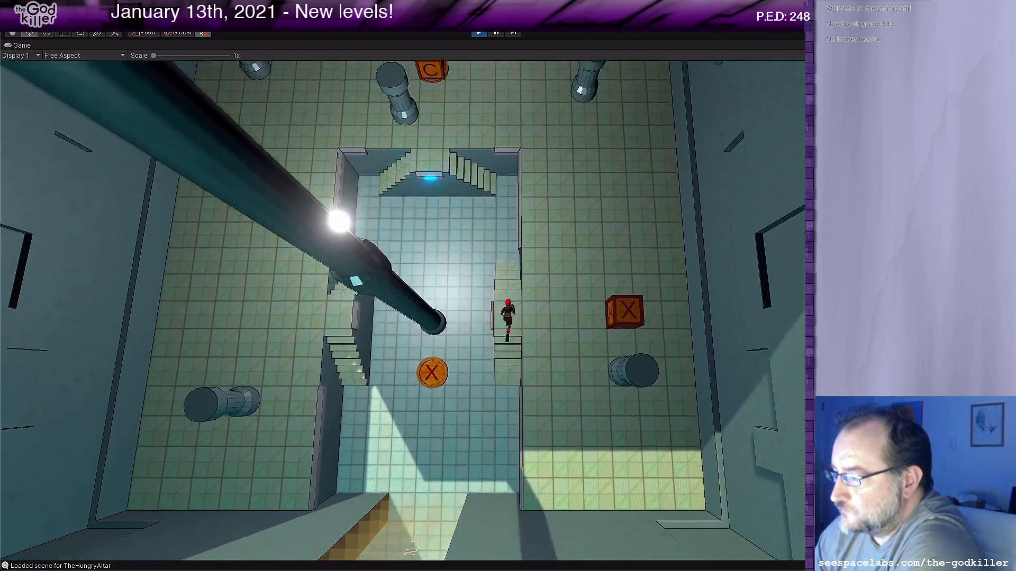
key("Up")
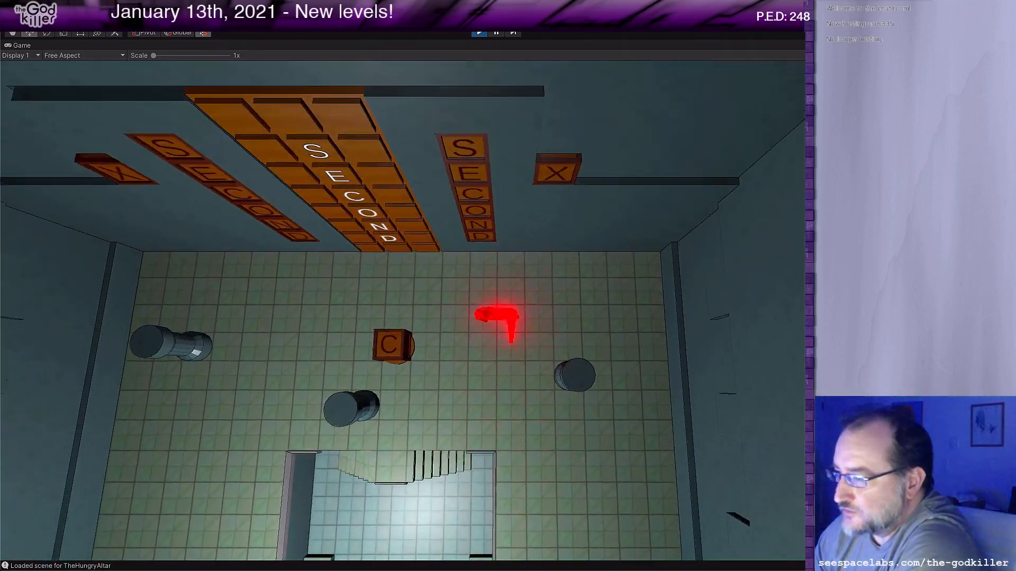
Move the C crate south from its disc onto the sunken floor and circle around the pillar beside it.
key("Left")
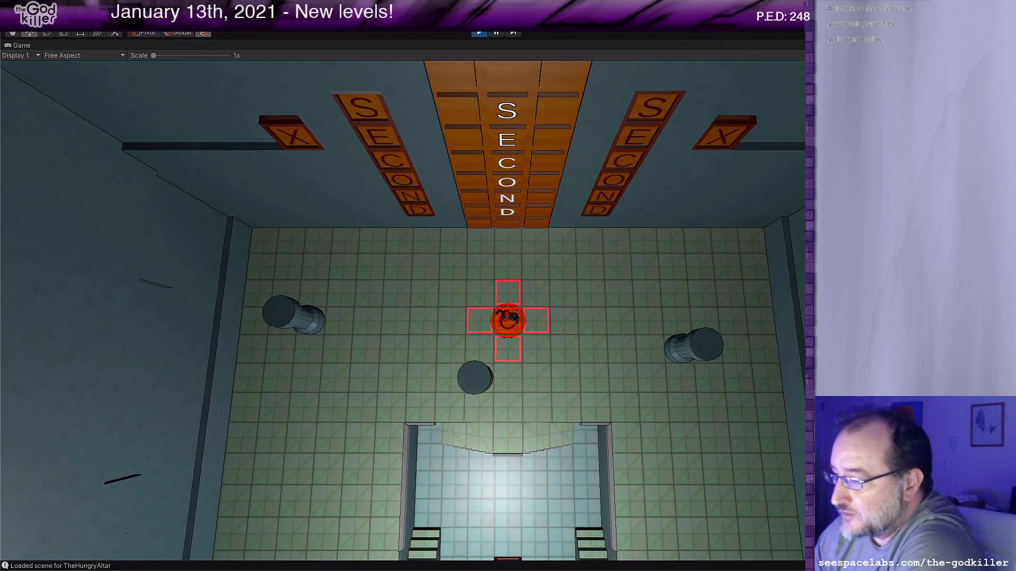
key("Right")
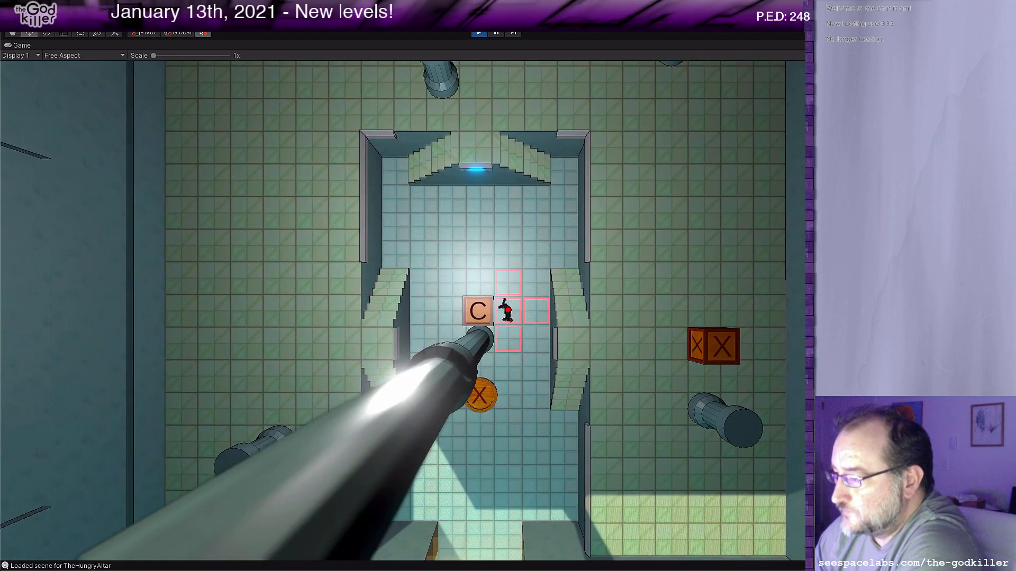
key("Down")
key("Left")
key("Up")
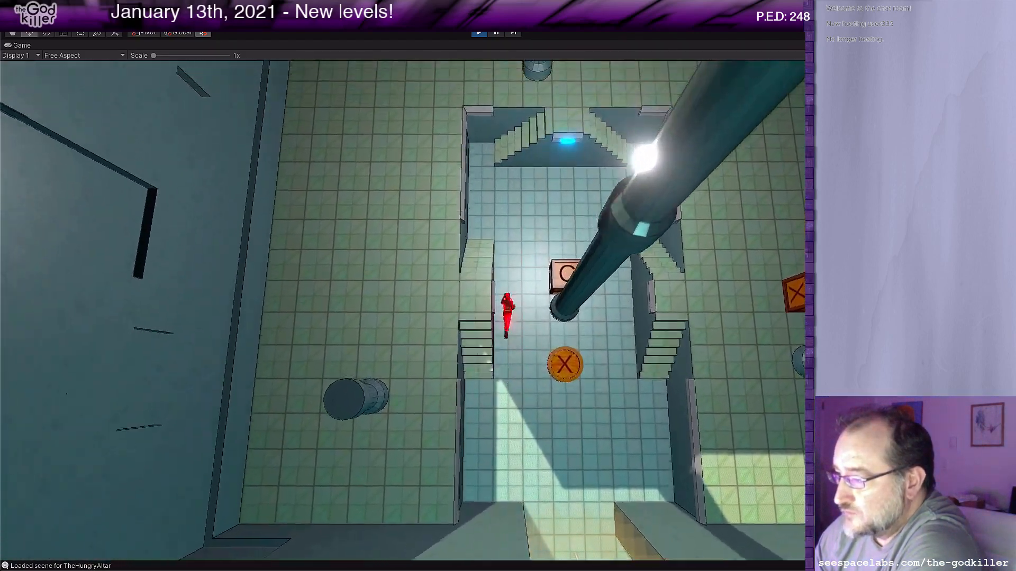
key("Right")
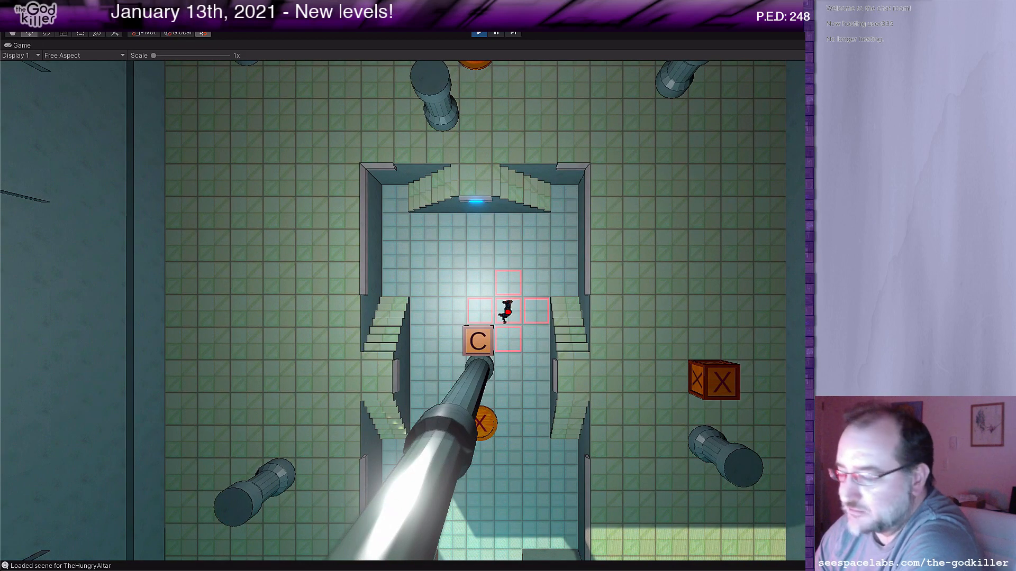
Push the C crate west across the sunken floor to the west stairs and step around to its north side.
key("Down")
key("Left")
key("Up")
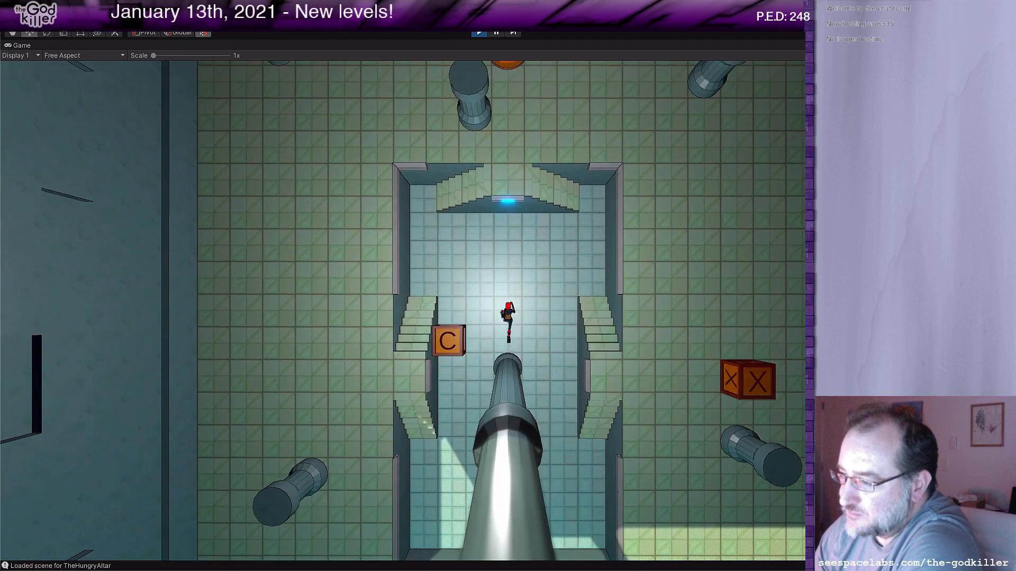
key("Left")
key("Left")
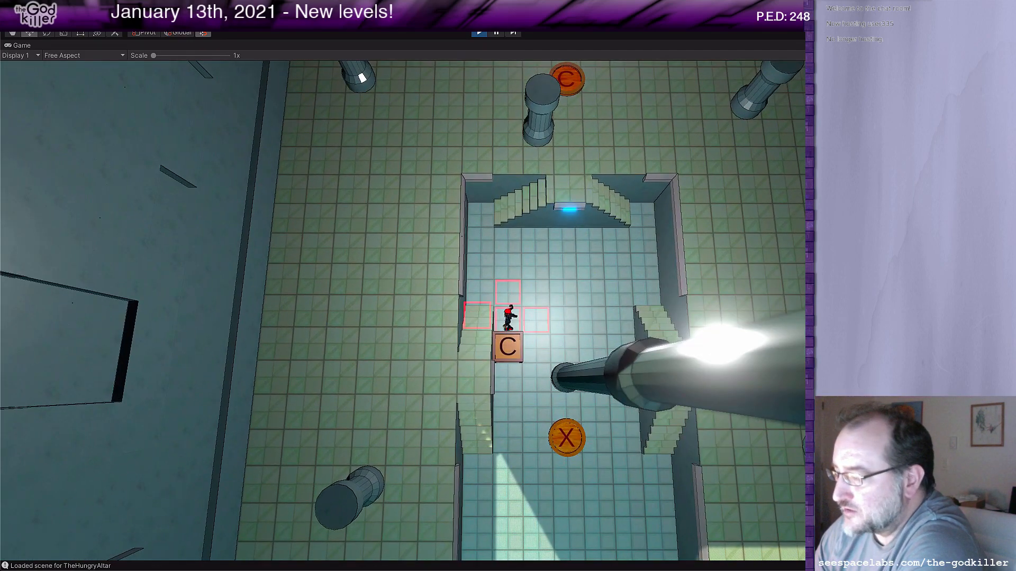
Push the C crate south to the wall and then west into the southwest corner of the sunken floor.
key("Down")
key("Down")
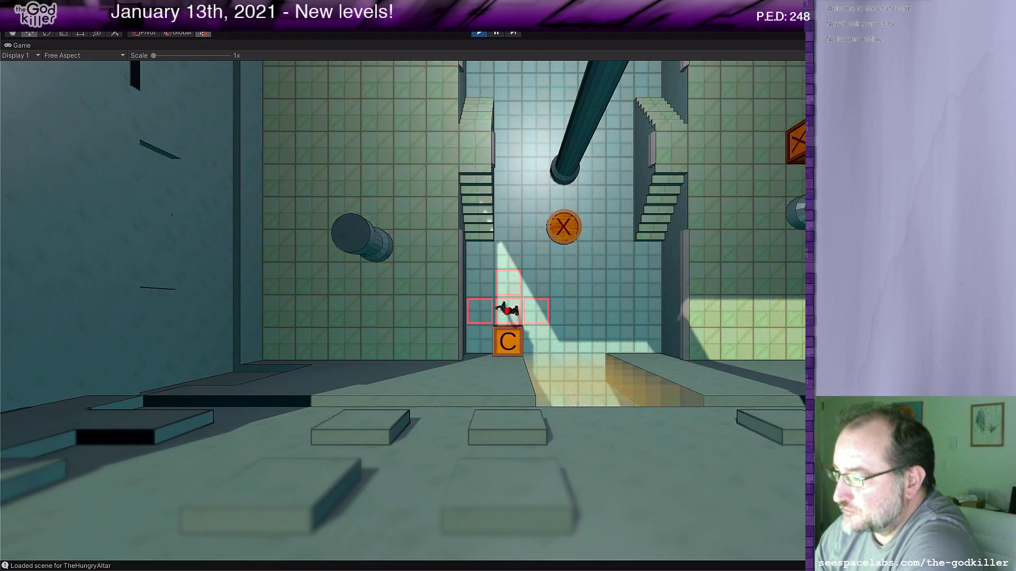
key("Right")
key("Down")
key("Left")
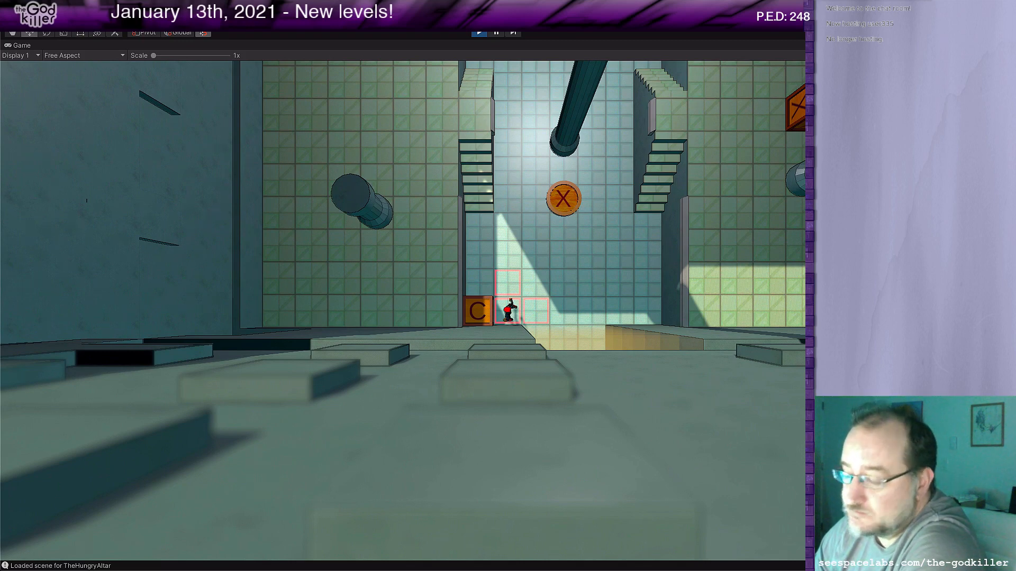
key("Left")
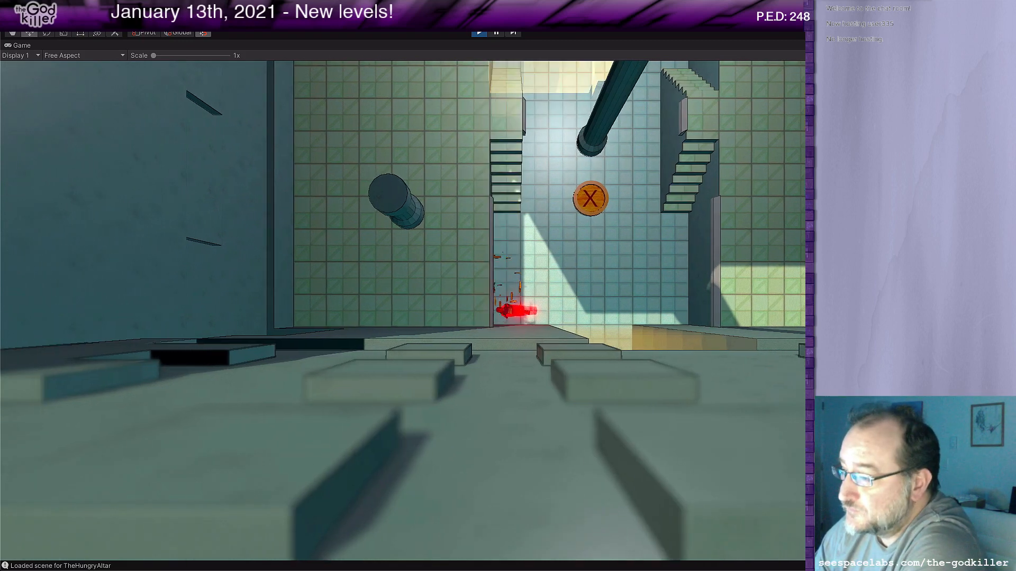
Run north from the southwest corner, climb the west stairs and step onto the west walkway.
key("Up")
key("Up")
key("Up")
key("Up")
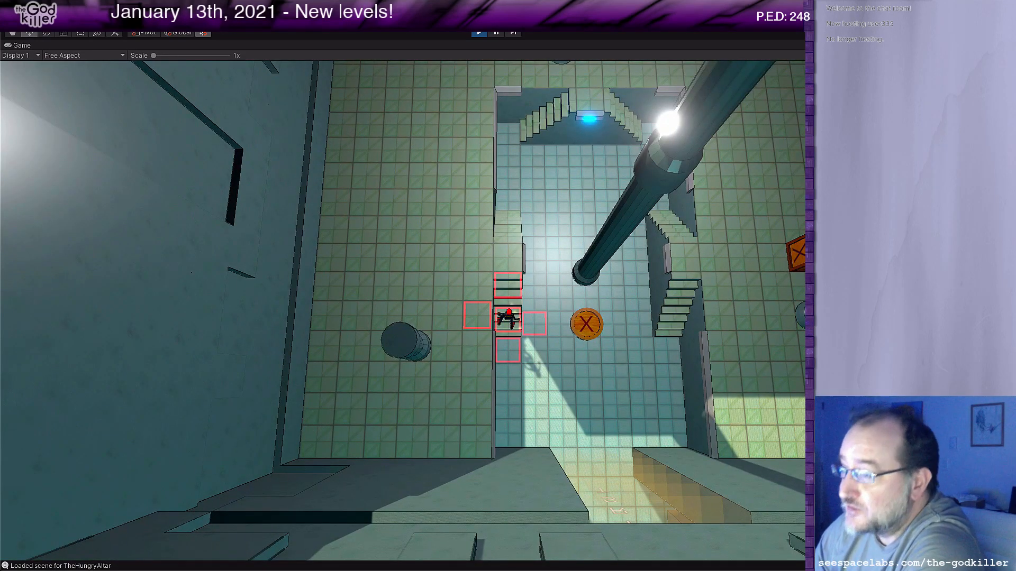
key("Up")
key("Up")
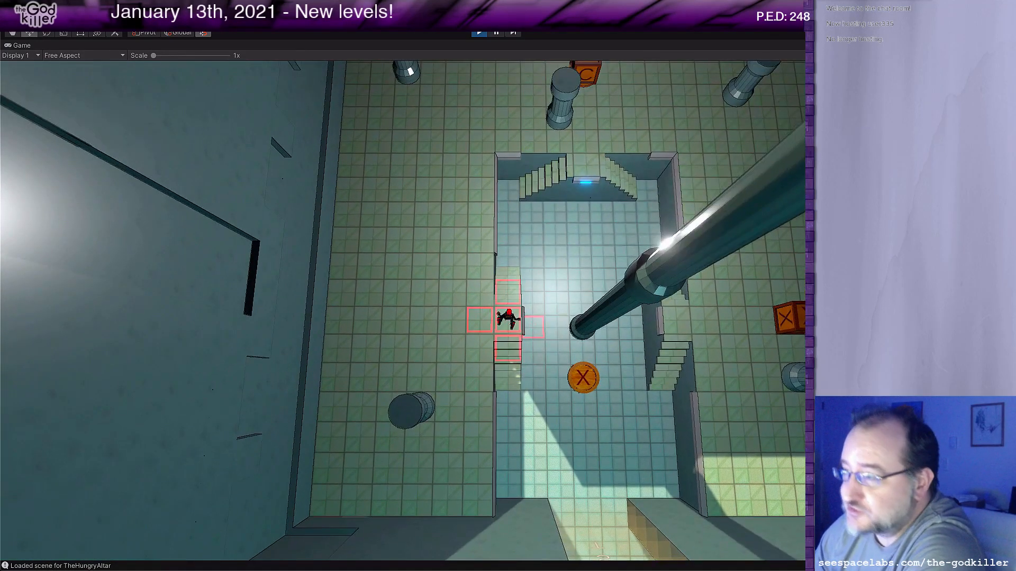
key("Left")
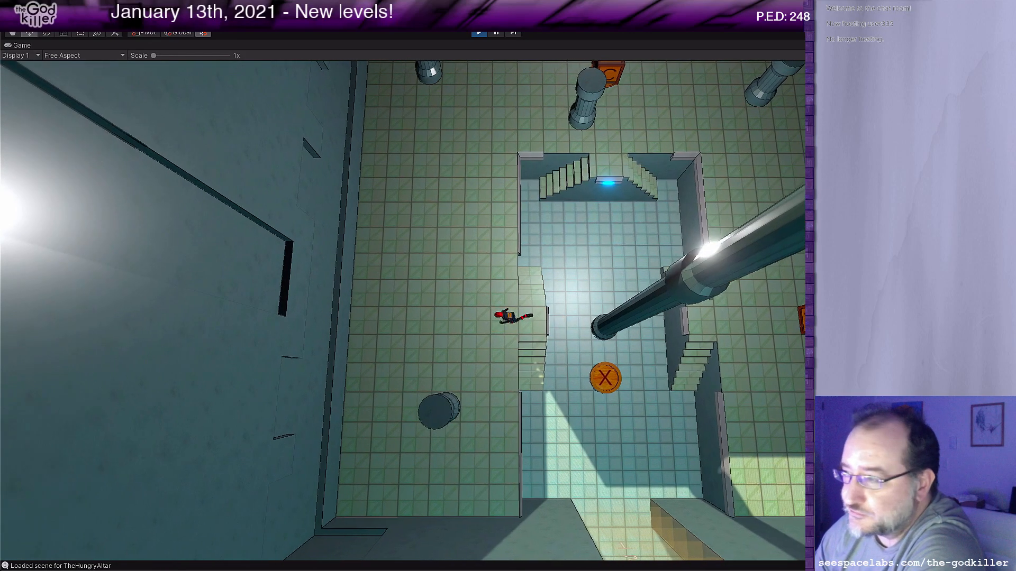
Run north along the west walkway and turn east toward the C crate in front of the SECOND door.
key("Up")
key("Up")
key("Up")
key("Up")
key("Up")
key("Up")
key("Up")
key("Up")
key("Right")
key("Right")
key("Right")
key("Right")
key("Right")
key("Right")
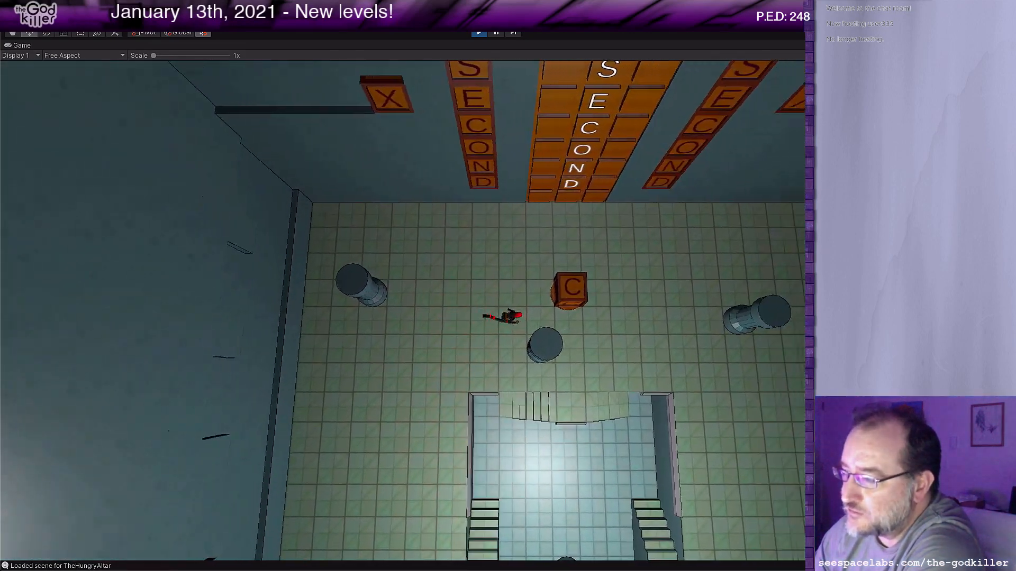
Go up past the C crate and move west along its north side.
key("Up")
key("Up")
key("Left")
key("Left")
key("Left")
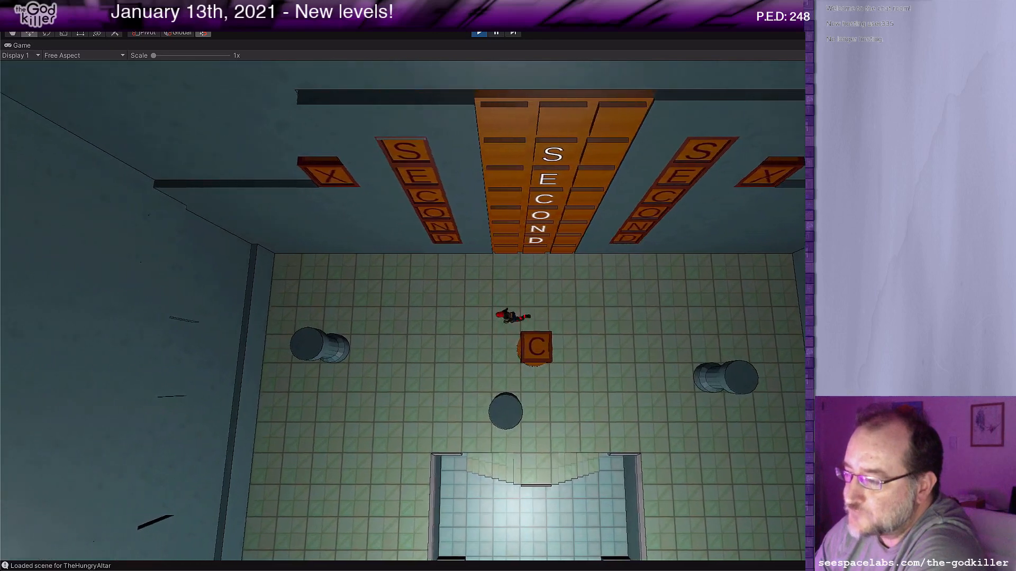
Get to the west side of the C crate and push it east off its disc toward the east wall.
key("Down")
key("Right")
key("Down")
key("Right")
key("Right")
key("Right")
key("Right")
key("Right")
key("Right")
key("Right")
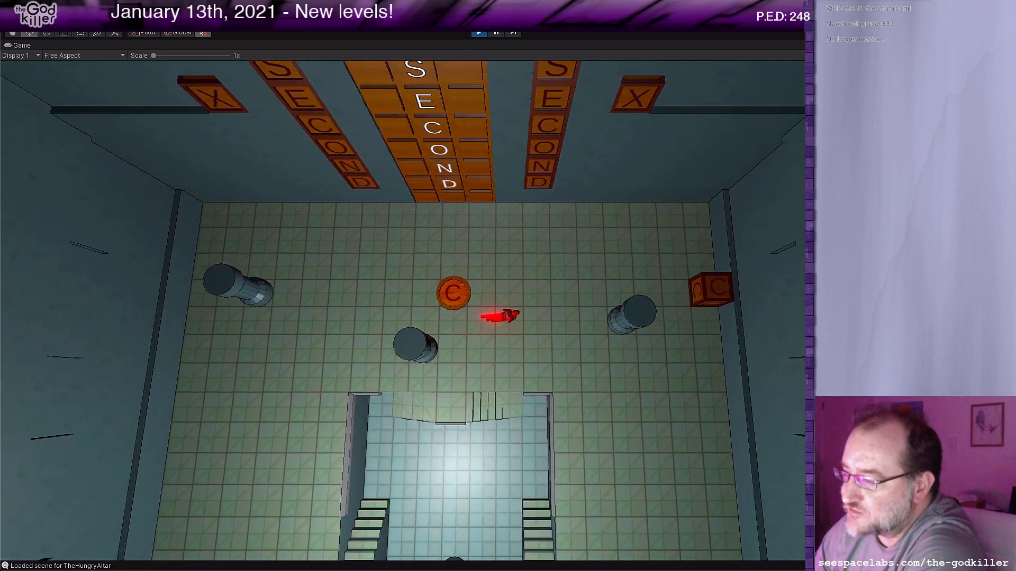
Push the C crate north along the east wall into the northeast corner and step away to the west.
key("Right")
key("Right")
key("Up")
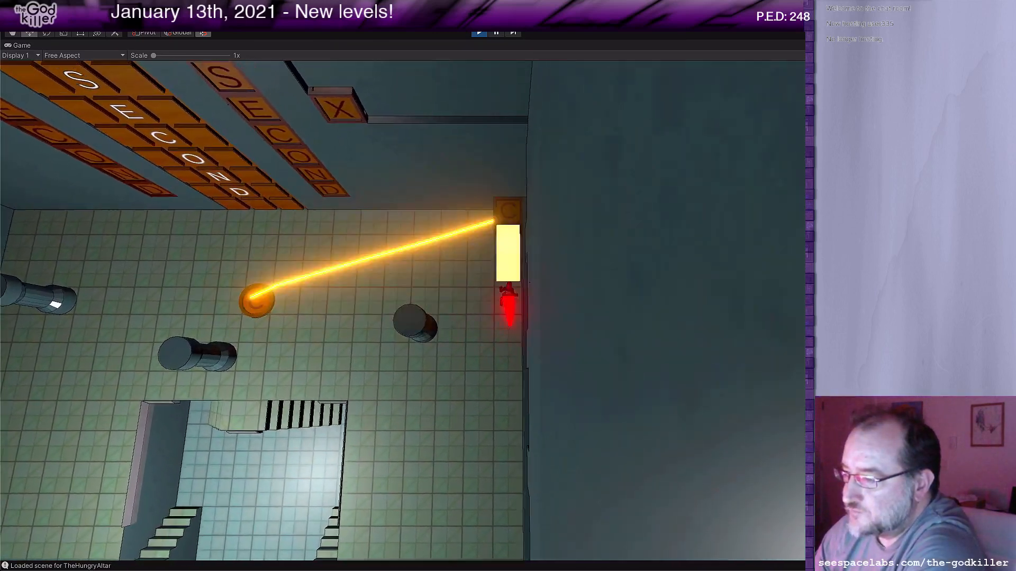
key("Up")
key("Left")
key("Left")
key("Up")
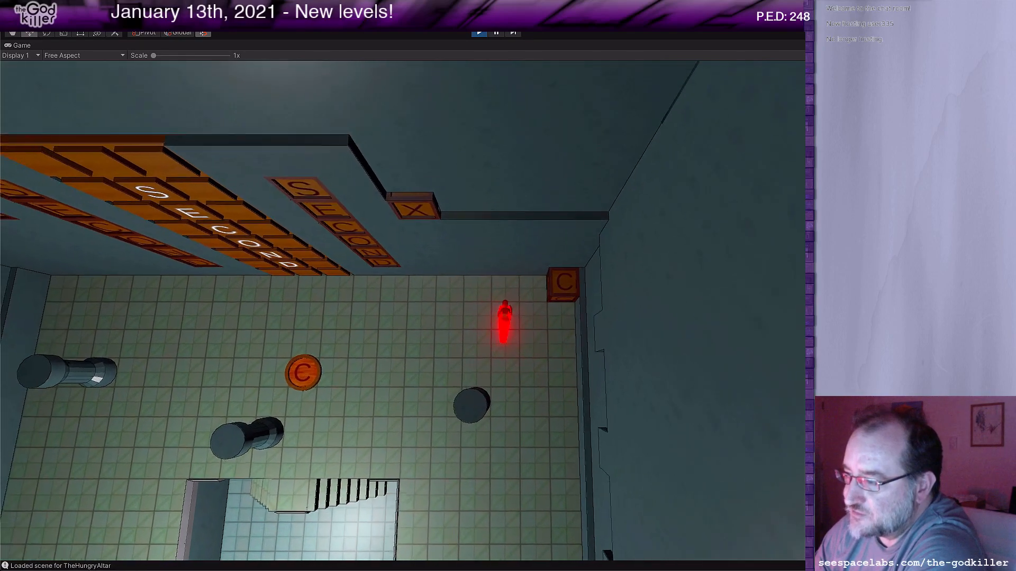
Leave the crate in the northeast corner and run west along the north wall toward the SECOND door.
key("Down")
key("Up")
key("Right")
key("Left")
key("Left")
key("Left")
key("Left")
key("Left")
key("Left")
key("Left")
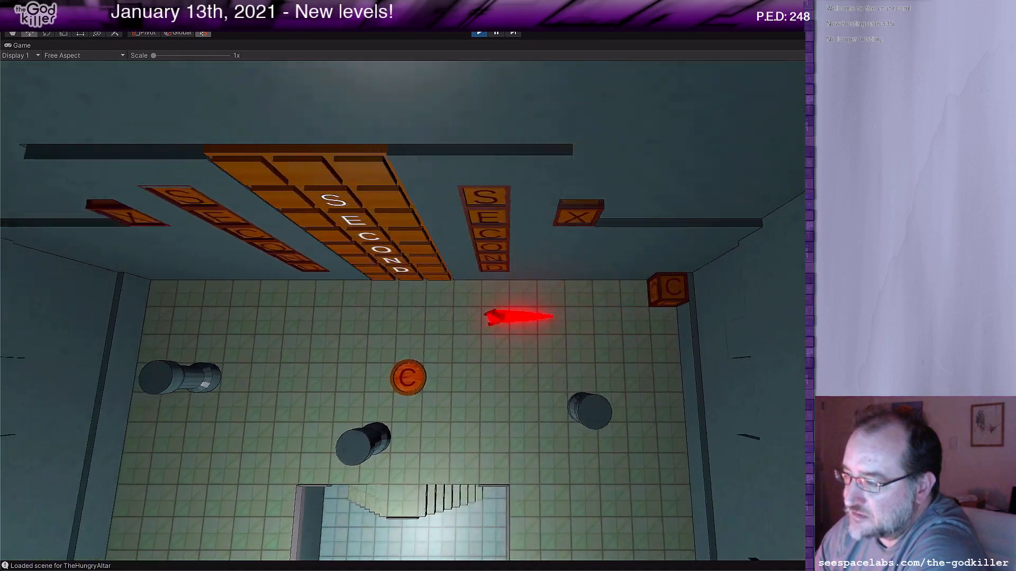
Drop south toward the row of the C disc and run back east toward the east wall.
key("Down")
key("Down")
key("Left")
key("Right")
key("Right")
key("Right")
key("Right")
key("Right")
key("Right")
key("Right")
key("Right")
key("Right")
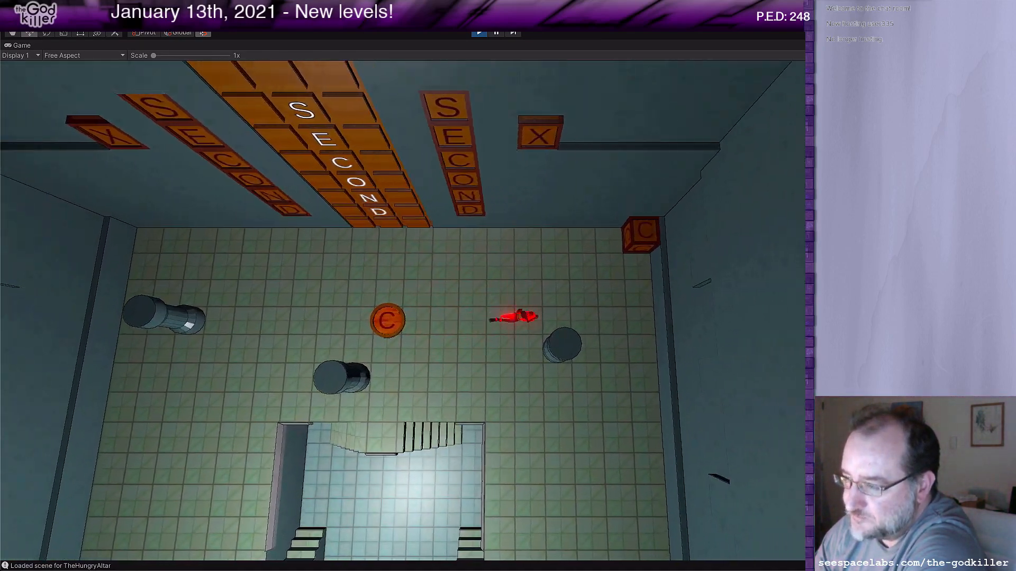
Run up to the C crate in the northeast corner and push it against the north wall.
key("Up")
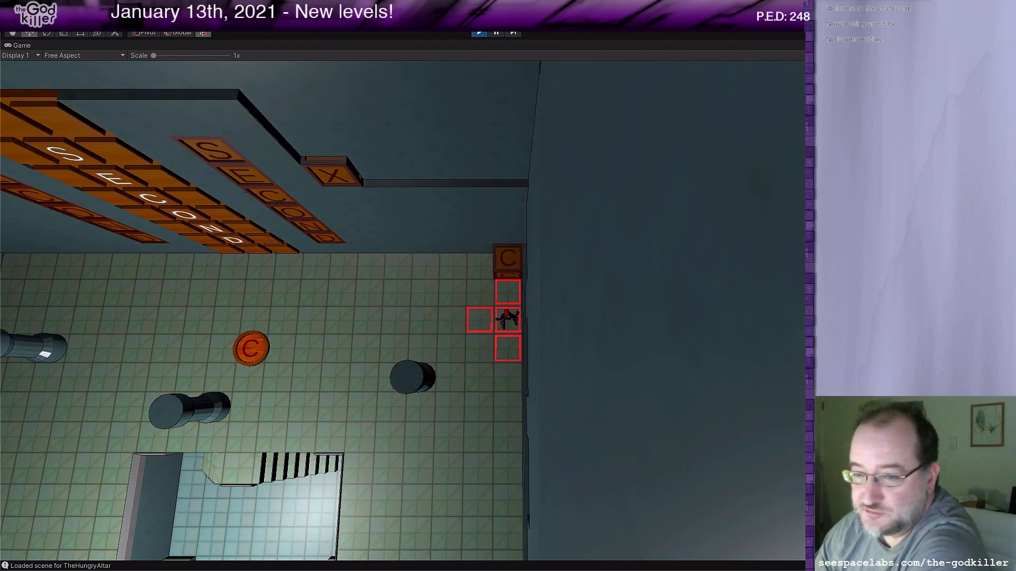
key("Up")
key("Up")
key("Down")
key("Down")
key("Down")
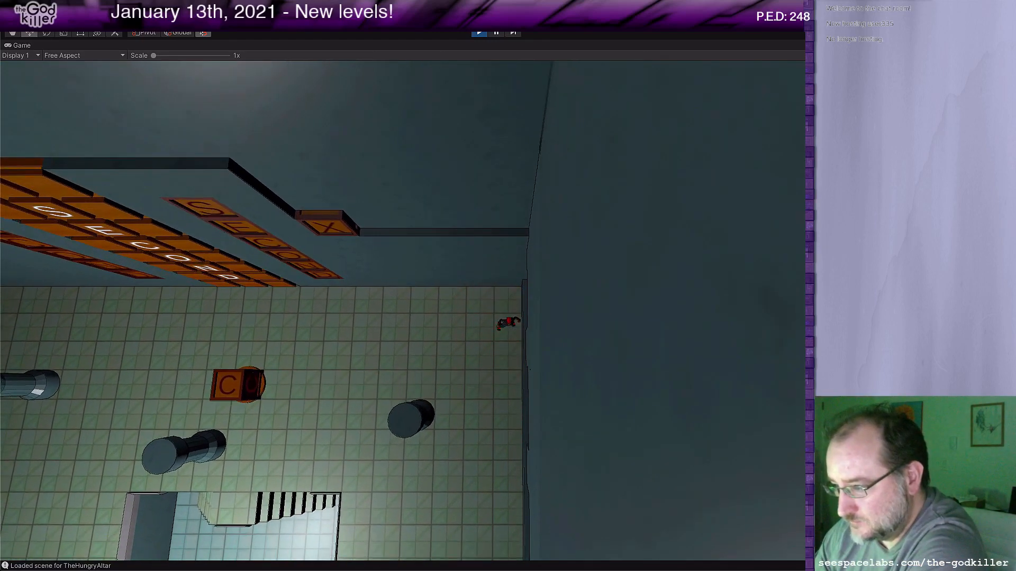
Run west from the northeast corner and push the C crate off its disc to the west pillar.
key("Left")
key("Left")
key("Left")
key("Left")
key("Left")
key("Left")
key("Left")
key("Left")
key("Left")
key("Left")
key("Left")
key("Left")
key("Left")
key("Left")
key("Left")
key("Left")
key("Left")
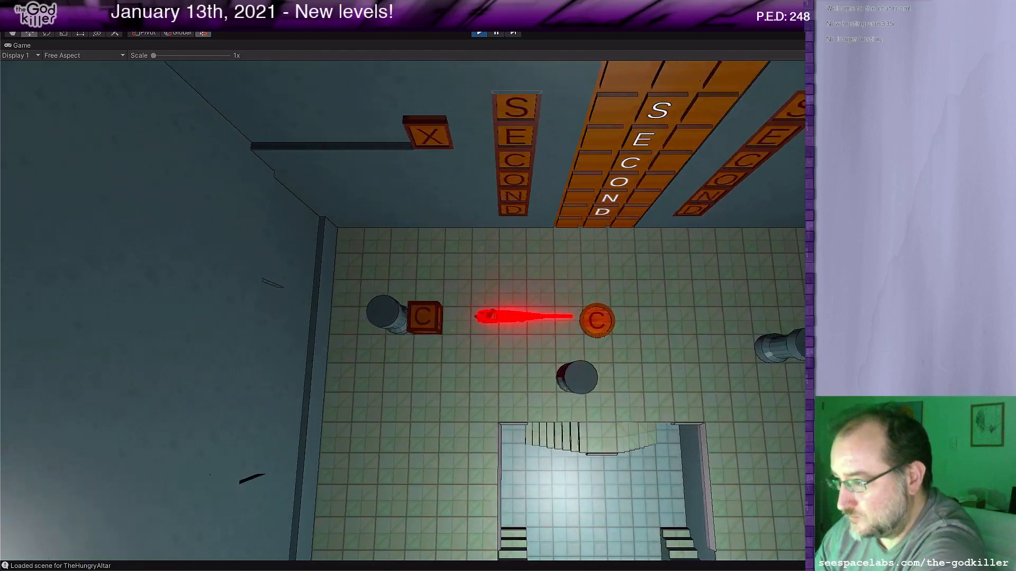
Run back east to the south side of the C disc.
key("Right")
key("Right")
key("Right")
key("Right")
key("Down")
key("Right")
key("Right")
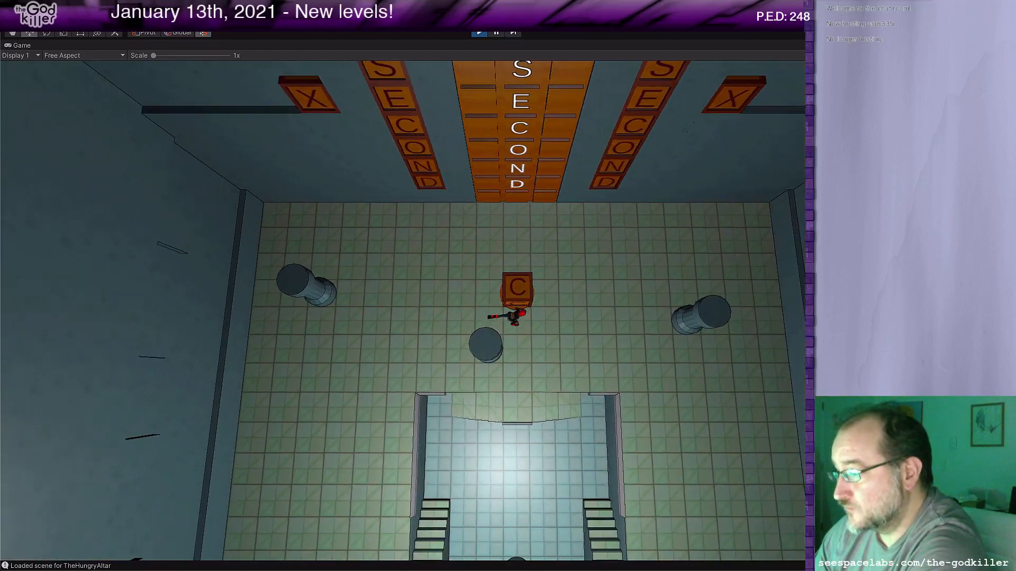
Go around the east side of the C crate and up to the foot of the SECOND door.
key("Up")
key("Right")
key("Up")
key("Up")
key("Left")
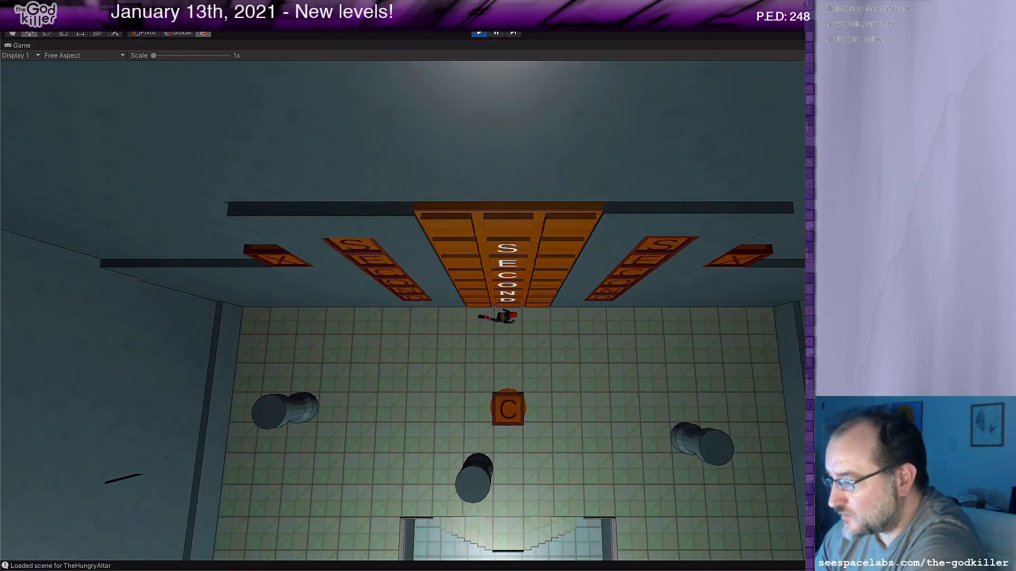
Push the C crate south onto the sunken floor, then run south through the FIRST doorway into the adjoining room.
key("Down")
key("Right")
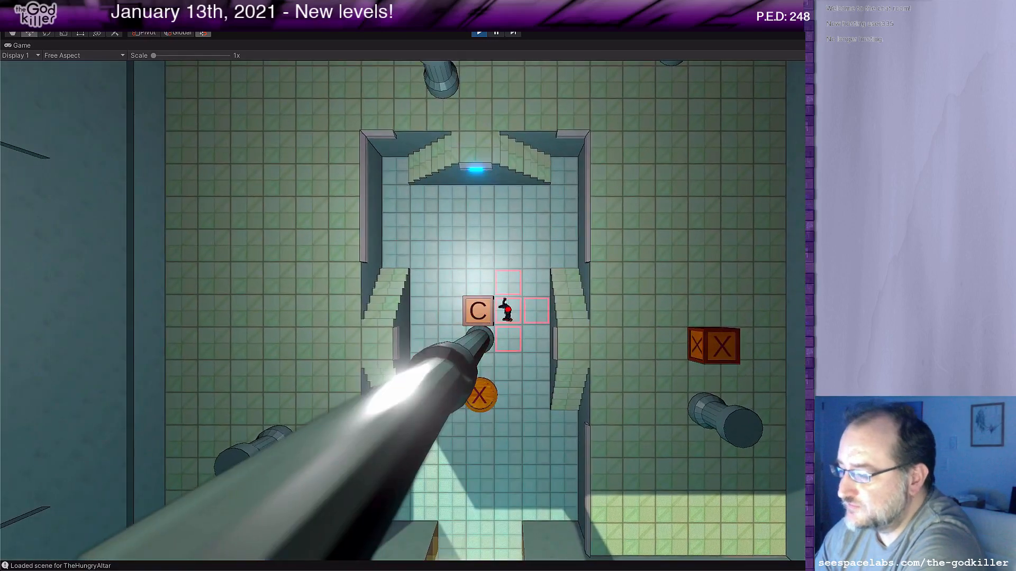
key("Down")
key("Down")
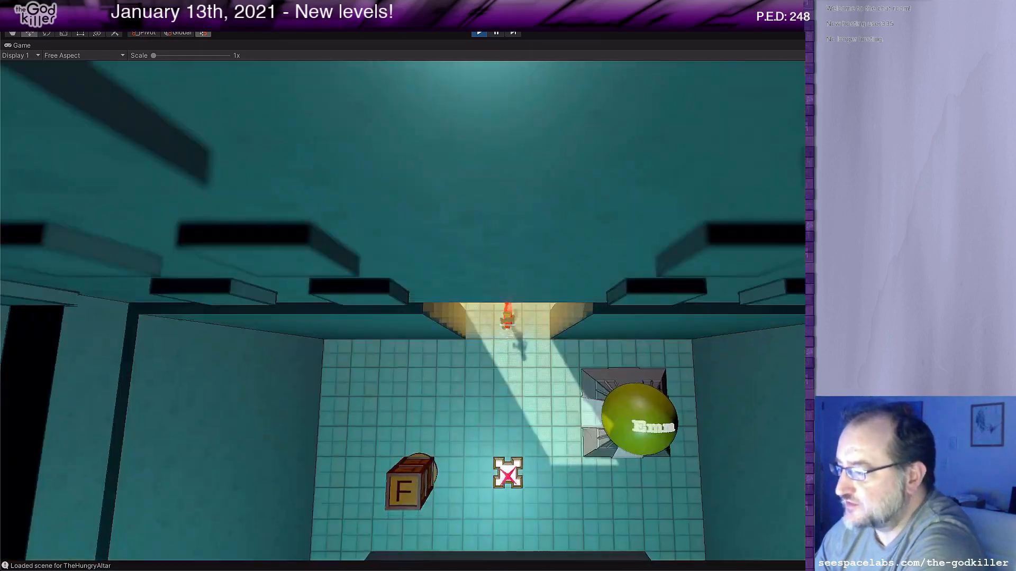
Return north through the FIRST doorway and run past the X disc to the sunken floor's east side.
key("Up")
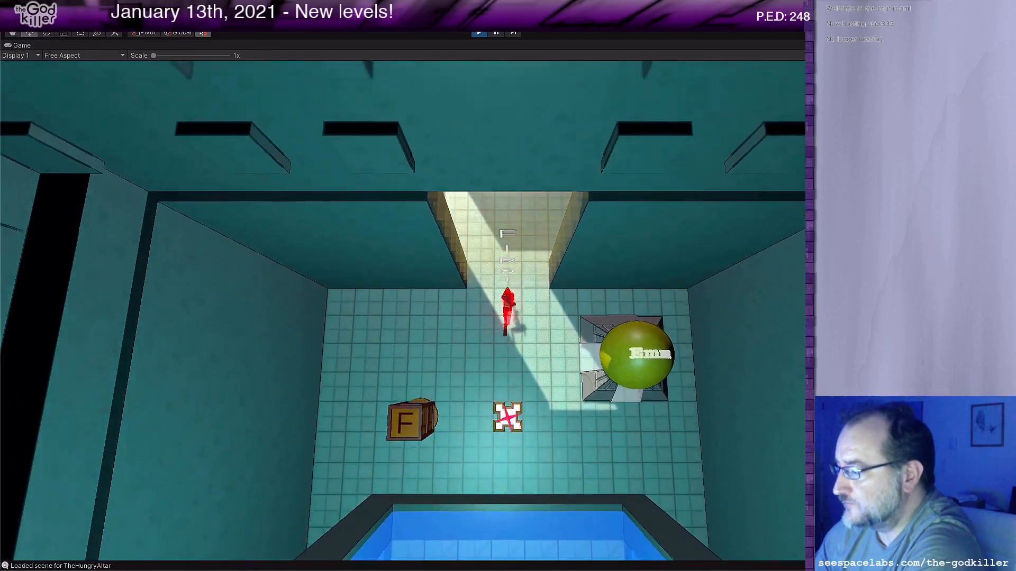
key("Right")
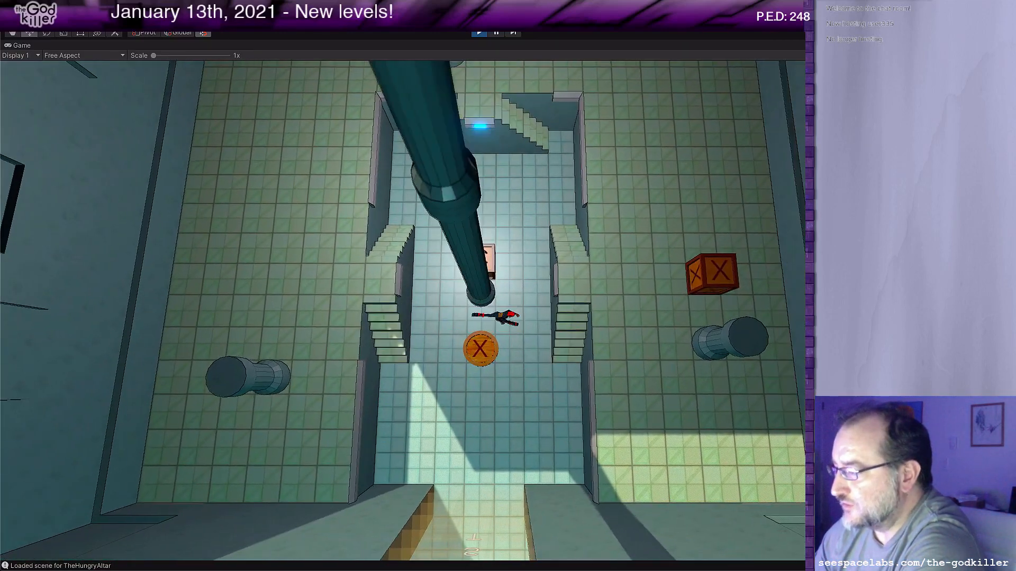
key("Right")
key("Up")
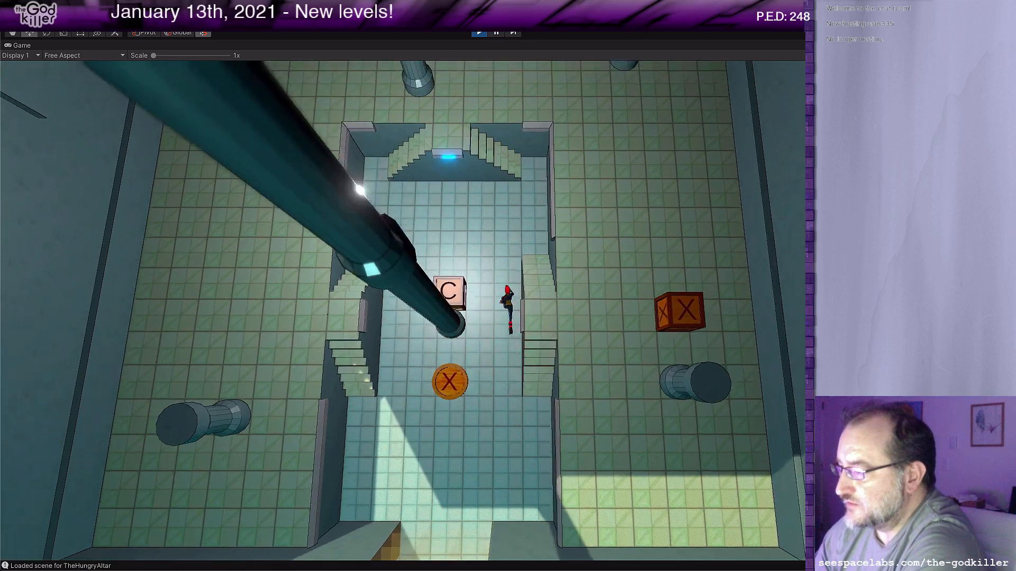
Push the C crate west from beside the pillar to the west side of the sunken floor and get north of it.
key("Down")
key("Left")
key("Left")
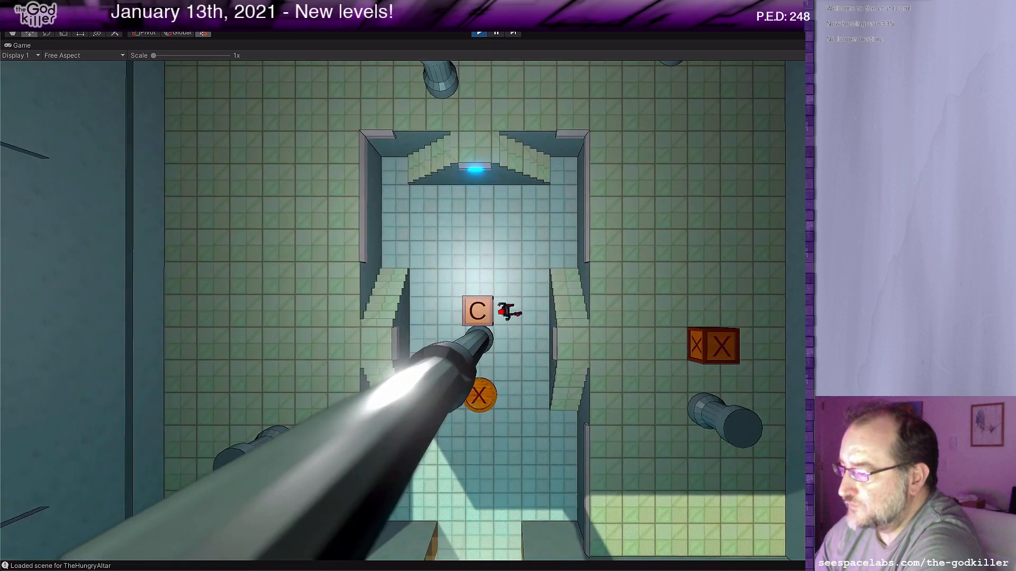
key("Up")
key("Left")
key("Left")
Push the C crate south to the wall beside the FIRST doorway and move off east of it.
key("Down")
key("Down")
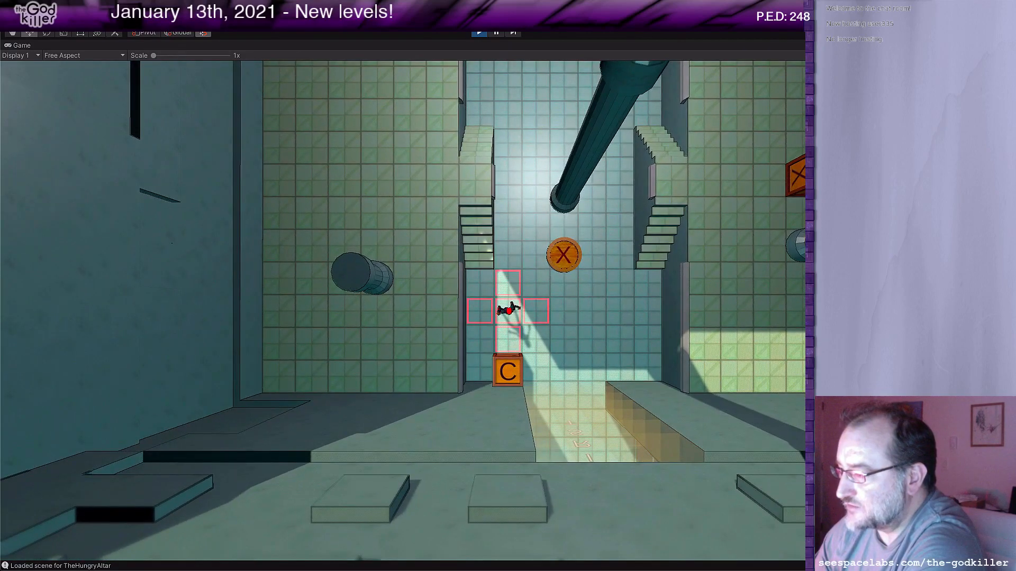
key("d")
key("d")
key("d")
key("d")
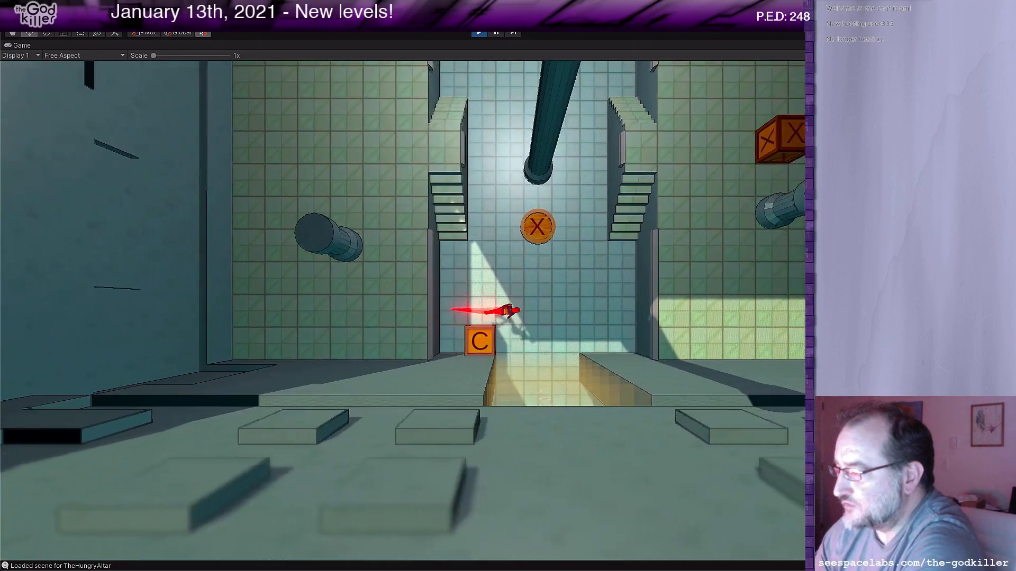
Circle the C crate to its west side and push it east past the FIRST doorway toward the sunken floor's east wall.
key("a")
key("s")
key("s")
key("s")
key("s")
key("w")
key("w")
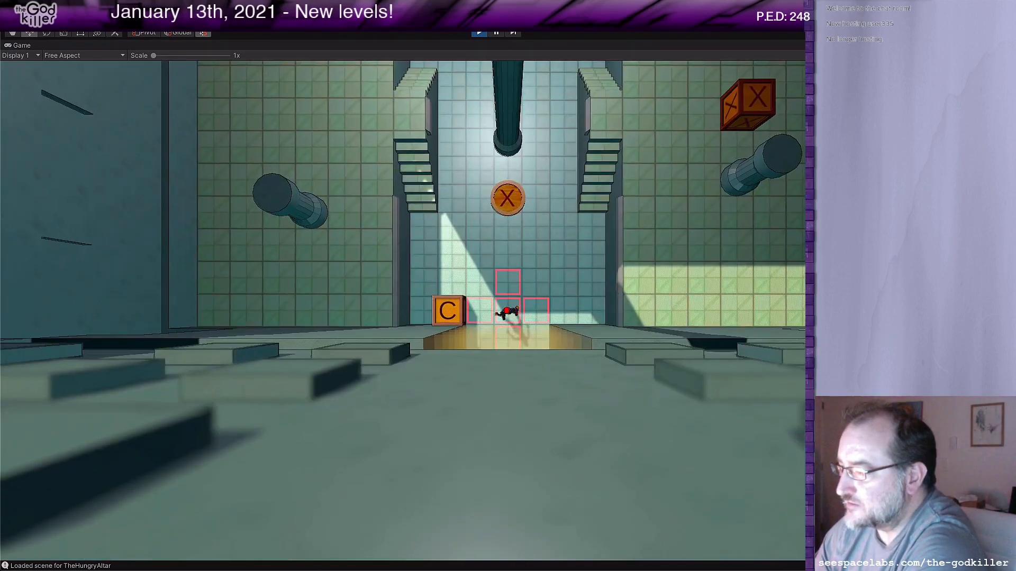
key("w")
key("s")
key("w")
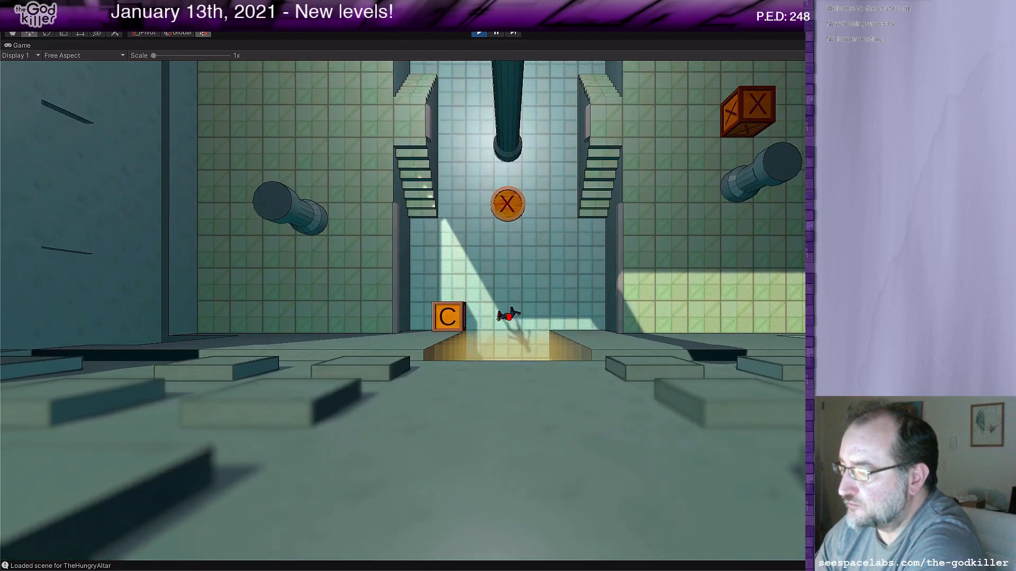
key("s")
key("w")
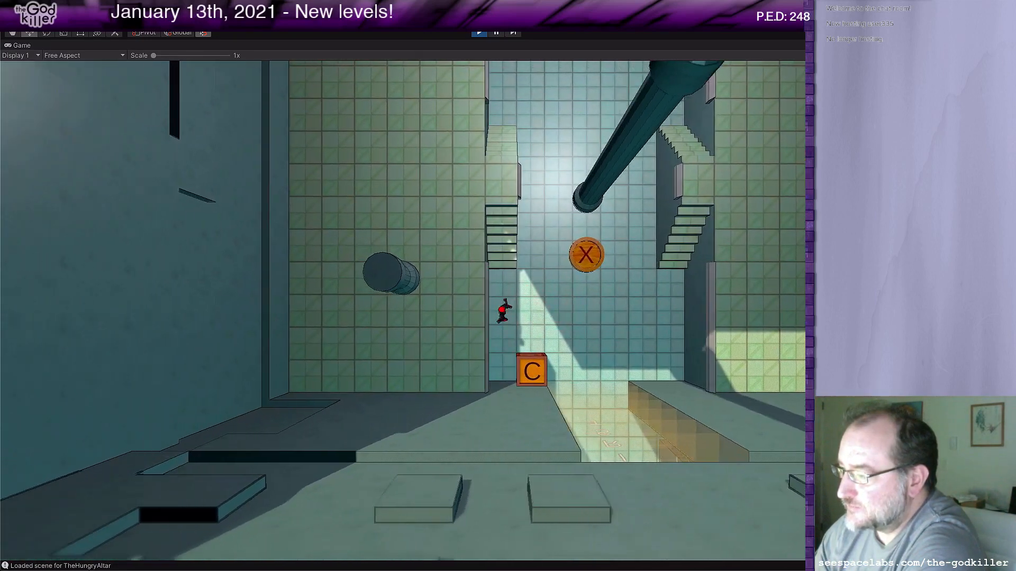
key("s")
key("d")
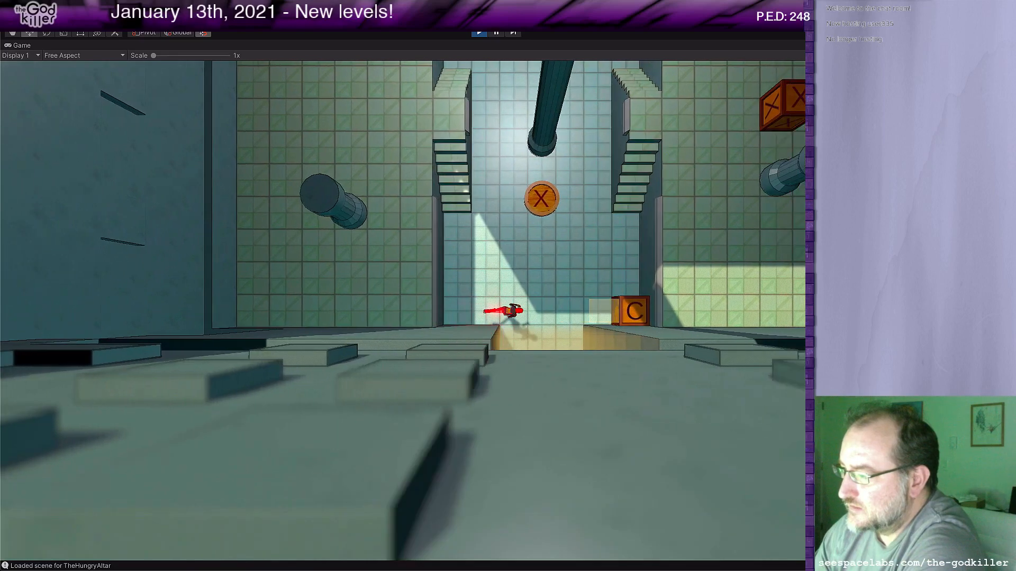
Run north past the X disc and climb the east stairs to the upper walkway beside the X crate.
key("w")
key("a")
key("a")
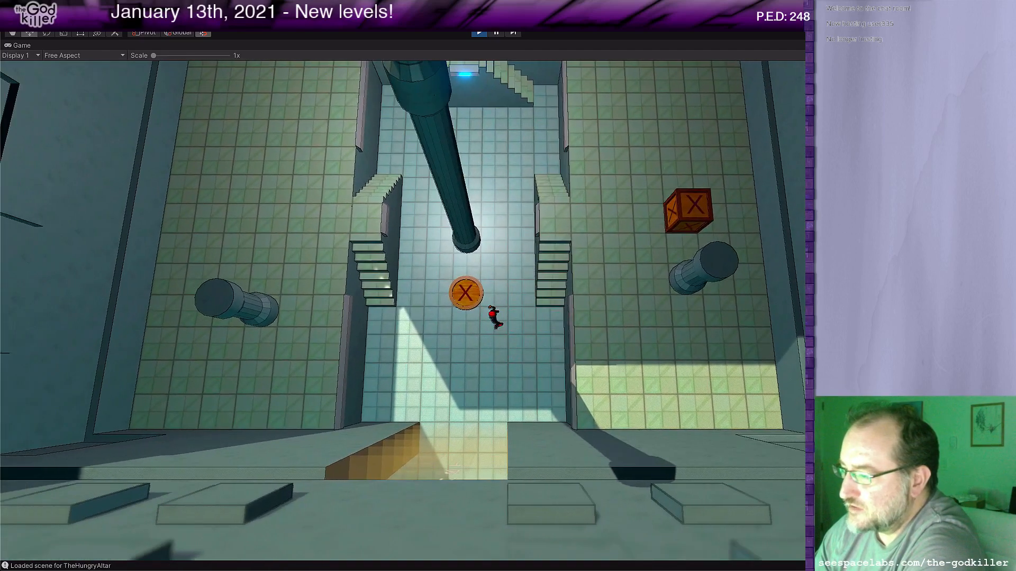
key("w")
key("d")
key("s")
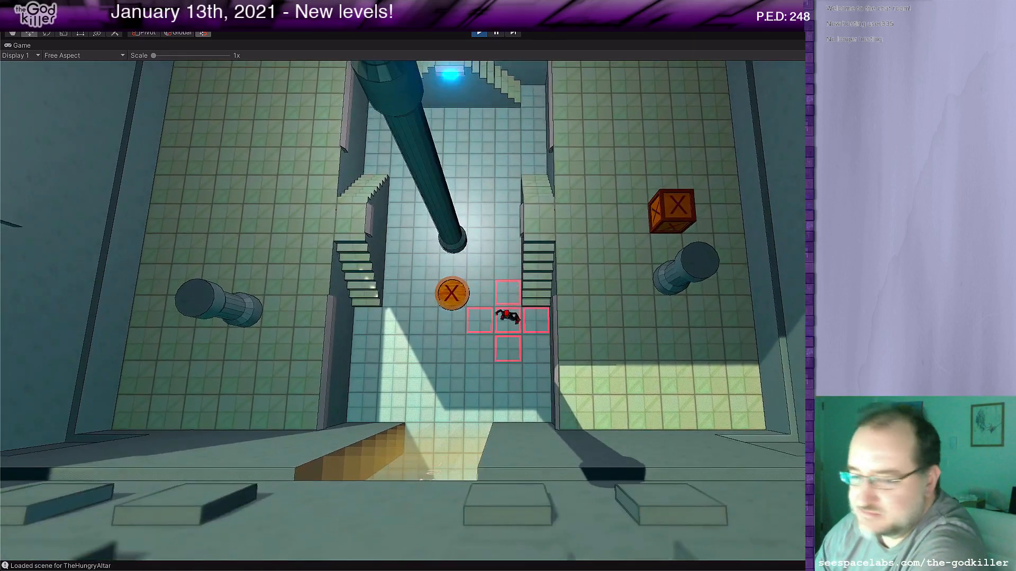
key("d")
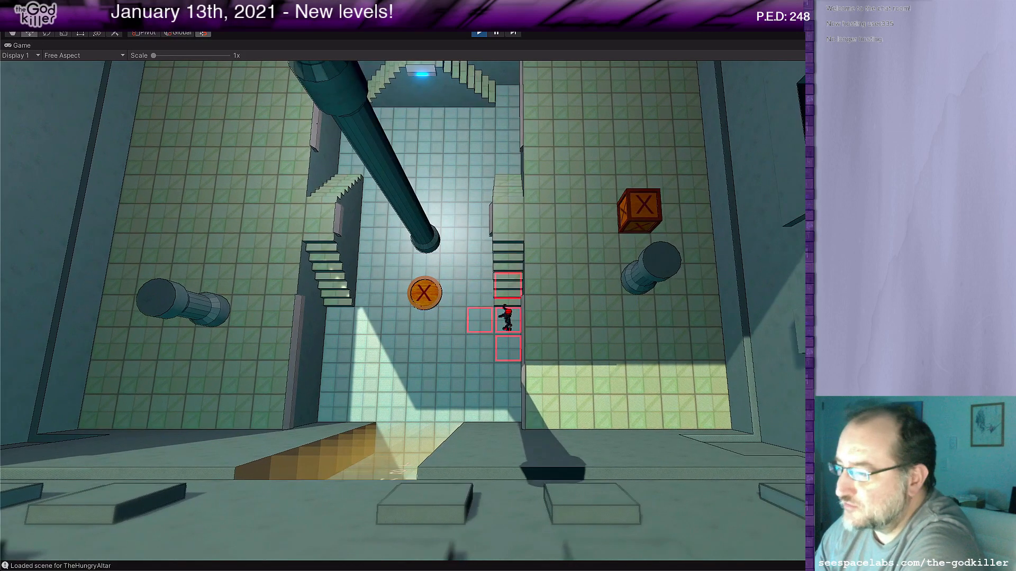
key("w")
key("d")
key("w")
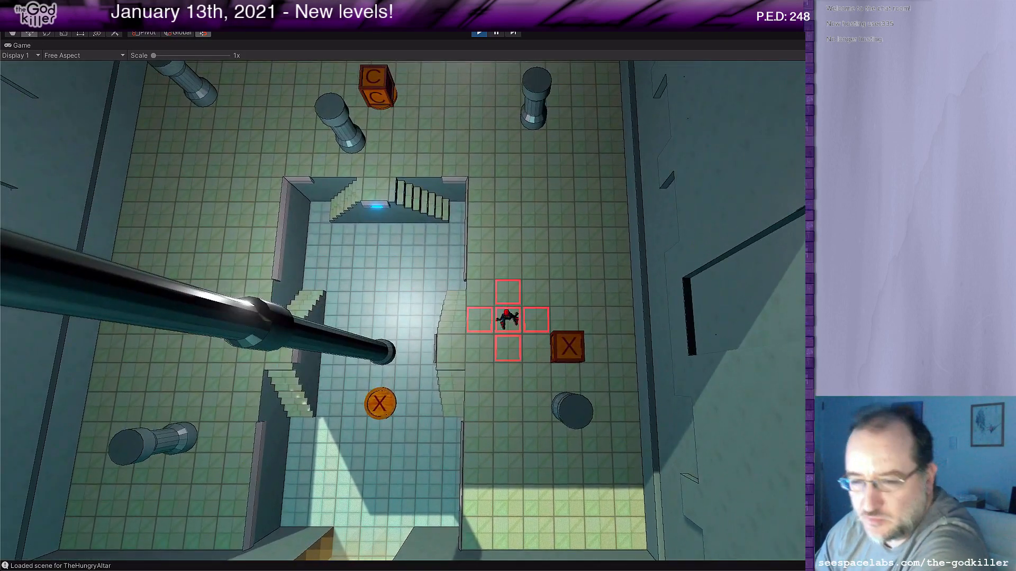
Get east of the X crate and push it west off the walkway onto the sunken floor near the pillar.
key("d")
key("s")
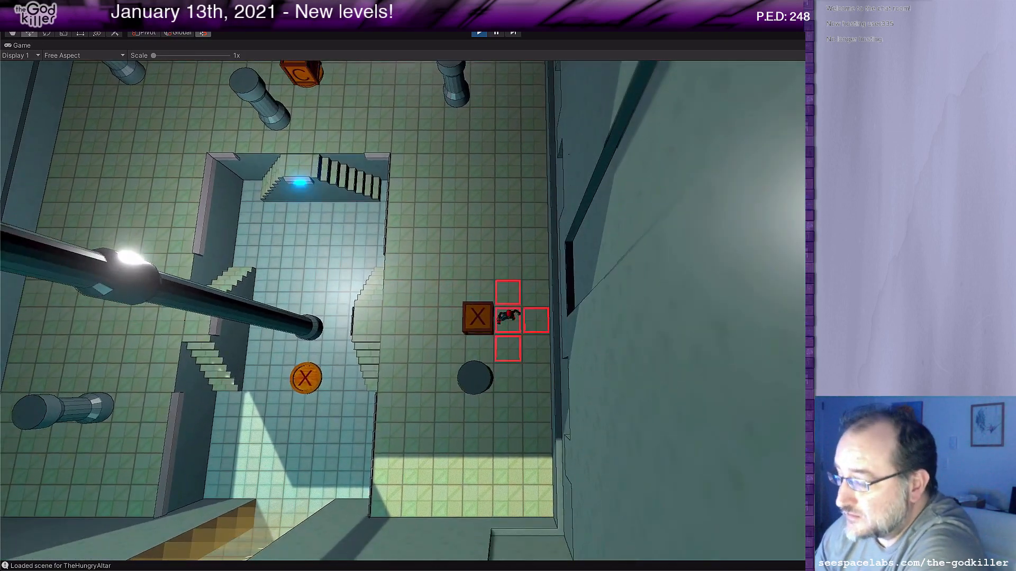
key("a")
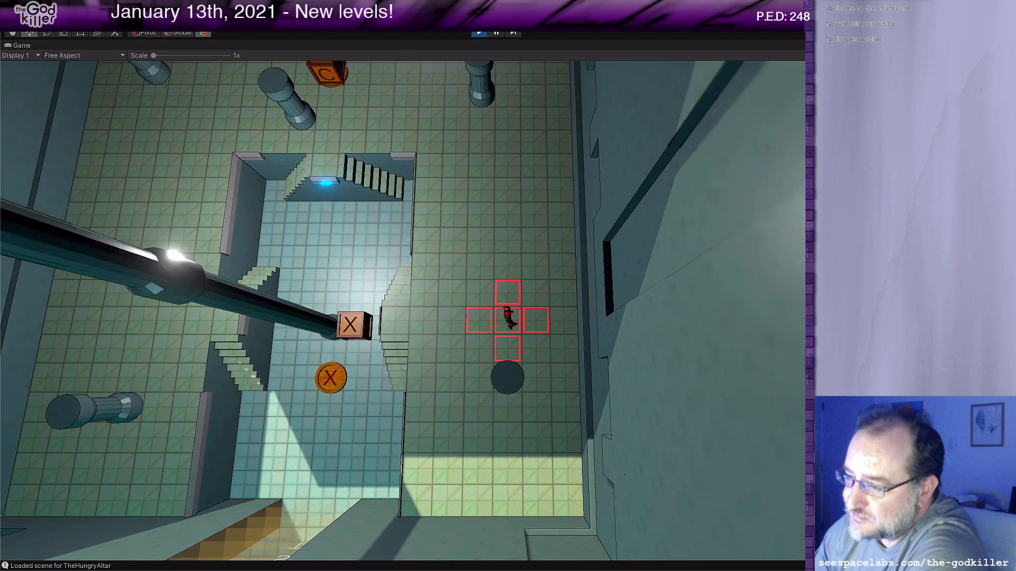
Push the X crate south through the FIRST doorway into the adjoining room and return to the X disc's east side.
key("a")
key("s")
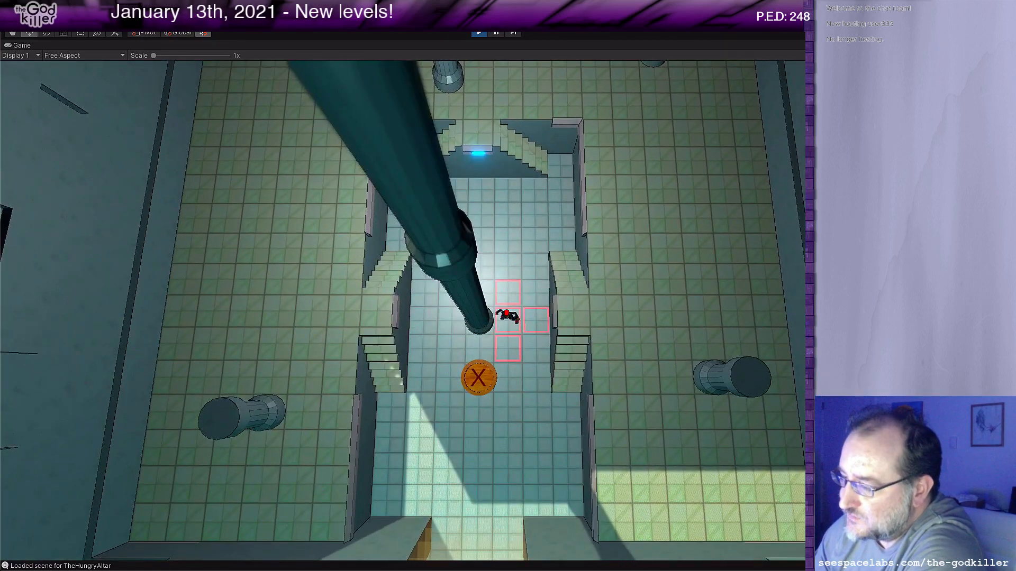
key("s")
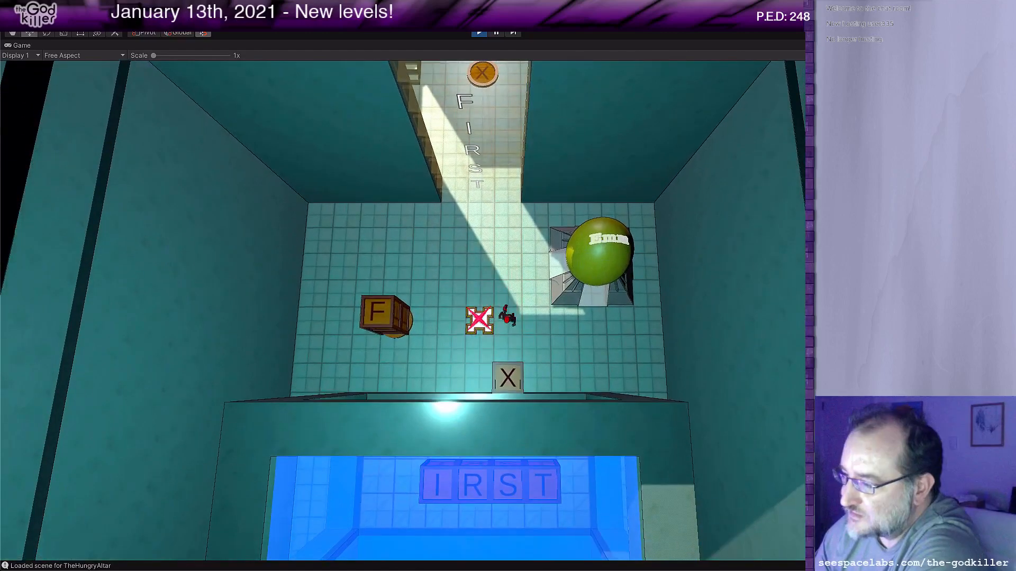
key("w")
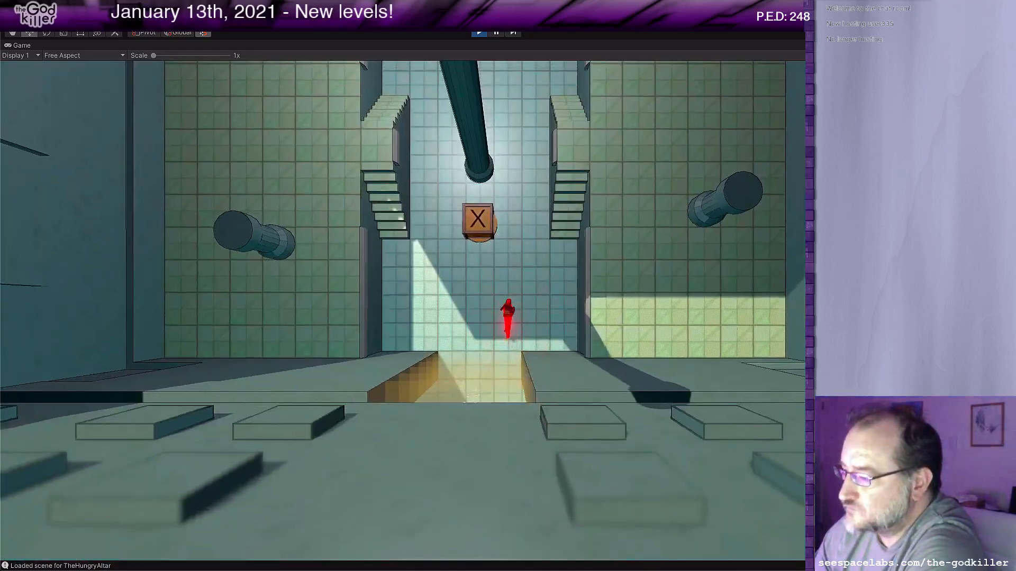
key("s")
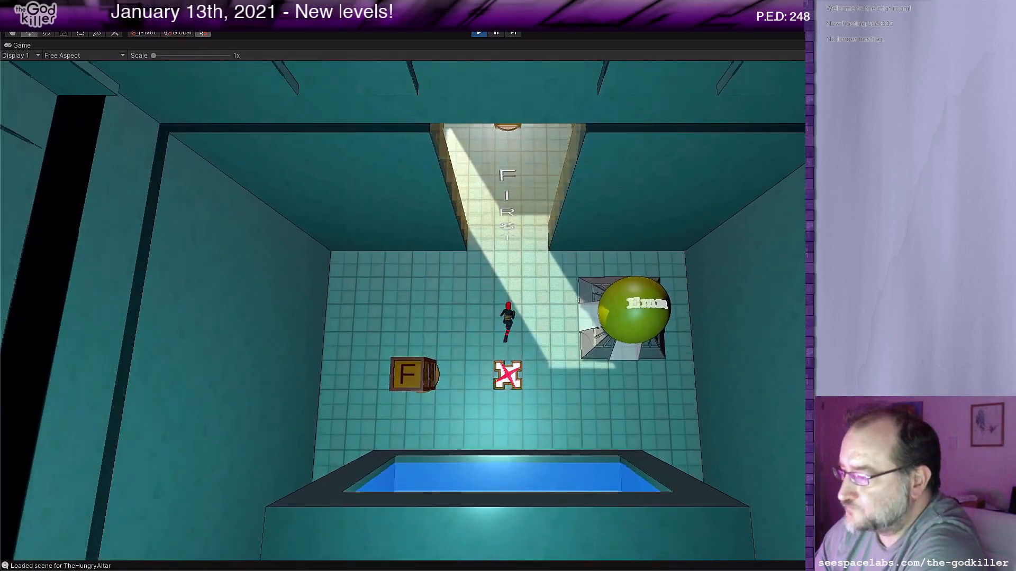
key("w")
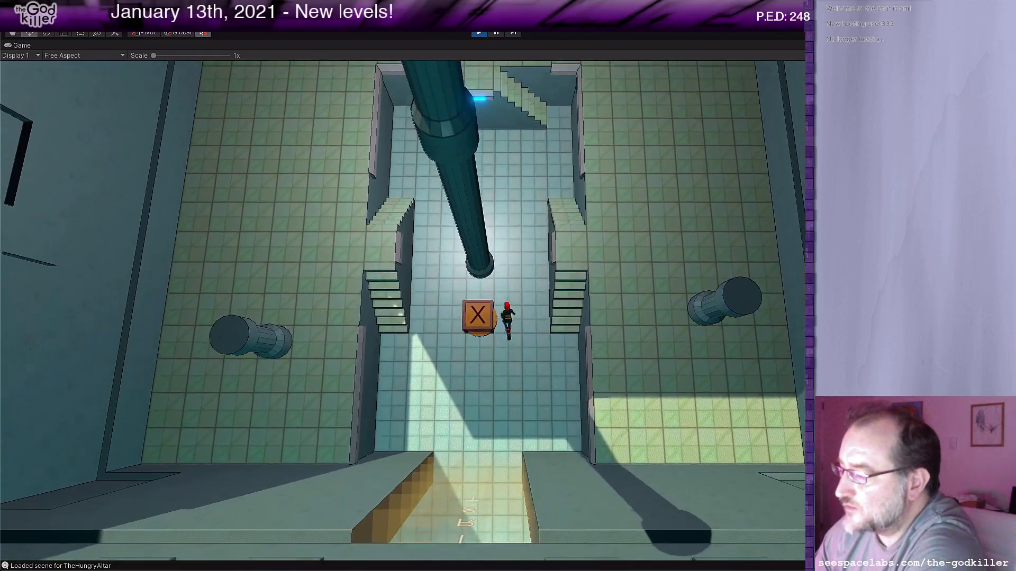
Get between the pillar and the X disc, push the X crate south off the disc and step off west.
key("a")
key("s")
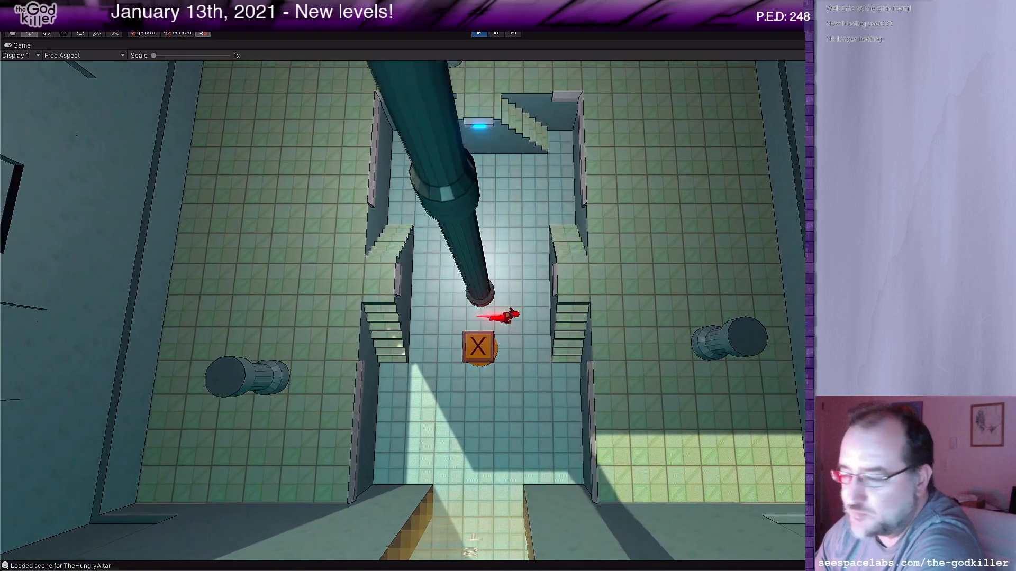
key("w")
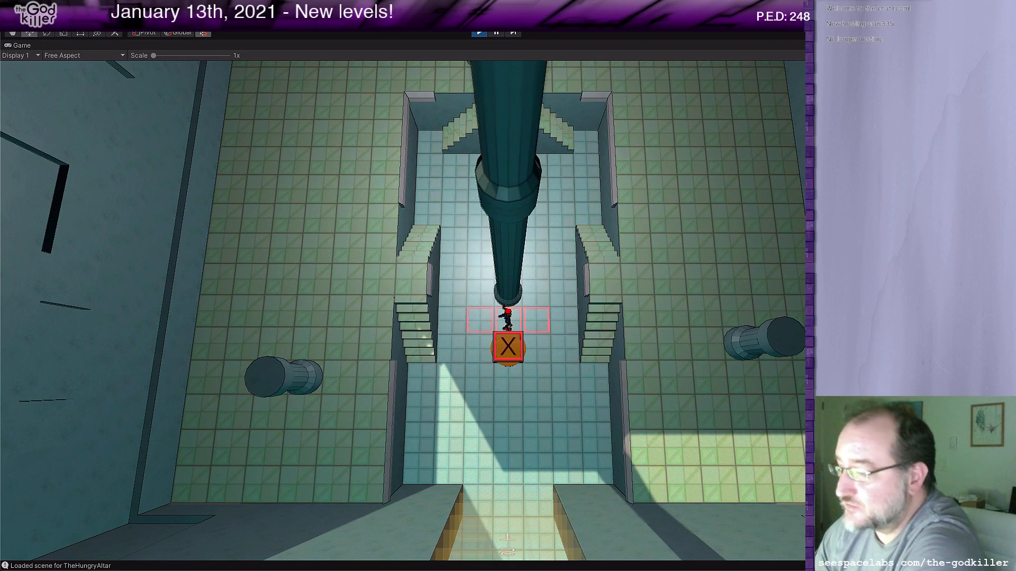
key("s")
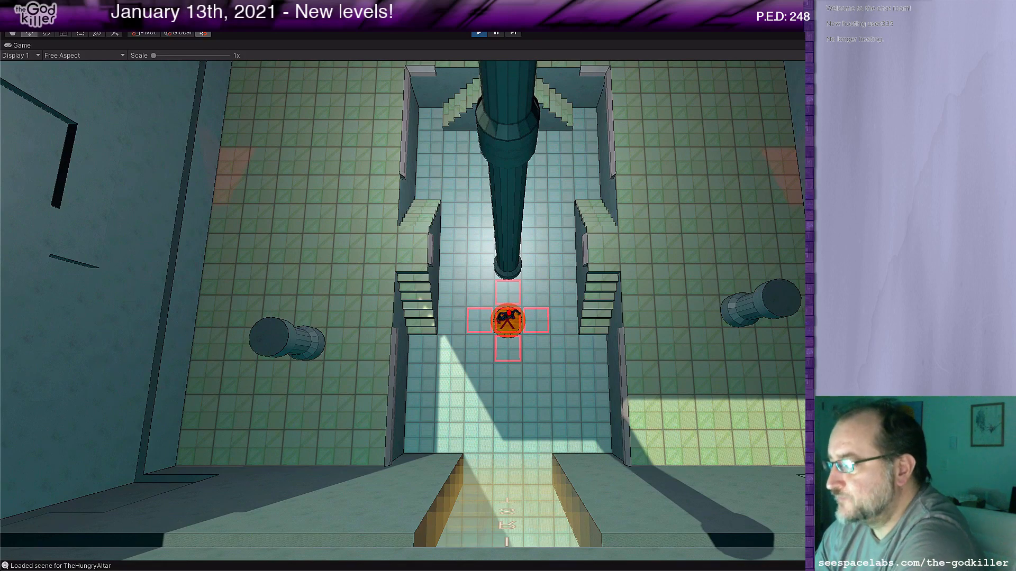
key("a")
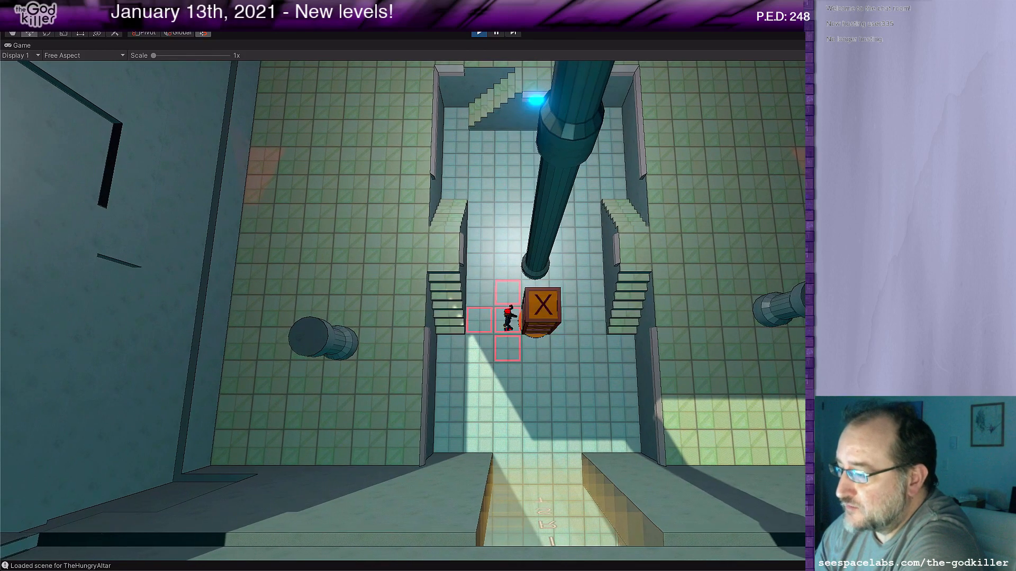
Run laps around the stacked X crates on the disc, ending on their east side.
key("d")
key("s")
key("a")
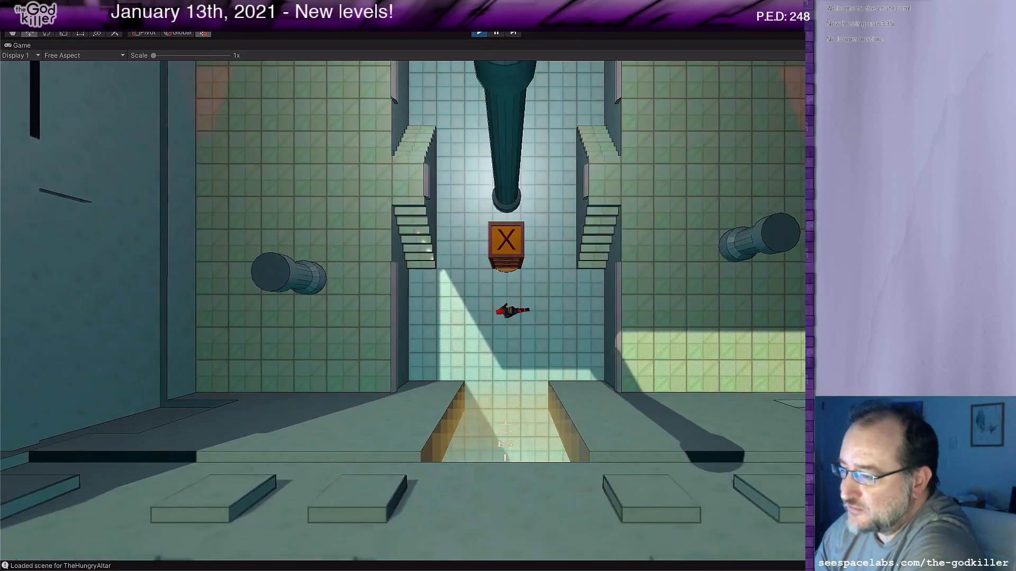
key("w")
key("d")
key("w")
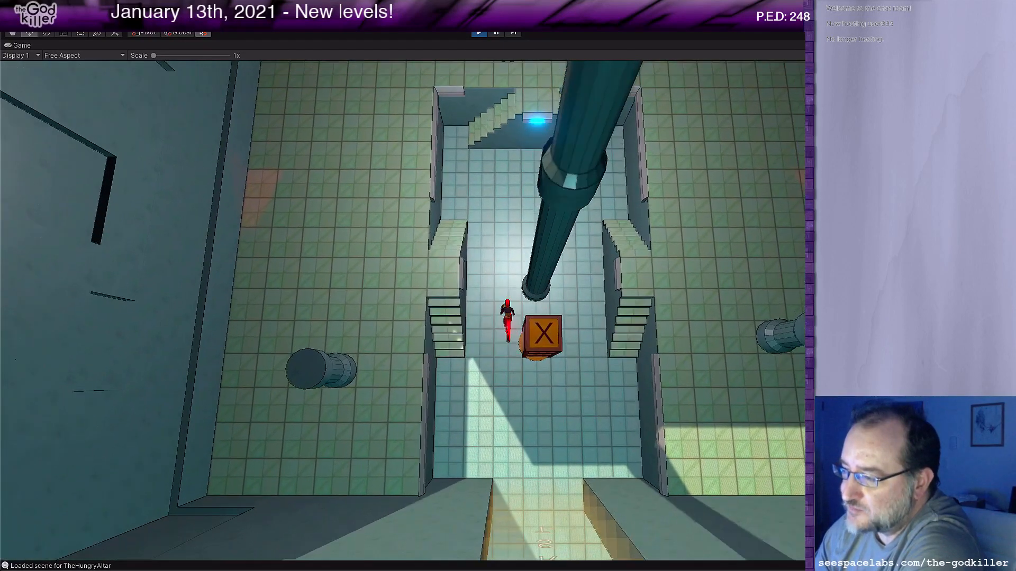
key("d")
key("d")
key("s")
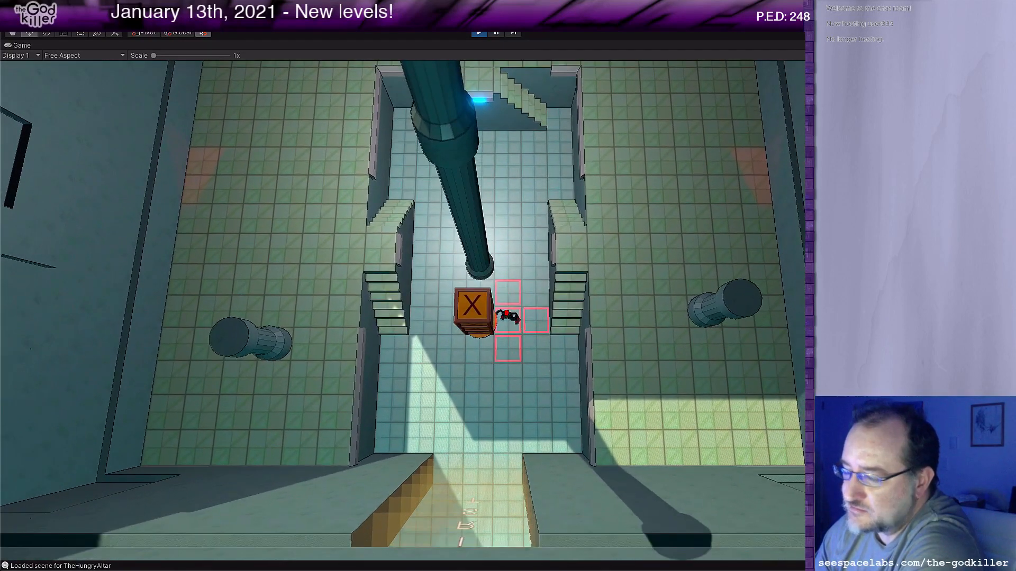
key("s")
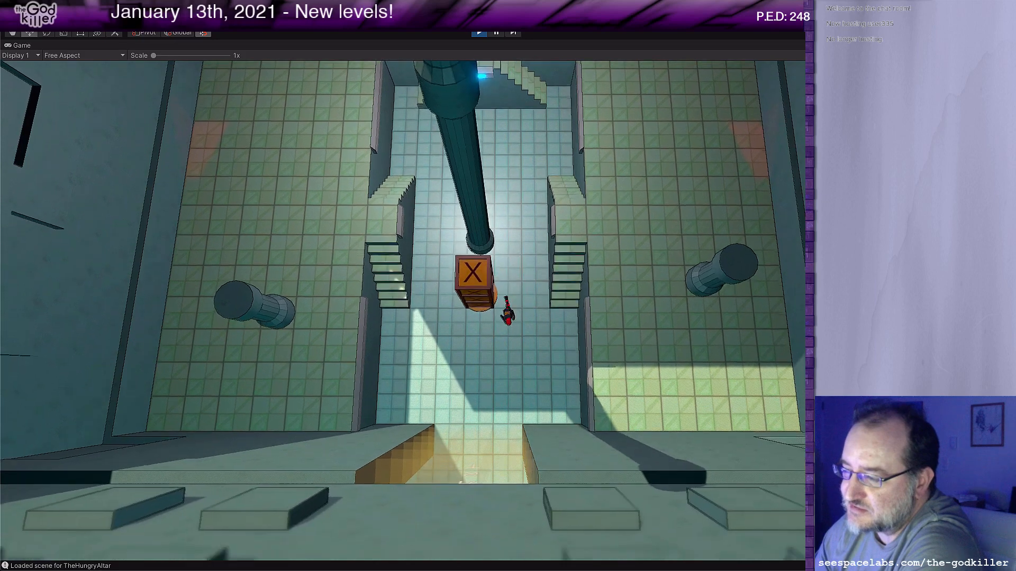
key("a")
key("w")
key("d")
key("w")
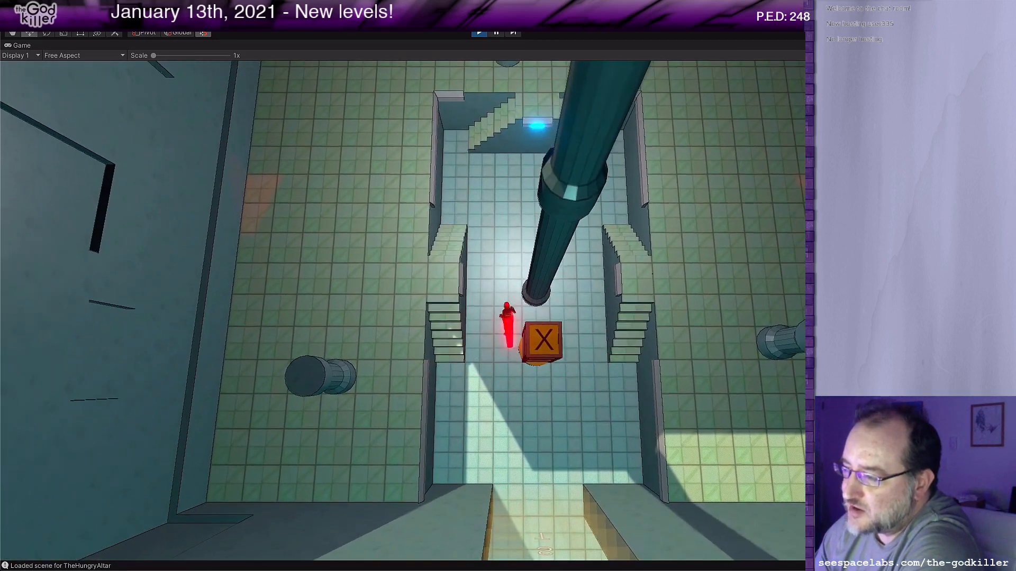
key("d")
key("d")
key("s")
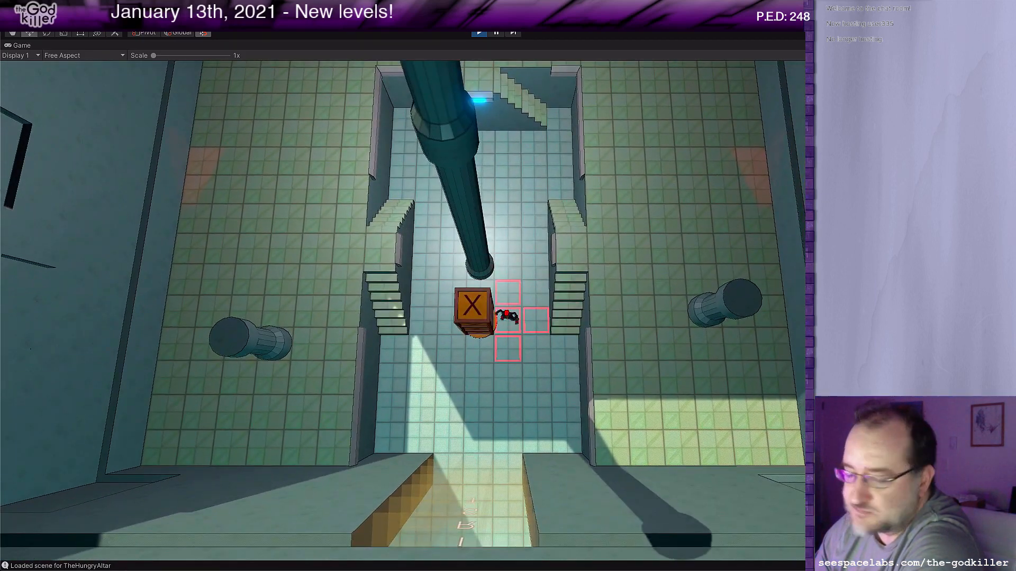
Run south of the X disc, crossing the sunken floor west and then back east.
key("d")
key("s")
key("s")
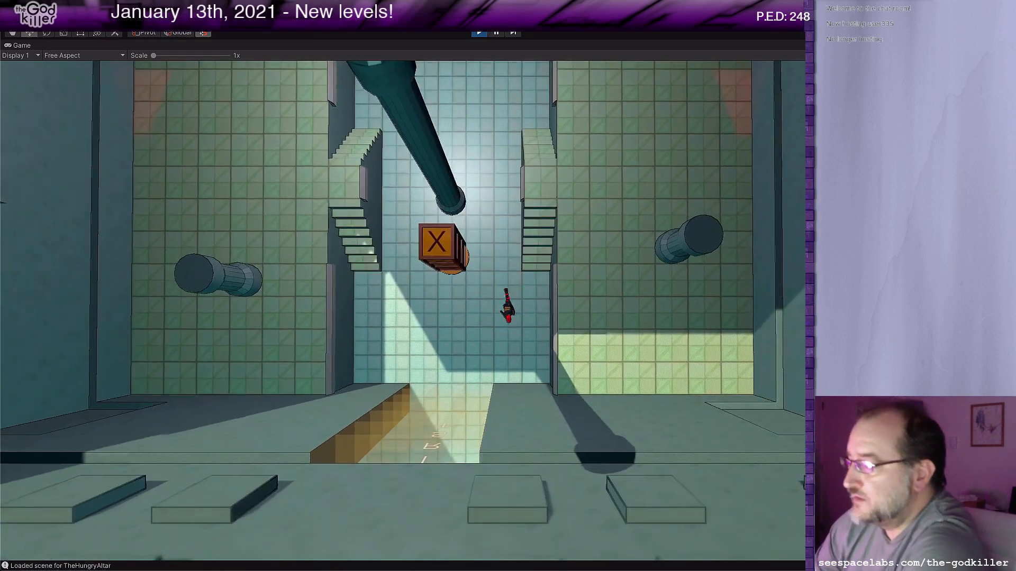
key("a")
key("a")
key("a")
key("a")
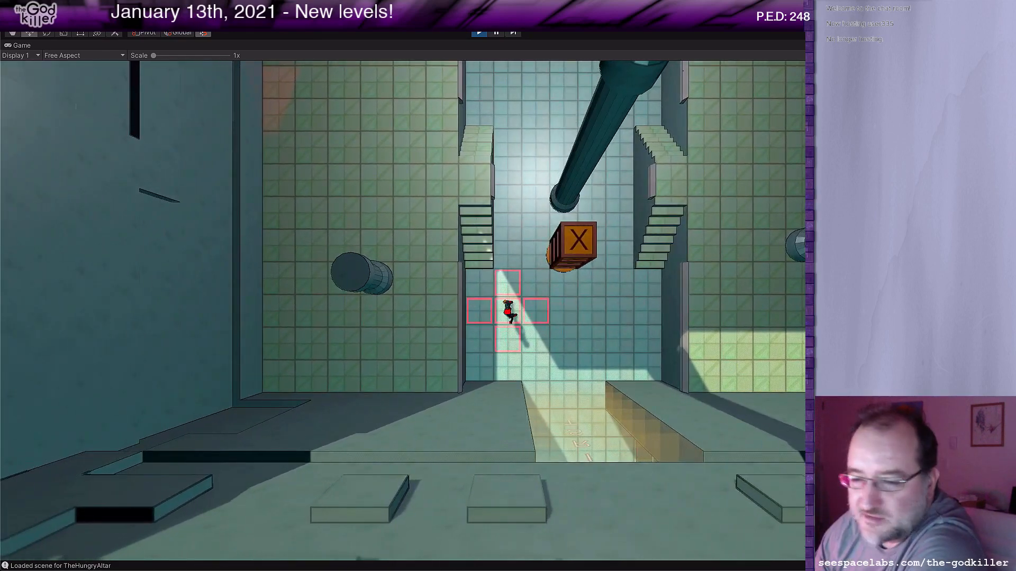
key("d")
key("d")
key("d")
key("d")
key("d")
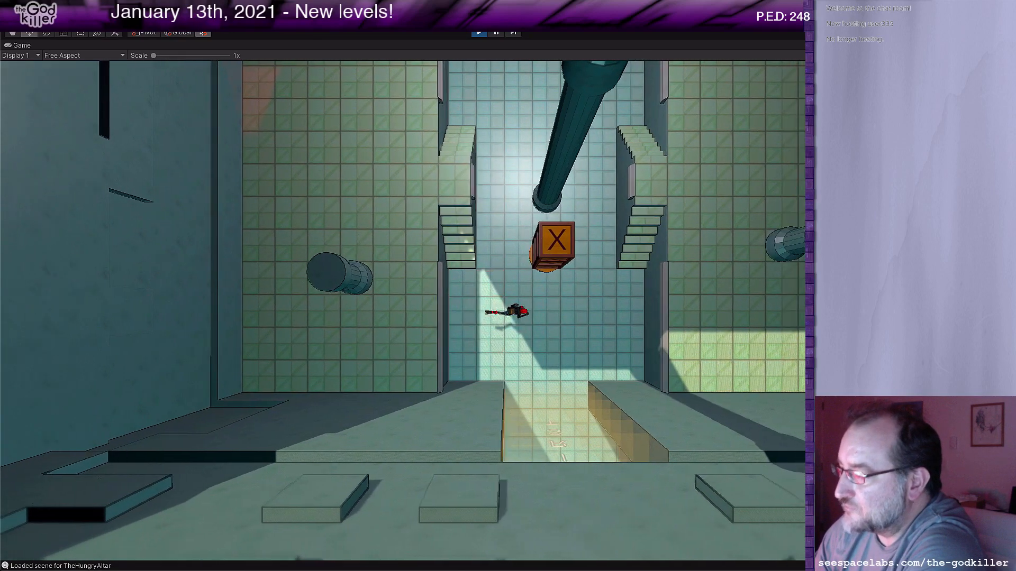
Run south through the FIRST doorway toward the adjoining room and return north to the sunken floor.
key("s")
key("s")
key("a")
key("a")
key("s")
key("s")
key("s")
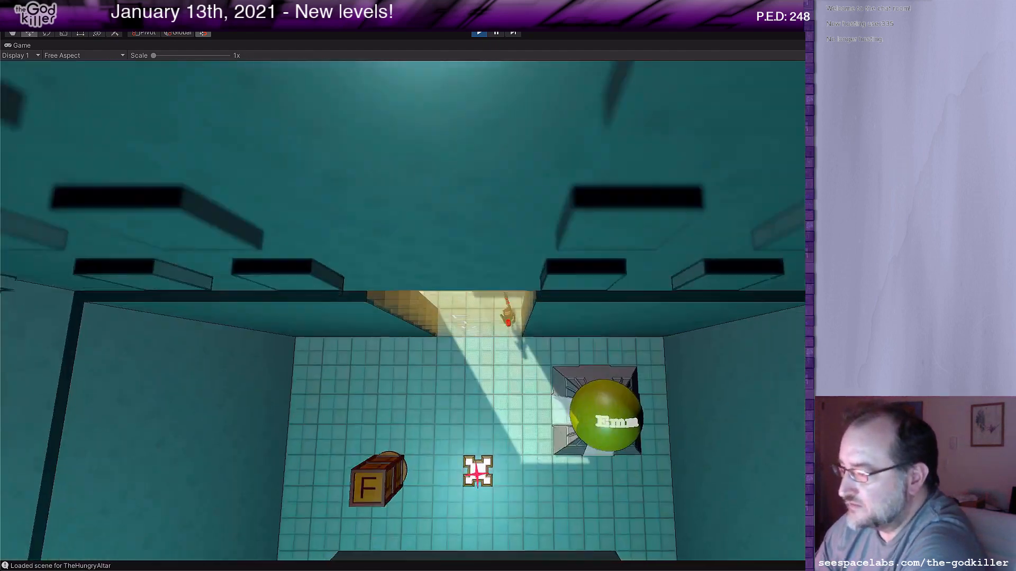
key("a")
key("a")
key("w")
key("w")
key("w")
key("w")
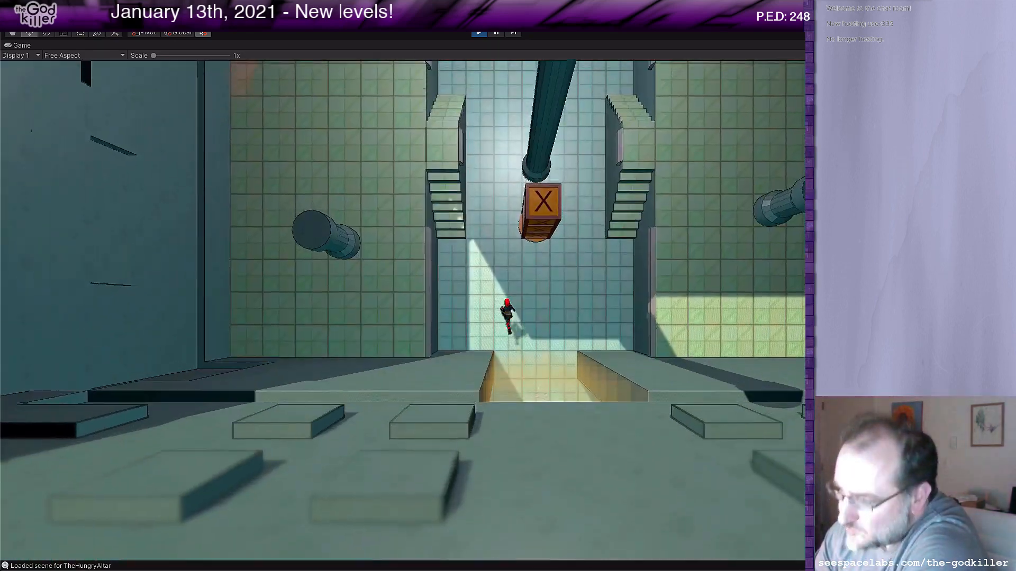
Approach the X disc from the foot of the east stairs and push an X crate west off the stack.
key("d")
key("d")
key("d")
key("d")
key("w")
key("w")
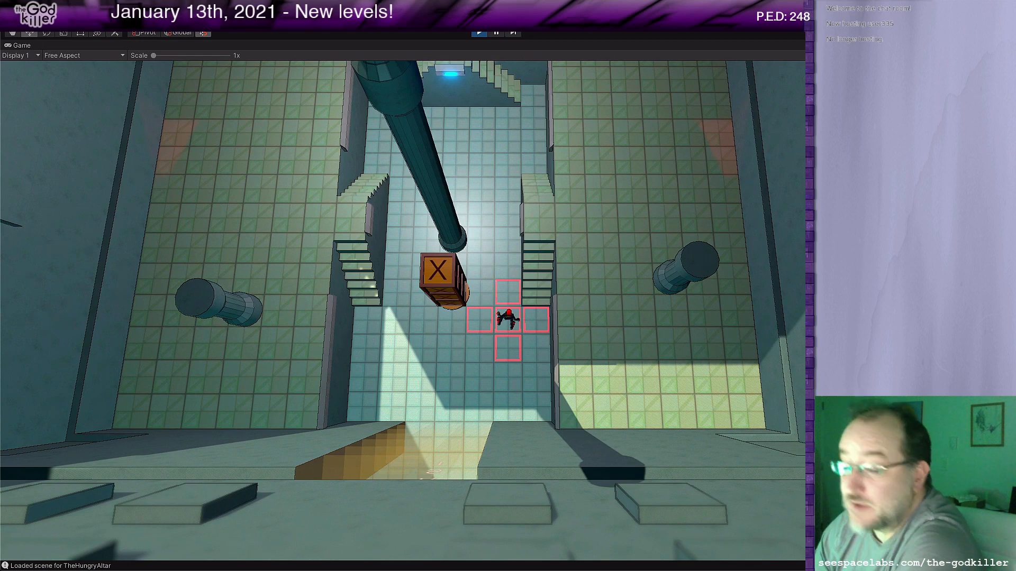
key("w")
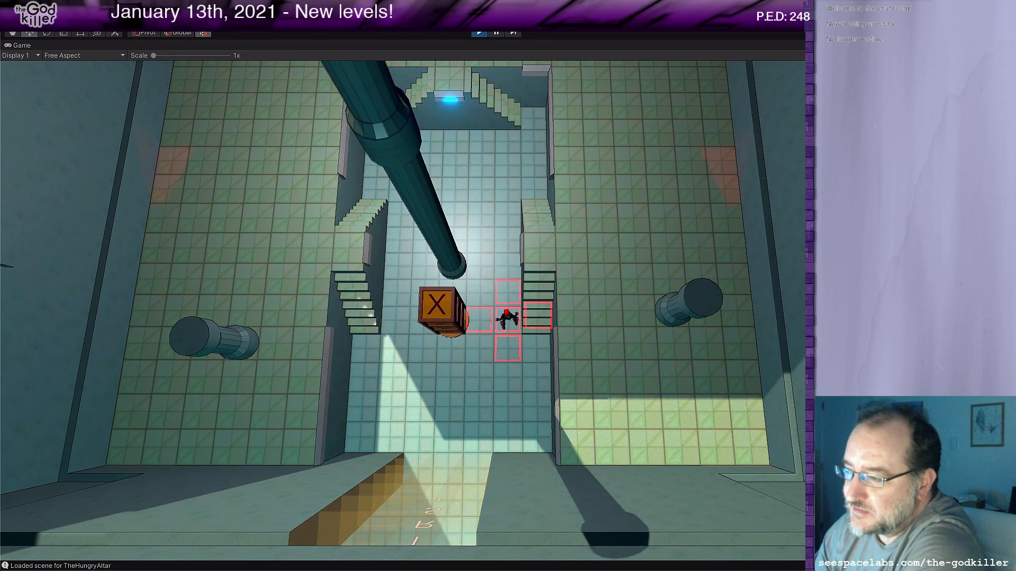
key("a")
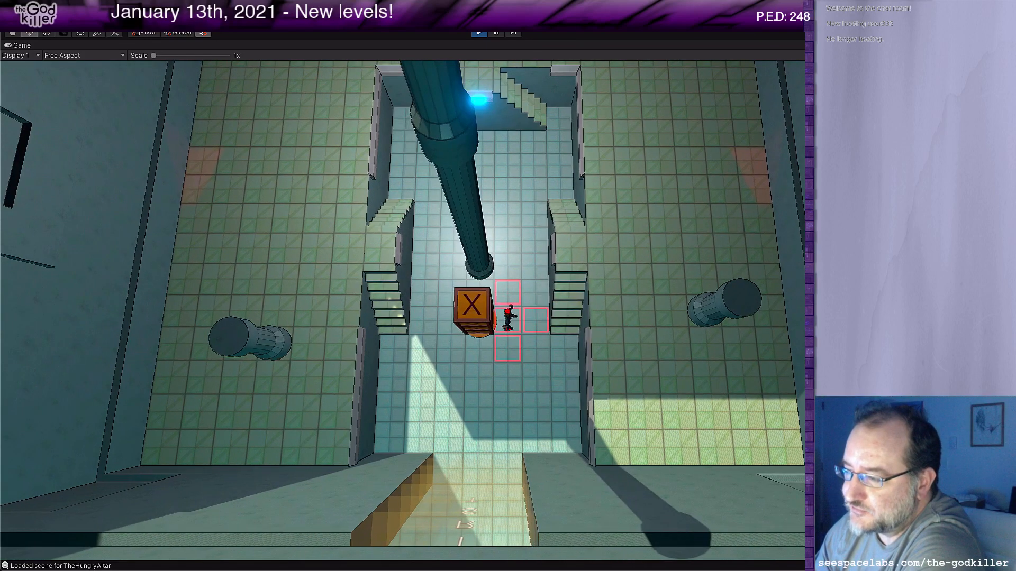
key("w")
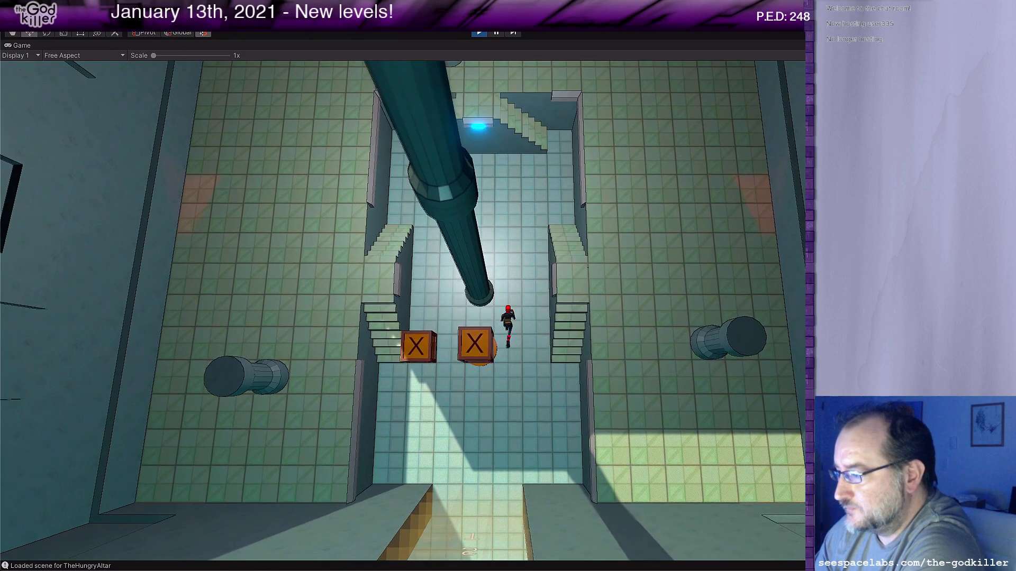
Push another X crate east off the disc from its west side, get north of it and push it south to the wall.
key("a")
key("a")
key("s")
key("d")
key("w")
key("d")
key("d")
key("d")
key("s")
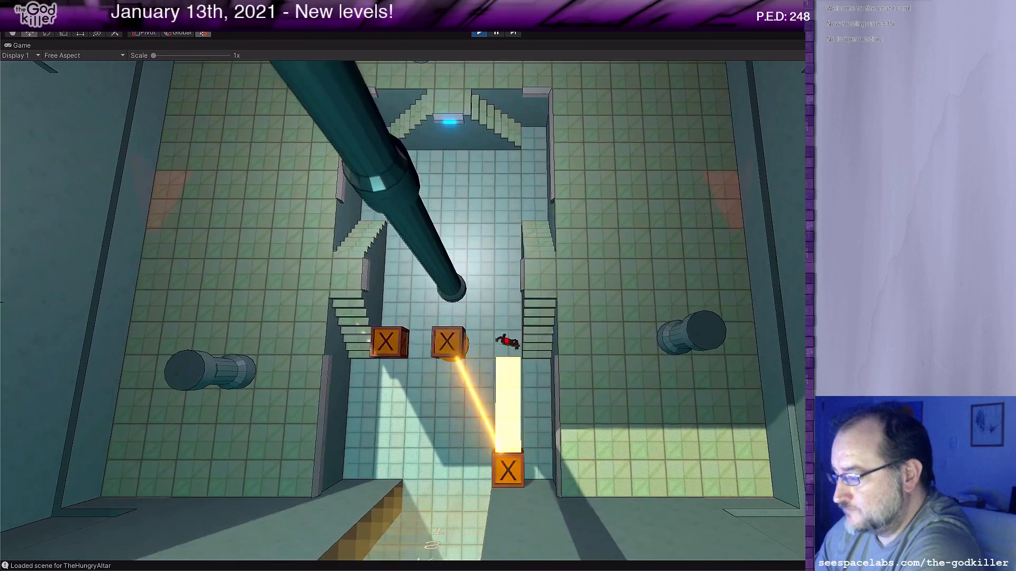
Push the X crate on the disc east, get north of it and push it south toward the crate at the wall.
key("w")
key("a")
key("s")
key("a")
key("a")
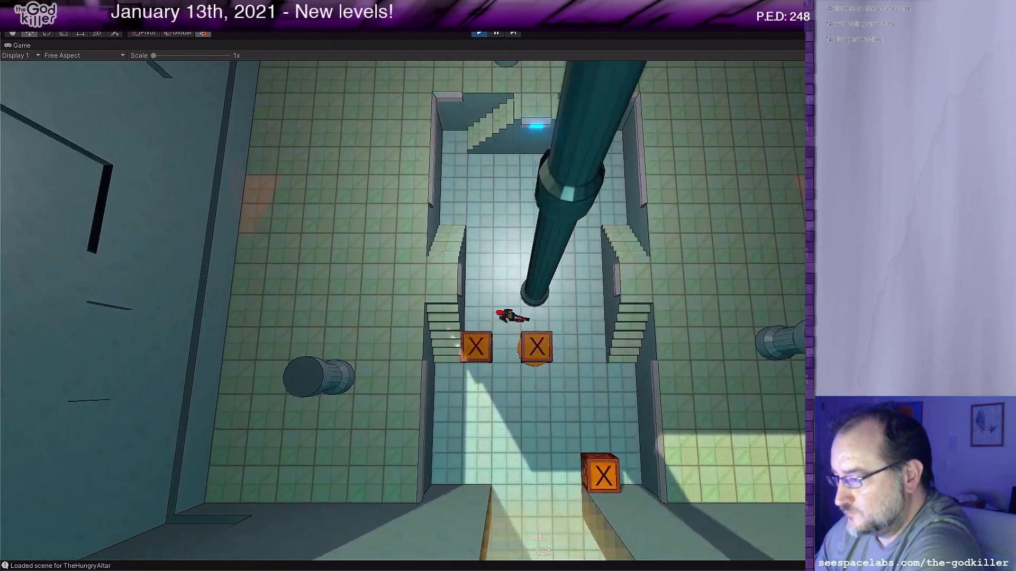
key("s")
key("d")
key("w")
key("d")
key("d")
key("s")
key("a")
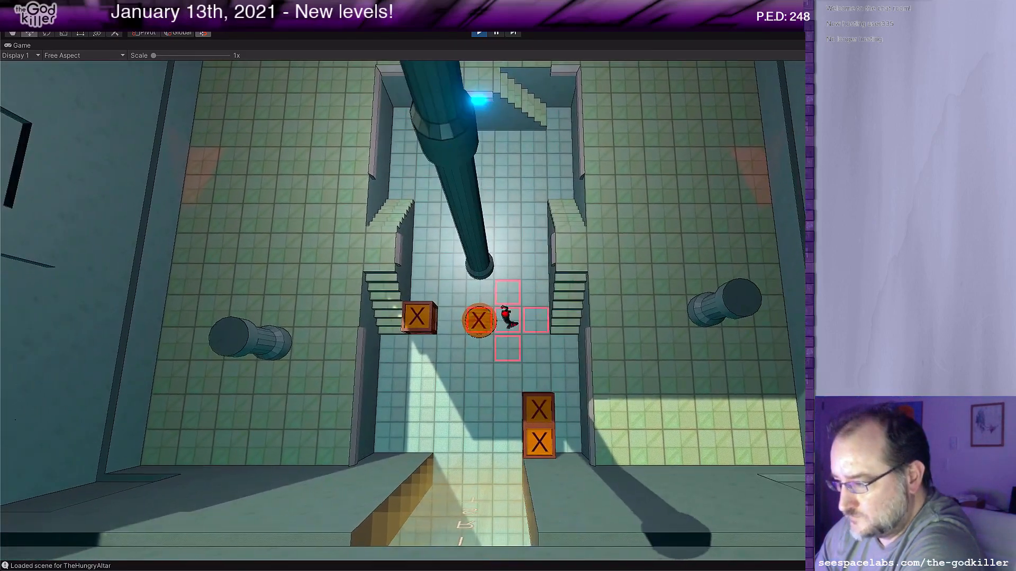
Run down the west side of the two southern X crates and push the one against the wall one space east.
key("s")
key("s")
key("s")
key("s")
key("d")
key("w")
key("w")
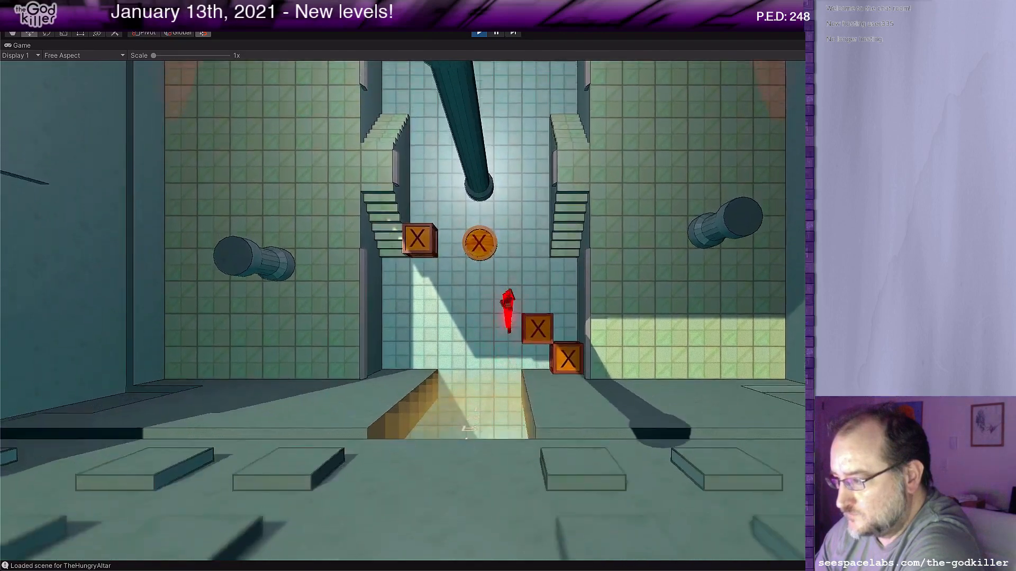
Get north of the other southern X crate and push it south against the wall, beside the first.
key("d")
key("s")
key("w")
key("w")
key("w")
Push the remaining X crate from the west stairs south to the wall and then east against the other two X crates.
key("a")
key("a")
key("a")
key("a")
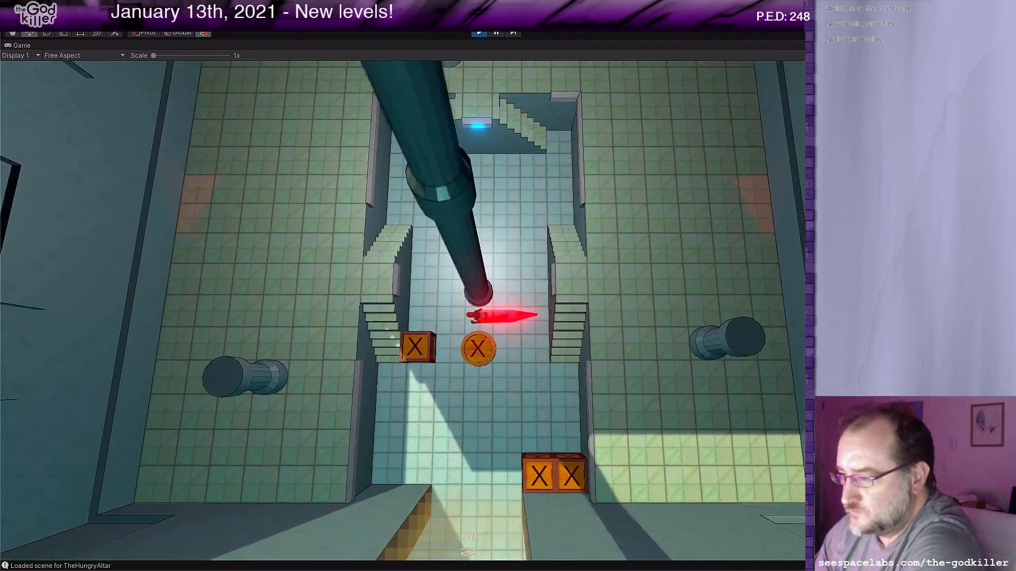
key("s")
key("s")
key("s")
key("s")
key("a")
key("s")
key("d")
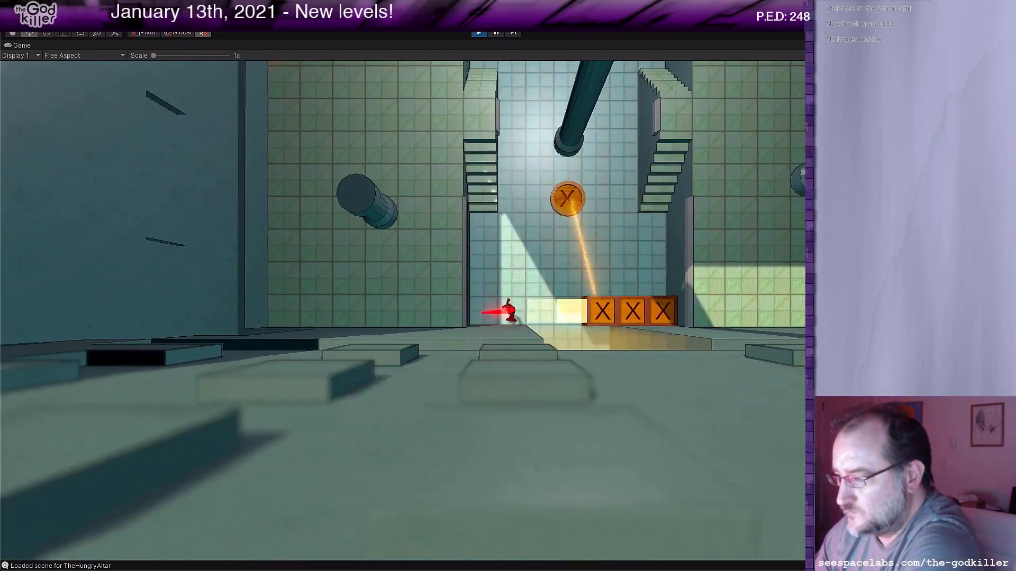
Run north from the row of X crates and climb the west stairs to the upper floor.
key("w")
key("w")
key("w")
key("a")
key("w")
key("w")
key("w")
key("a")
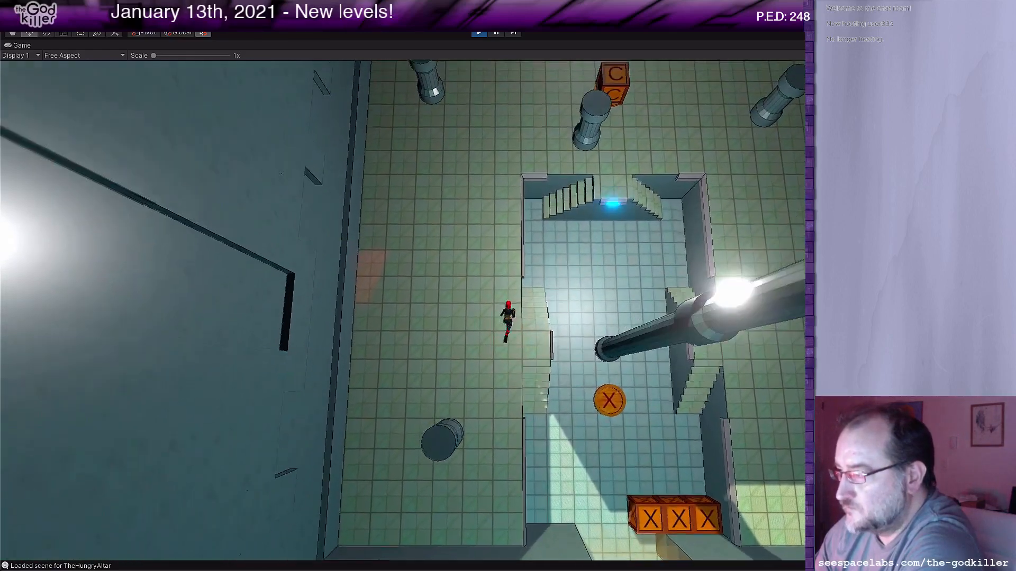
Run north along the west side of the upper floor and turn east toward the C crates.
key("w")
key("w")
key("w")
key("w")
key("d")
key("d")
key("w")
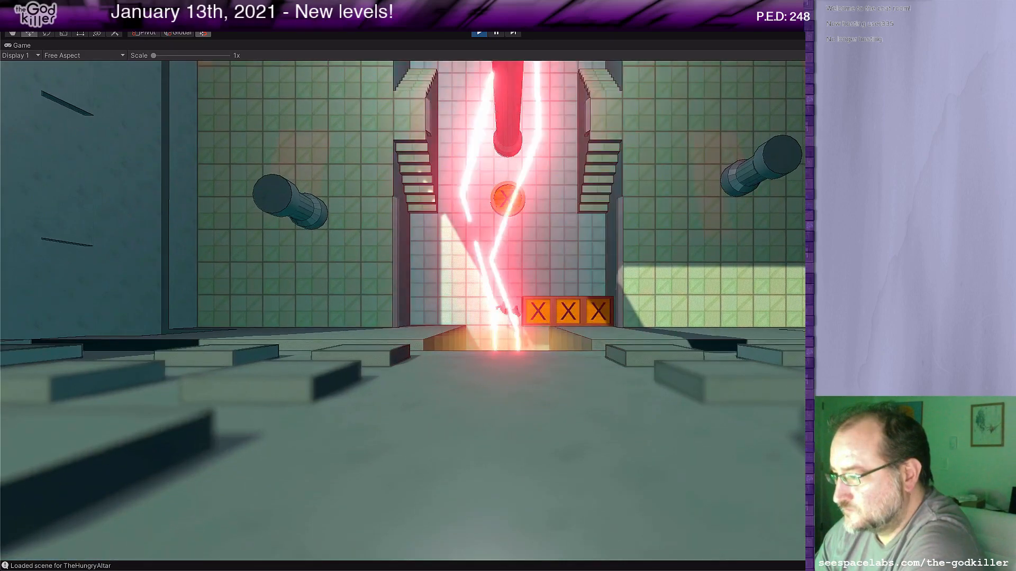
Run from the X row to the sunken floor, then south through the FIRST doorway into the room with the F crate.
key("Up")
key("Up")
key("Up")
key("Left")
key("Down")
key("Down")
key("Down")
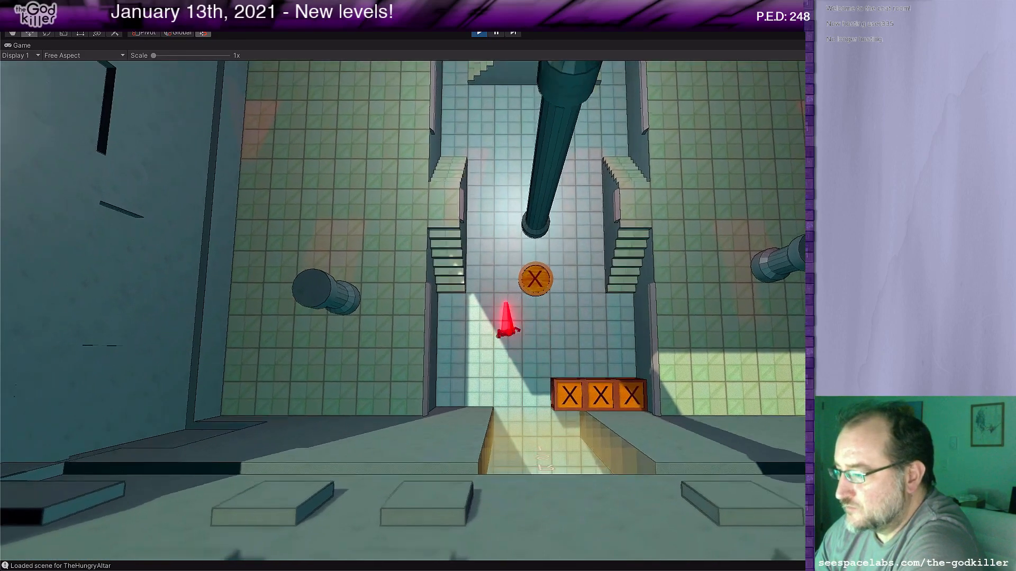
key("Down")
key("Down")
key("Down")
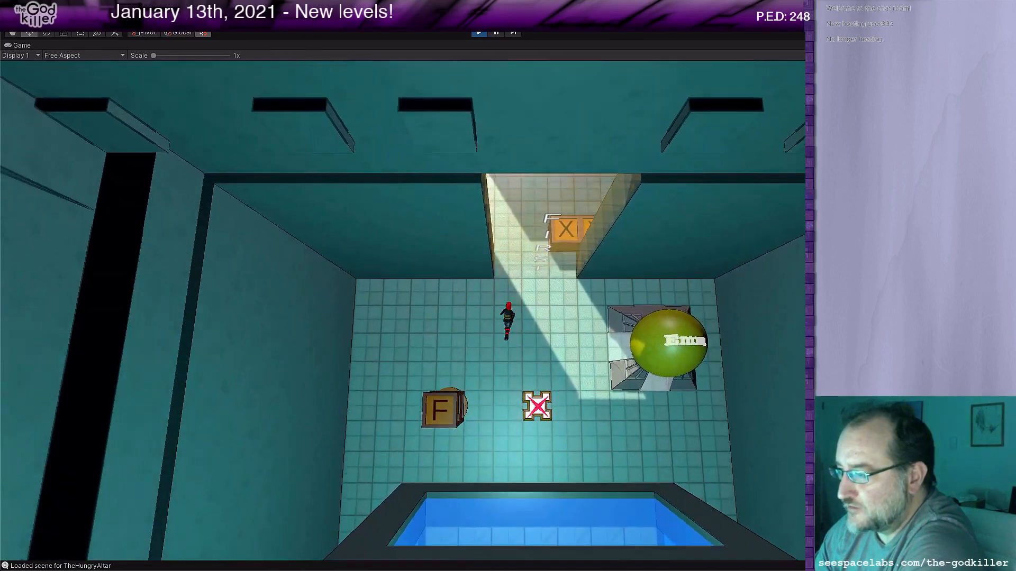
Return north through the FIRST doorway and climb the west stairs to the upper floor.
key("Up")
key("Up")
key("Up")
key("Up")
key("Left")
key("Left")
key("Up")
key("Up")
key("Up")
key("Up")
key("Left")
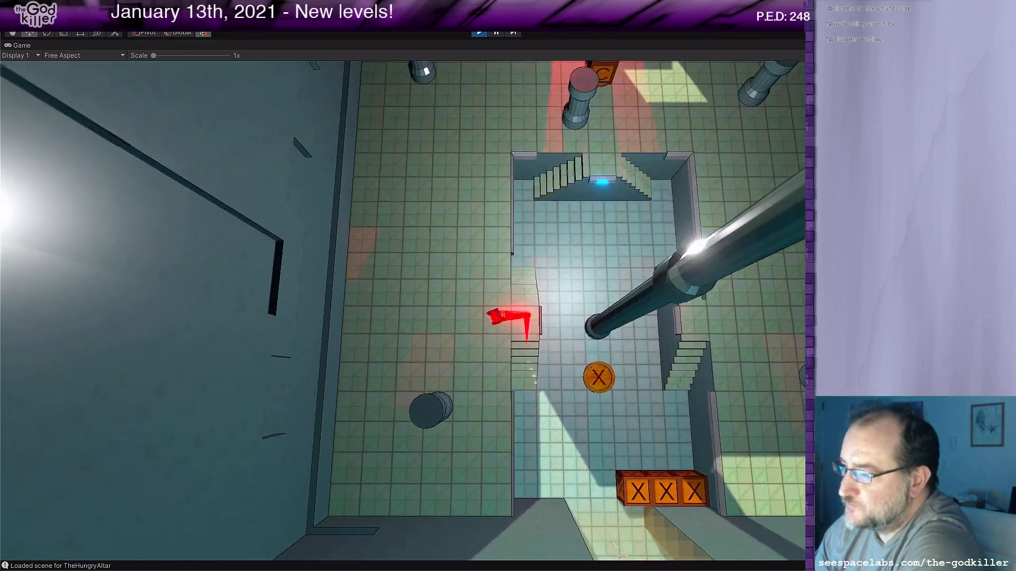
Run north along the upper floor and approach the C crates from their west side.
key("Up")
key("Up")
key("Up")
key("Up")
key("Up")
key("Up")
key("Up")
key("Up")
key("Up")
key("Up")
key("Right")
key("Right")
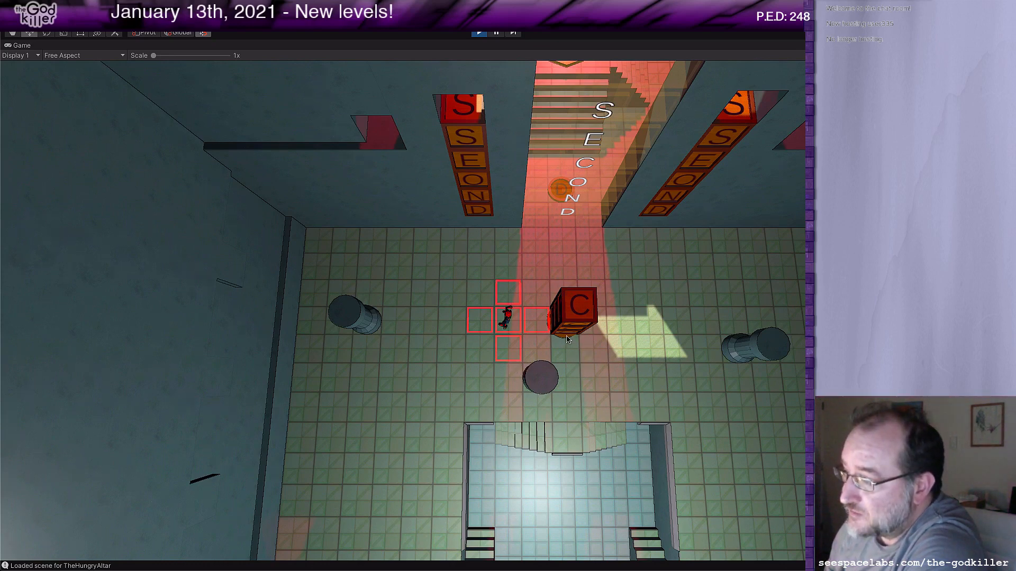
Run north past the C crates into the SECOND doorway, and stop play mode once in the Windings level.
key("w")
key("w")
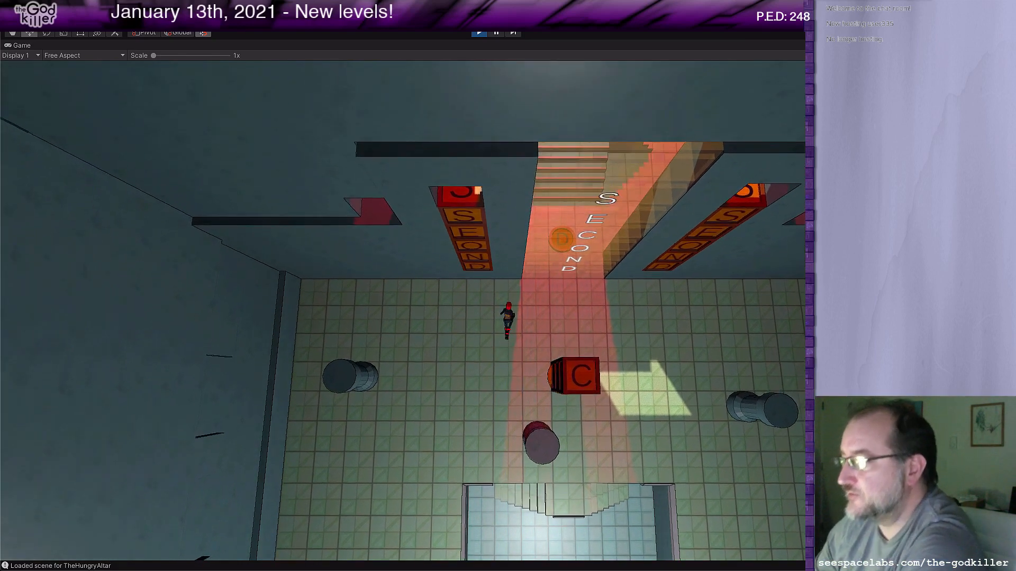
key("d")
key("d")
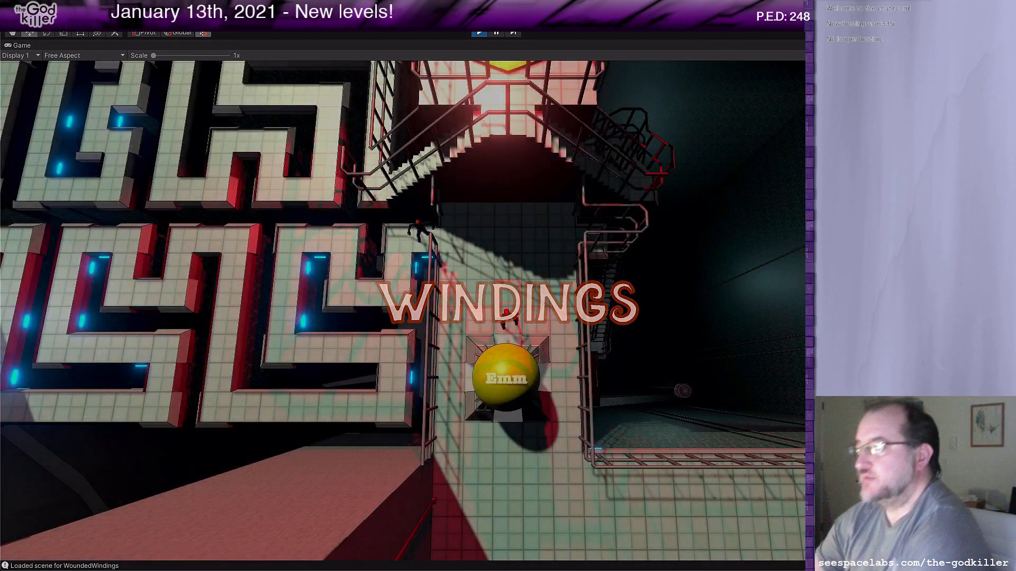
left_click(480, 32)
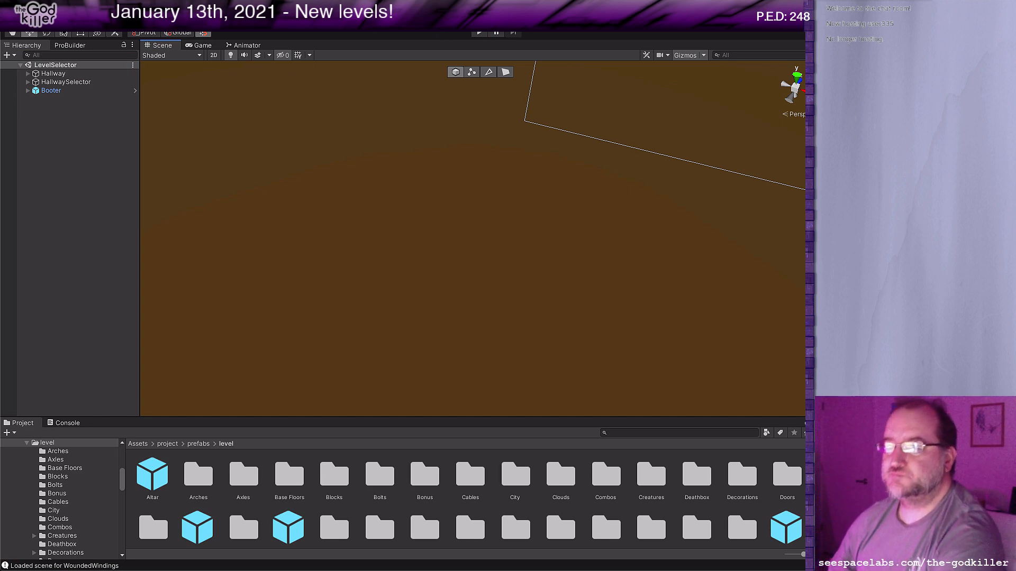
Start opening a scene and browse to the Assets/project/scenes folder.
left_click(74, 33)
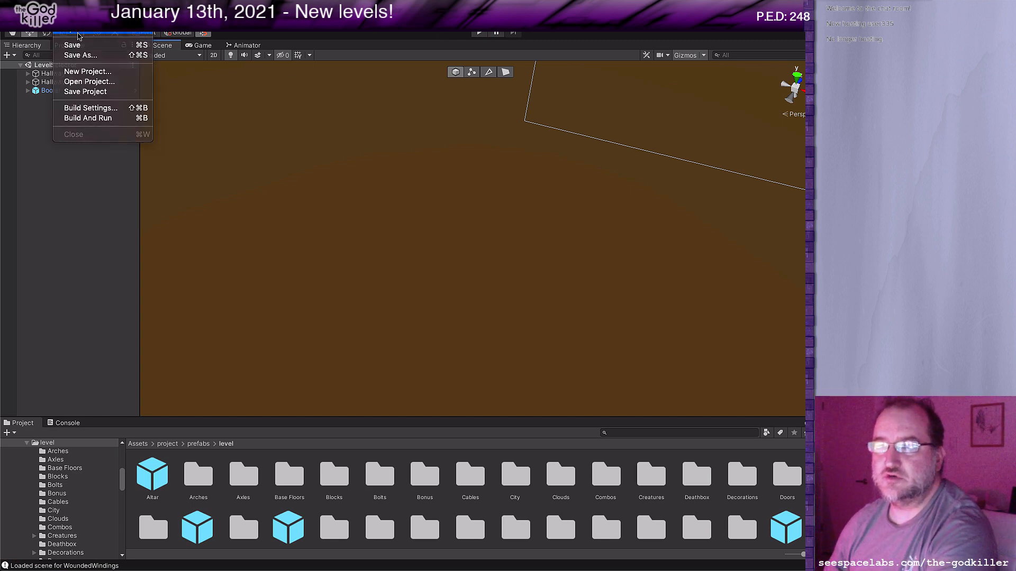
left_click(88, 82)
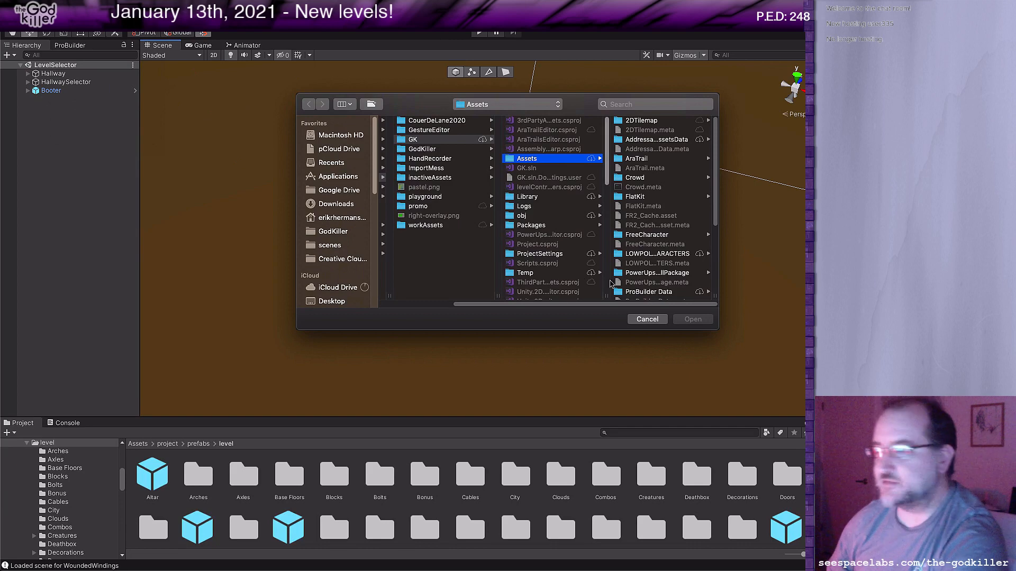
scroll(643, 208, "down", 5)
left_click(644, 209)
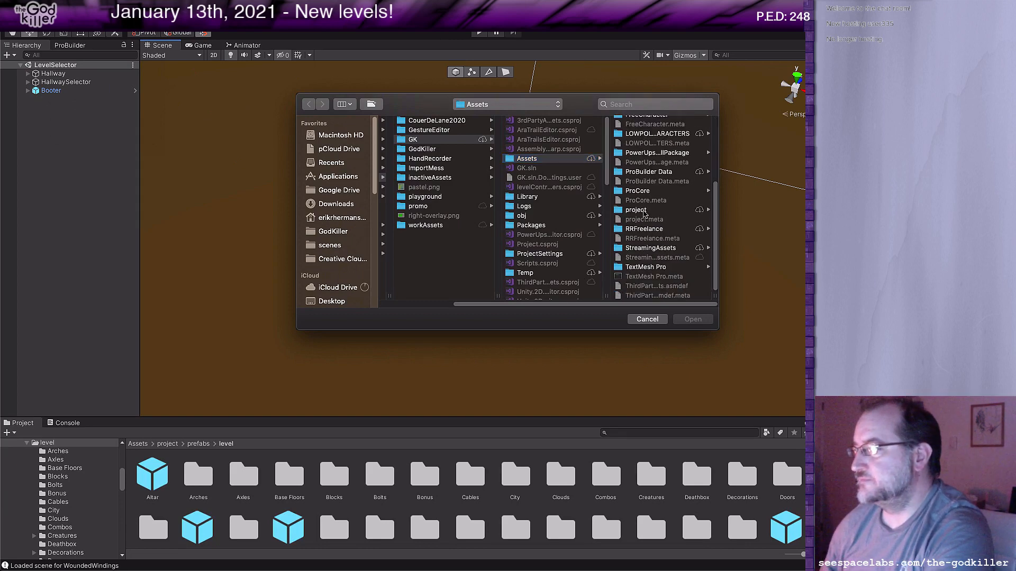
left_click(641, 235)
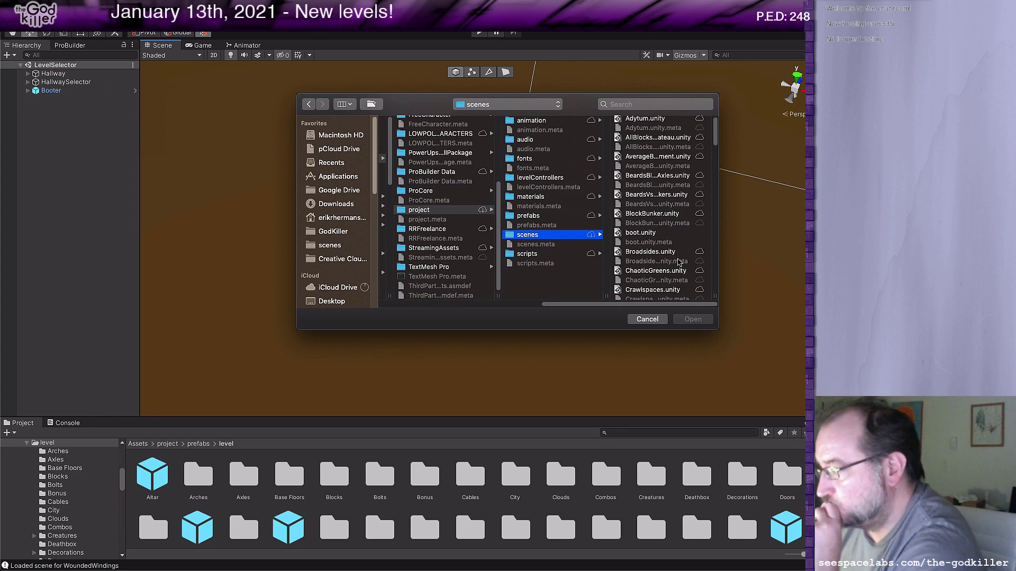
scroll(675, 268, "up", 1)
left_click(658, 121)
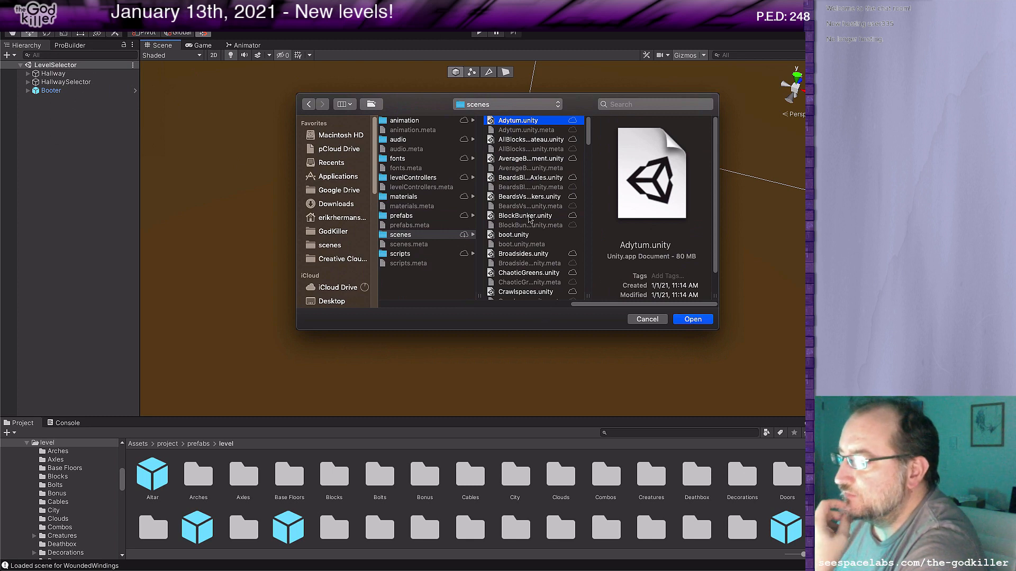
Find TheGap.unity among the scene files and open it.
scroll(529, 220, "down", 5)
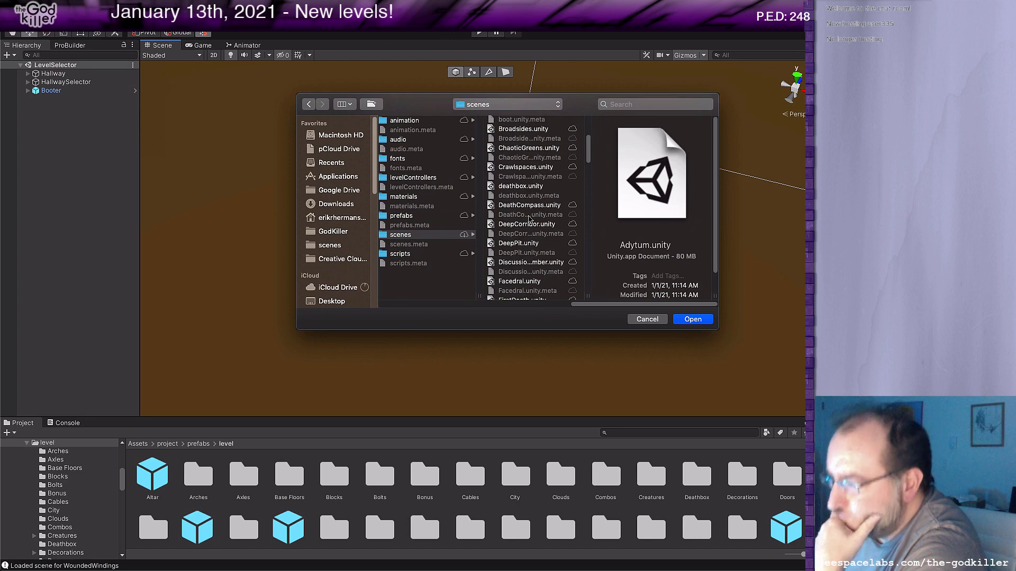
scroll(529, 218, "down", 2)
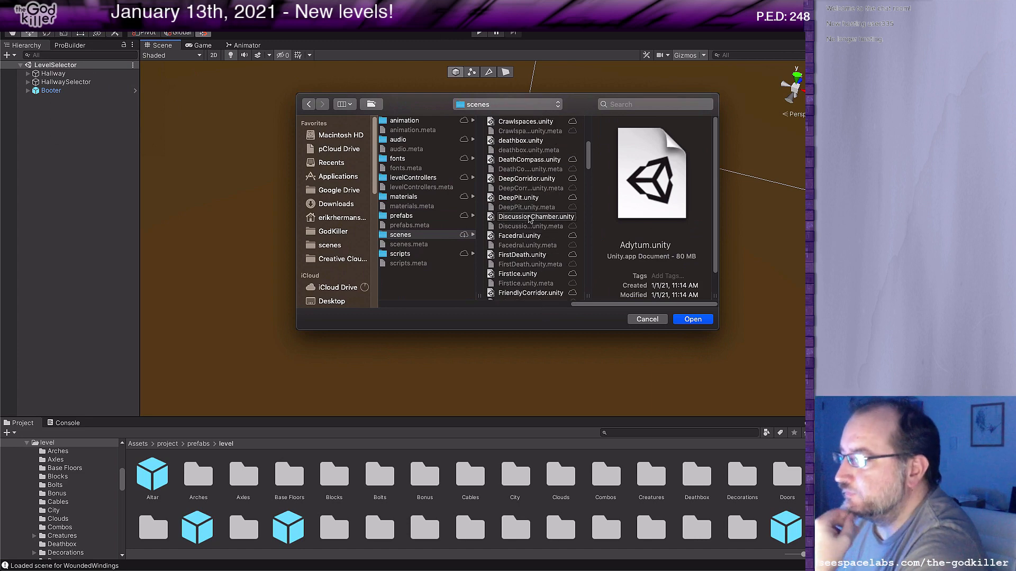
scroll(529, 218, "down", 7)
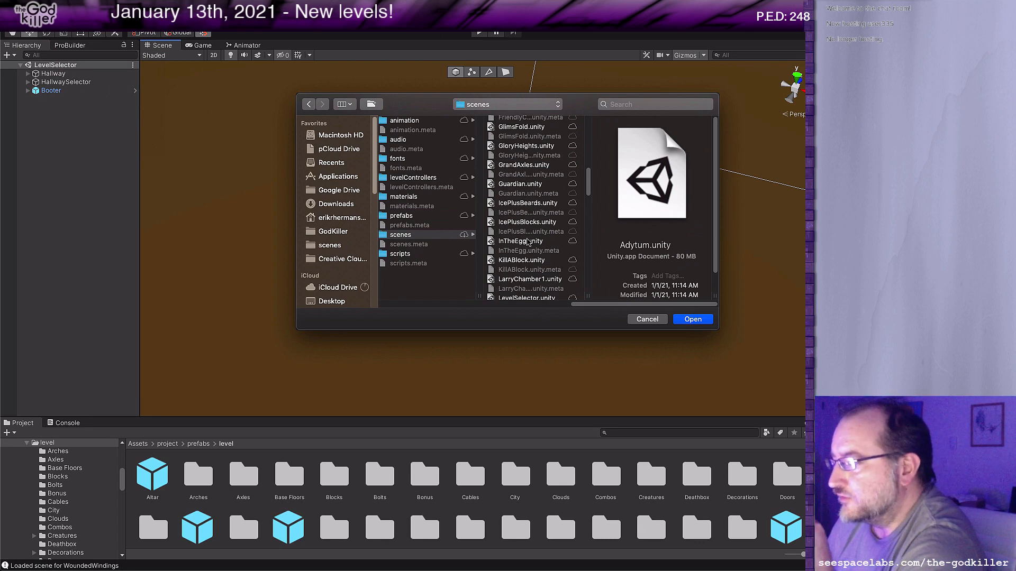
scroll(527, 242, "down", 2)
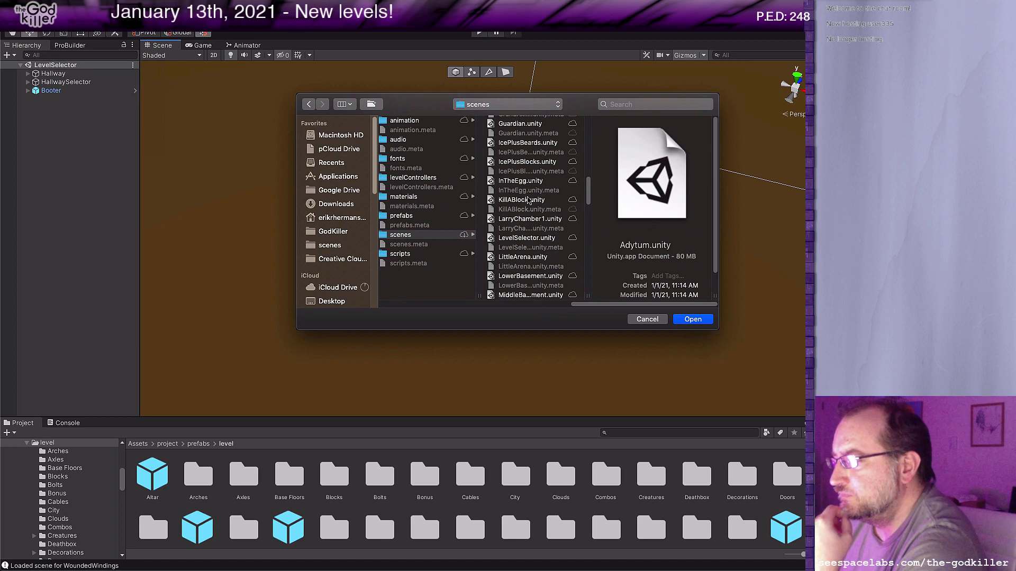
scroll(527, 200, "down", 10)
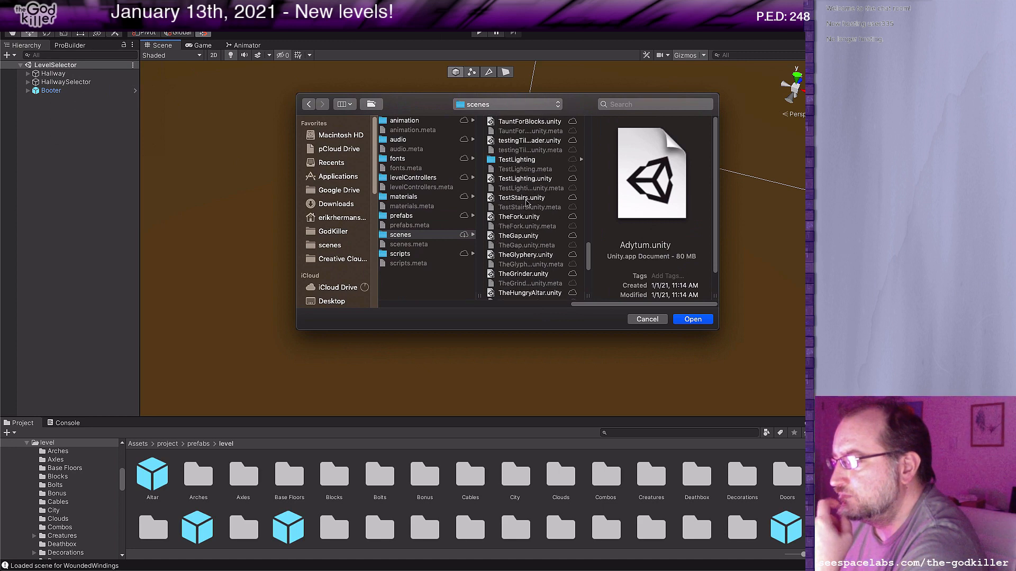
scroll(528, 204, "down", 1)
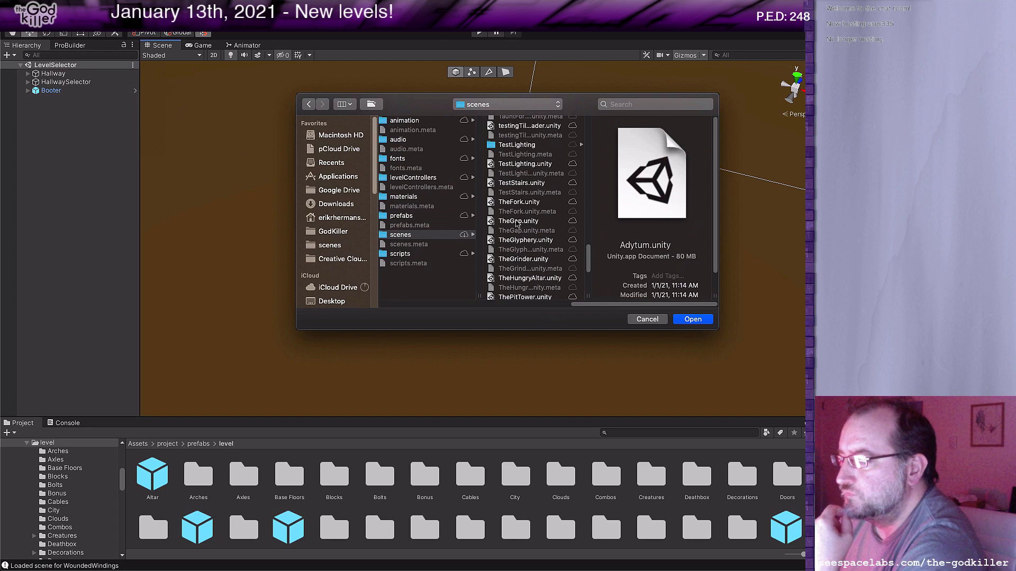
left_click(518, 222)
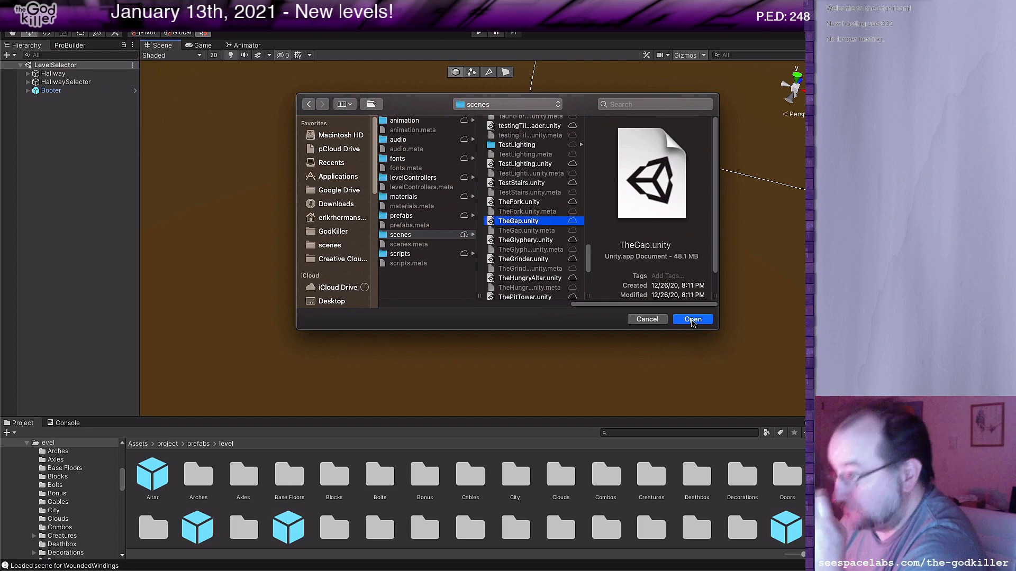
left_click(692, 320)
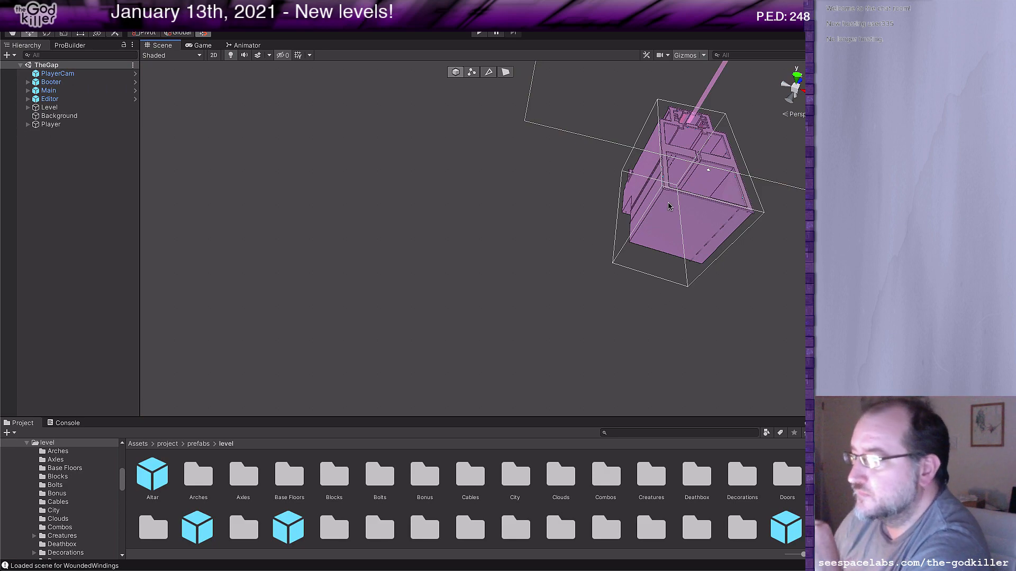
Save a copy of TheGap scene as AltarSpelling in the scenes folder.
middle_click_drag(668, 204, 561, 301)
scroll(554, 252, "up", 10)
scroll(483, 245, "up", 6)
middle_click_drag(425, 231, 421, 233)
scroll(423, 236, "down", 5)
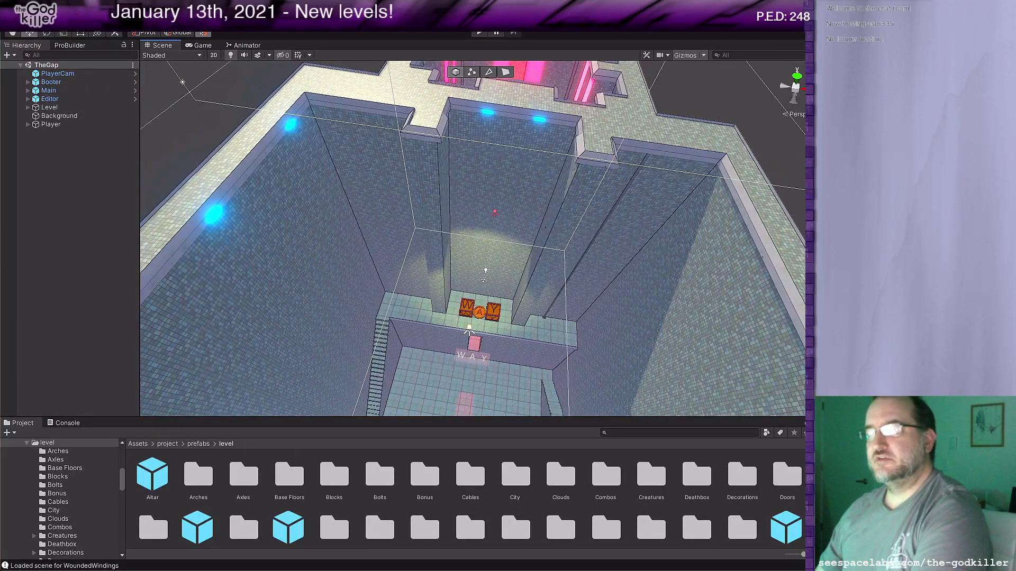
left_click(63, 5)
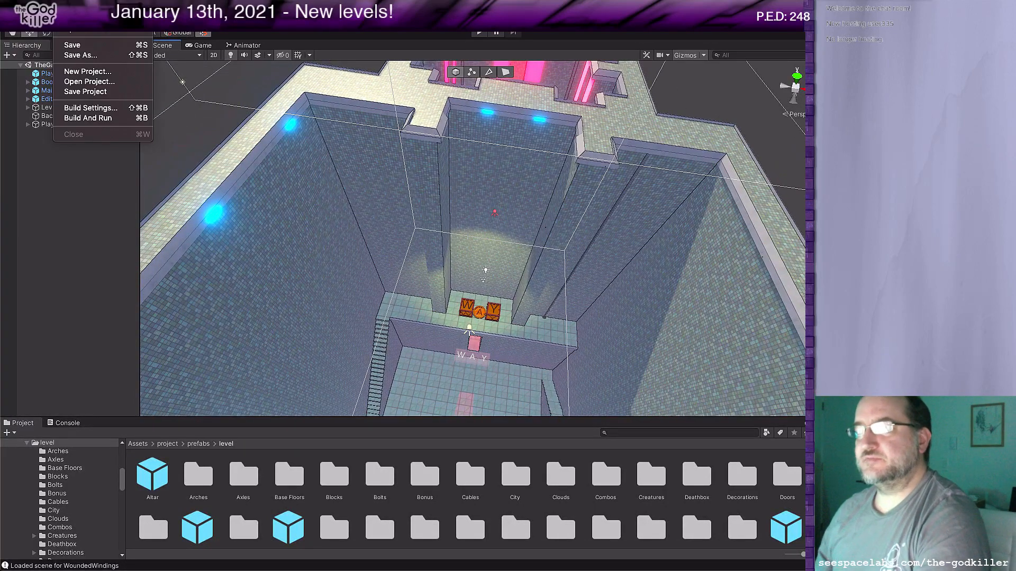
left_click(84, 56)
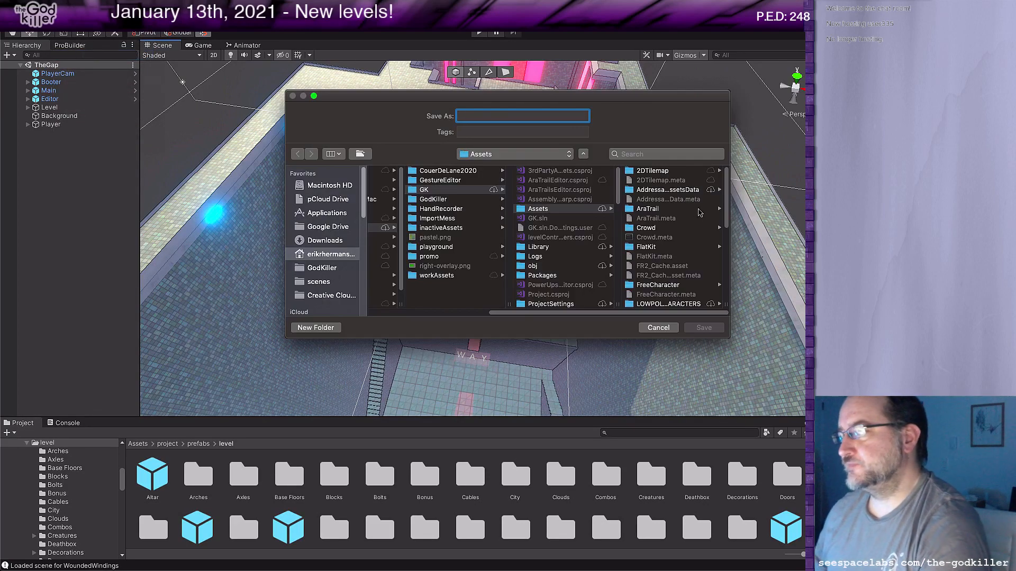
left_click(314, 282)
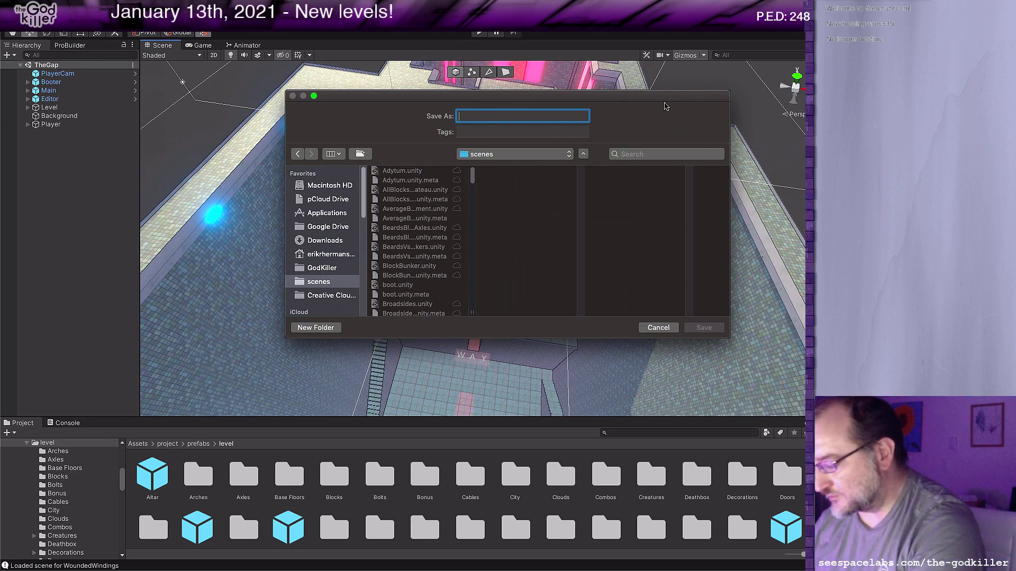
type("Alt")
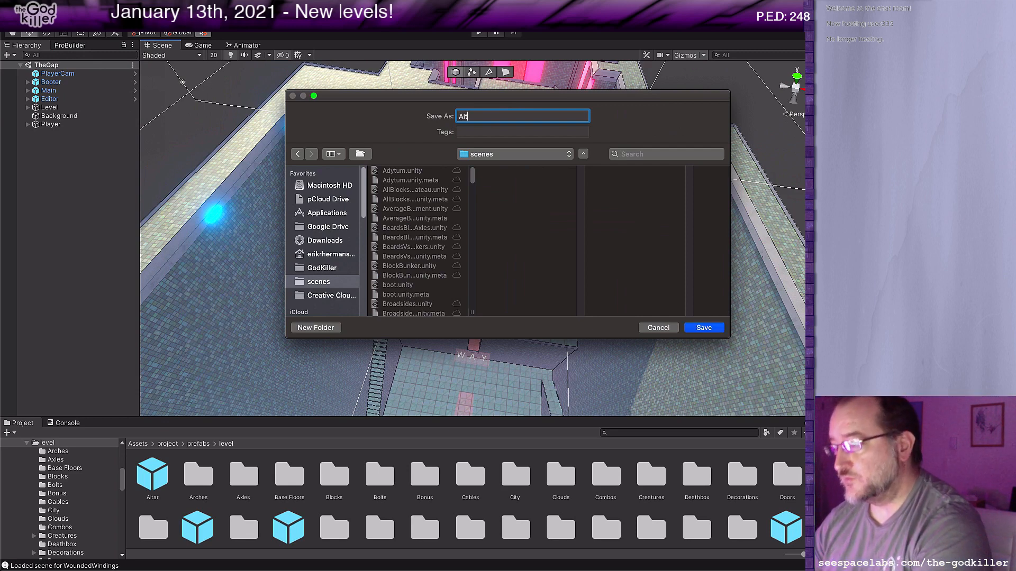
type("arSpelling")
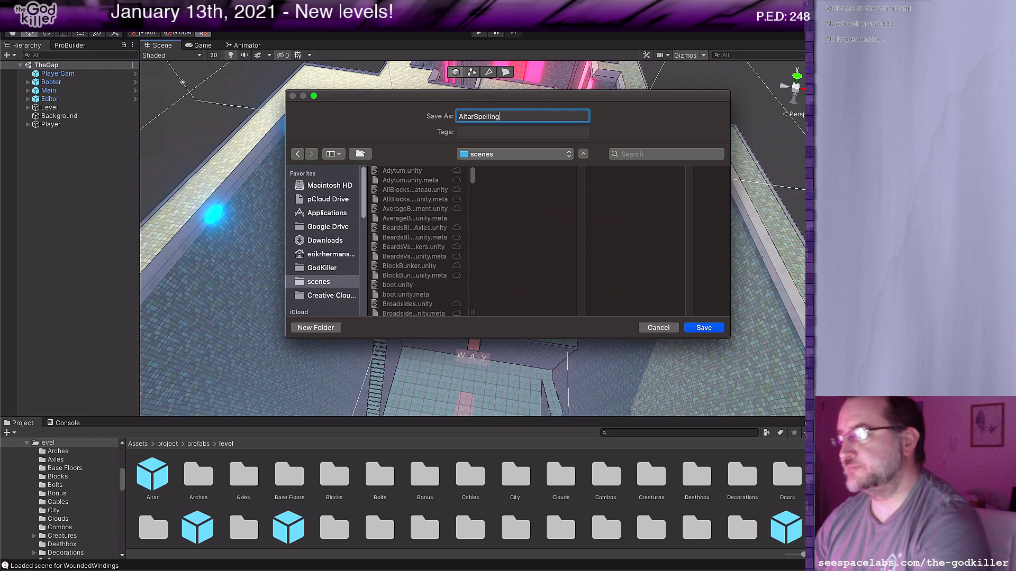
left_click(709, 332)
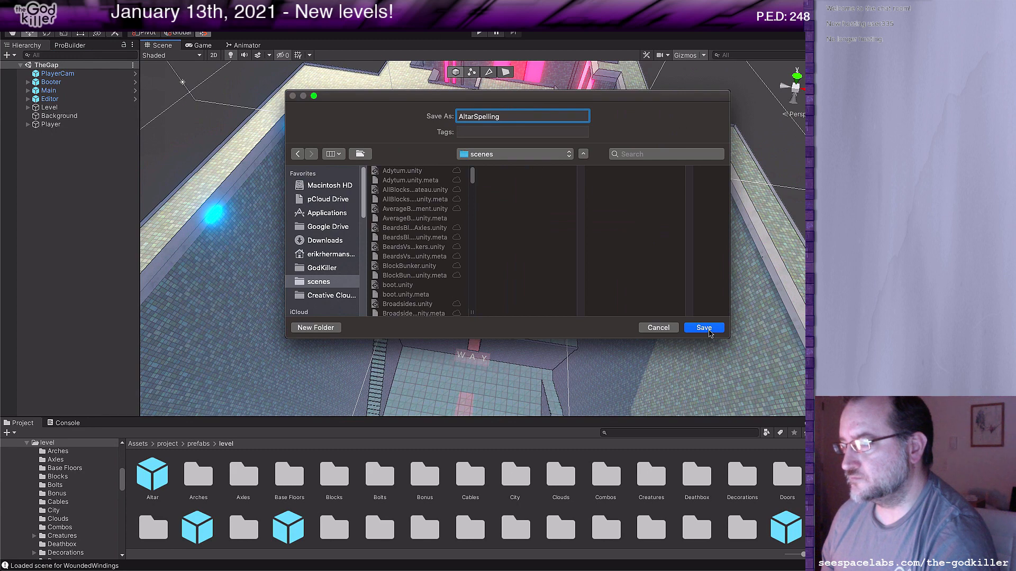
left_click(710, 332)
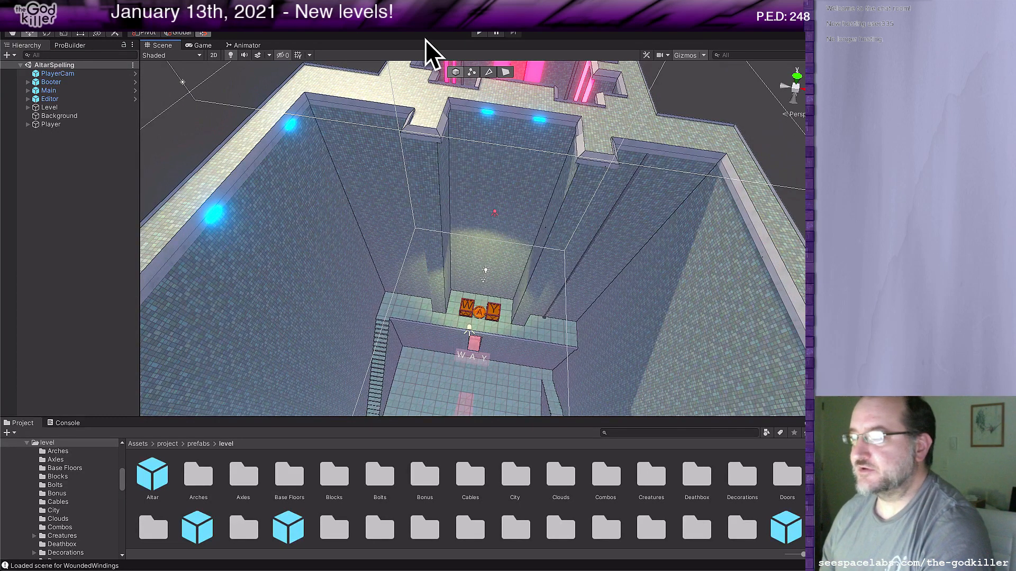
Delete all copied floors, walls, stairs, blocks and block pads under Level, keeping only the Decorations and Lighting groups.
left_click(27, 109)
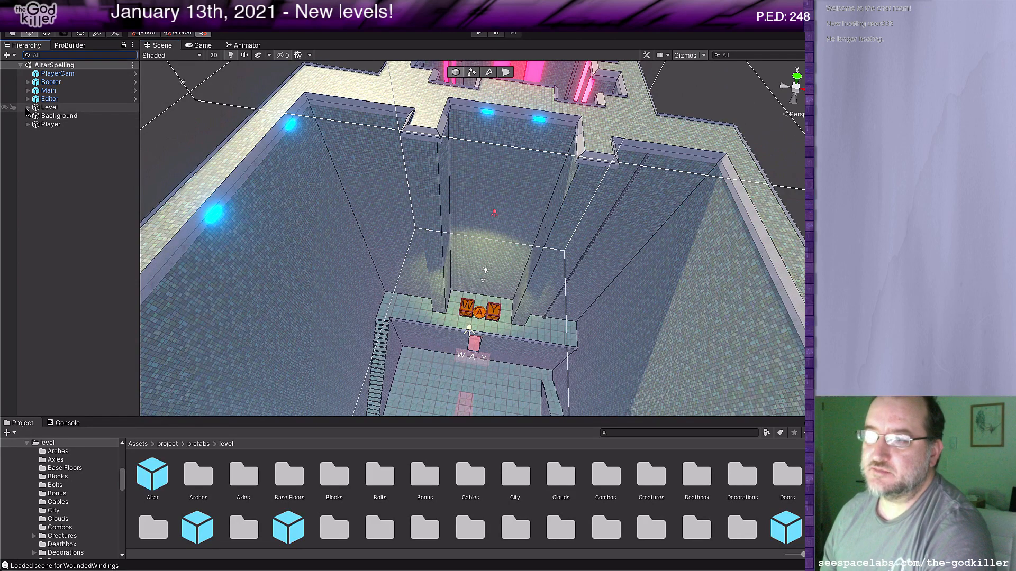
left_click(64, 134)
scroll(80, 190, "down", 8)
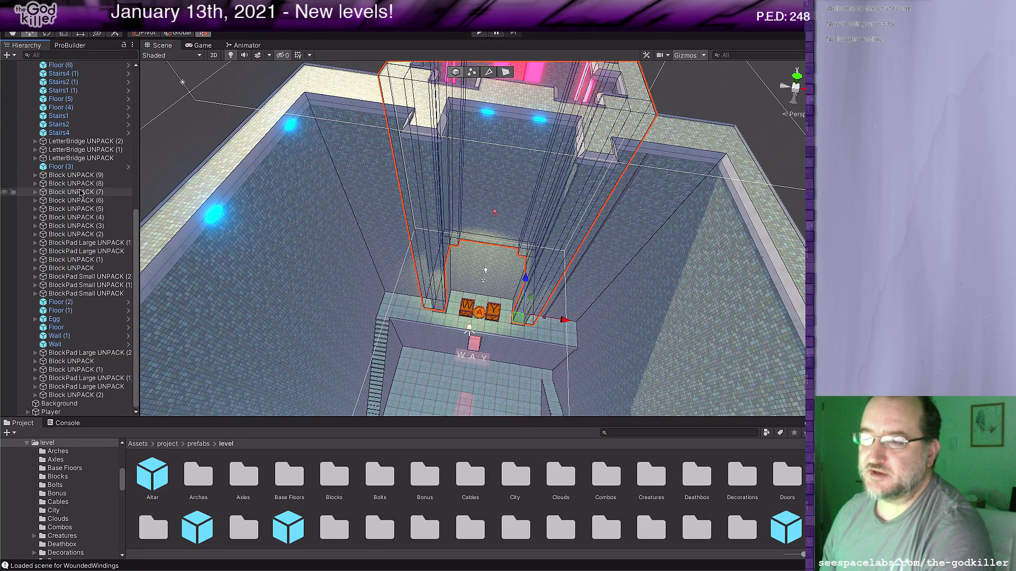
left_click(69, 396, "shift")
right_click(55, 107)
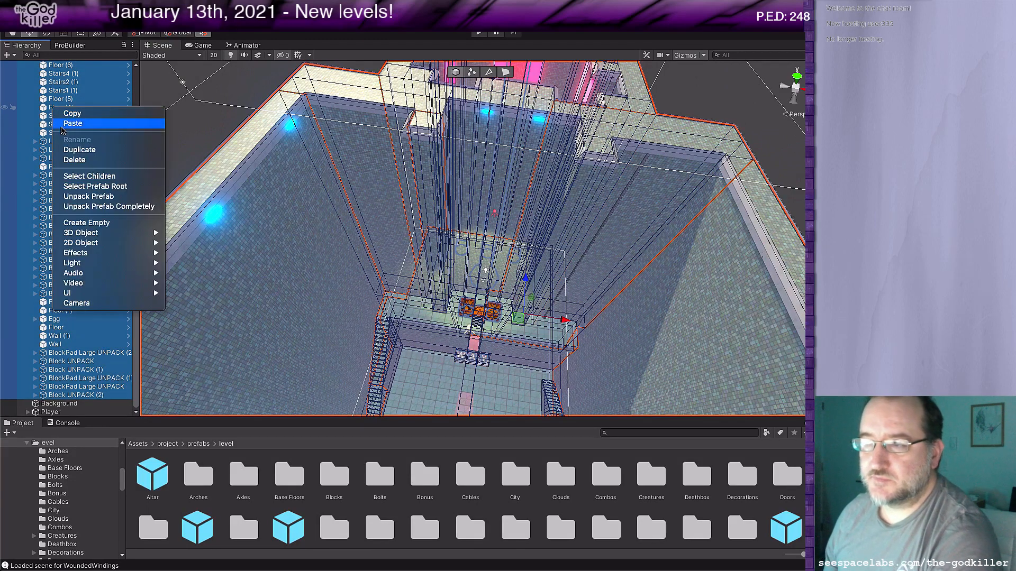
left_click(68, 161)
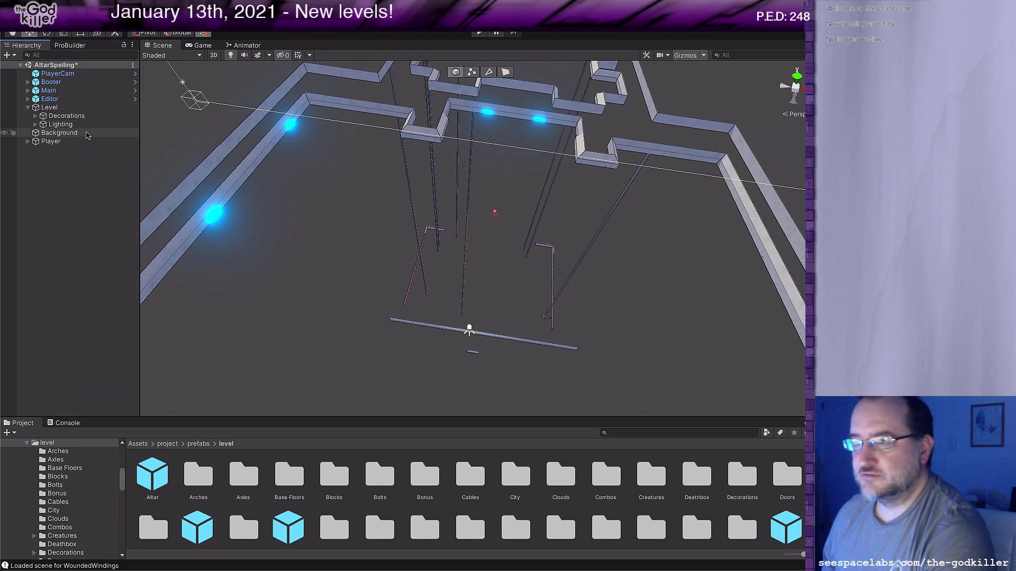
Delete all the cloned pieces inside the Level's Decorations group, leaving the group itself empty.
right_click_drag(451, 213, 476, 232)
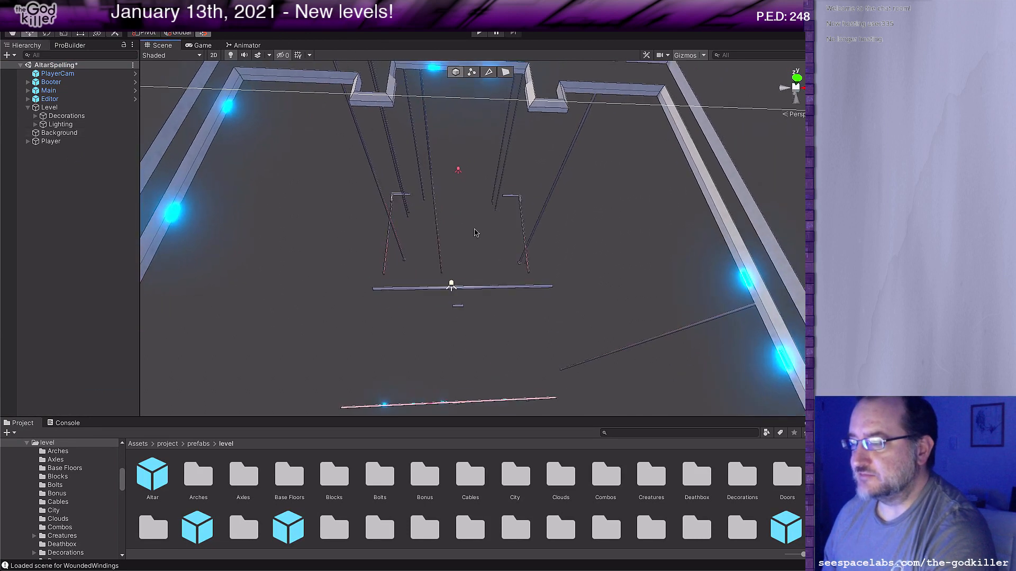
middle_click_drag(437, 211, 508, 272)
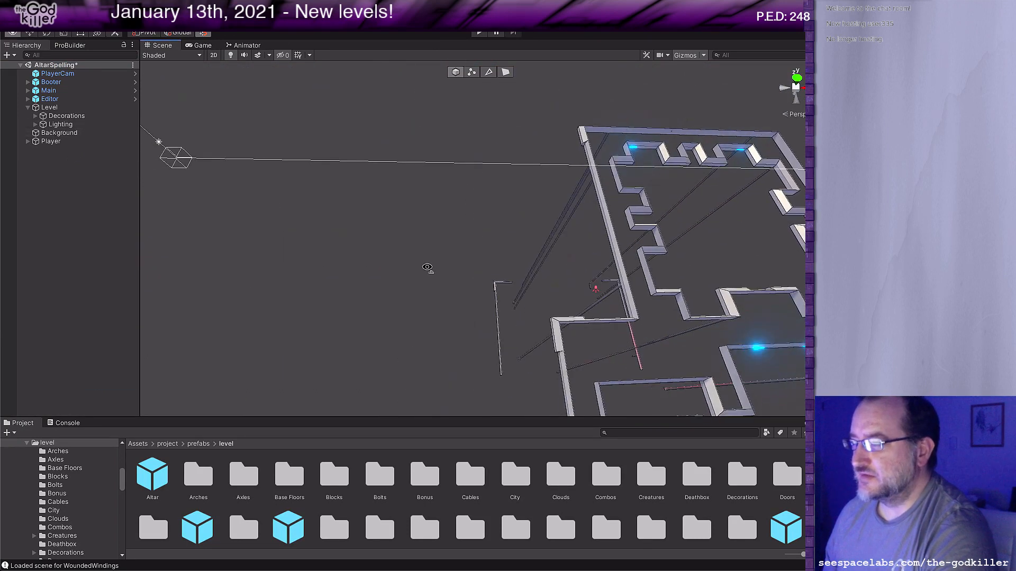
right_click_drag(428, 270, 543, 242)
middle_click_drag(543, 243, 602, 263)
right_click_drag(602, 264, 654, 183)
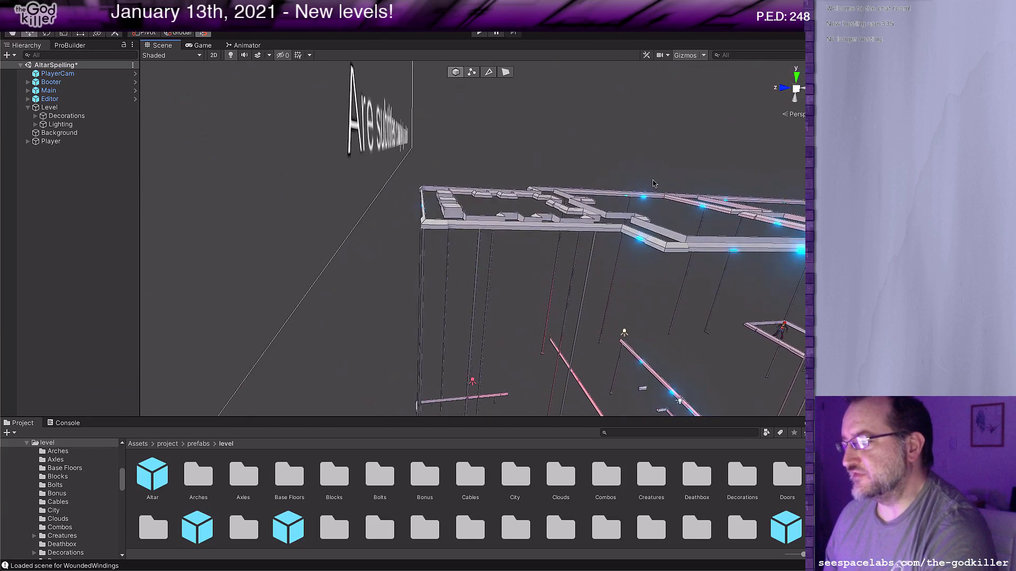
left_click(35, 116)
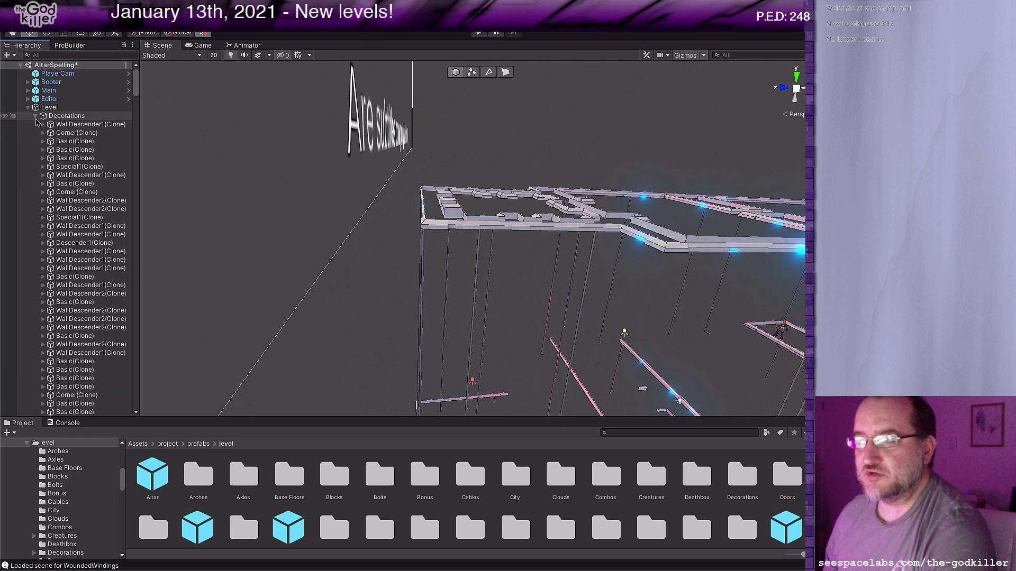
left_click(68, 125)
scroll(69, 191, "down", 15)
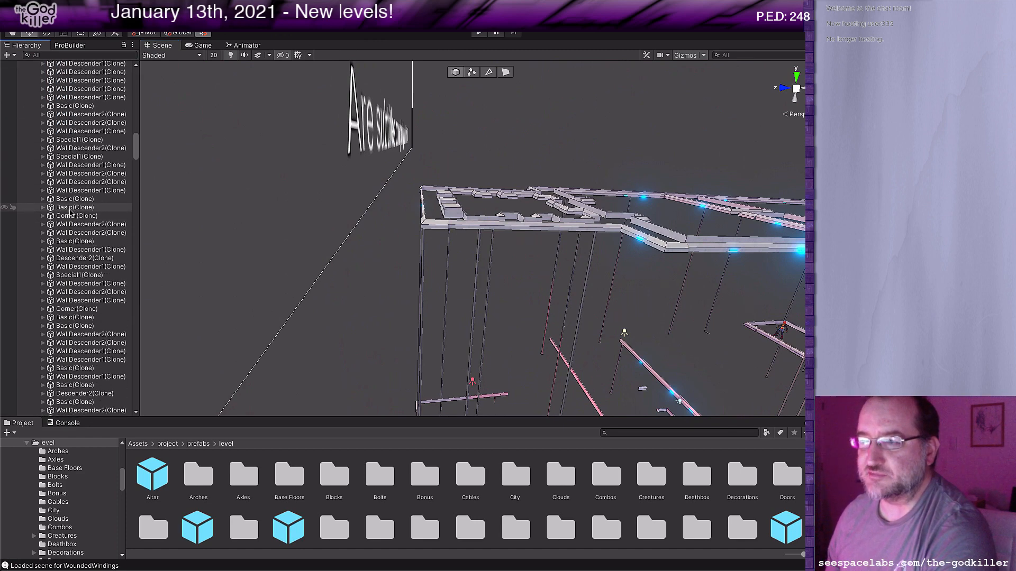
scroll(65, 179, "down", 15)
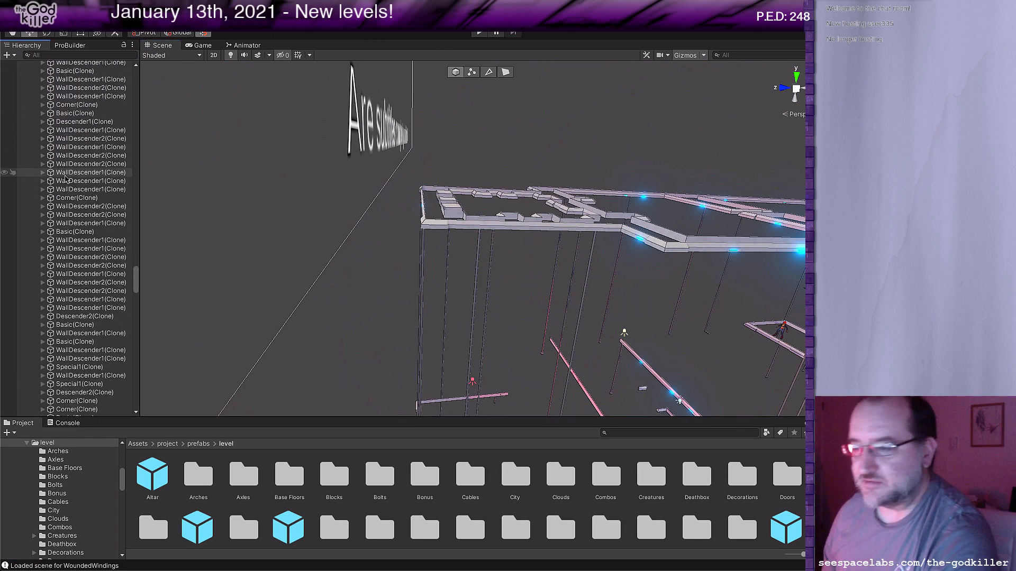
scroll(63, 175, "down", 5)
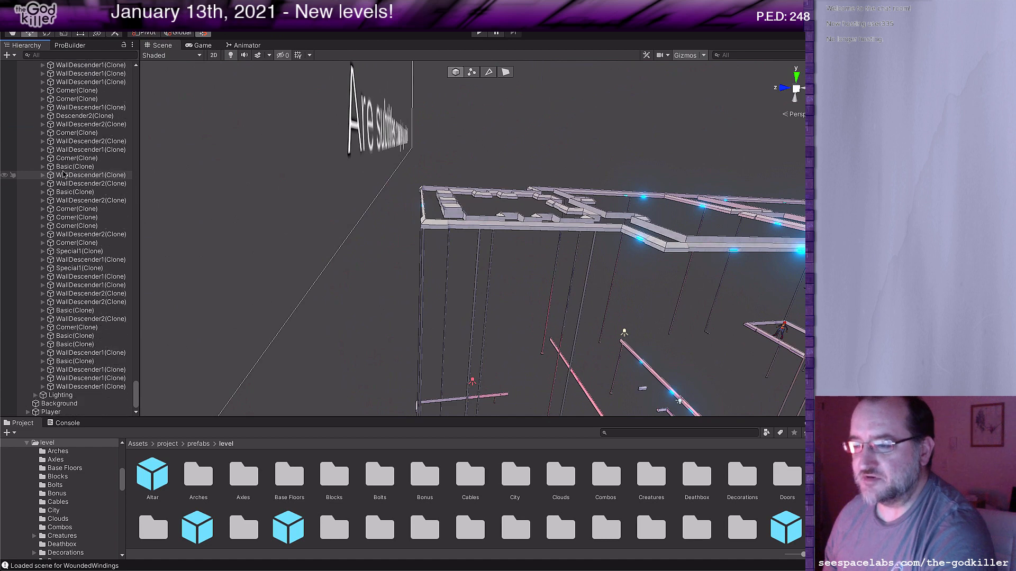
left_click(79, 386, "shift")
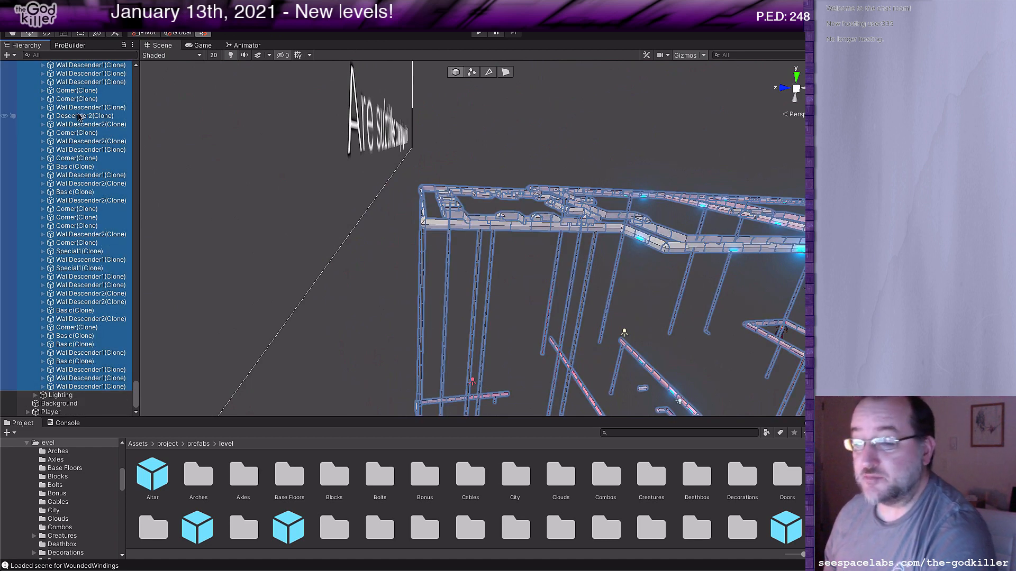
right_click(79, 100)
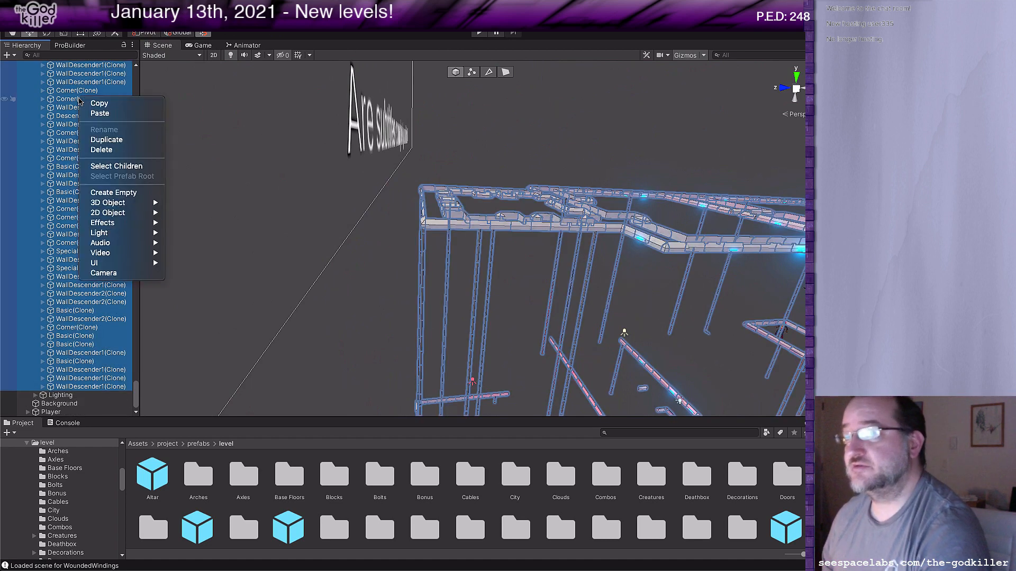
left_click(110, 149)
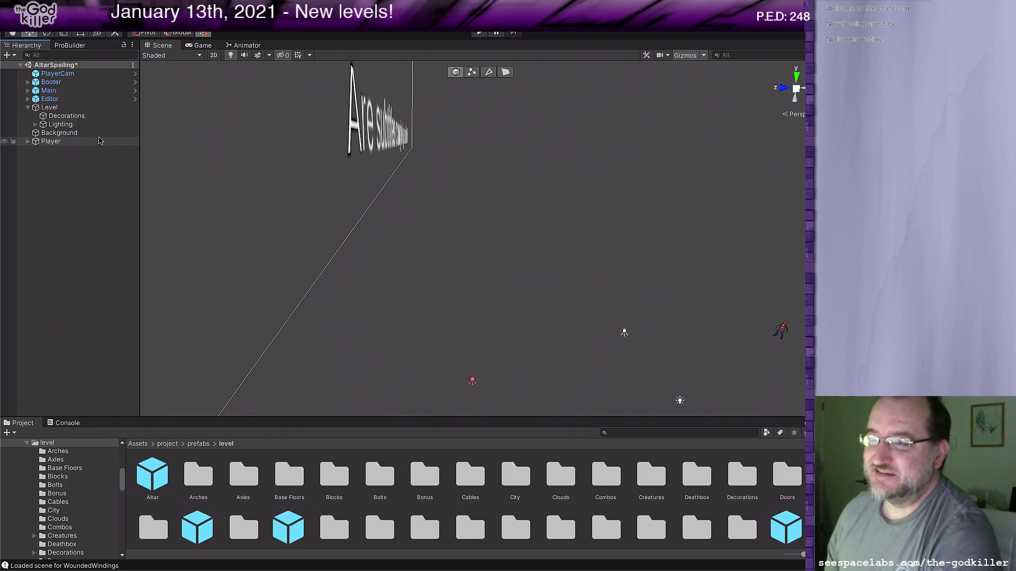
Run the Organize Scene command on the emptied AltarSpelling scene.
left_click(37, 94)
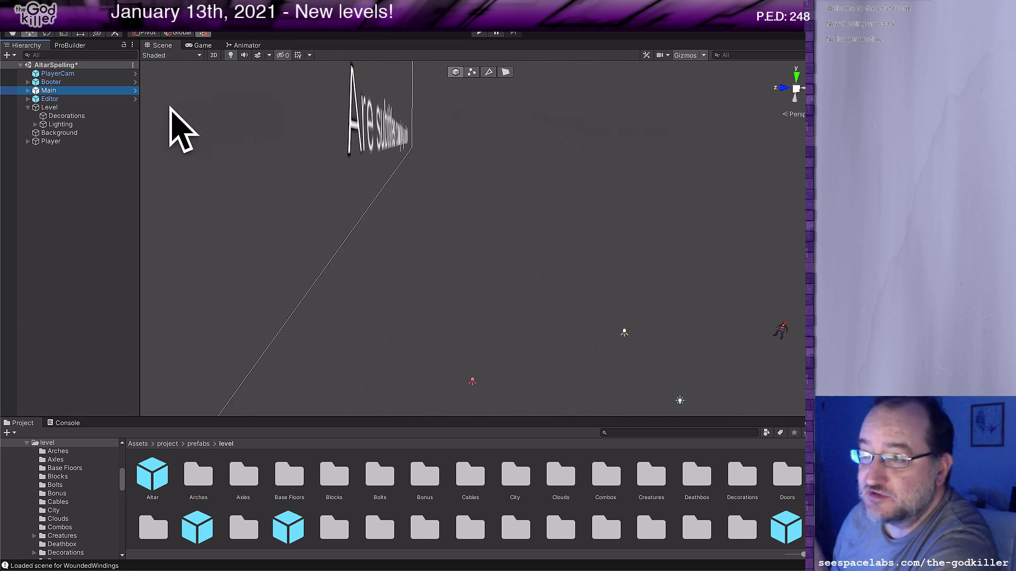
left_click(37, 99)
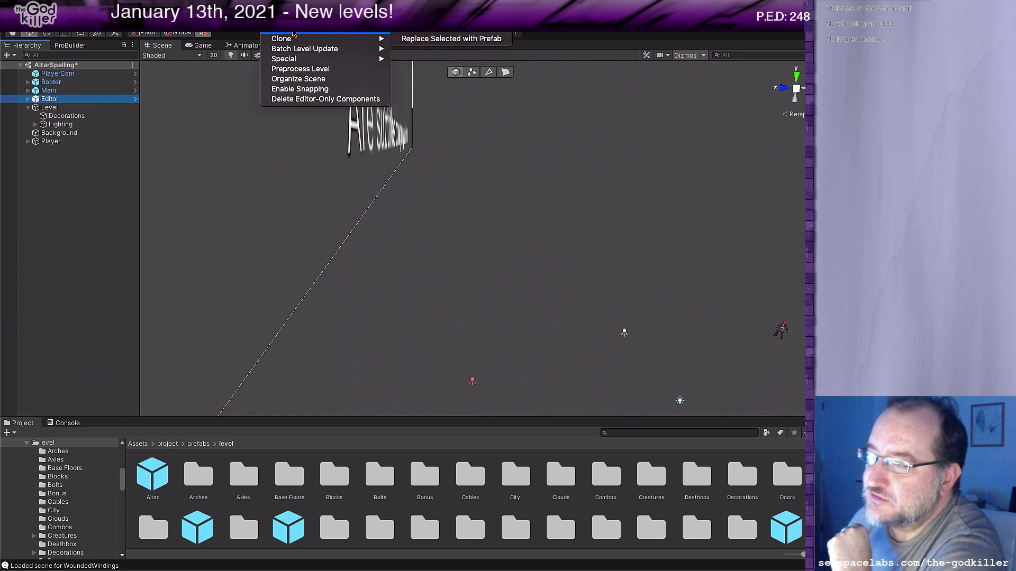
left_click(316, 79)
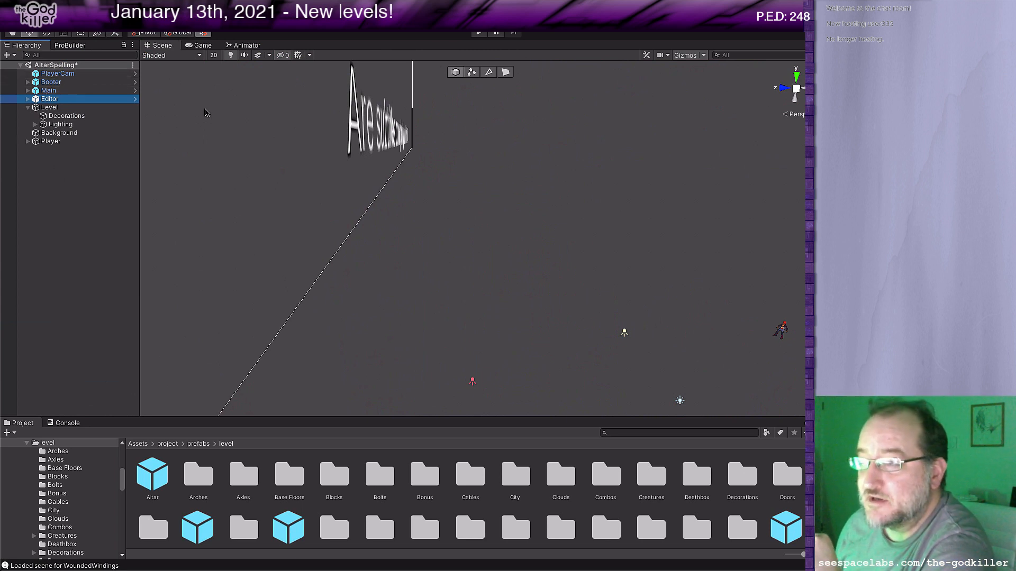
left_click(385, 42)
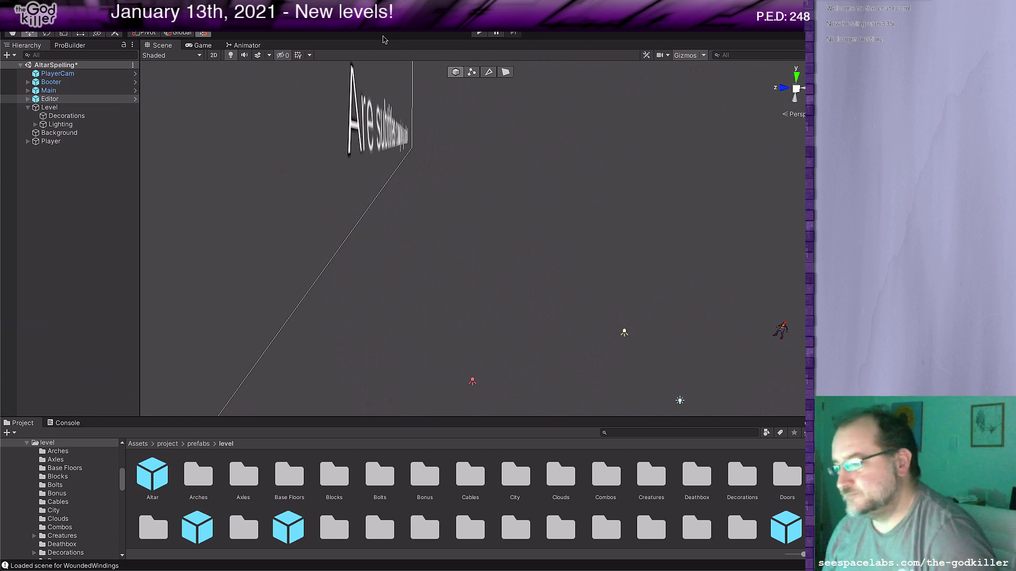
Add a Floor prefab from the level prefabs folder to the scene near the player.
middle_click_drag(513, 250, 445, 200)
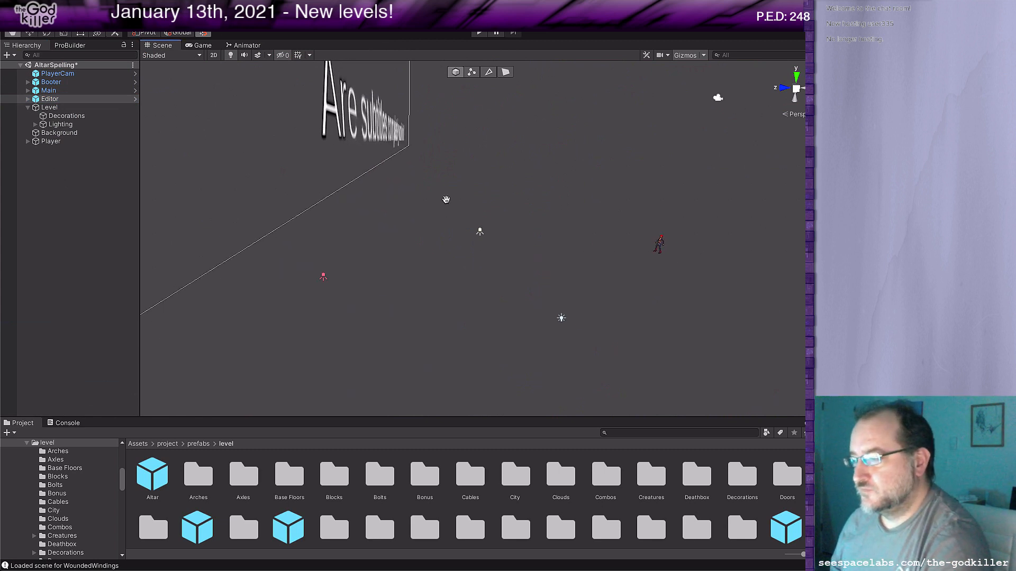
right_click_drag(497, 191, 517, 238)
middle_click_drag(522, 173, 466, 211)
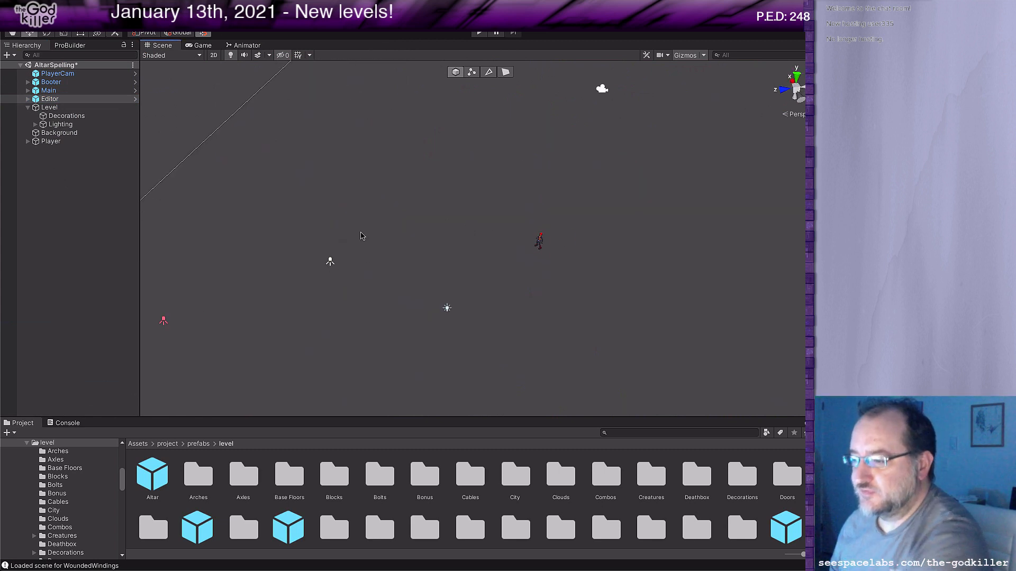
scroll(445, 461, "down", 3)
scroll(381, 477, "up", 2)
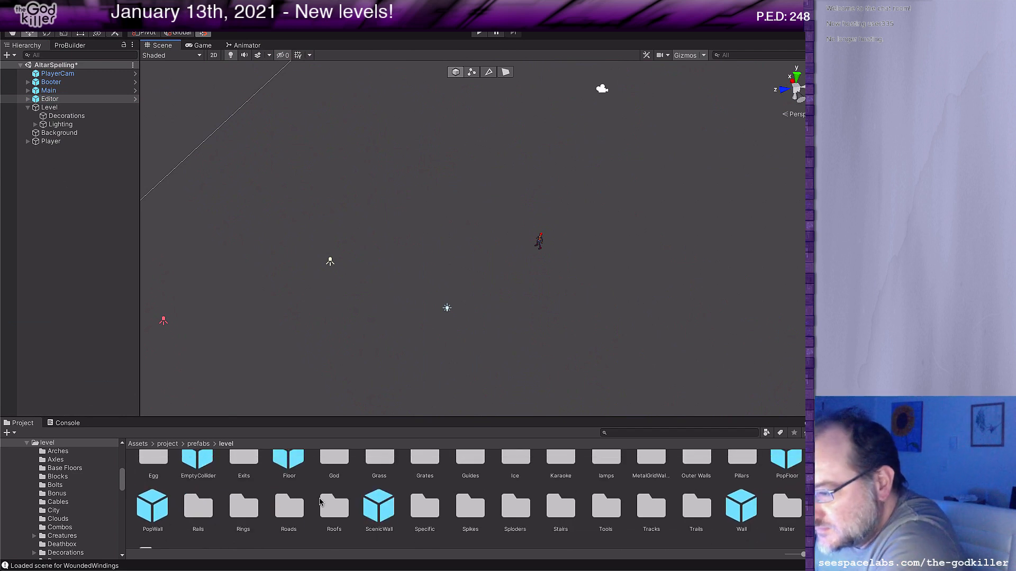
left_click_drag(289, 482, 518, 279)
middle_click_drag(549, 279, 521, 315)
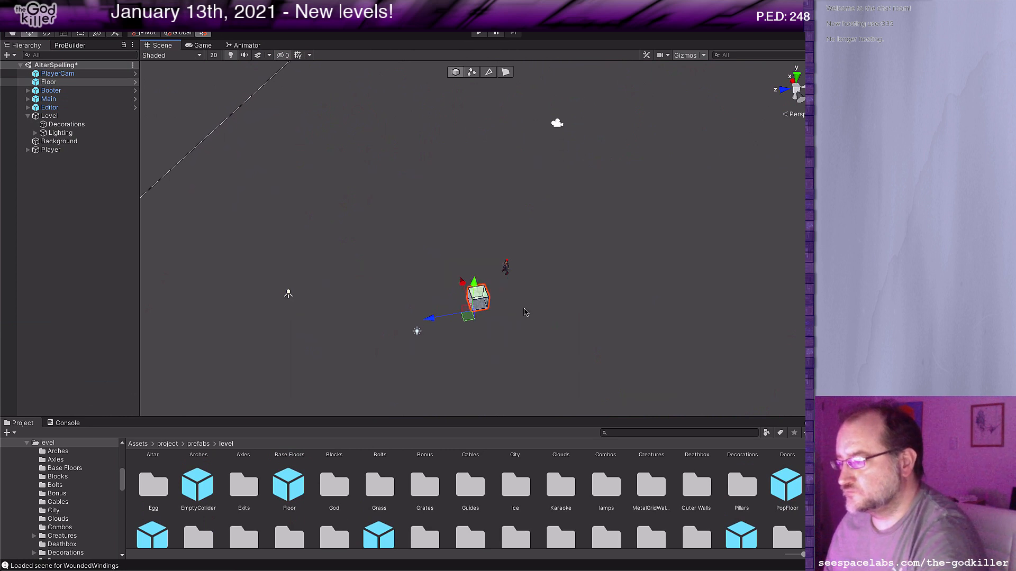
Move the new floor block close to the player character.
scroll(520, 316, "up", 3)
left_click_drag(455, 406, 534, 303)
scroll(532, 300, "up", 3)
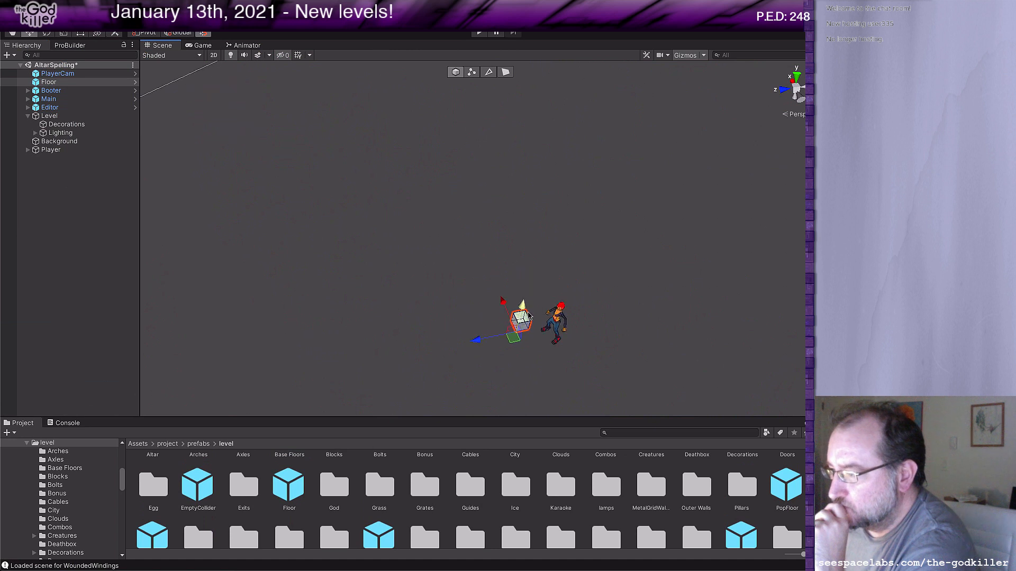
middle_click_drag(527, 312, 510, 298)
right_click_drag(528, 283, 520, 350)
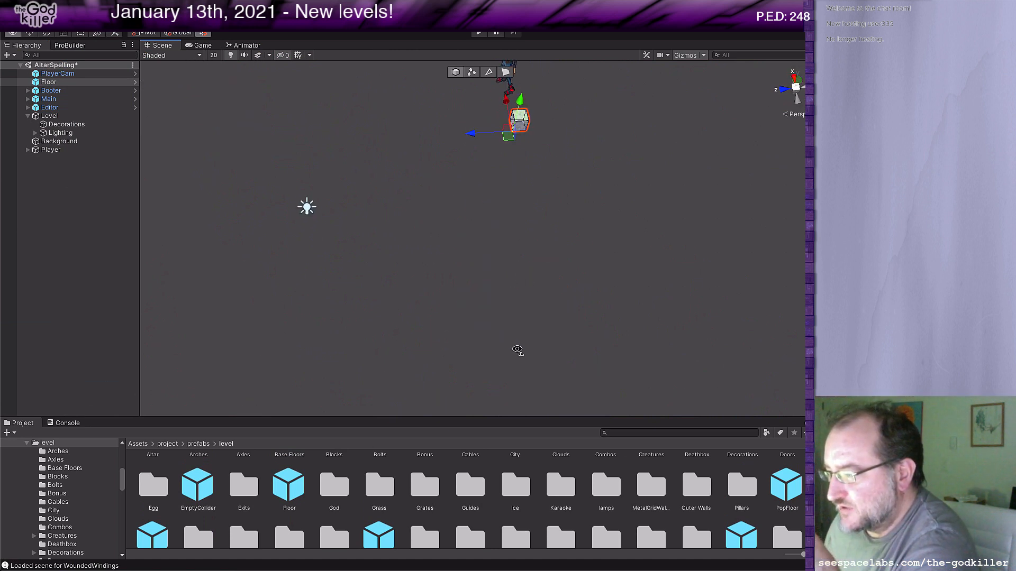
middle_click_drag(624, 154, 612, 211)
Adjust the floor block's position so that it sits directly beneath the player's feet.
left_click_drag(487, 235, 444, 343)
middle_click_drag(517, 317, 549, 244)
left_click_drag(527, 205, 548, 148)
left_click(547, 149)
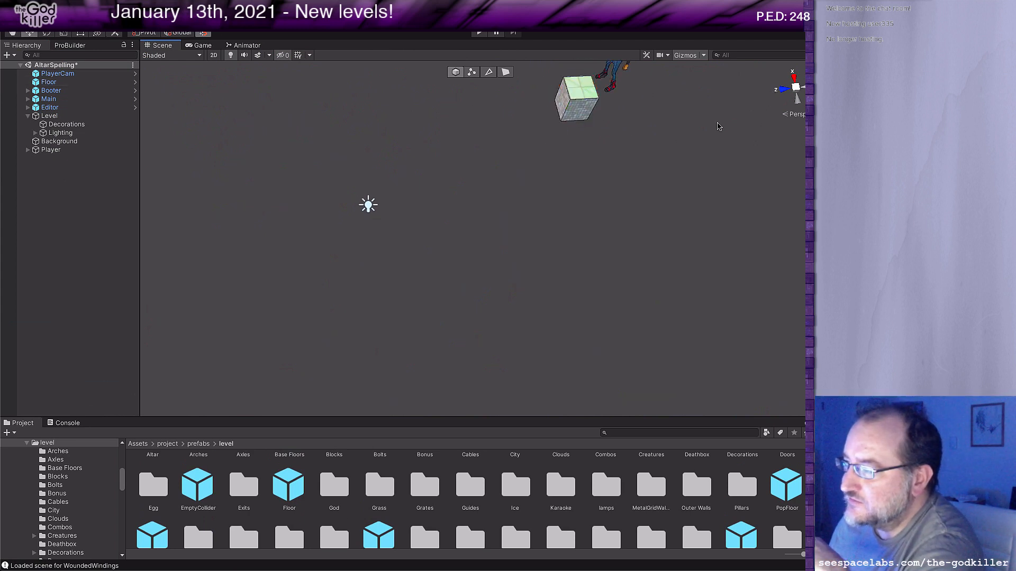
middle_click_drag(718, 124, 697, 157)
left_click(525, 208)
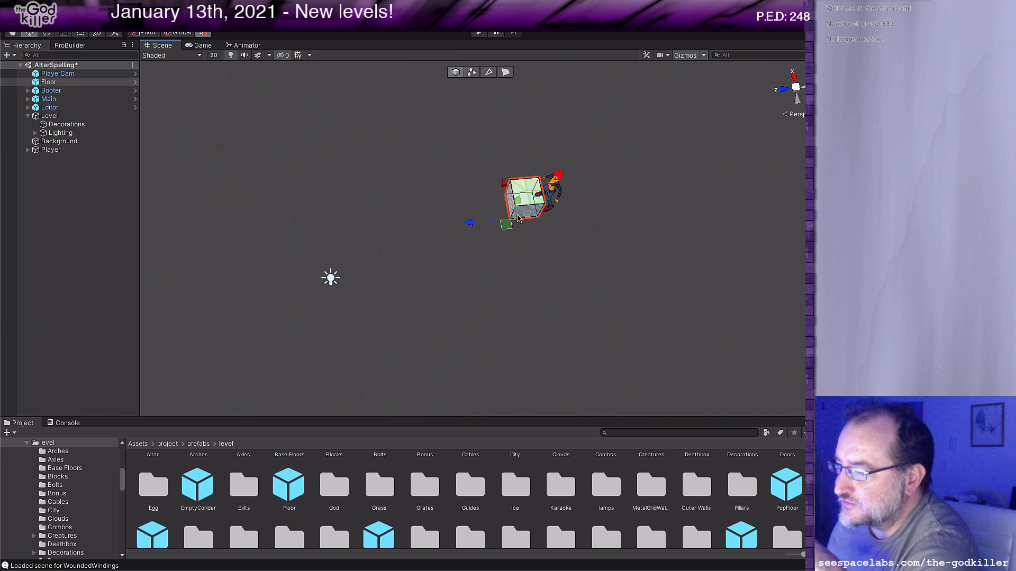
mouse_move(512, 222)
left_mouse_down()
mouse_move(517, 246)
mouse_move(531, 222)
left_mouse_up()
middle_click_drag(605, 144, 549, 206)
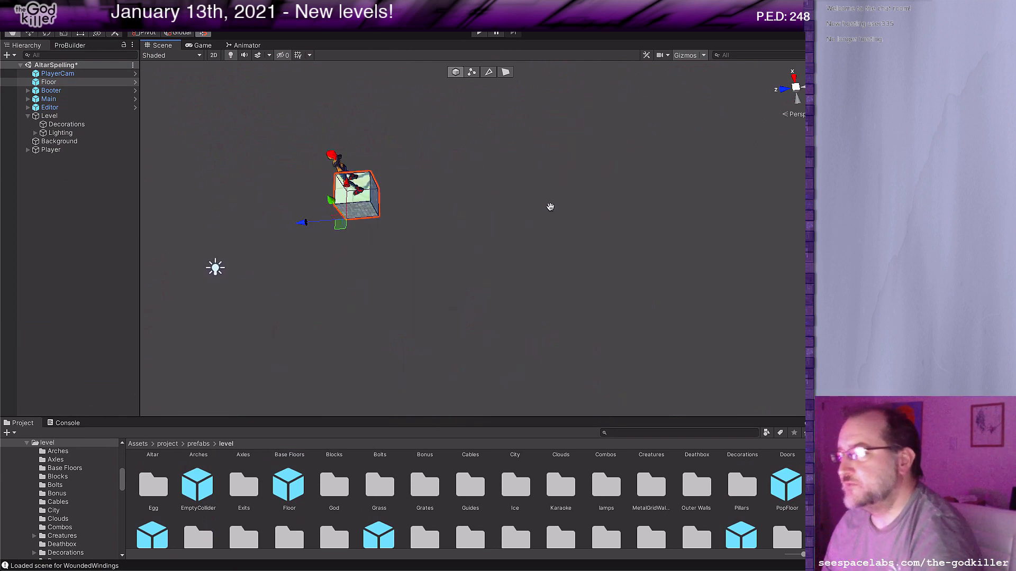
left_click(505, 72)
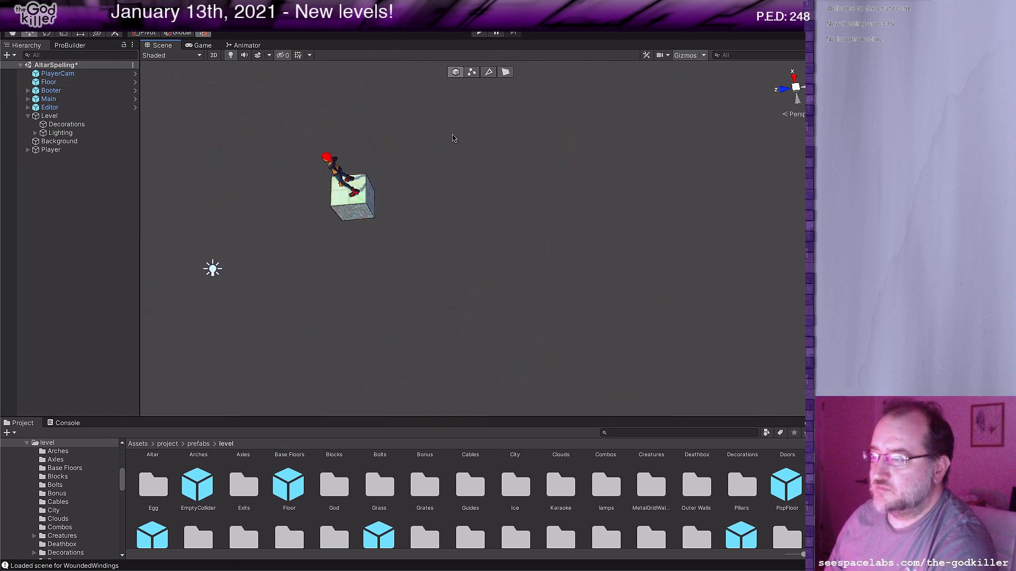
left_click(354, 212)
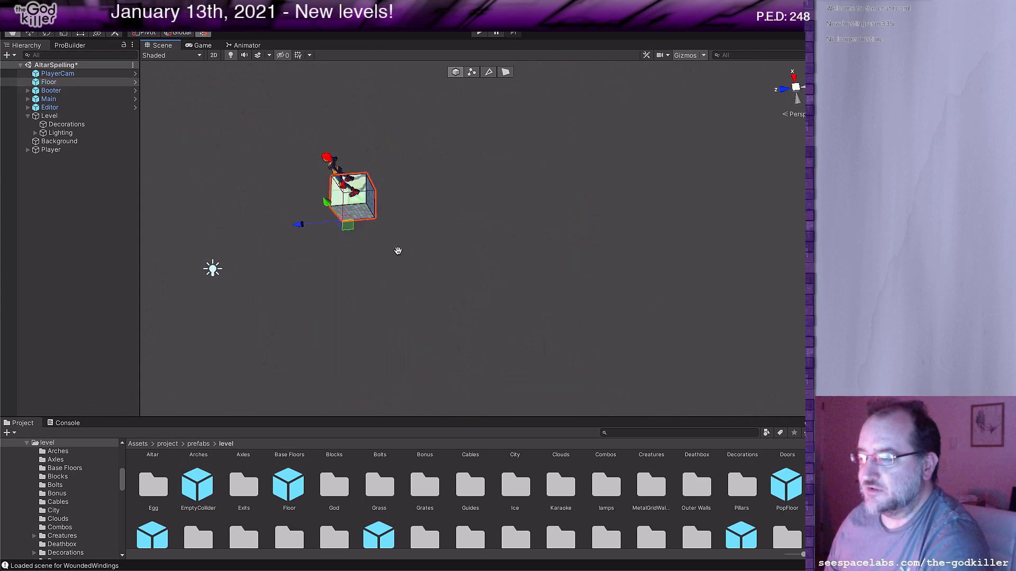
key("f")
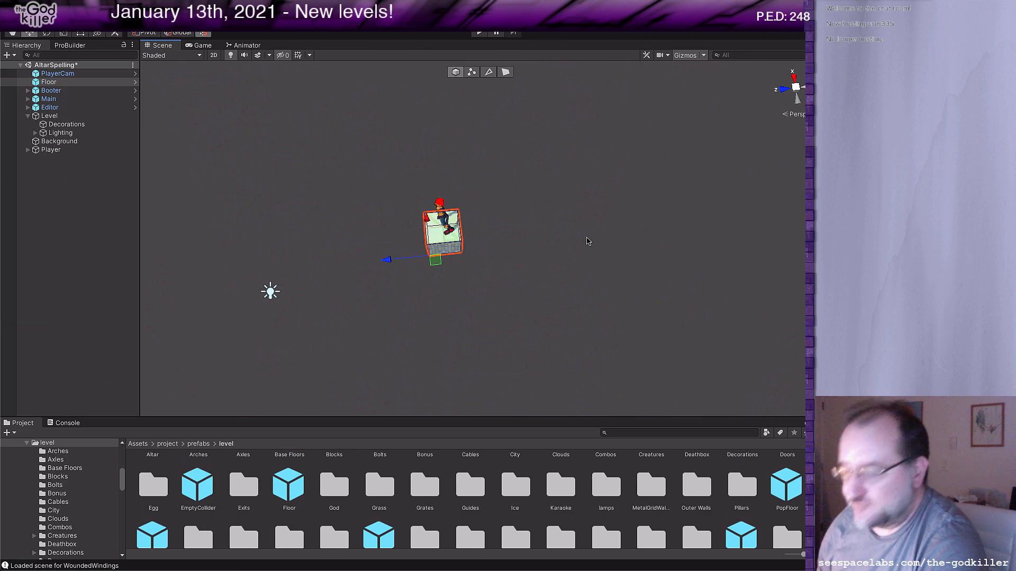
Switch to the Rider code editor and duplicate the "NEW LEVEL: The Hungry Altar" release note in BotheringMe.txt.
key("super+Tab")
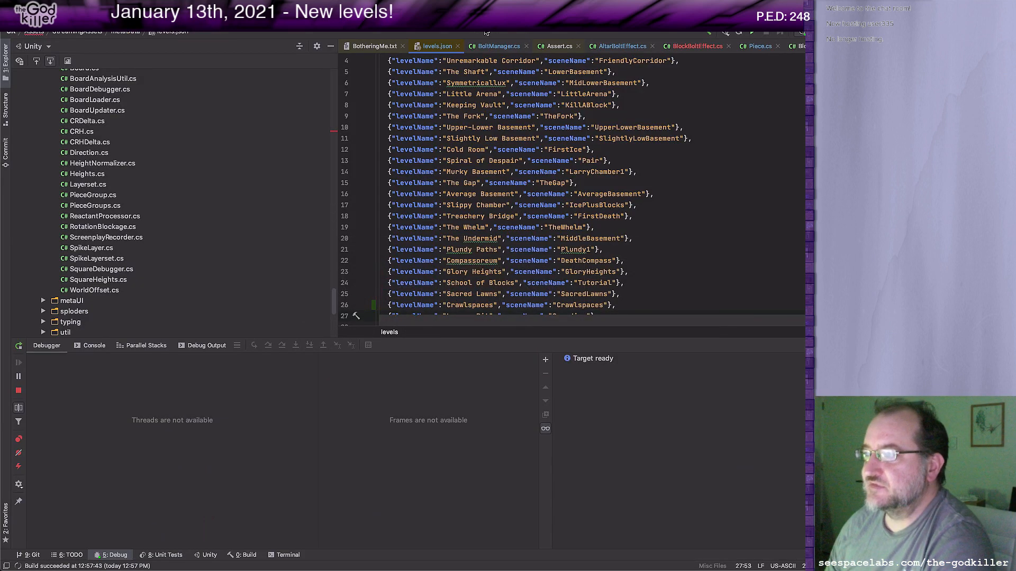
left_click(376, 46)
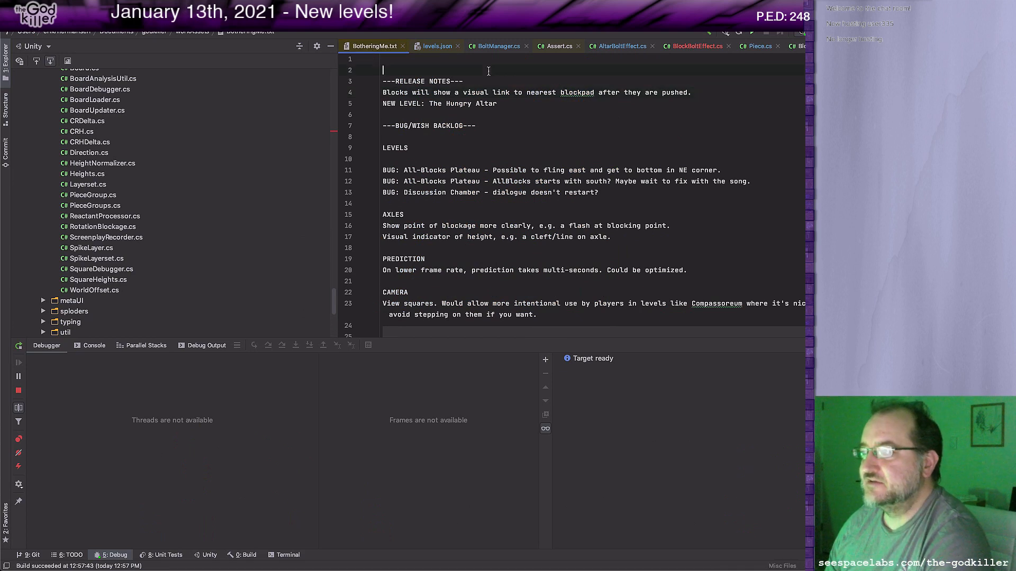
key("Down")
key("Down")
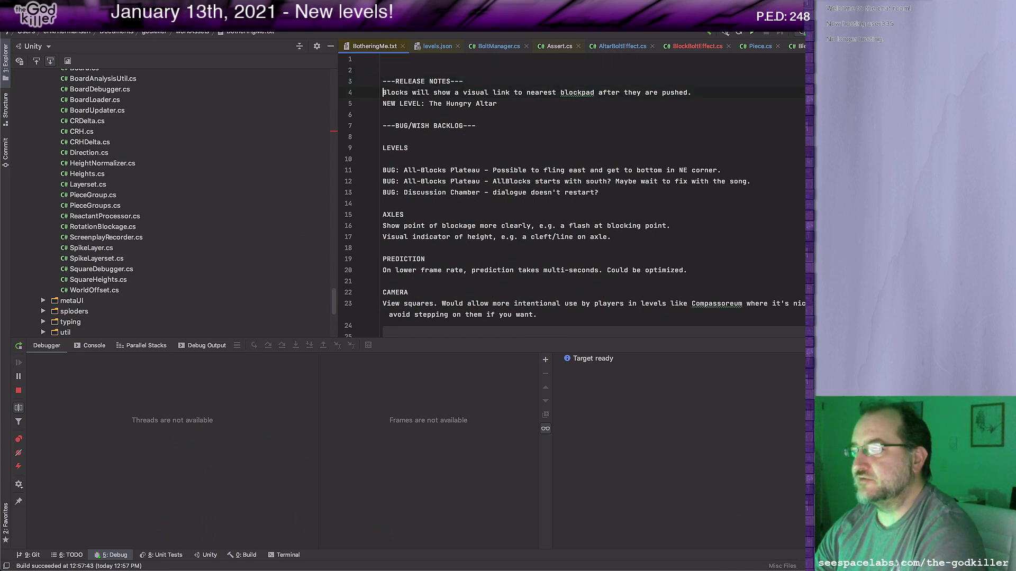
key("Down")
key("shift+End")
key("super+d")
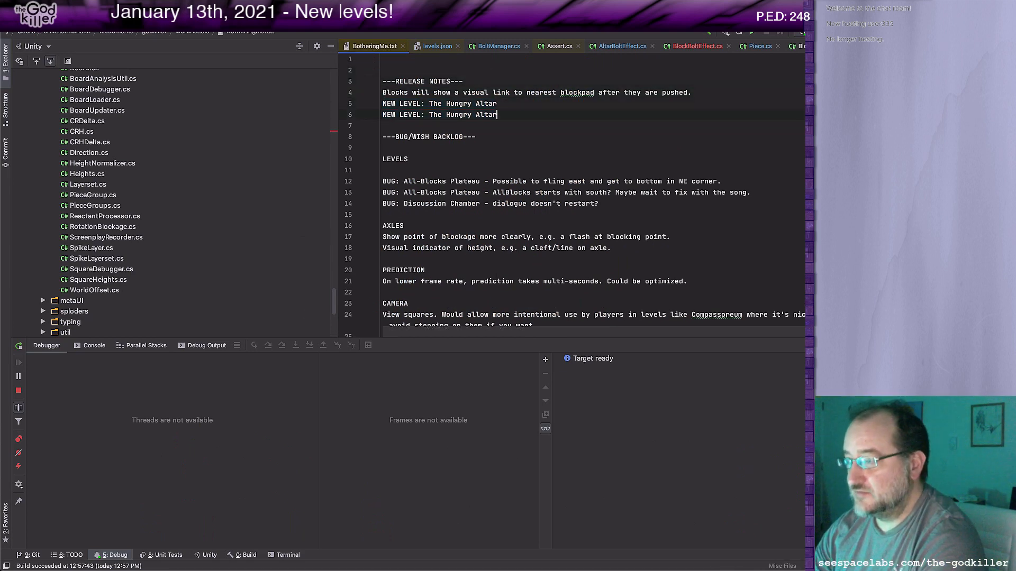
Change the level name in the duplicated release note so that it reads "NEW LEVEL: Crawlspaces".
key("shift+Left")
key("shift+Left")
key("shift+Left")
key("shift+Left")
key("shift+Left")
key("shift+Left")
key("shift+Left")
key("shift+Left")
key("shift+Left")
key("shift+Left")
key("shift+Left")
key("shift+Left")
key("shift+Left")
key("shift+Left")
key("shift+Left")
key("shift+Left")
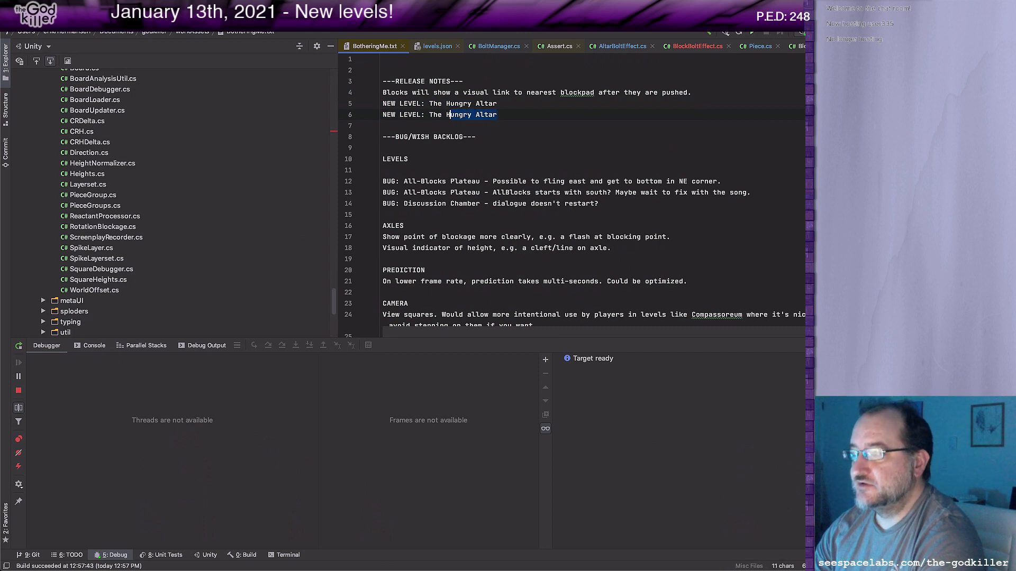
type("Crawl")
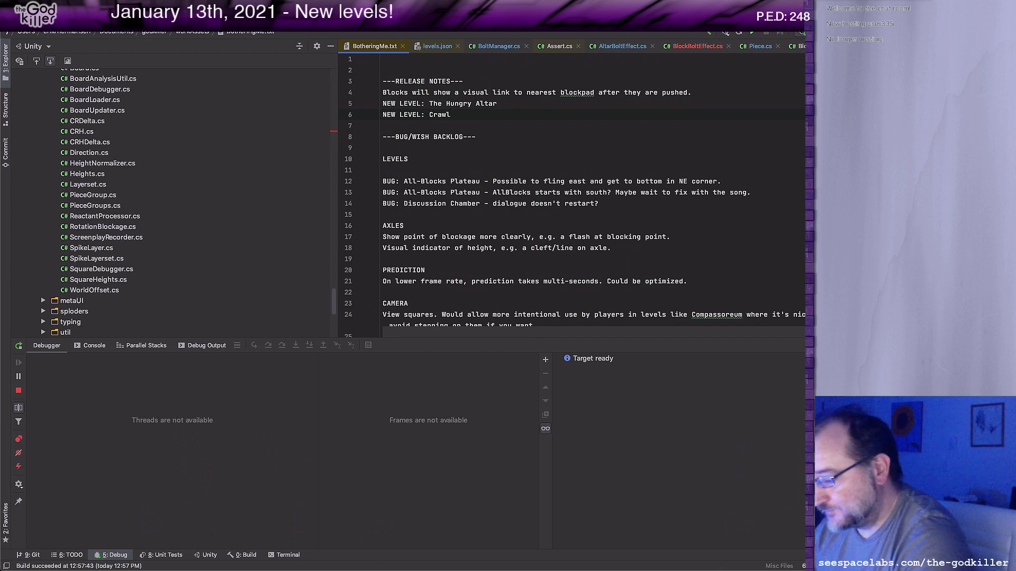
type("spaces")
Insert blank lines at the start of BotheringMe.txt and write "Spell words by removing specific letters." on the first line.
key("Up")
key("Up")
key("Up")
key("Up")
key("Up")
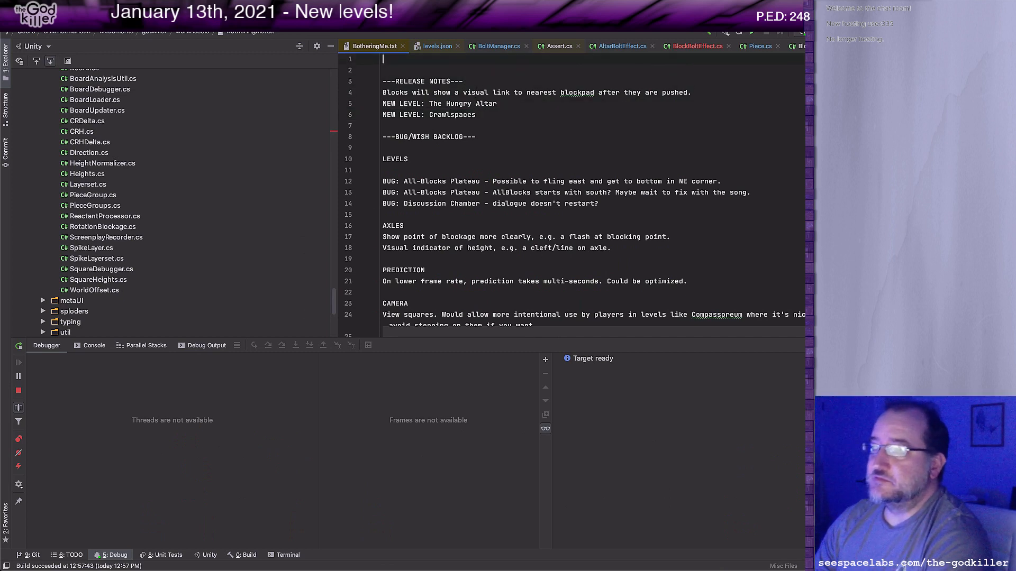
key("Return")
key("Up")
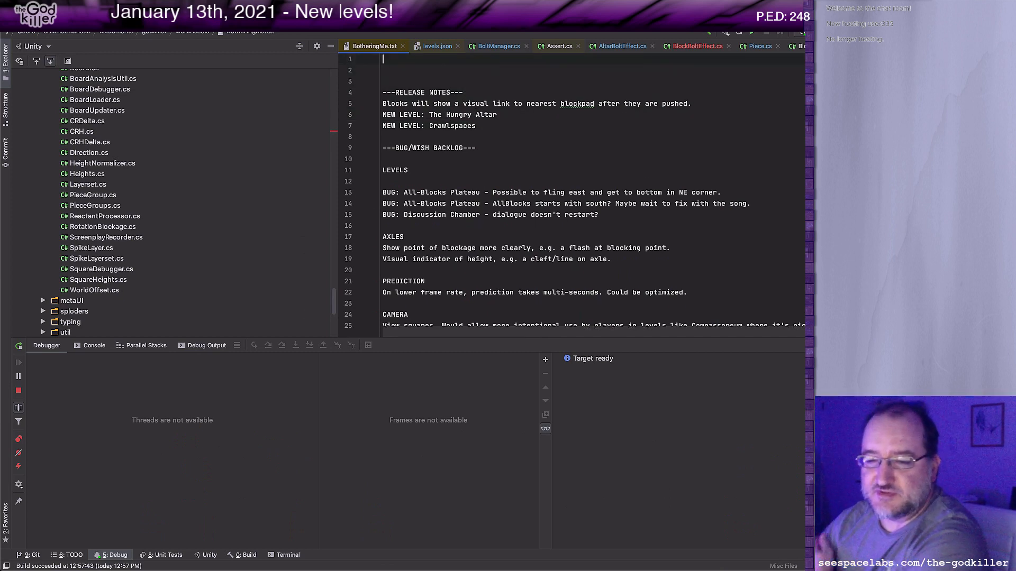
key("Return")
key("Up")
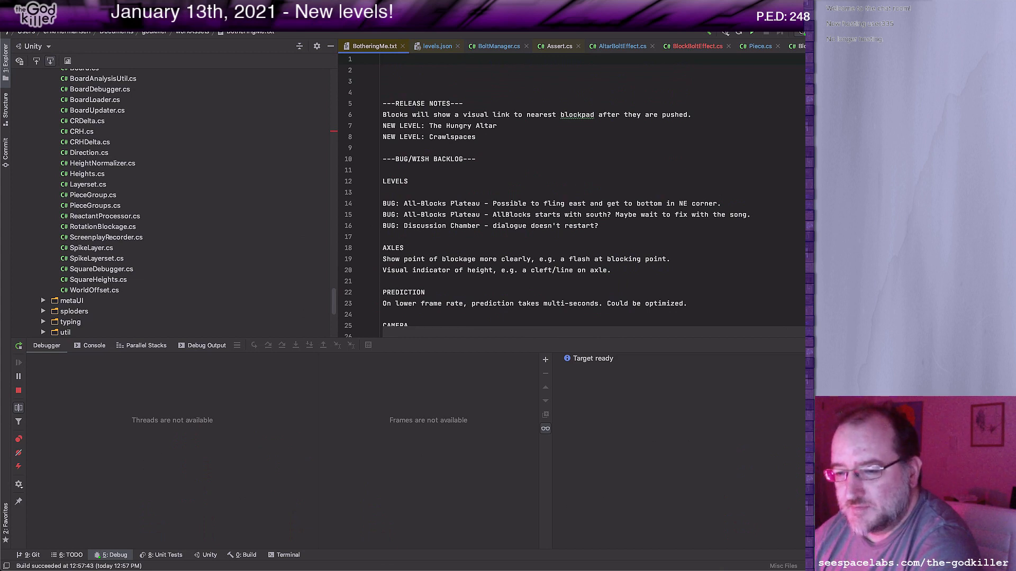
type("Sp")
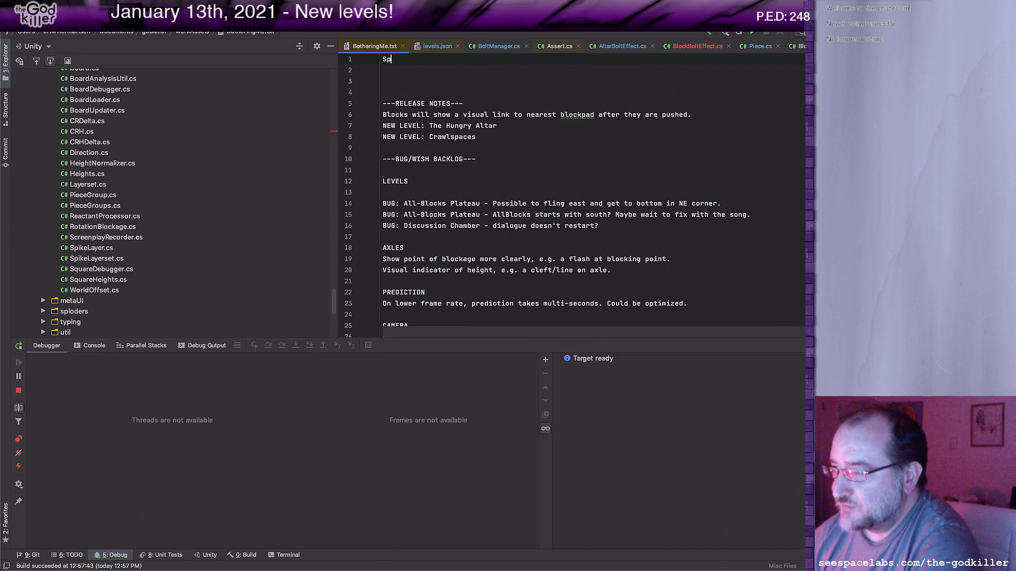
type("ell w")
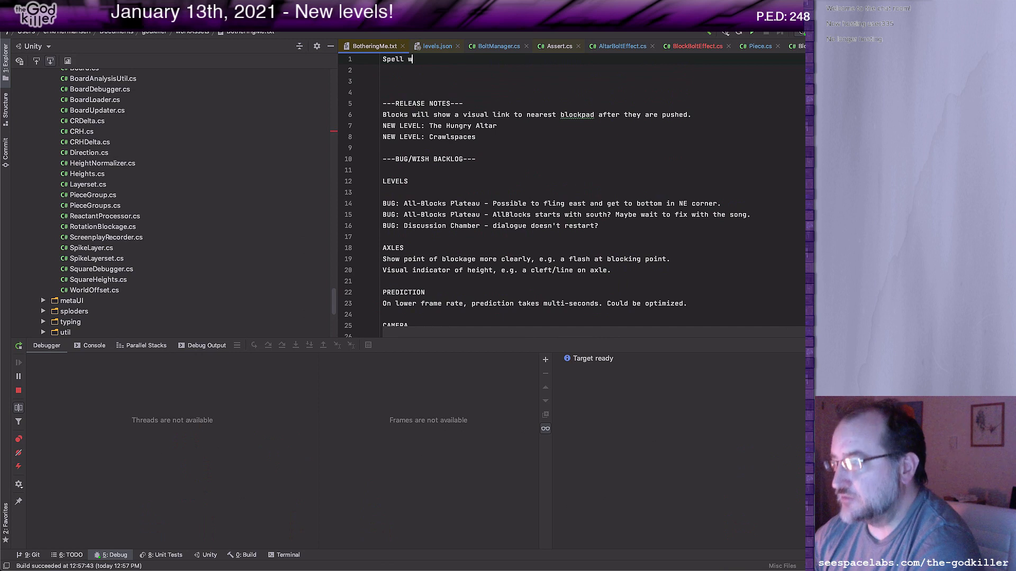
type("ords by removing ")
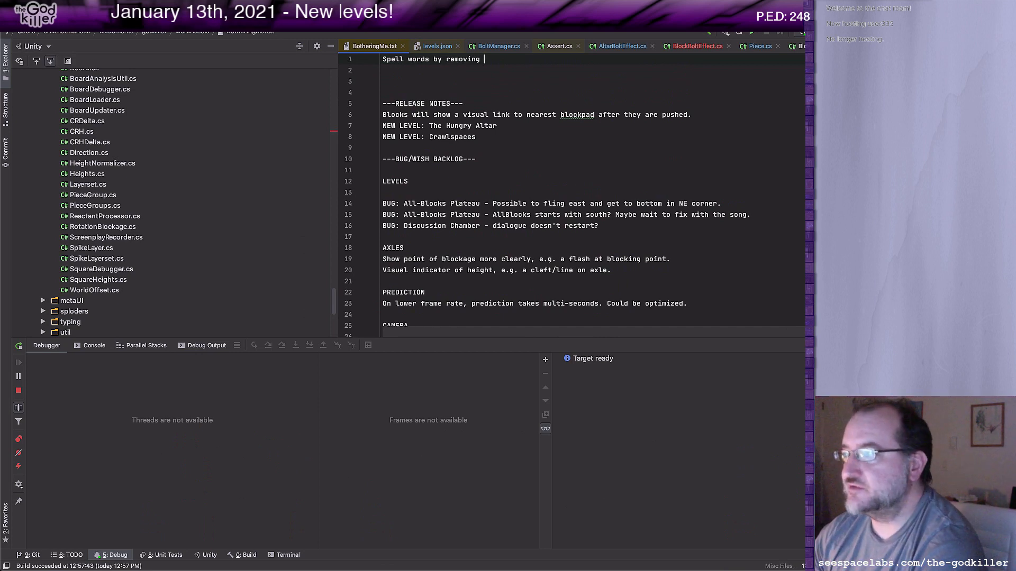
type("specific letters.")
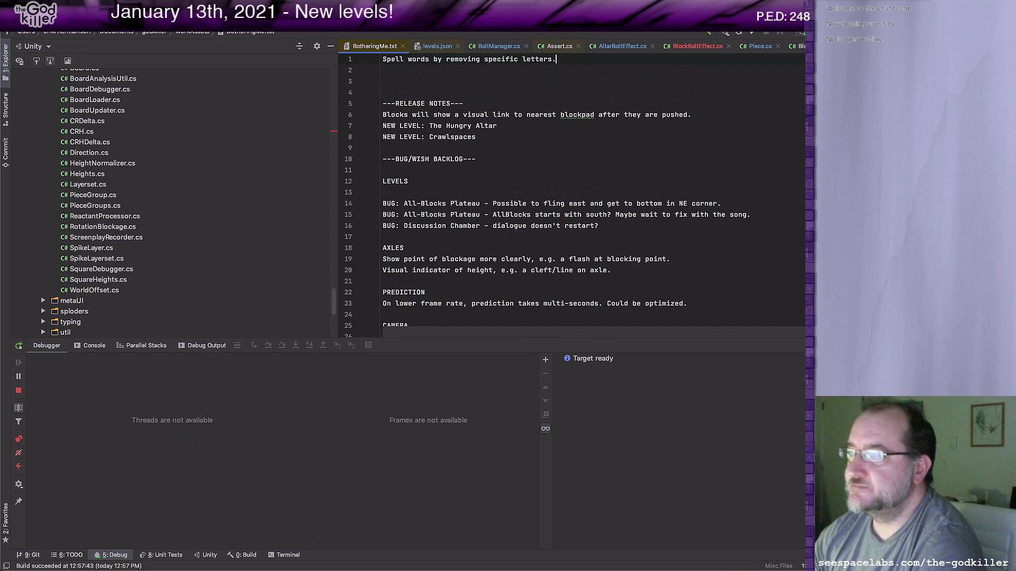
Add "Can't push blocks directly." as the second design note.
key("Return")
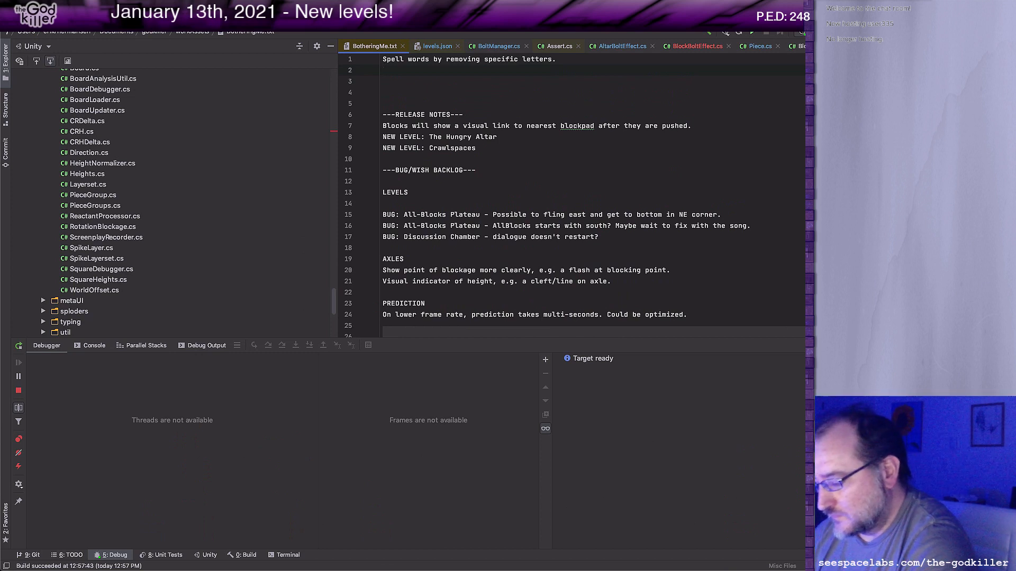
type("Can't mo")
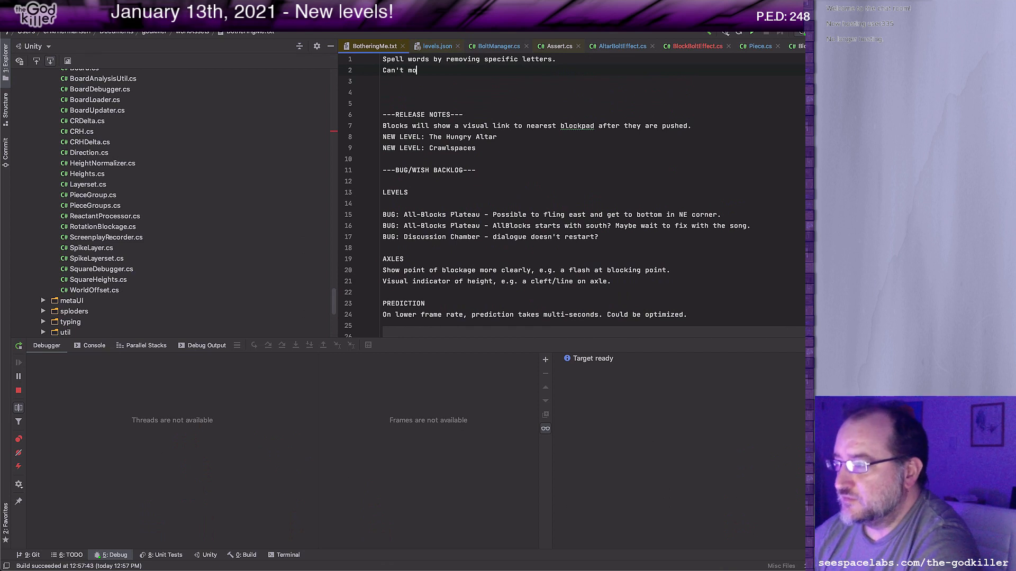
type("ve")
key("BackSpace")
key("BackSpace")
key("BackSpace")
key("BackSpace")
type("p")
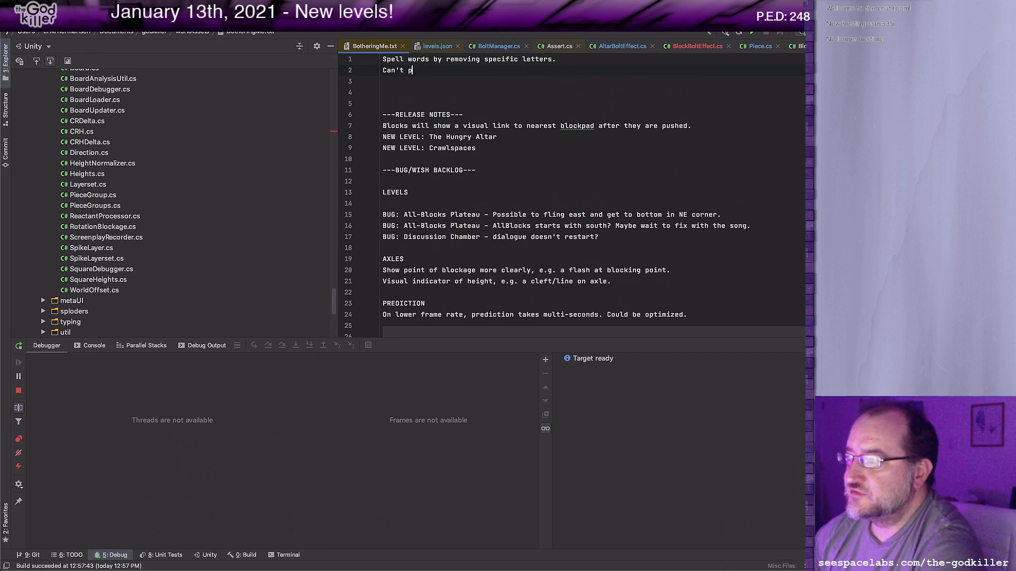
type("ush blocks.")
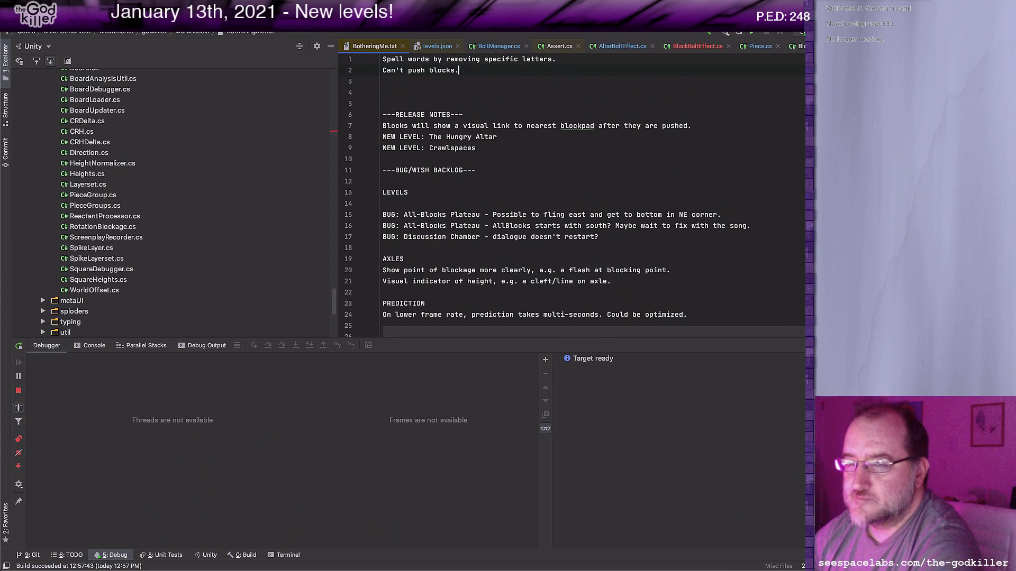
key("BackSpace")
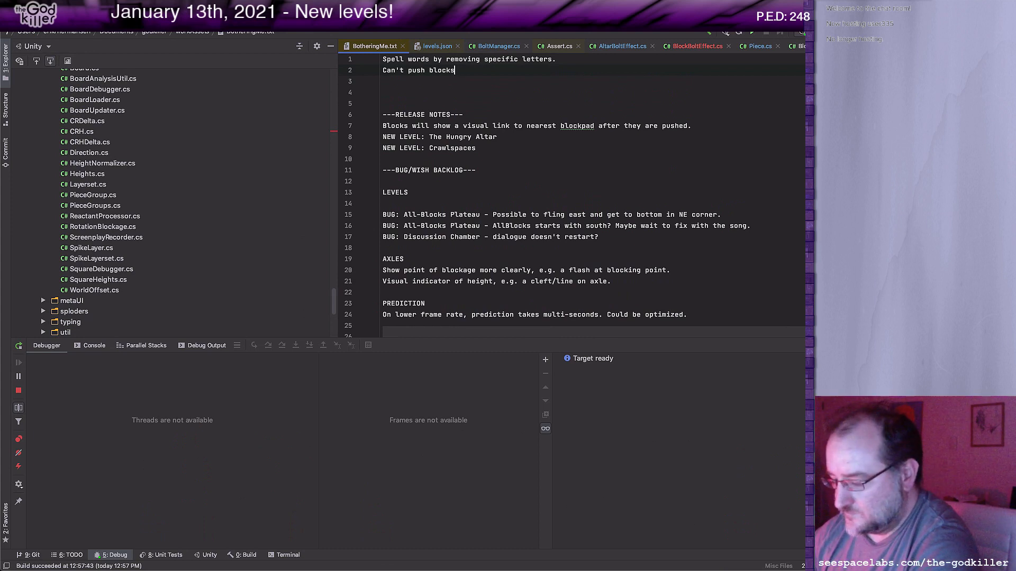
type("directly.")
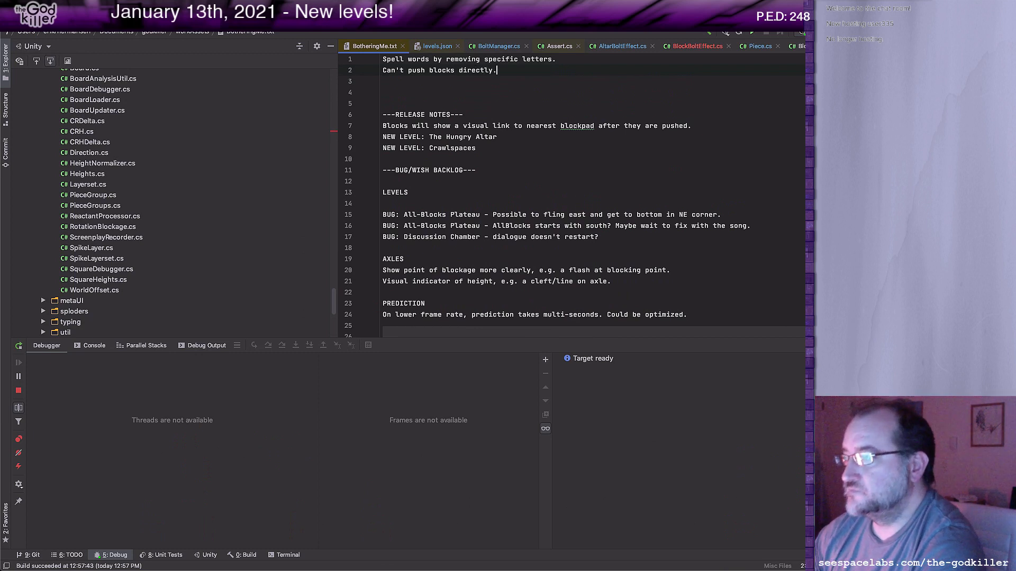
Add "Can get blocks back at top." as the third design note.
key("Return")
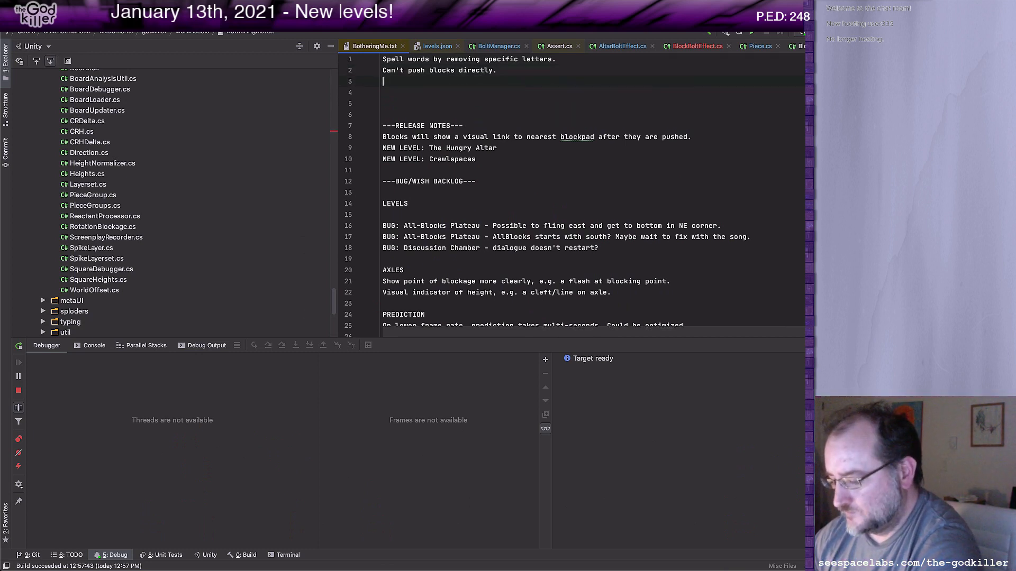
type("Can")
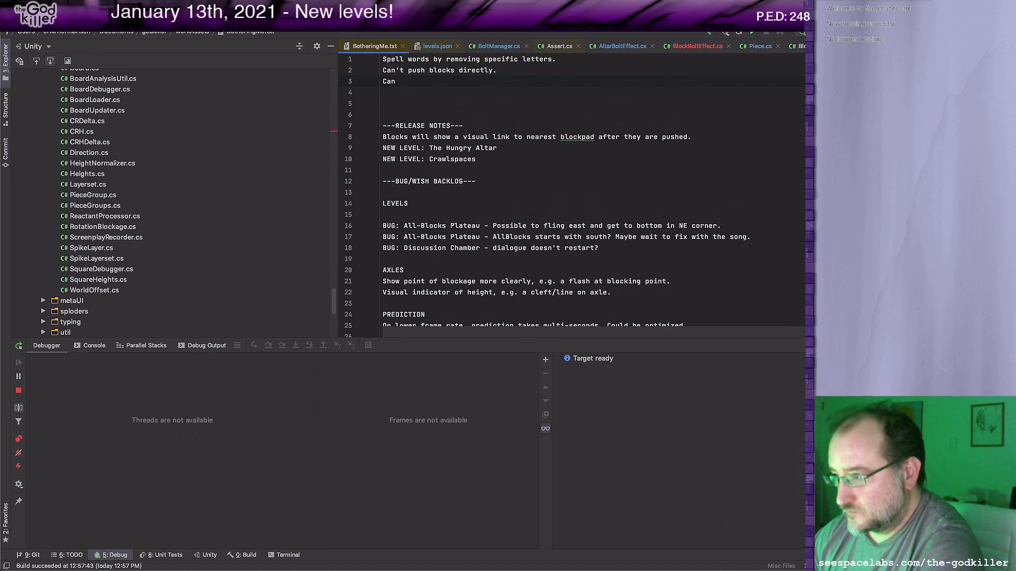
type("get blocks ")
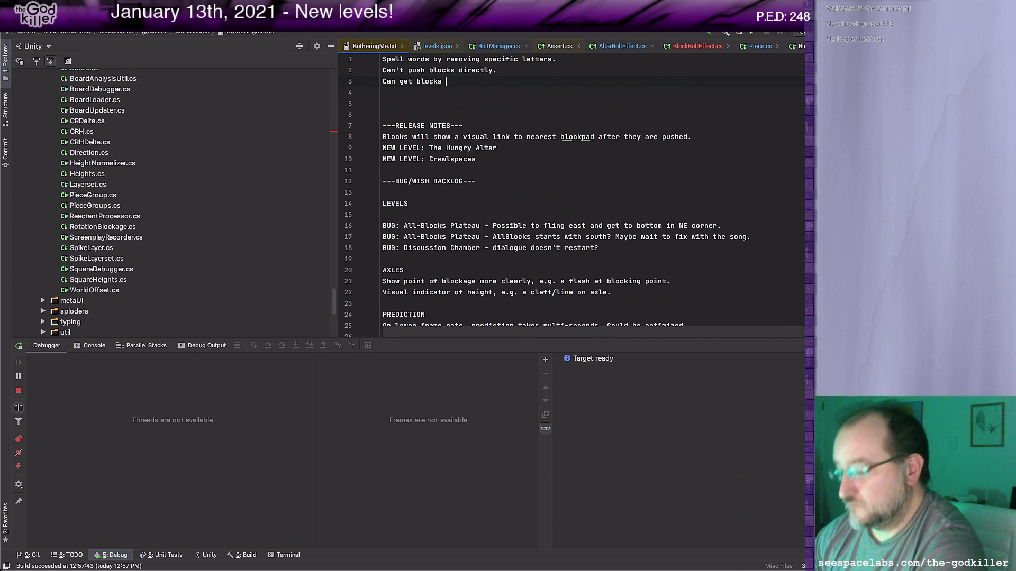
type("ba")
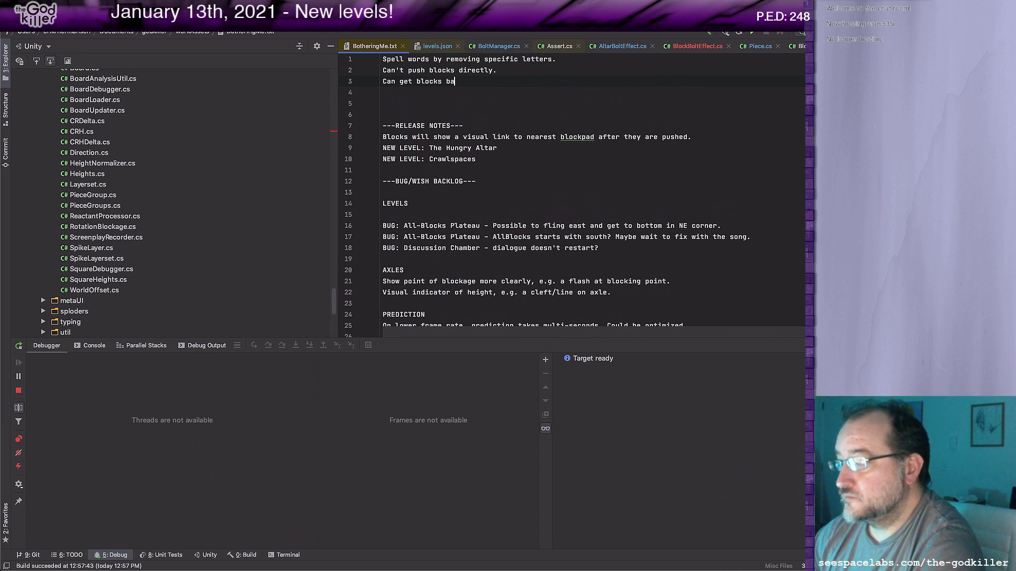
type("ck at top")
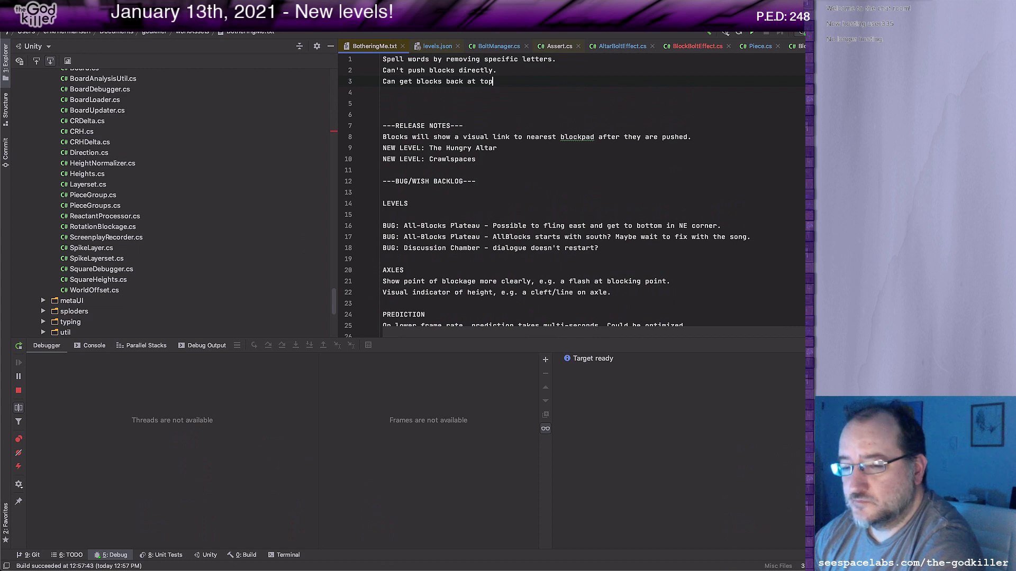
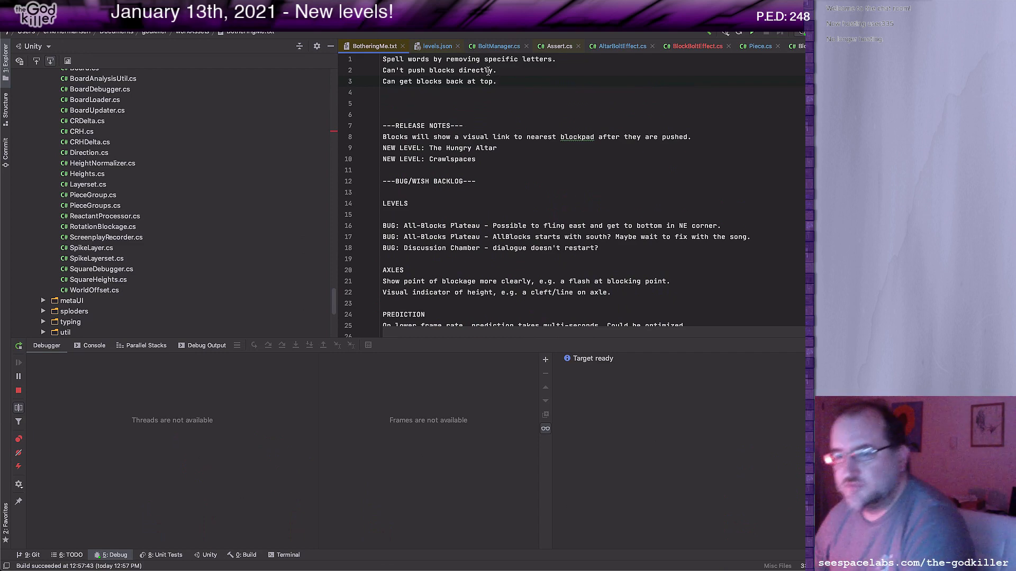
Switch to Unity and, in face selection mode, pull one end face of the Floor block outward to lengthen it into a strip.
key("super+Tab")
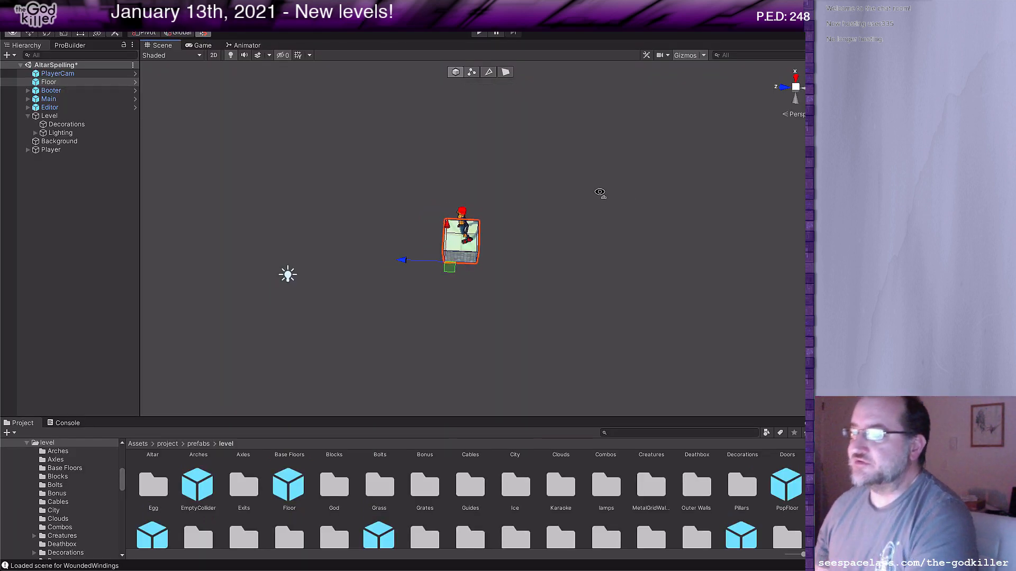
left_click_drag(600, 193, 558, 227, "alt")
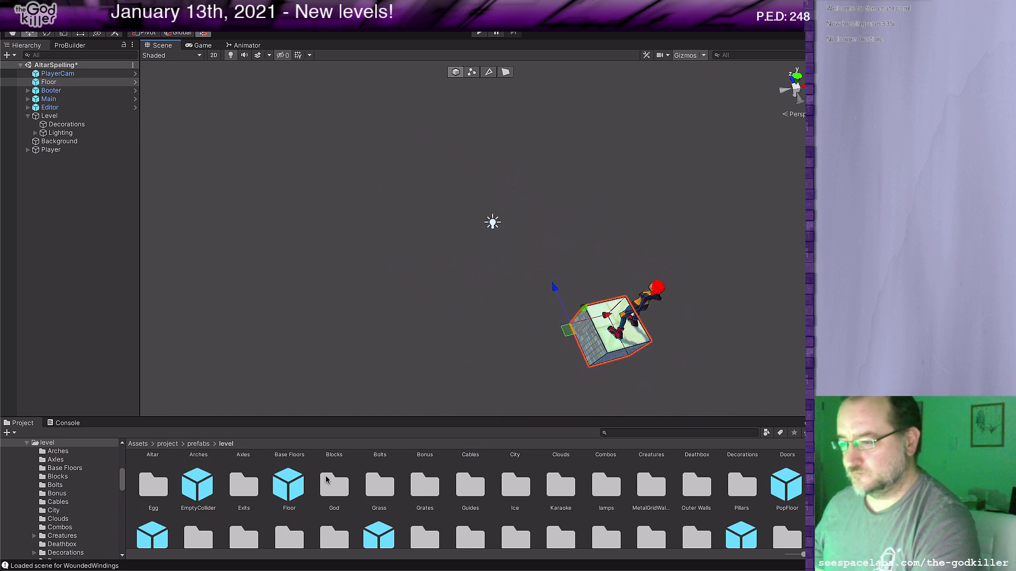
scroll(374, 479, "down", 1)
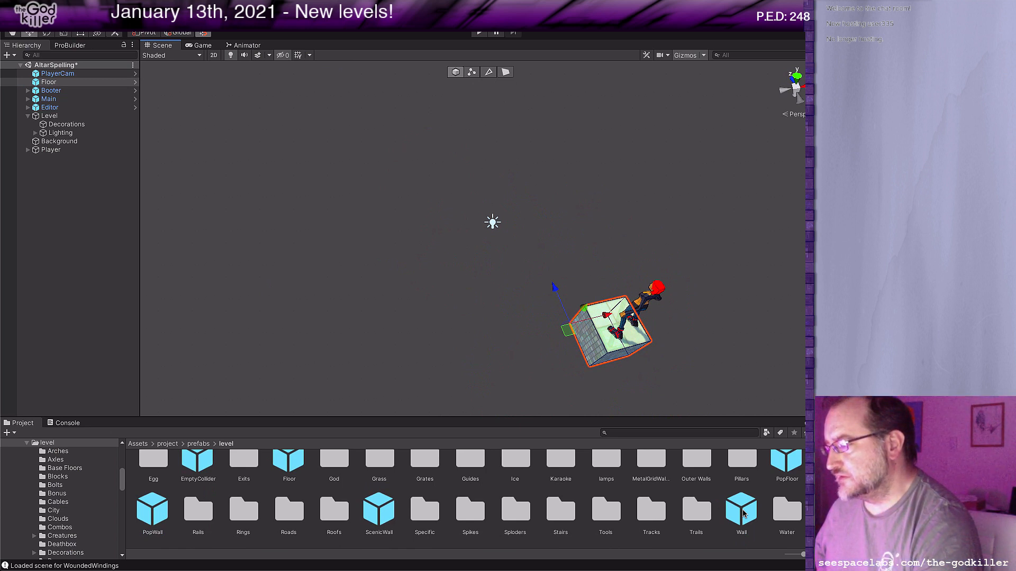
left_click(505, 72)
left_click(576, 326)
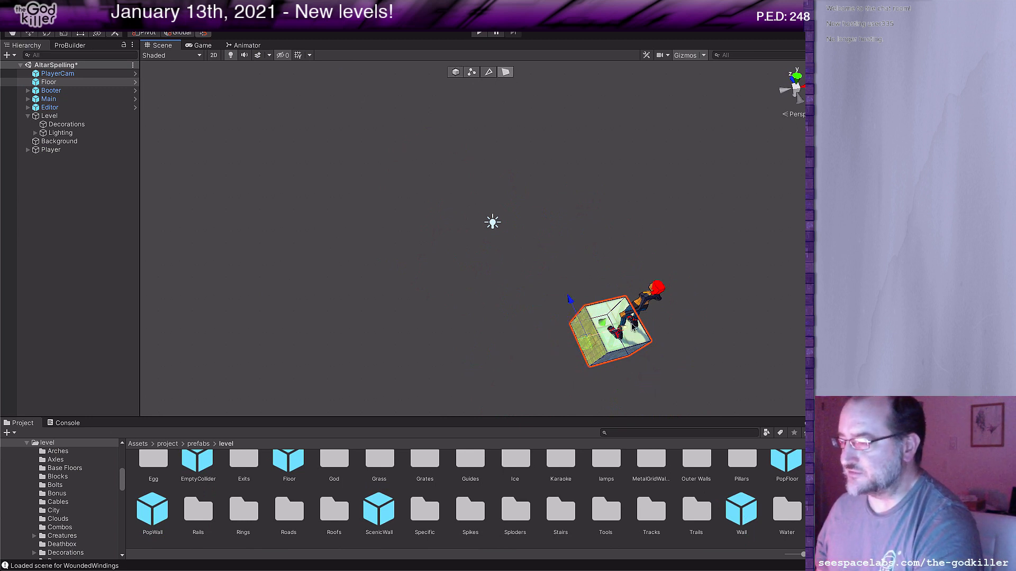
left_click_drag(618, 328, 539, 346)
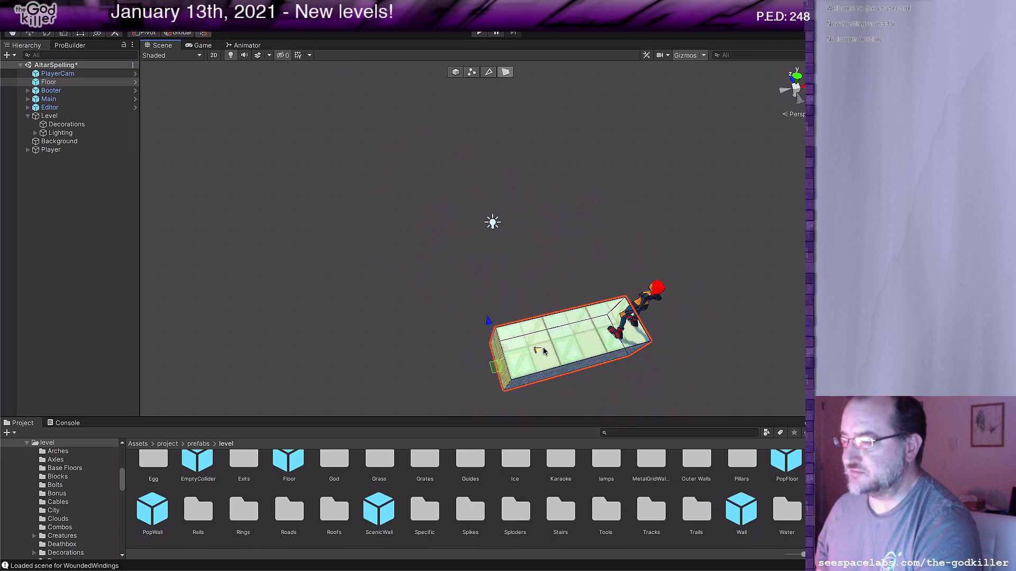
Pull the Floor's opposite end face outward so the strip extends past the player on both sides.
scroll(545, 347, "down", 3)
middle_click_drag(561, 346, 485, 337)
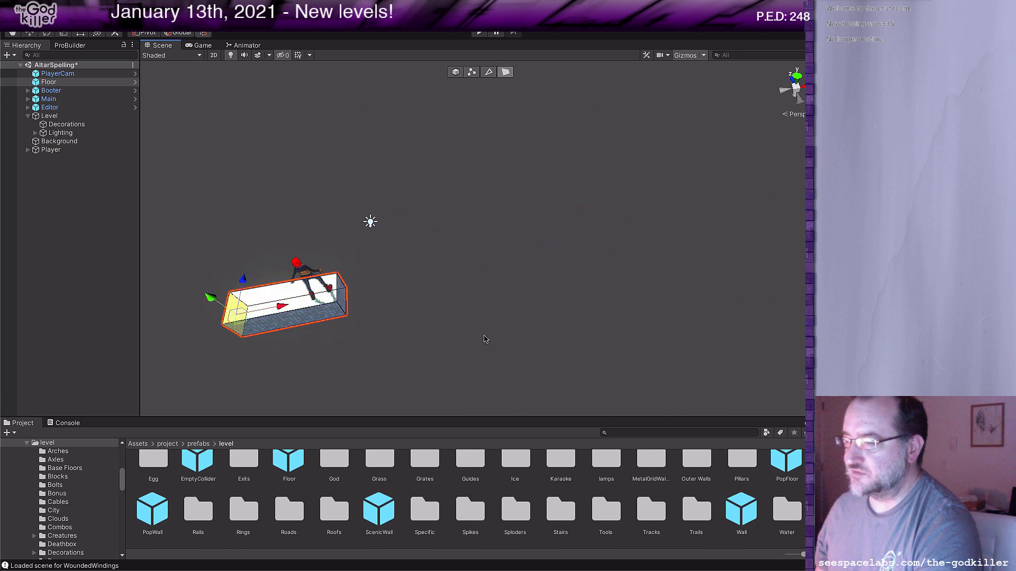
left_click(340, 297)
left_click_drag(382, 287, 483, 279)
Widen the strip into a large platform by pulling the Floor's long side face away from the player.
middle_click_drag(392, 342, 433, 324)
left_click_drag(433, 324, 467, 331, "alt")
middle_click_drag(467, 330, 502, 336)
left_click(575, 344)
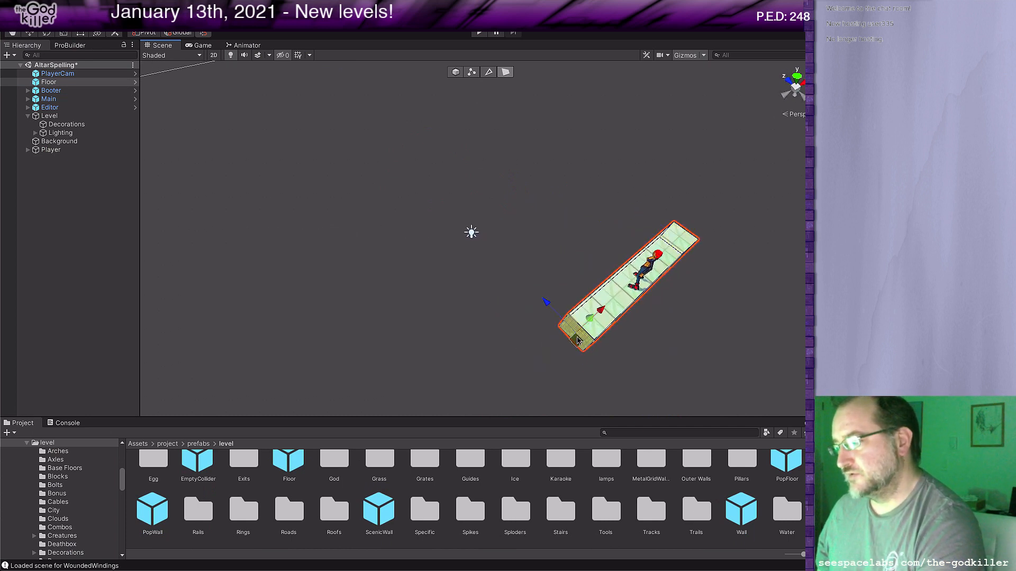
left_click_drag(476, 306, 562, 304, "alt")
left_click(573, 287)
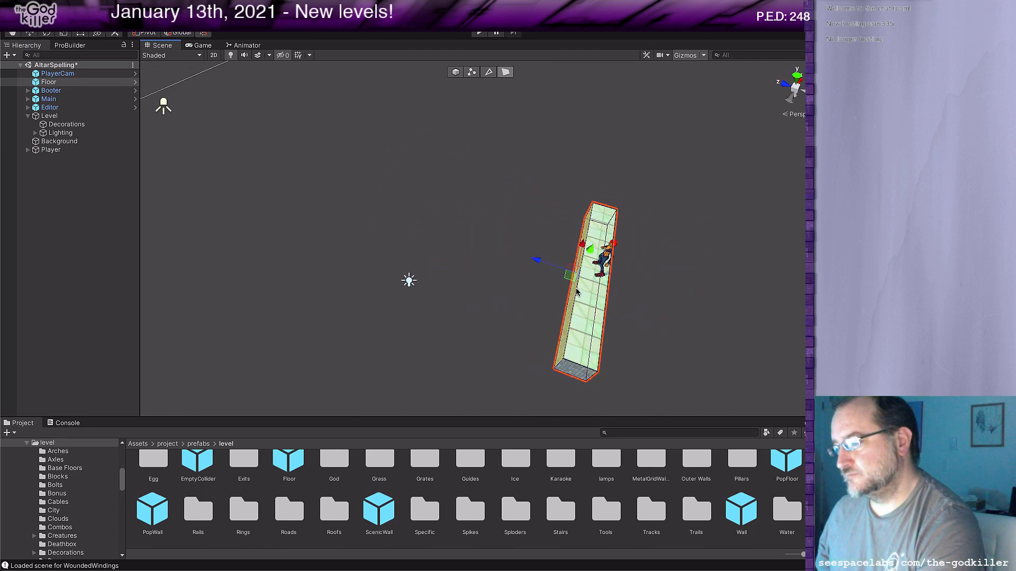
left_click_drag(548, 271, 275, 175)
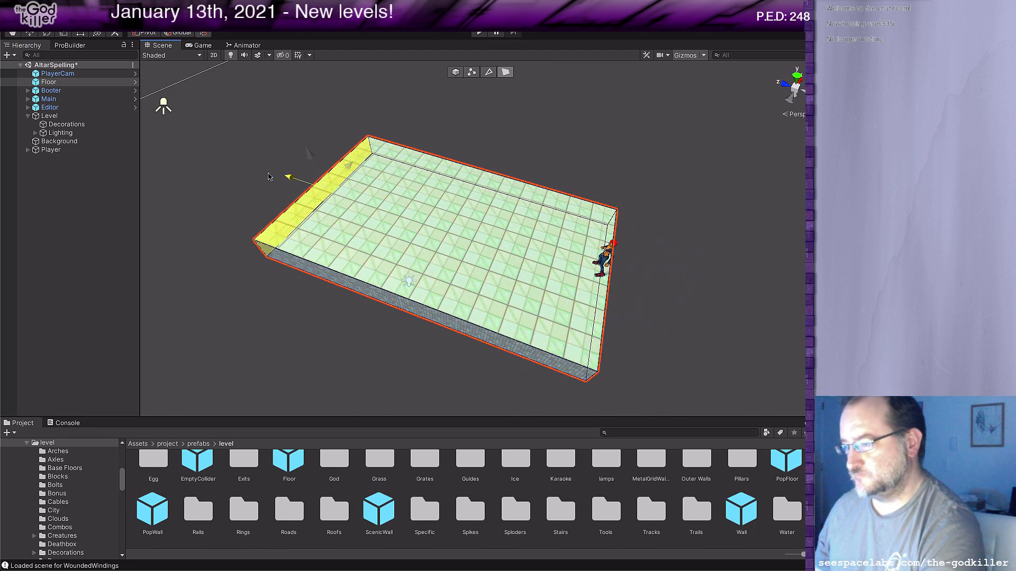
Enlarge the platform further by pulling one side face adjoining the player's edge outward.
left_click_drag(339, 193, 444, 242, "alt")
middle_click_drag(443, 242, 449, 235)
left_click(449, 234)
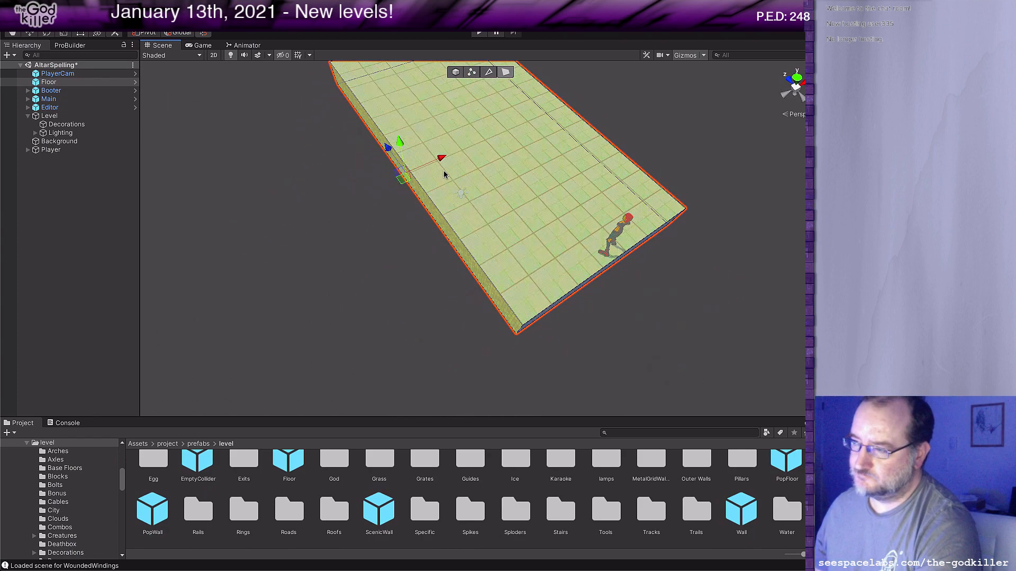
left_click_drag(439, 159, 367, 202)
Pull the platform's opposite side face outward as well, extending the floor on the player's other side.
left_click_drag(510, 172, 433, 199, "alt")
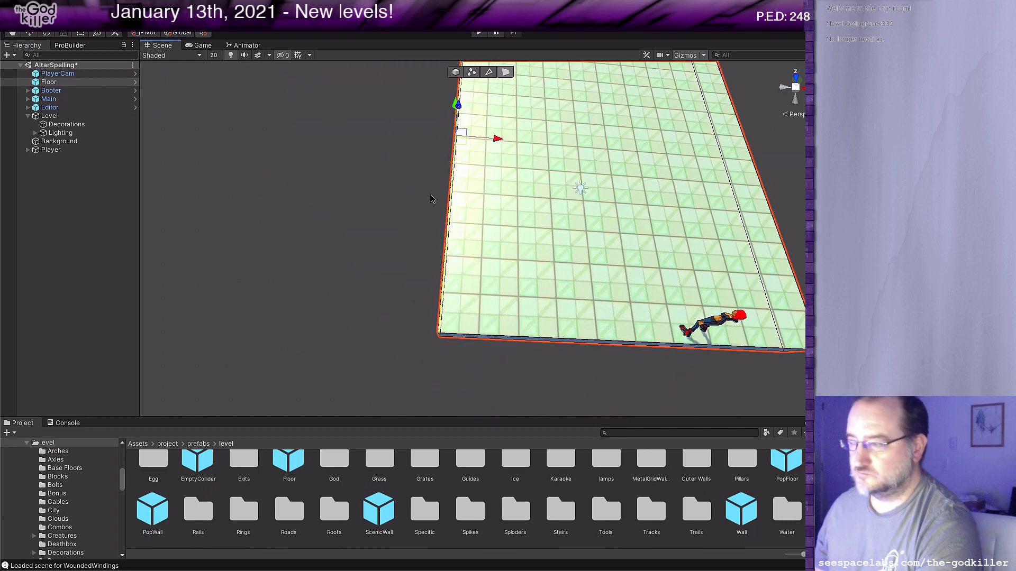
middle_click_drag(476, 206, 362, 199)
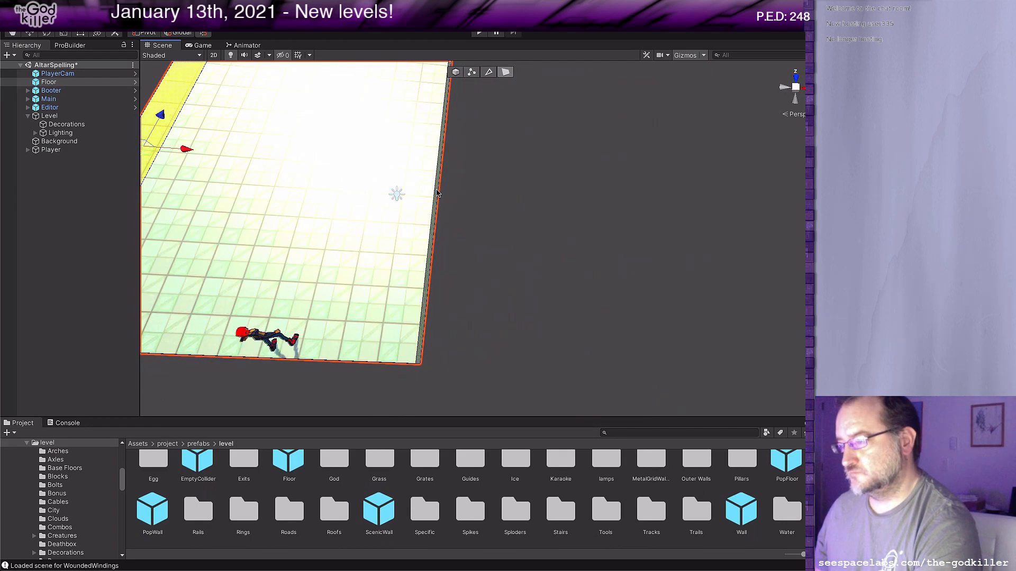
left_click(437, 191)
left_click_drag(479, 171, 563, 174)
scroll(446, 182, "down", 3)
middle_click_drag(447, 182, 475, 212)
right_click_drag(475, 211, 530, 206)
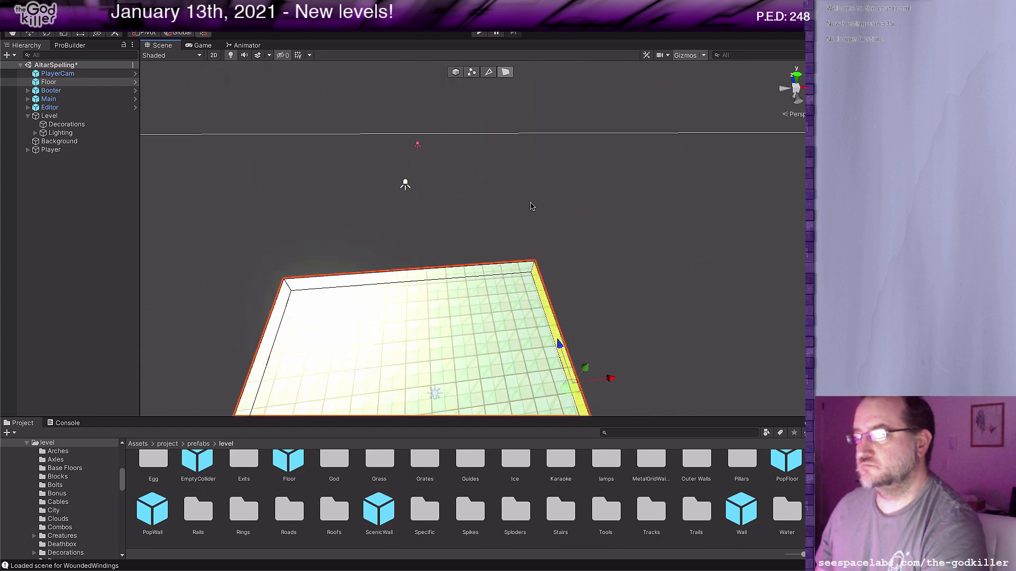
Add a Wall prefab block to the scene above the middle of the large tiled floor.
middle_click_drag(531, 206, 564, 130)
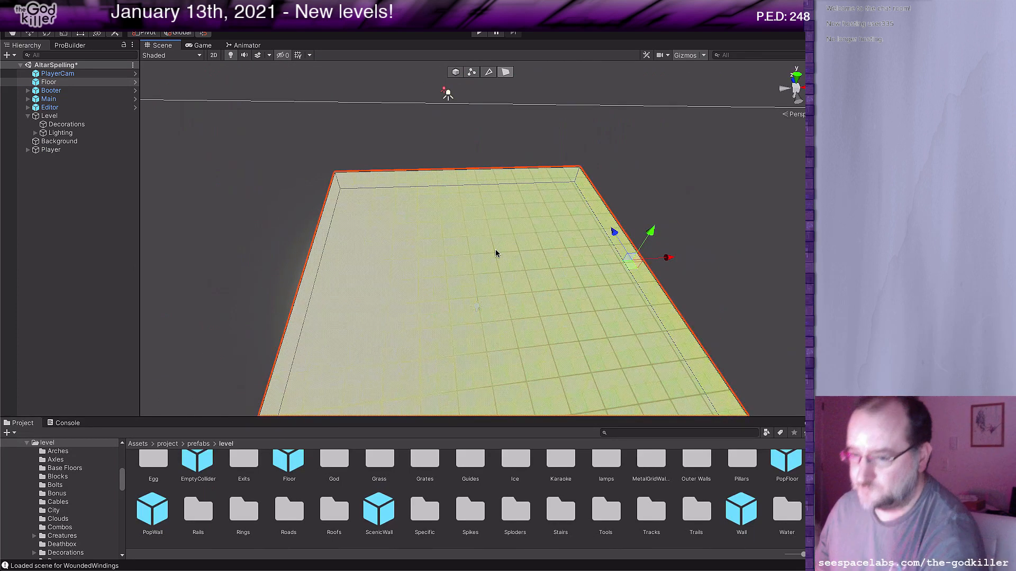
middle_click_drag(499, 229, 522, 247)
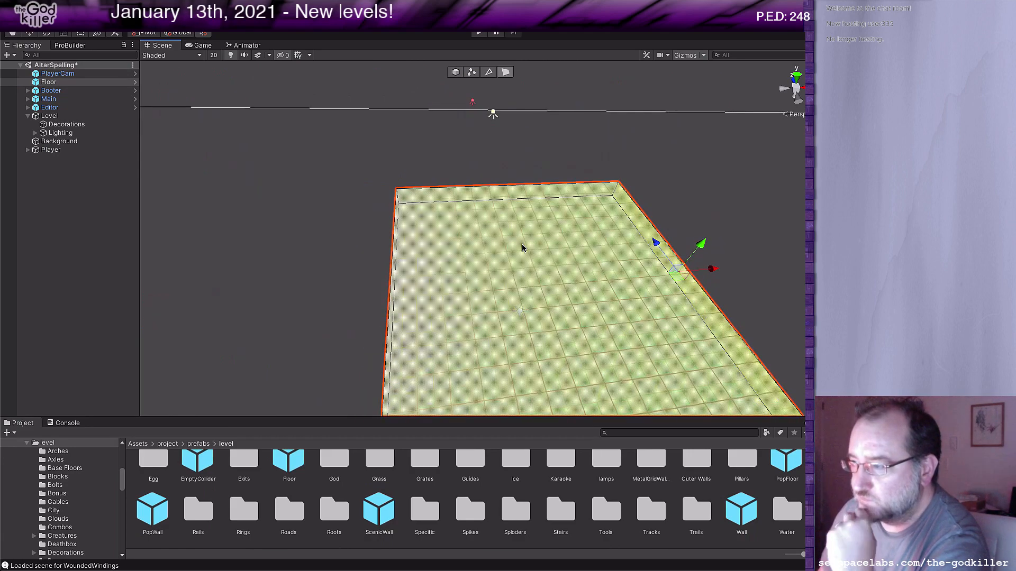
middle_click_drag(520, 289, 510, 256)
scroll(510, 256, "down", 3)
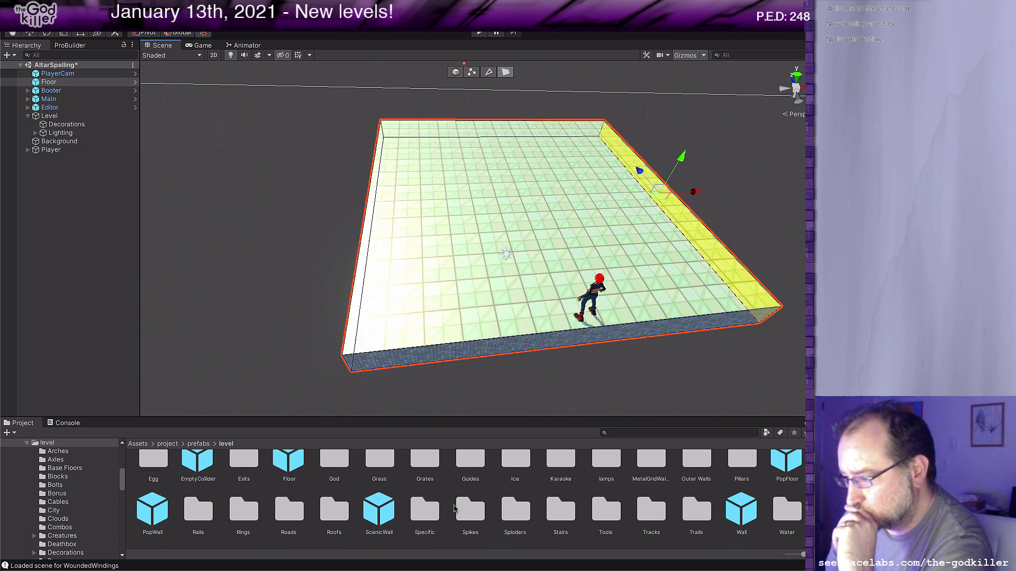
left_click(743, 519)
left_click_drag(743, 519, 510, 209)
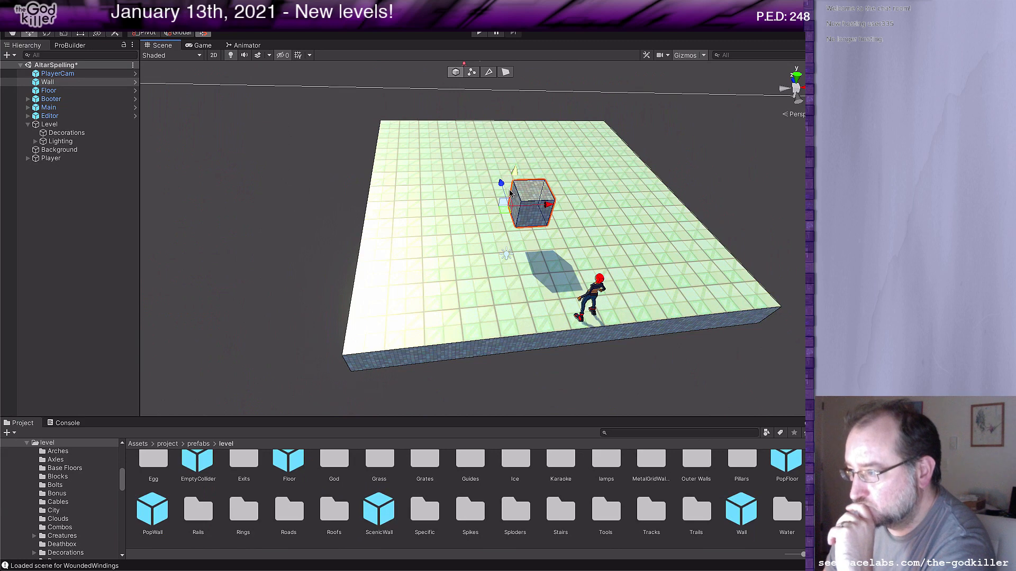
Reposition the wall block and lower it onto the surface of the tiled floor near its middle.
left_click_drag(503, 202, 514, 161)
middle_click_drag(514, 161, 529, 211)
scroll(520, 290, "up", 3)
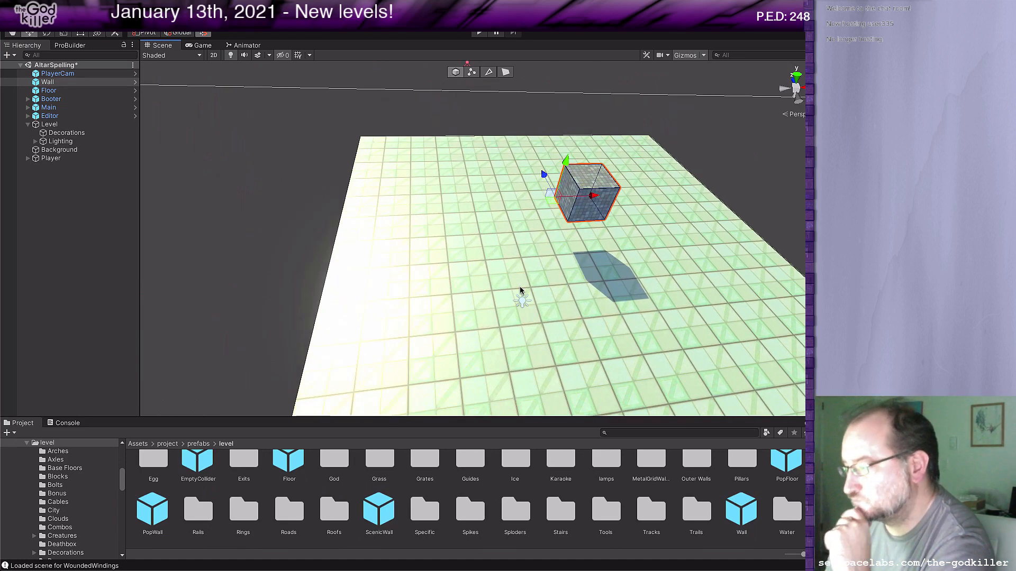
middle_click_drag(567, 238, 566, 249)
left_click_drag(565, 173, 545, 212)
middle_click_drag(592, 272, 578, 285)
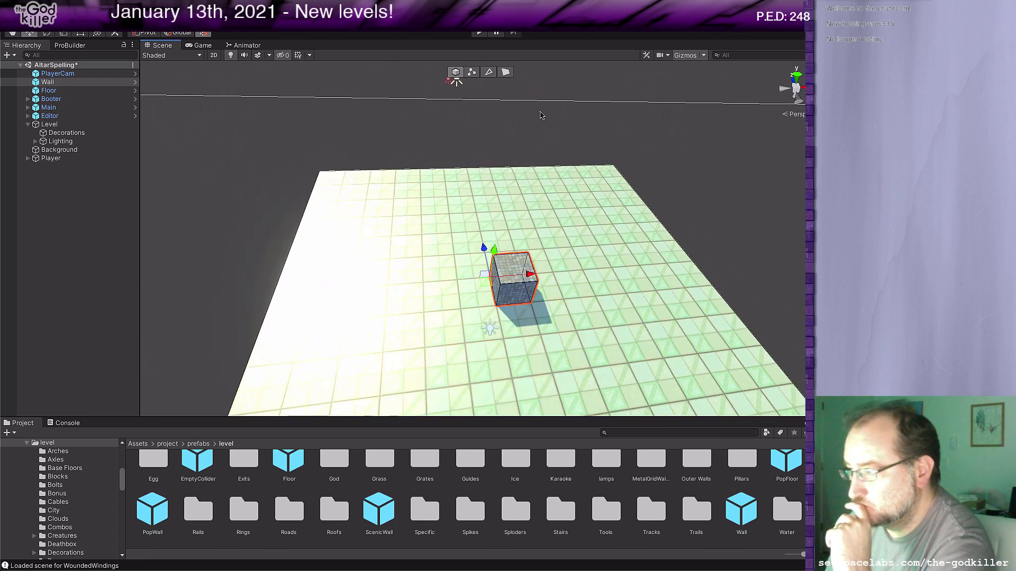
Raise the top face of the wall block to turn it into a tall pillar.
left_click(505, 72)
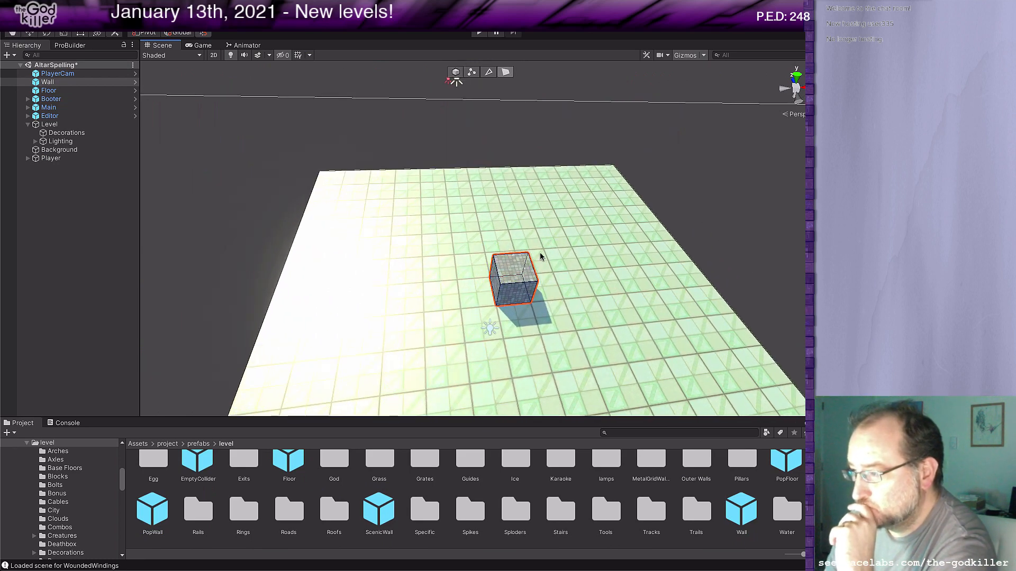
left_click(516, 267)
left_click_drag(523, 242, 544, 180)
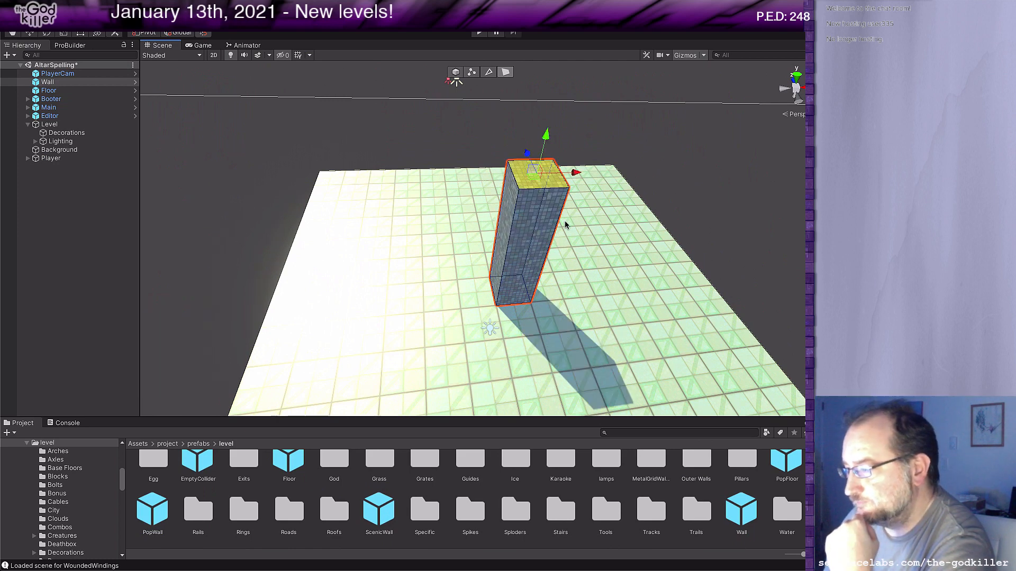
middle_click_drag(556, 275, 573, 223)
middle_click_drag(601, 146, 613, 167)
left_click_drag(622, 168, 613, 216)
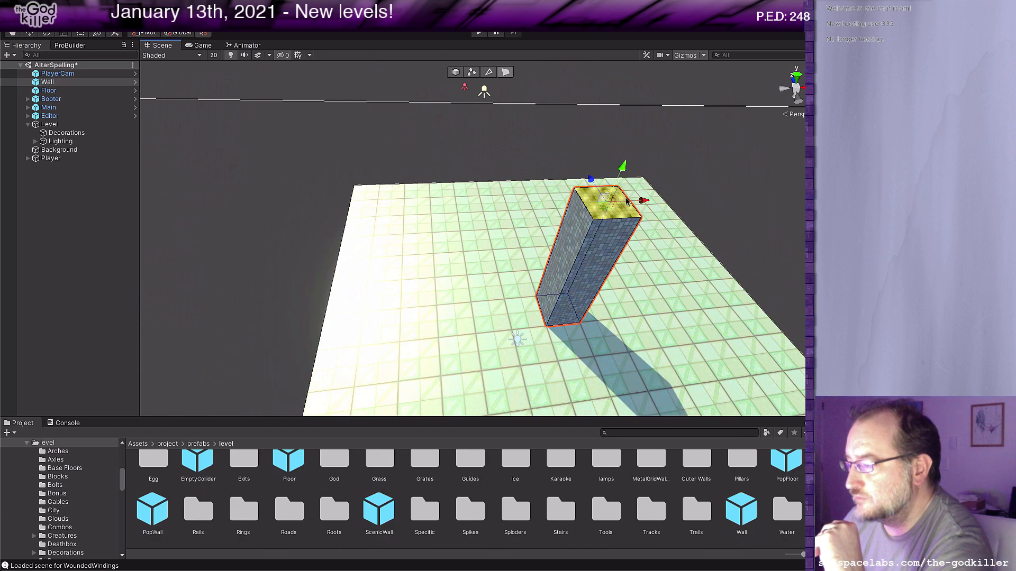
Add a second Floor prefab block and stack it on top of the tall pillar, aligned with its sides.
right_click_drag(628, 199, 640, 274)
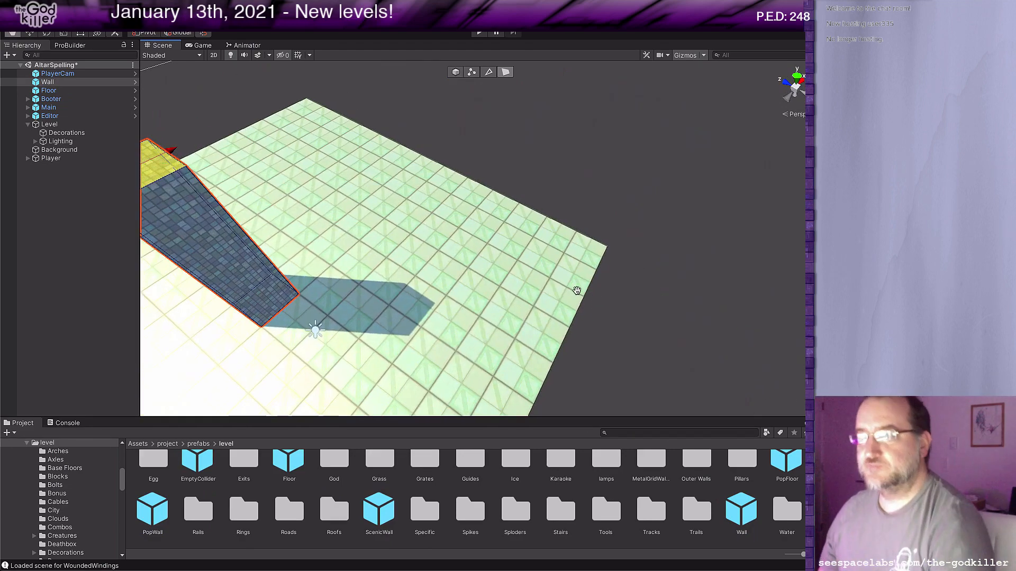
middle_click_drag(576, 290, 602, 271)
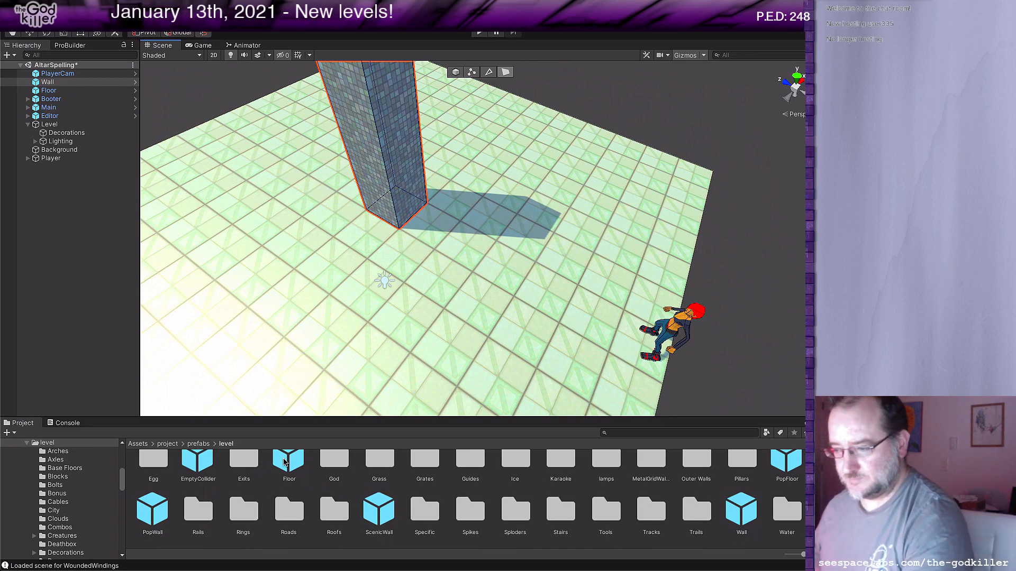
left_click_drag(286, 461, 459, 256)
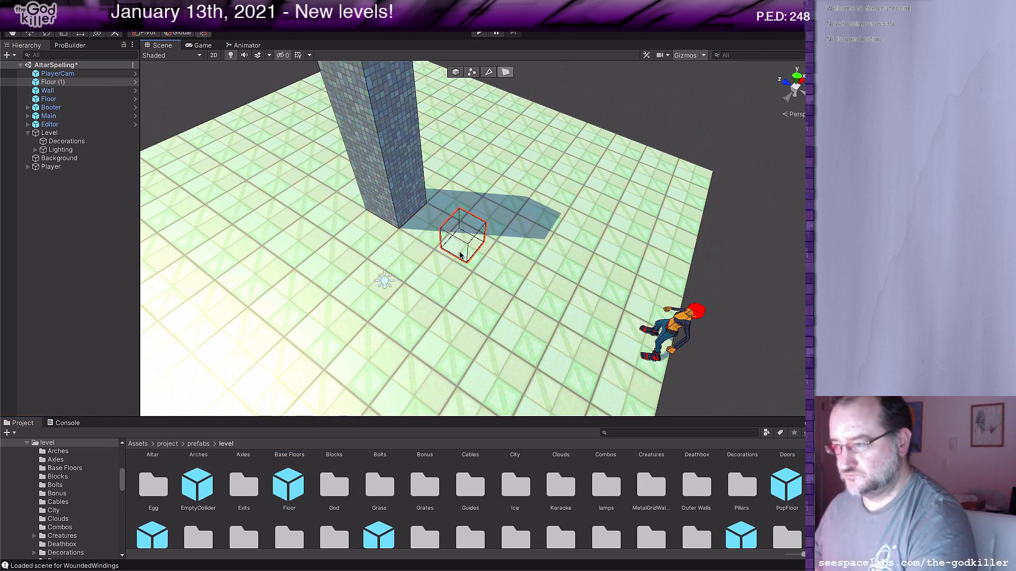
left_click(456, 72)
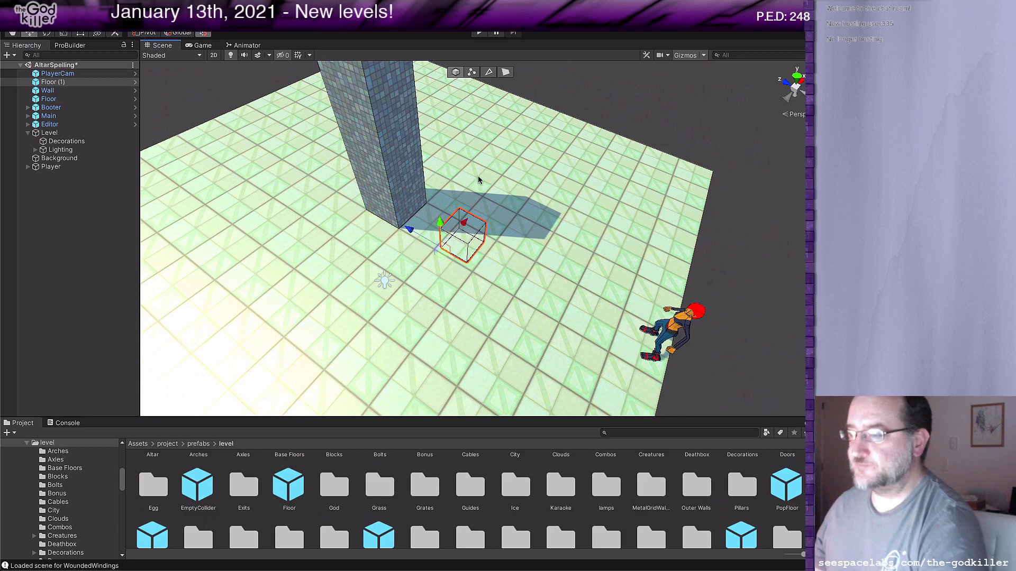
left_click_drag(450, 225, 457, 126)
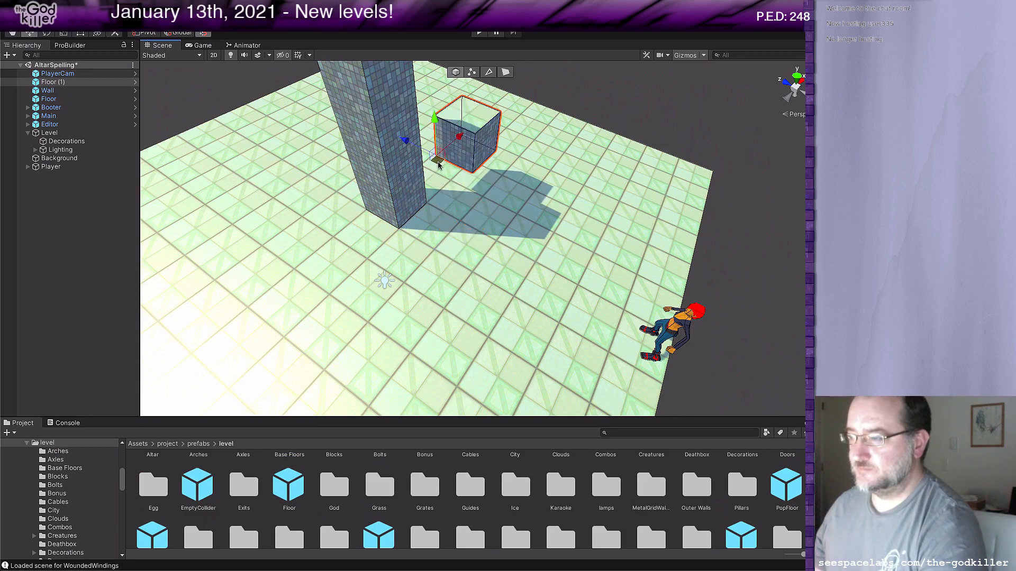
scroll(466, 189, "down", 3)
scroll(466, 189, "down", 2)
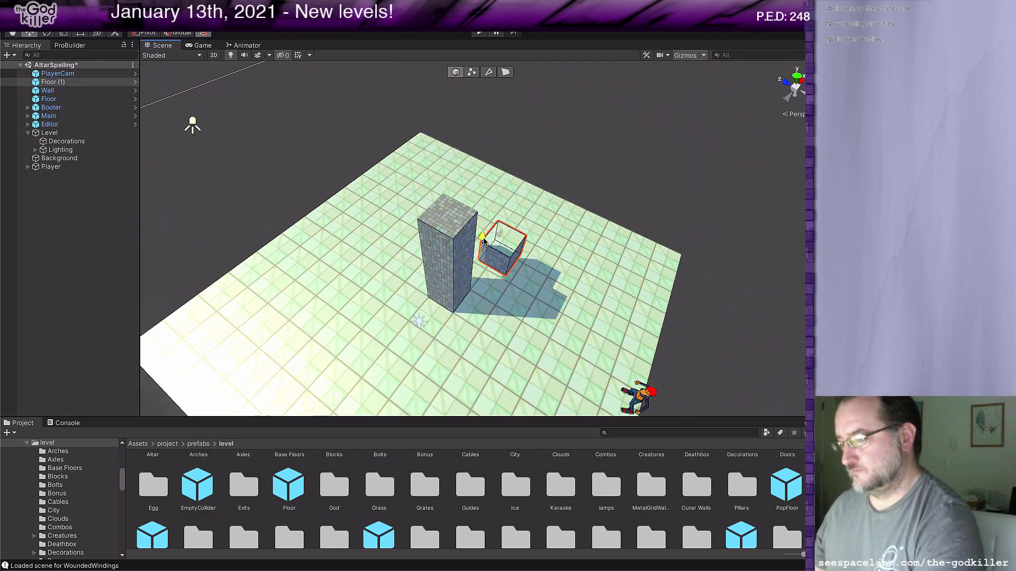
left_click_drag(480, 261, 422, 216)
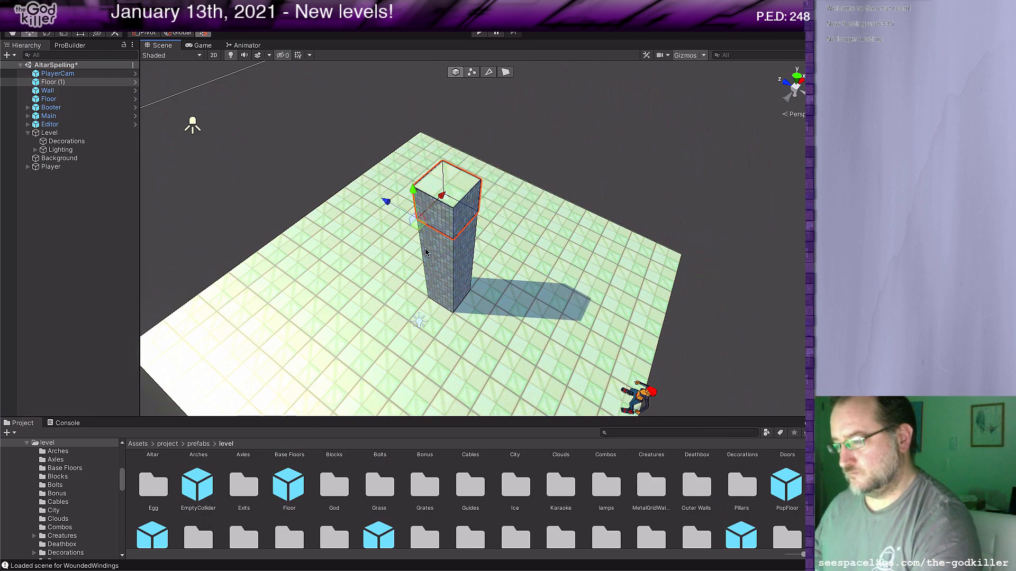
Pull one side face of the floor block outward to form a horizontal beam overhanging the pillar.
mouse_move(426, 258)
middle_mouse_down()
mouse_move(447, 250)
mouse_move(444, 261)
middle_mouse_up()
right_click_drag(445, 261, 561, 264)
middle_click_drag(561, 264, 596, 260)
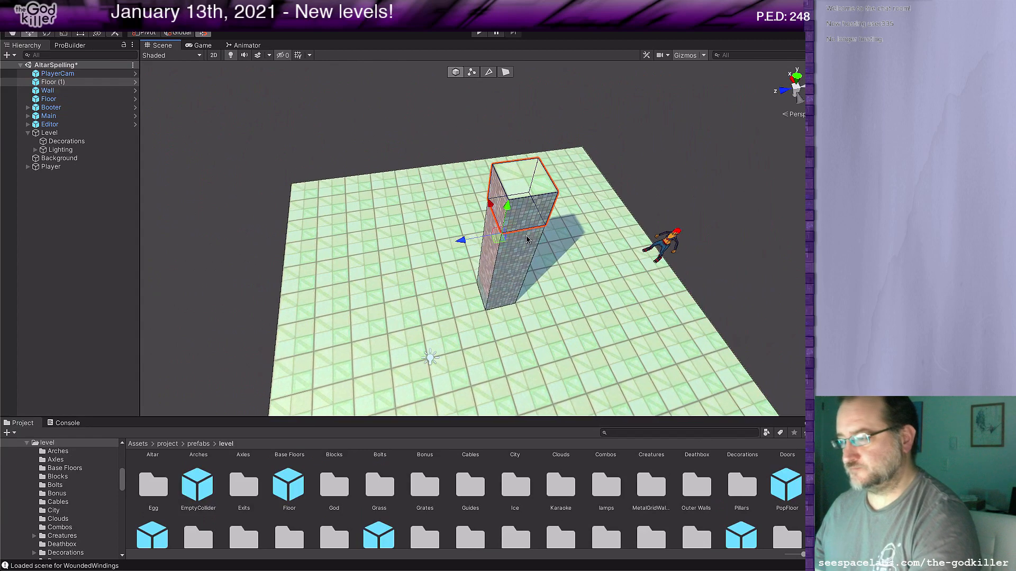
left_click(506, 72)
left_click(496, 198)
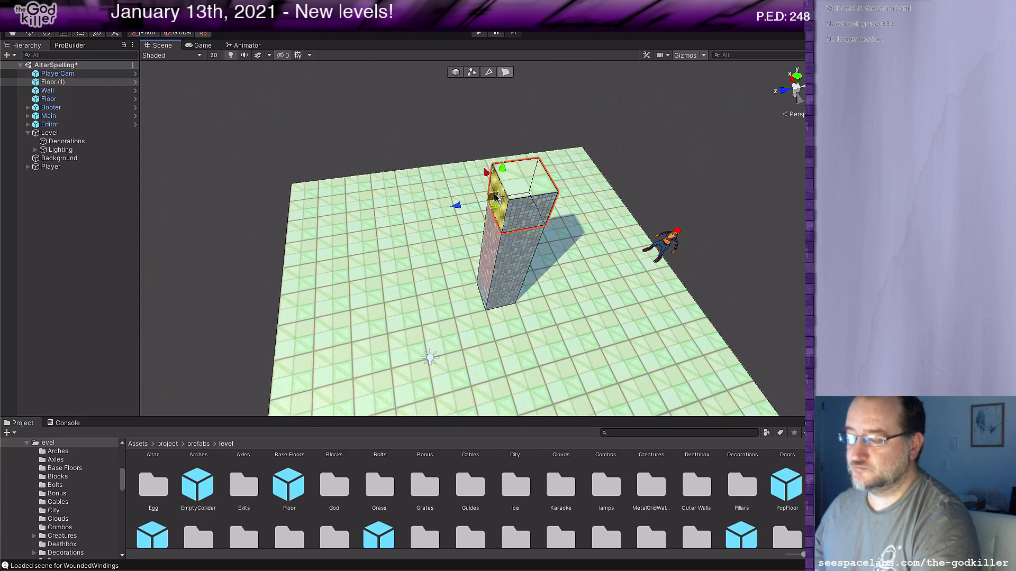
left_click_drag(453, 206, 370, 217, "shift")
scroll(497, 225, "down", 3)
right_click_drag(536, 241, 502, 245)
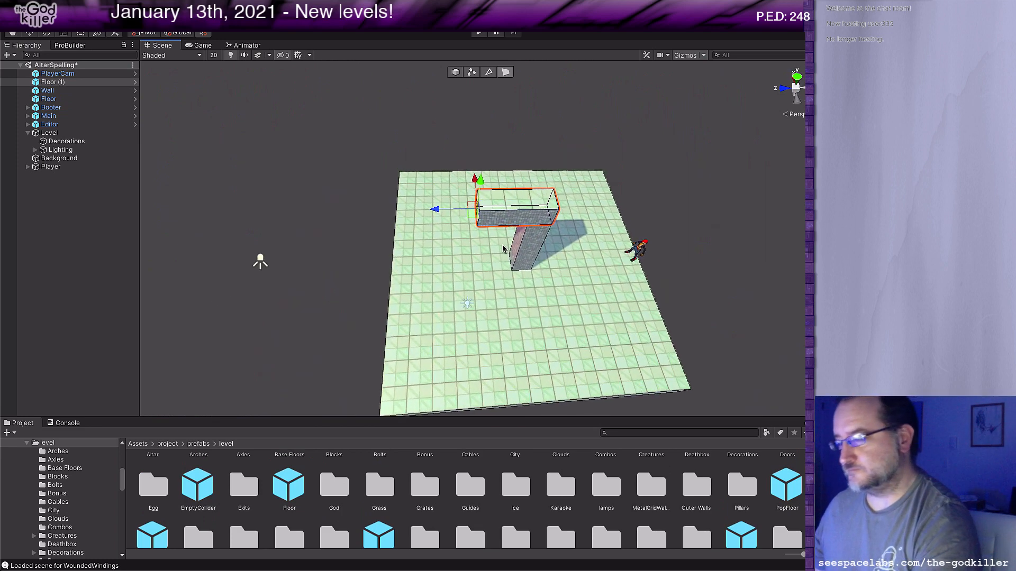
Lengthen the beam from its end face and extrude an extra segment out past the edge of the large floor.
middle_click_drag(503, 248, 506, 264)
left_click_drag(440, 266, 414, 266)
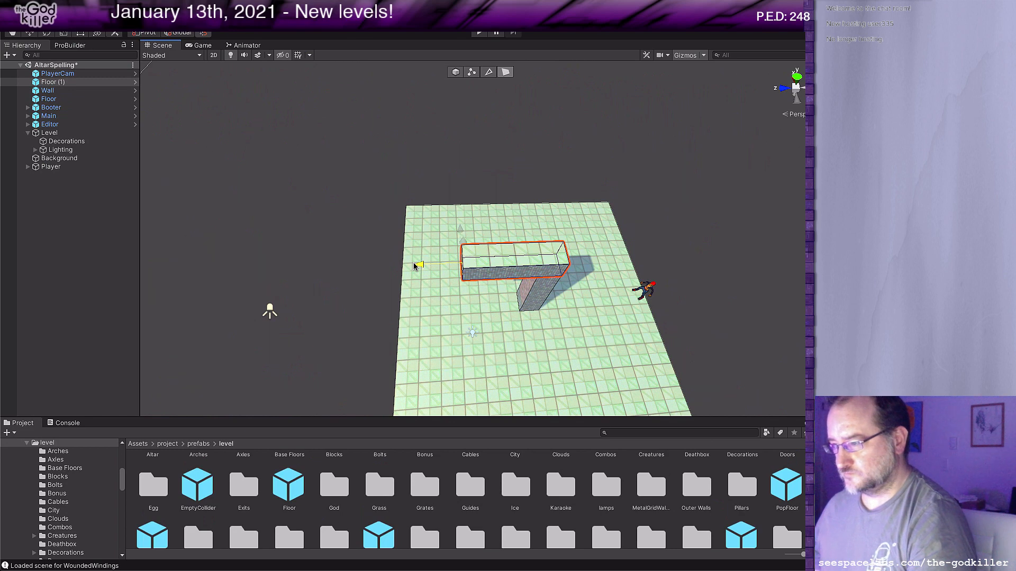
left_click_drag(413, 266, 415, 266)
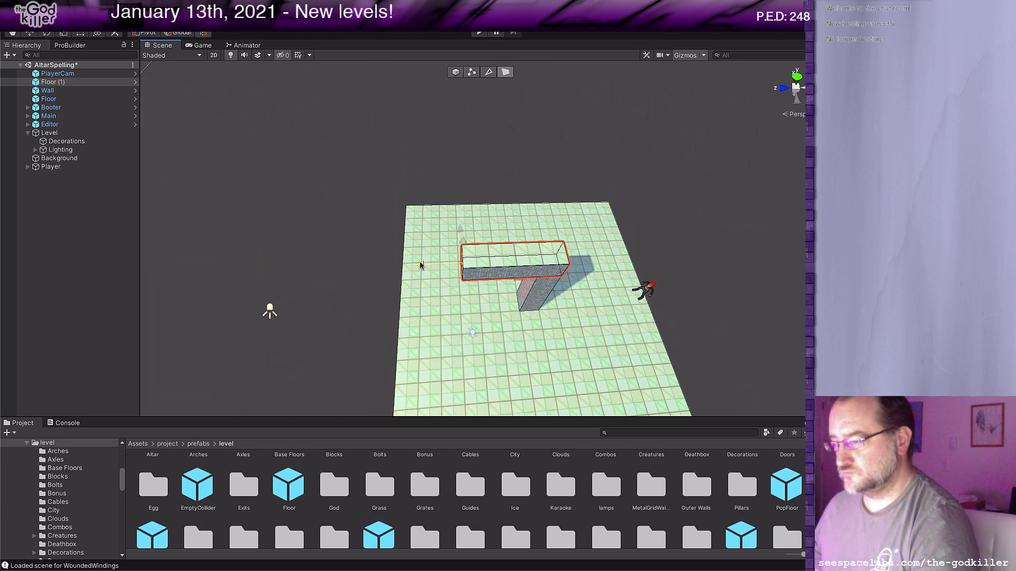
left_click_drag(421, 265, 324, 275)
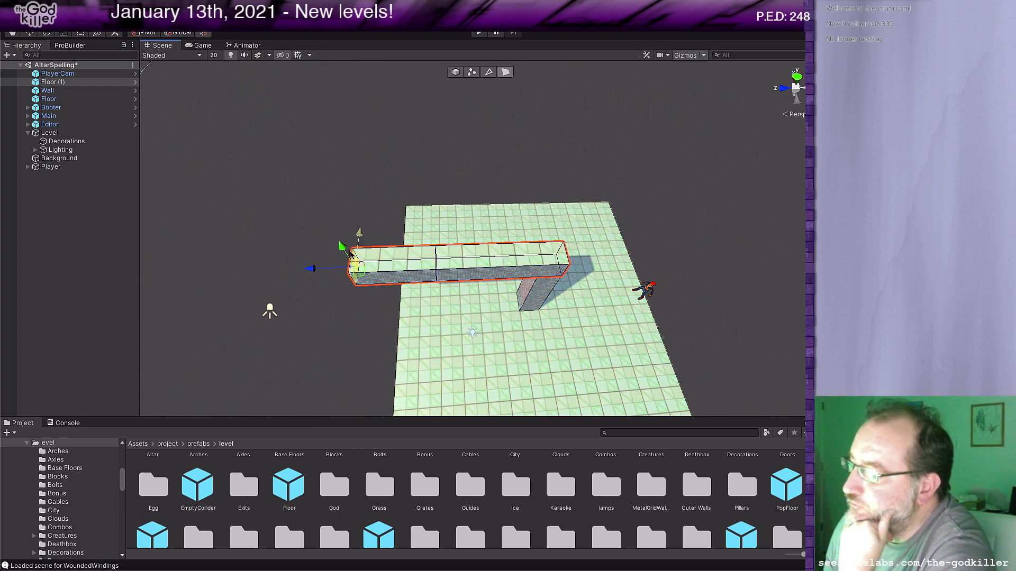
Delete the top face of the beam's outer segment.
middle_click_drag(584, 286, 564, 280)
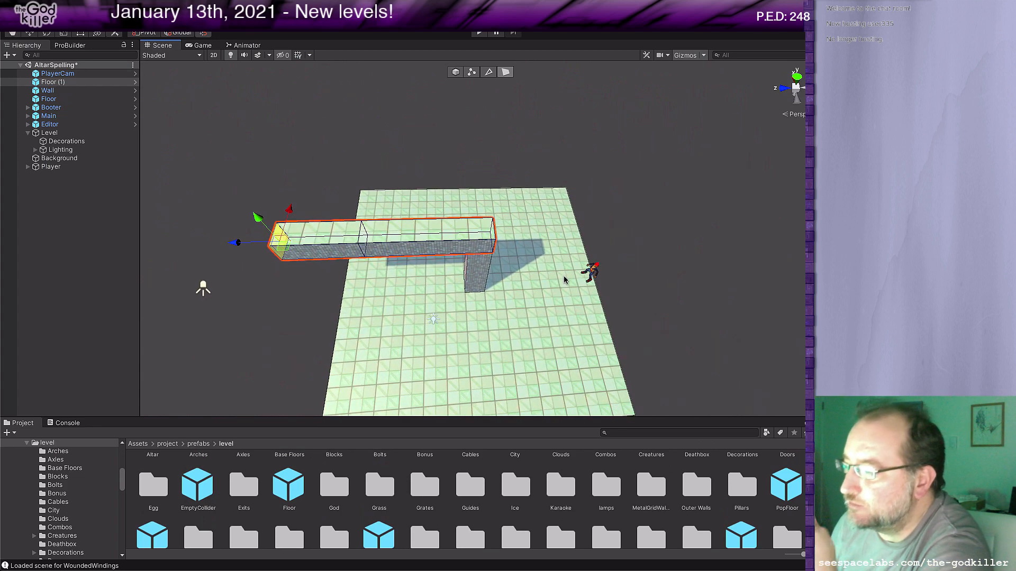
scroll(563, 279, "up", 1)
middle_click_drag(409, 313, 474, 294)
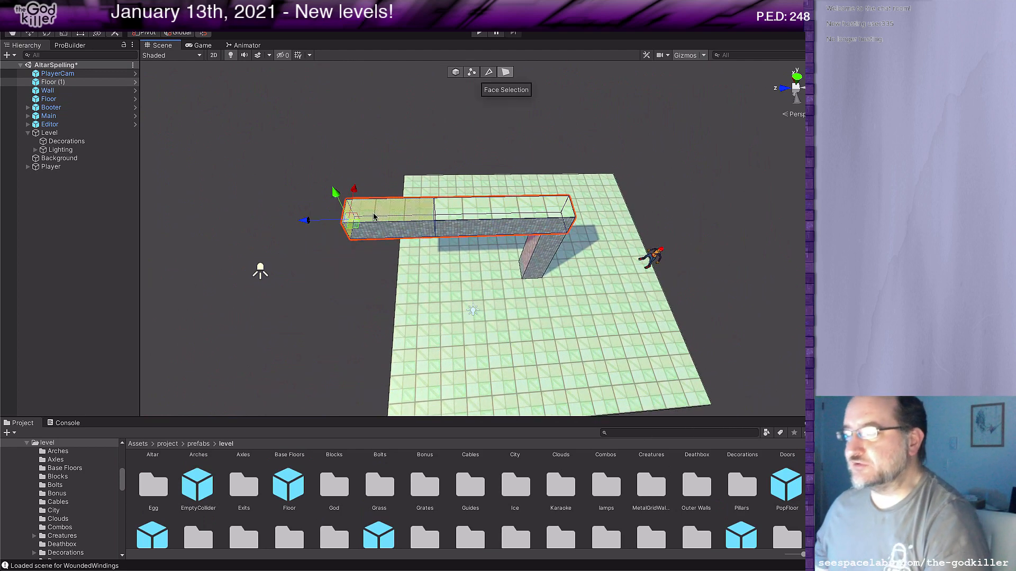
left_click(403, 213)
key("BackSpace")
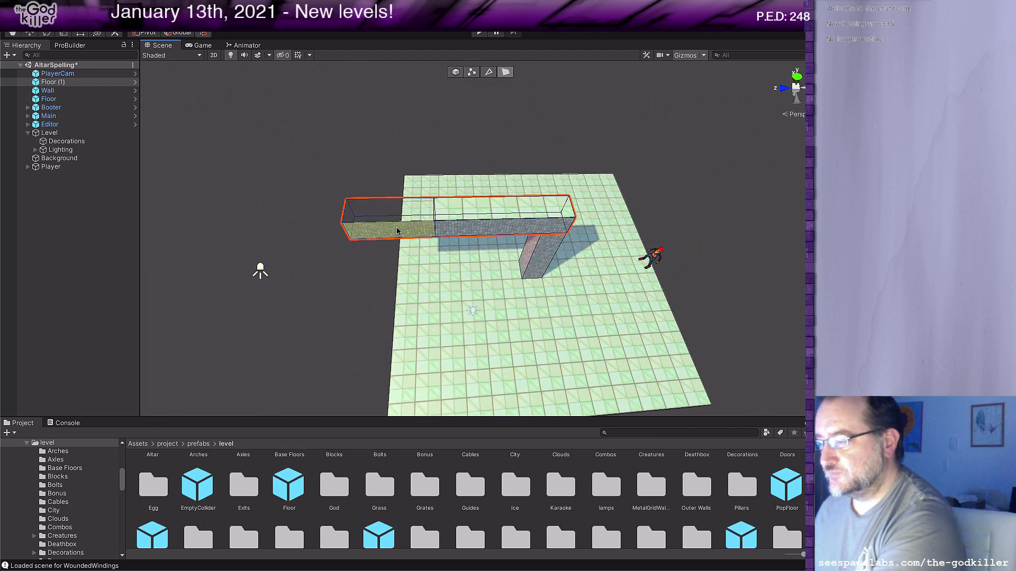
Delete the remaining side and bottom faces of the outer segment to open the end of the beam.
middle_click_drag(397, 231, 473, 249)
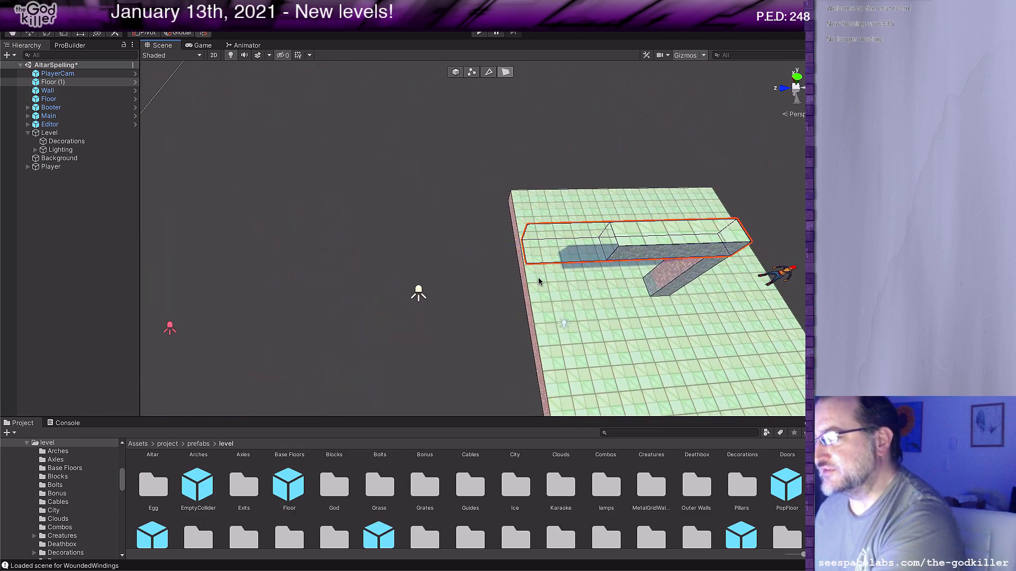
left_click_drag(538, 277, 641, 297, "alt")
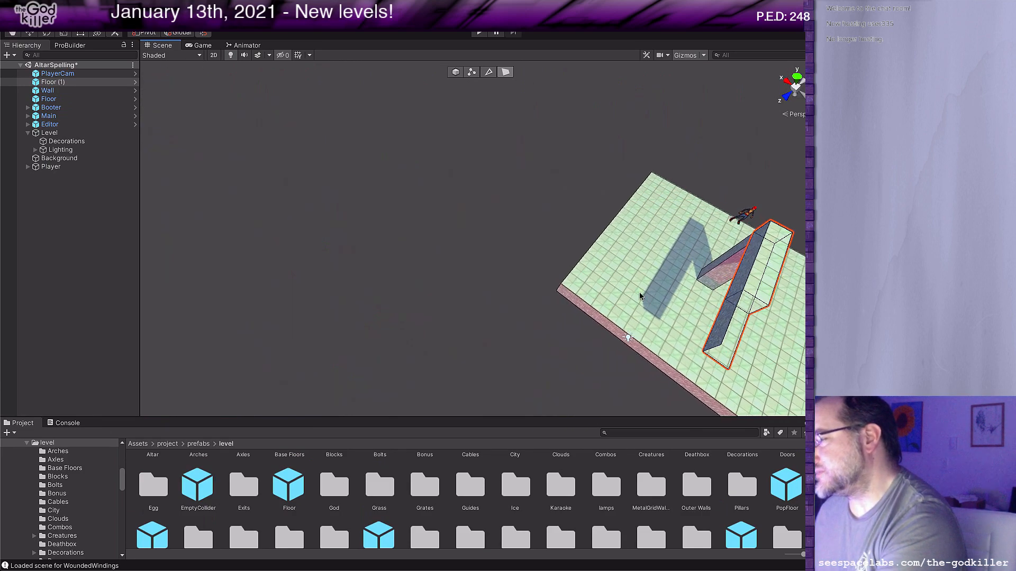
left_click_drag(565, 290, 696, 290, "alt")
scroll(638, 286, "up", 5)
left_click(608, 199)
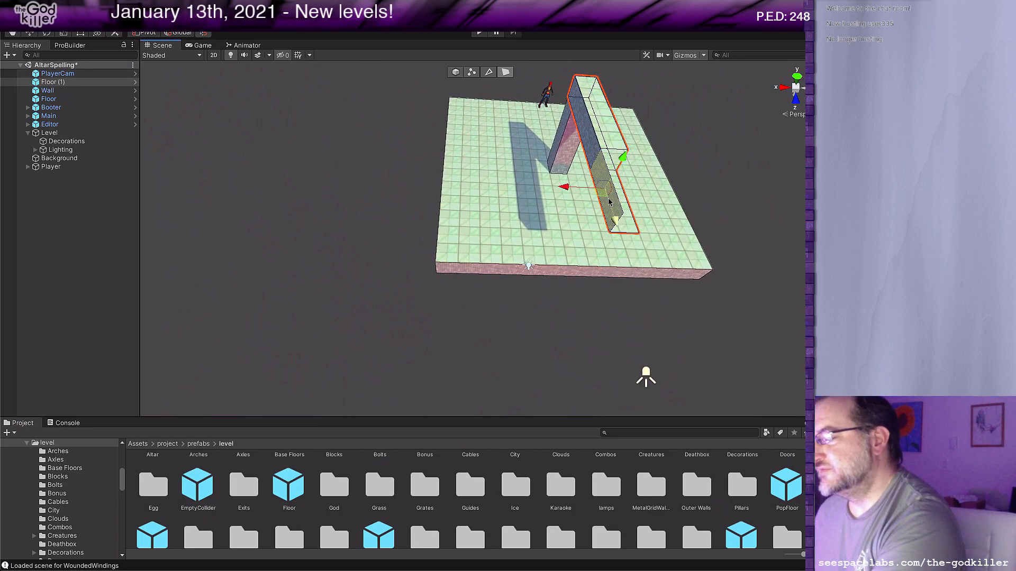
left_click_drag(608, 199, 556, 217, "alt")
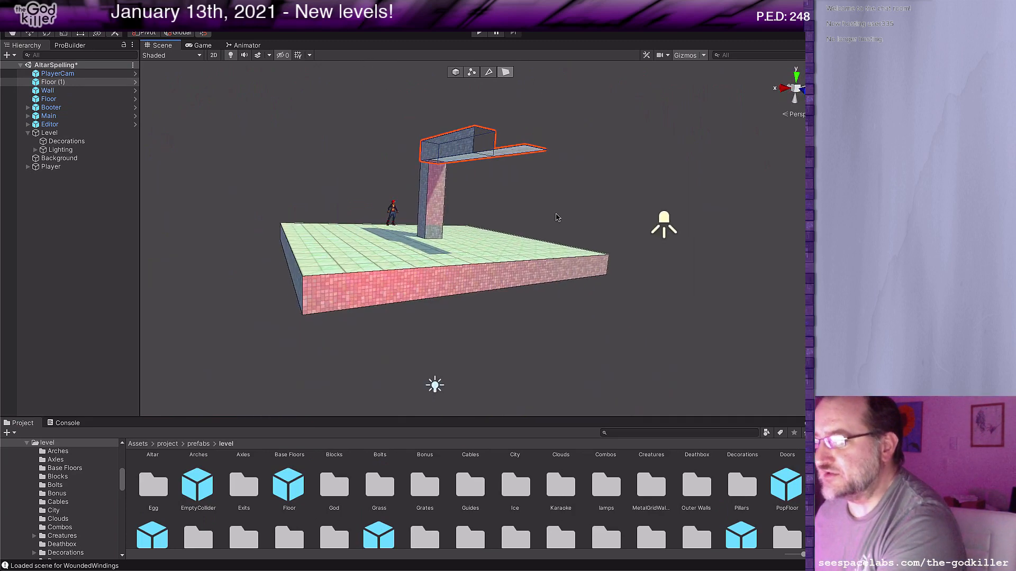
left_click(504, 150)
key("BackSpace")
left_click_drag(505, 157, 478, 281, "alt")
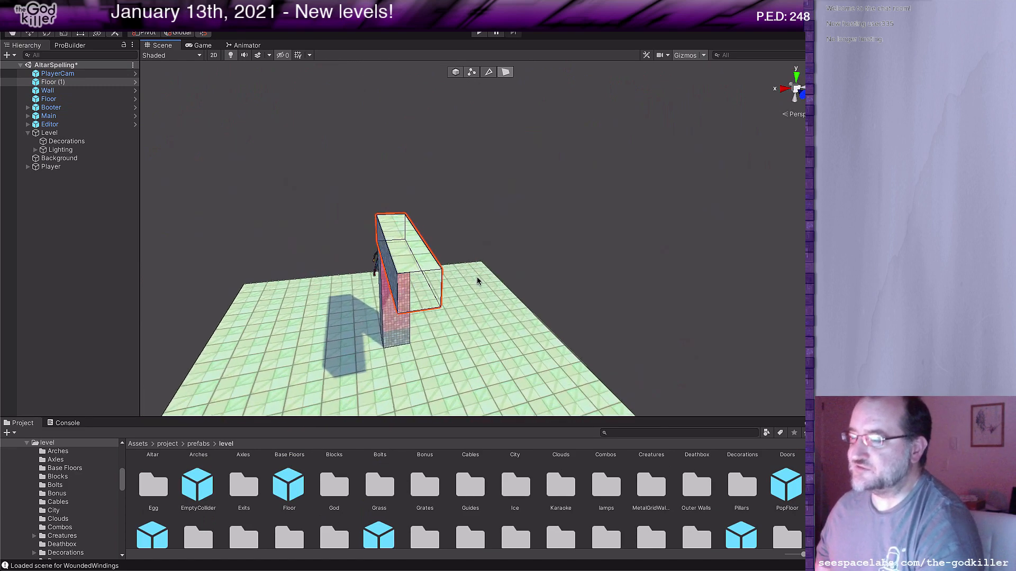
Bridge the two vertical edges at the beam's open end to close it with a new face.
left_click(488, 73)
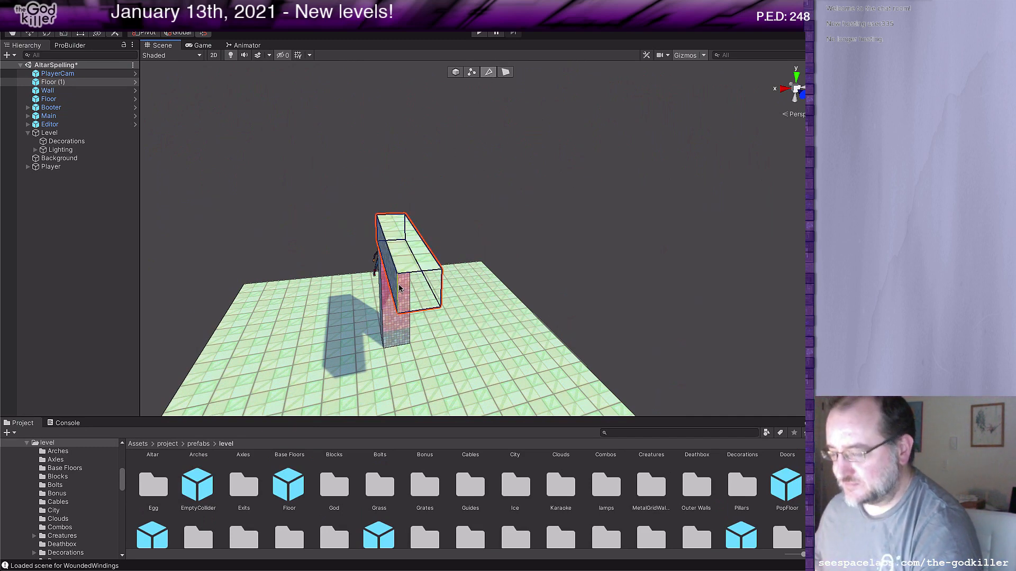
left_click(441, 286)
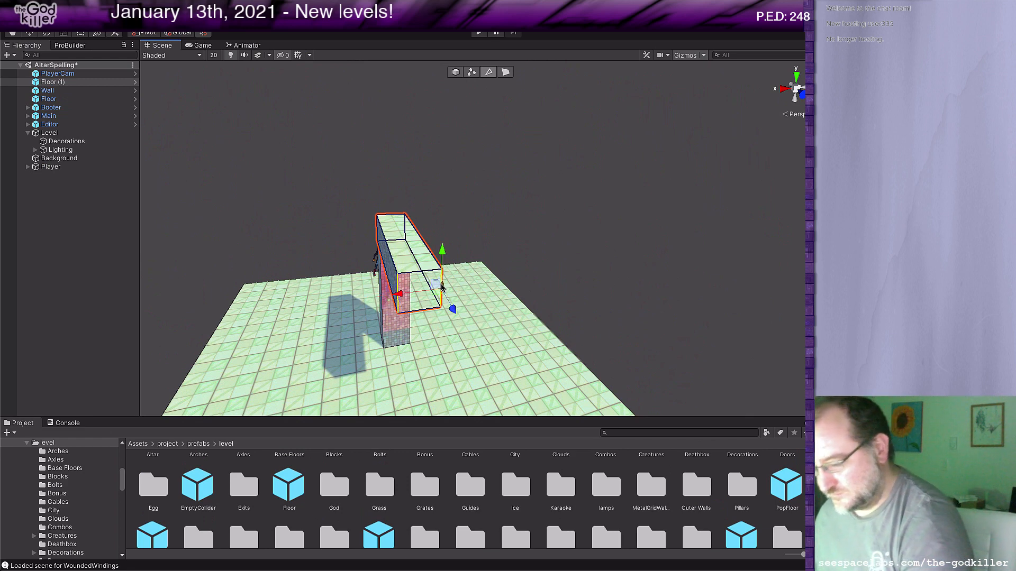
key("alt")
key("alt+b")
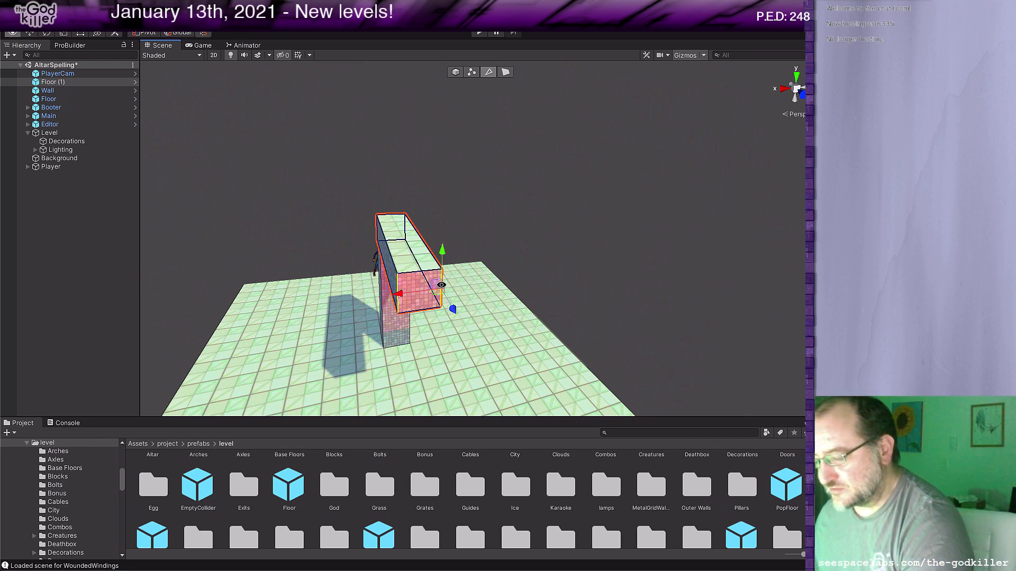
Open the Blocks folder in the level prefabs.
left_click_drag(531, 242, 516, 259, "alt")
middle_click_drag(516, 259, 479, 280)
left_click_drag(479, 280, 459, 221, "alt")
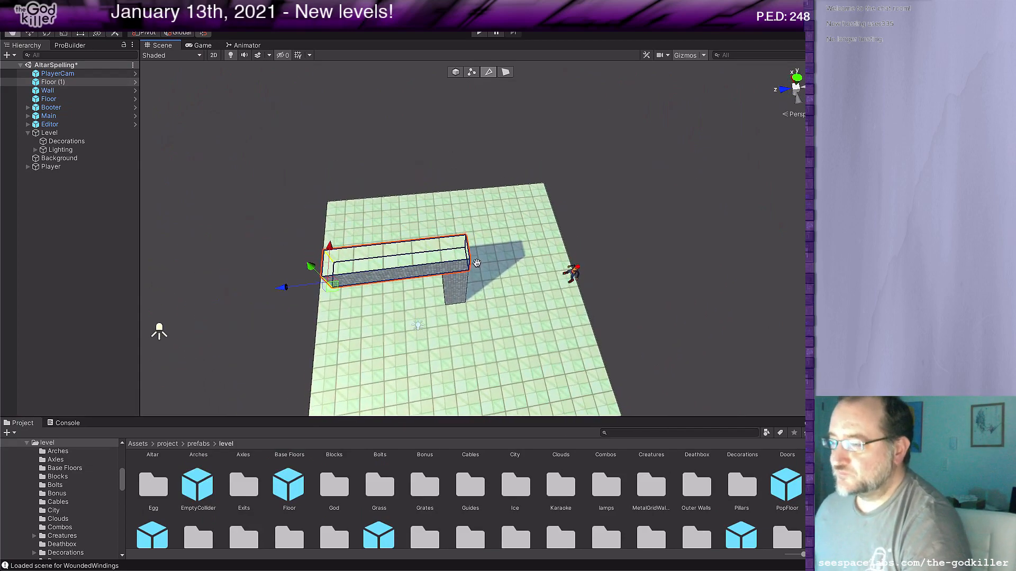
middle_click_drag(459, 222, 498, 252)
right_click(415, 462)
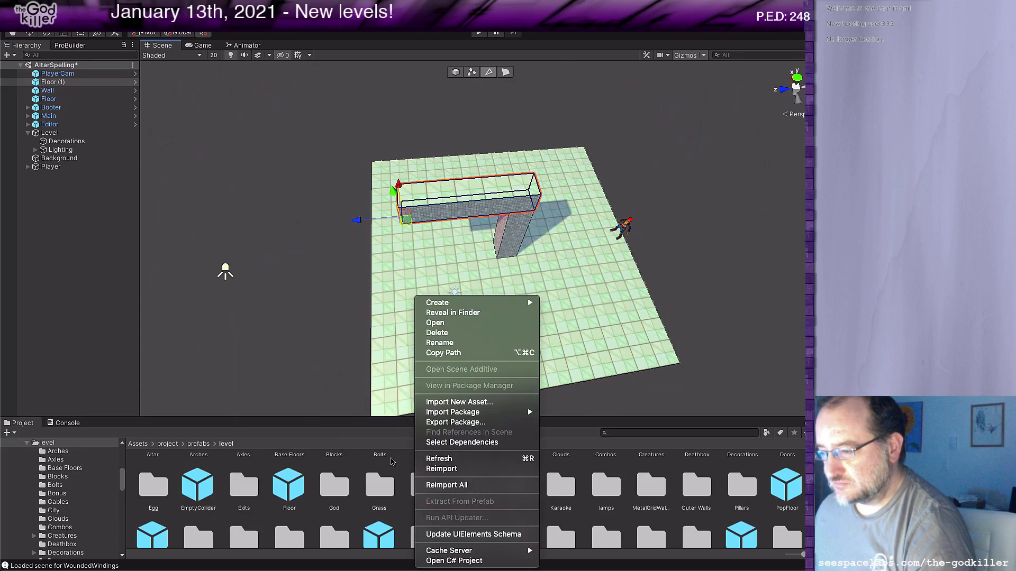
left_click(340, 440)
right_click(359, 472)
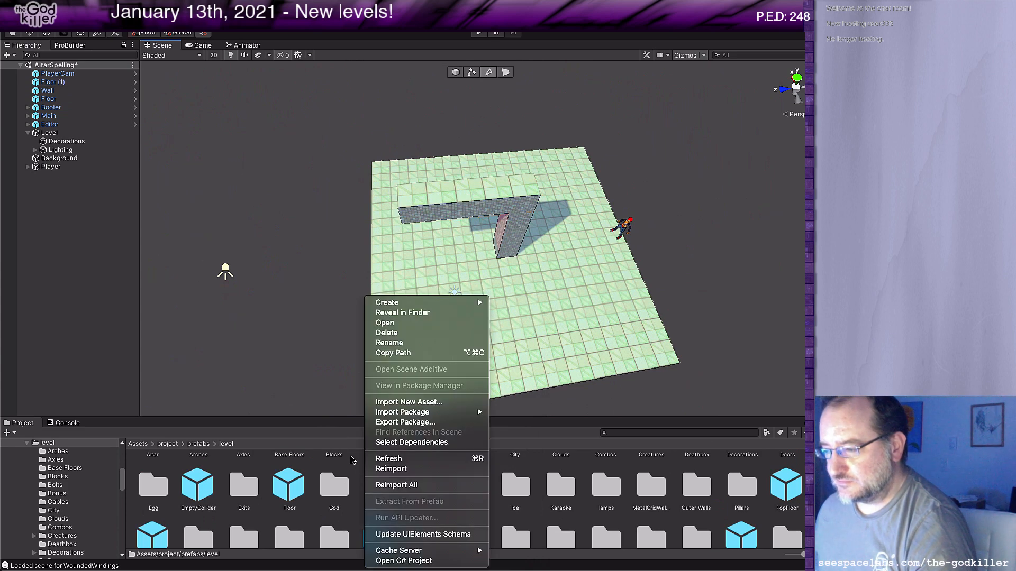
left_click(330, 432)
scroll(351, 462, "up", 1)
scroll(351, 465, "up", 1)
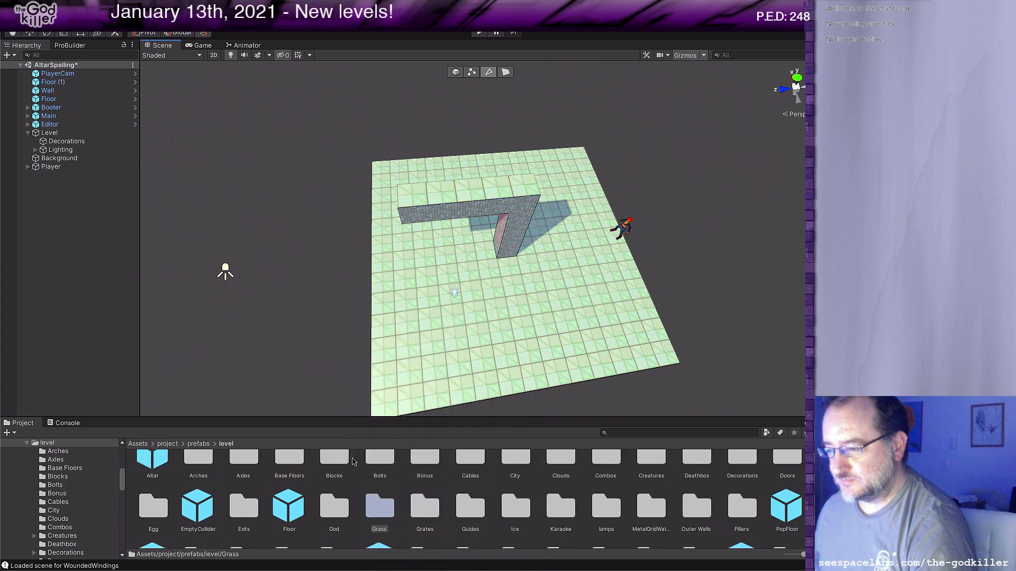
double_click(342, 462)
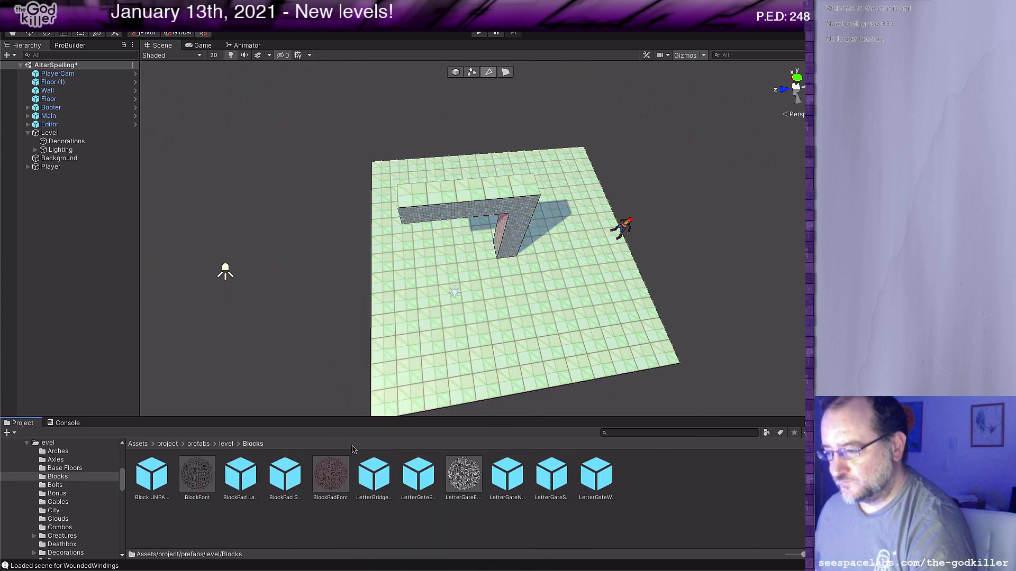
Place a BlockPad Small prefab on top of the beam and align it with the beam's outer end.
left_click_drag(270, 467, 404, 208)
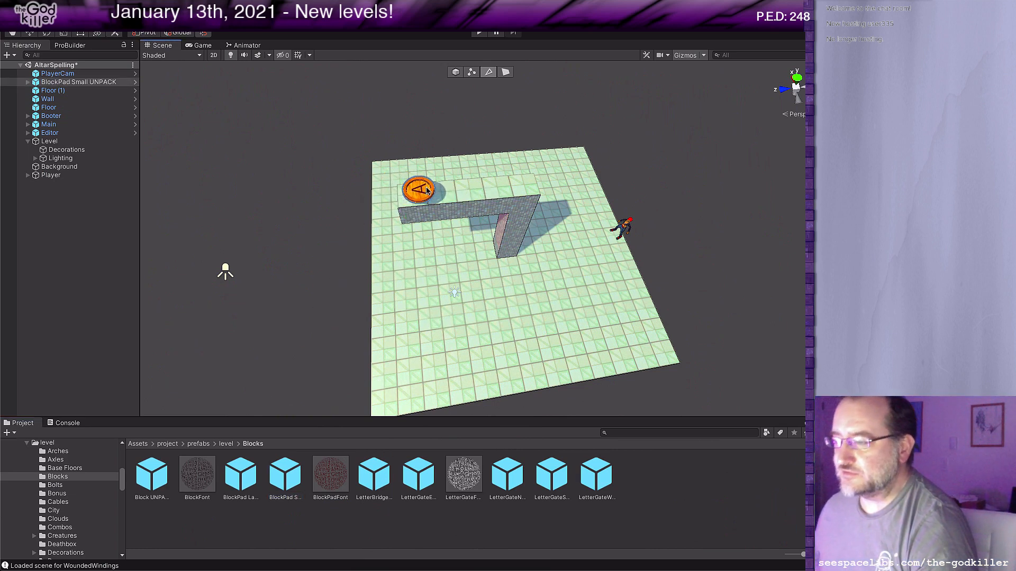
left_click_drag(411, 210, 404, 209)
right_click_drag(479, 199, 374, 231)
left_click_drag(356, 141, 360, 154)
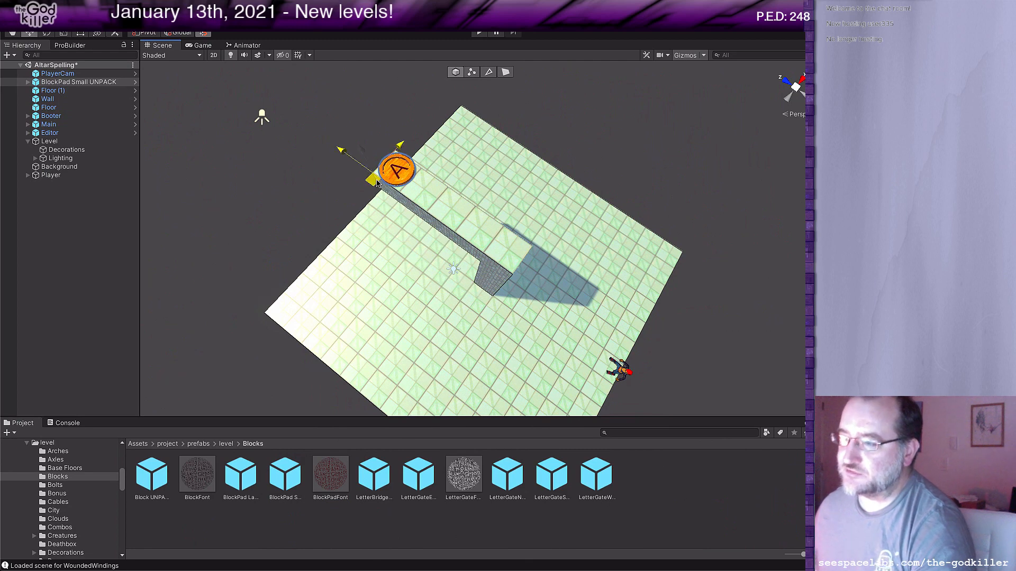
Duplicate the letter pad three times to form a row of four along the beam toward the pillar.
key("ctrl+d")
left_click_drag(374, 181, 453, 240)
key("ctrl+d")
key("ctrl+d")
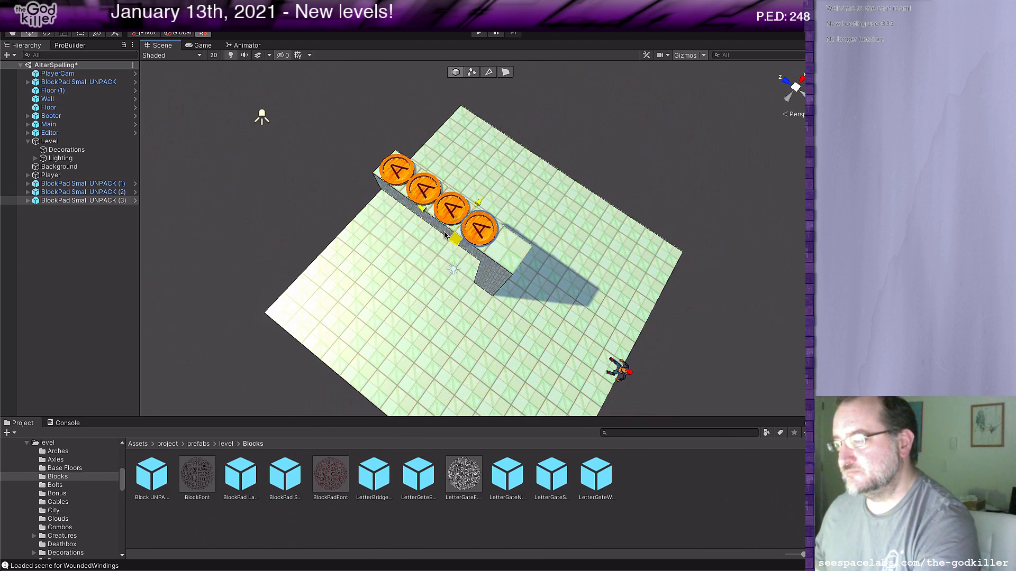
Set the letters of the second, third and fourth pads to B, C and D.
middle_click_drag(420, 275, 367, 297)
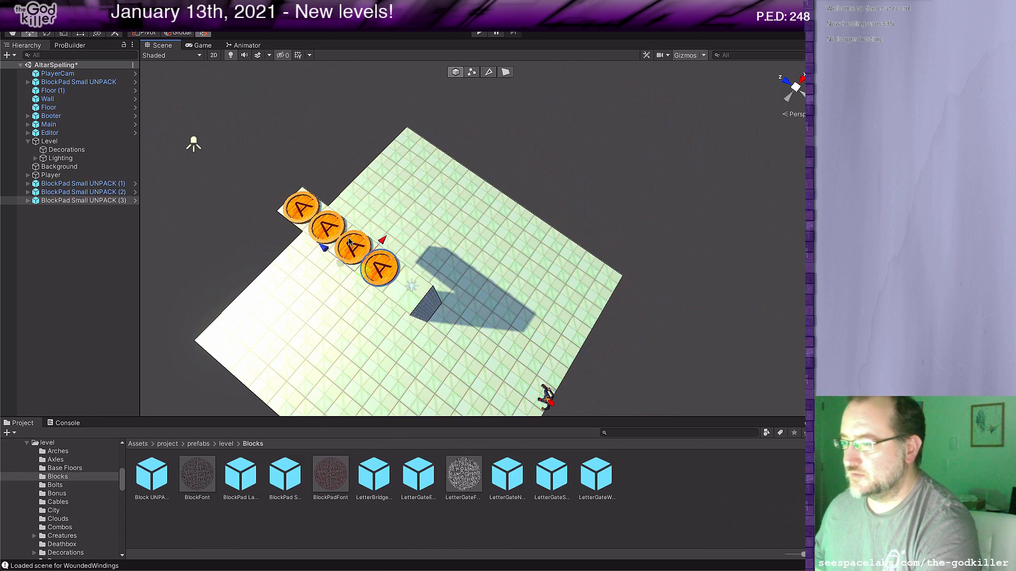
left_click(322, 225)
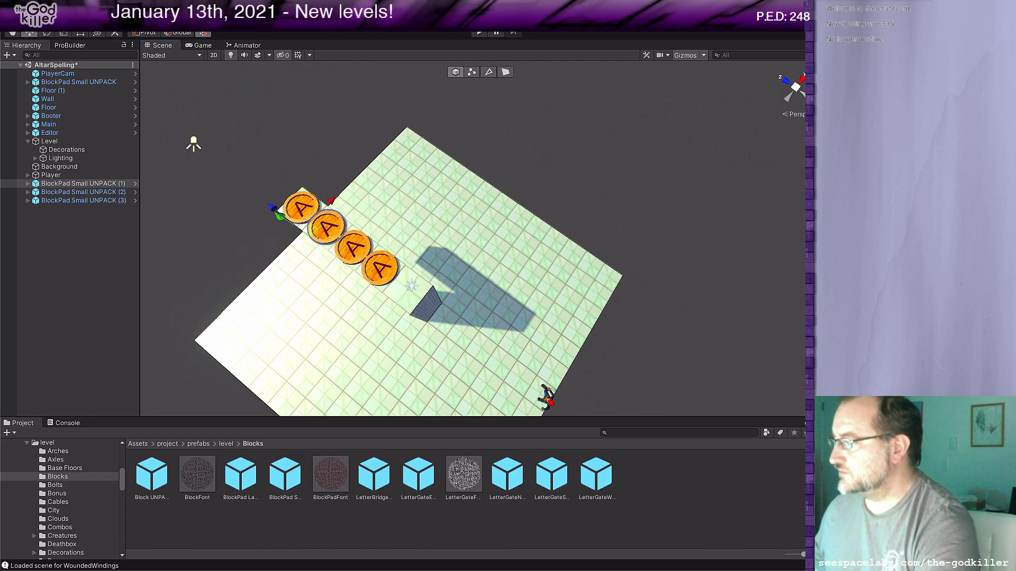
type("B")
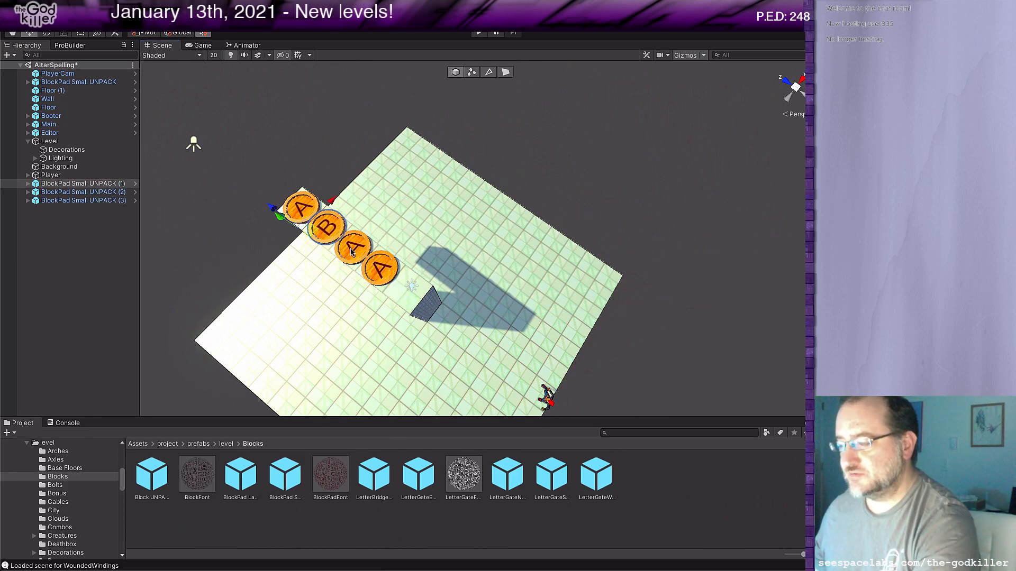
left_click(352, 252)
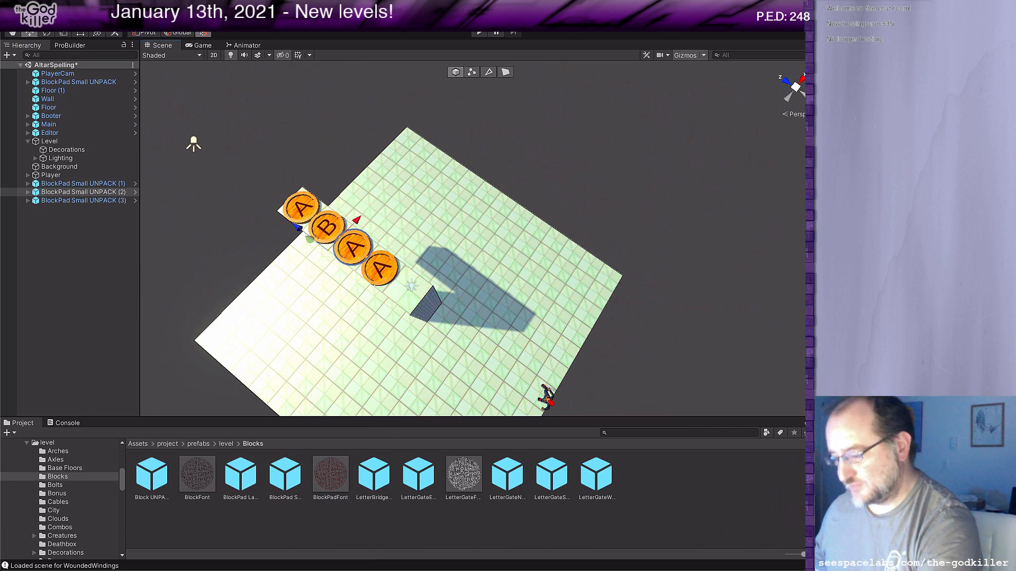
type("C")
left_click(385, 268)
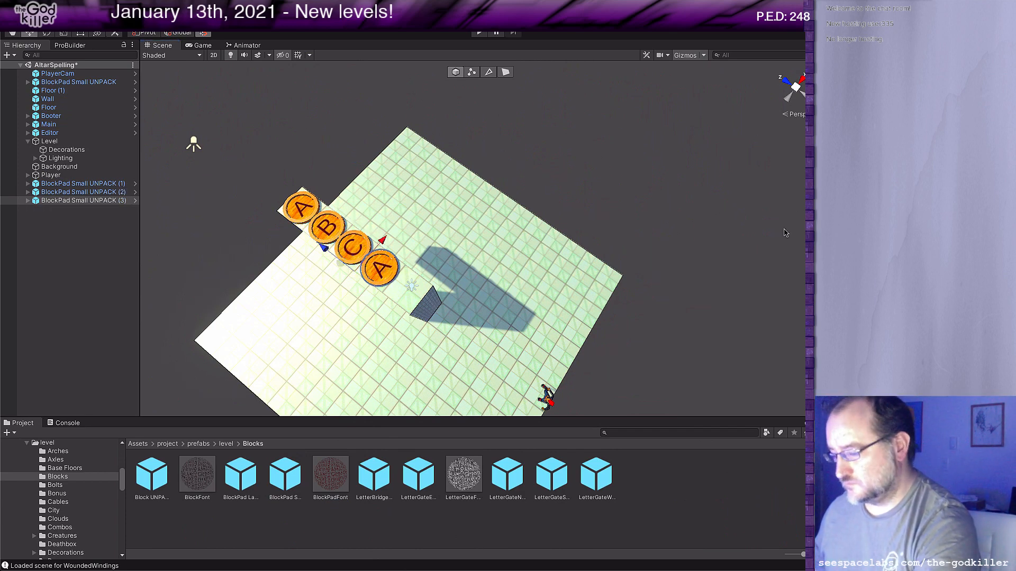
type("D")
Shift pads D, C, B and A one tile along the beam toward the pillar.
middle_click_drag(528, 309, 529, 259)
right_click_drag(539, 261, 466, 233)
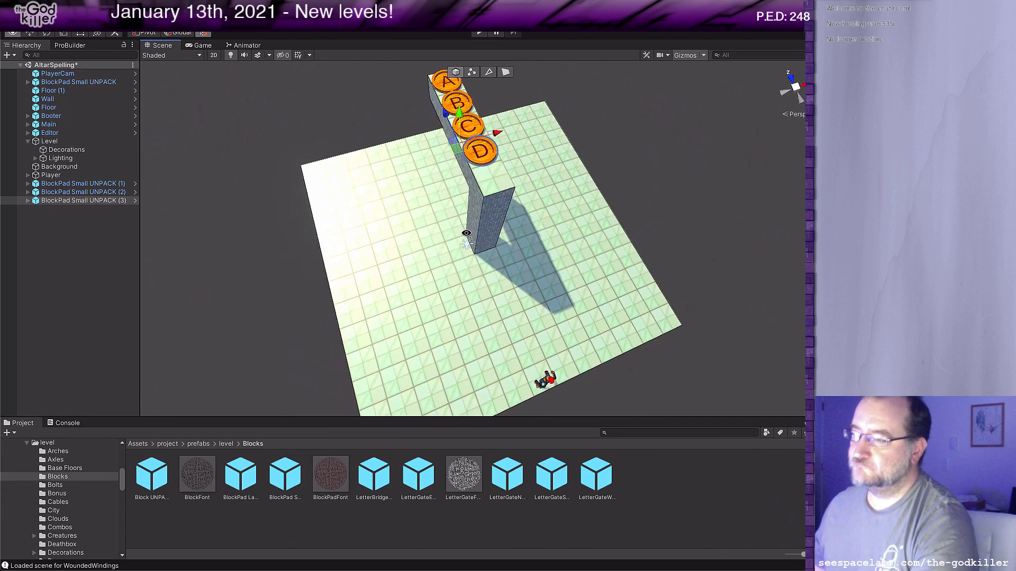
middle_click_drag(497, 233, 462, 254)
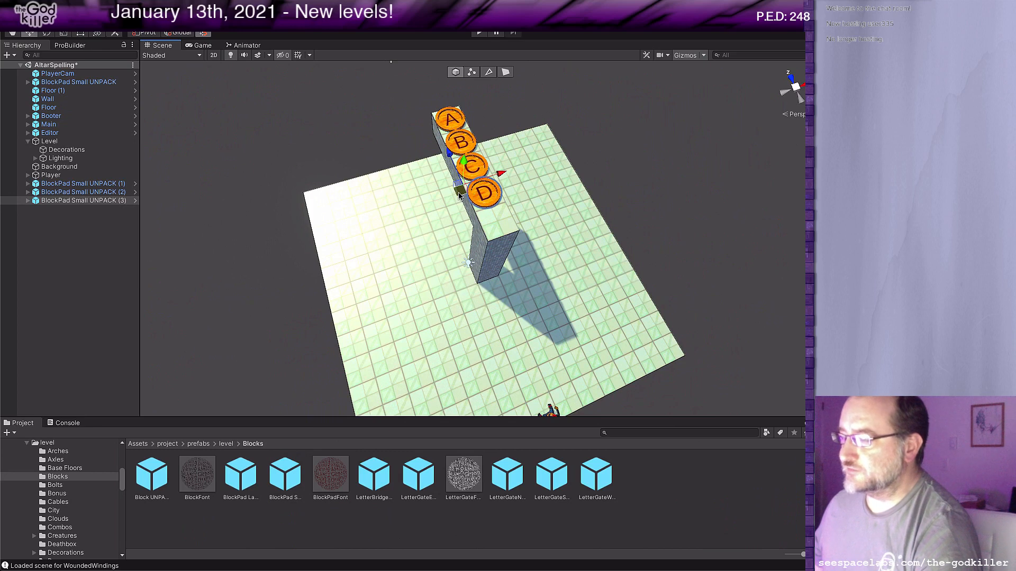
left_click_drag(459, 196, 473, 224)
left_click(472, 176)
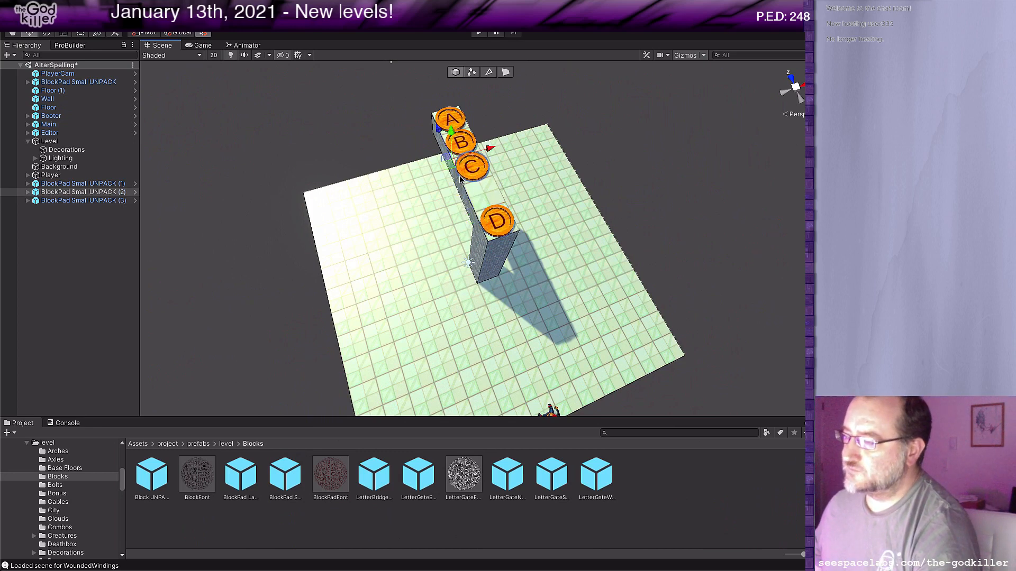
left_click_drag(453, 168, 464, 195)
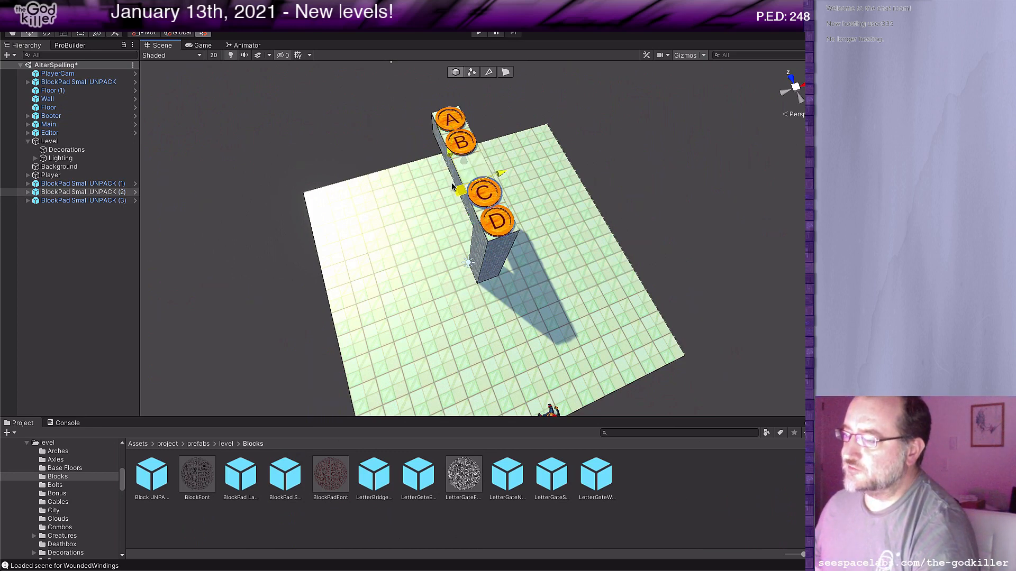
left_click(463, 140)
left_click_drag(439, 141, 449, 164)
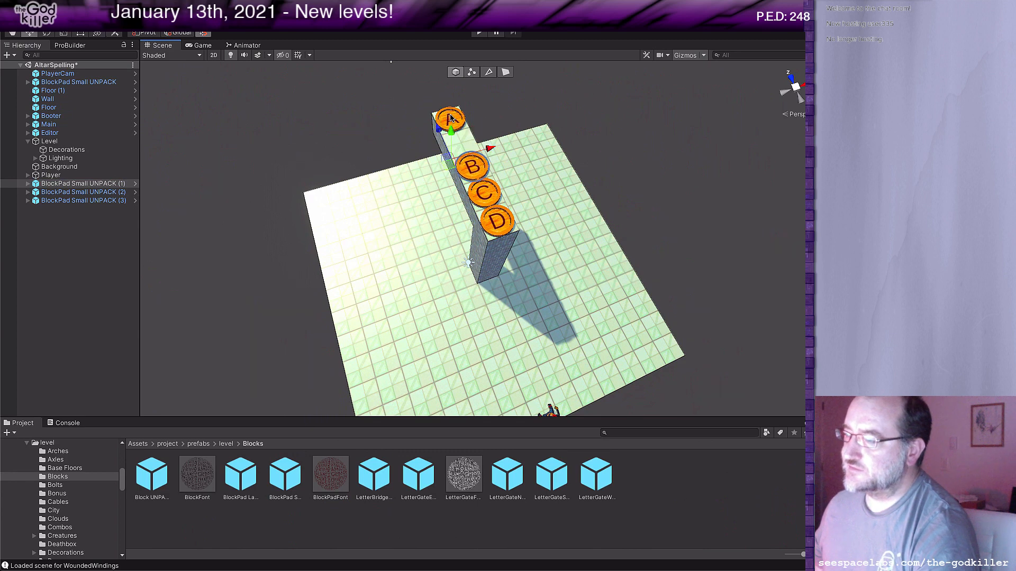
left_click(429, 121)
left_click_drag(427, 121, 438, 142)
Open the Windows folder in the level prefabs.
middle_click_drag(569, 185, 535, 177)
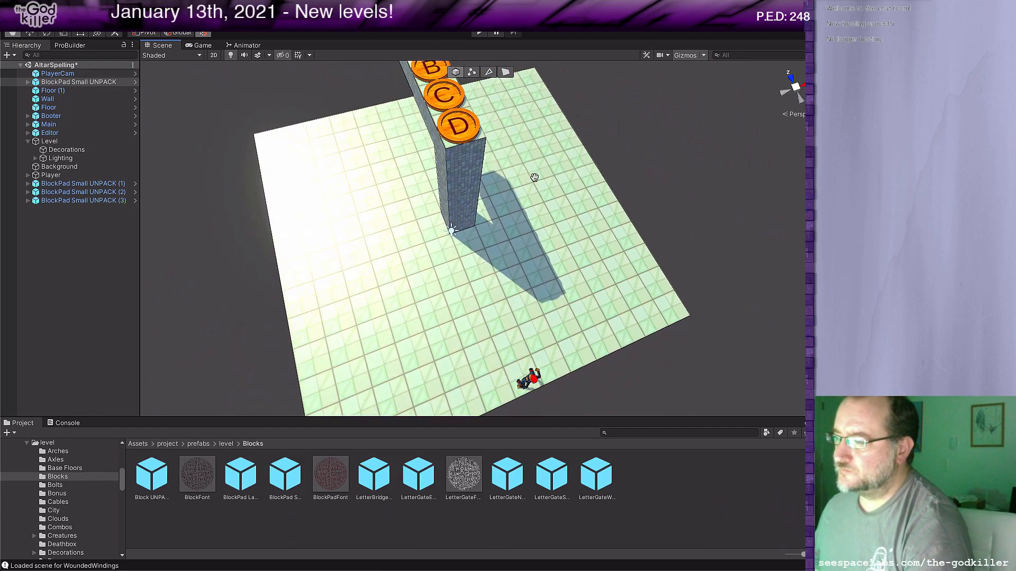
left_click(226, 444)
scroll(269, 489, "down", 3)
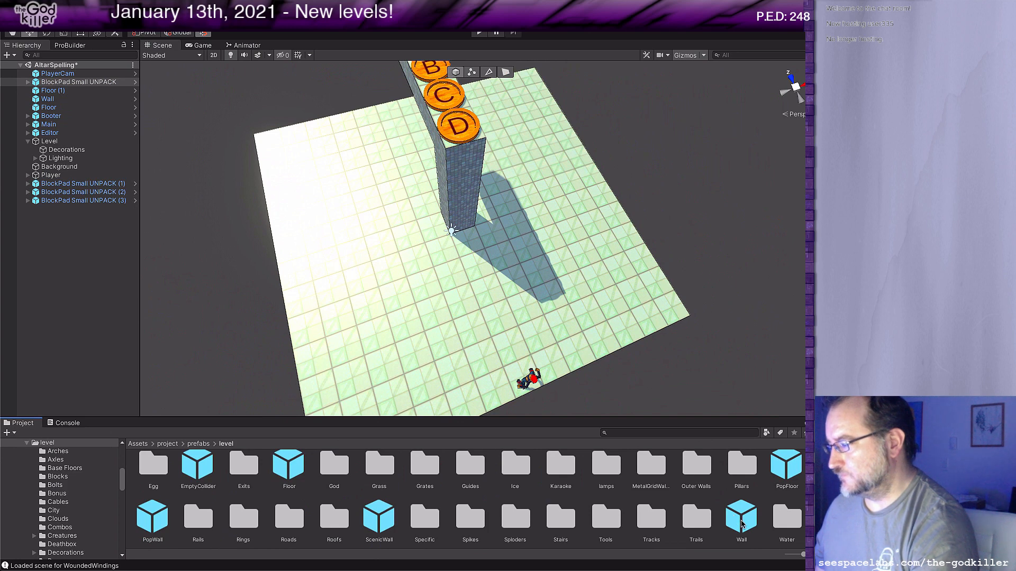
scroll(688, 532, "down", 1)
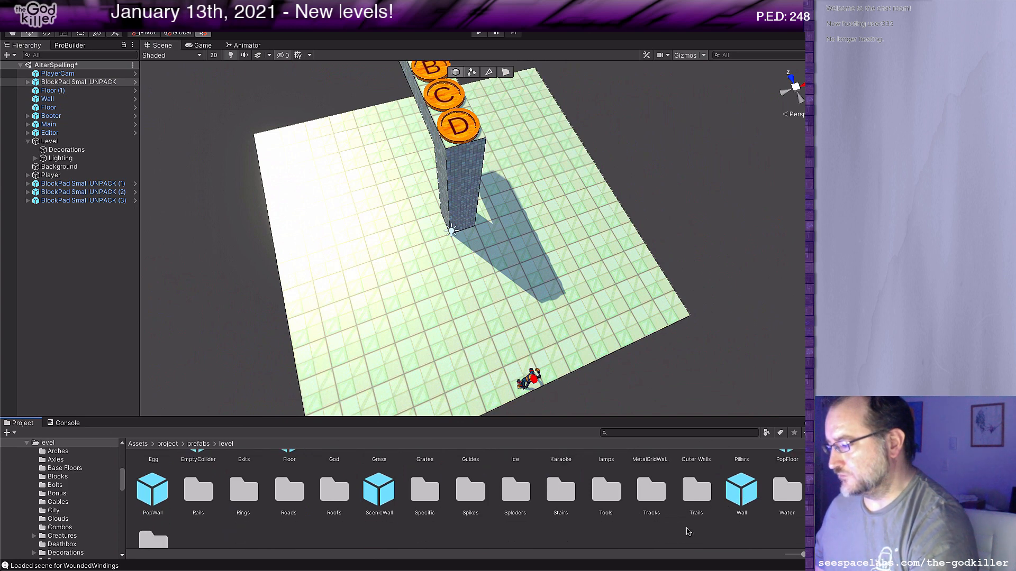
scroll(243, 505, "down", 1)
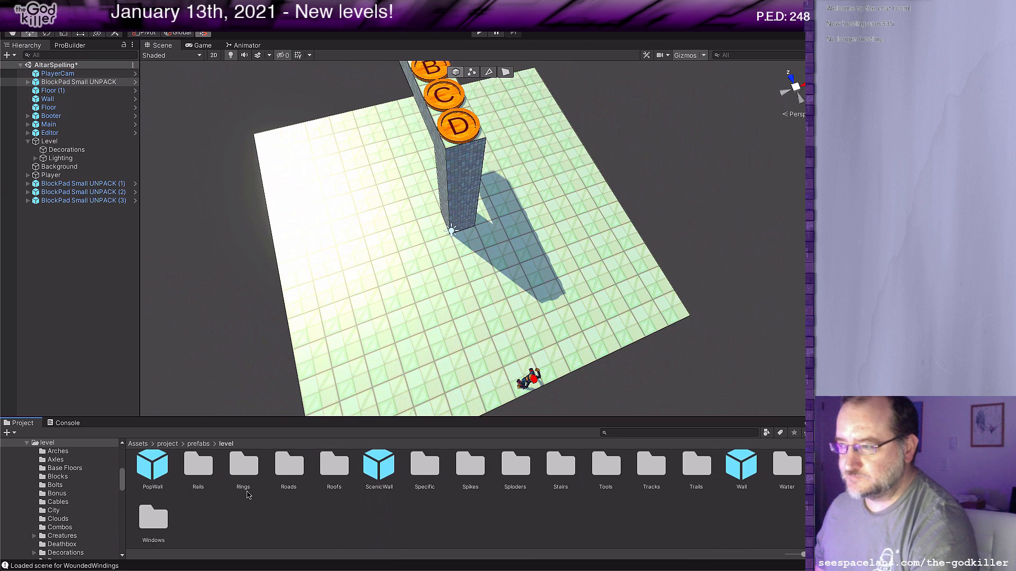
double_click(146, 518)
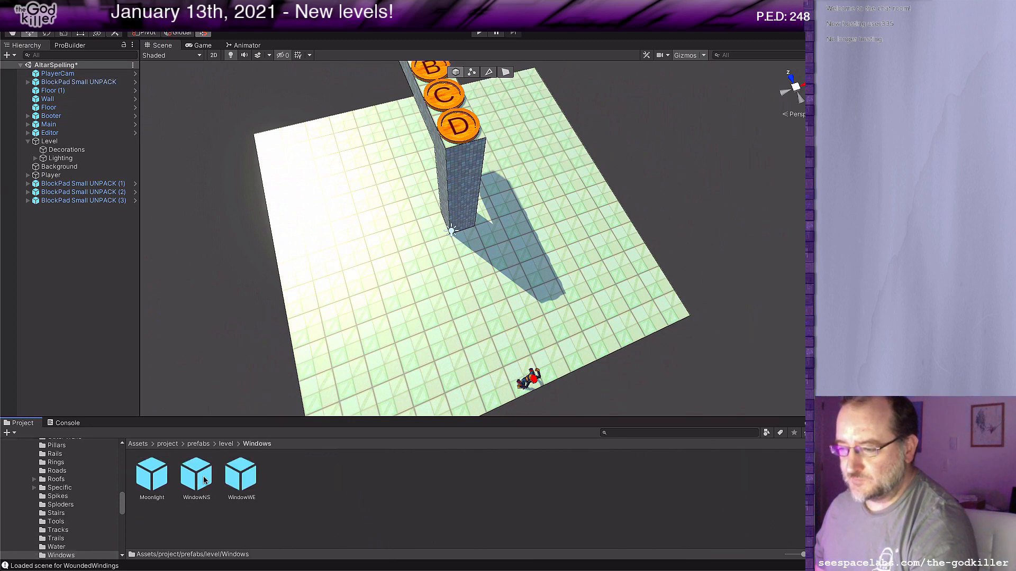
Place a WindowNS prefab on the floor in front of the pillar and shift it to line up with the pillar.
left_click_drag(203, 480, 455, 259)
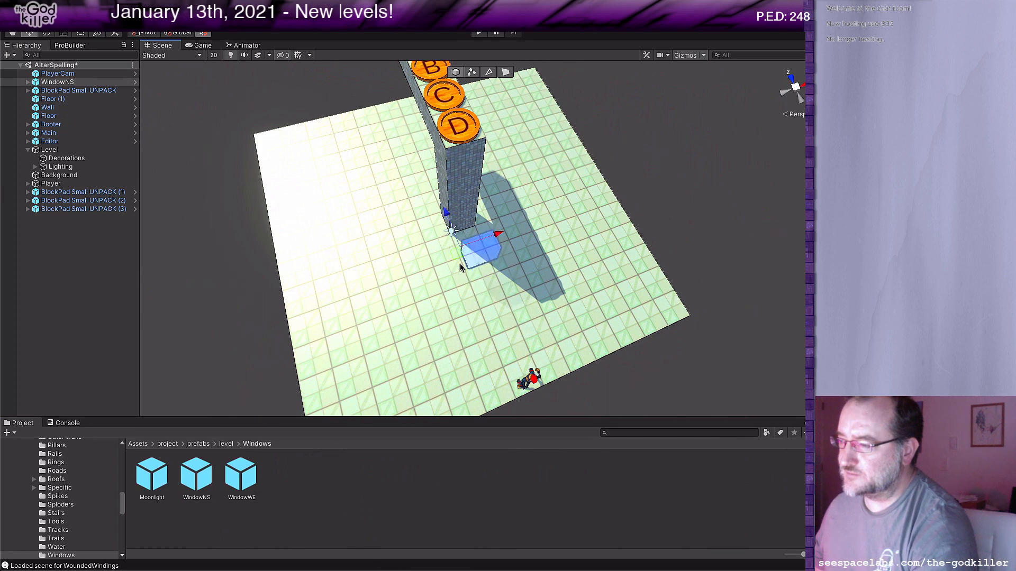
middle_click_drag(465, 270, 490, 291)
scroll(477, 270, "up", 3)
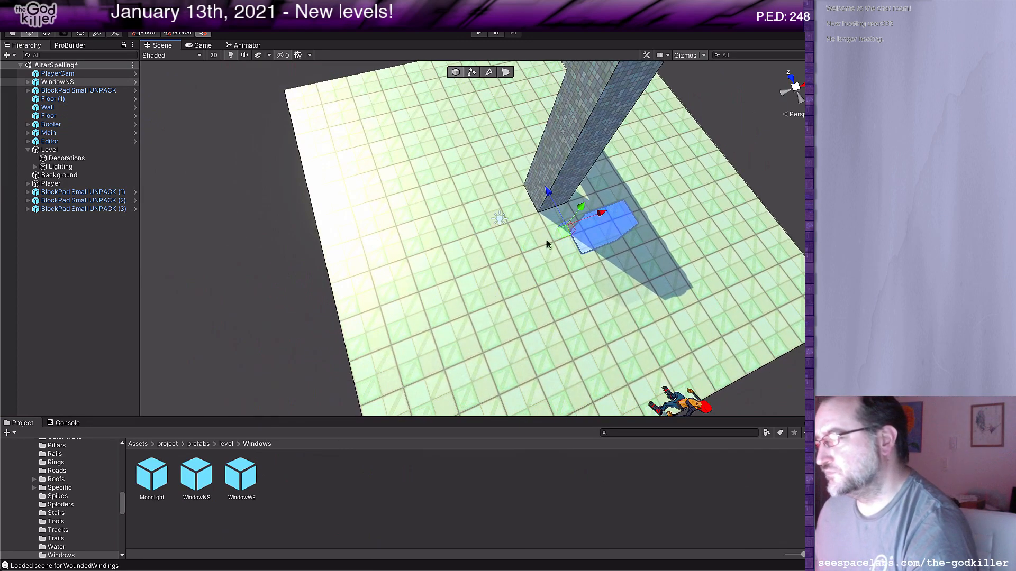
left_click_drag(596, 200, 565, 233)
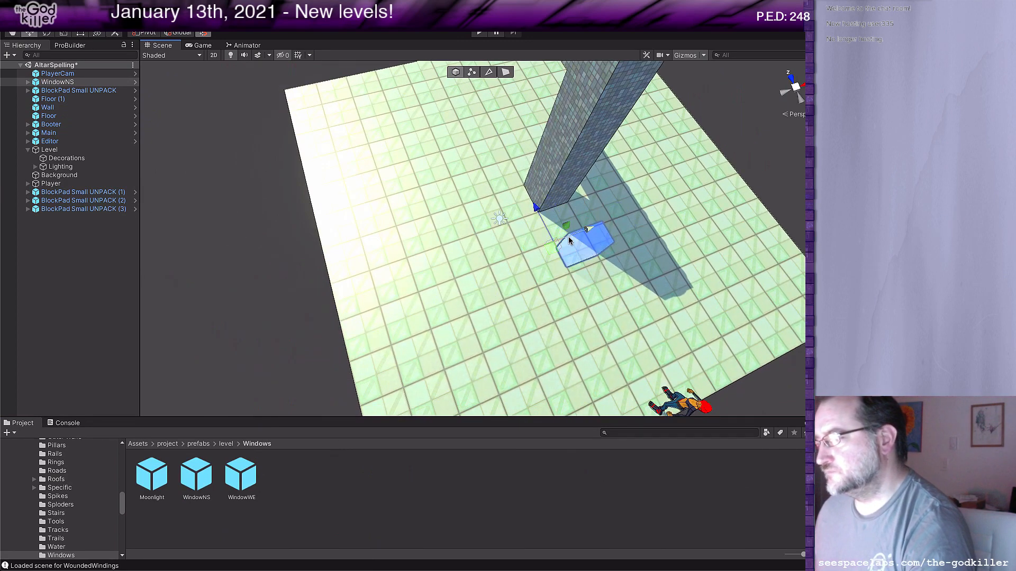
Raise the top face of the window block to stretch it into a tall column.
left_click(506, 72)
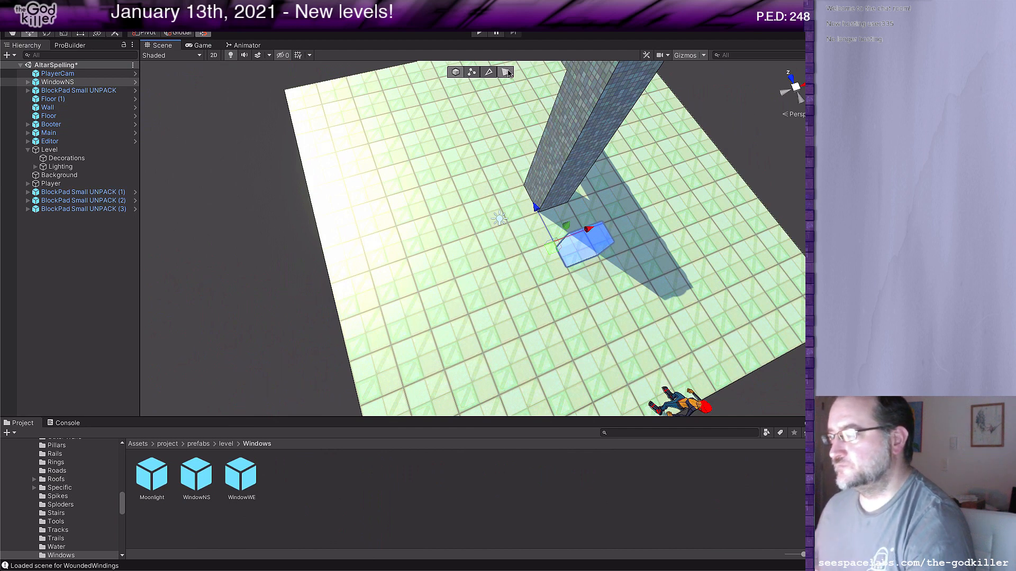
left_click(592, 247)
left_click_drag(609, 221, 658, 186)
scroll(651, 198, "down", 2)
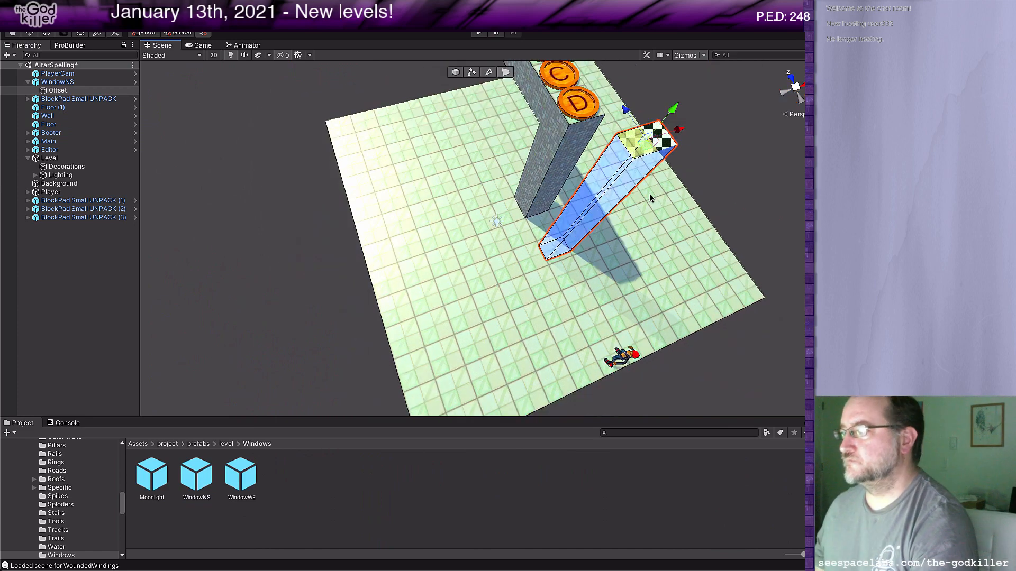
Extend the window column's top face much higher, far above the letter pad platform.
middle_click_drag(635, 164, 650, 198)
left_click_drag(651, 198, 730, 173, "alt")
right_click_drag(730, 172, 658, 125)
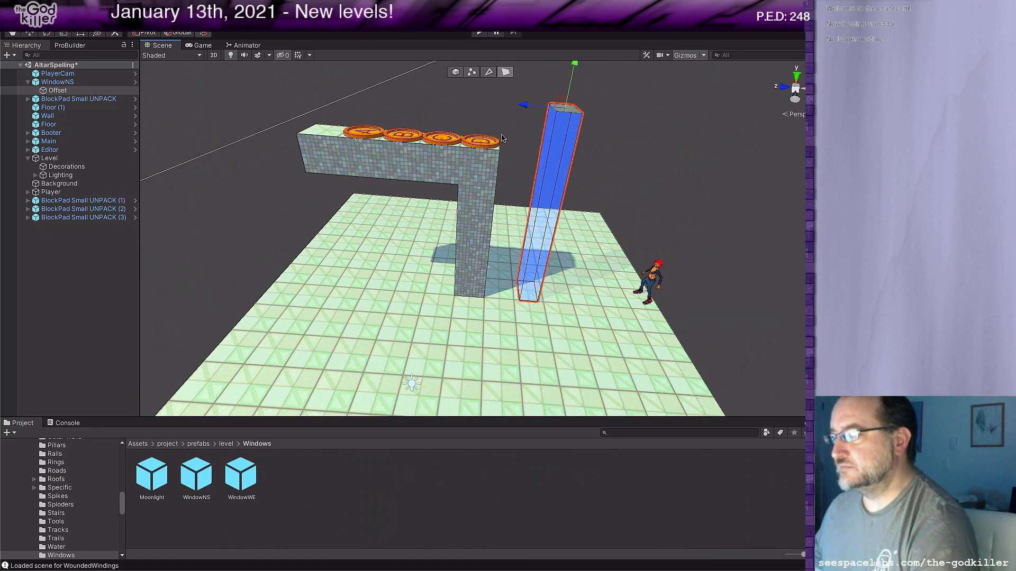
middle_click_drag(545, 146, 526, 150)
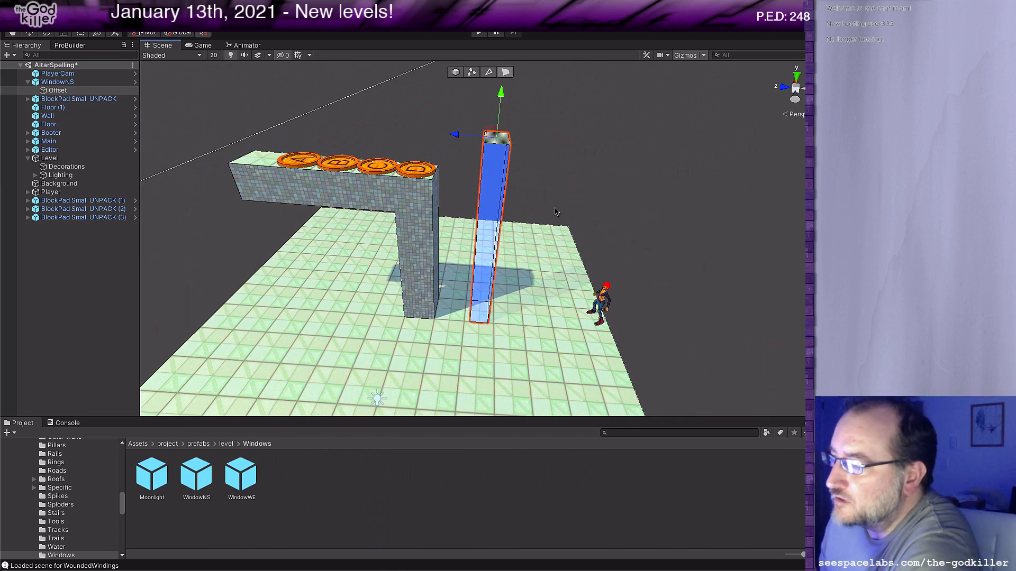
right_click_drag(556, 212, 492, 255)
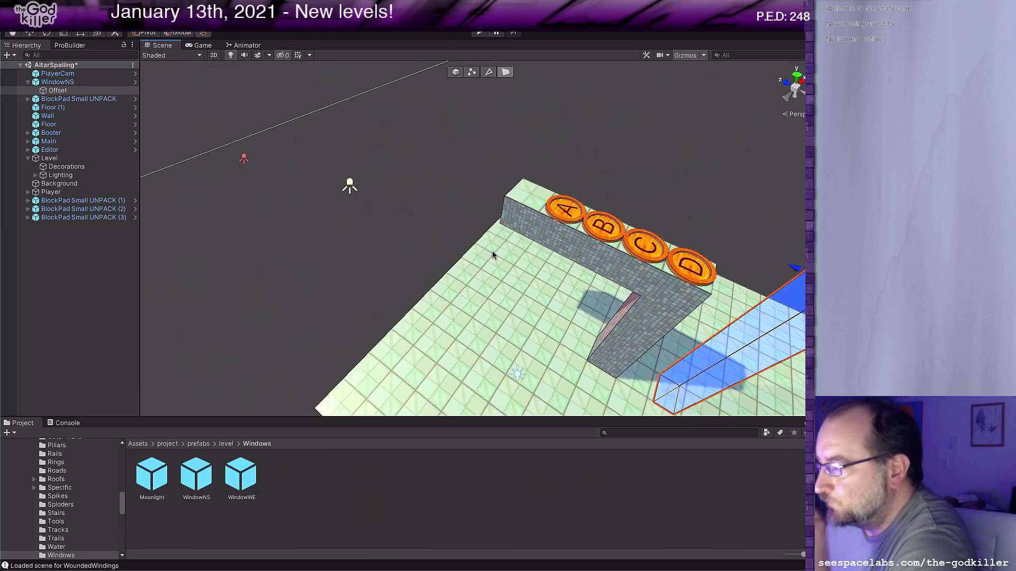
middle_click_drag(492, 255, 465, 237)
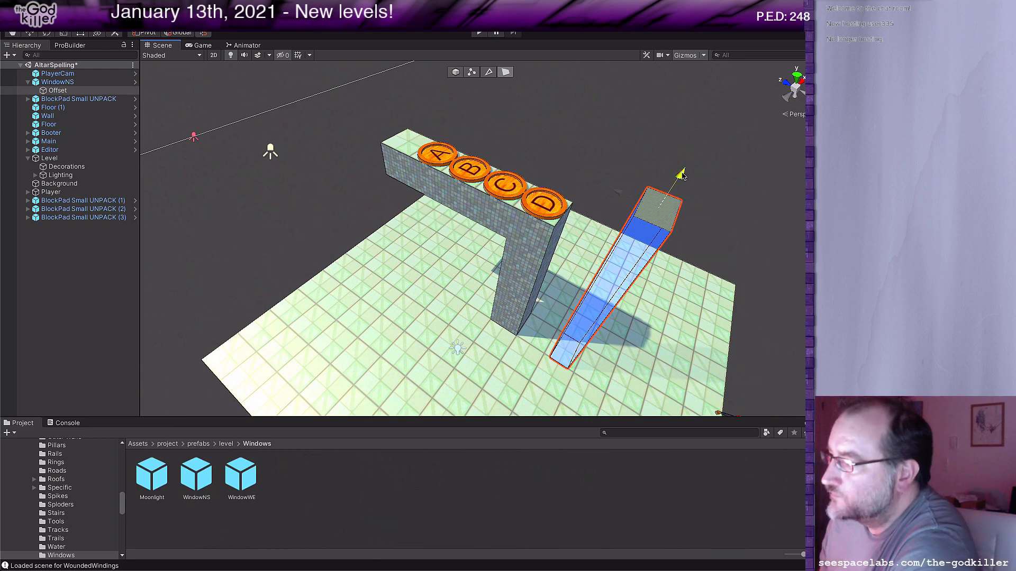
left_click_drag(683, 174, 727, 60)
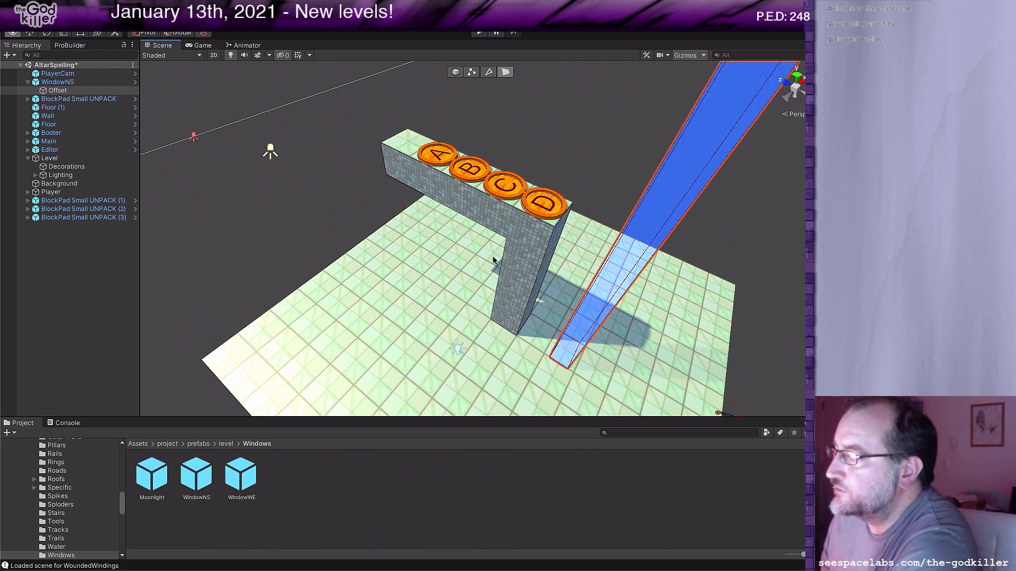
Go back to the parent level prefab folder.
right_click_drag(494, 264, 541, 281)
scroll(541, 281, "down", 3)
mouse_move(481, 272)
middle_mouse_down()
mouse_move(499, 291)
mouse_move(499, 271)
middle_mouse_up()
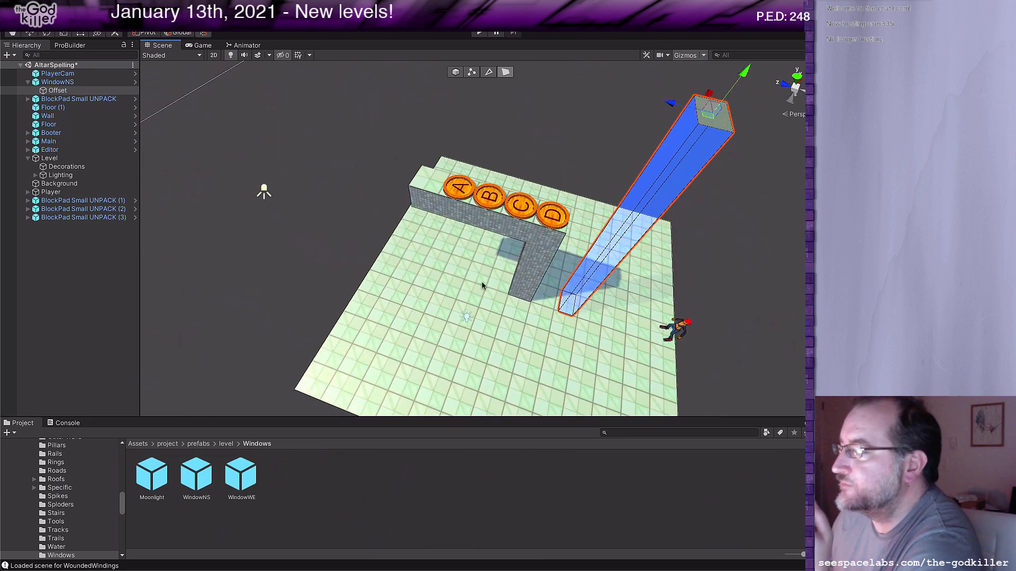
right_click_drag(482, 283, 544, 288)
middle_click_drag(497, 249, 542, 287)
left_click(225, 444)
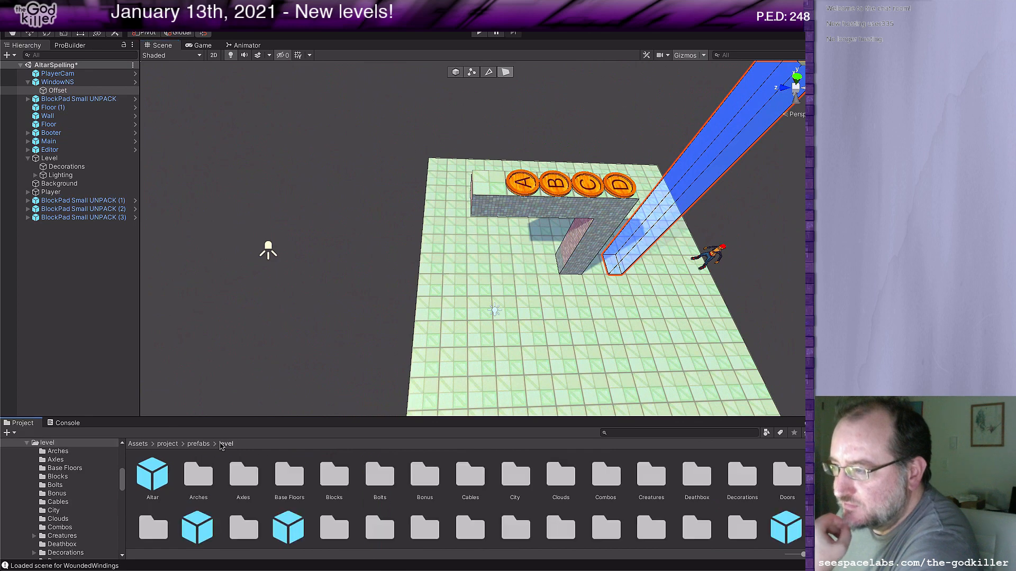
Open the Stairs folder in the level prefabs and bring its first stair sizes into view.
scroll(617, 496, "down", 5)
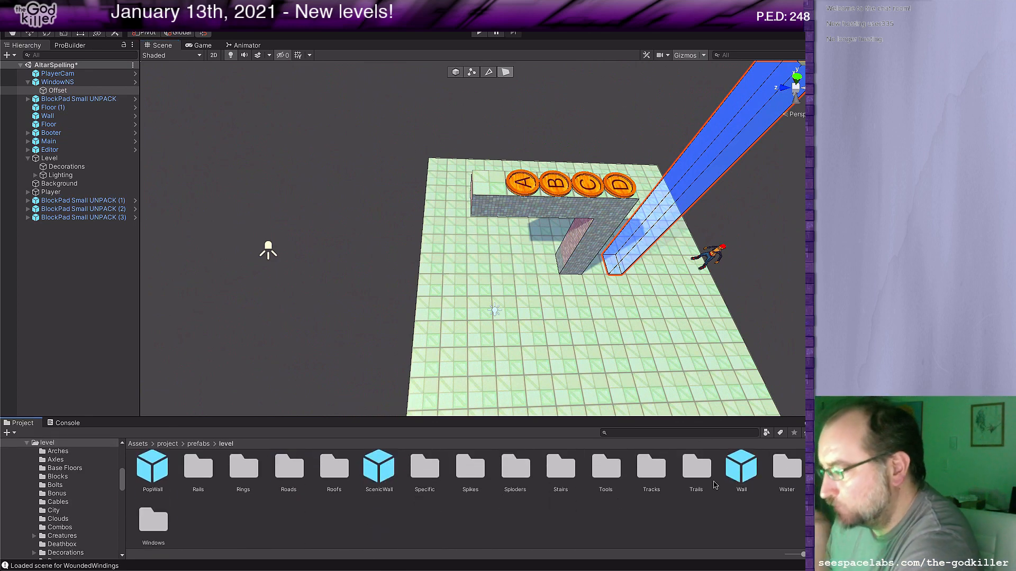
double_click(559, 475)
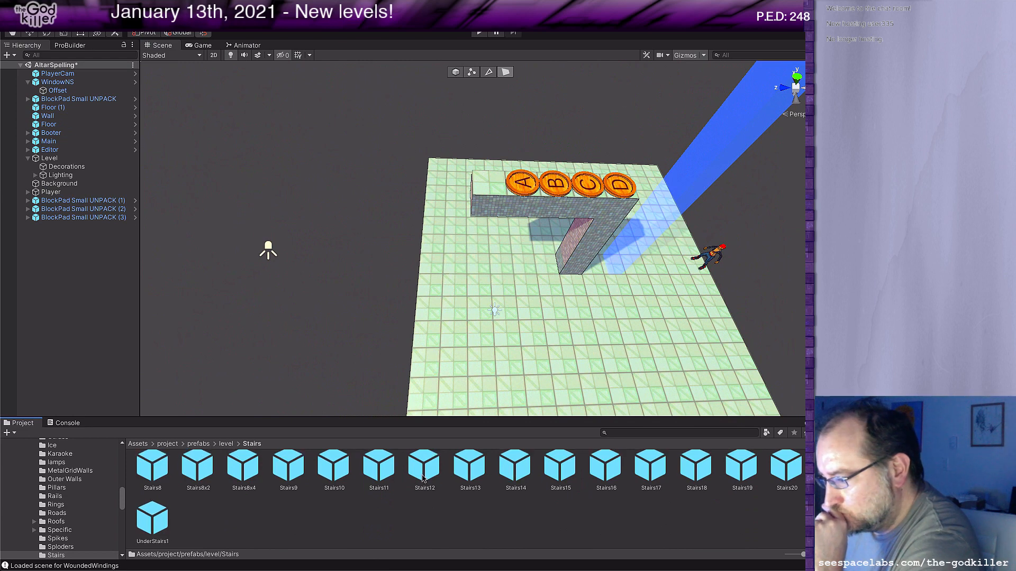
scroll(437, 479, "up", 2)
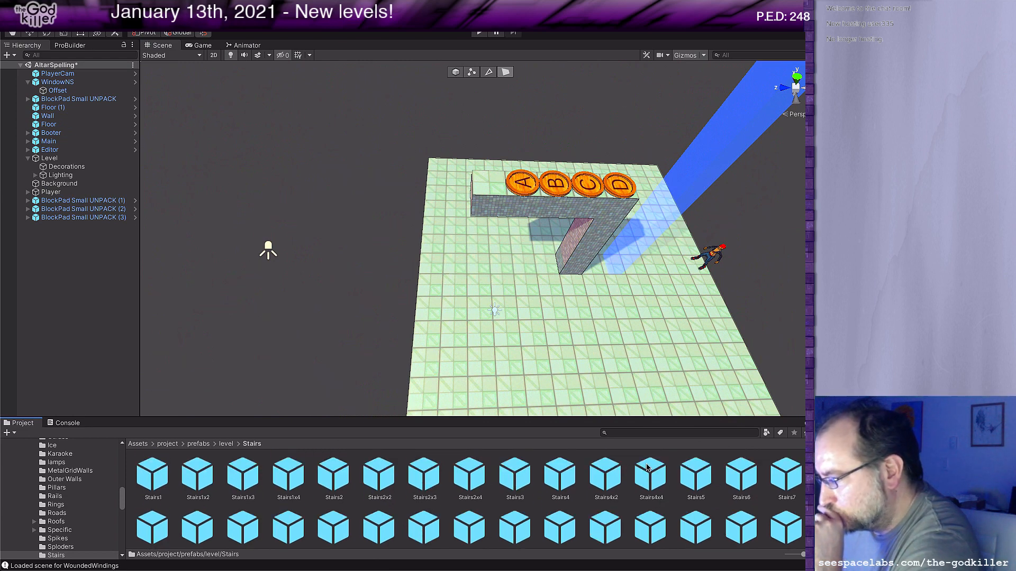
Try a Stairs4 prefab rotated 90 degrees beneath the letter pad platform's free end, and delete it.
left_click_drag(572, 470, 598, 306)
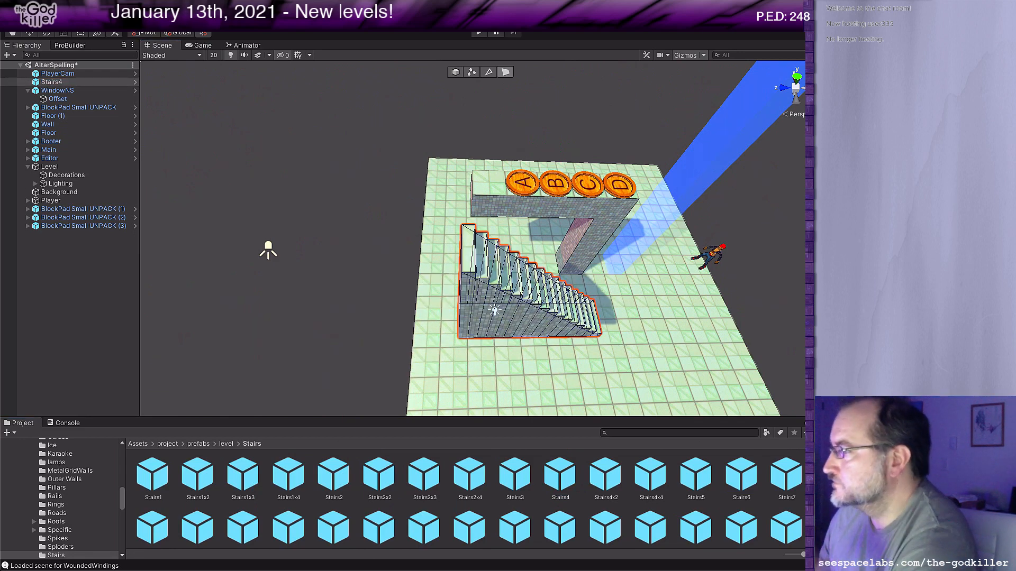
type("90")
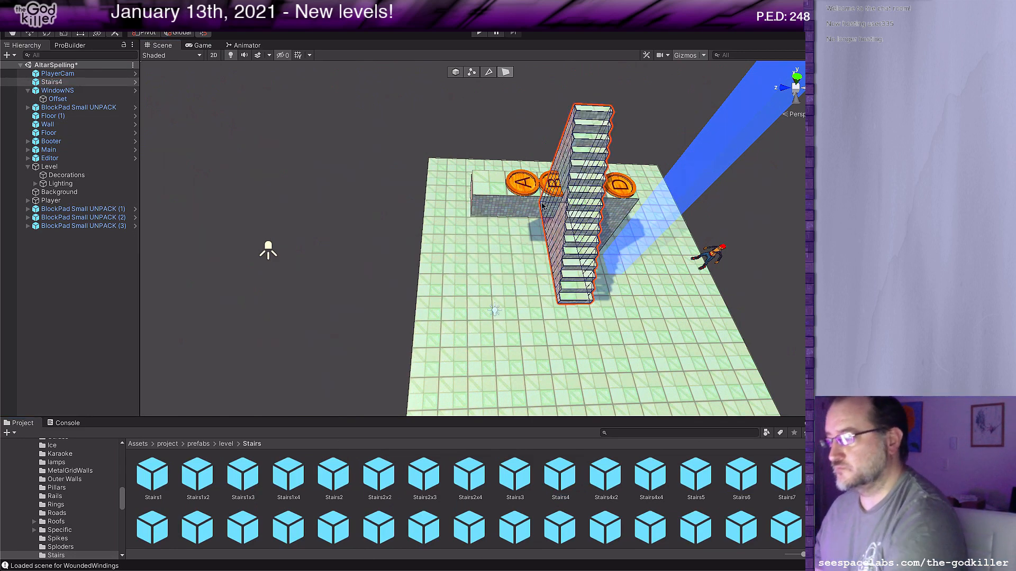
left_click(457, 73)
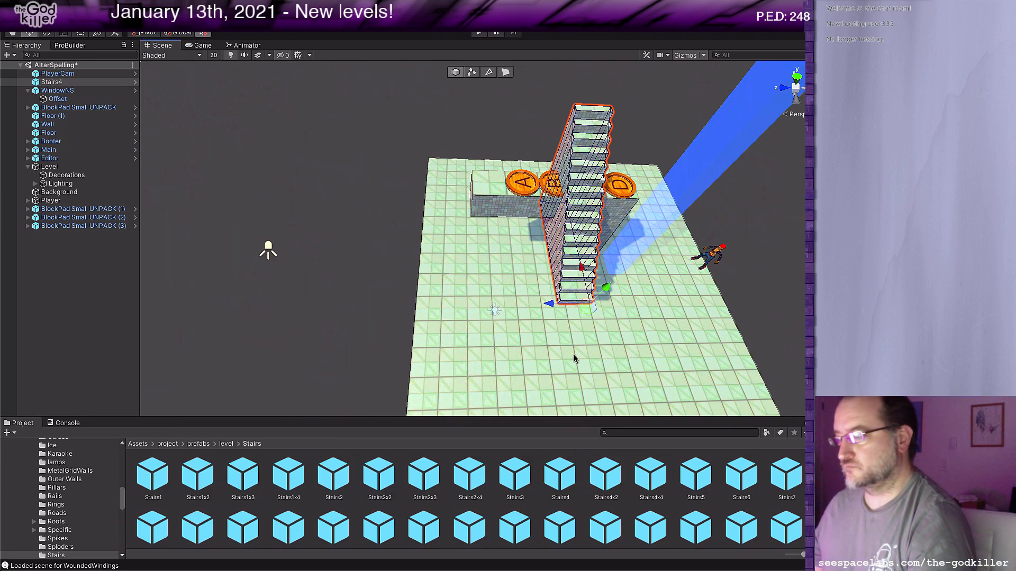
left_click_drag(586, 312, 512, 400)
middle_click_drag(573, 373, 608, 323)
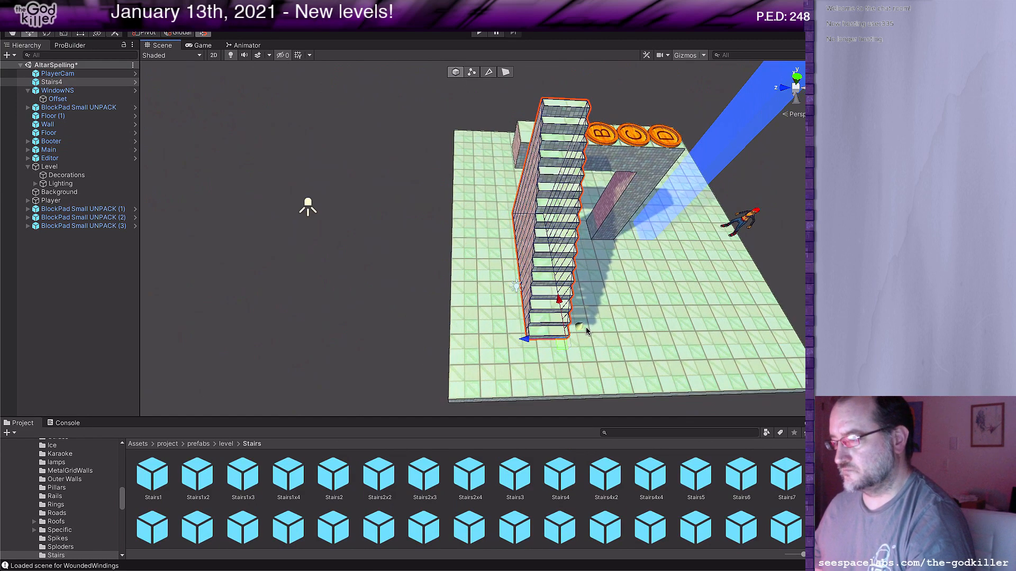
left_click_drag(586, 330, 570, 376)
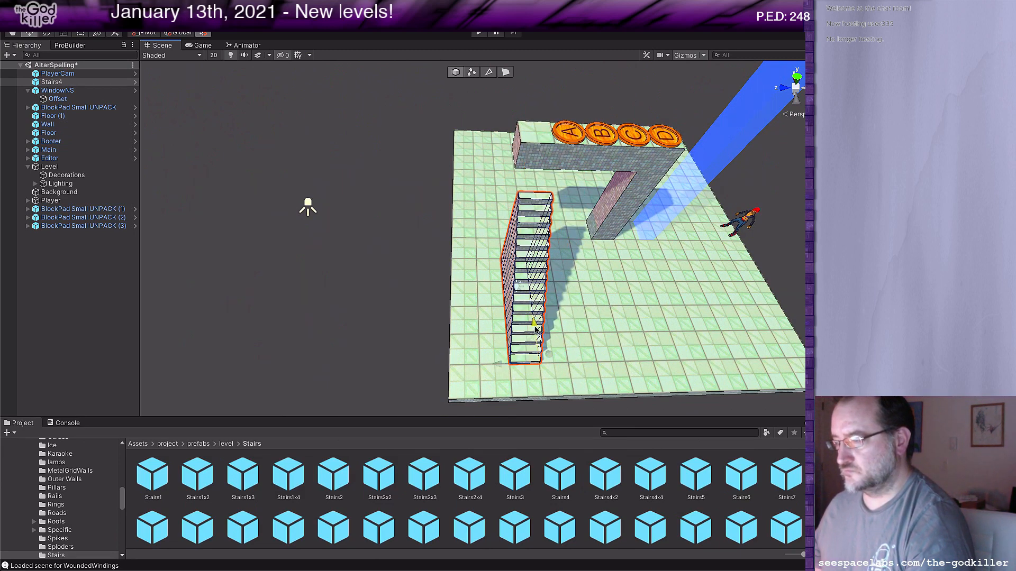
left_click_drag(536, 339, 532, 309)
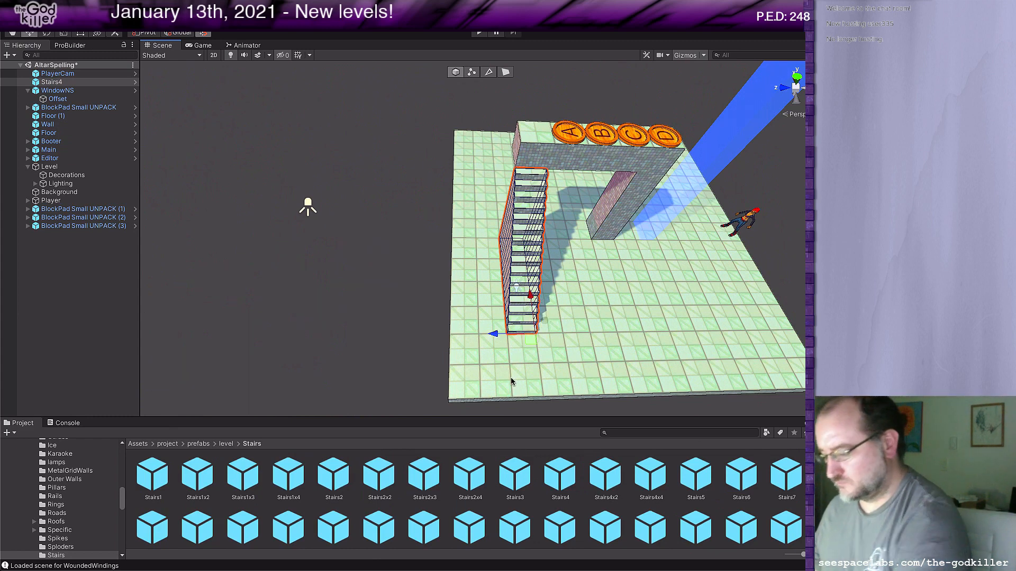
key("Delete")
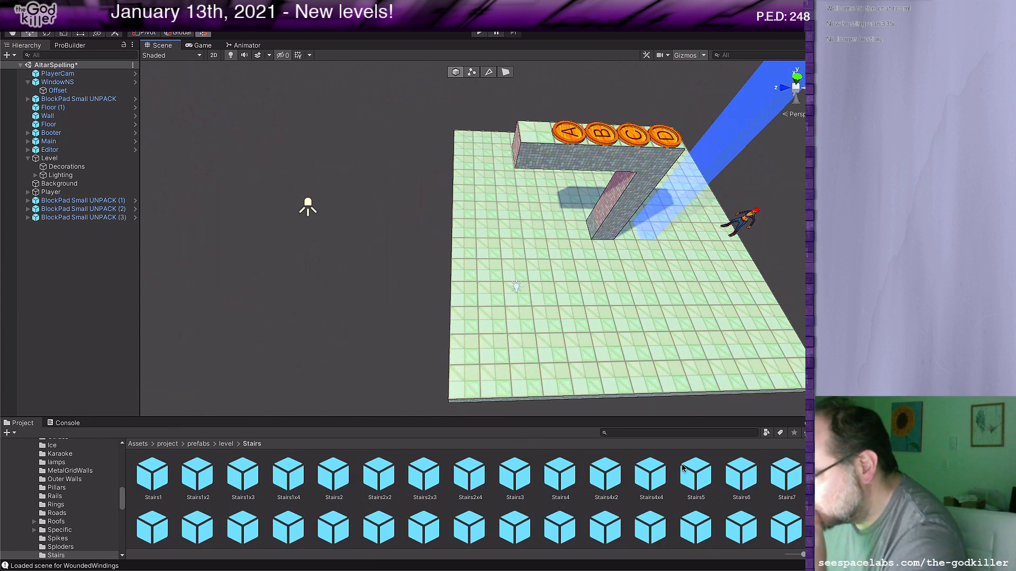
Add a Stairs5 prefab, rotate it 90 degrees and move it so its top meets the platform's free end beside the A pad.
left_click_drag(695, 473, 721, 242)
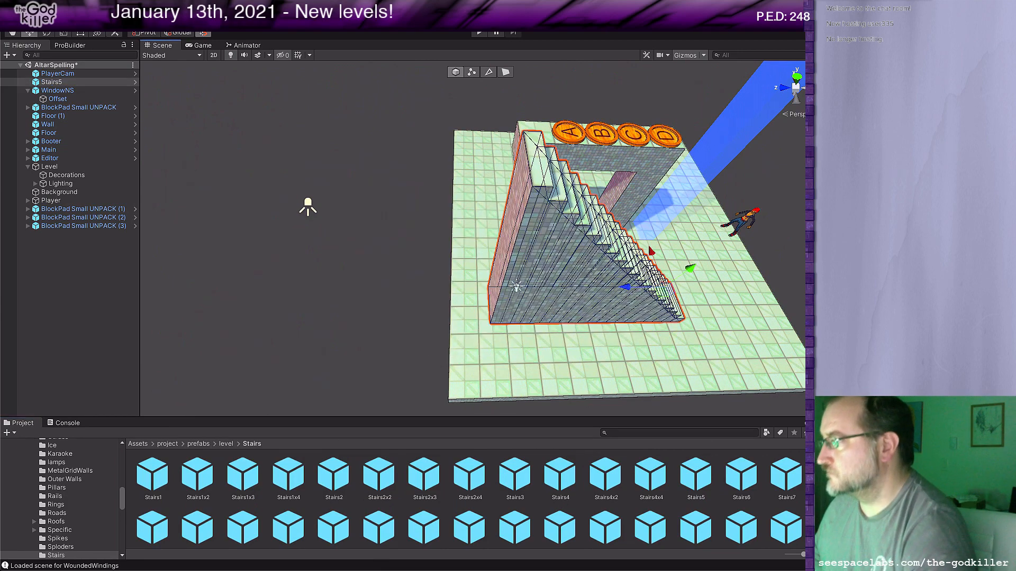
type("90")
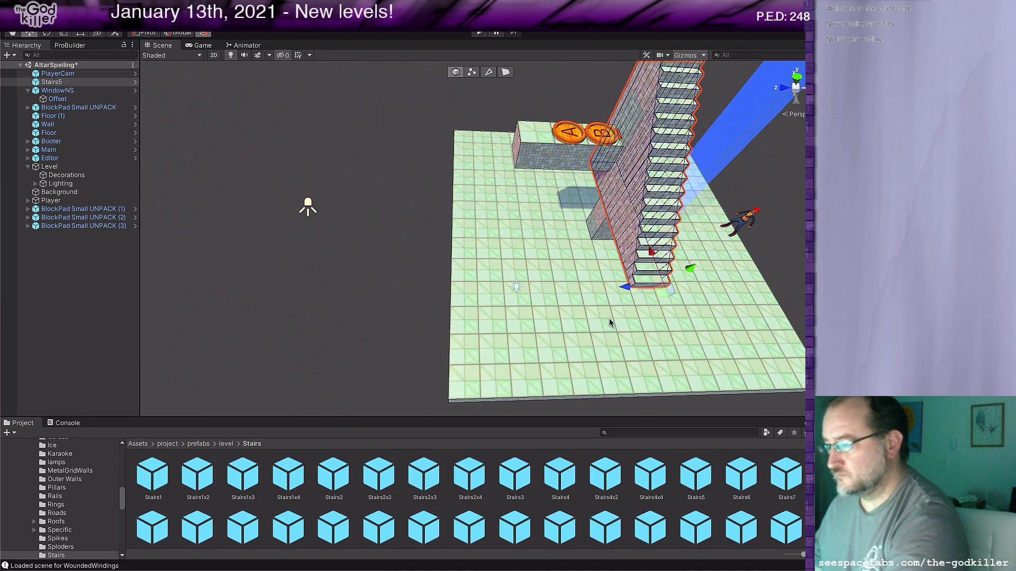
left_click_drag(661, 299, 532, 316)
middle_click_drag(706, 262, 589, 263)
left_click_drag(635, 265, 558, 254, "alt")
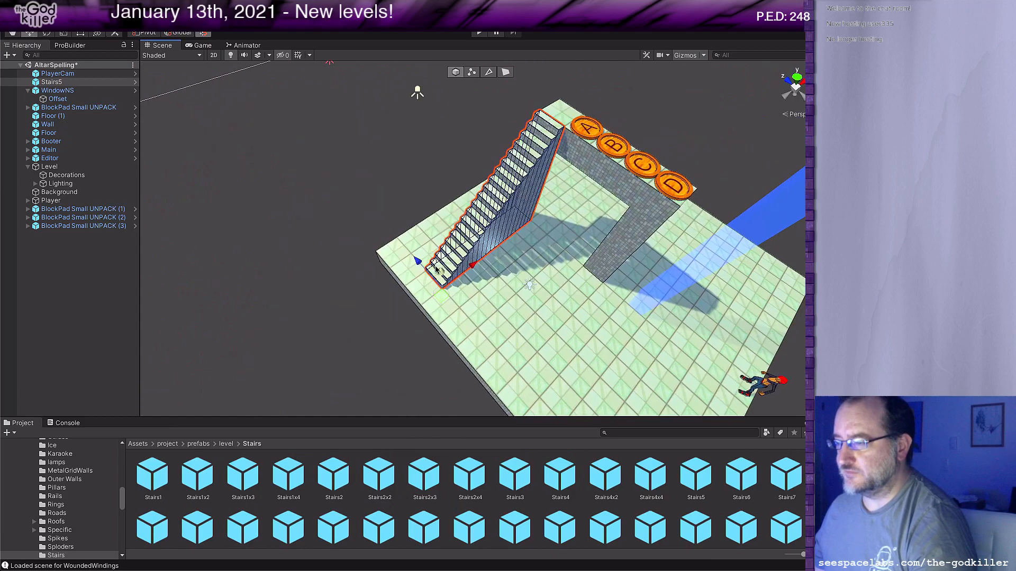
middle_click_drag(558, 253, 507, 239)
scroll(525, 237, "down", 2)
middle_click_drag(441, 251, 619, 278)
Place a Block UNPACK prefab from the Blocks folder on the A pad and set its letter to A.
left_click(226, 444)
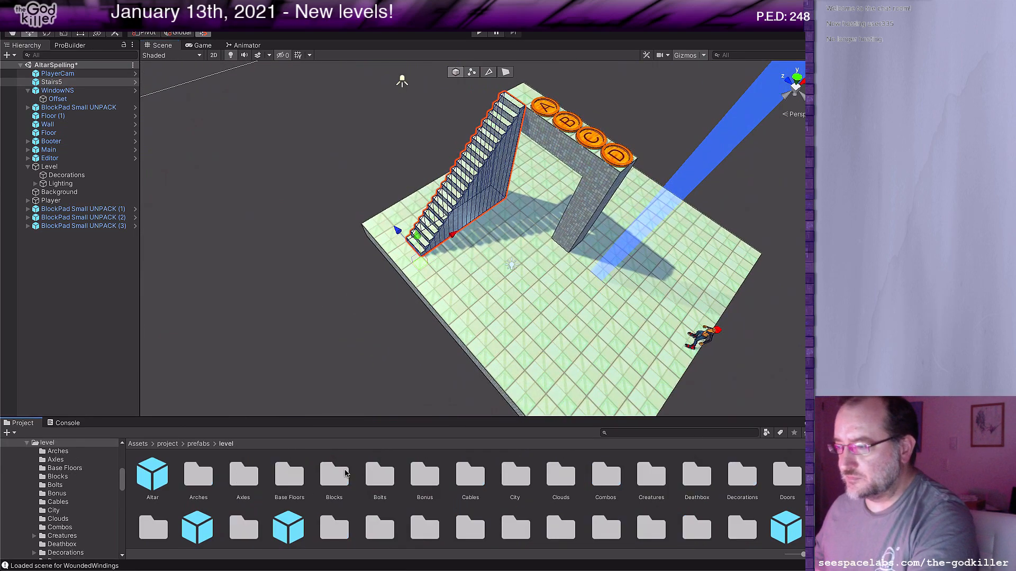
double_click(330, 480)
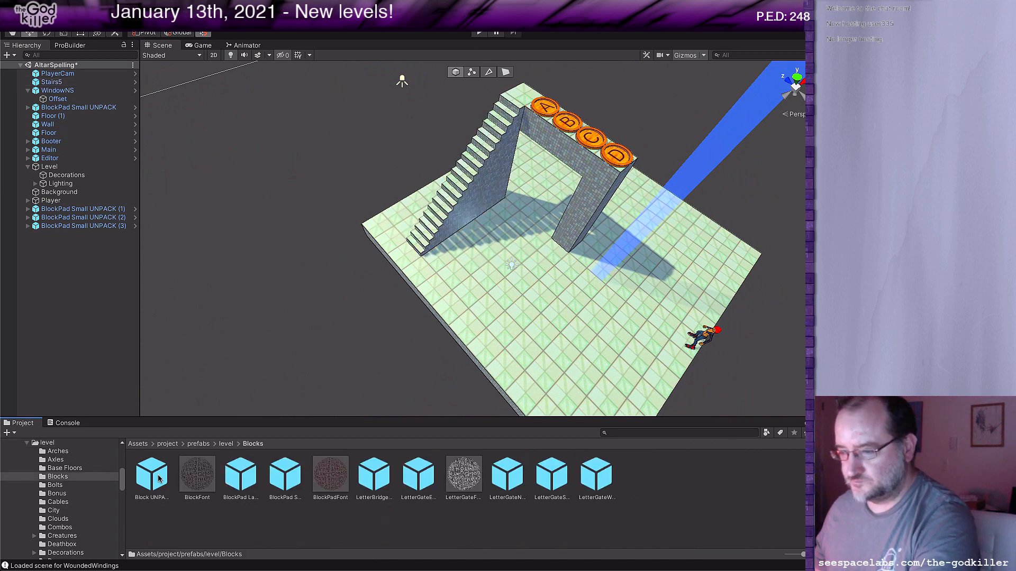
left_click_drag(159, 479, 524, 112)
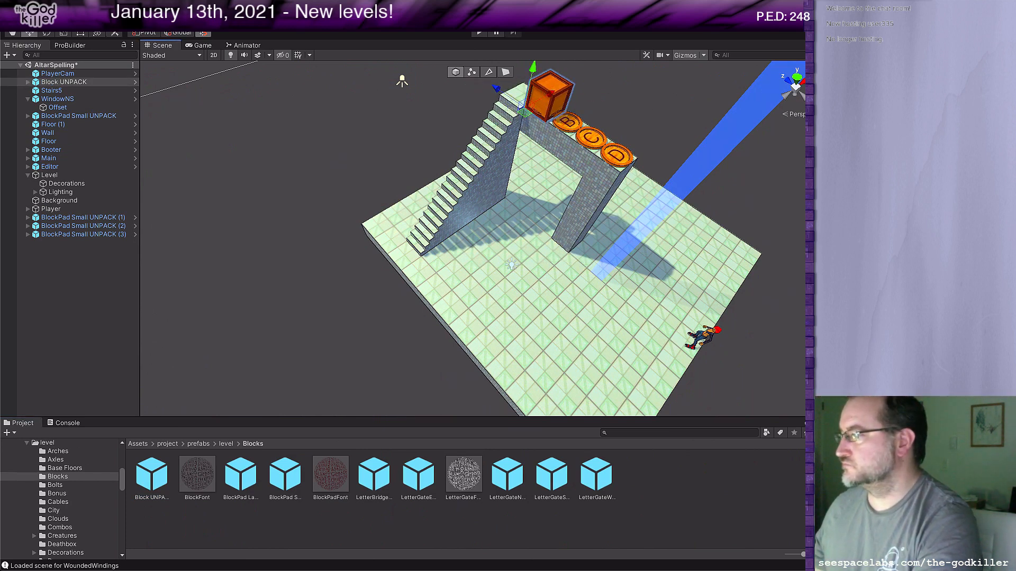
type("A")
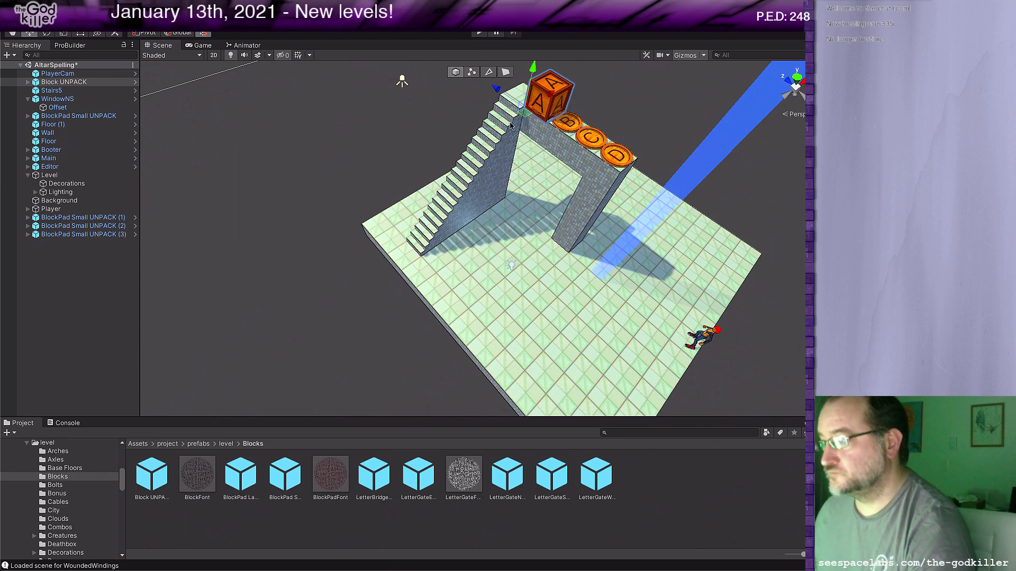
Duplicate the letter block along the platform onto the remaining three pads, lettering the copies B, C and D.
key("ctrl+d")
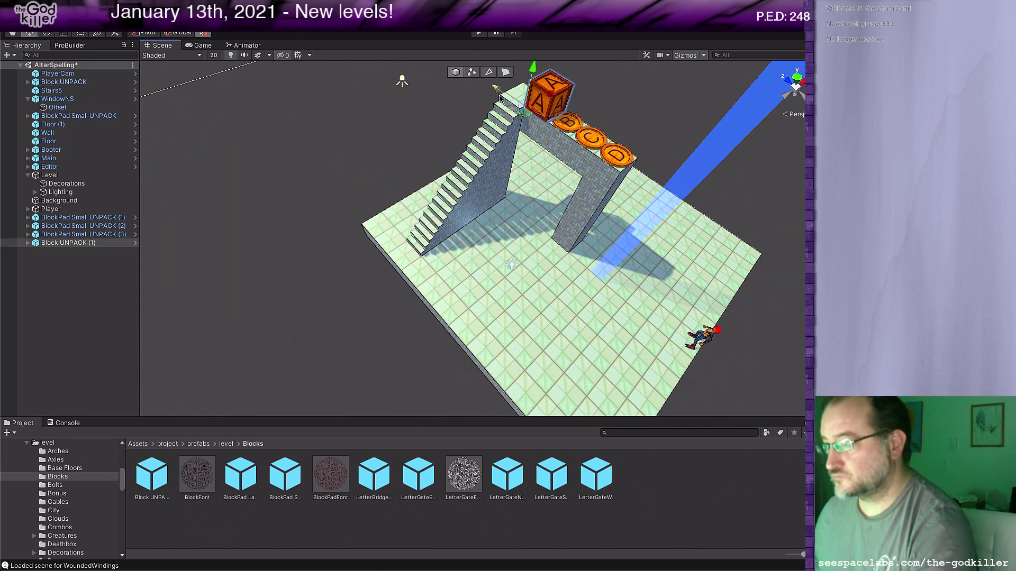
left_click_drag(528, 115, 546, 126)
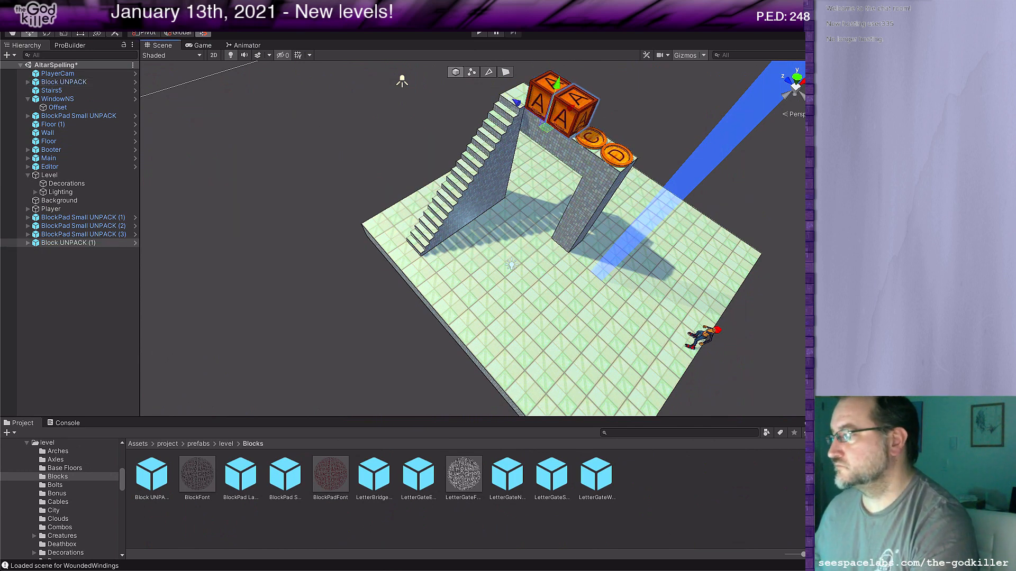
key("b")
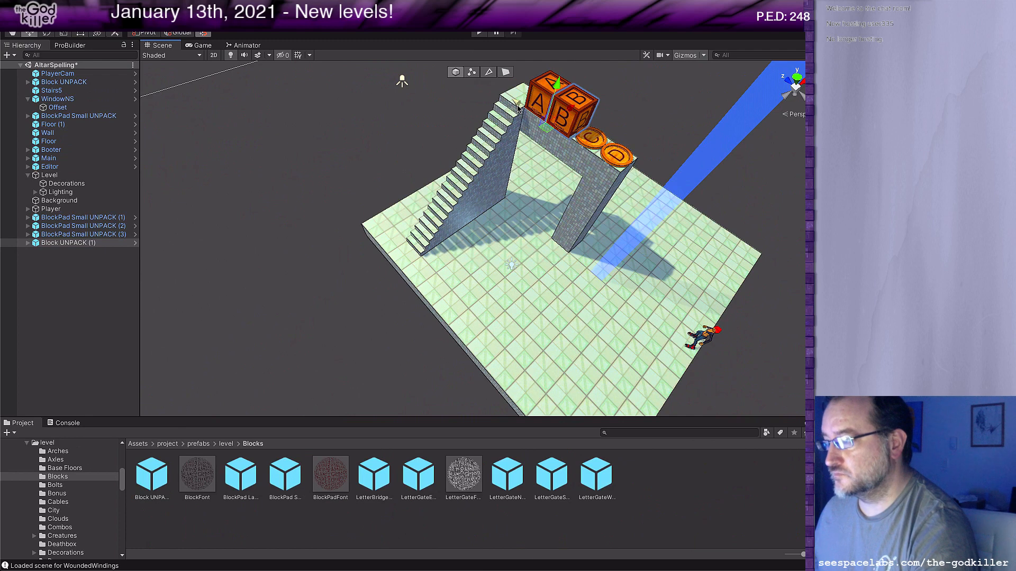
key("ctrl+d")
left_click_drag(517, 107, 544, 126)
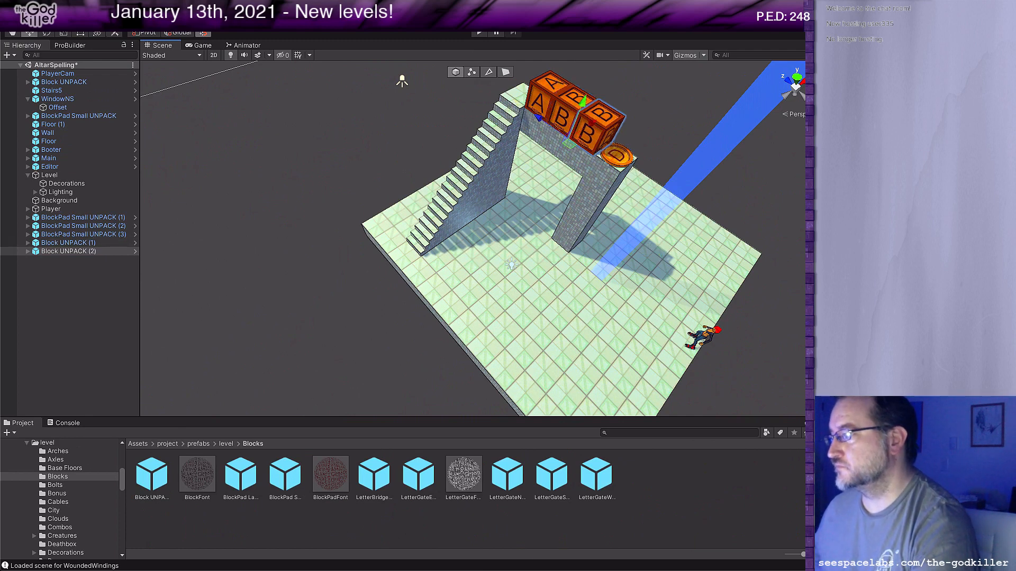
key("c")
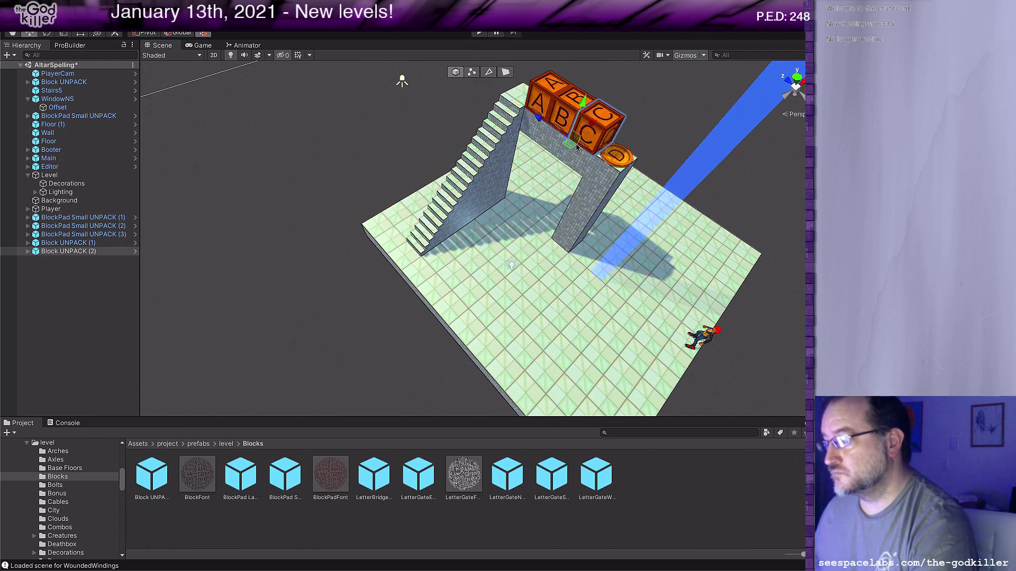
key("ctrl+d")
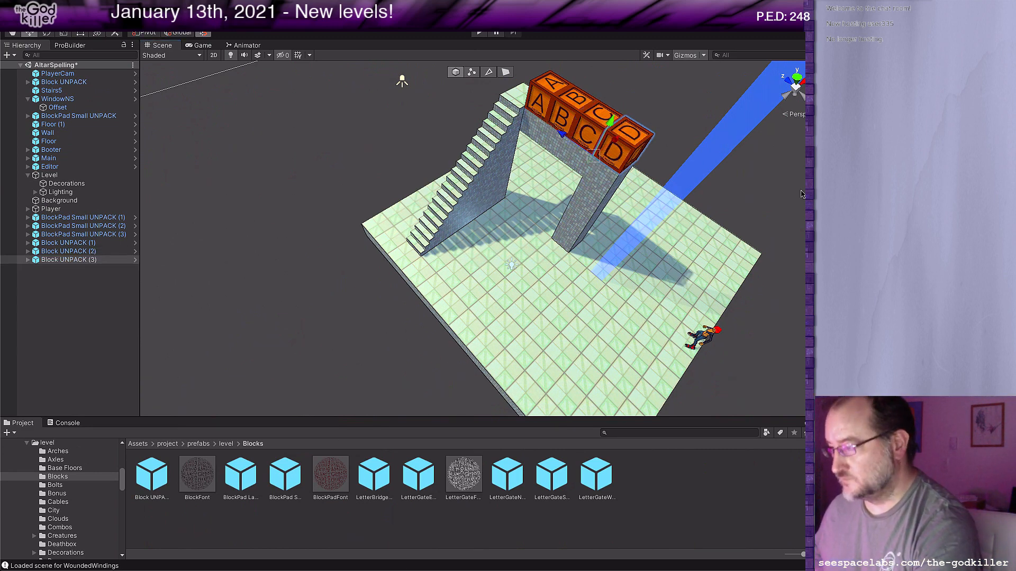
Extend the floor's side face near the foot of the stairs far outward to enlarge the floor.
middle_click_drag(733, 248, 630, 272)
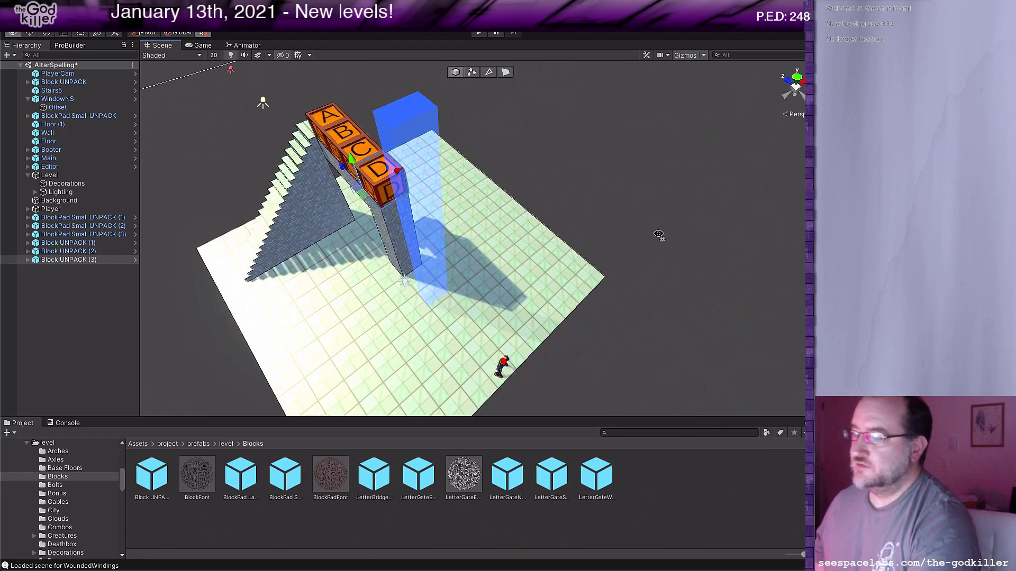
right_click_drag(659, 236, 617, 245)
middle_click_drag(617, 245, 639, 216)
middle_click_drag(518, 267, 532, 256)
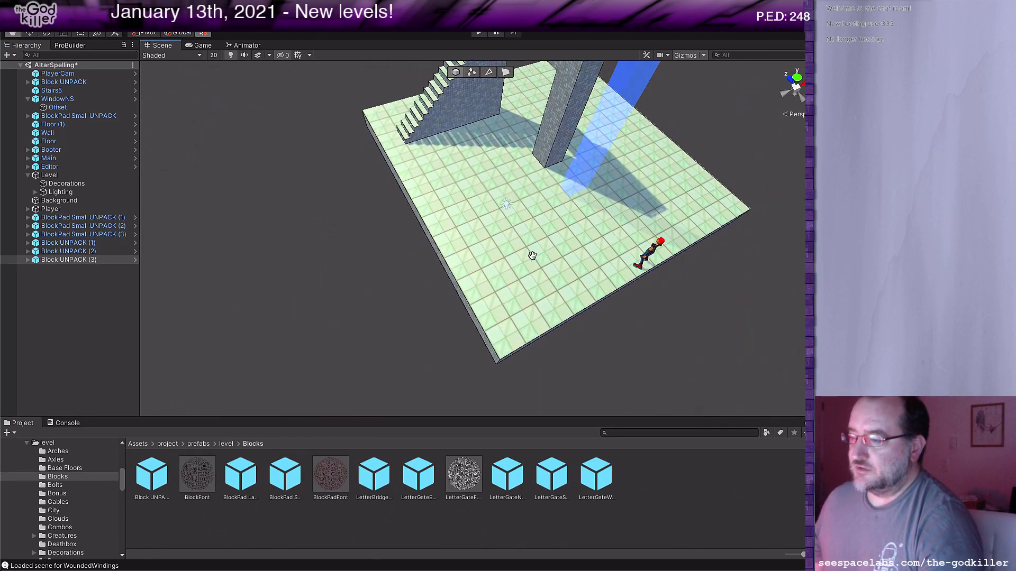
left_click(447, 272)
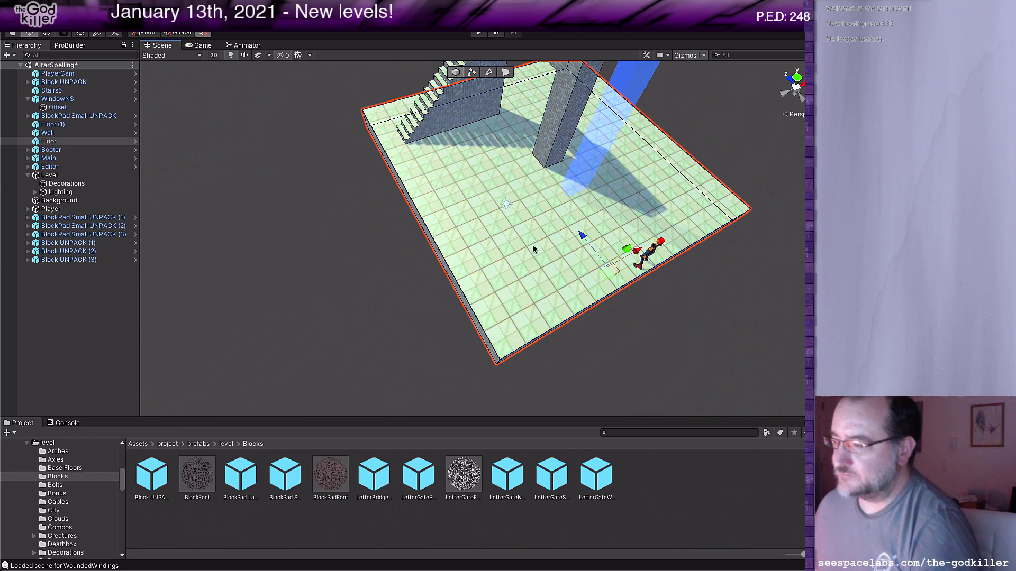
left_click(505, 72)
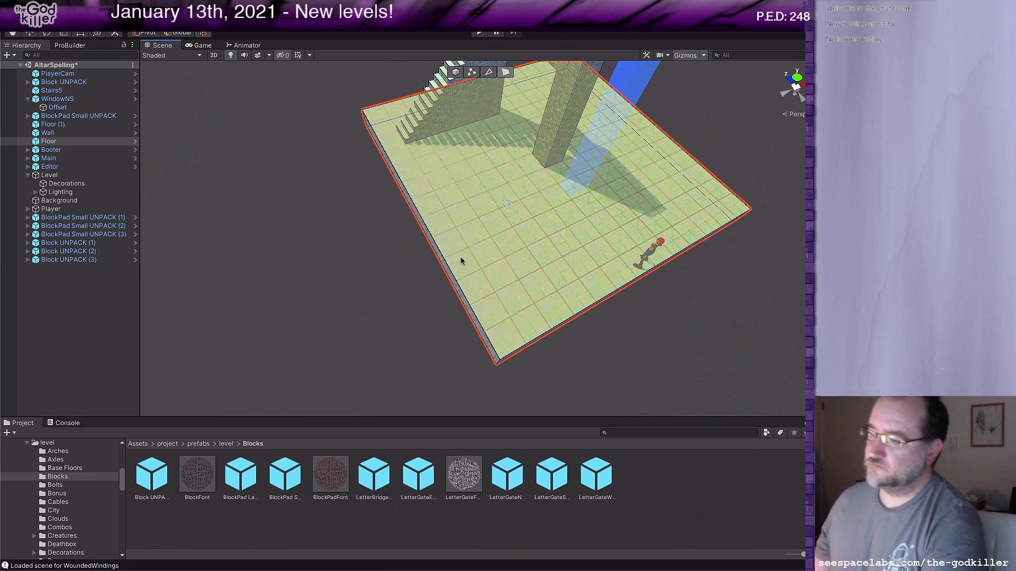
left_click(449, 281)
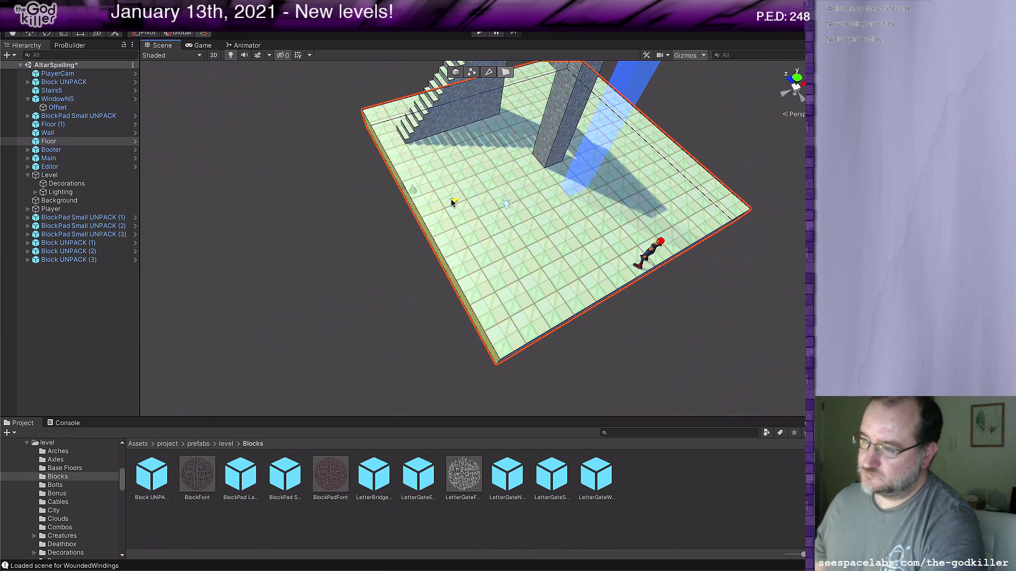
left_click_drag(451, 199, 296, 284)
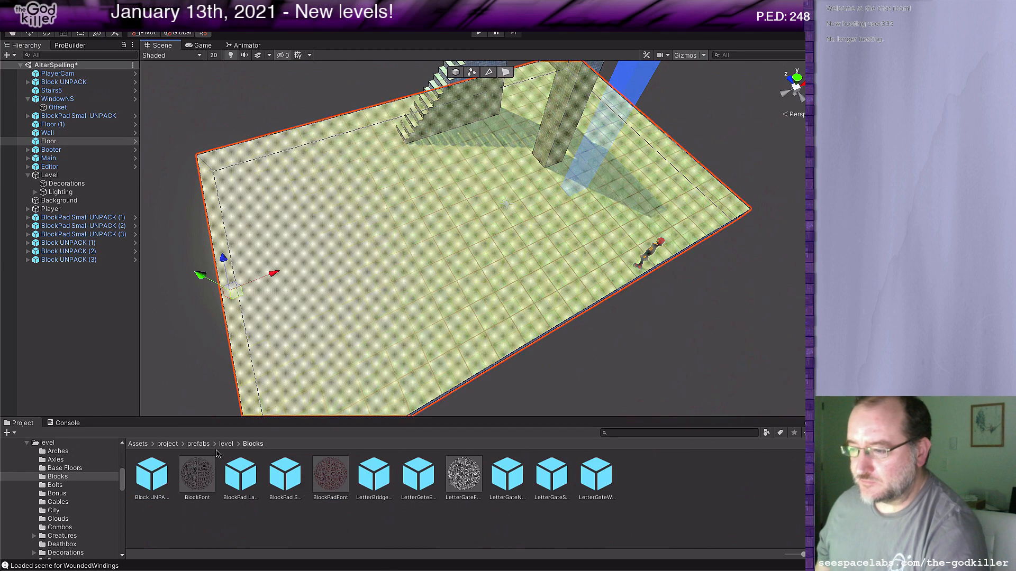
Place an Altar prefab from the level folder on the newly extended floor area and lower it onto the floor surface.
left_click(226, 443)
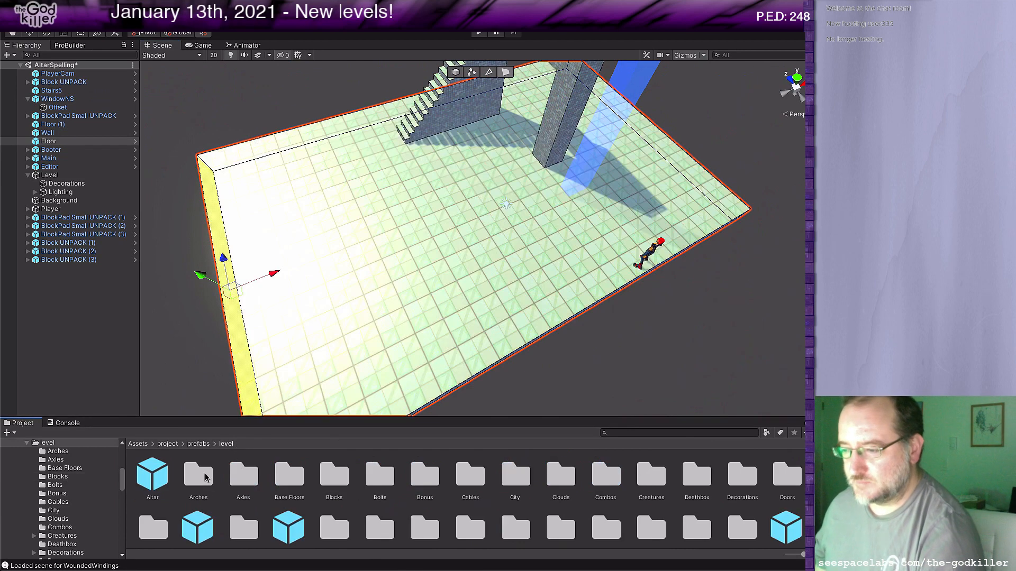
left_click_drag(162, 484, 335, 307)
middle_click_drag(369, 300, 379, 286)
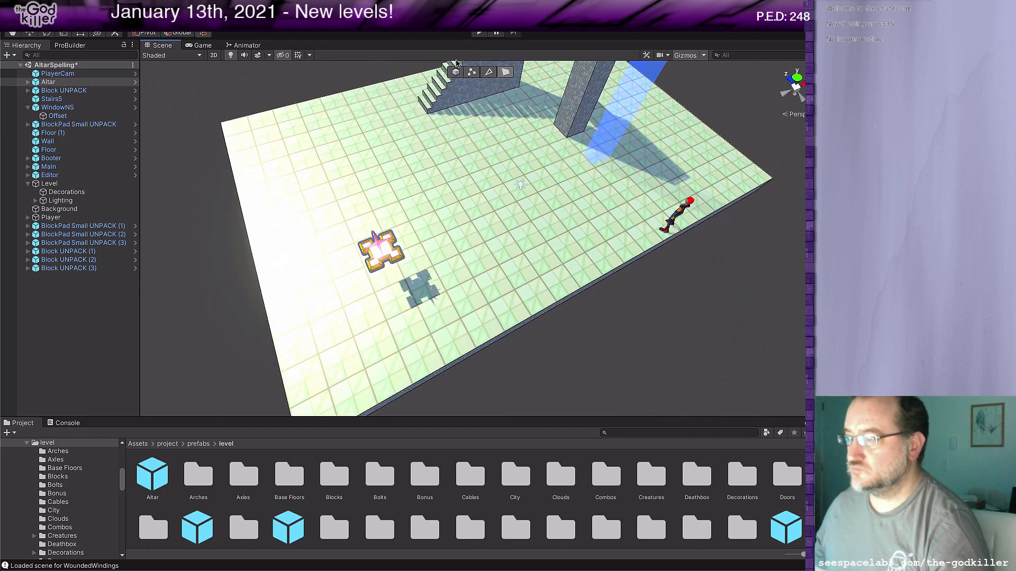
left_click(456, 73)
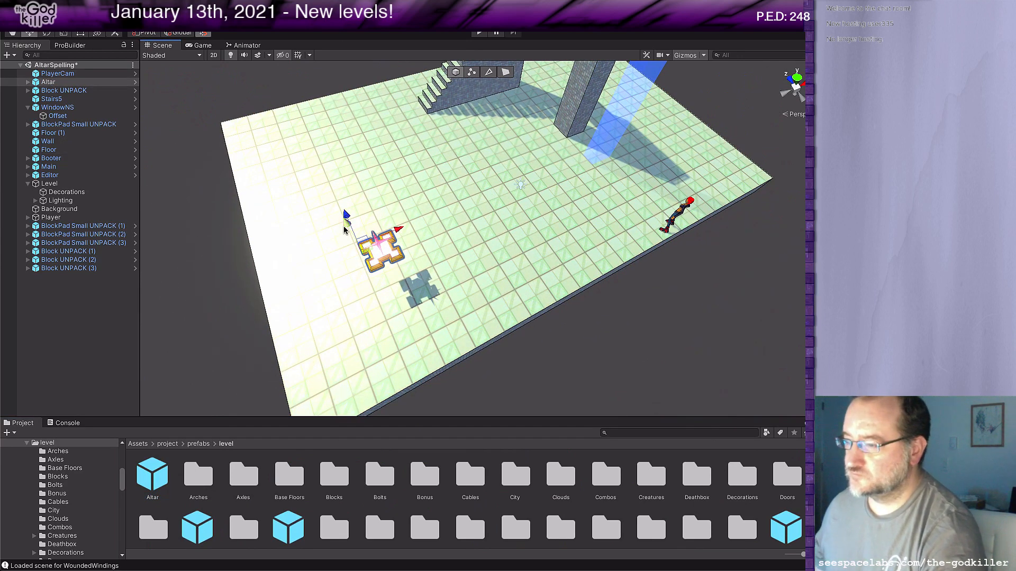
left_click_drag(345, 227, 376, 260)
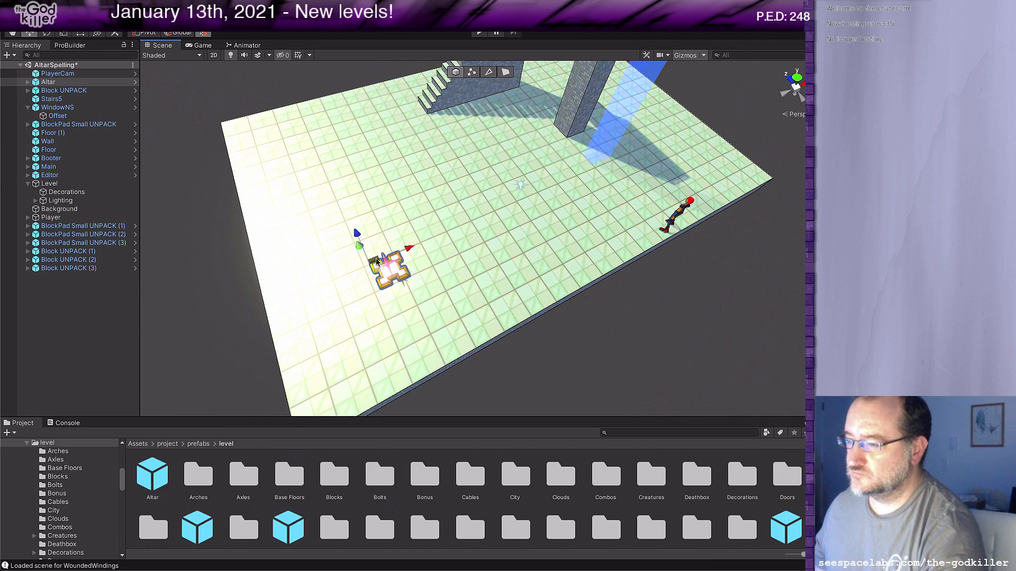
middle_click_drag(377, 261, 415, 276)
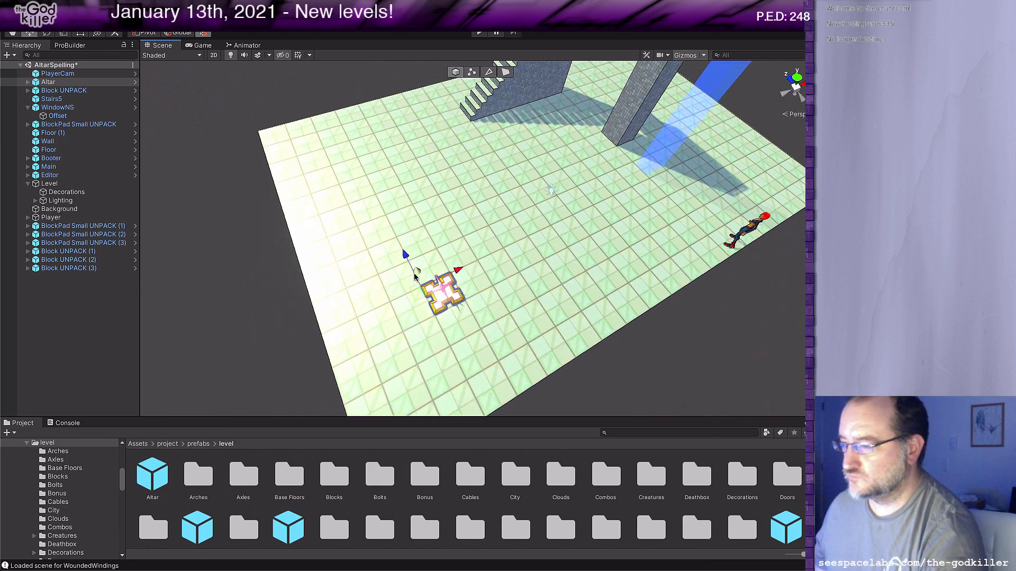
scroll(415, 274, "up", 3)
middle_click_drag(417, 327, 457, 312)
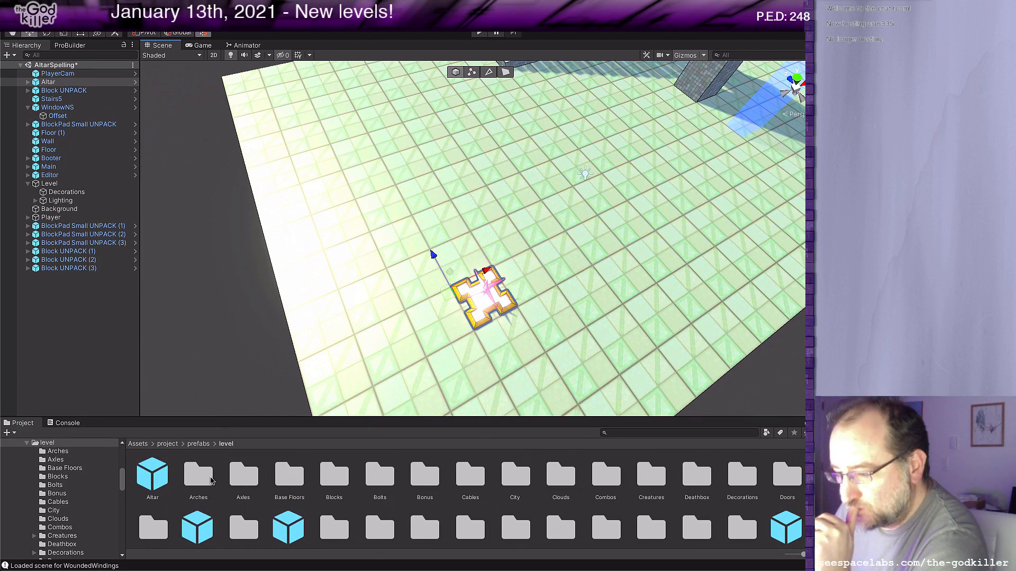
Place a BlockPad Small UNPACK prefab with the letter A from the Blocks folder on the floor beside the altar.
left_click(329, 484)
double_click(329, 485)
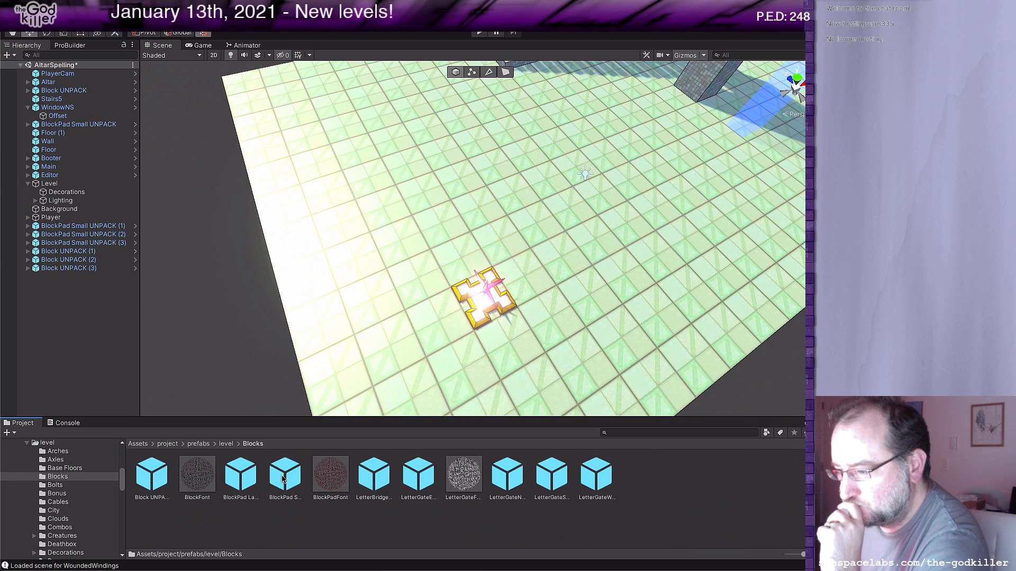
left_click_drag(283, 479, 514, 285)
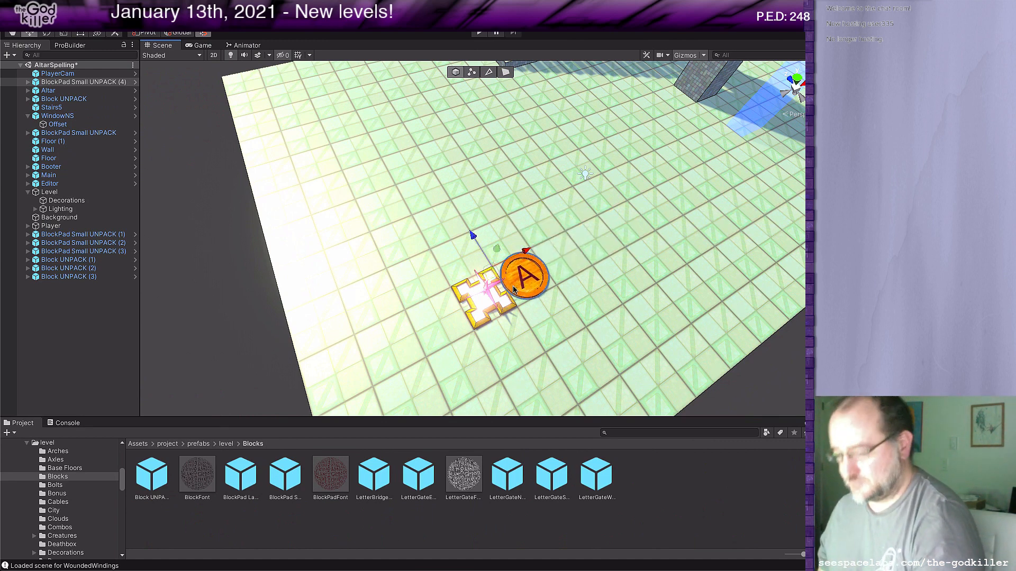
Duplicate the A pad onto the altar's other three sides, lettering the copies B, C and D around it.
key("ctrl+d")
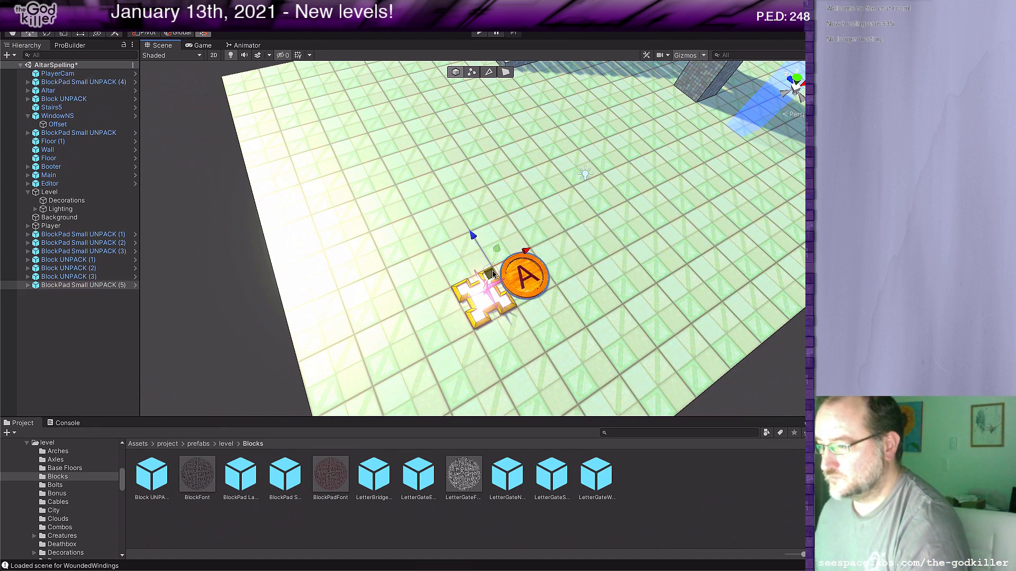
left_click_drag(491, 274, 476, 338)
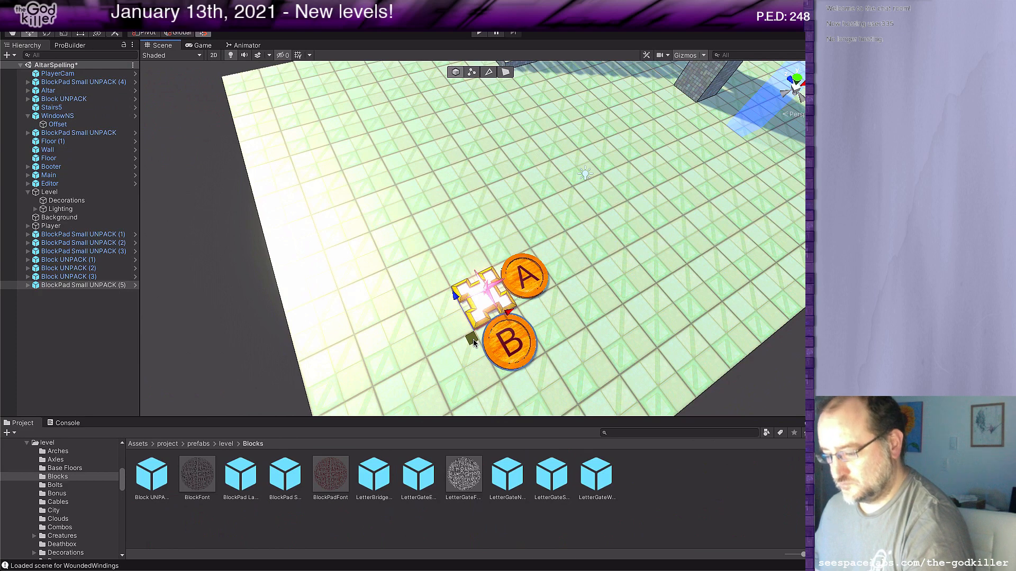
key("ctrl+d")
left_click_drag(473, 343, 402, 320)
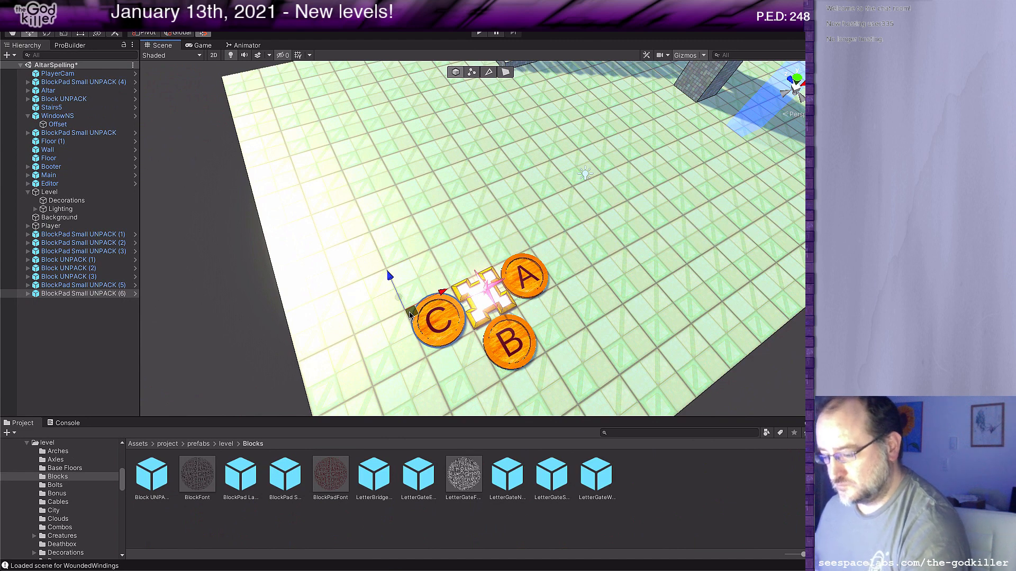
key("ctrl+d")
left_click_drag(410, 314, 436, 258)
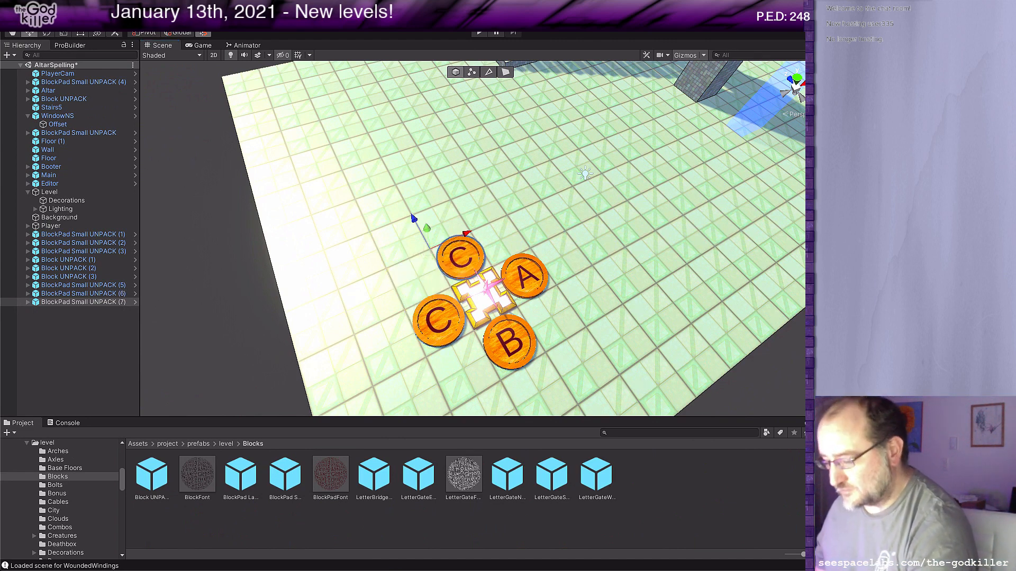
type("D")
Place a Block UNPACK prefab on the D pad beside the altar and set its letter to D.
scroll(630, 280, "down", 3)
middle_click_drag(640, 263, 613, 297)
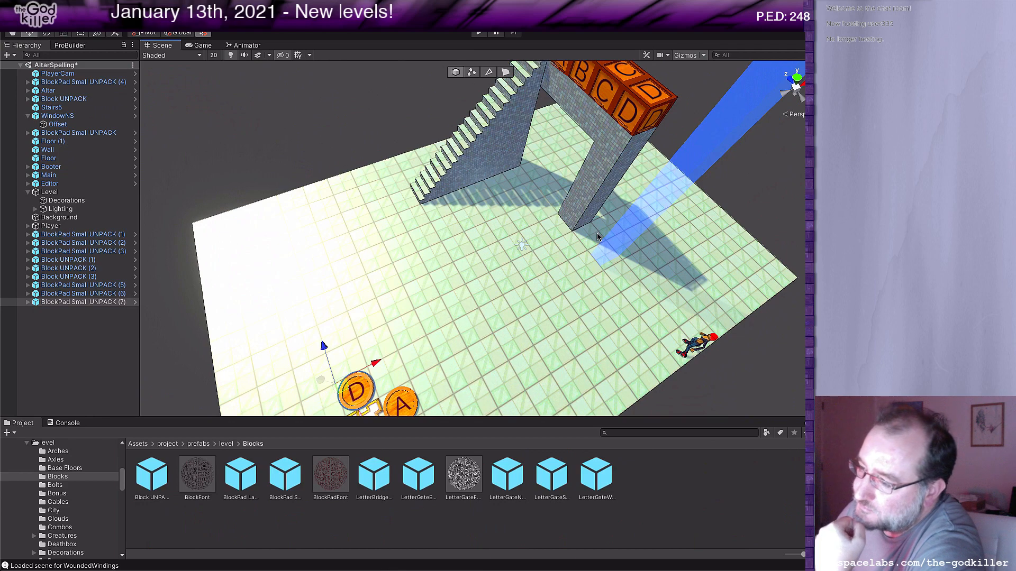
middle_click_drag(568, 259, 582, 225)
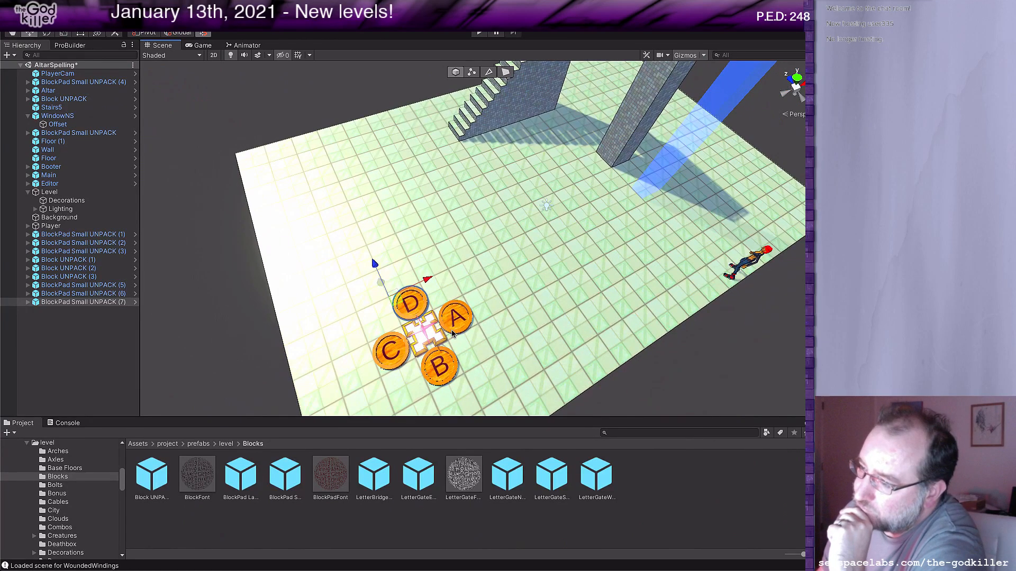
left_click_drag(152, 474, 378, 297)
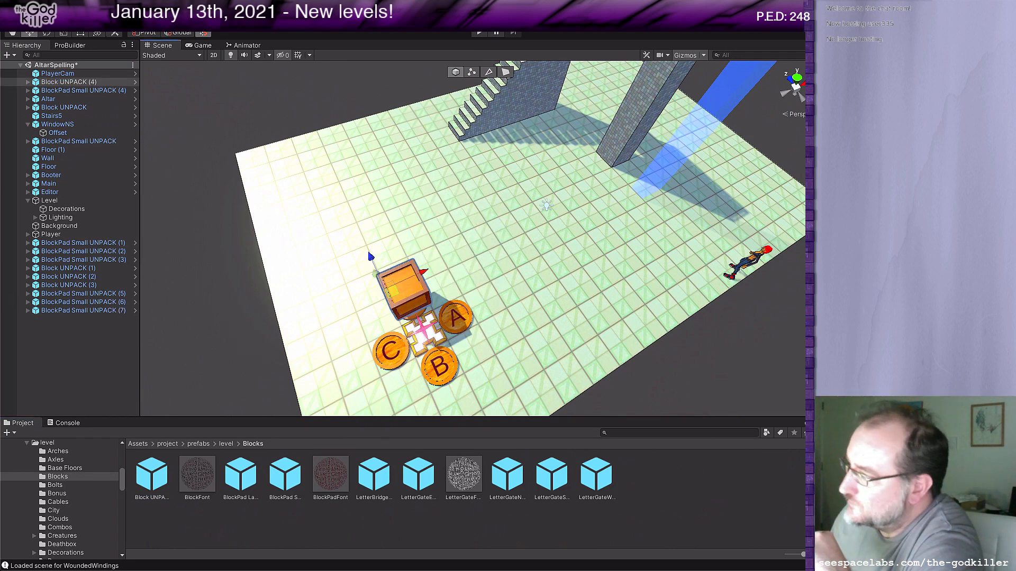
scroll(412, 269, "up", 3)
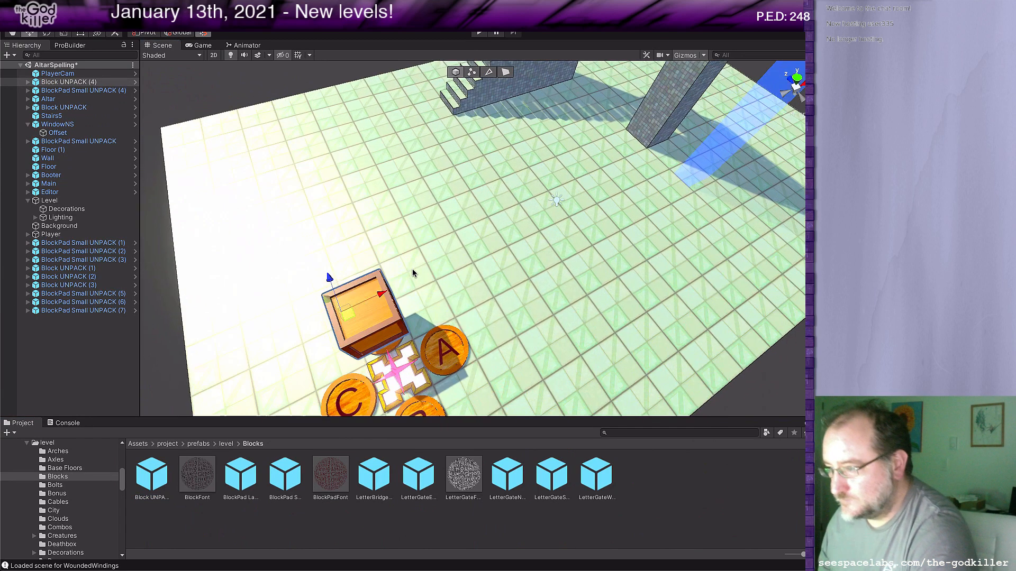
middle_click_drag(411, 269, 435, 233)
left_click_drag(451, 118, 451, 139)
left_click(481, 201)
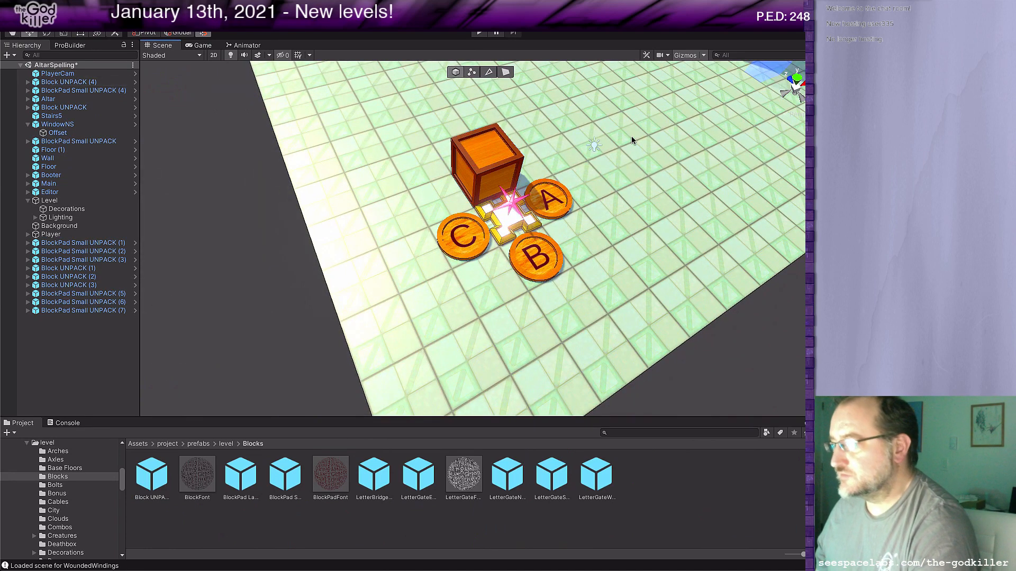
left_click(464, 165)
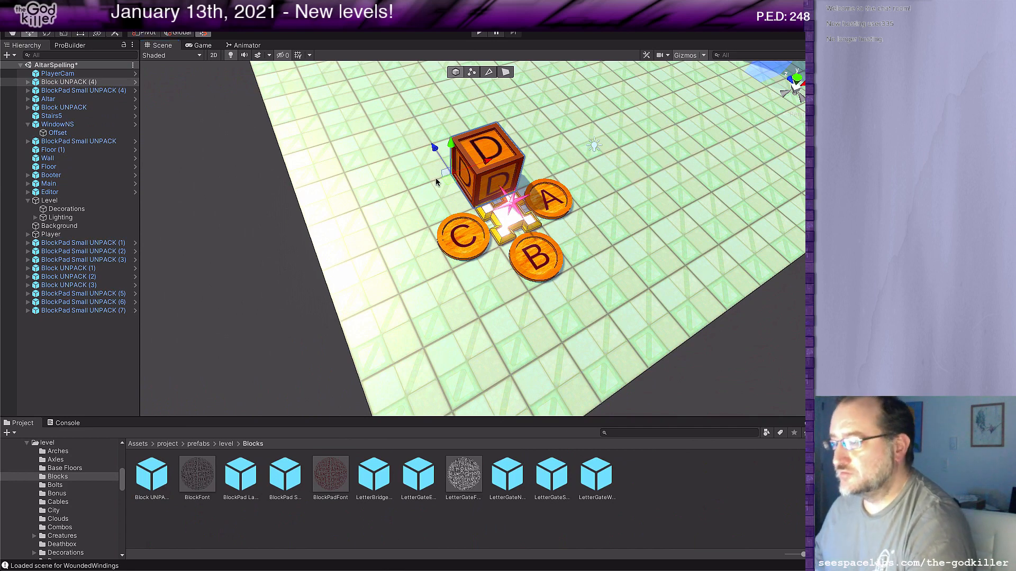
Duplicate the D block onto the other three pads around the altar, lettering the copies C, B and A to match.
key("ctrl+d")
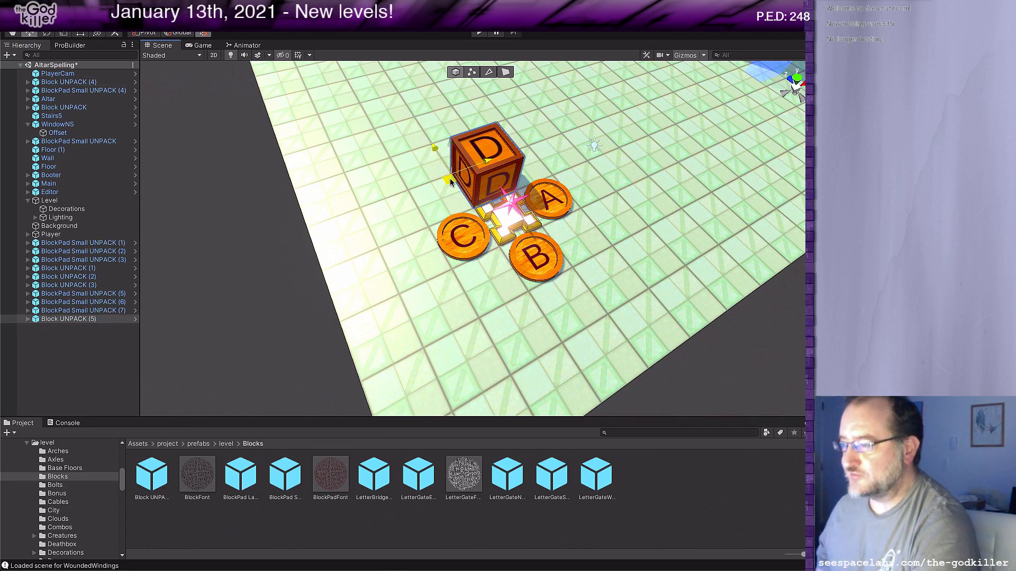
left_click_drag(450, 181, 475, 225)
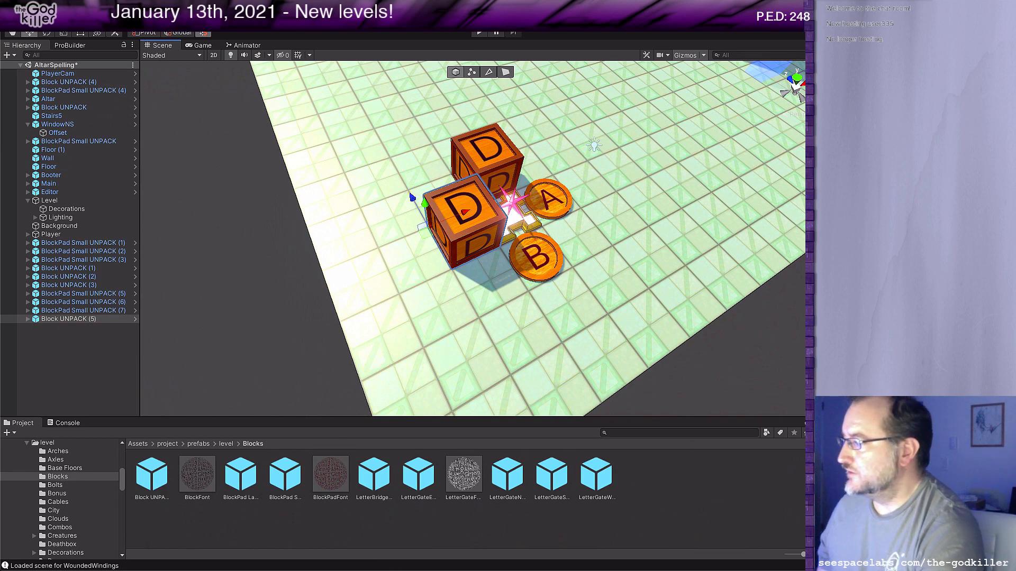
key("c")
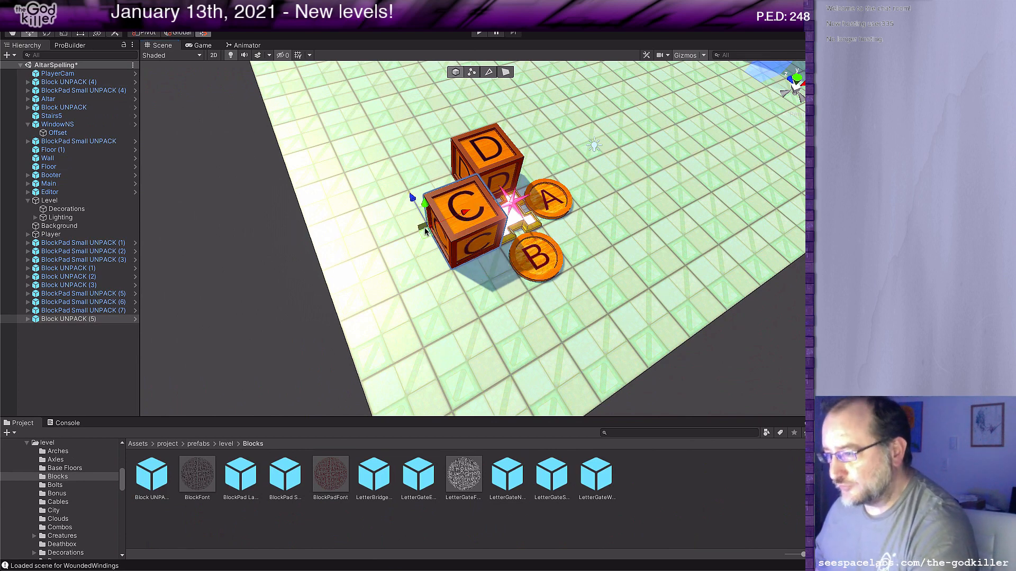
key("ctrl+d")
left_click_drag(429, 236, 564, 223)
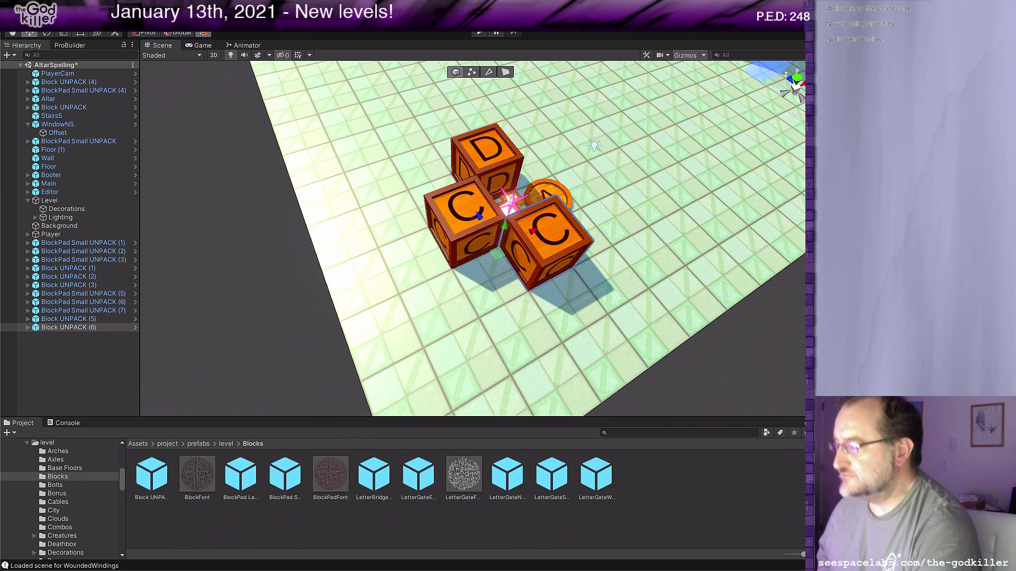
key("b")
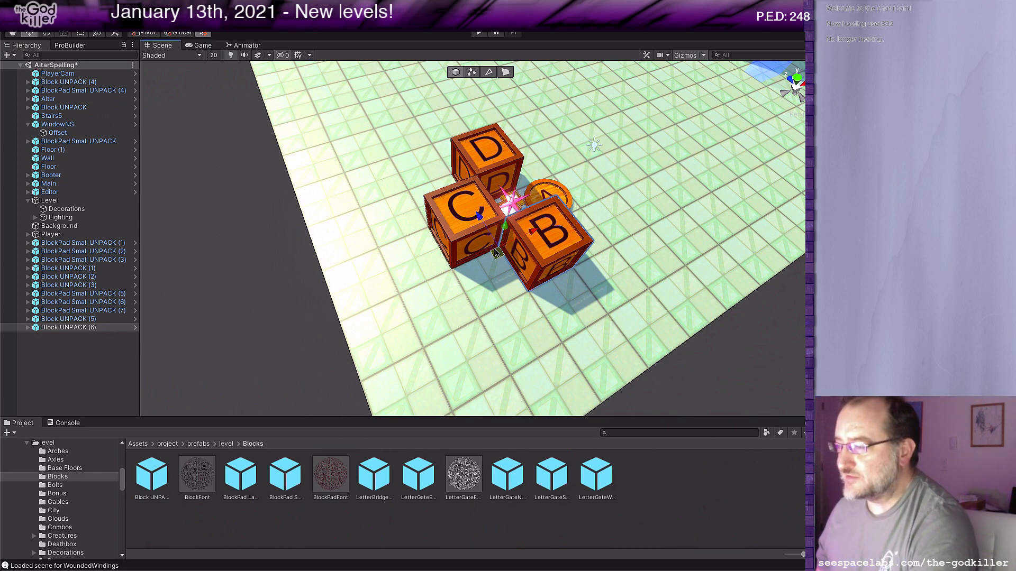
key("ctrl+d")
left_click_drag(497, 254, 515, 188)
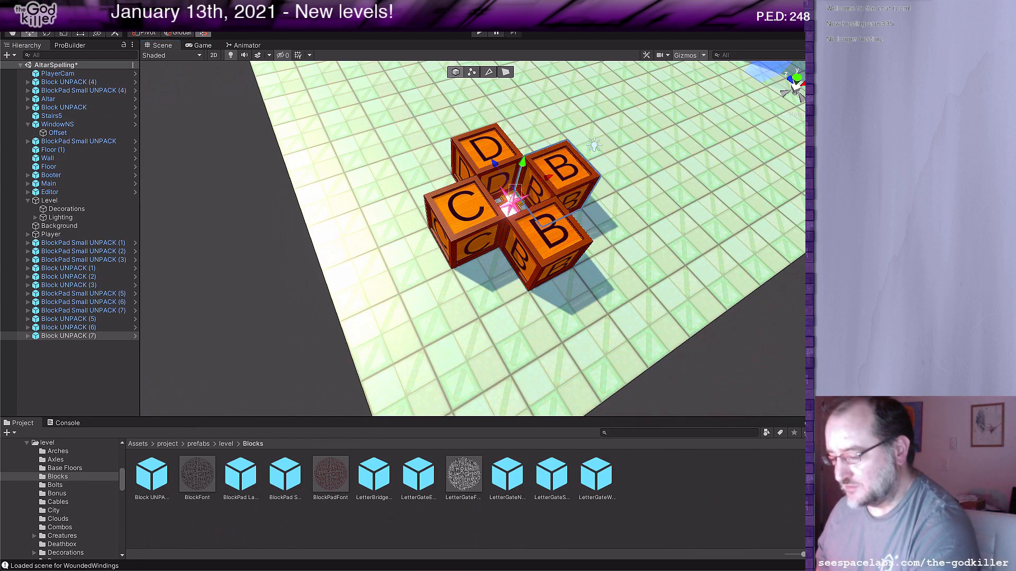
key("a")
Examine the altar's ring of letter blocks in relation to the stairs and the pillar platform.
middle_click_drag(669, 228, 632, 216)
right_click_drag(633, 216, 588, 188)
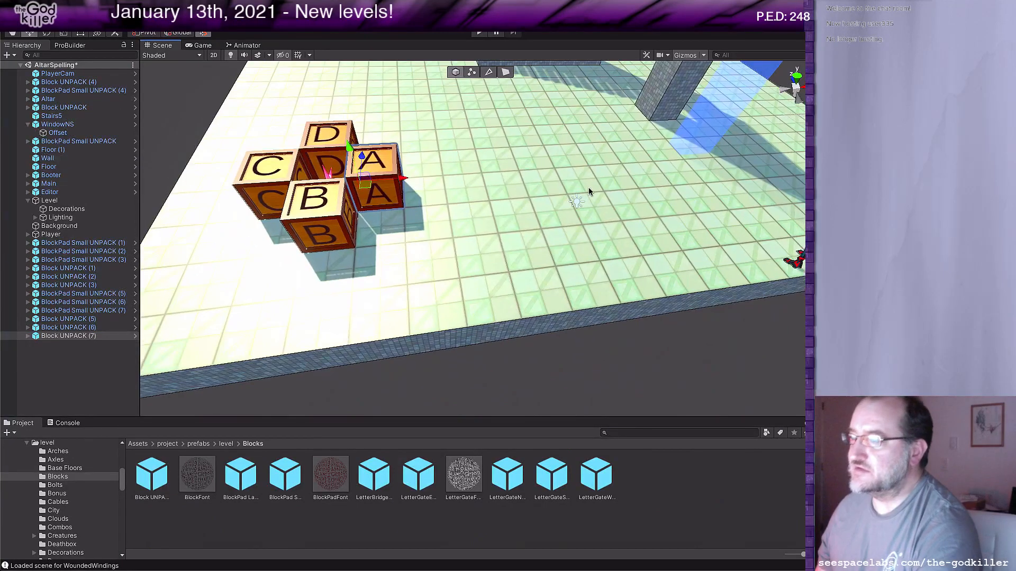
middle_click_drag(591, 87, 579, 209)
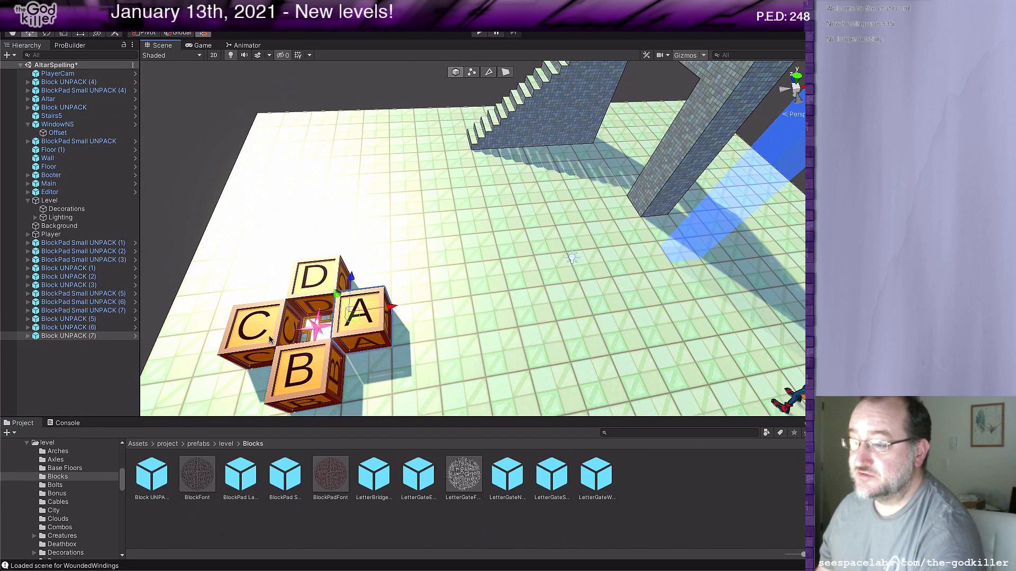
middle_click_drag(388, 329, 395, 328)
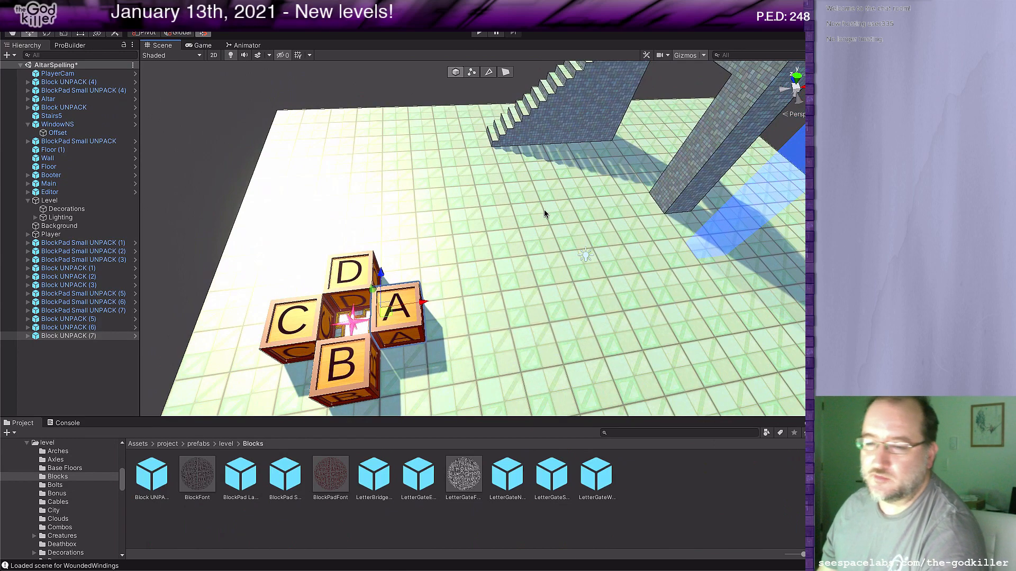
middle_click_drag(560, 220, 535, 237)
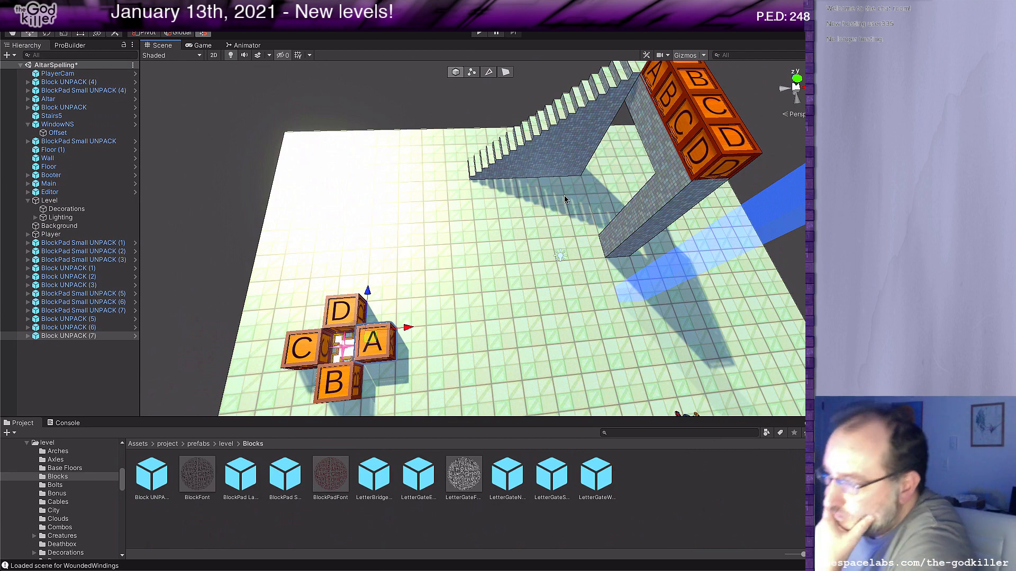
middle_click_drag(564, 195, 664, 183)
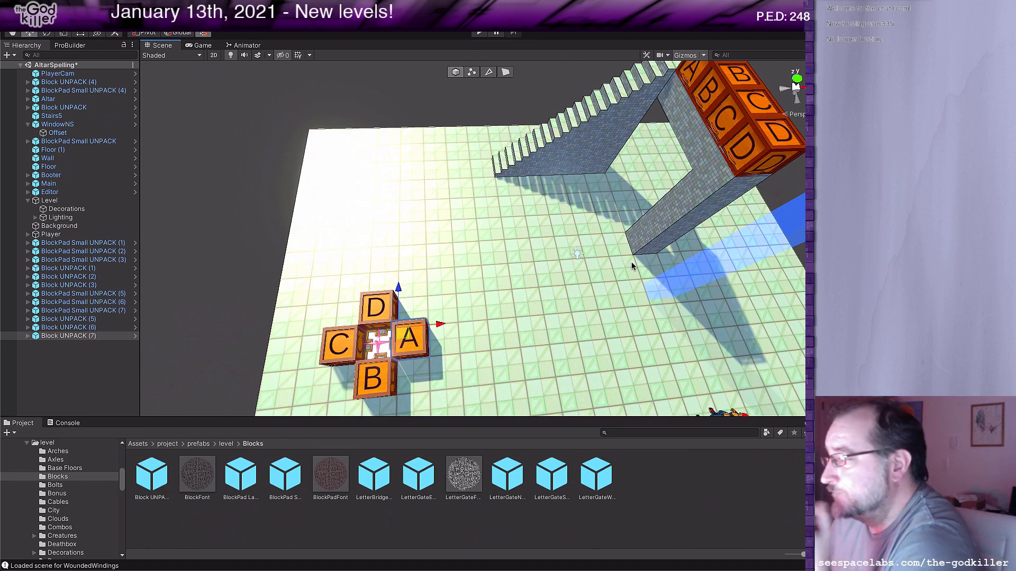
middle_click_drag(631, 263, 620, 238)
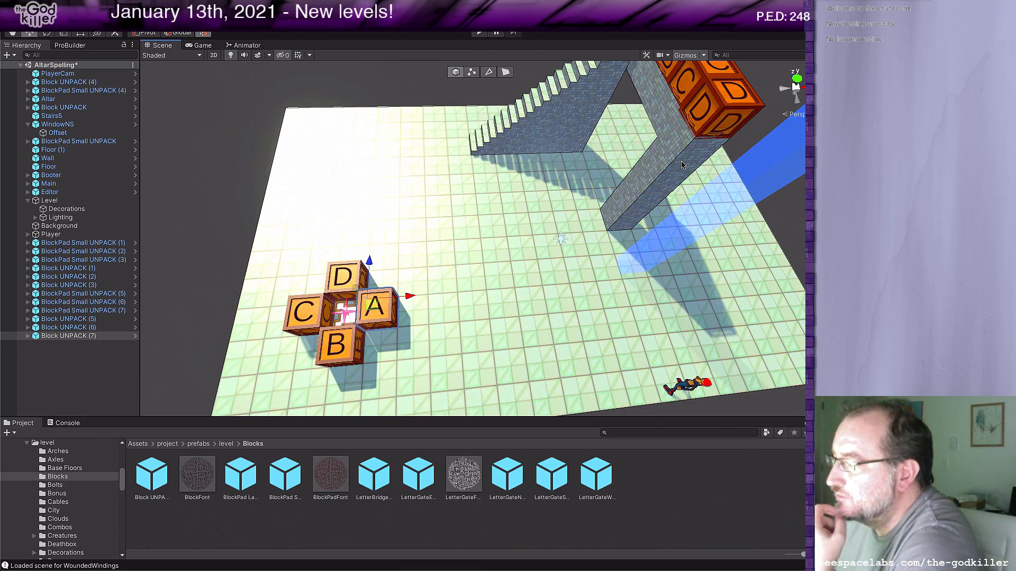
middle_click_drag(612, 185, 610, 218)
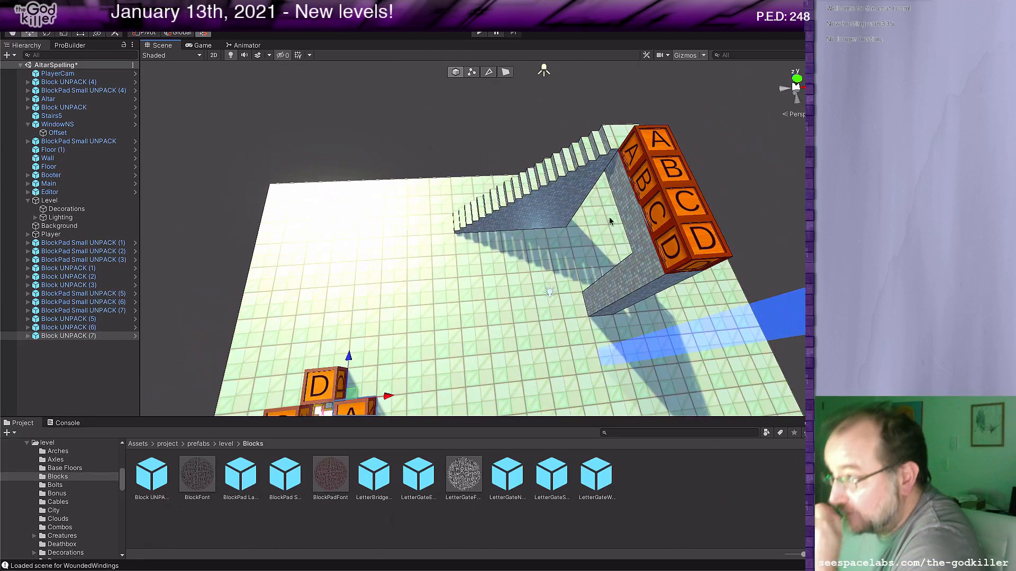
Raise the A and B blocks vertically off their pads to high above the pillar platform.
left_click(642, 152)
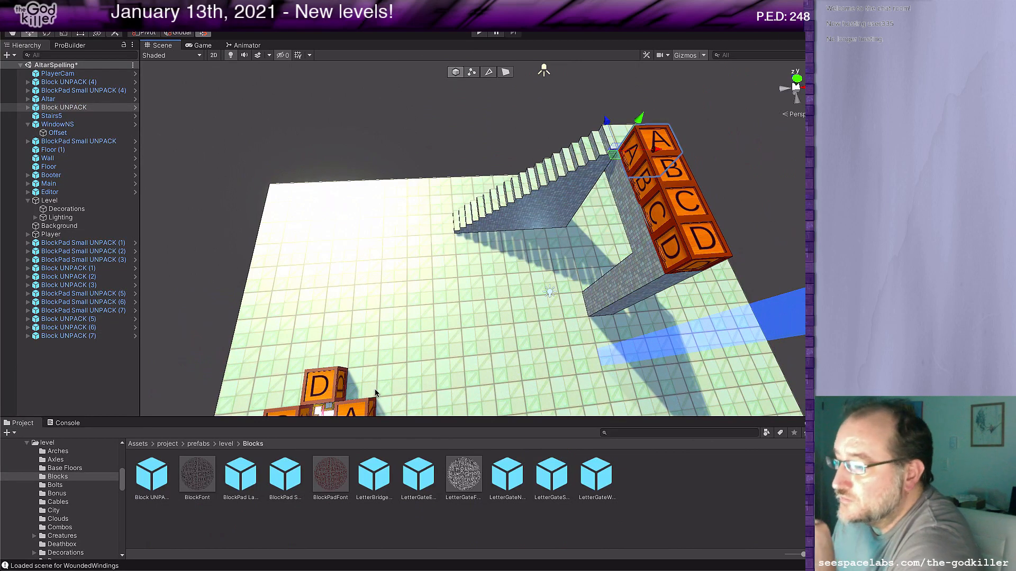
middle_click_drag(361, 363, 396, 274)
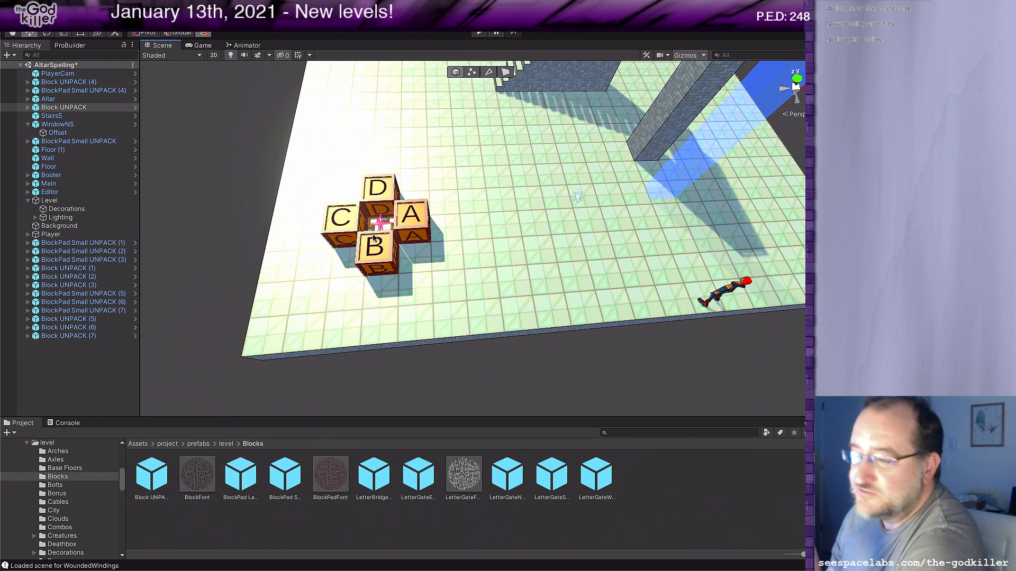
key("f")
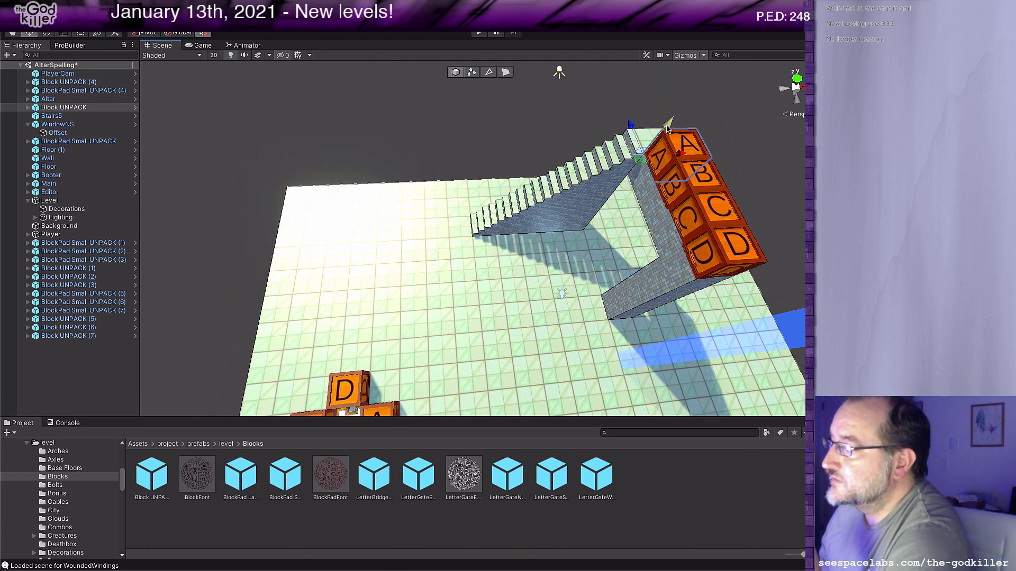
left_click_drag(668, 128, 739, 44)
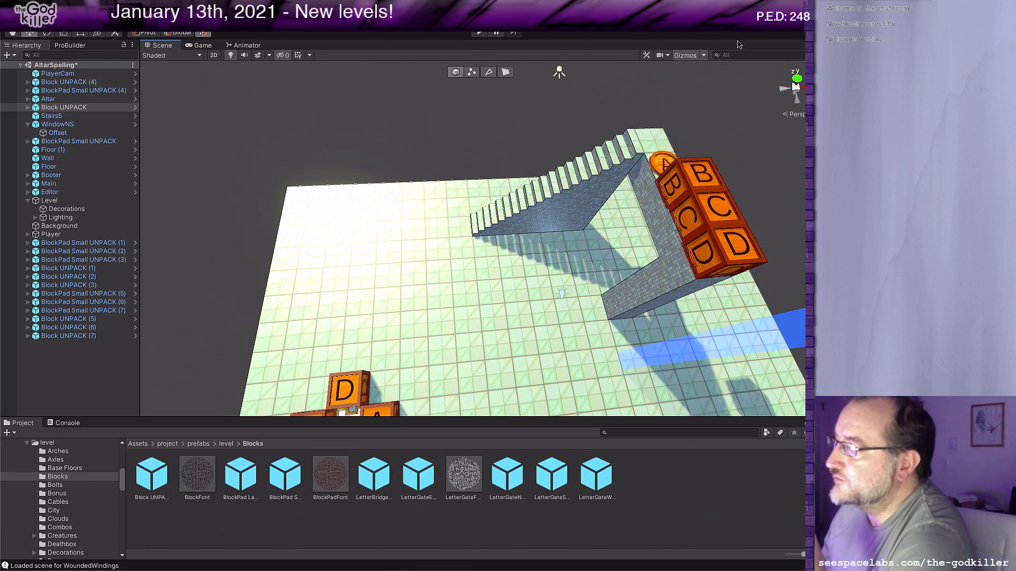
left_click(679, 186)
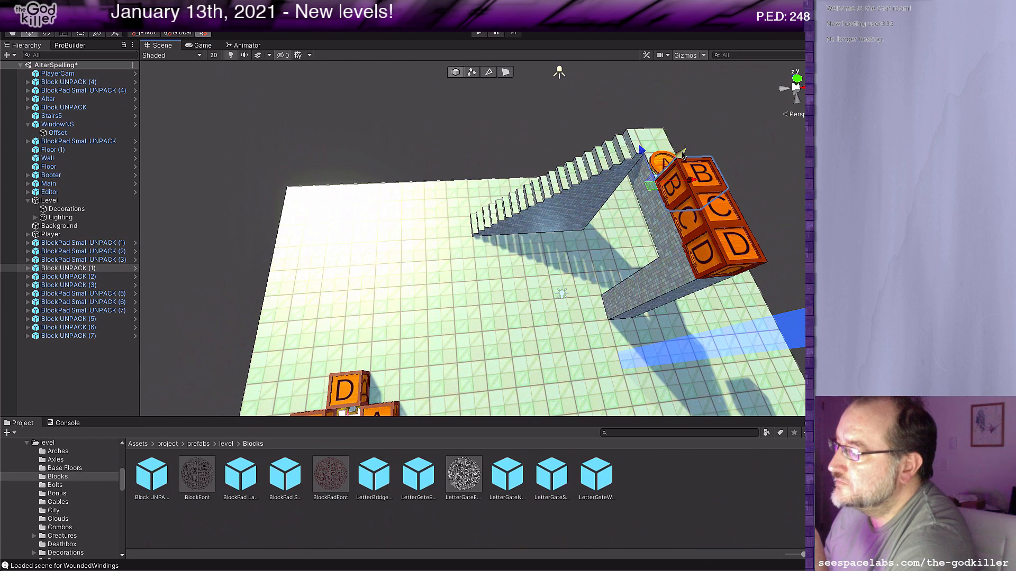
left_click_drag(673, 154, 762, 72)
Raise the platform's C and D blocks to the same height, in line with the lifted A and B blocks.
scroll(736, 135, "down", 3)
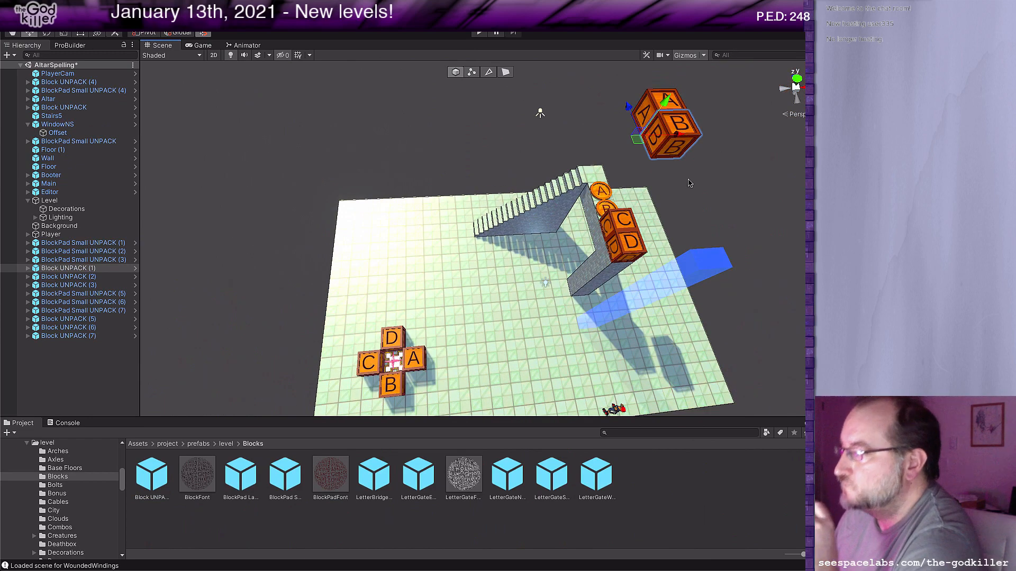
middle_click_drag(690, 183, 709, 169)
left_click(674, 197)
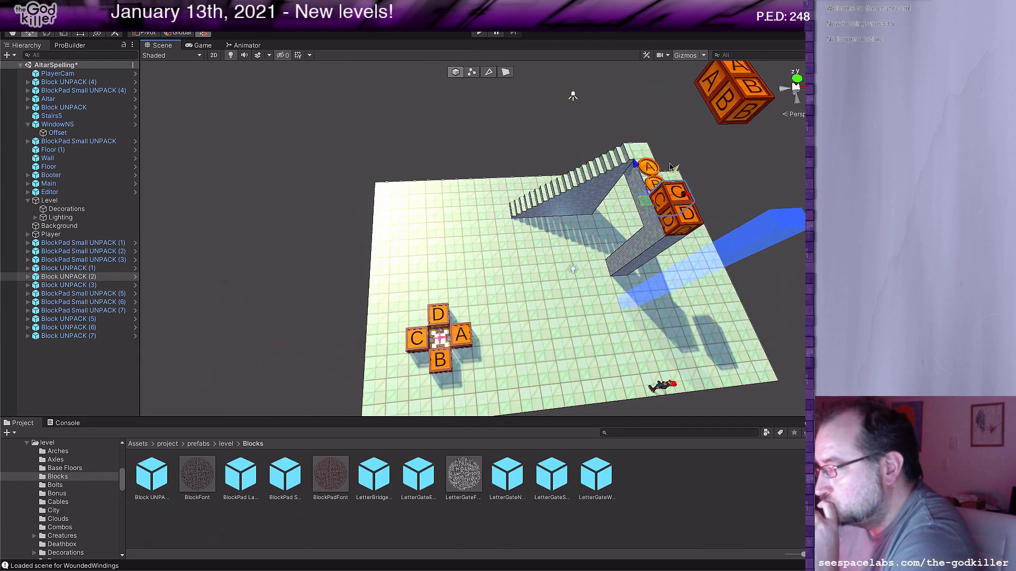
left_click_drag(673, 167, 740, 104)
left_click(685, 217)
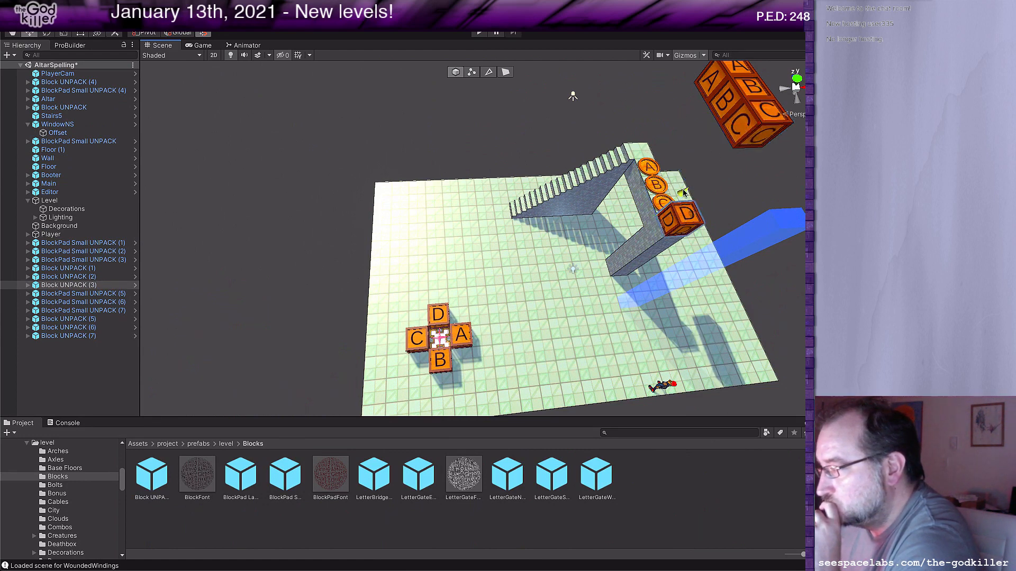
left_click_drag(684, 193, 769, 121)
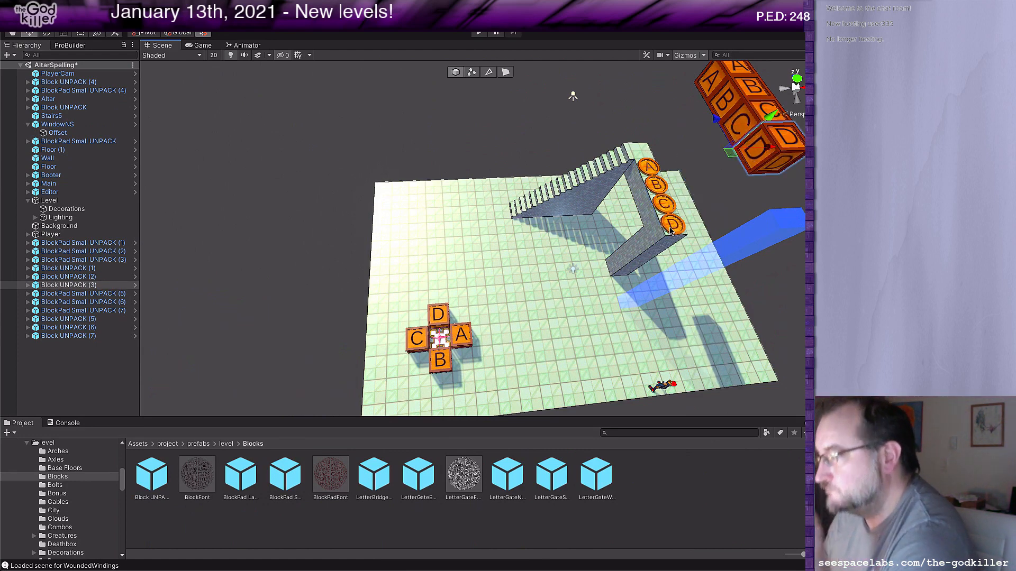
Raise the four letter pads and the long platform beam vertically until they sit directly beneath the lifted A–D blocks.
left_click(661, 201)
left_click(652, 182)
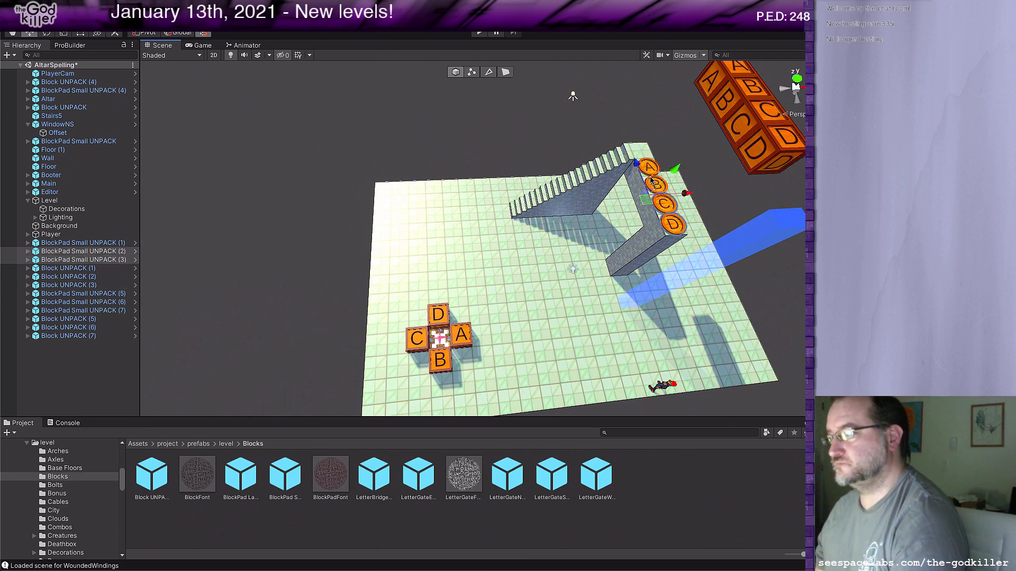
left_click(649, 167, "shift")
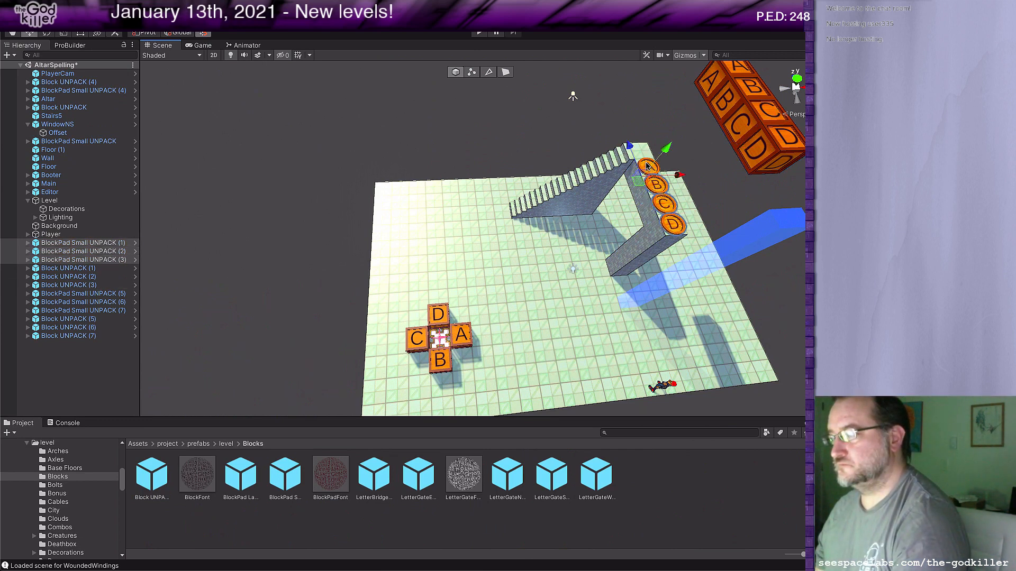
left_click_drag(663, 143, 701, 150)
left_click(666, 231)
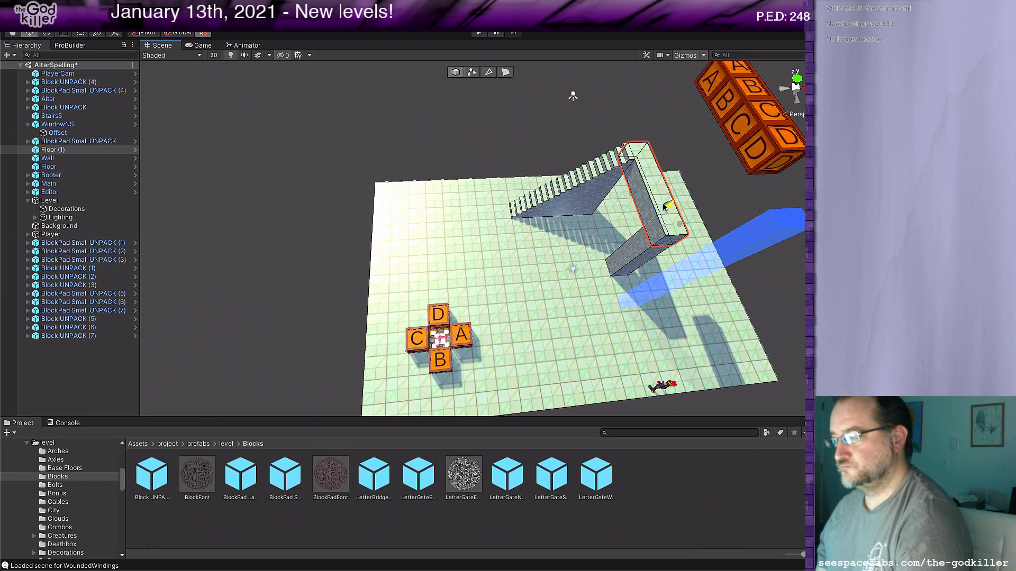
left_click_drag(663, 205, 703, 171)
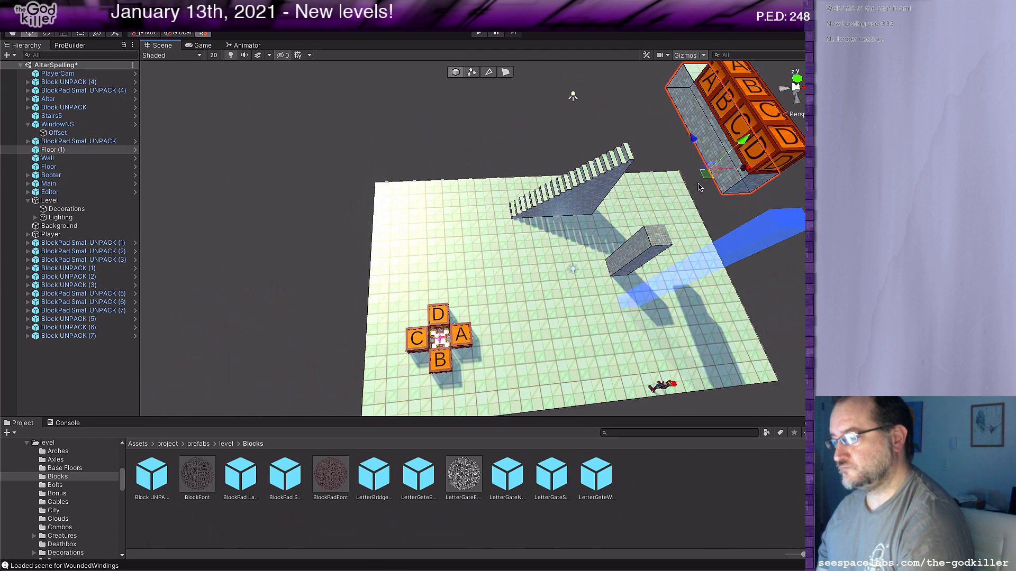
Raise the supporting wall to meet the lifted platform, and raise the blue window column beside it.
left_click(648, 251)
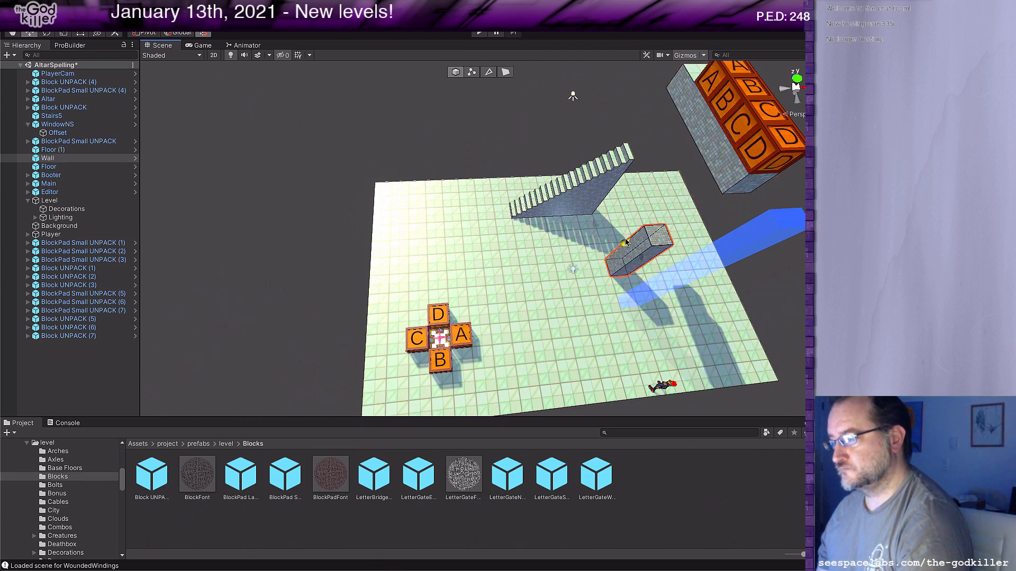
left_click_drag(602, 261, 651, 219)
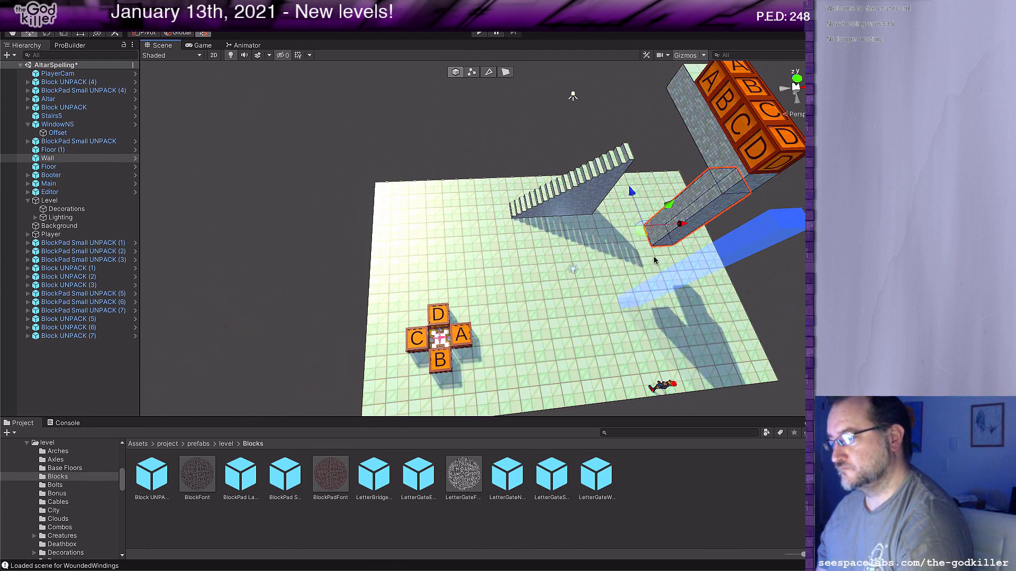
left_click(650, 290)
left_click_drag(635, 288, 662, 258)
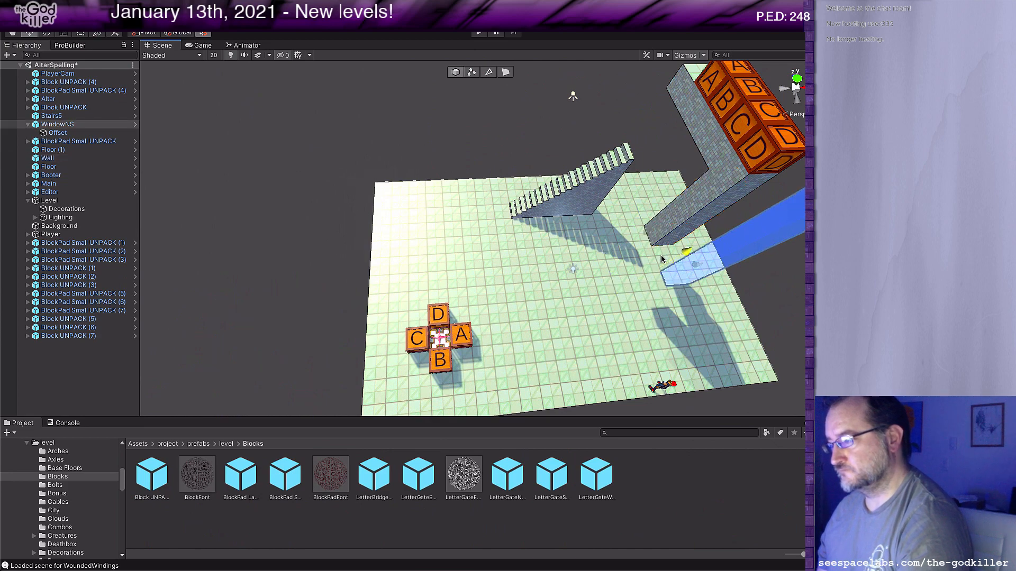
Add a Floor prefab from the level prefabs at the lower end of the raised wall.
middle_click_drag(661, 258, 631, 286)
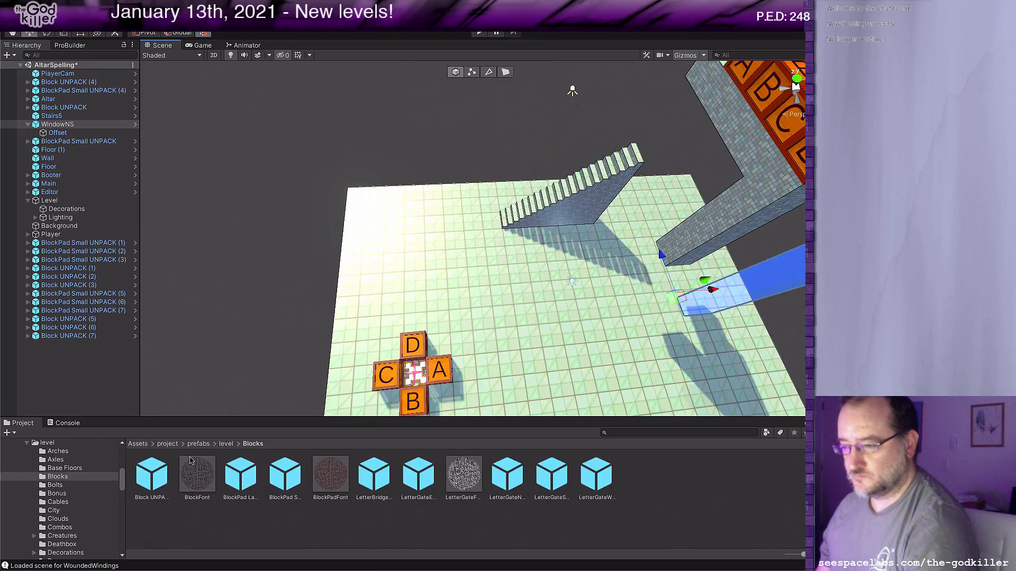
left_click(221, 444)
scroll(316, 497, "down", 1)
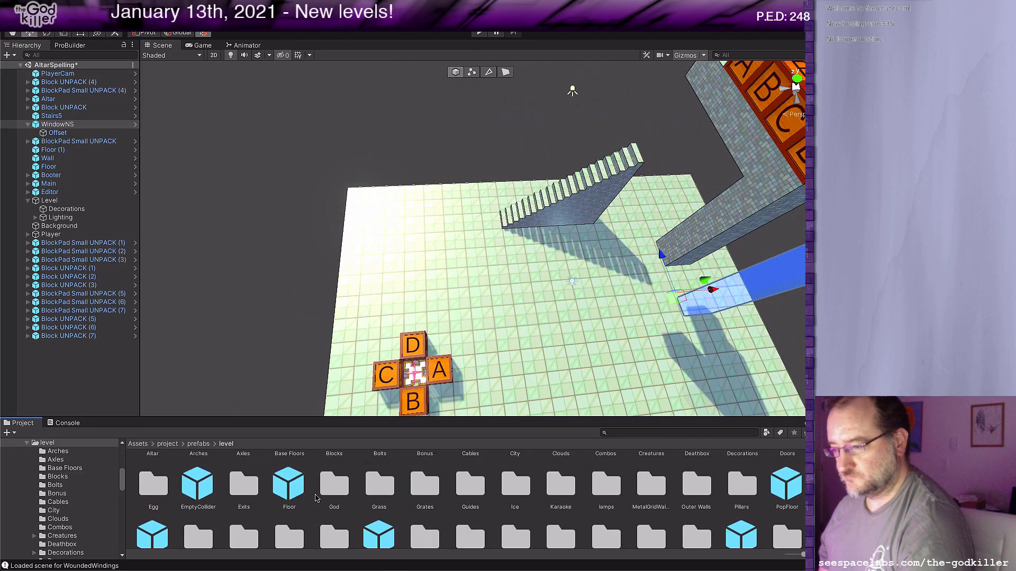
left_click_drag(296, 493, 640, 257)
middle_click_drag(640, 256, 573, 245)
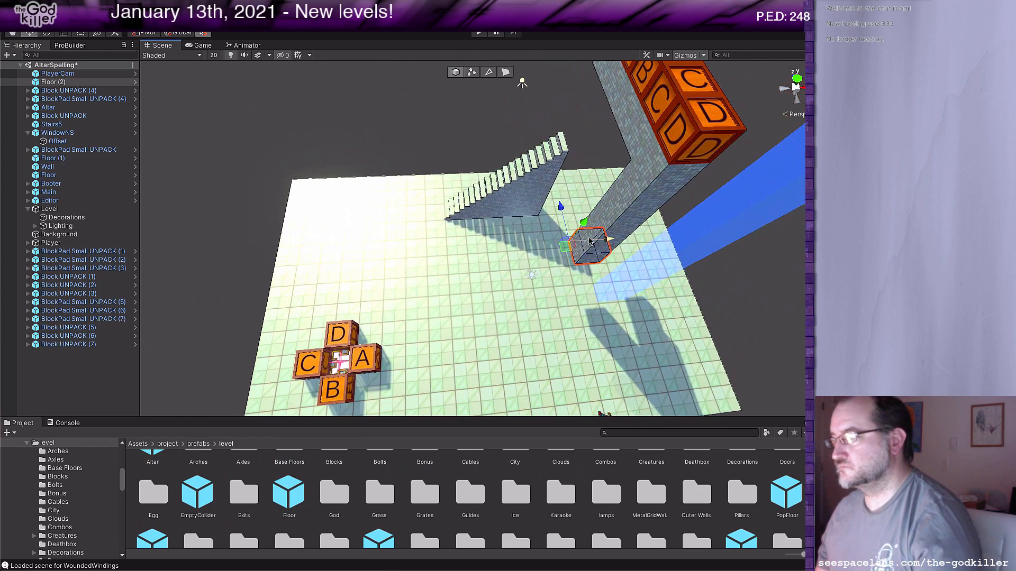
Extend one side face of the new floor block to form a beam running from the wall to the window column.
left_click(506, 72)
left_click(585, 260)
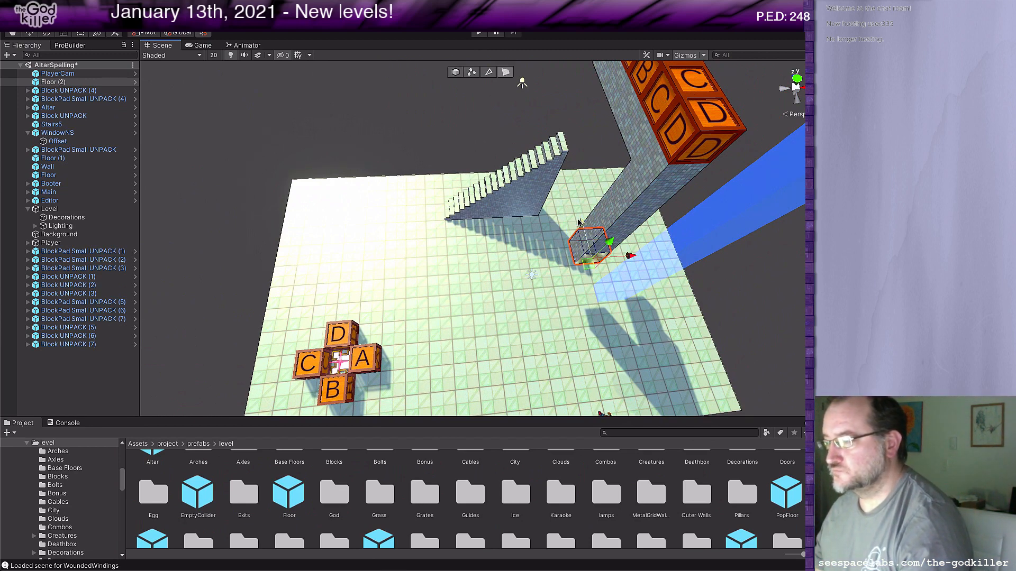
left_click_drag(577, 217, 587, 260)
scroll(555, 227, "down", 2)
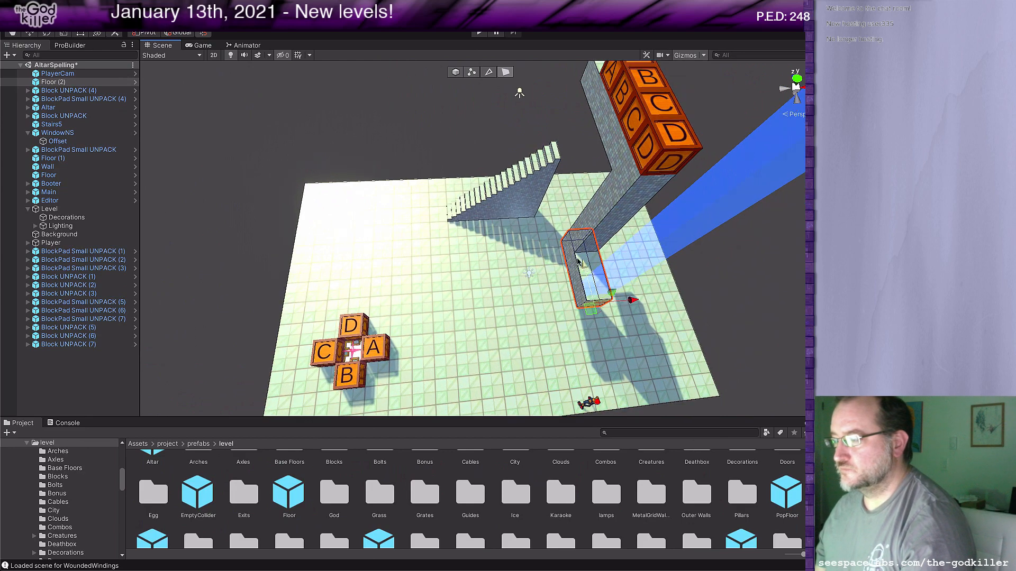
Examine the raised platform, its supporting wall and the new floor beam in relation to the stairs and window column.
middle_click_drag(554, 220, 575, 204)
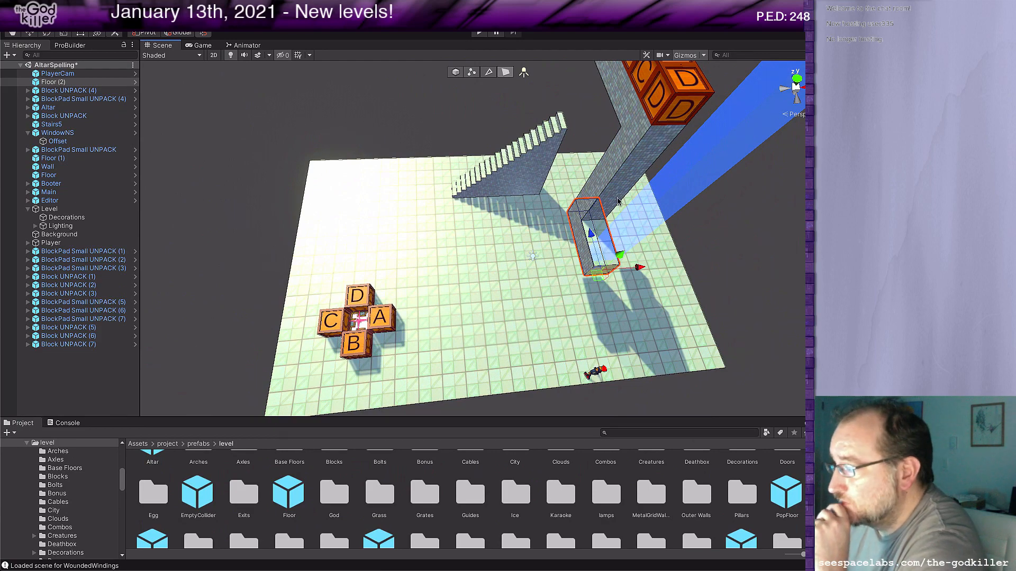
scroll(608, 217, "up", 3)
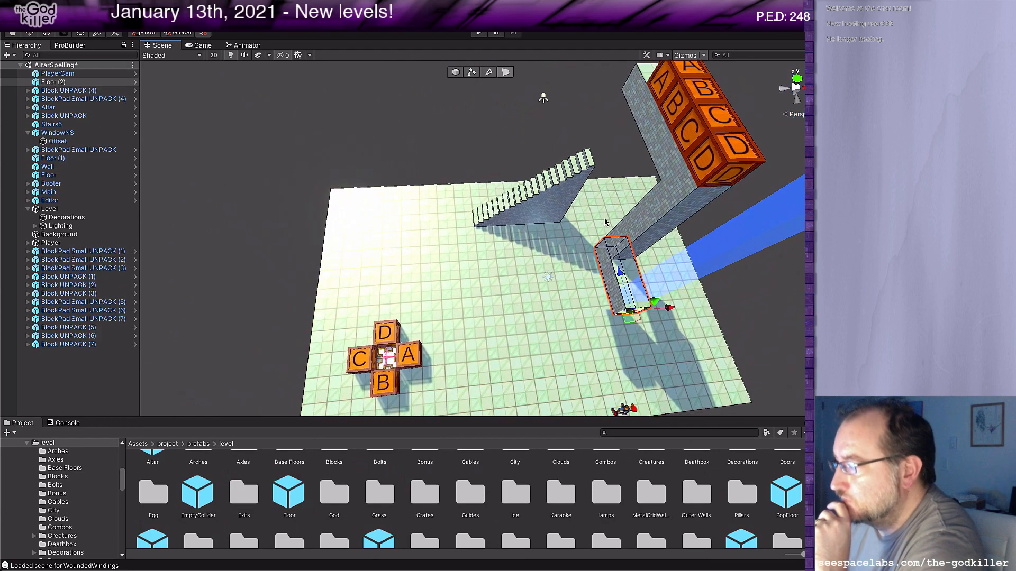
left_click_drag(627, 216, 761, 157, "alt")
middle_click_drag(629, 191, 770, 138)
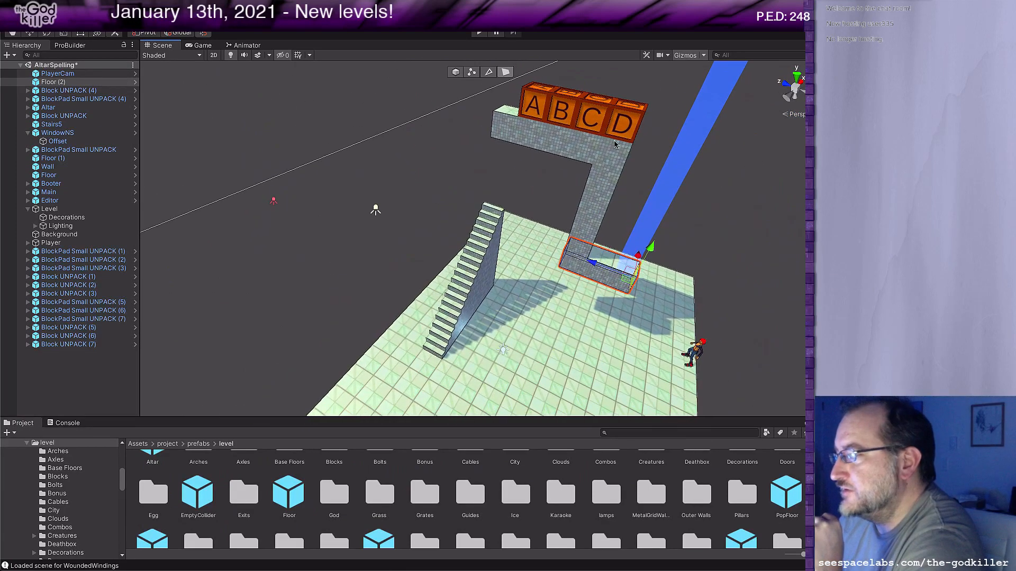
scroll(598, 192, "up", 1)
left_click_drag(599, 191, 651, 192, "alt")
middle_click_drag(650, 193, 599, 196)
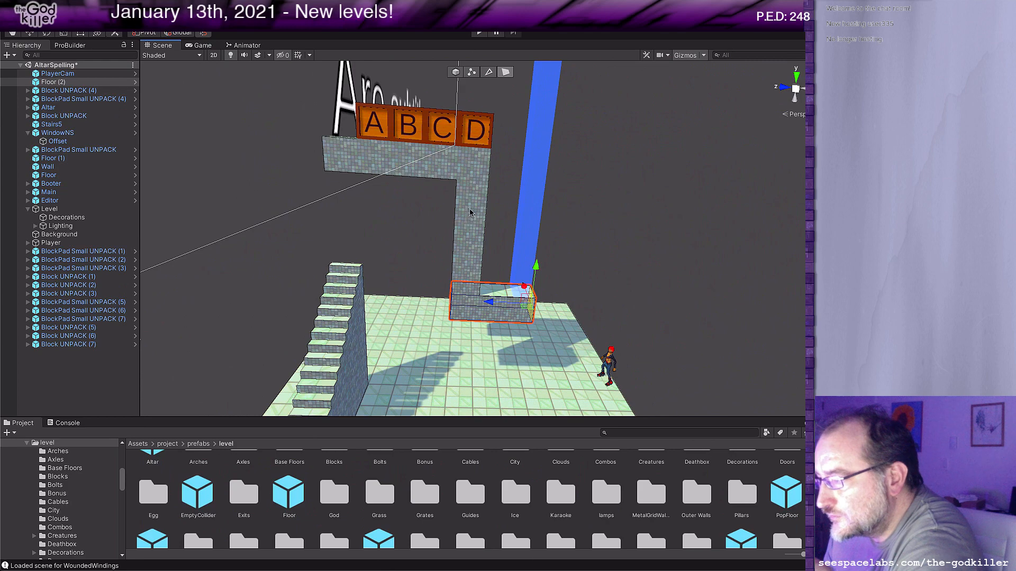
middle_click_drag(474, 186, 491, 208)
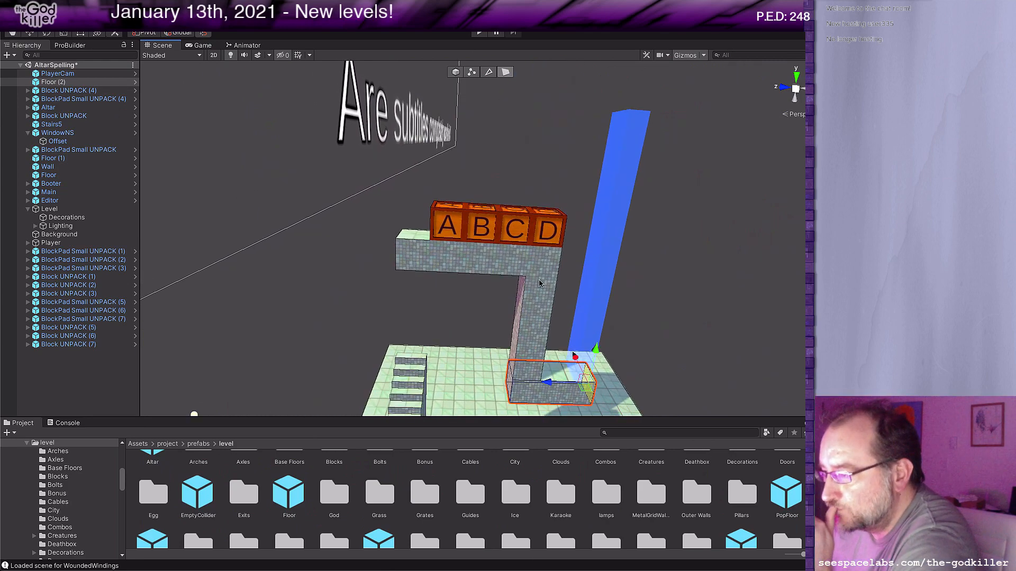
middle_click_drag(539, 281, 555, 268)
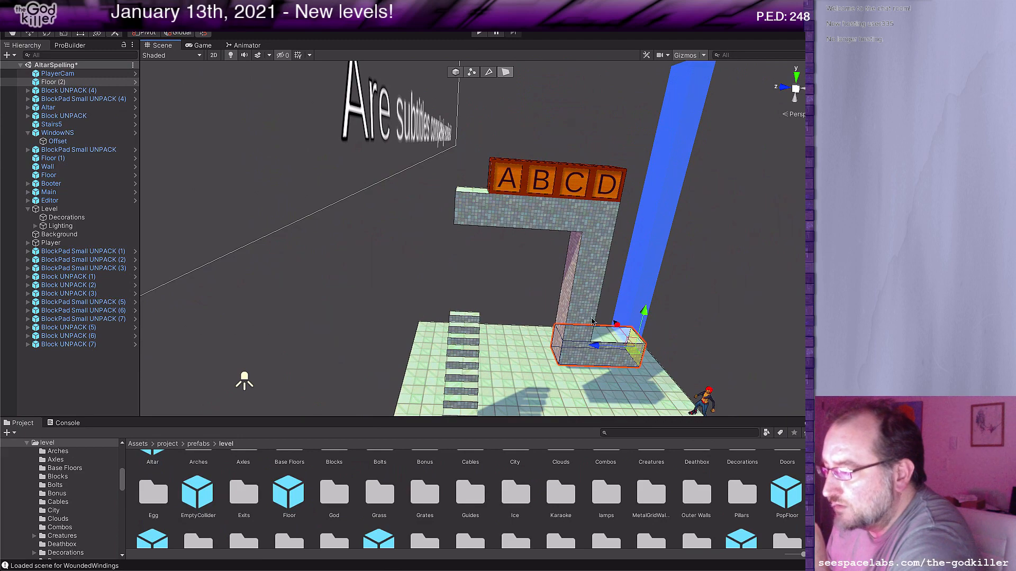
middle_click_drag(592, 321, 573, 284)
scroll(573, 285, "up", 3)
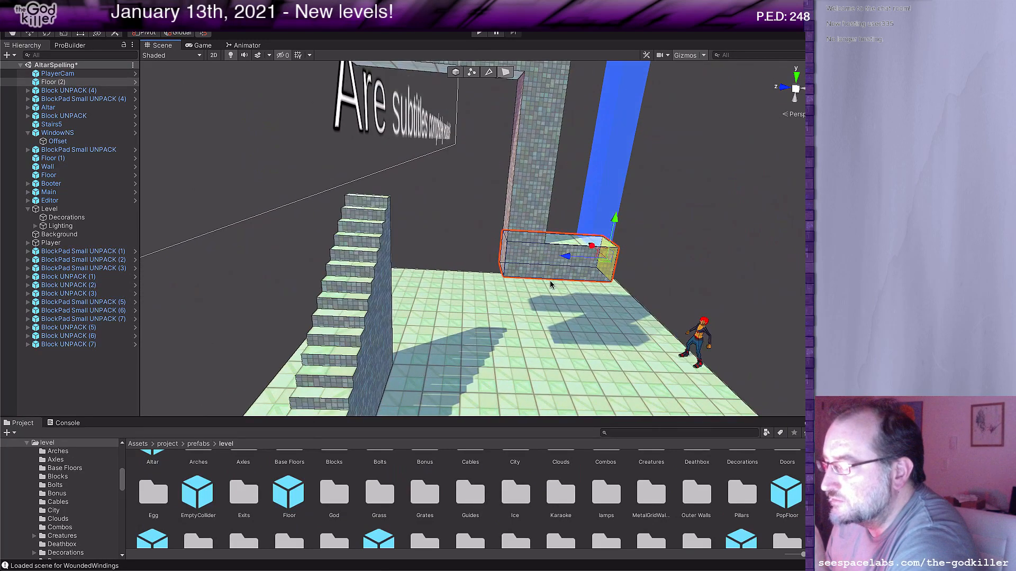
right_click_drag(550, 285, 548, 237)
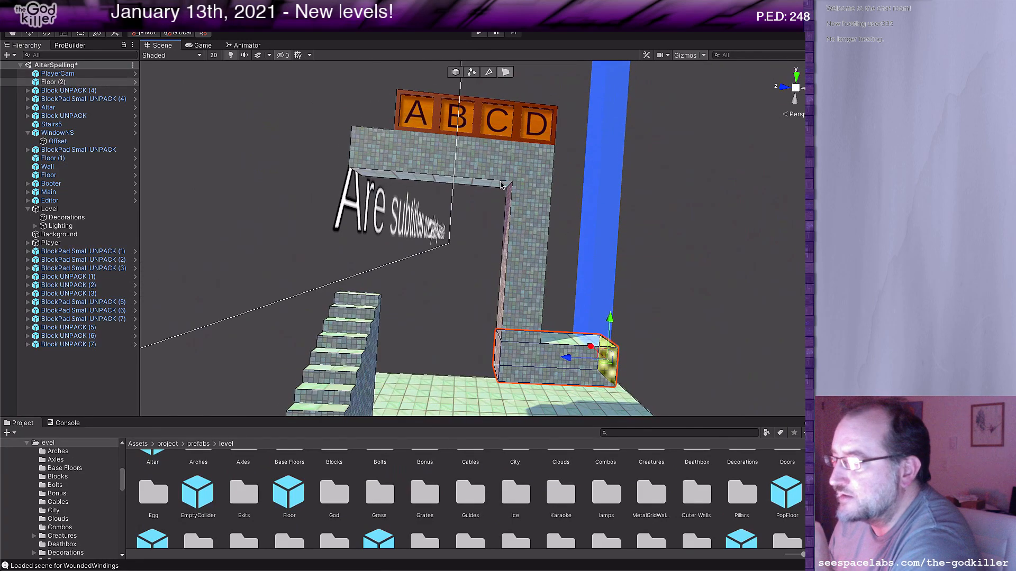
middle_click_drag(525, 246, 531, 226)
right_click_drag(535, 276, 552, 223)
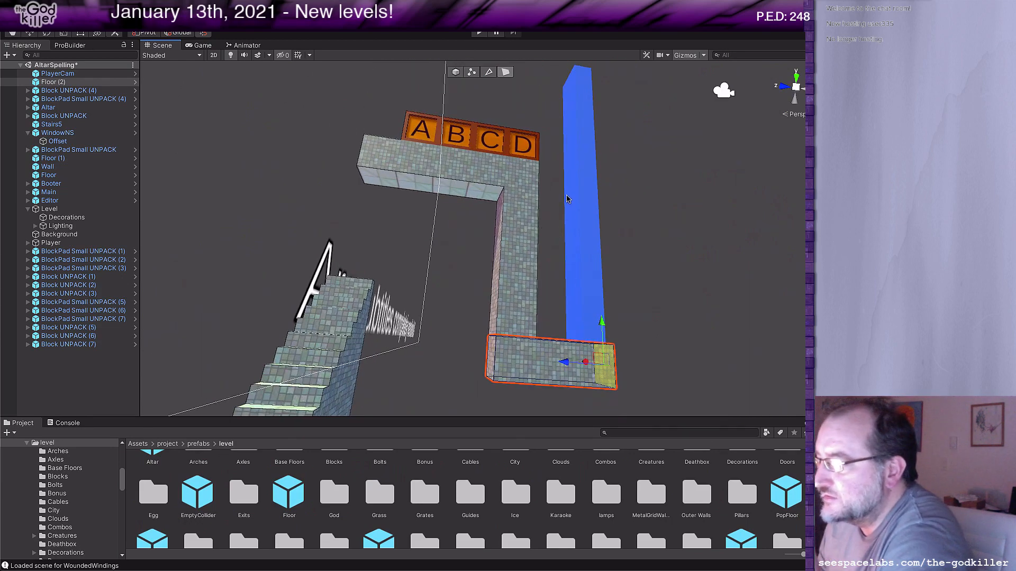
middle_click_drag(535, 250, 538, 231)
scroll(538, 242, "up", 1)
scroll(537, 241, "up", 5)
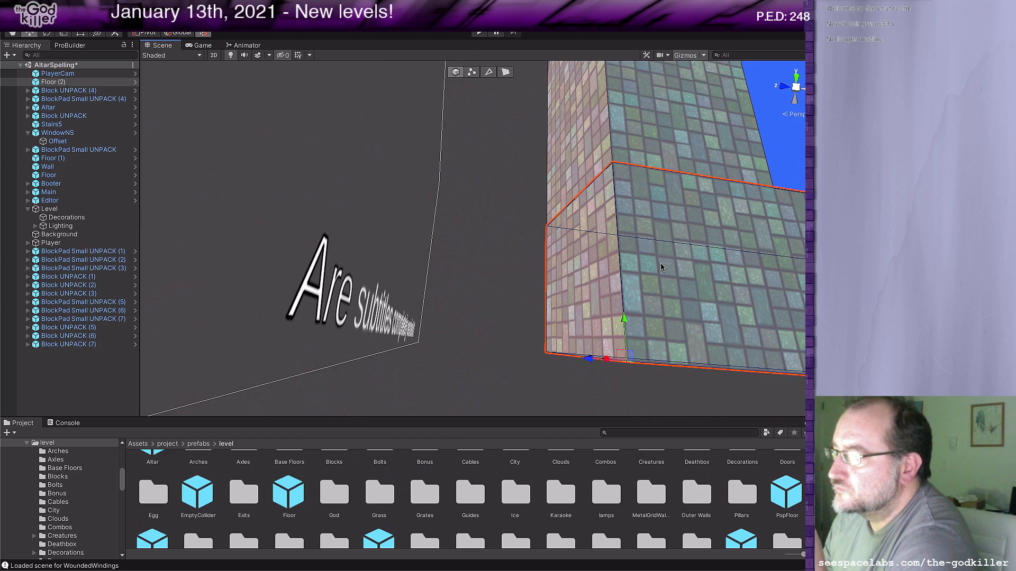
Lower the floor beam vertically, clear of the bottom ends of the wall and the window column.
scroll(537, 302, "down", 5)
left_click_drag(534, 238, 529, 280)
right_click_drag(488, 264, 652, 261)
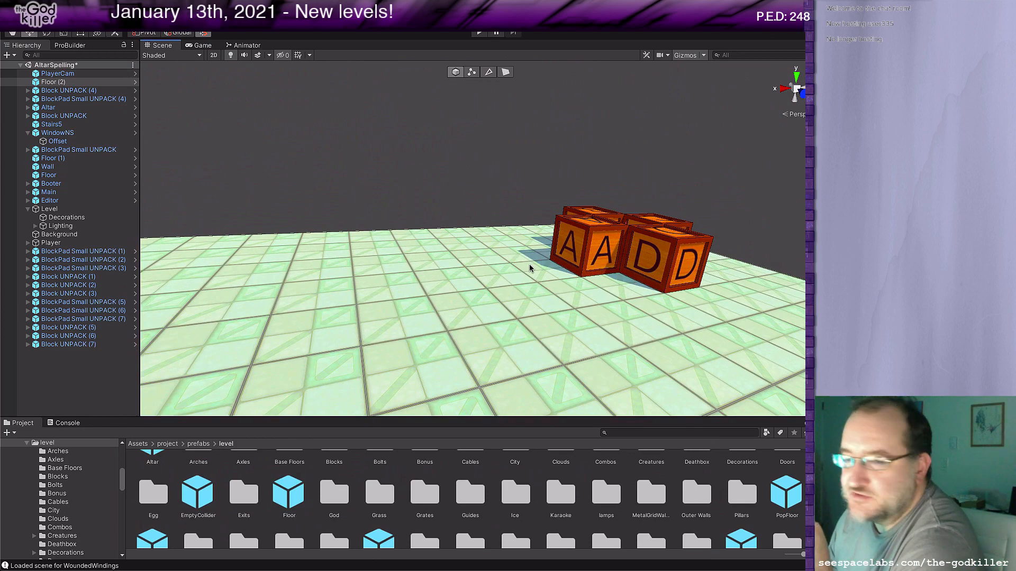
right_click_drag(529, 266, 451, 157)
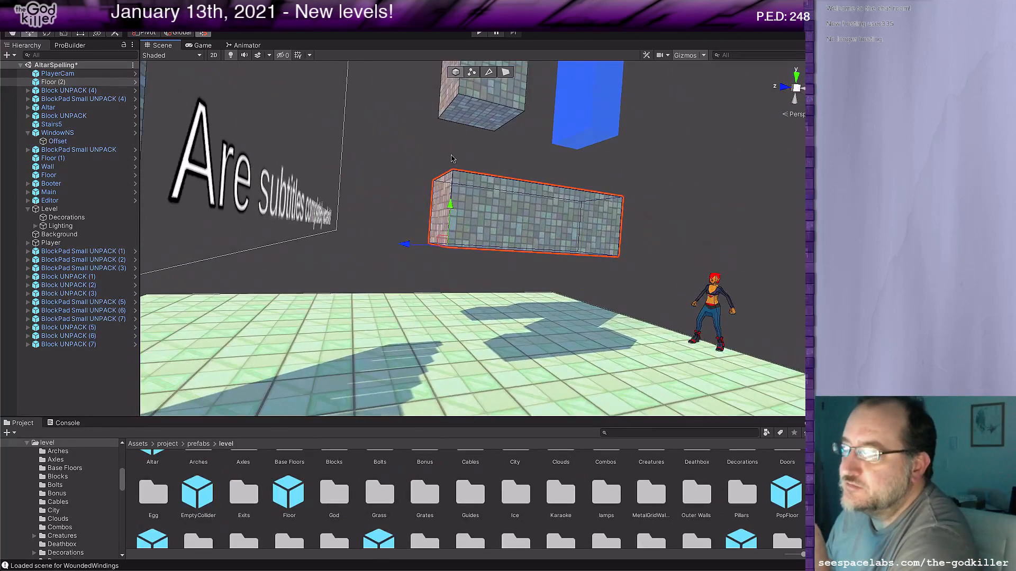
Shorten the supporting wall and the blue window column by raising their bottom faces.
left_click(481, 113)
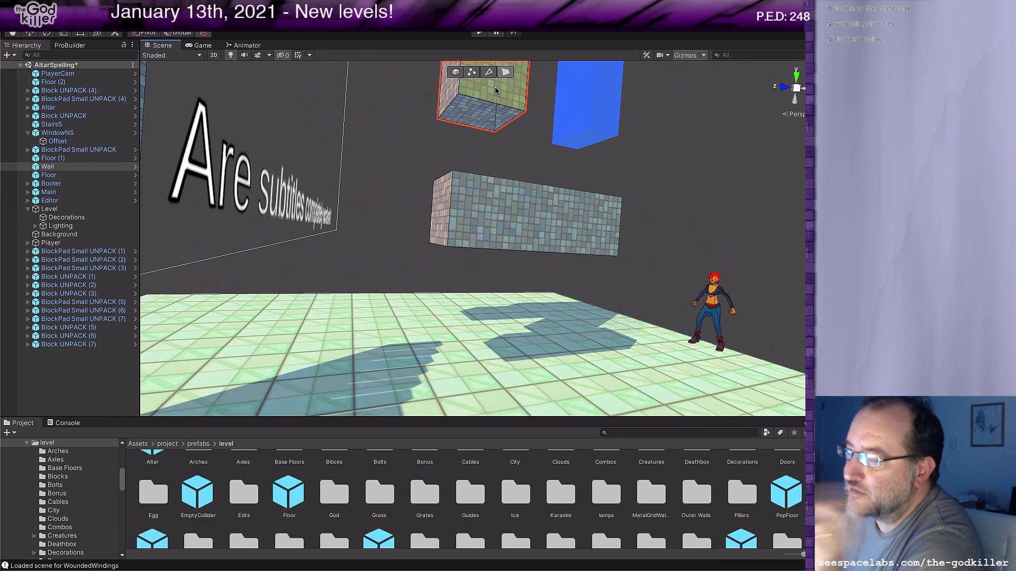
left_click(479, 108)
scroll(505, 129, "down", 3)
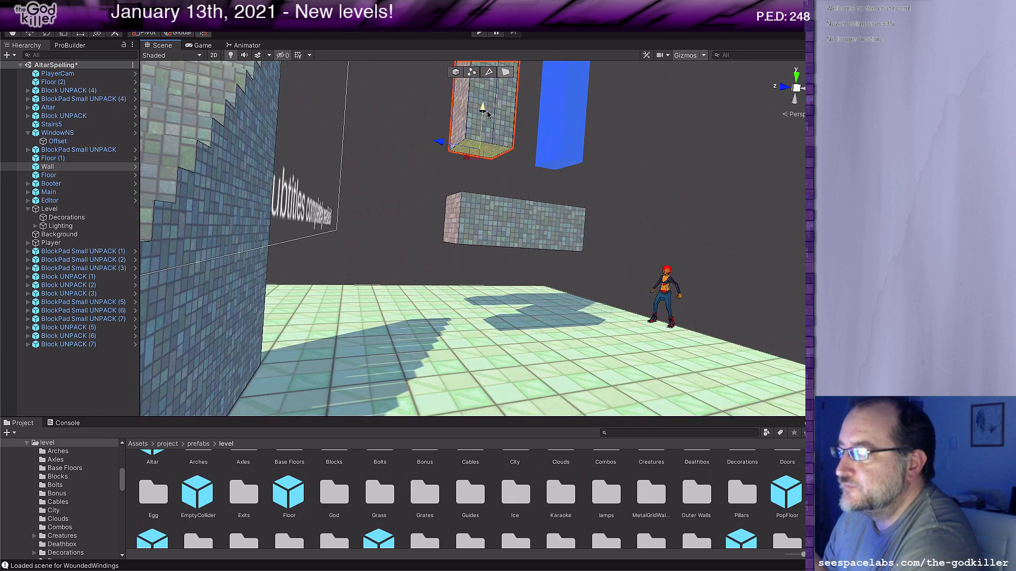
left_click_drag(487, 114, 488, 72)
left_click(557, 165)
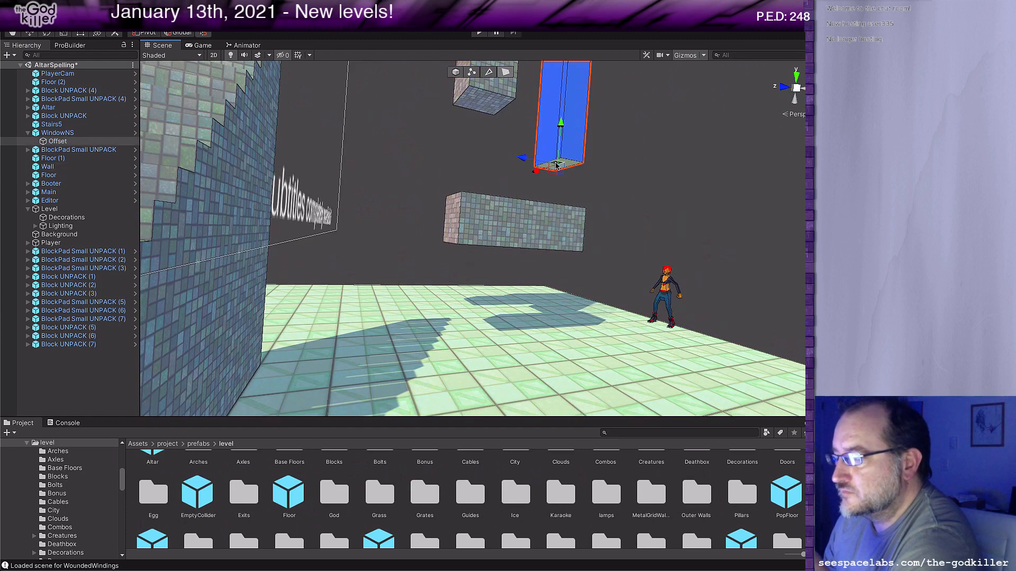
left_click_drag(556, 165, 561, 128)
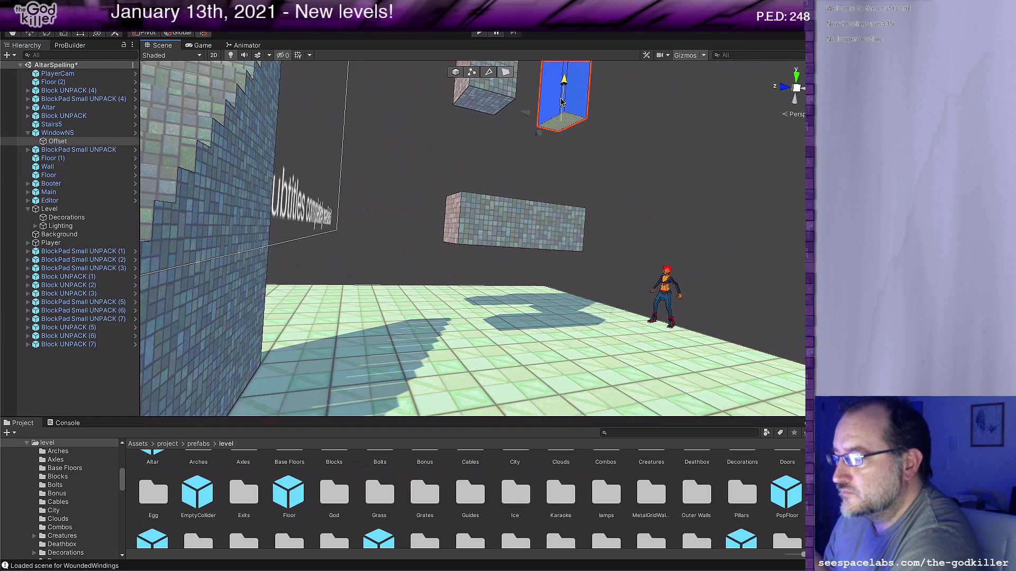
left_click(503, 228)
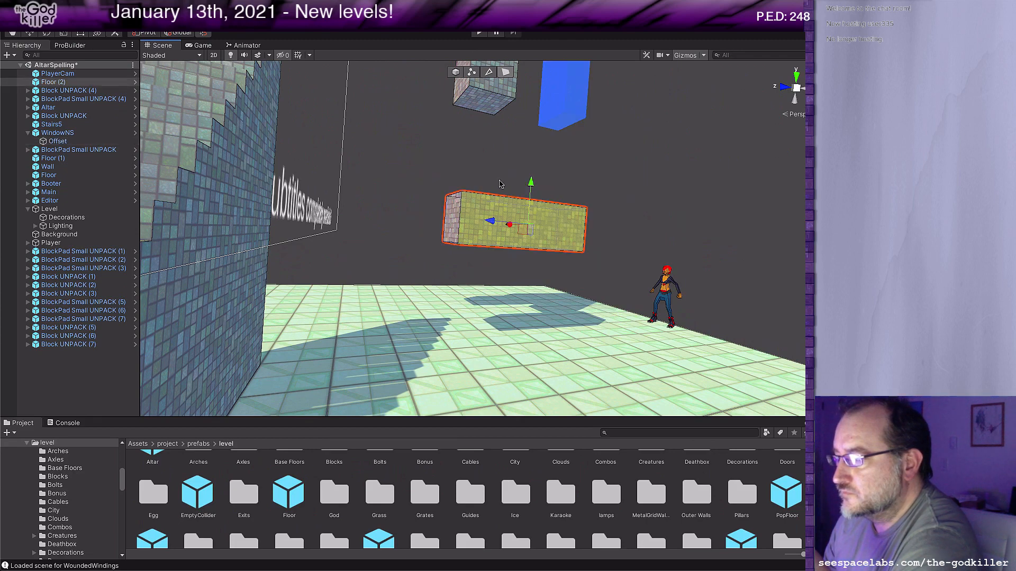
scroll(527, 183, "down", 3)
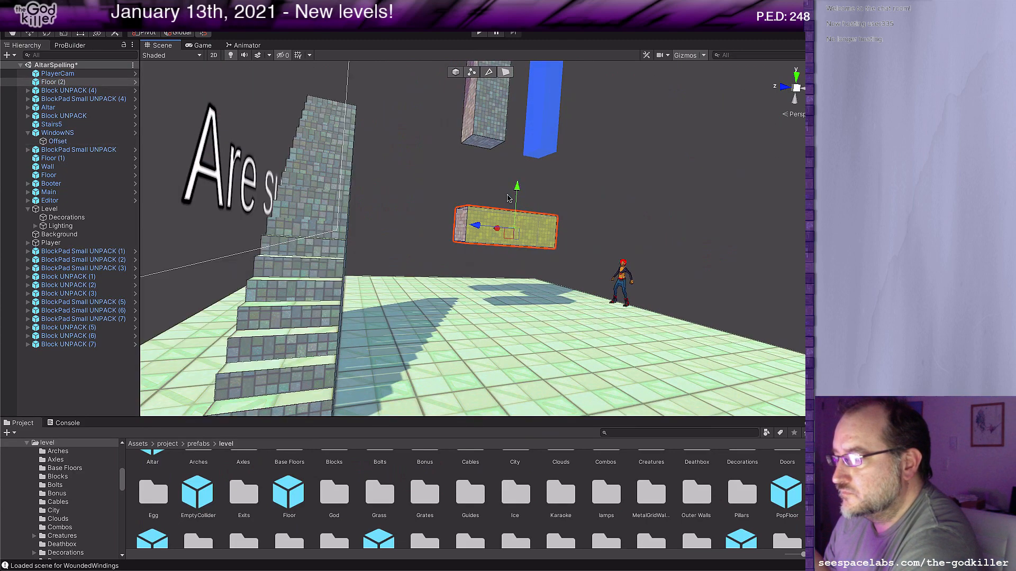
left_click_drag(517, 189, 513, 163)
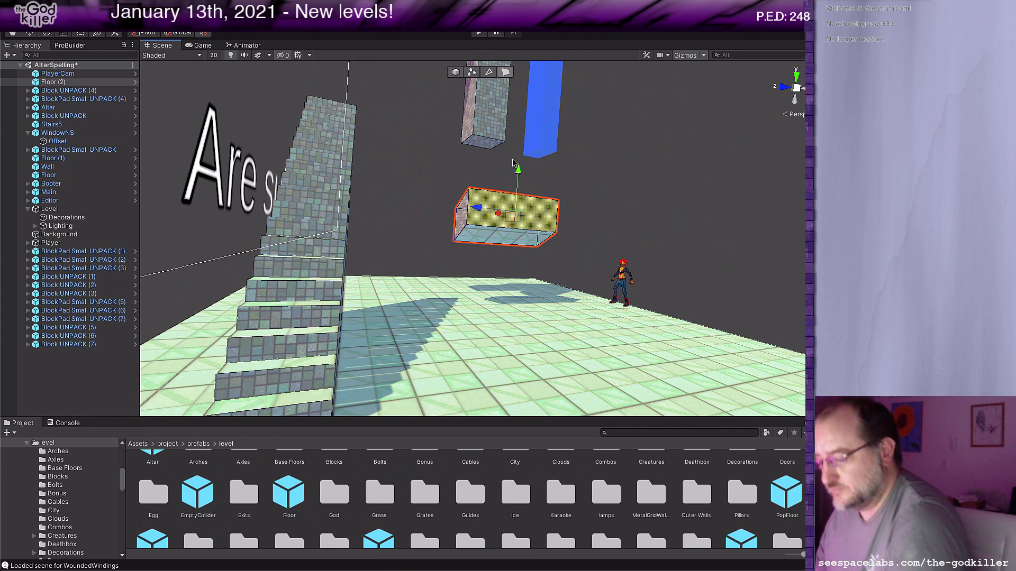
Raise the whole floor beam until it meets the bottom ends of the shortened wall and window column.
left_click(455, 72)
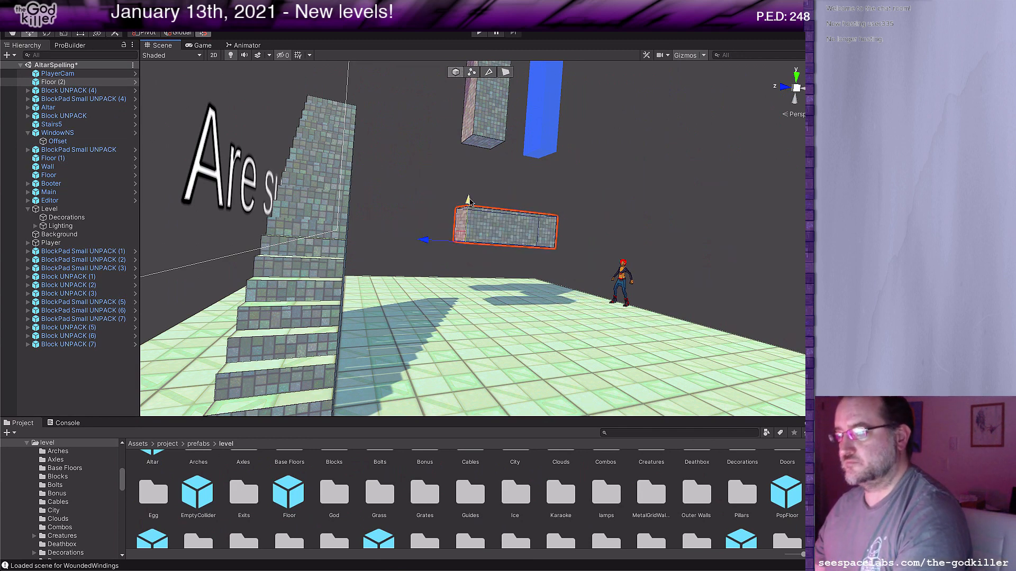
left_click_drag(468, 200, 482, 142)
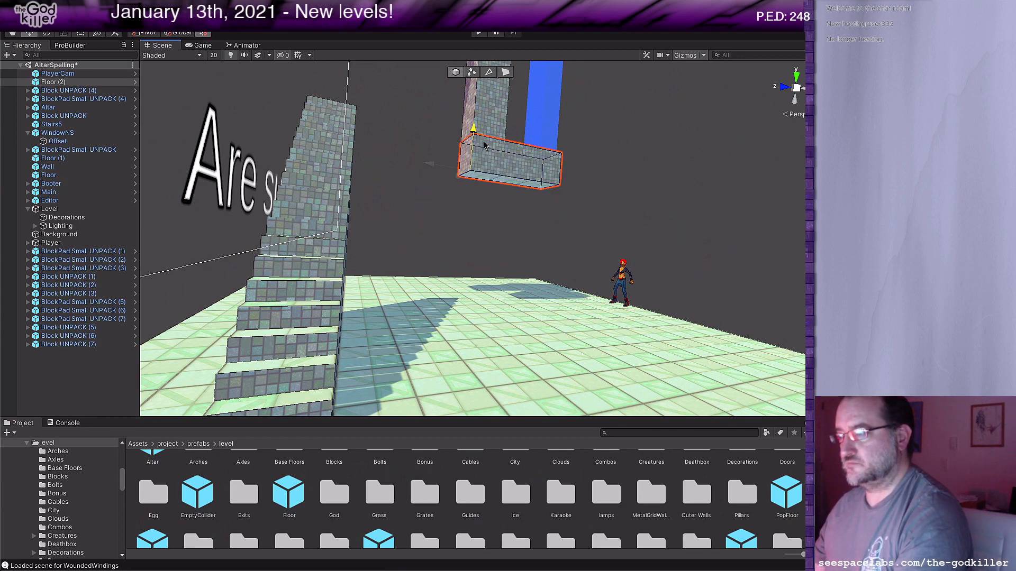
Select the floor beam, supporting wall and platform blocks together and raise them slightly.
middle_click_drag(517, 156, 490, 211)
right_click_drag(490, 211, 444, 232)
middle_click_drag(443, 231, 486, 226)
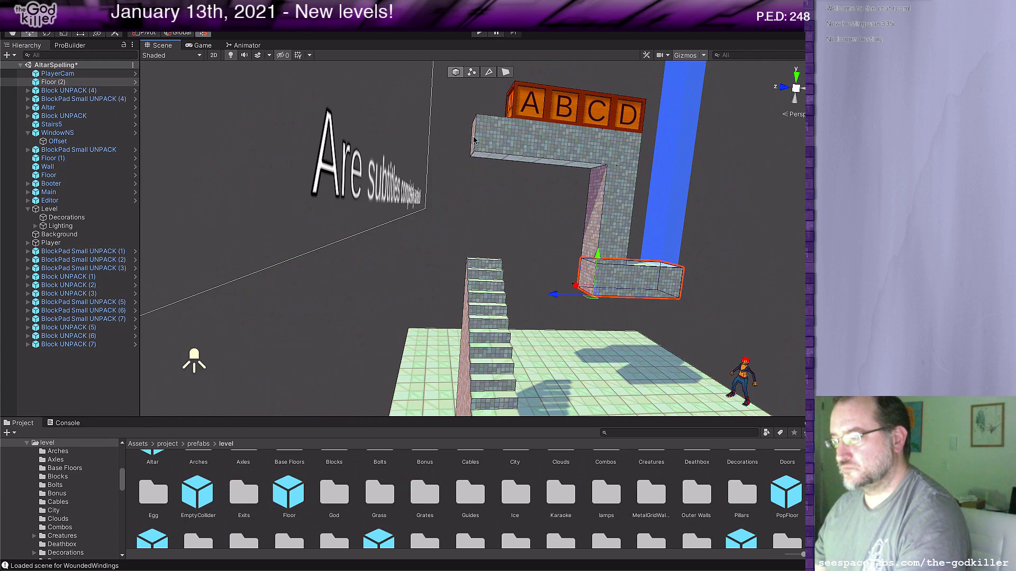
left_click_drag(725, 316, 524, 80)
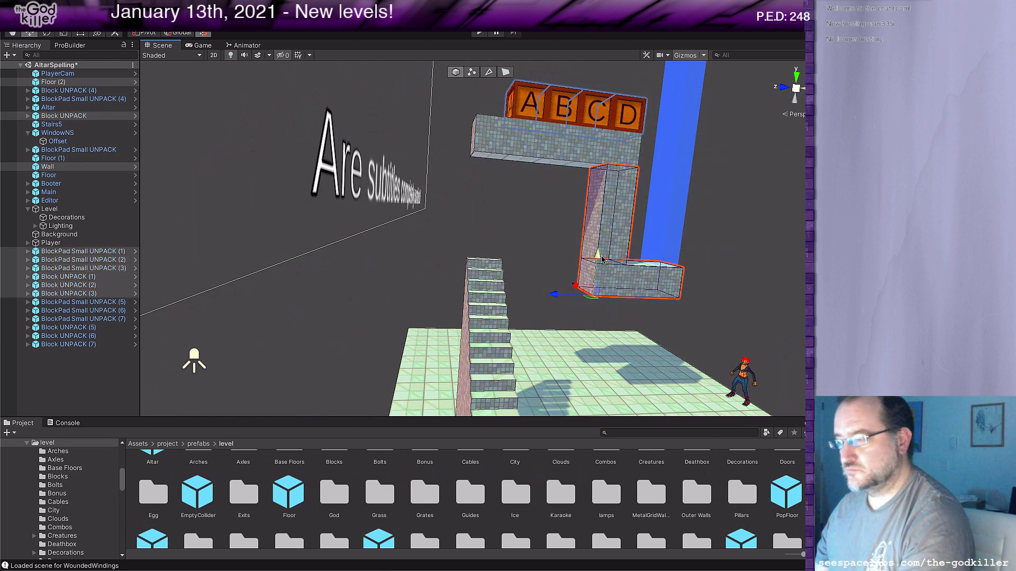
mouse_move(597, 256)
left_mouse_down()
mouse_move(595, 281)
mouse_move(598, 242)
left_mouse_up()
Delete the existing Stairs5 staircase from the level.
middle_click_drag(529, 260, 551, 244)
left_click(589, 349)
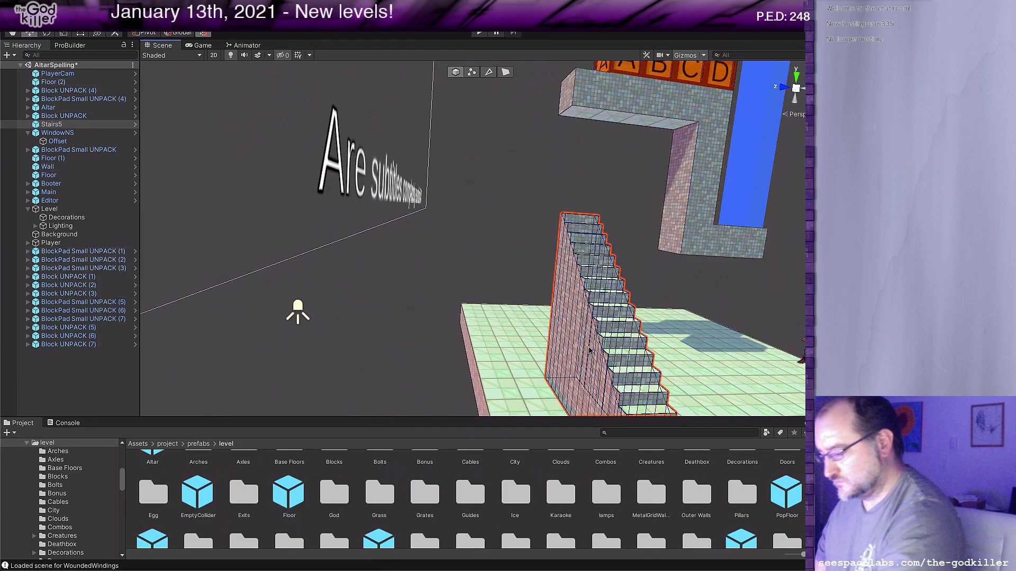
key("Delete")
right_click_drag(630, 295, 610, 362)
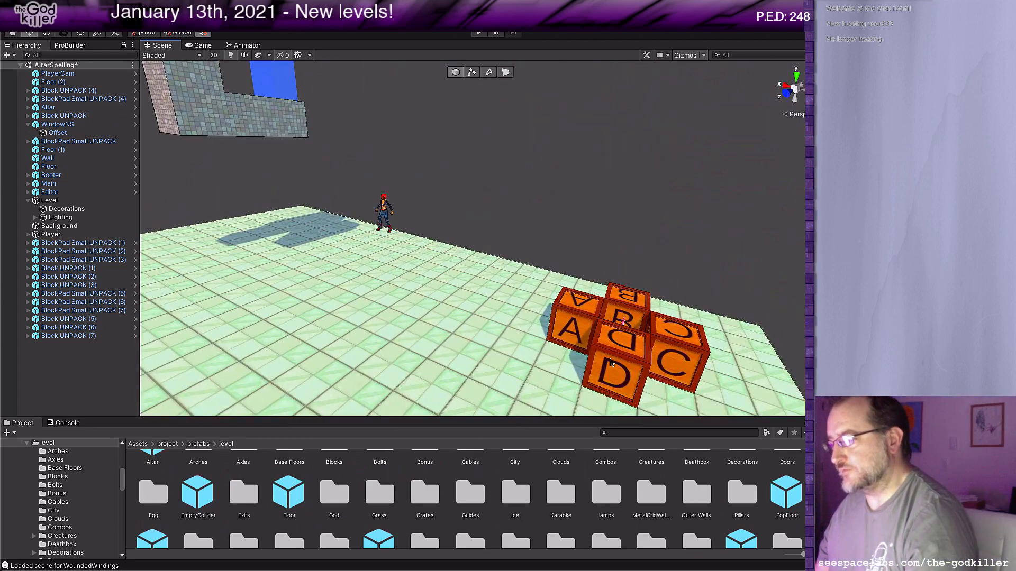
Inspect the D block beside the altar, the floor beam and the A block on the raised platform.
left_click(586, 385)
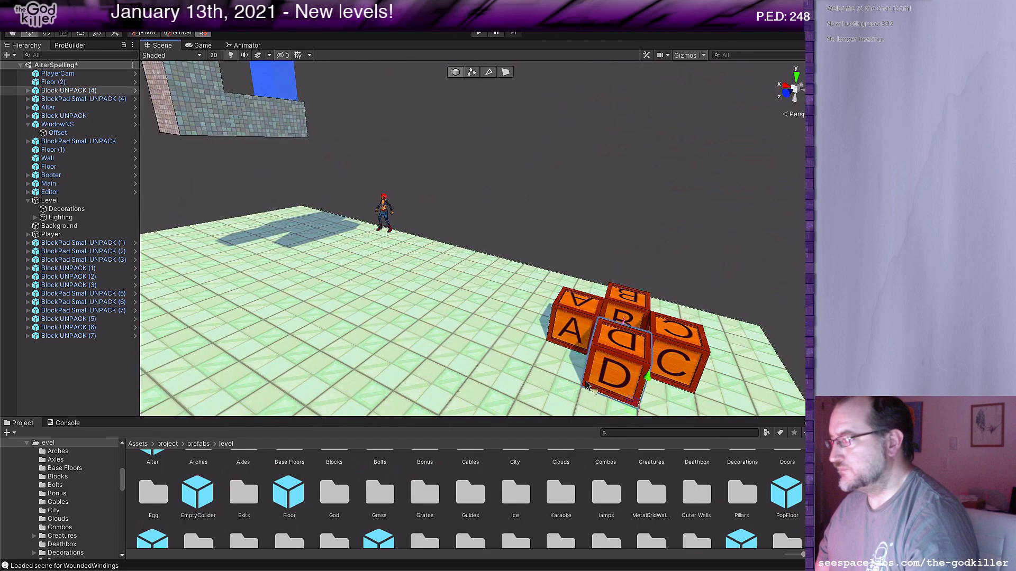
middle_click_drag(409, 201, 451, 256)
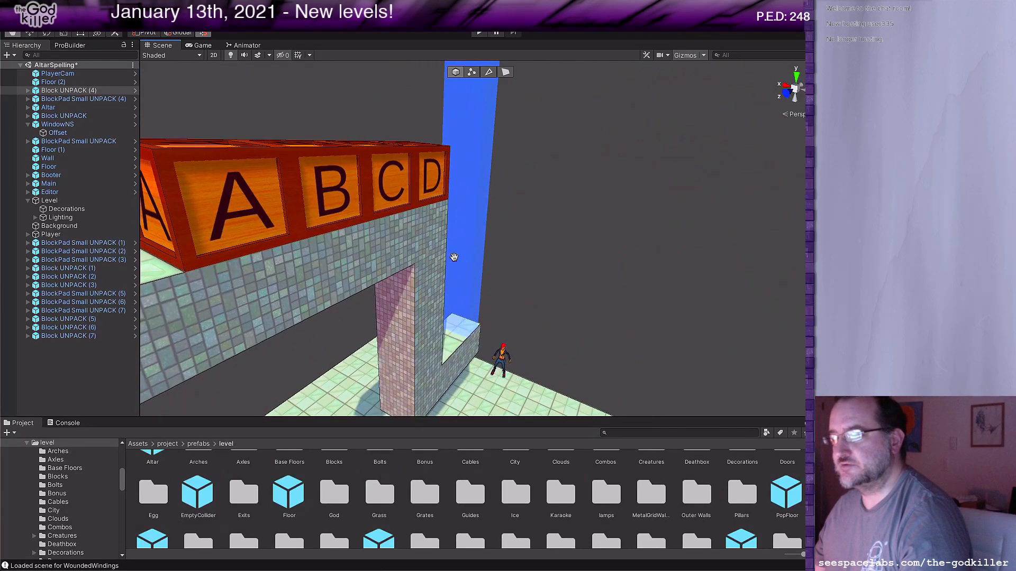
left_click(451, 354)
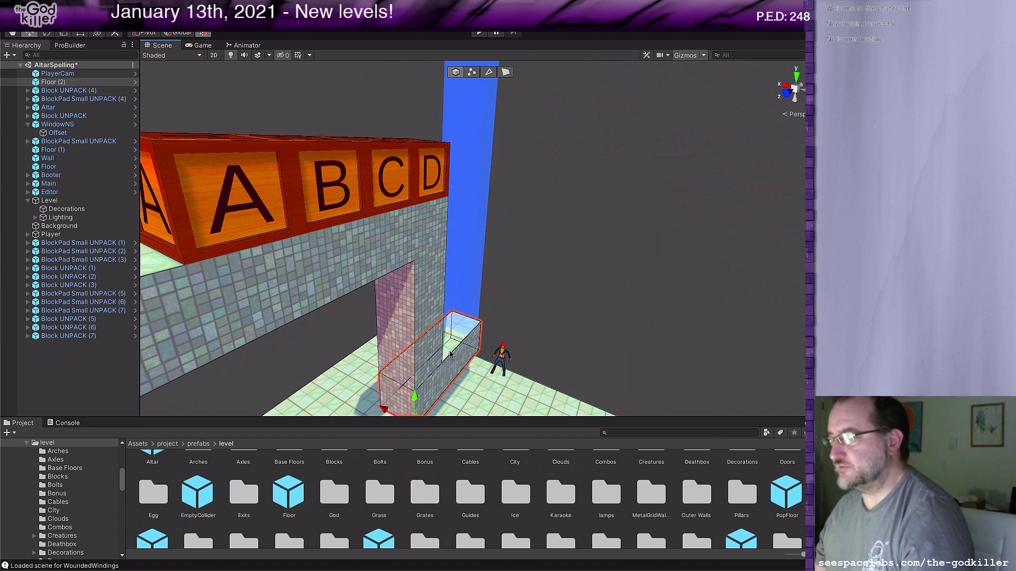
left_click(264, 206)
Switch to Rider and add the lines "13 - 5", "18" and "22 - 4" below the level notes in BotheringMe.txt.
key("super+Tab")
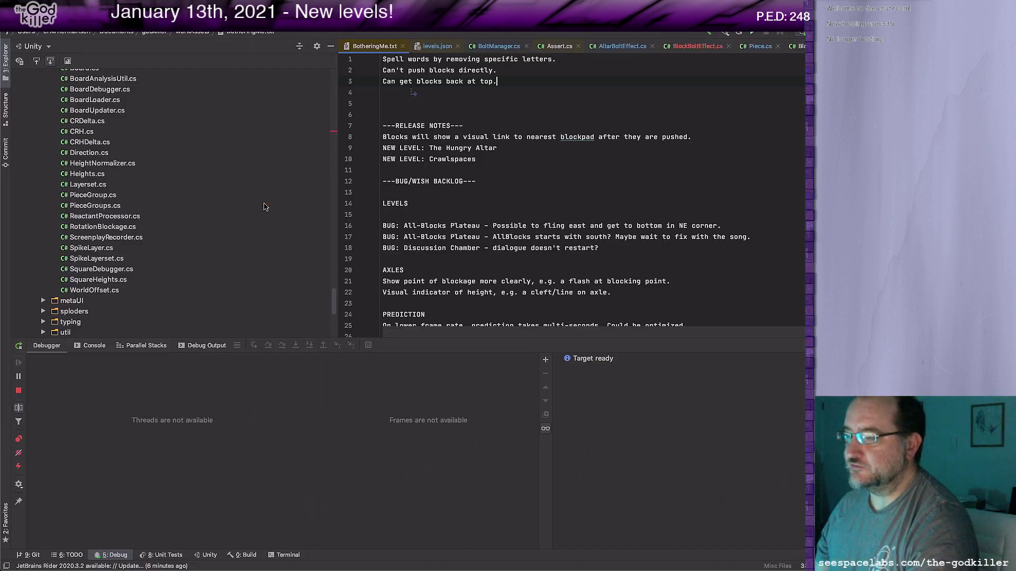
type("13")
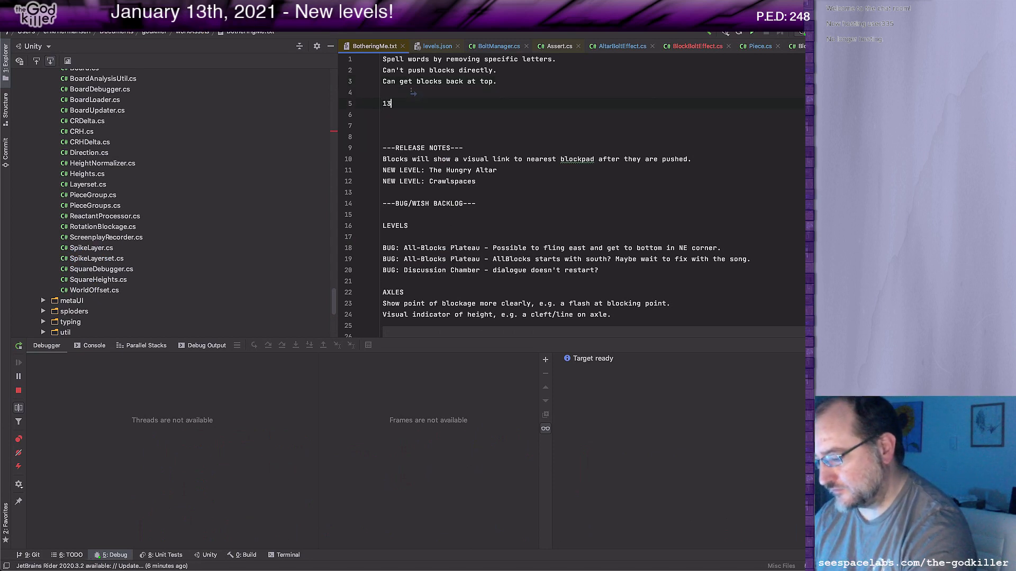
key("Return")
type("18")
key("Return")
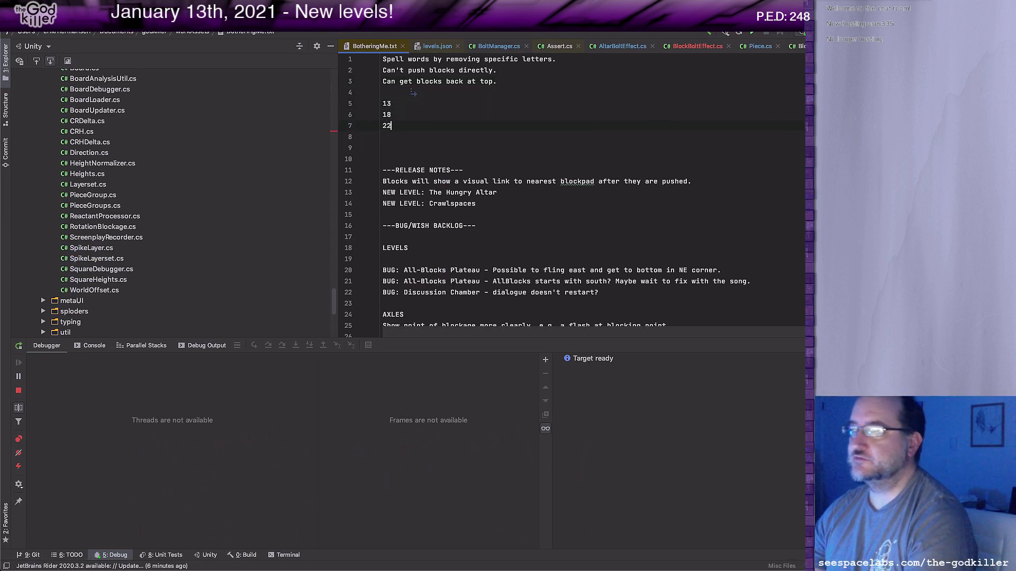
key("Up")
key("Up")
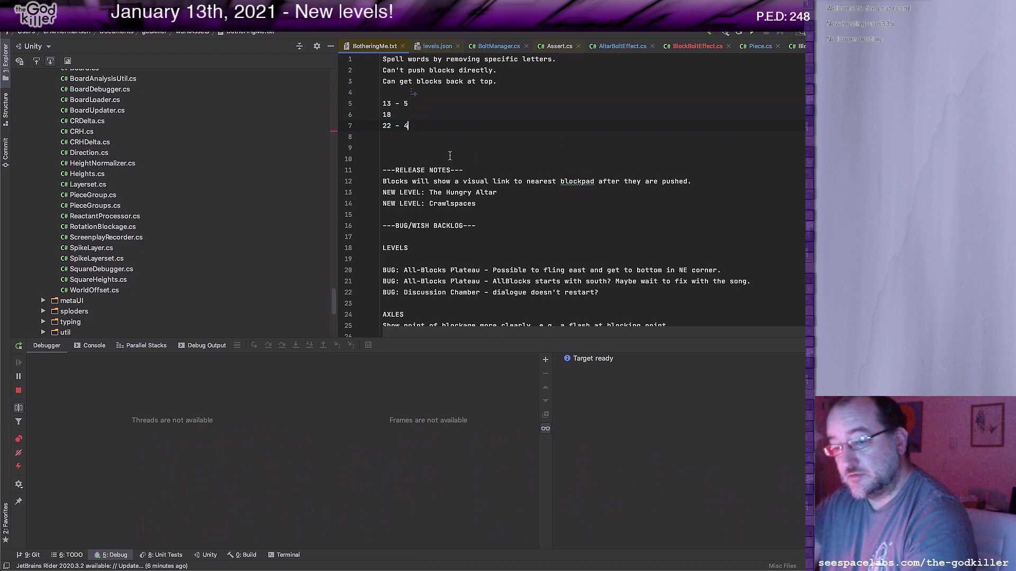
Switch back to Unity and open the Stairs folder of the level prefabs.
key("super+Tab")
right_click_drag(576, 217, 524, 277)
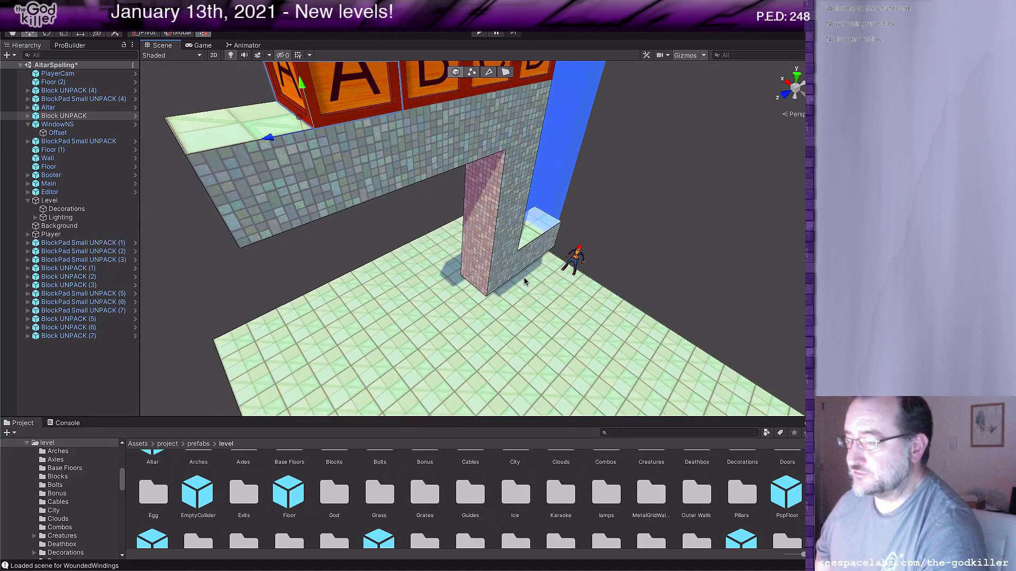
scroll(522, 278, "down", 5)
middle_click_drag(496, 232, 484, 194)
right_click_drag(529, 199, 518, 184)
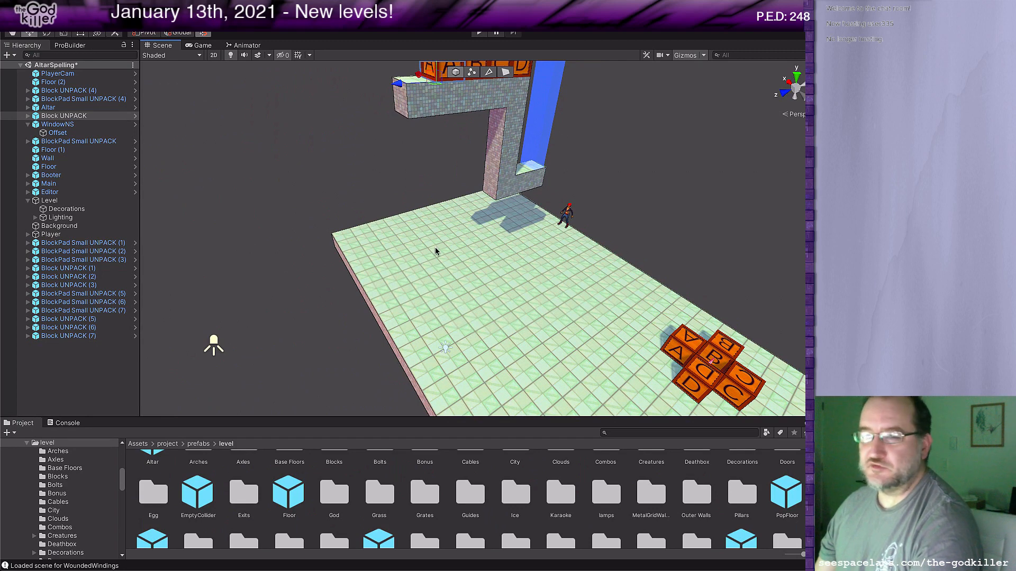
scroll(365, 529, "down", 3)
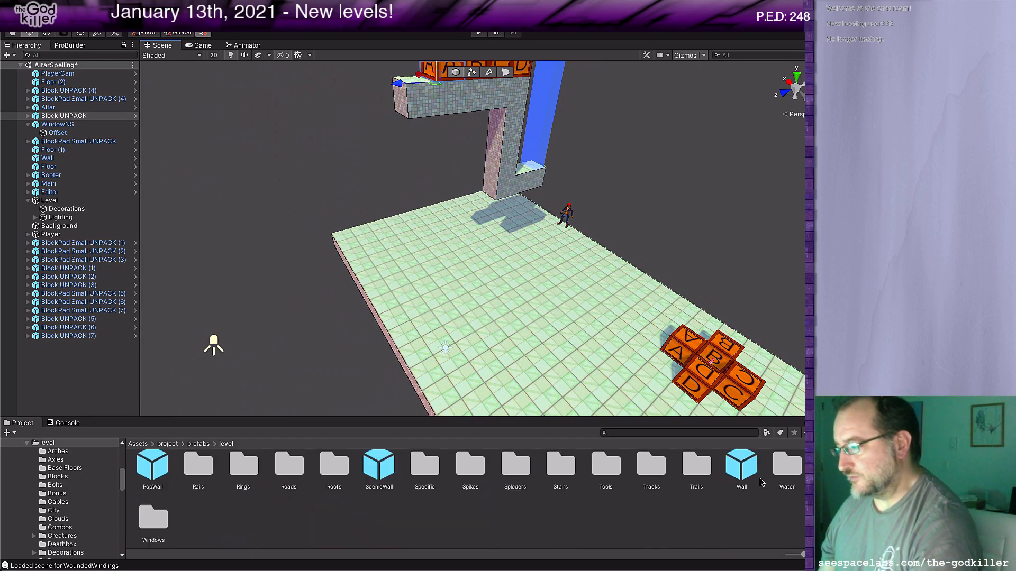
double_click(560, 466)
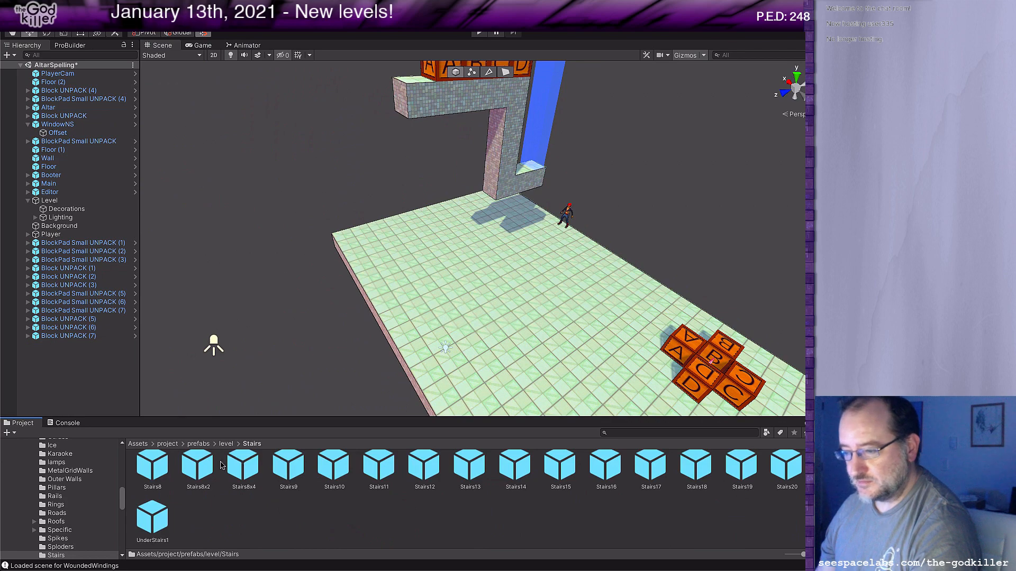
Try a Stairs8 prefab on the floor, rotated 90 degrees and moved away from the raised platform.
left_click_drag(153, 465, 601, 299)
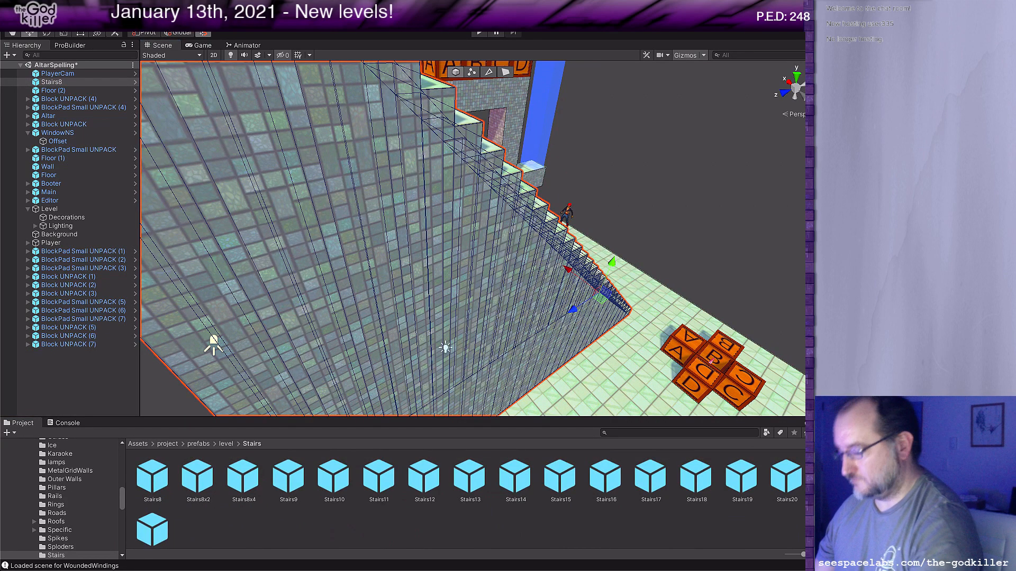
type("90")
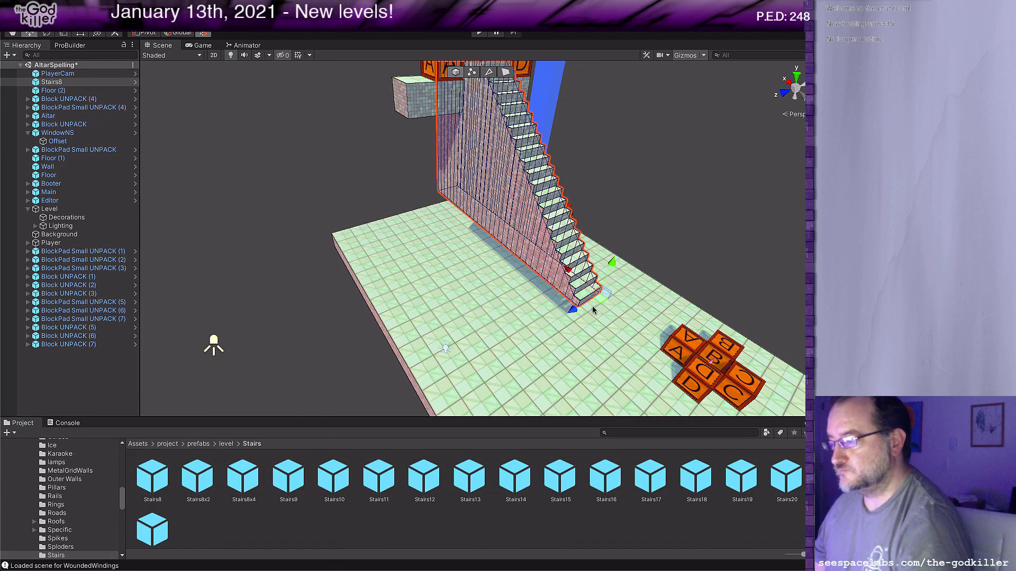
left_click_drag(601, 300, 605, 402)
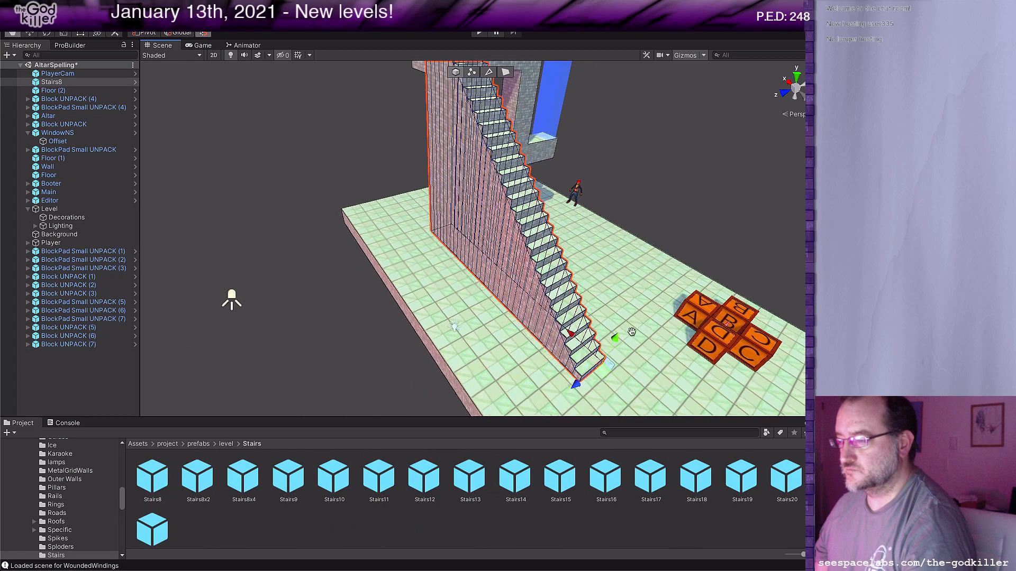
key("f")
left_click_drag(643, 296, 640, 308)
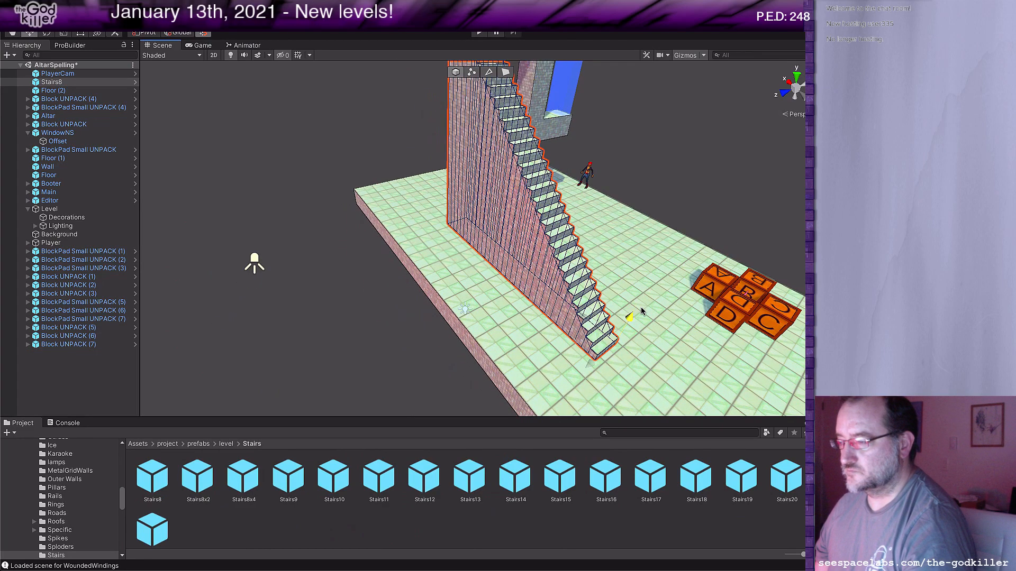
Examine how the Stairs8 staircase lines up with the raised platform and with the floor around the altar.
middle_click_drag(654, 268, 639, 317)
right_click_drag(665, 288, 547, 309)
key("d")
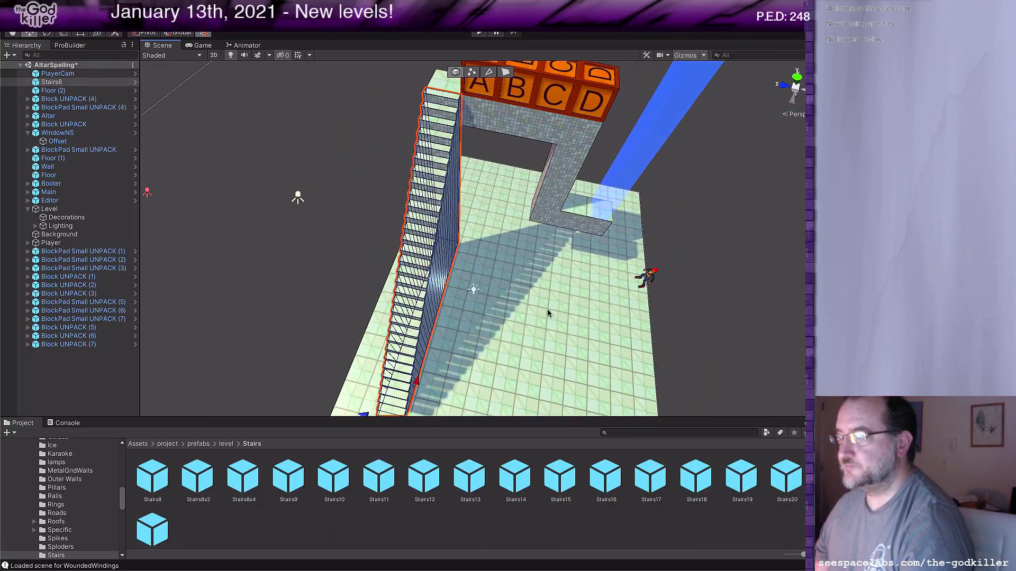
scroll(551, 309, "down", 2)
middle_click_drag(552, 310, 486, 274)
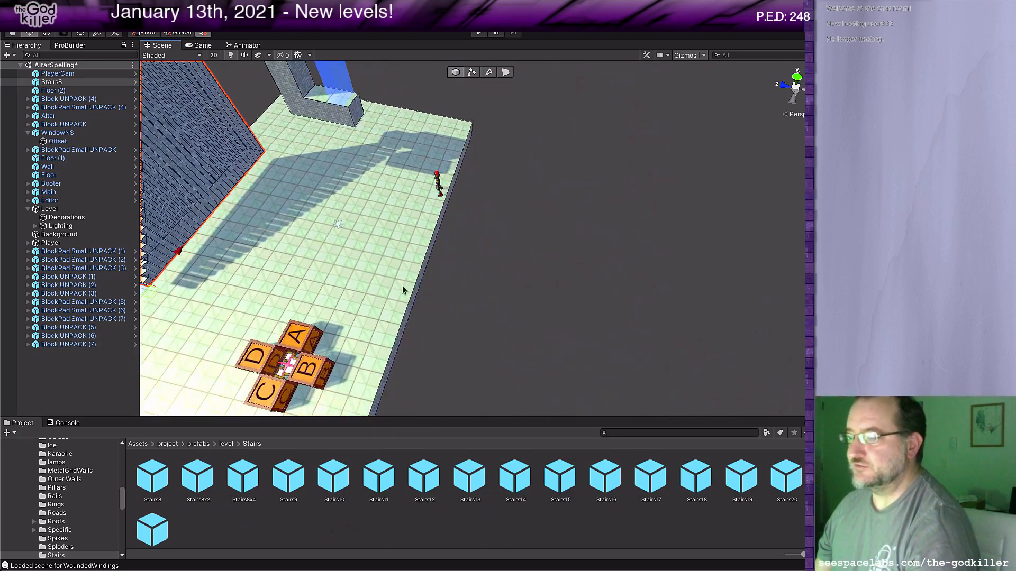
key("f")
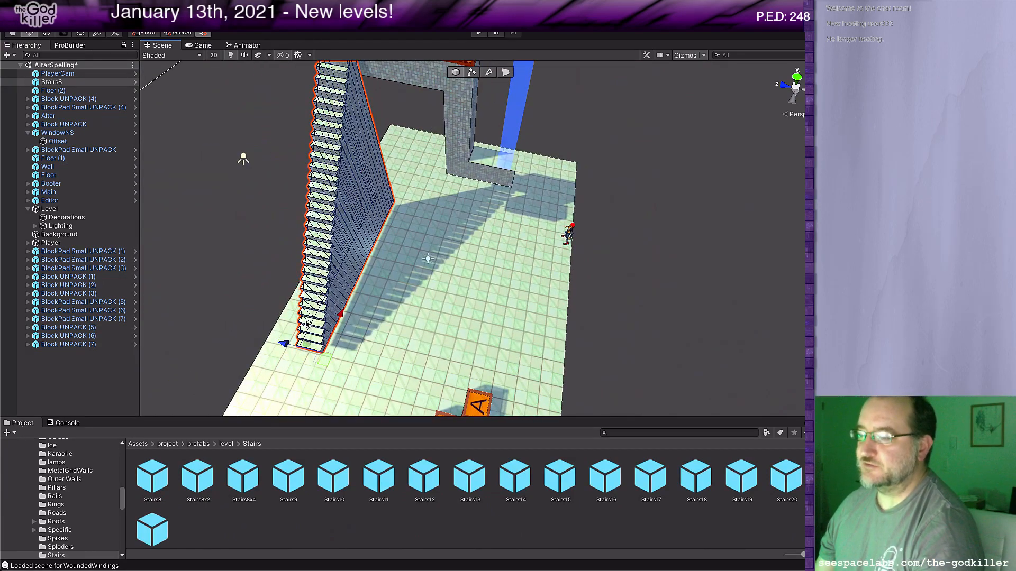
left_click_drag(300, 344, 295, 343)
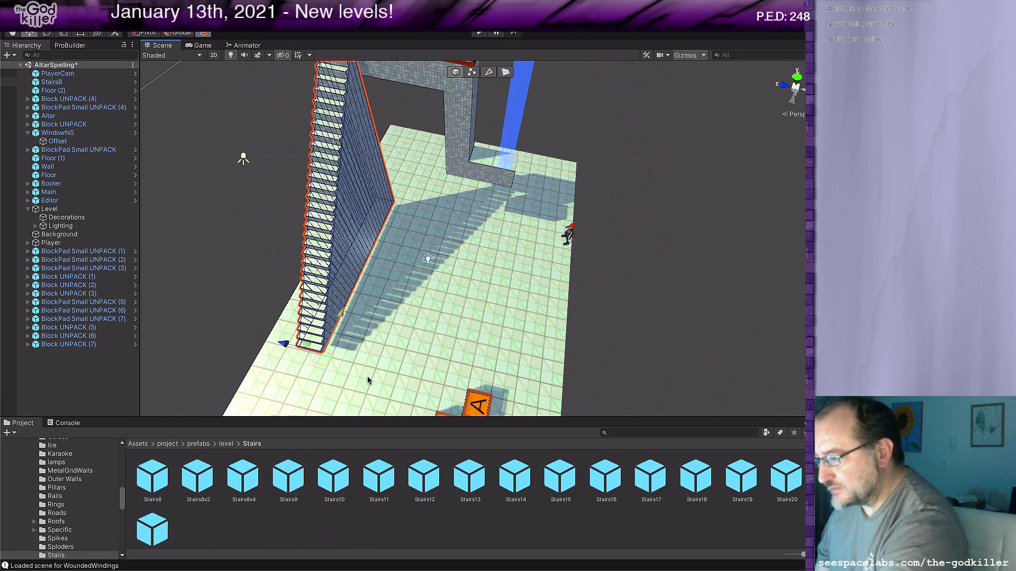
Replace the Stairs8 staircase with a Stairs9 prefab, rotated 90 degrees and moved to the floor's long edge.
key("Delete")
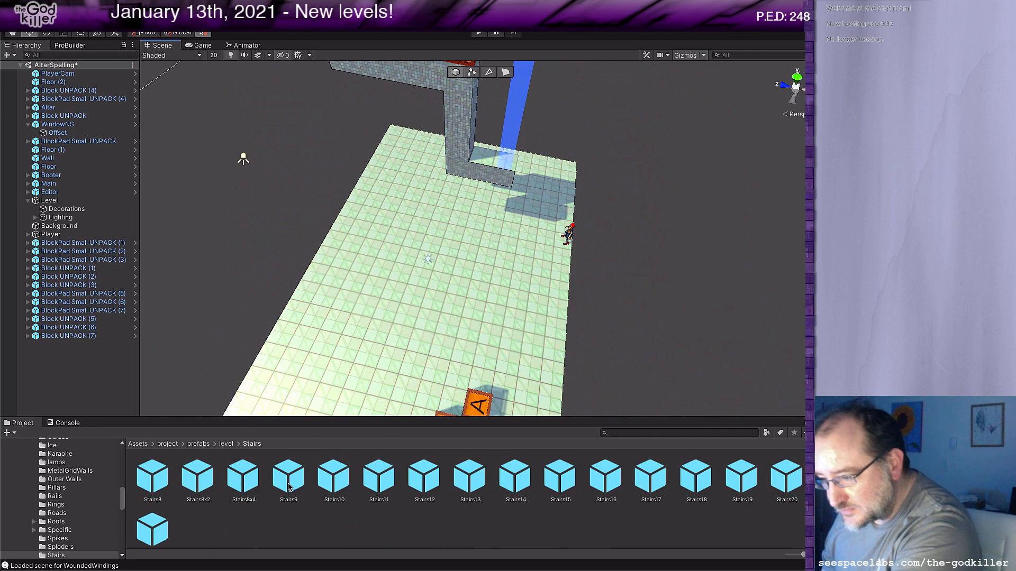
left_click_drag(289, 486, 428, 260)
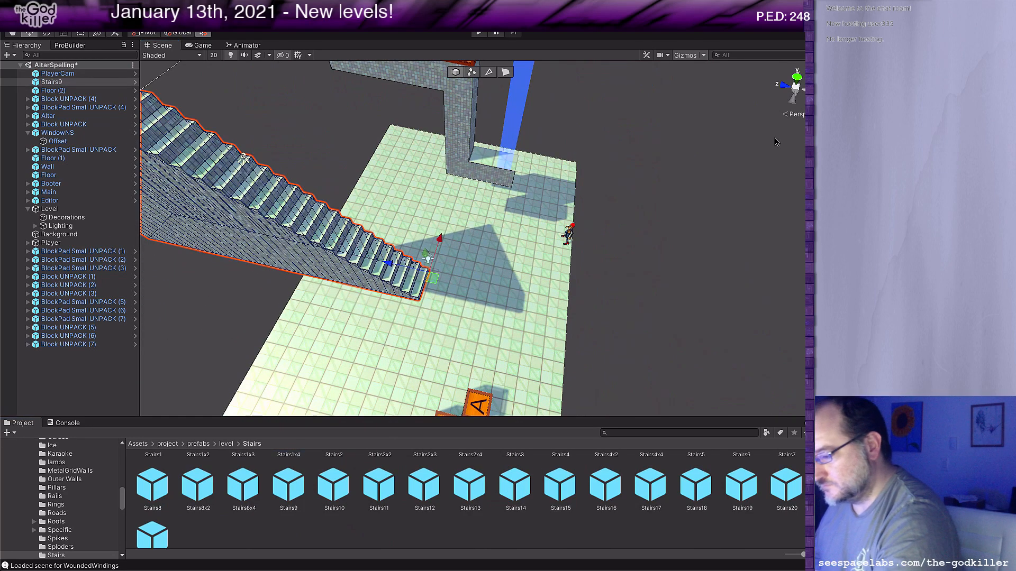
type("90")
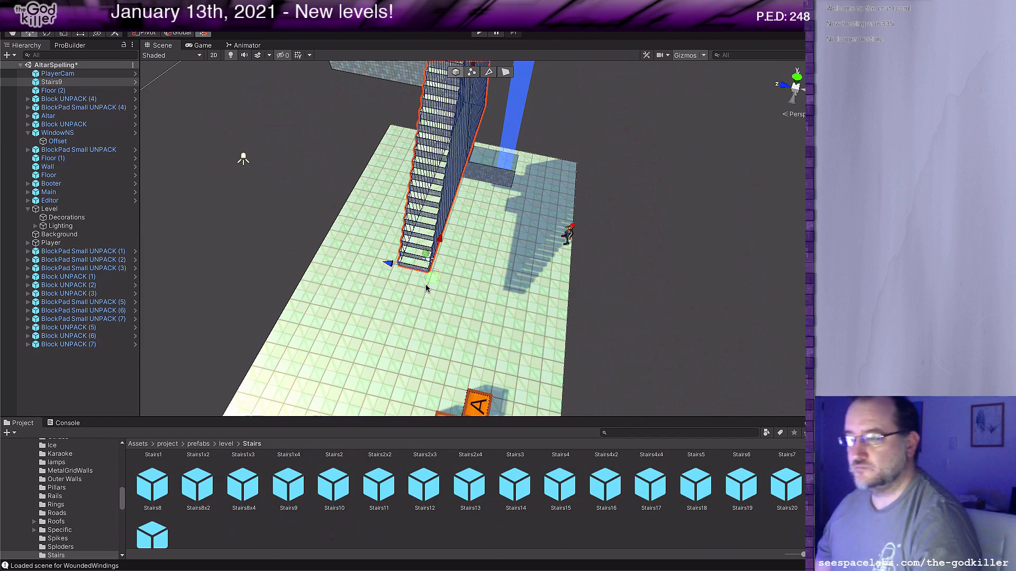
left_click_drag(430, 280, 324, 349)
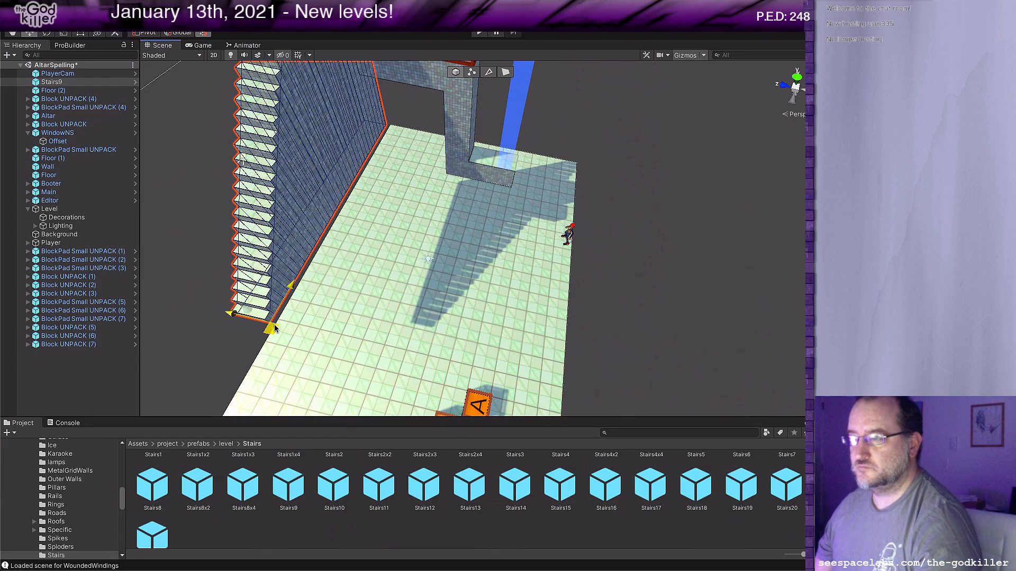
Align the Stairs9 staircase so that its top step meets the open end of the raised platform.
mouse_move(361, 301)
left_mouse_down("alt")
mouse_move(390, 355)
mouse_move(368, 309)
left_mouse_up("alt")
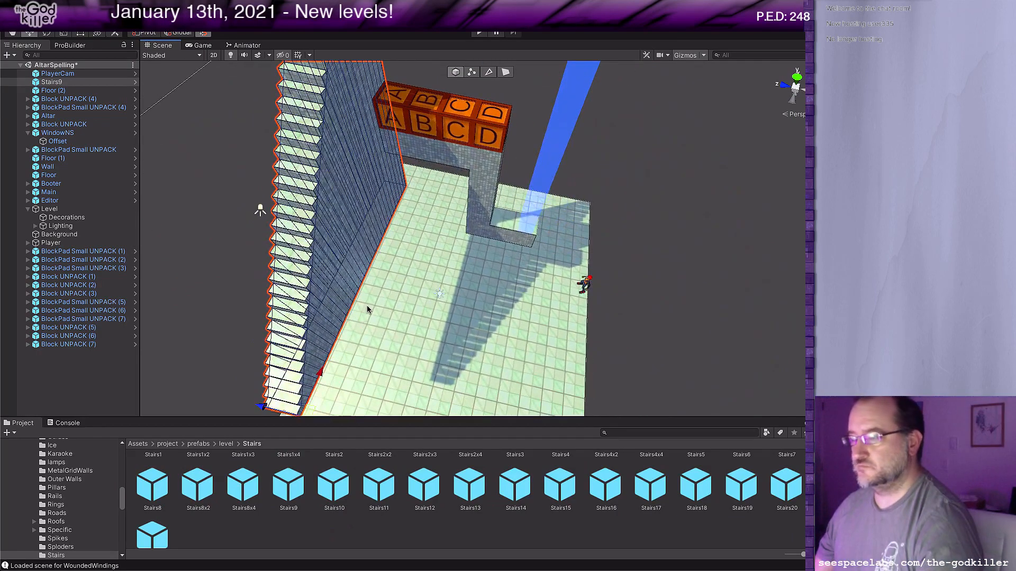
left_click_drag(320, 378, 403, 307, "alt")
middle_click_drag(483, 255, 481, 285)
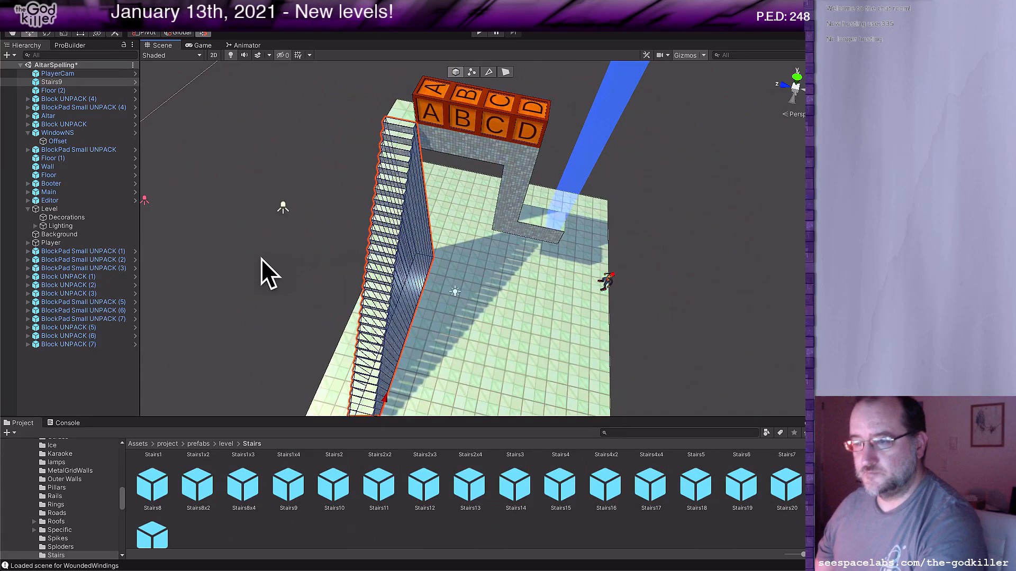
Select the level's Directional Light and examine the shadows across the floor, stairs and altar blocks.
left_click(34, 226)
left_click(74, 234)
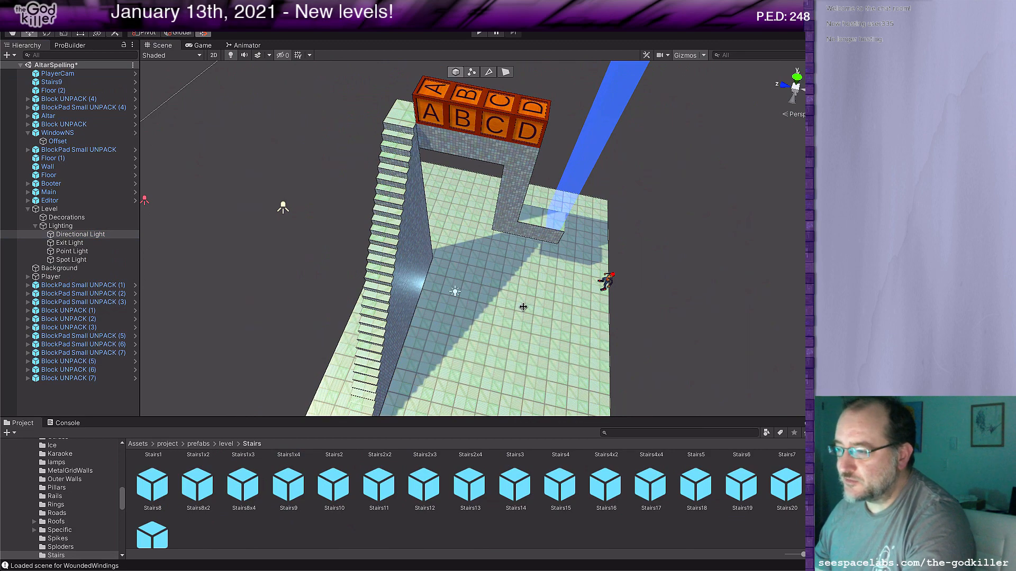
middle_click_drag(523, 306, 489, 310)
left_click_drag(523, 300, 321, 300, "alt")
middle_click_drag(510, 339, 492, 327)
middle_click_drag(543, 307, 597, 212)
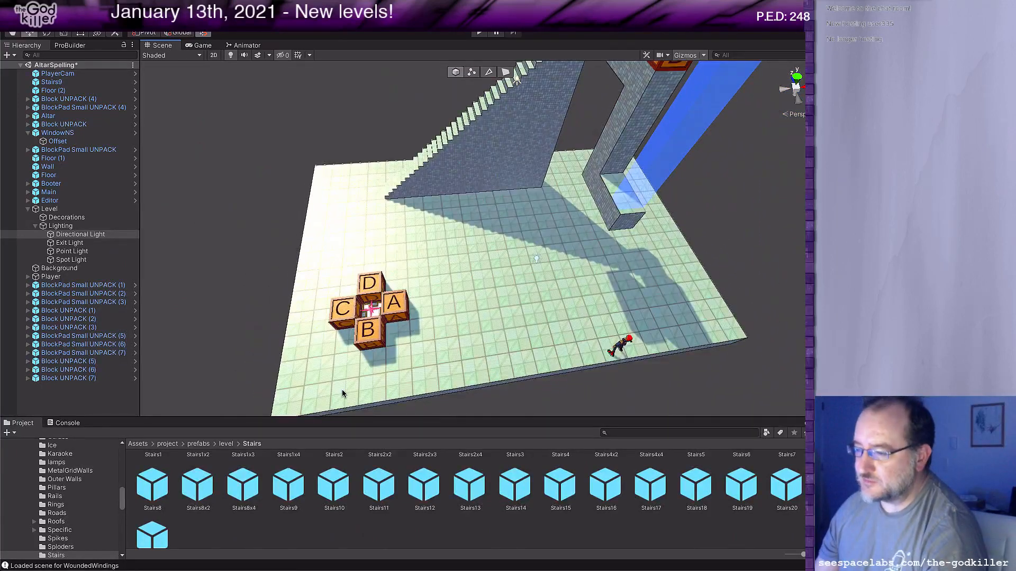
Place an Egg prefab from the level's Egg prefab folder on the floor and shift it to the front edge, beside the altar blocks.
left_click(226, 444)
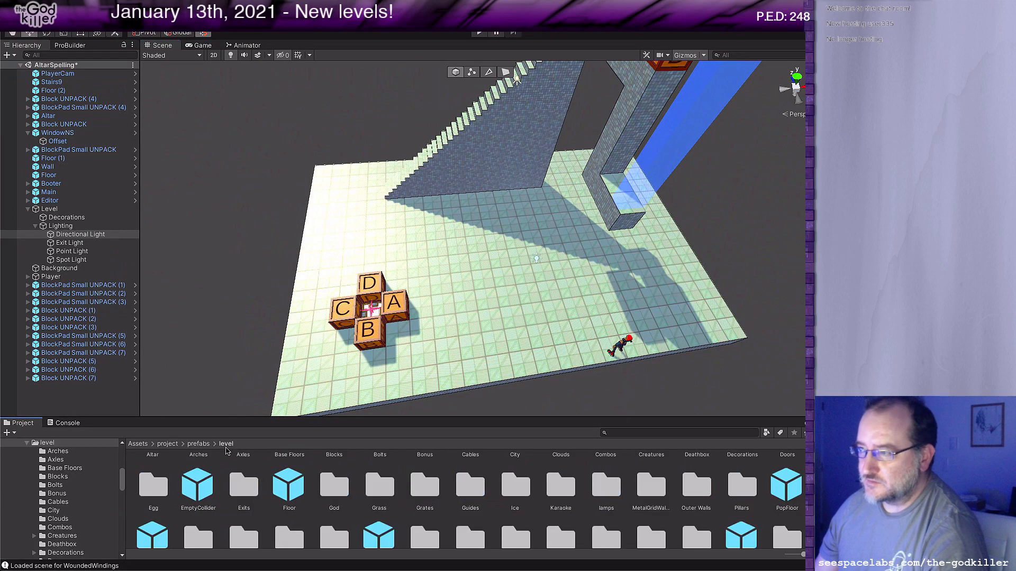
scroll(280, 479, "up", 1)
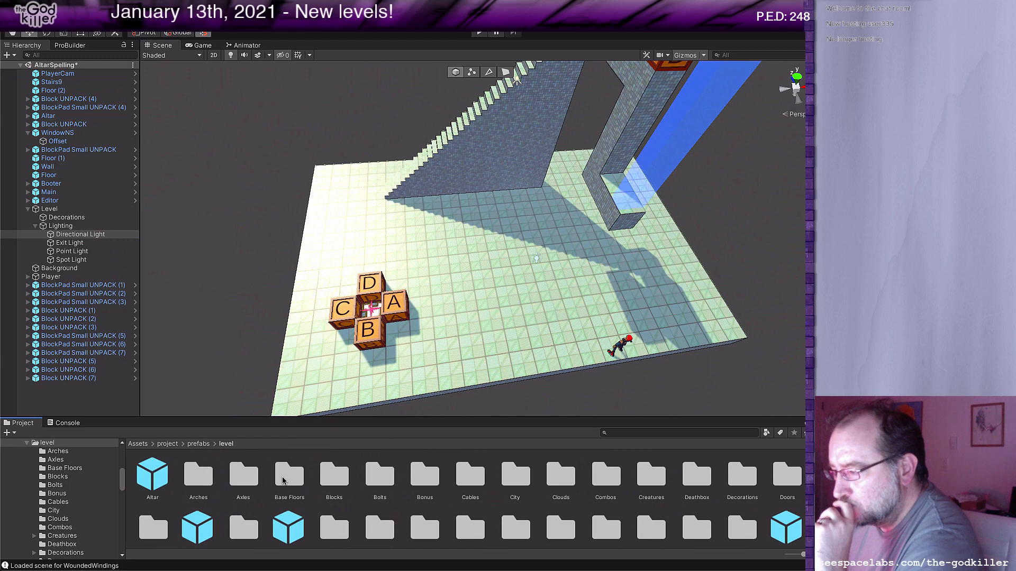
scroll(283, 481, "down", 1)
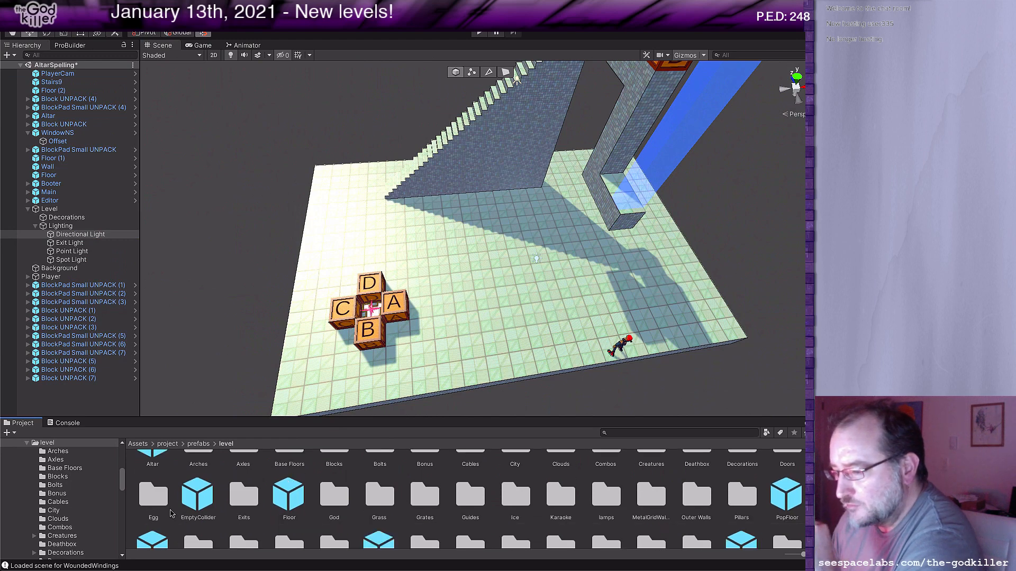
double_click(152, 497)
left_click_drag(144, 486, 485, 314)
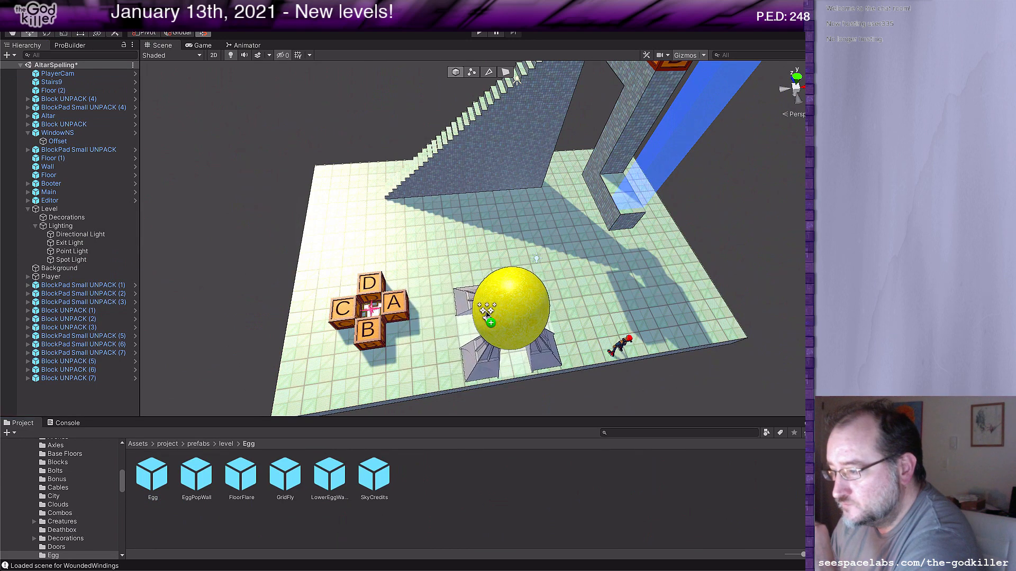
key("f")
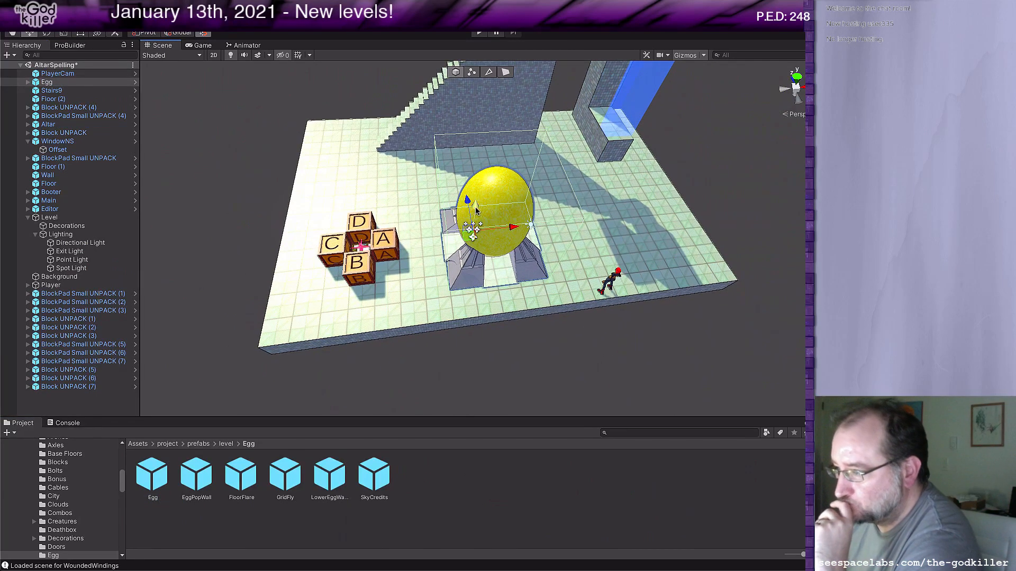
left_click_drag(476, 210, 476, 245)
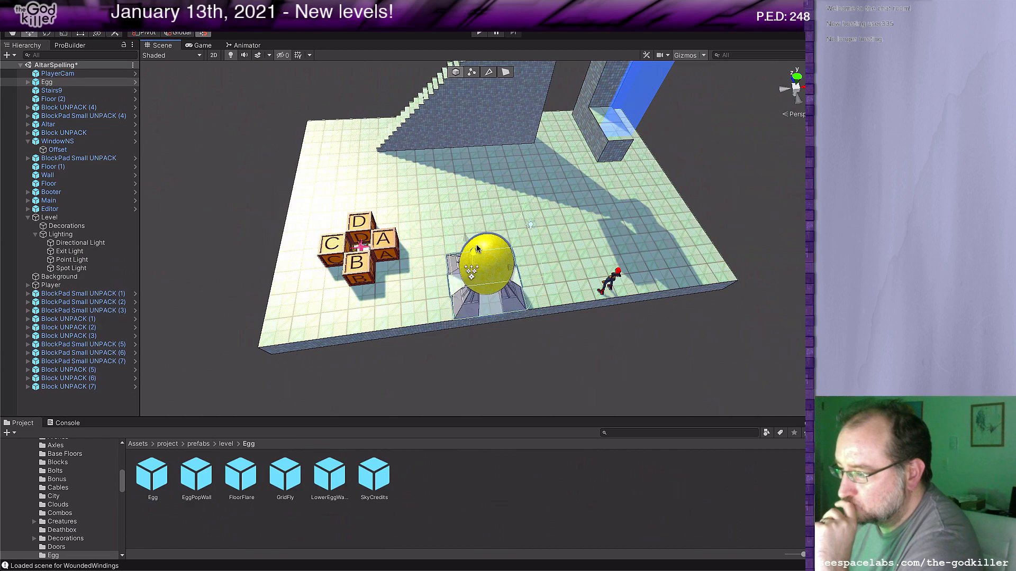
Save the AltarSpelling scene and run Preprocess Level on it, repeating the command so the objects are grouped under Level.
middle_click_drag(477, 252, 531, 344)
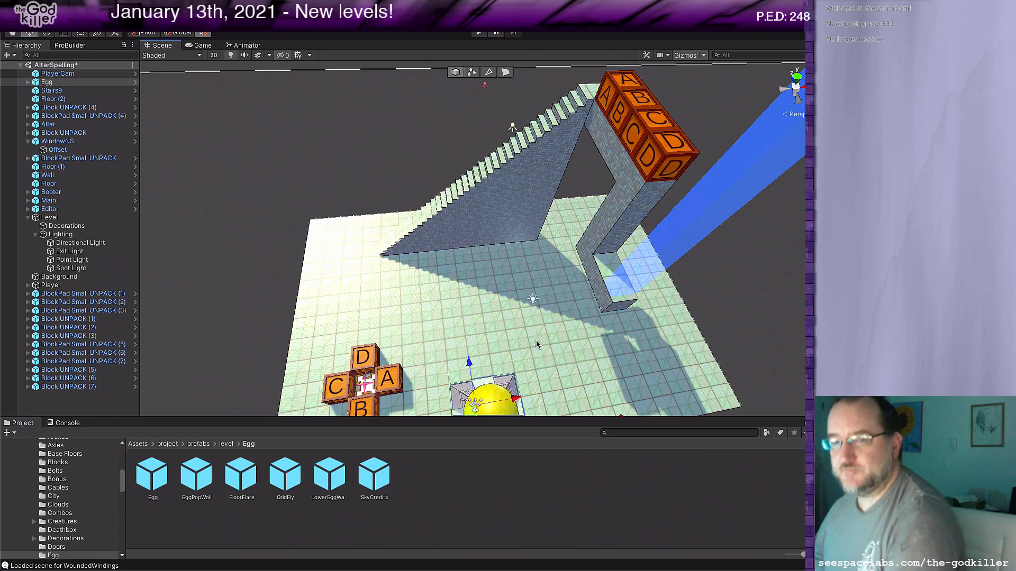
key("super+s")
left_click(277, 5)
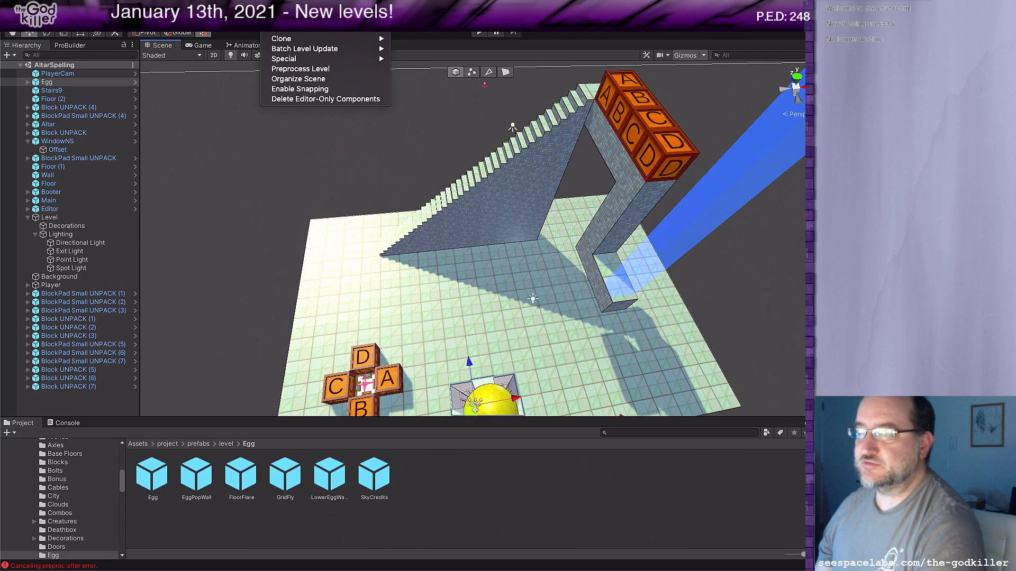
left_click(285, 69)
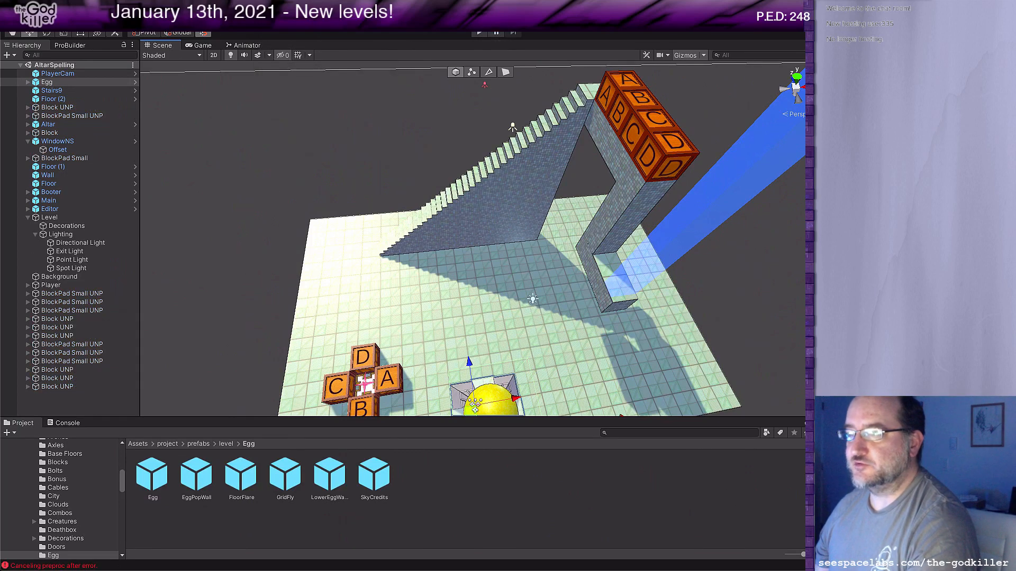
left_click(278, 6)
left_click(286, 69)
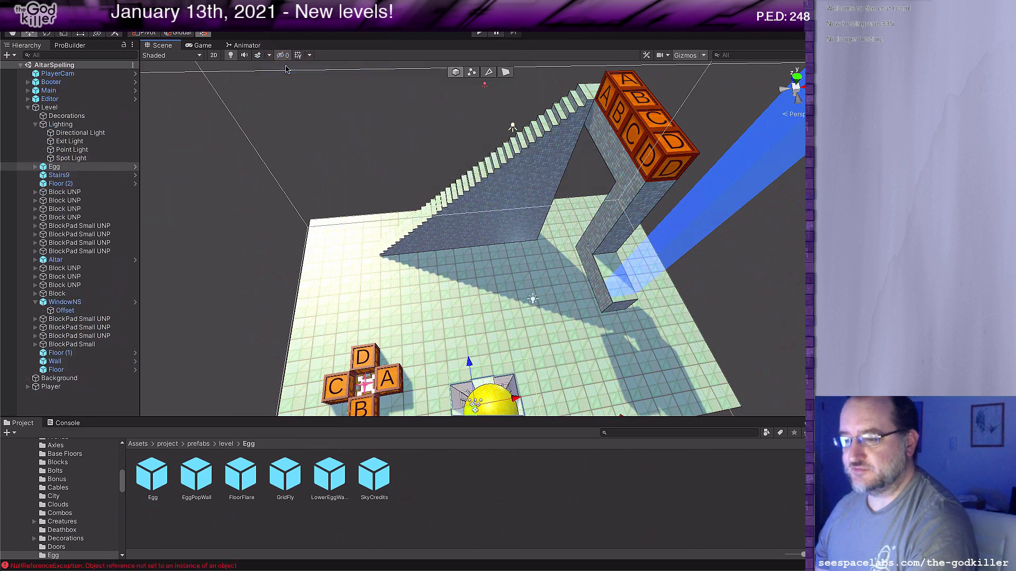
left_click(278, 6)
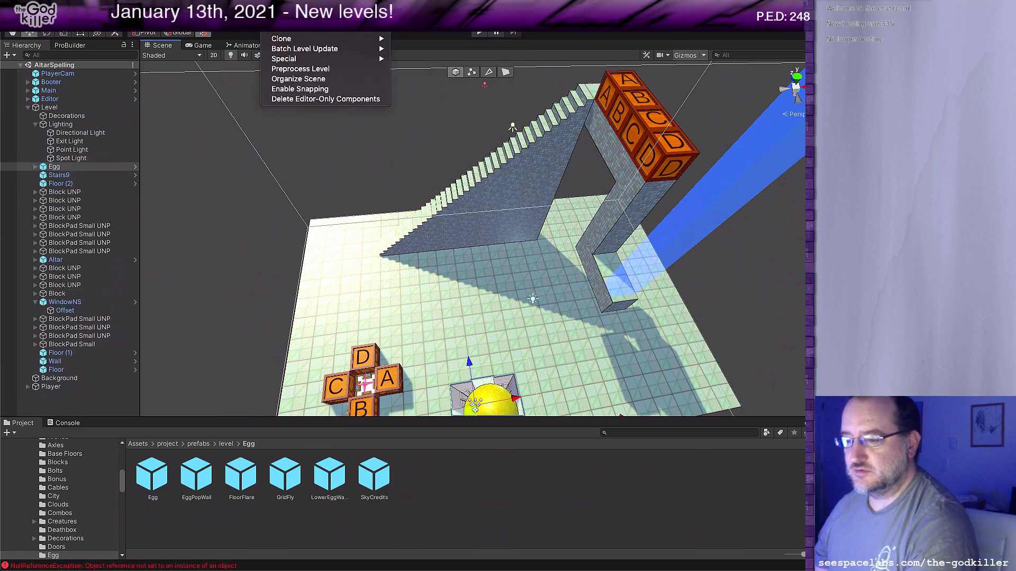
left_click(293, 69)
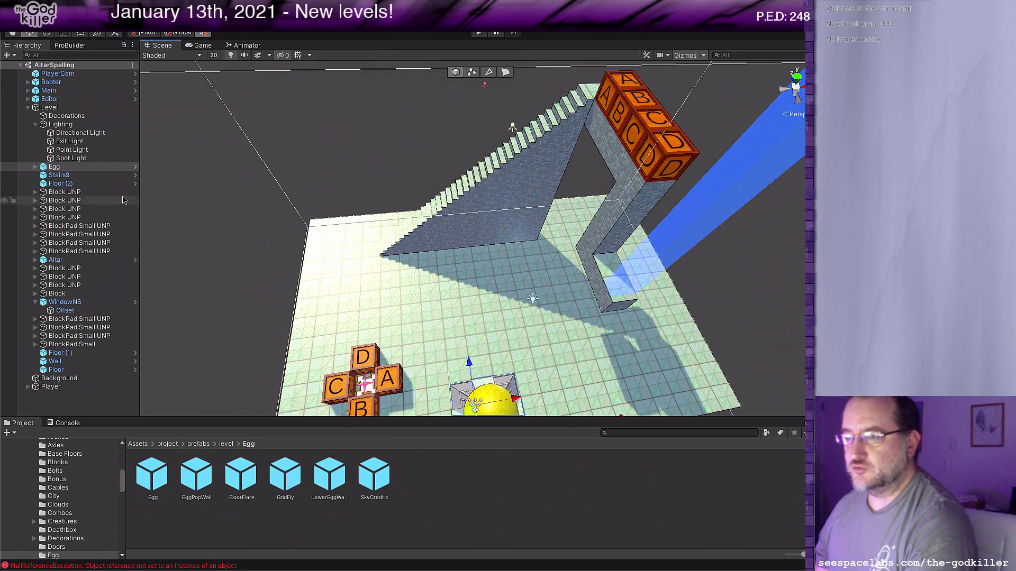
Read the preprocessing errors in the console, clear the log and preprocess the level again.
left_click(68, 423)
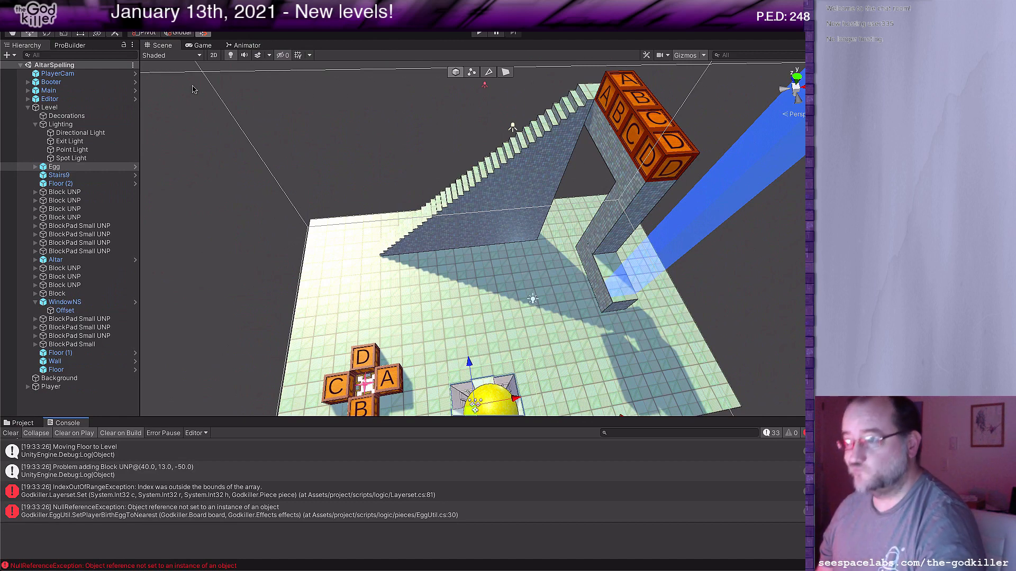
left_click(16, 435)
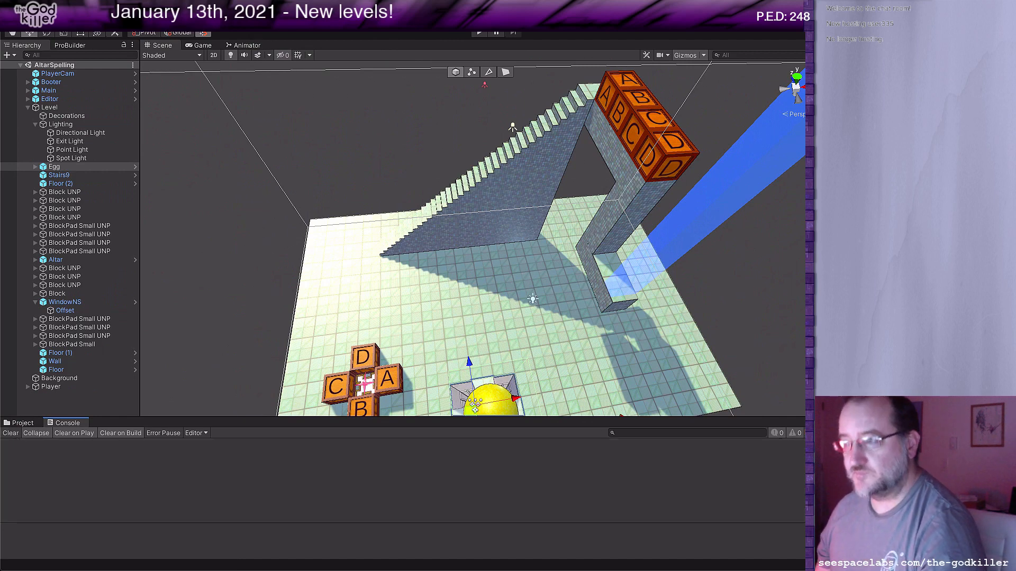
left_click(276, 5)
left_click(306, 69)
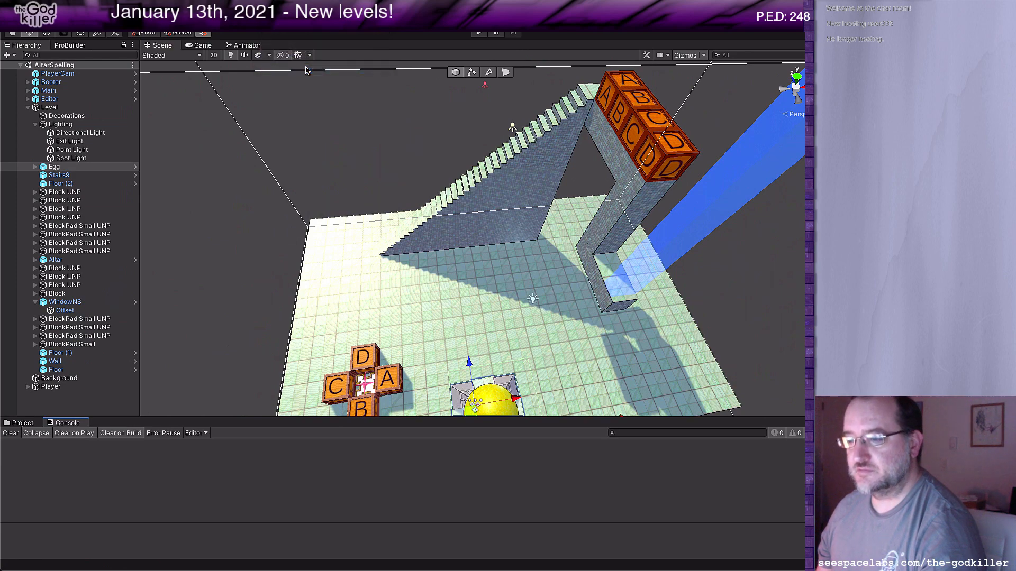
Play-test the level by pushing the letter blocks along the raised platform and dropping to the floor towards the altar.
mouse_move(334, 124)
middle_mouse_down()
mouse_move(338, 78)
mouse_move(342, 125)
mouse_move(341, 109)
middle_mouse_up()
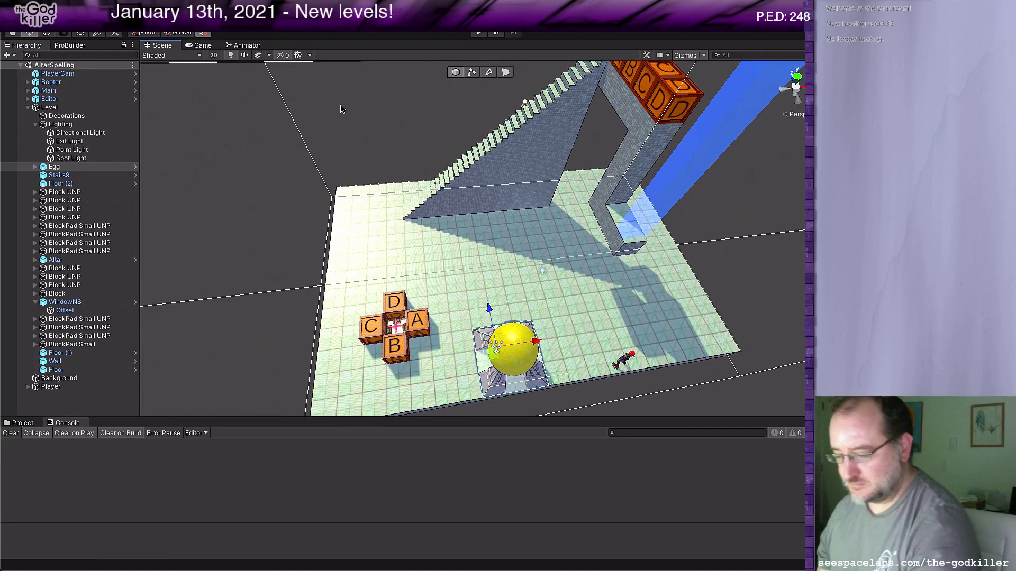
left_click(479, 32)
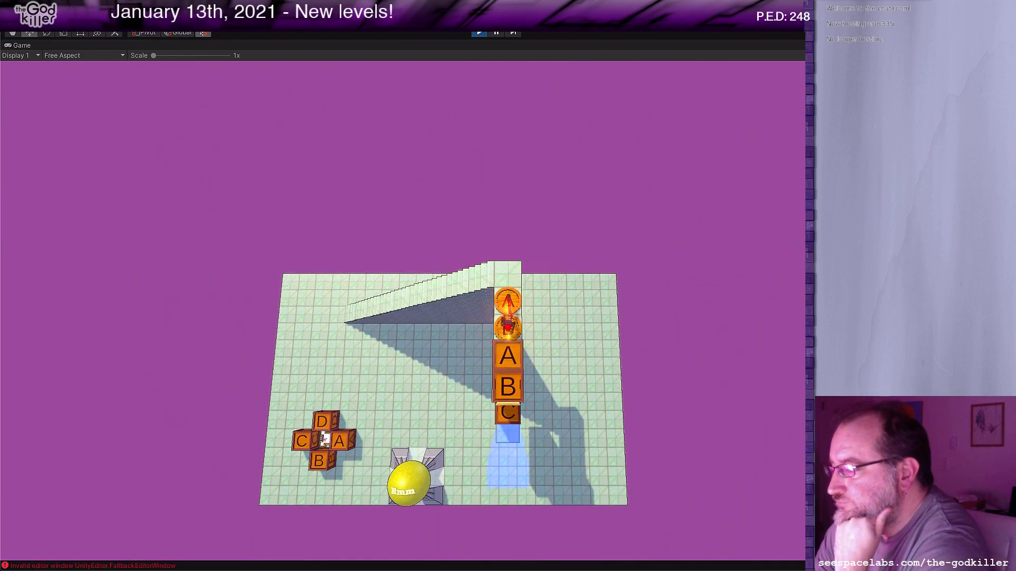
key("Down")
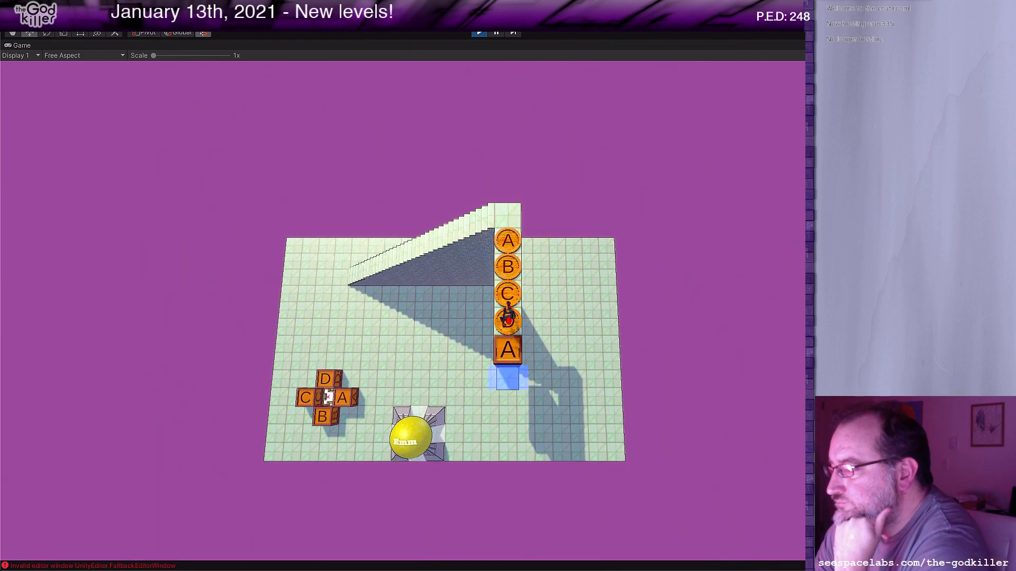
key("Left")
key("Left")
key("Left")
key("Left")
key("Left")
key("Left")
key("Left")
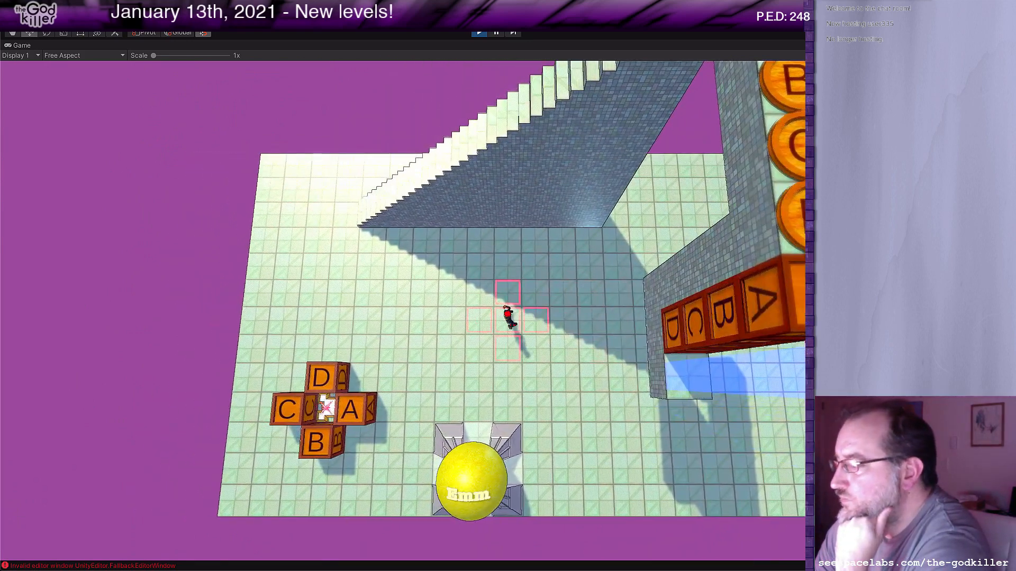
Walk the character to the altar, move onto its D block and step back off.
key("Left")
key("Left")
key("Left")
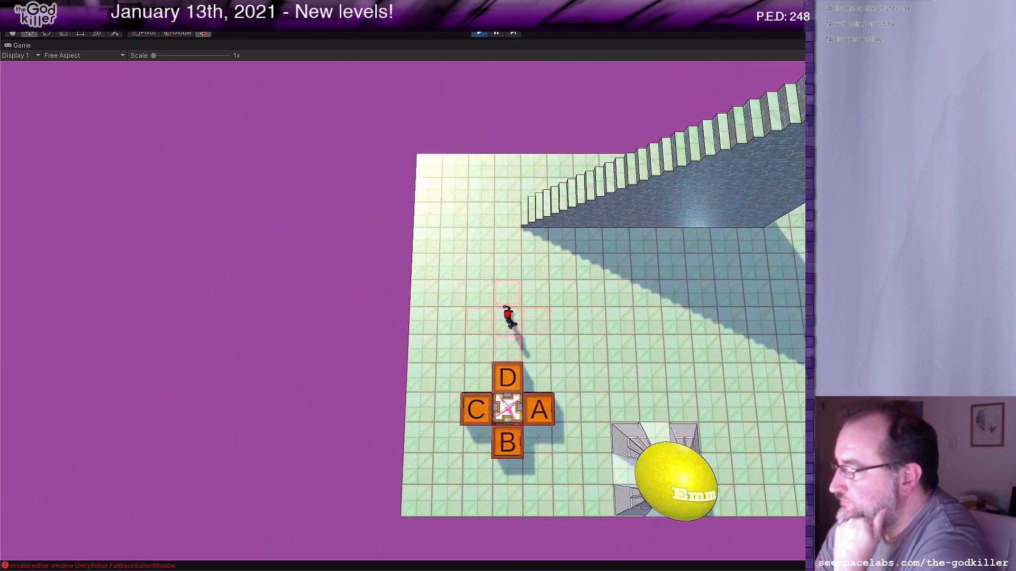
key("Down")
key("Down")
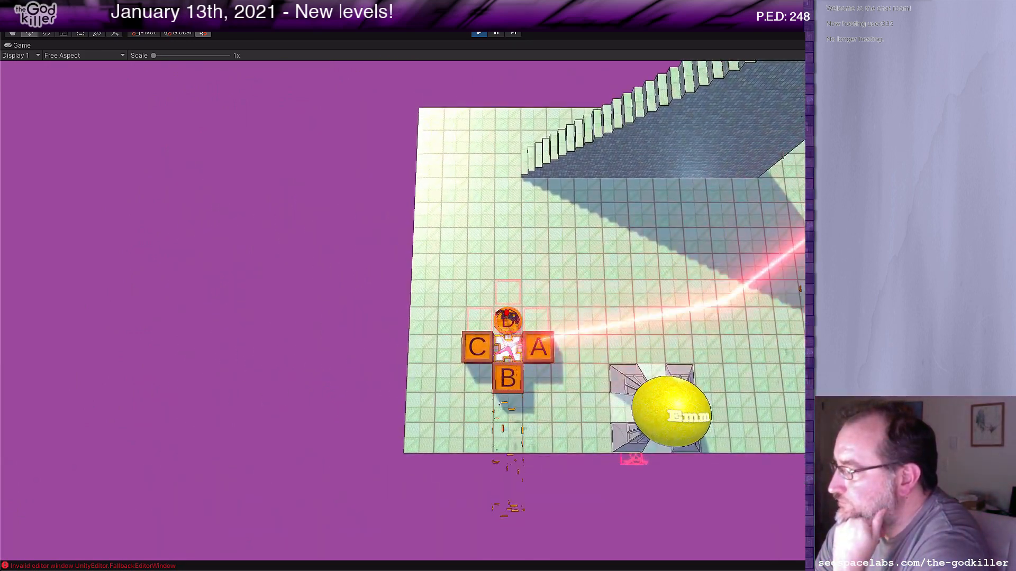
key("Up")
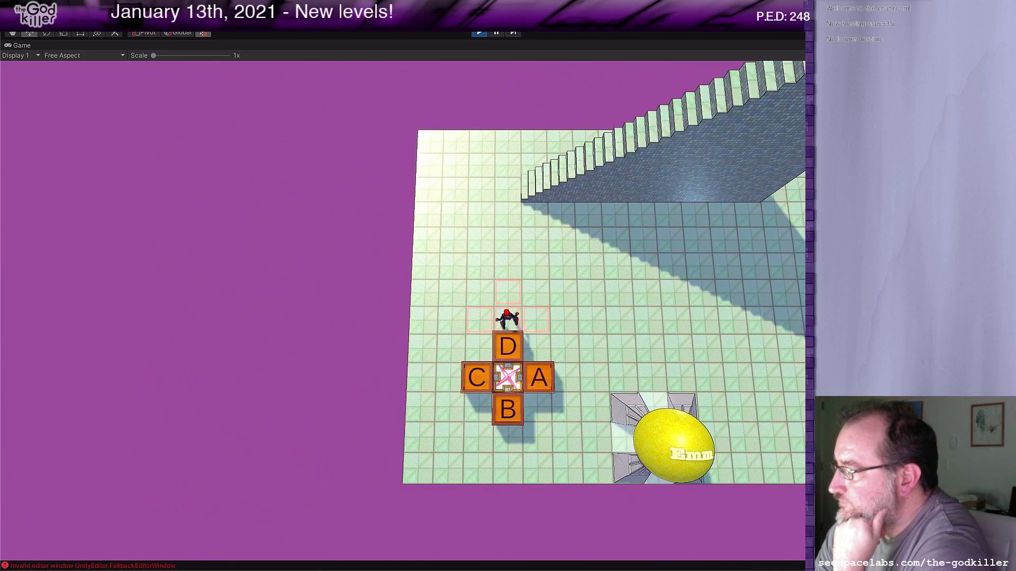
Walk the character away from the altar to the open floor between the staircase and the egg.
key("Right")
key("Right")
key("Right")
key("Right")
key("Up")
key("Up")
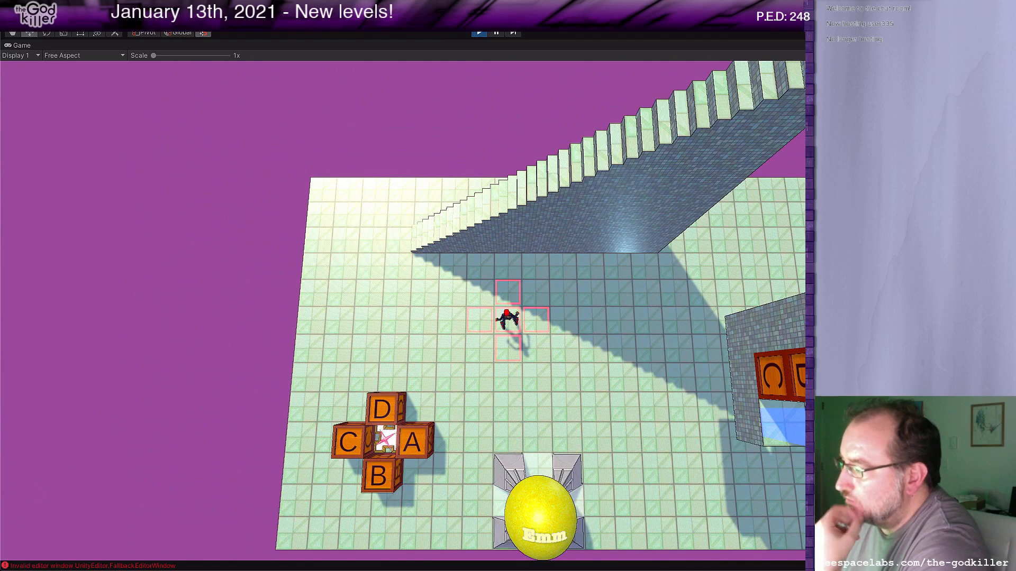
key("Down")
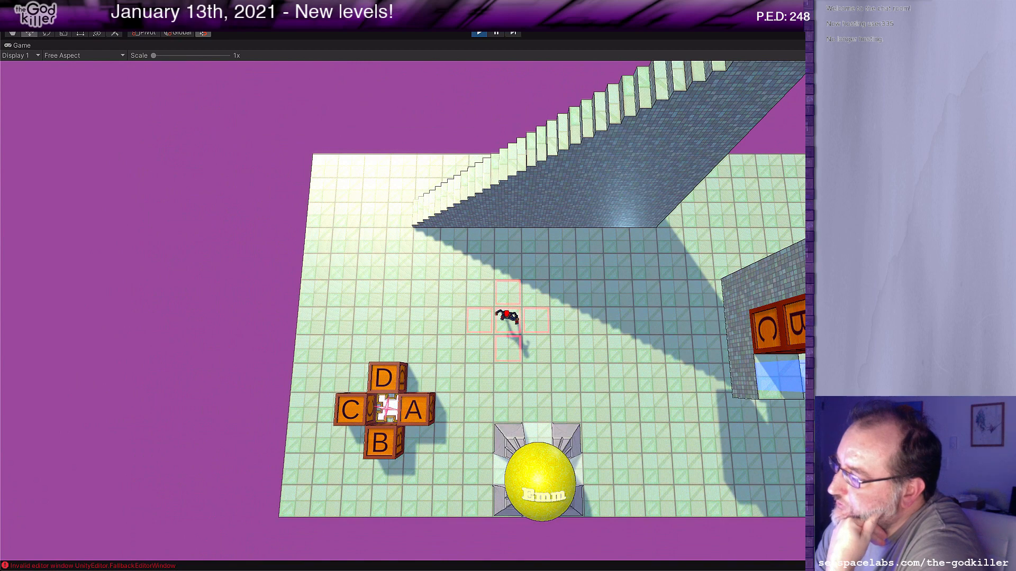
Lead the character around to the foot of the staircase and climb it onto the raised platform's A pad.
key("Up")
key("Left")
key("Left")
key("Left")
key("Up")
key("Up")
key("Up")
key("Right")
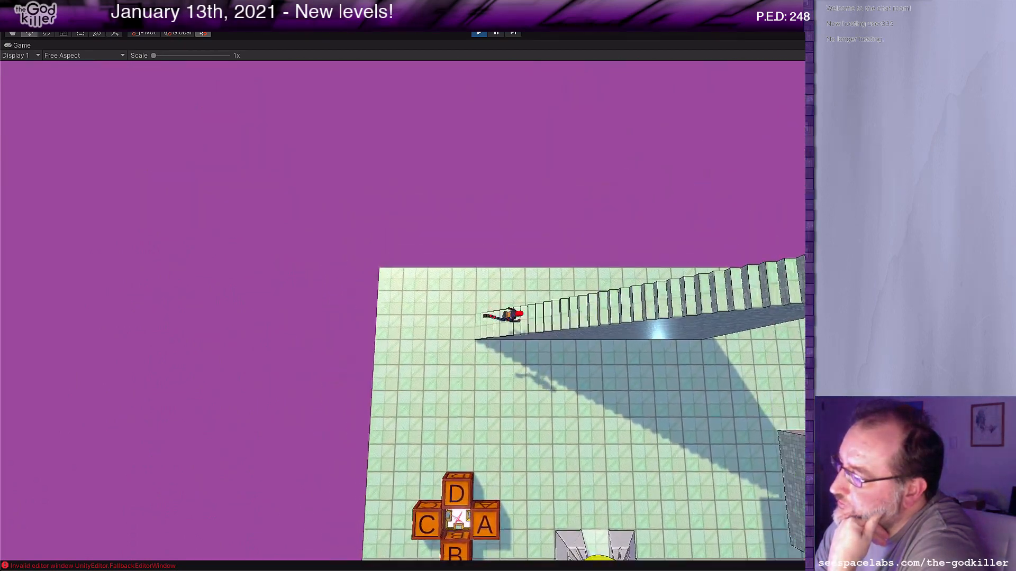
key("Right")
key("Down")
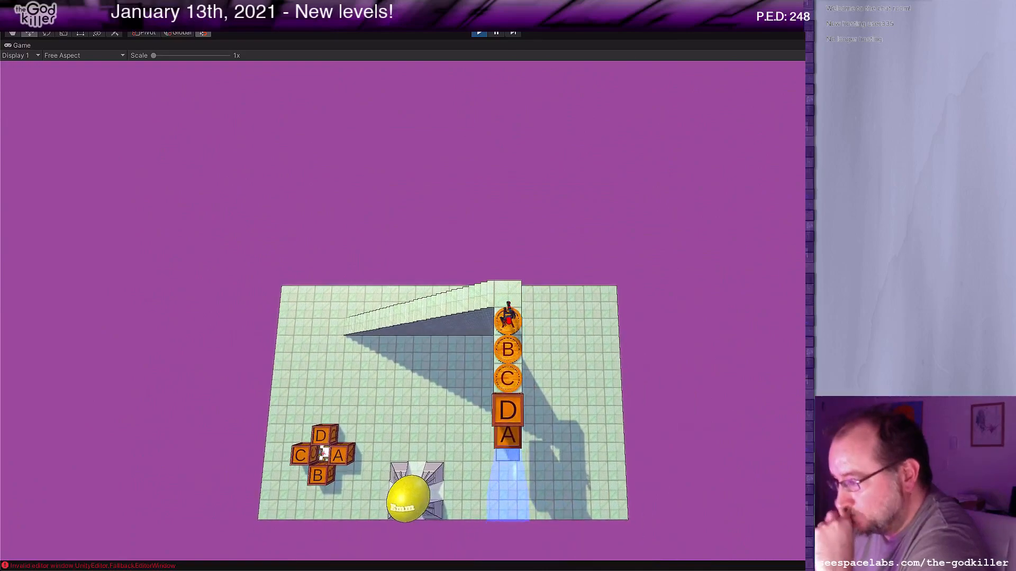
Push the D block along the platform past the letter pads and step off the platform's side.
key("Down")
key("Down")
key("Down")
key("Left")
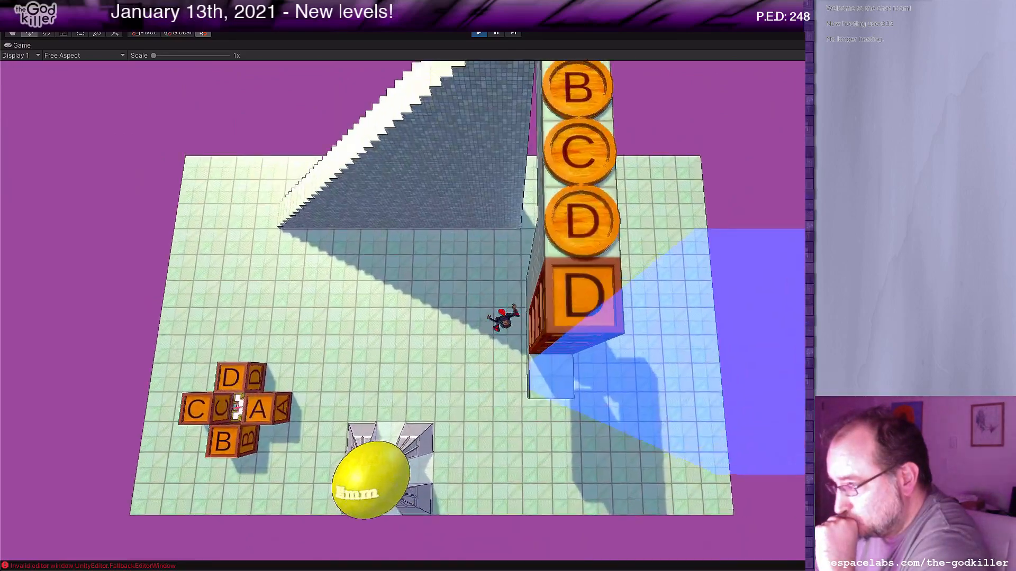
Walk the character across the floor from the platform to just beyond the altar's D block.
key("Left")
key("Left")
key("Left")
key("Left")
key("Left")
key("Left")
key("Down")
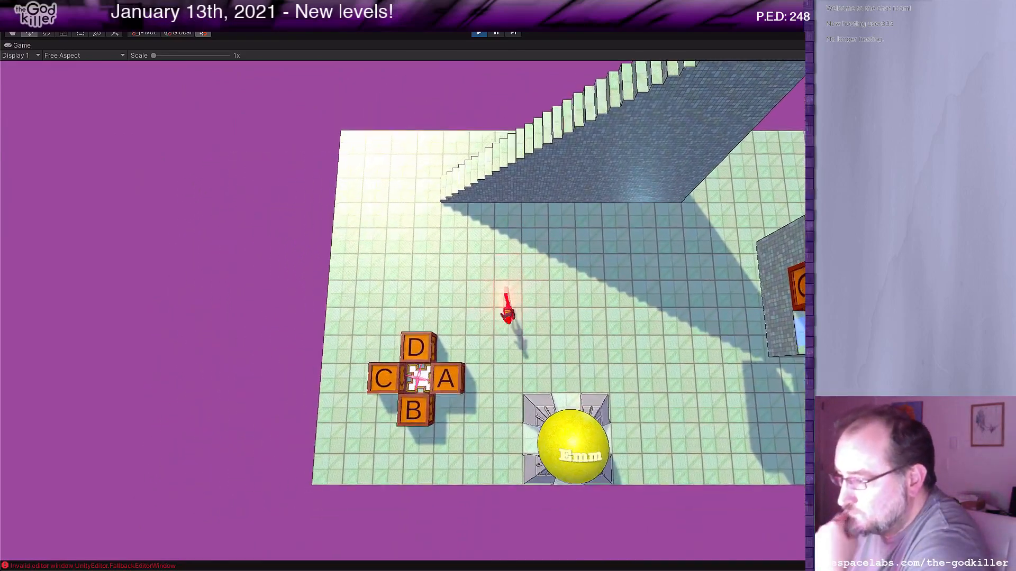
key("Left")
key("Left")
key("Left")
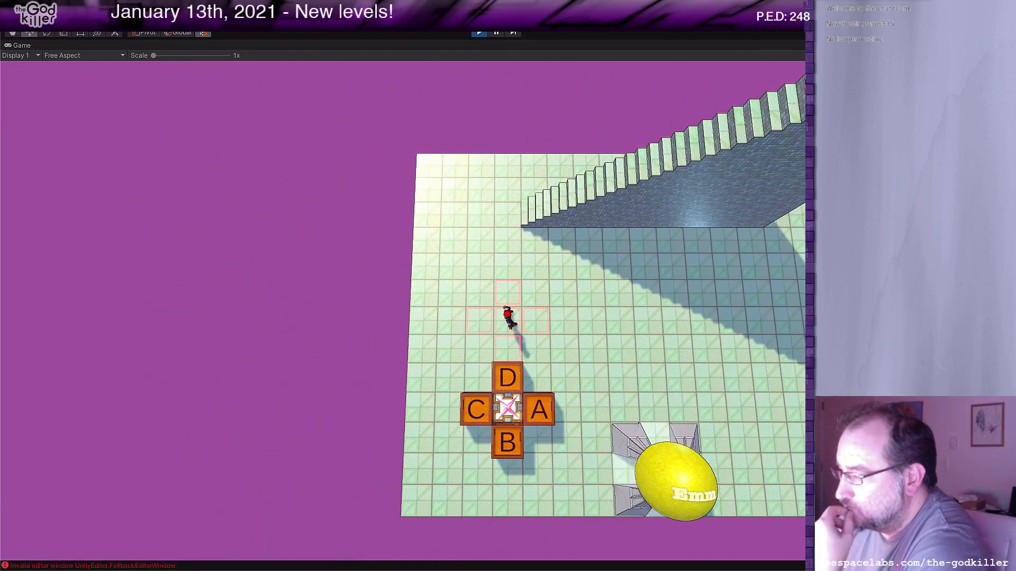
key("Left")
key("Left")
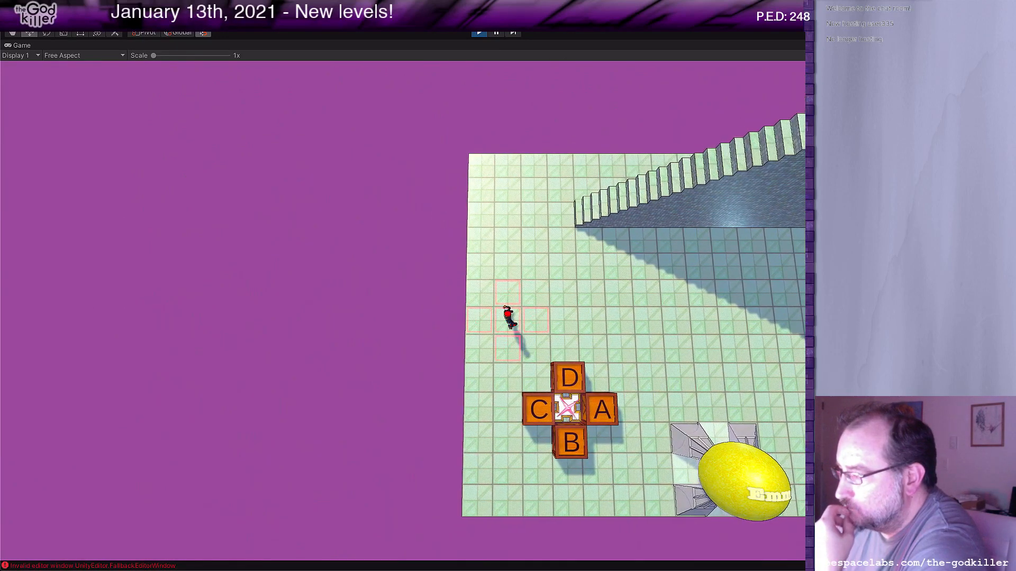
Walk the character back across the floor to the area behind the egg and partway towards the altar again.
key("Right")
key("Right")
key("Right")
key("Right")
key("Right")
key("Right")
key("Right")
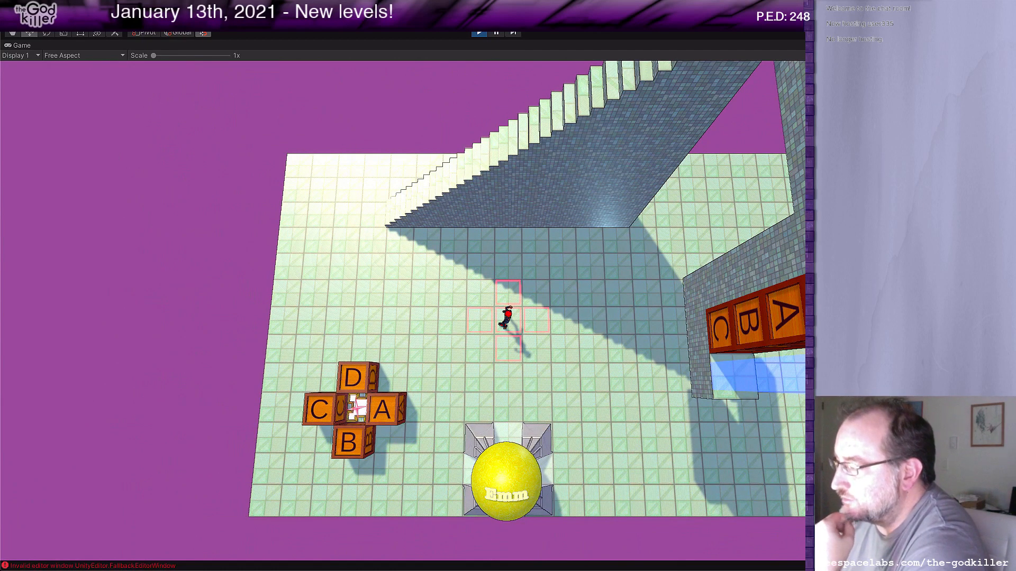
key("Left")
key("Left")
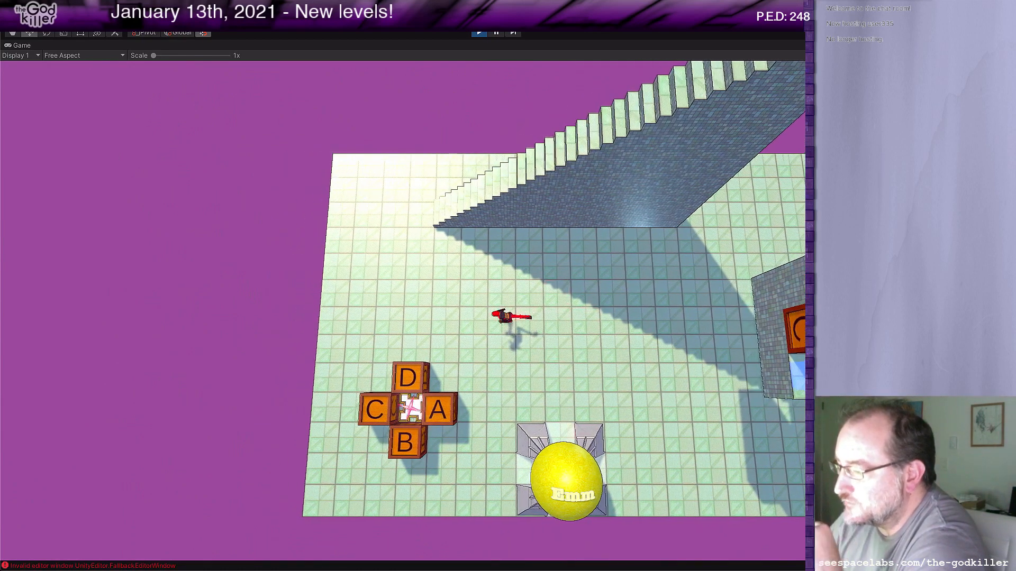
Walk the character between the egg and the altar and around to the outer side of the altar's B block.
key("Down")
key("Down")
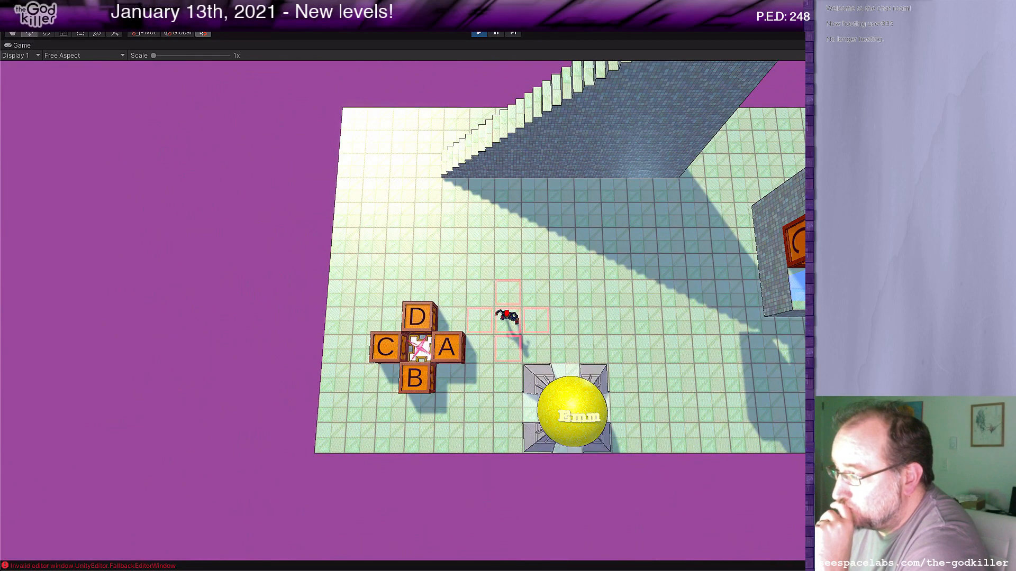
key("Down")
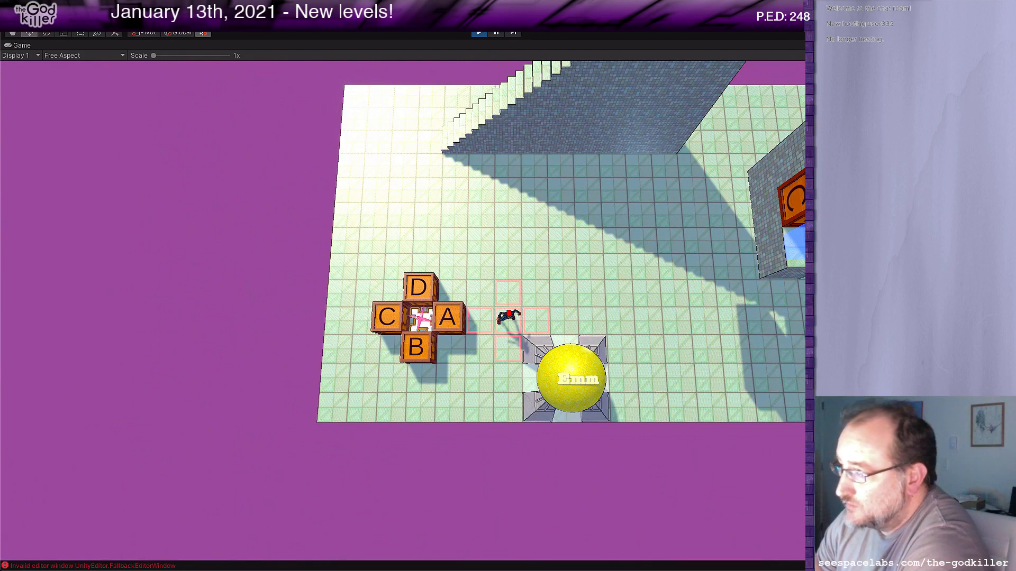
key("Down")
key("Down")
key("Left")
key("Left")
key("Left")
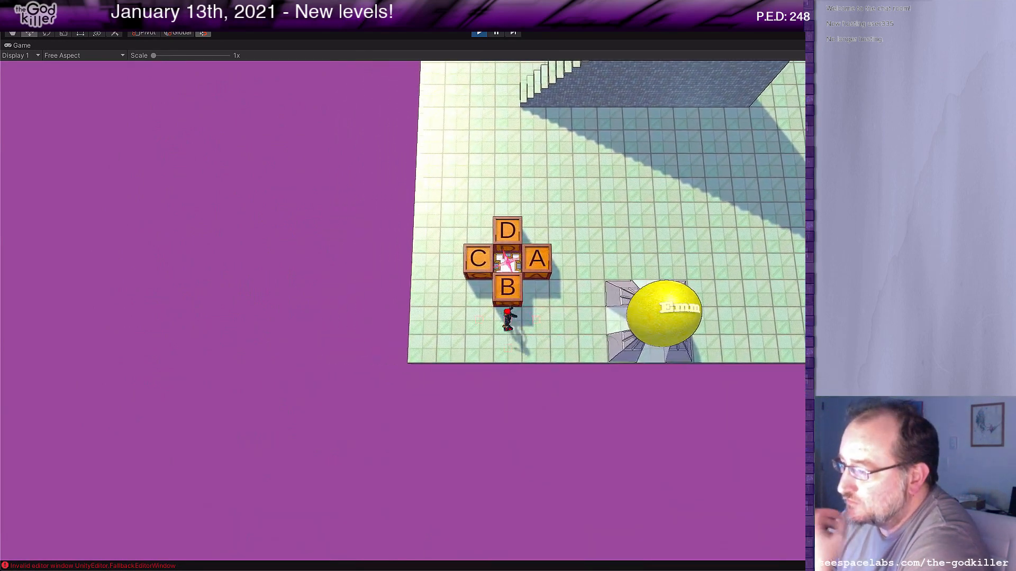
Walk the character into the altar's B block, around its C side and across the floor to the foot of the stairs.
key("Up")
key("Left")
key("Left")
key("Up")
key("Up")
key("Up")
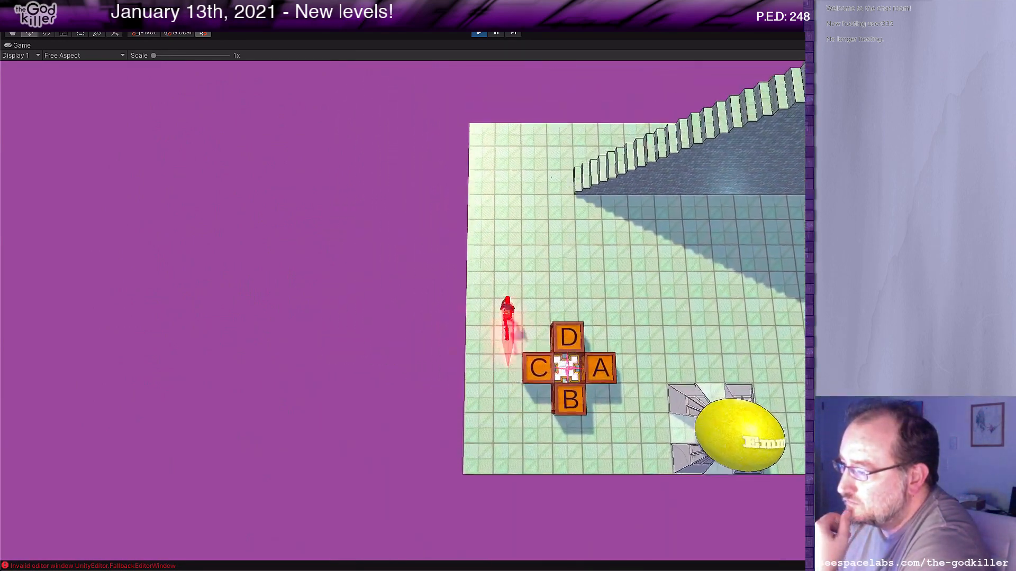
key("Up")
key("Up")
key("Up")
key("Up")
key("Up")
Climb the stairs with the character to the top of the raised letter-pad platform.
key("Right")
key("Right")
key("Right")
key("Right")
key("Right")
key("Right")
key("Right")
key("Right")
key("Right")
key("Right")
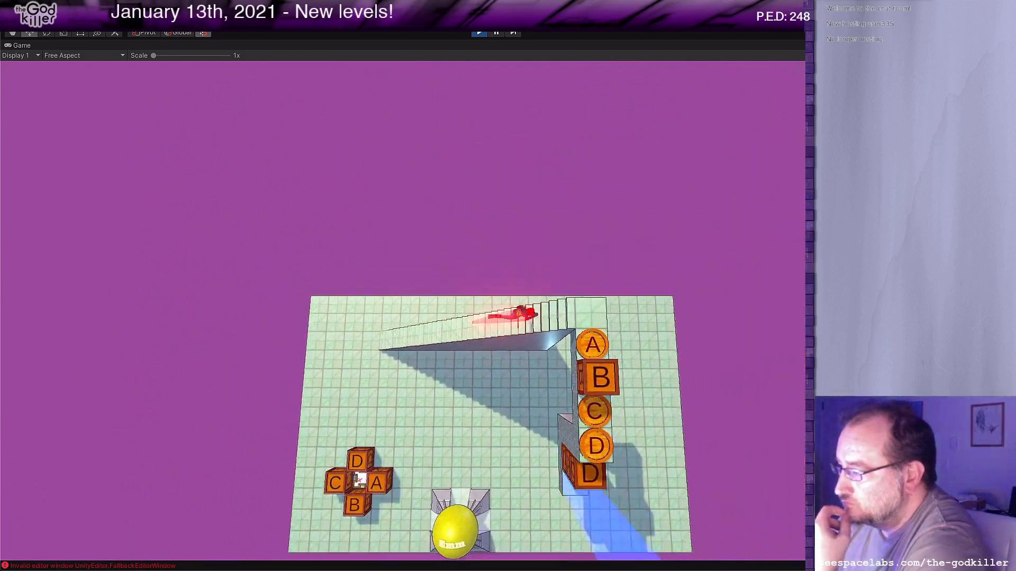
key("Right")
key("Right")
key("Right")
key("Right")
Push the B block along the platform past the letter pads and step off onto the floor.
key("Down")
key("Down")
key("Down")
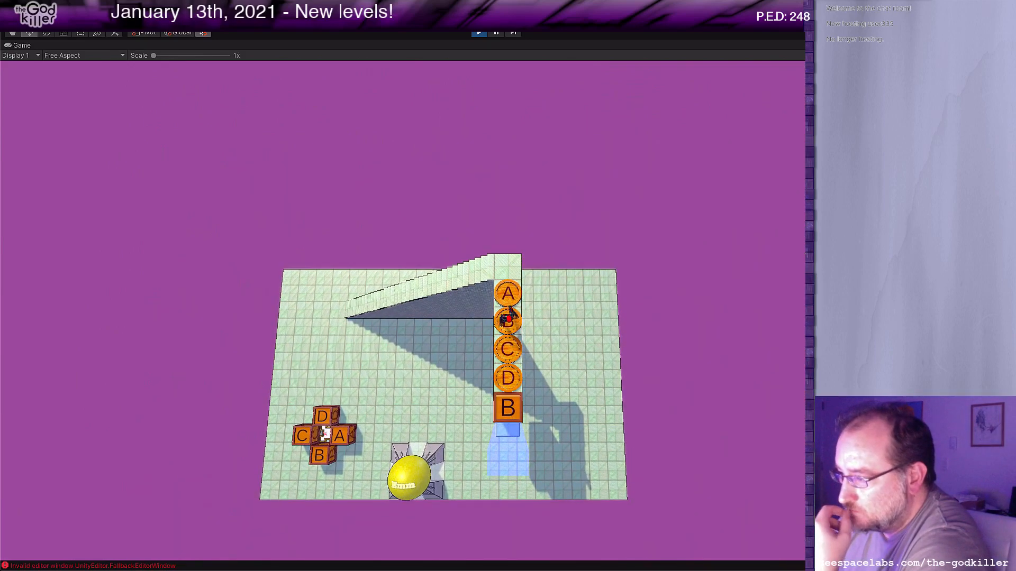
key("Left")
key("Left")
key("Left")
key("Left")
key("Left")
key("Left")
key("Left")
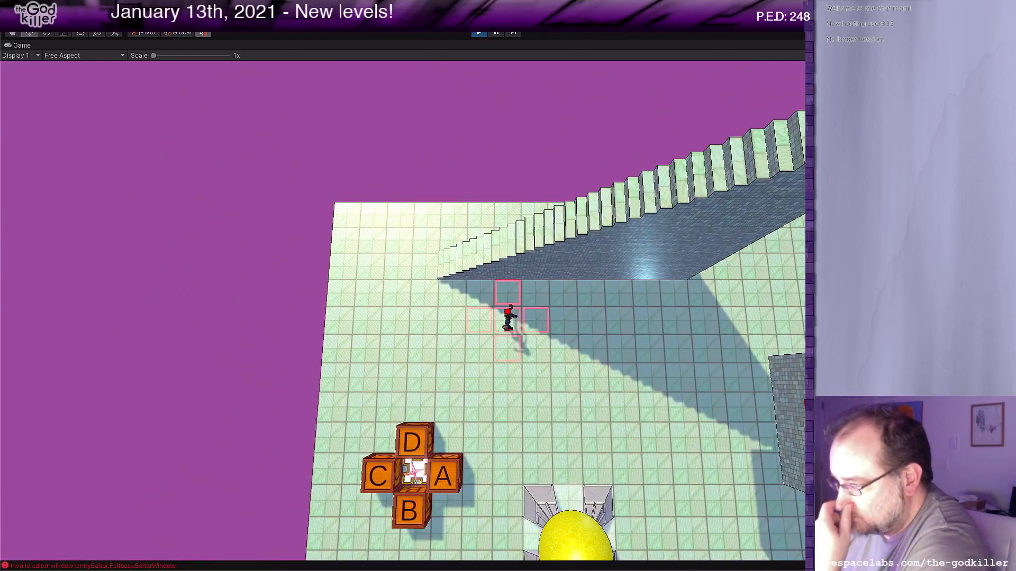
Walk the character across the floor to the altar and into its C block.
key("Left")
key("Left")
key("Left")
key("Left")
key("Left")
key("Left")
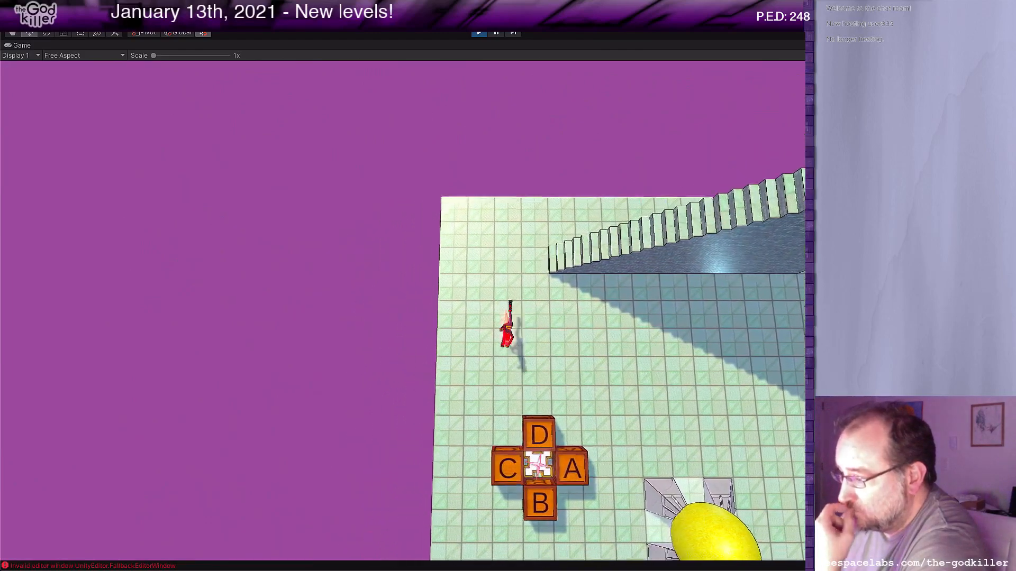
key("Down")
key("Down")
key("Down")
key("Down")
Walk the character from the altar's C block back to the stairs and climb to the platform.
key("Up")
key("Up")
key("Up")
key("Up")
key("Up")
key("Up")
key("Up")
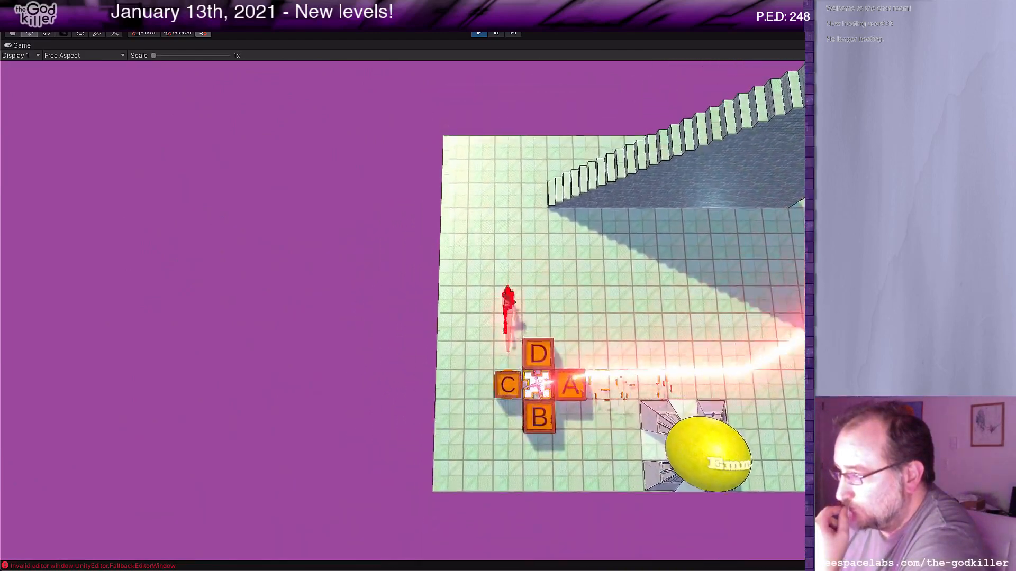
key("Right")
key("Right")
key("Right")
key("Right")
key("Right")
key("Right")
key("Right")
key("Right")
key("Right")
key("Right")
key("Right")
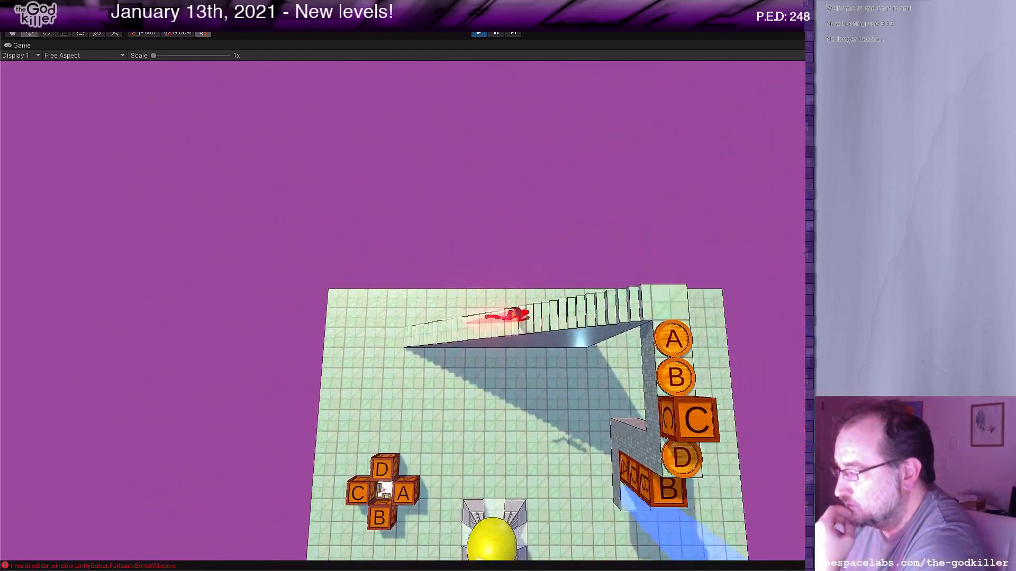
Push the C block along the platform past the letter pads and step off the platform's side.
key("Down")
key("Down")
key("Down")
key("Left")
key("Left")
key("Left")
key("Left")
key("Left")
key("Left")
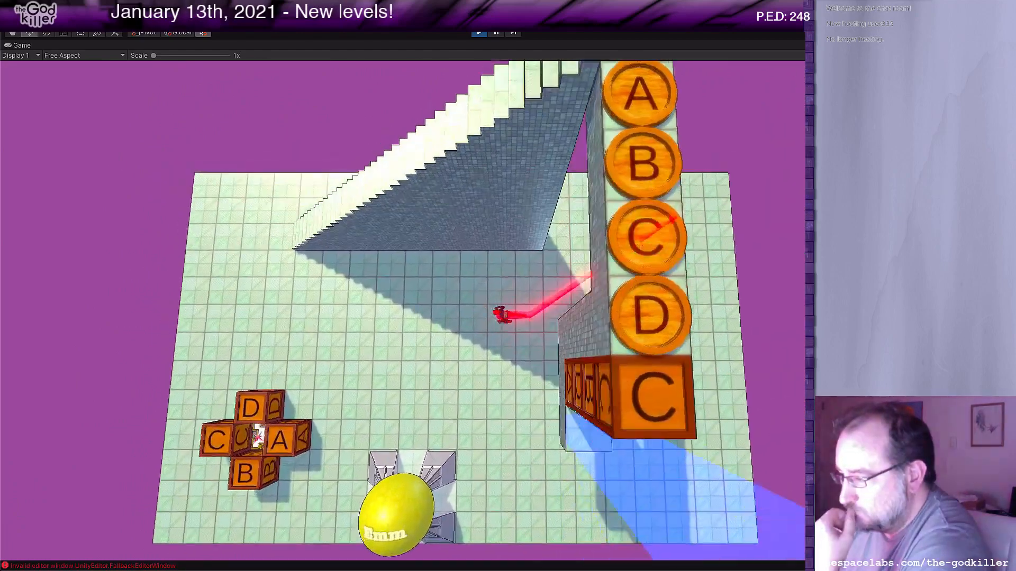
Walk the character across the floor to the altar and into its D block.
key("Left")
key("Left")
key("Down")
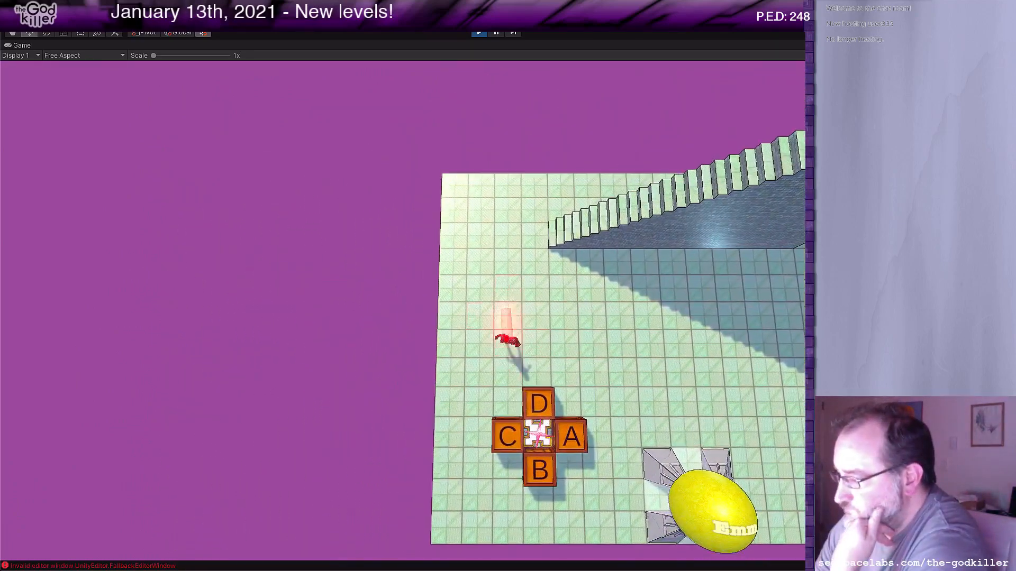
key("Right")
key("Down")
Walk the character from the altar's D block back to the stairs and climb towards the platform.
key("Up")
key("Up")
key("Up")
key("Up")
key("Up")
key("Up")
key("Up")
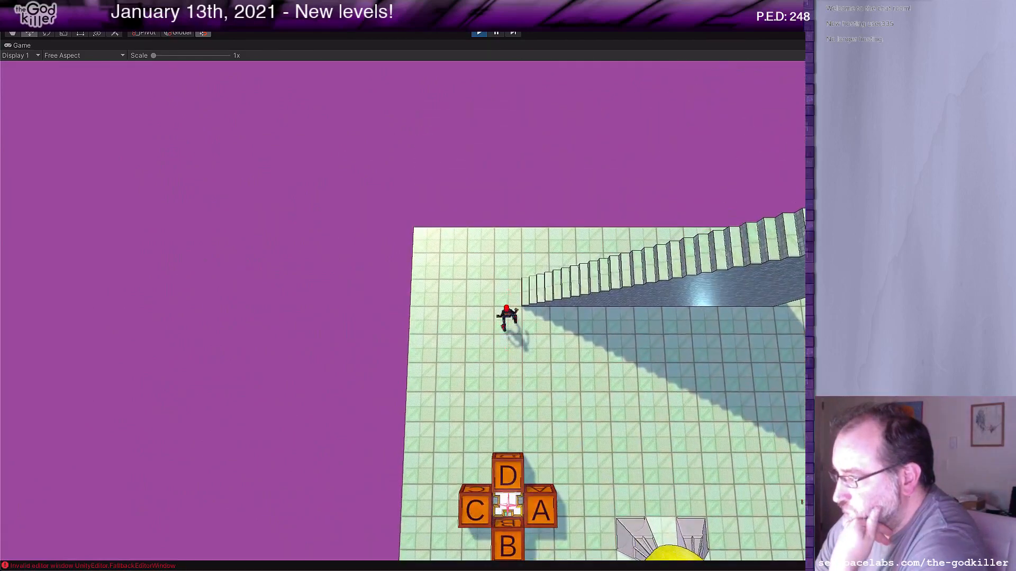
key("Right")
key("Right")
key("Right")
key("Right")
key("Right")
key("Right")
key("Right")
key("Right")
key("Right")
key("Right")
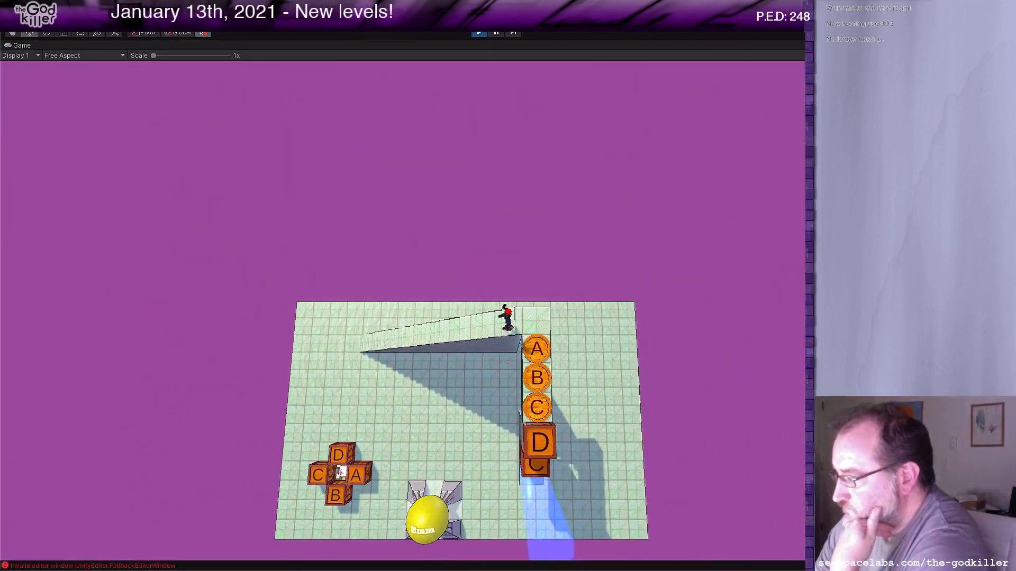
Push the D block past the end of the letter pads and step down to the floor.
key("Down")
key("Down")
key("Down")
key("Down")
key("Left")
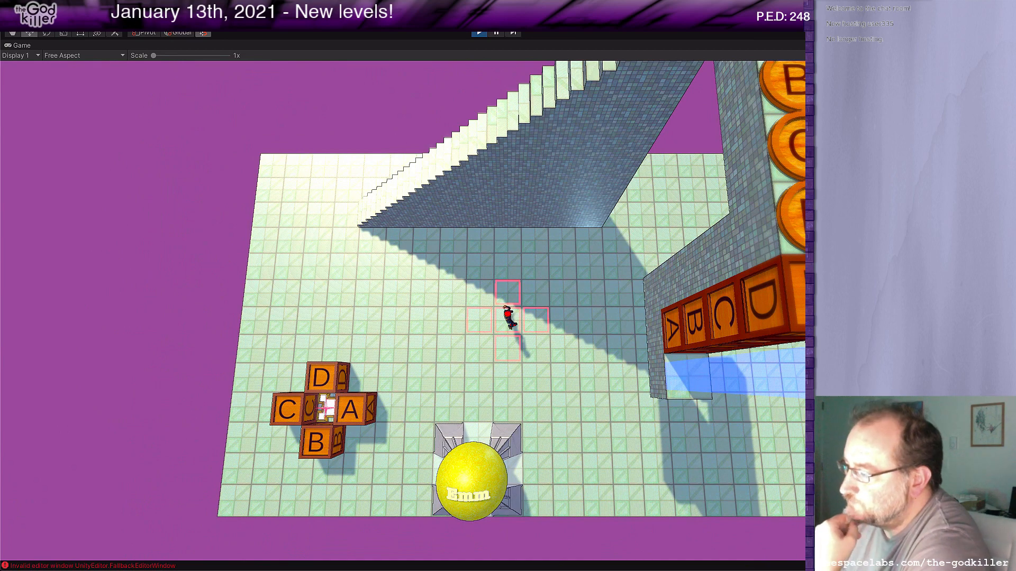
Walk the character into the altar's C block again and head back towards the stairs.
key("Left")
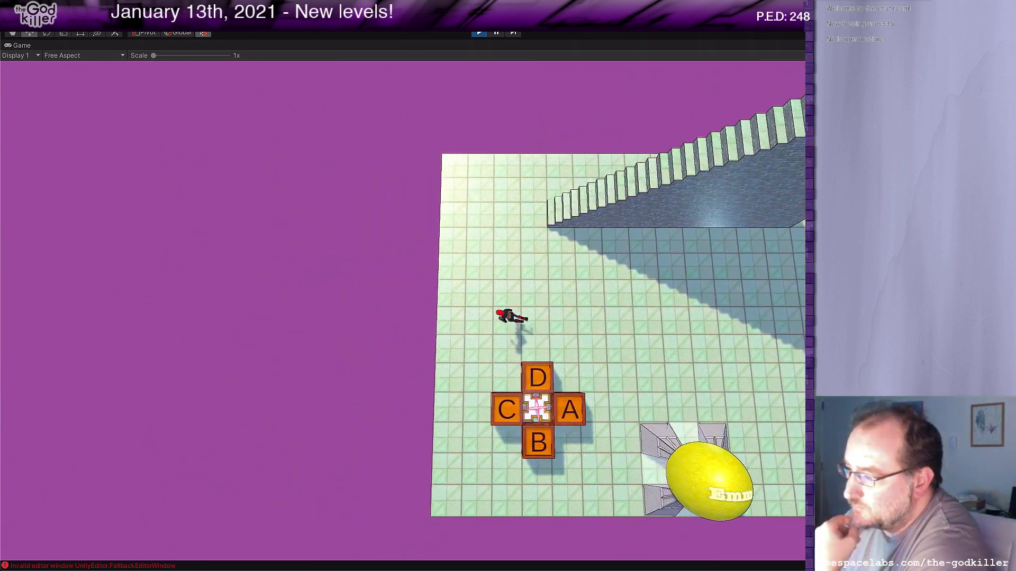
key("Down")
key("Right")
key("Up")
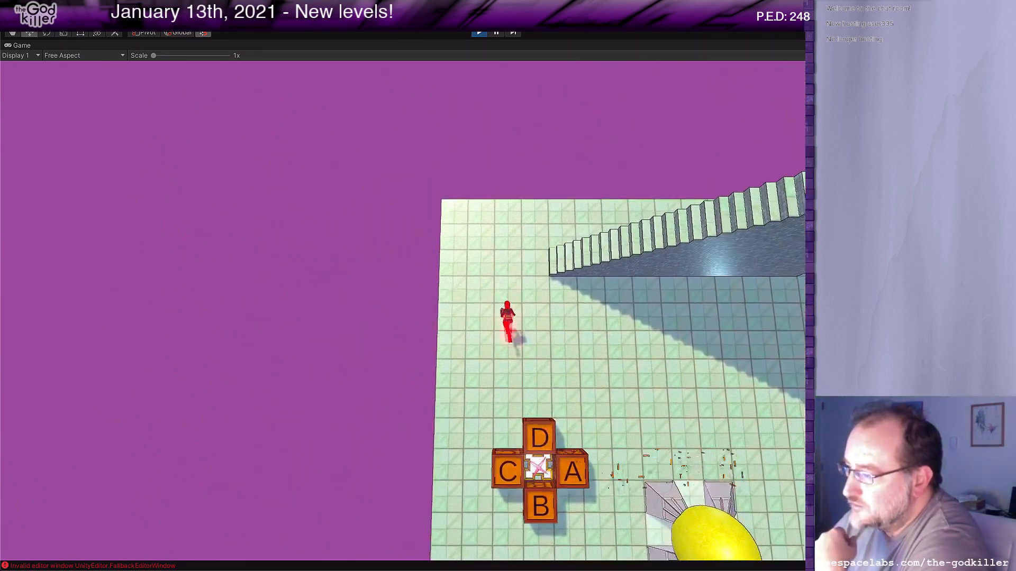
Climb the stairs, push the second C block past the letter pads and step off the platform.
key("Right")
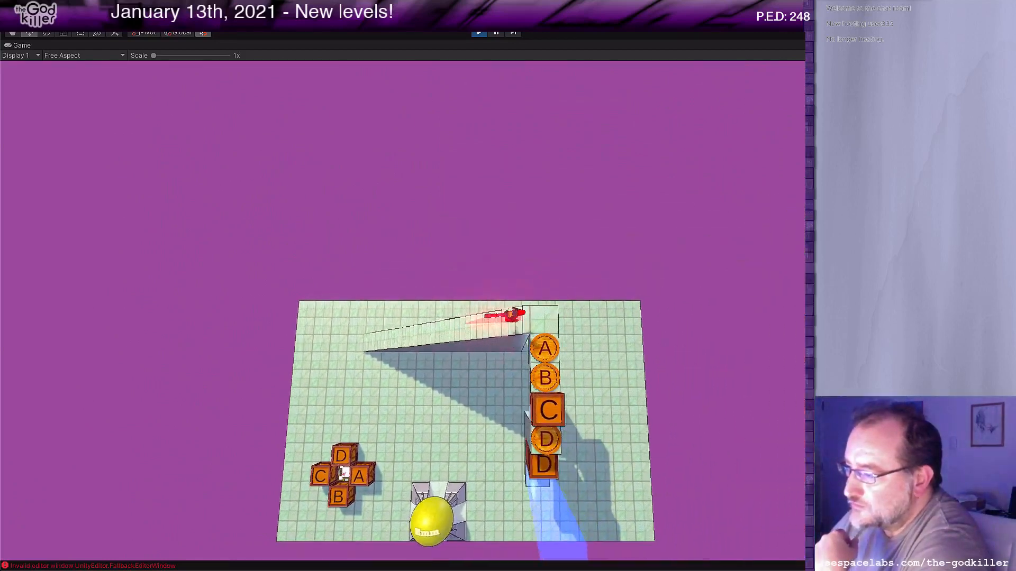
key("Down")
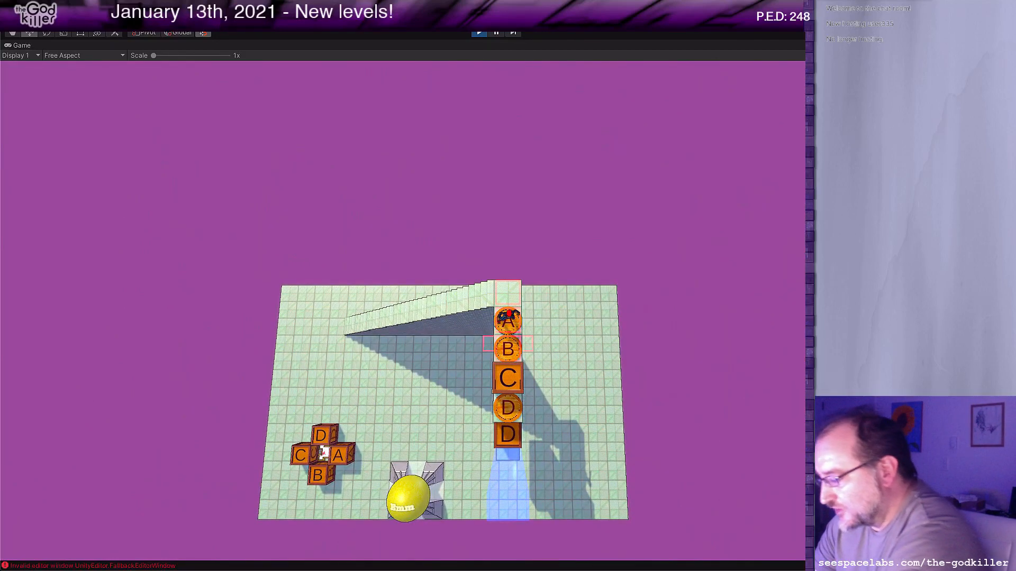
key("XF86AudioRaiseVolume")
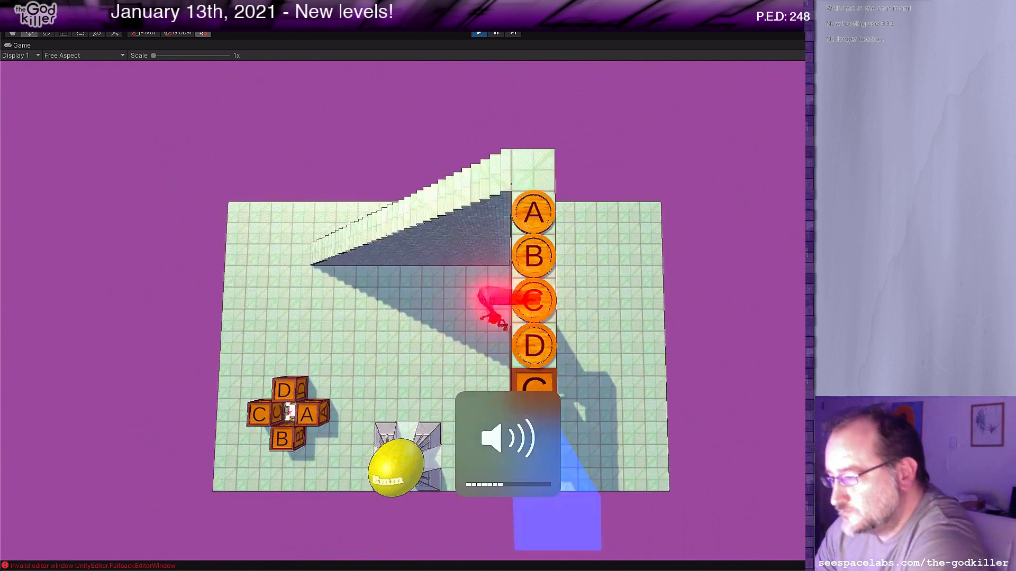
Walk the character to the altar's B block, around the C side and back onto the stairs.
key("s")
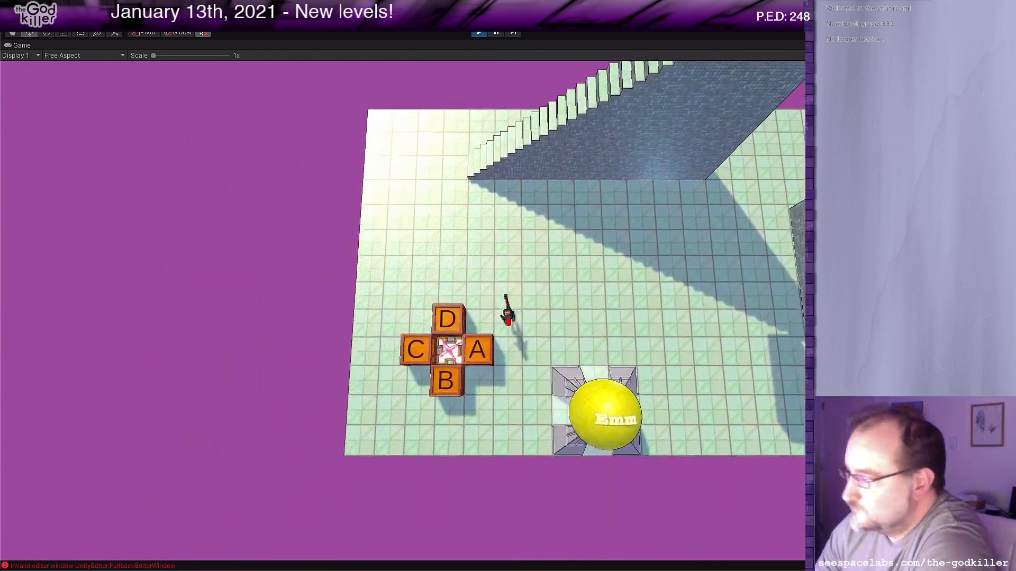
key("a")
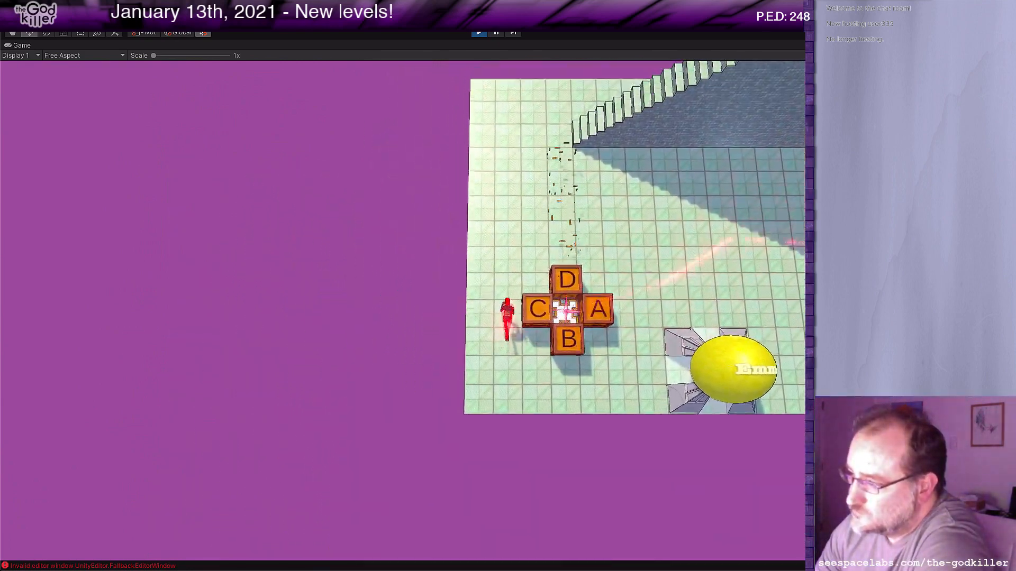
key("w")
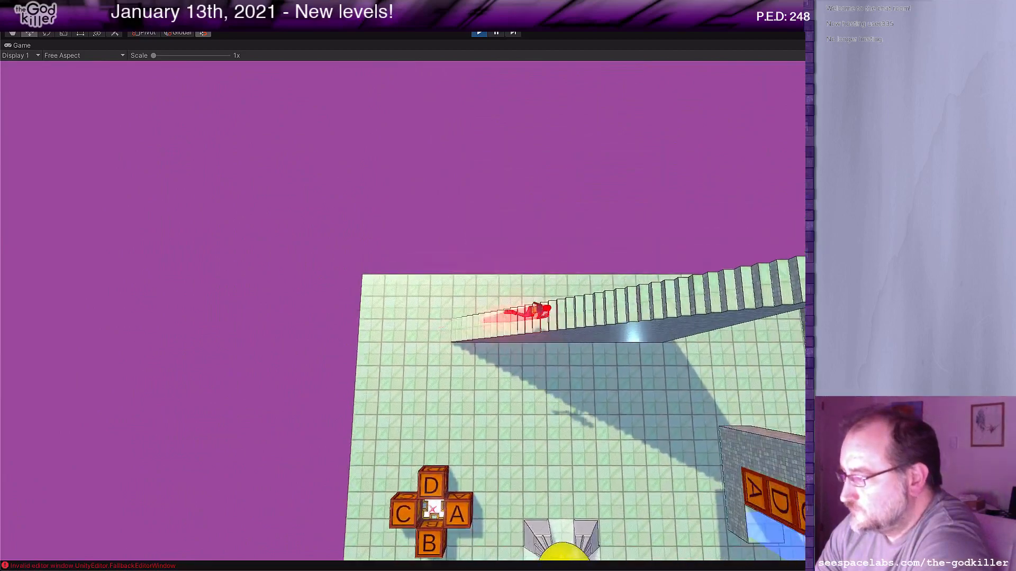
Push the second B block along the platform, then walk past the egg to the altar's A block.
key("a")
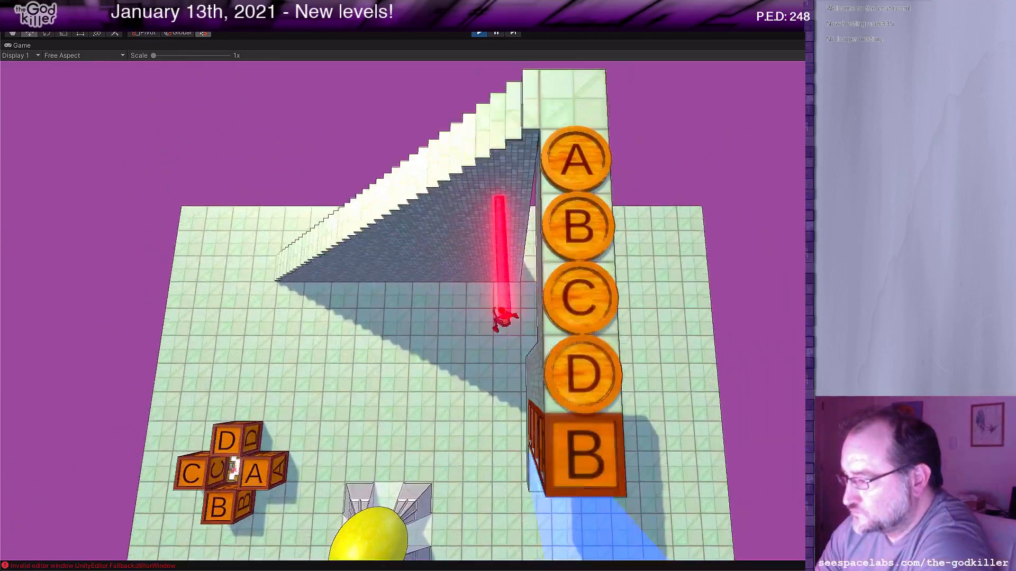
key("s")
key("a")
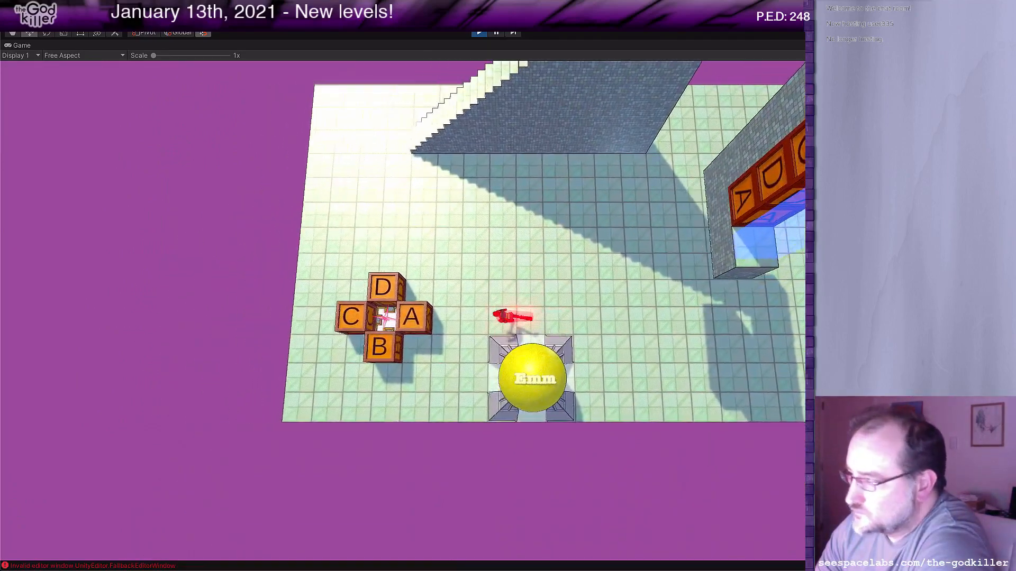
key("w")
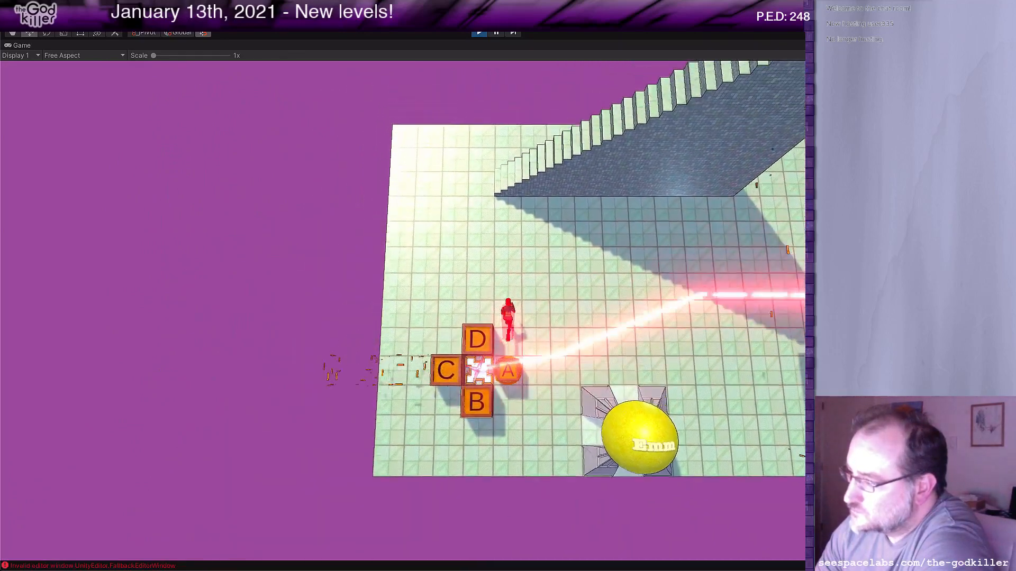
Climb the stairs, push the A block past the letter pads and step off the platform.
key("d")
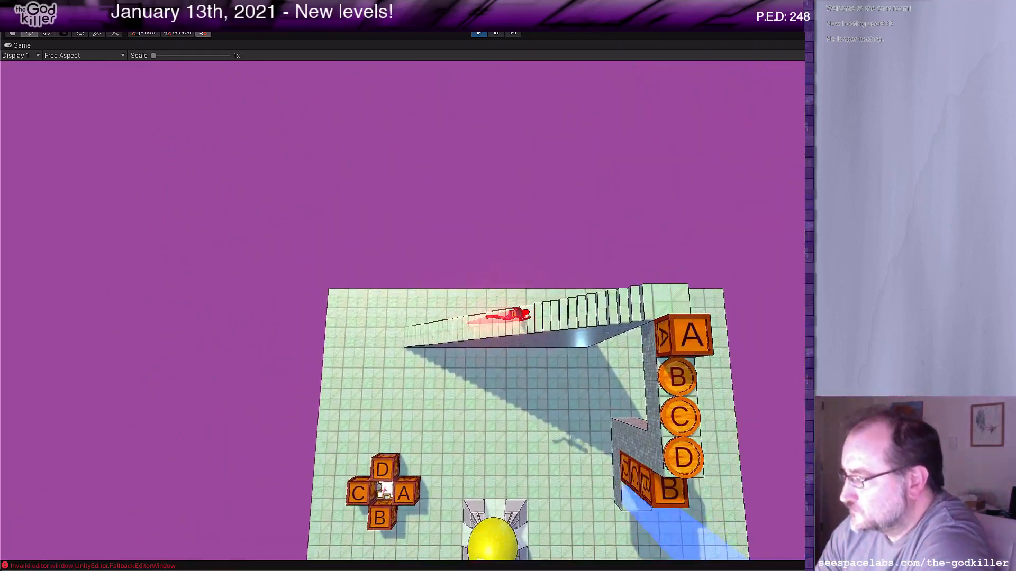
key("s")
key("a")
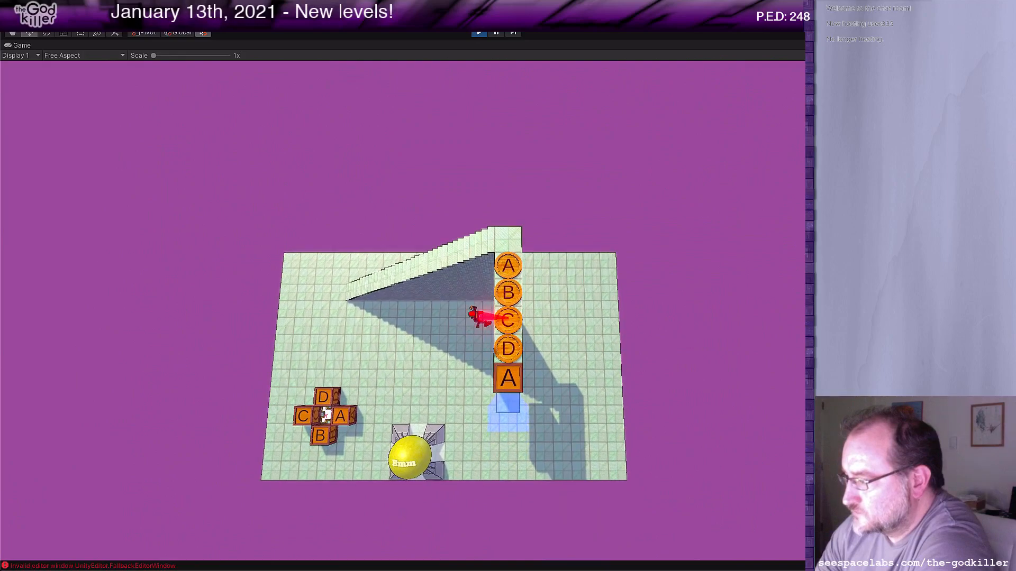
Walk the character across the floor to just behind the egg and stop the play-test.
key("s")
key("a")
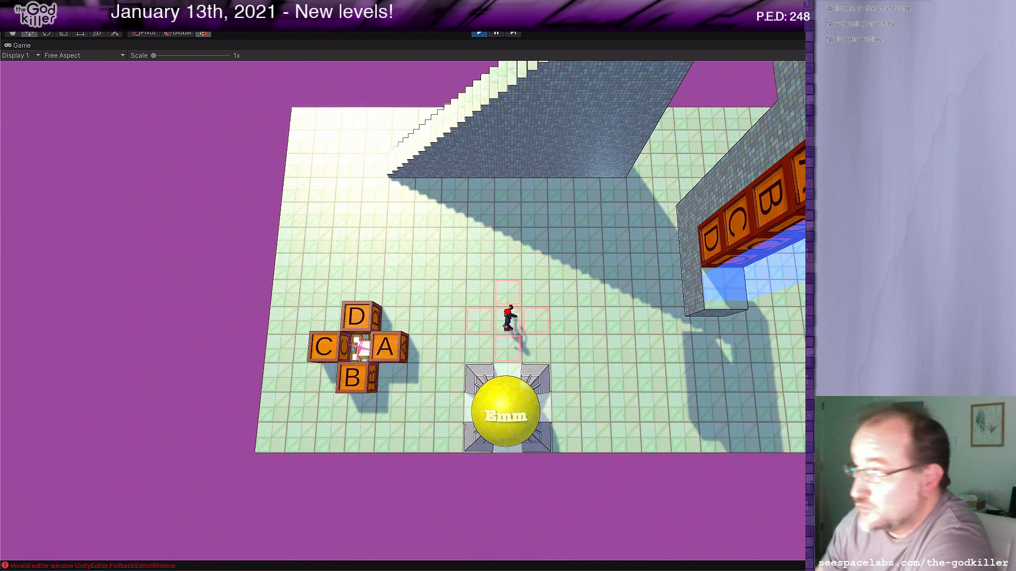
left_click(477, 33)
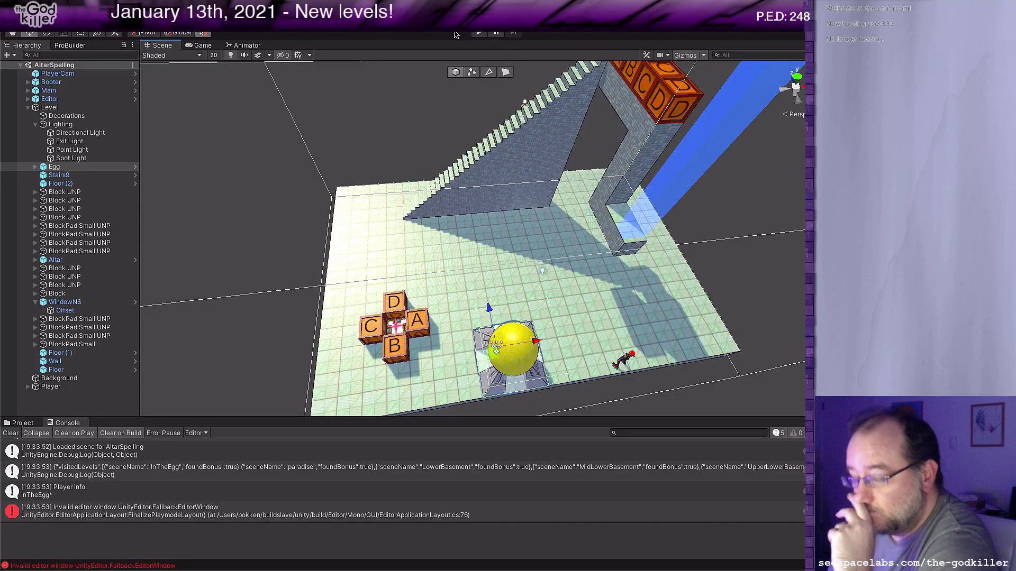
Switch to JetBrains Rider and replace the spelling-puzzle notes and numbers above the release notes in BotheringMe.txt with blank lines.
key("super+Tab")
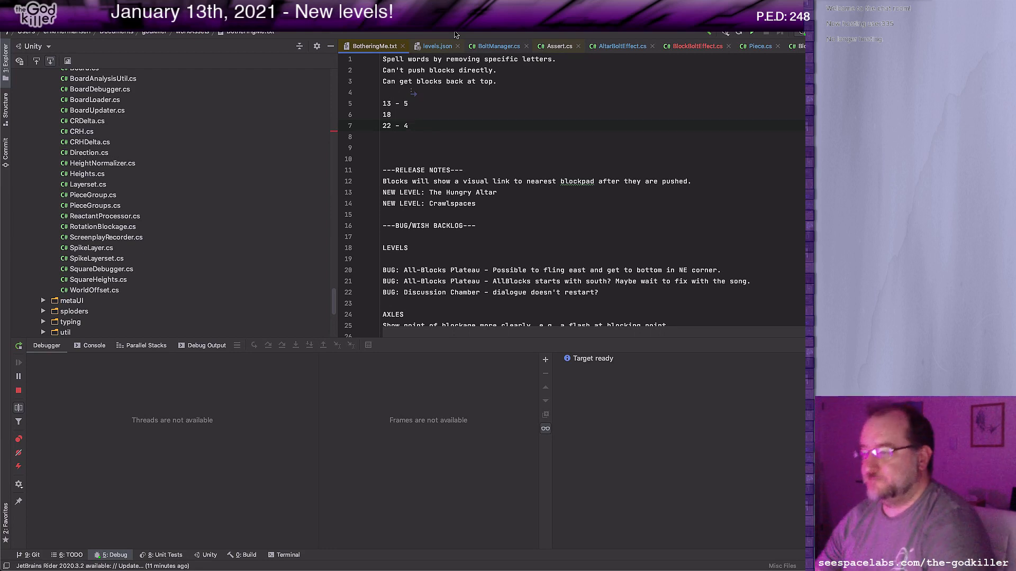
key("shift+Up")
key("super+shift+Up")
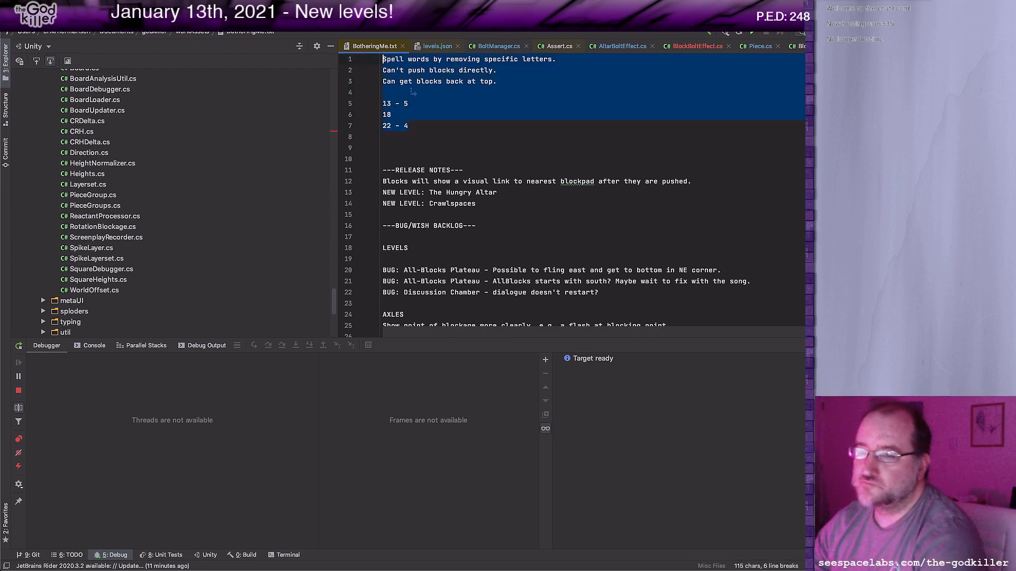
key("BackSpace")
key("Return")
key("Return")
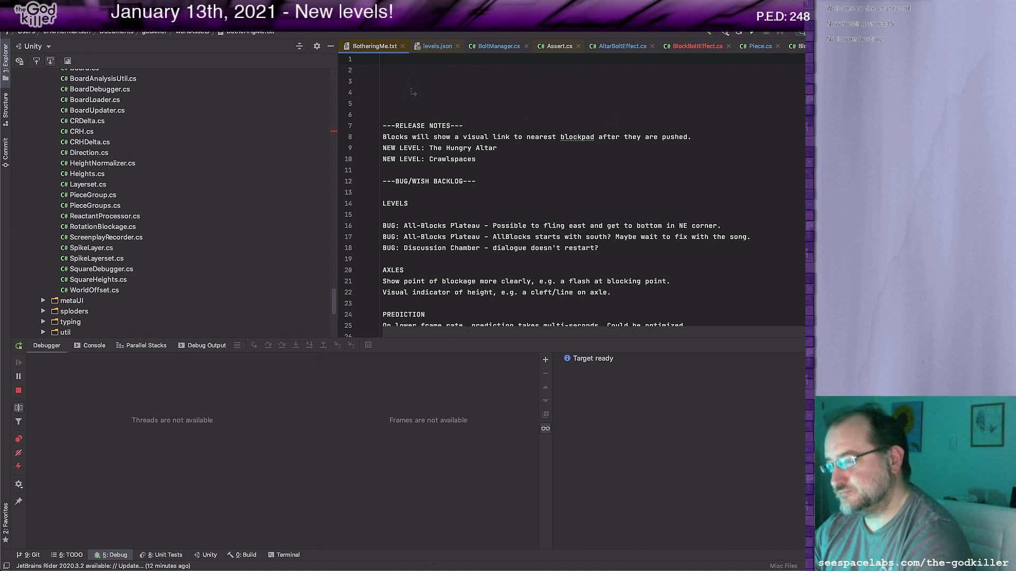
type("A")
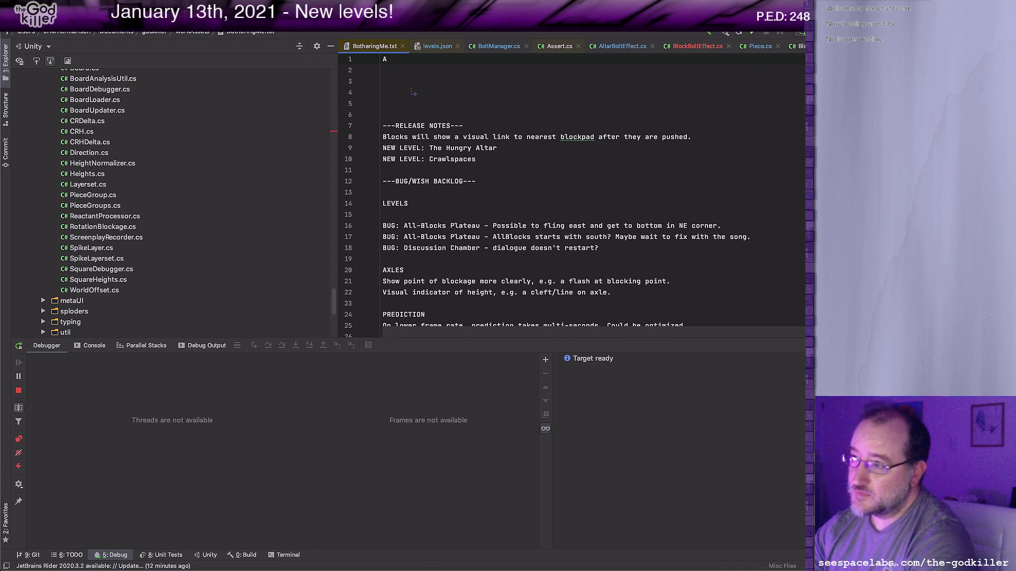
key("BackSpace")
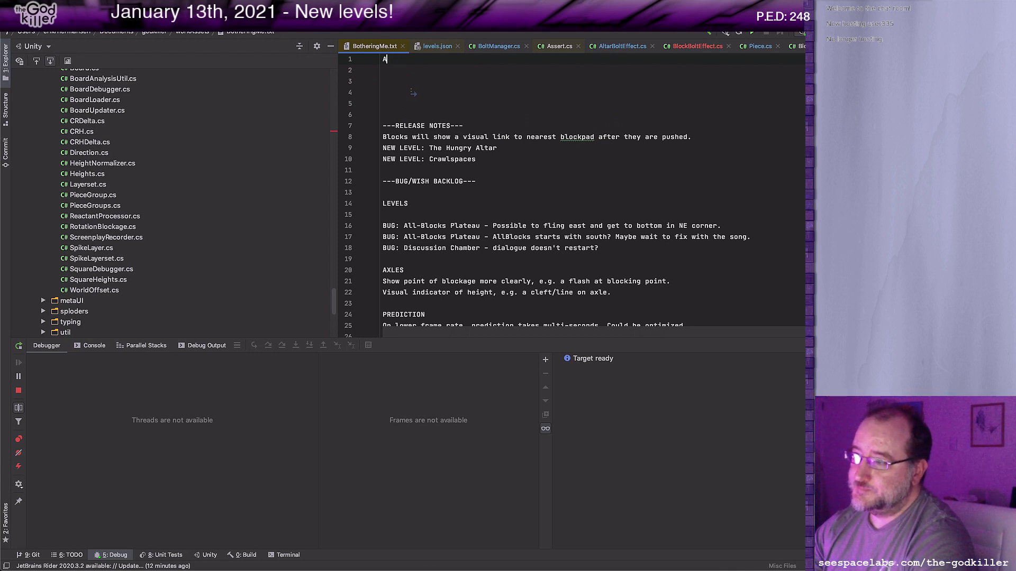
key("BackSpace")
Write "16 unique letters" on the first line of BotheringMe.txt and start a new line below it.
type("16 ")
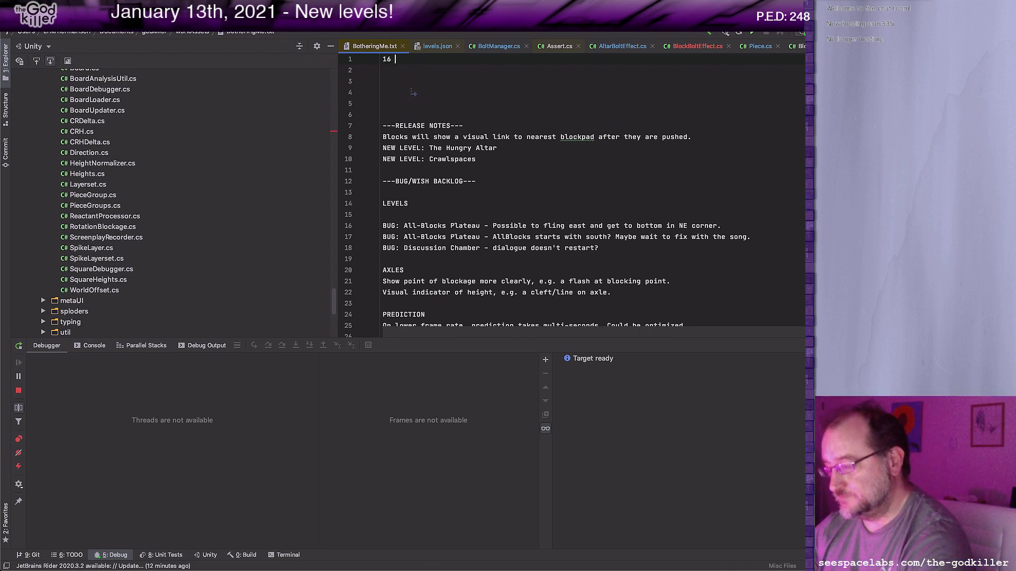
type("unique letters")
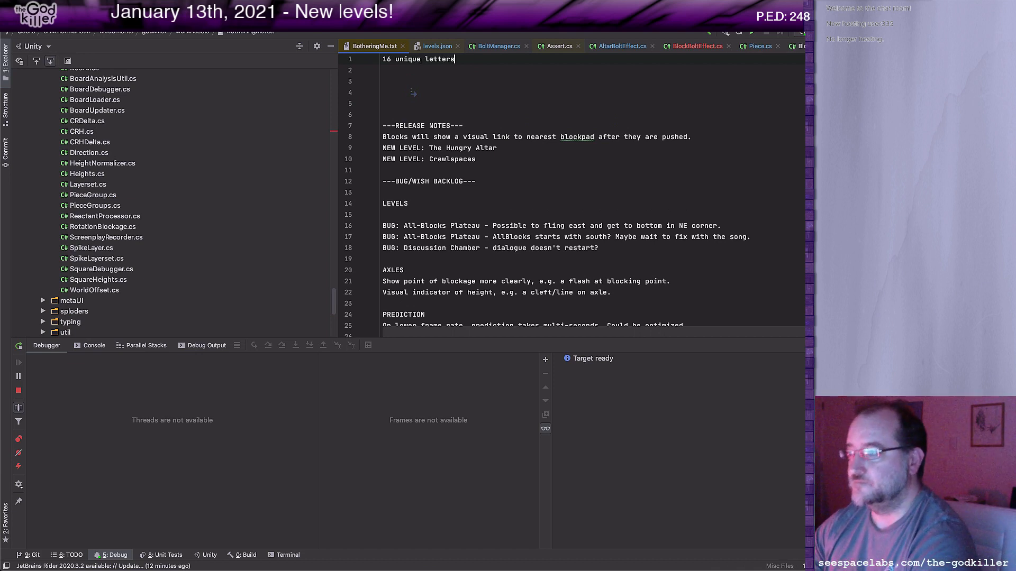
key("Return")
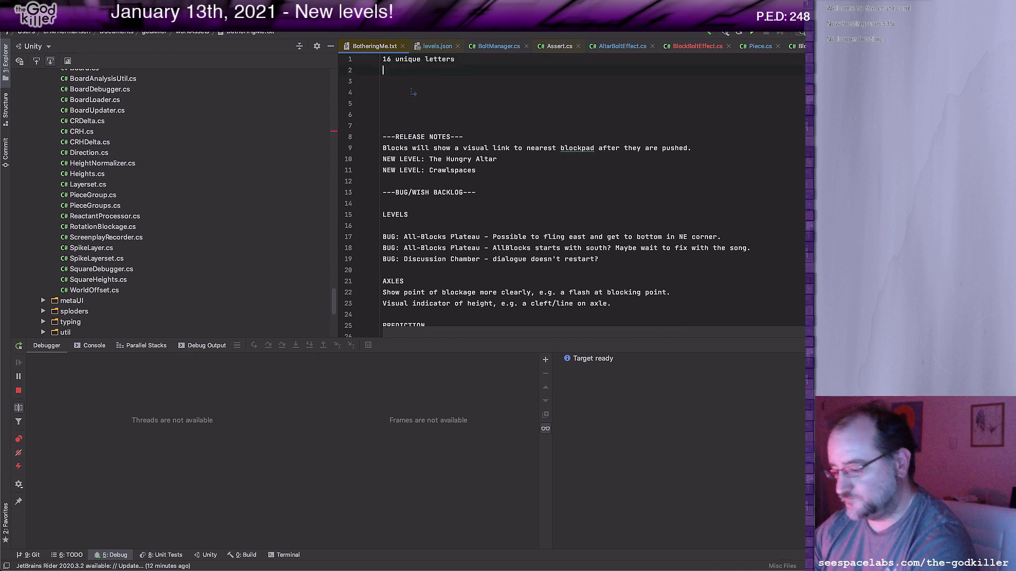
Write "At least 4 words" on the second line of the notes and start a new line below it.
type("At least 4")
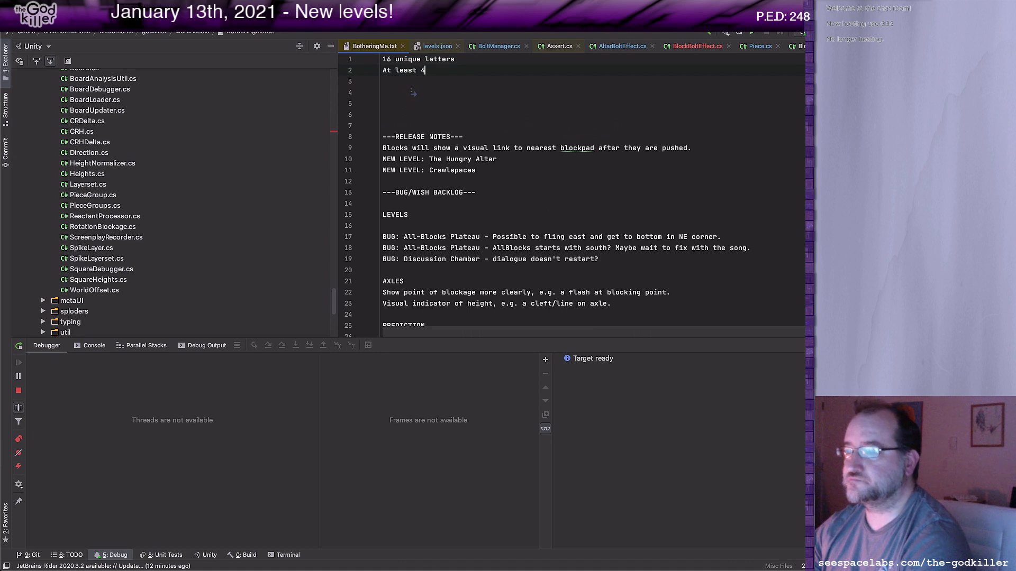
type(" words")
key("Return")
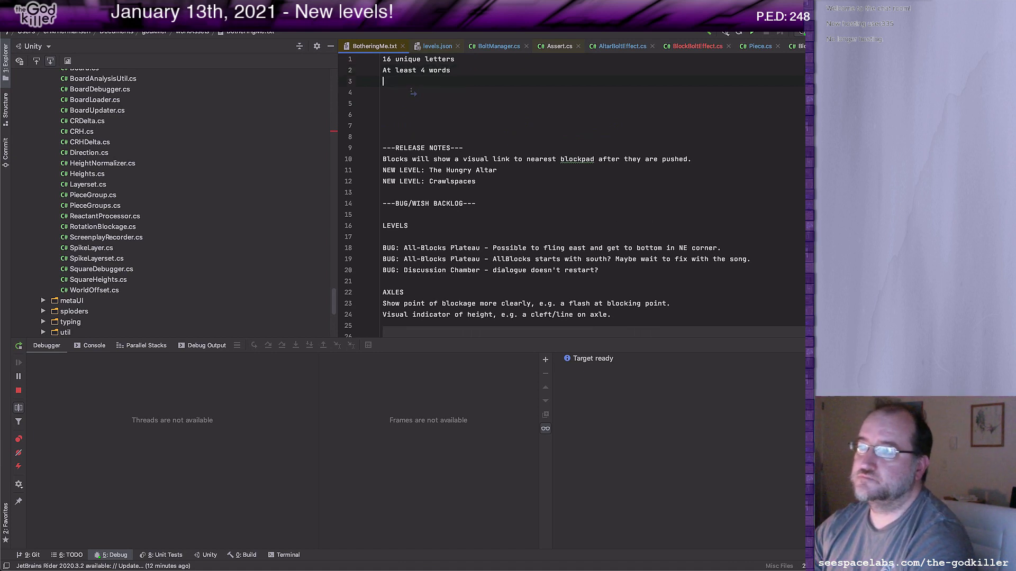
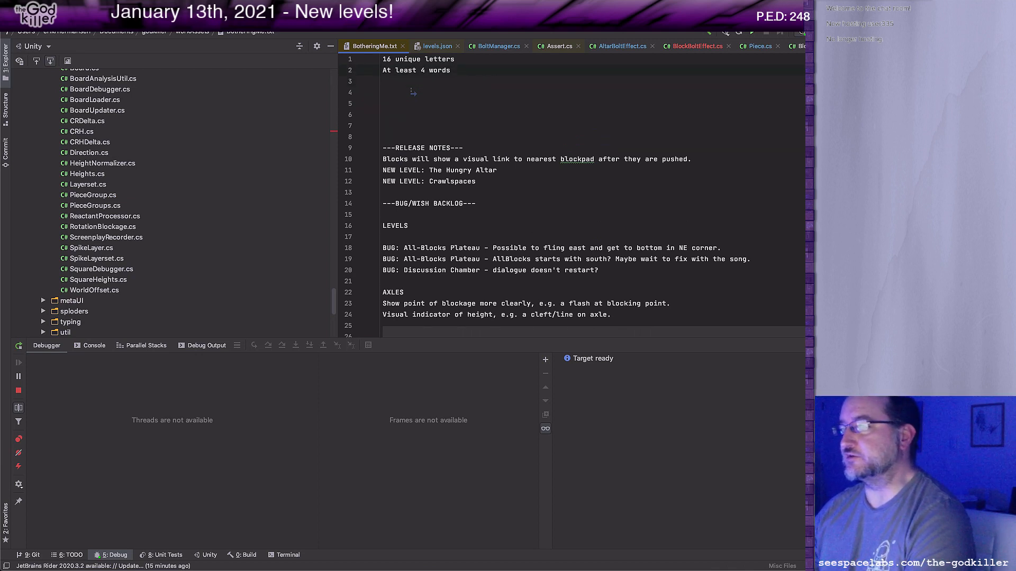
Switch to Unity and widen the raised platform under the A-D blocks by extending its side face away from the stairs.
key("super+Tab")
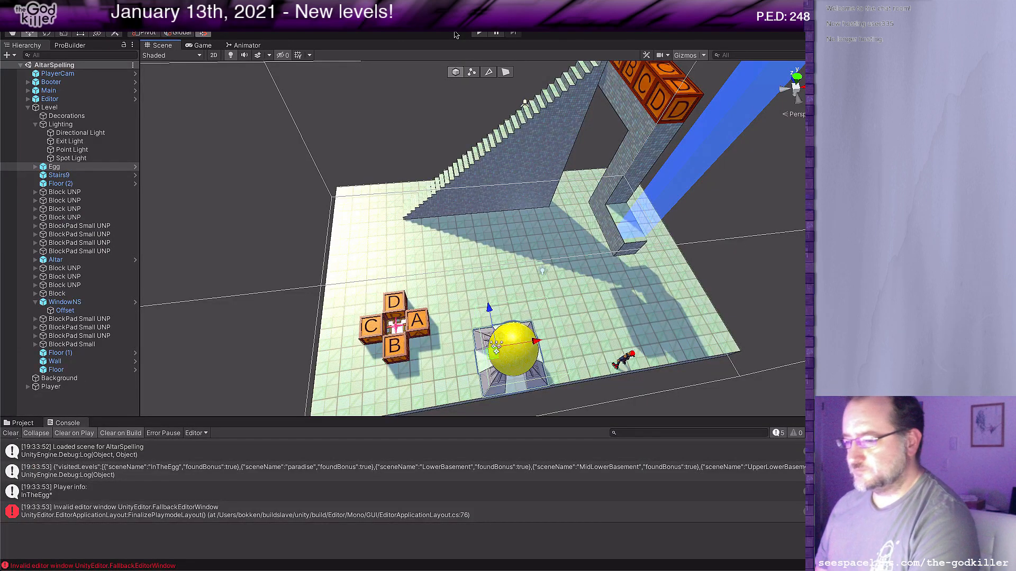
left_click_drag(422, 130, 411, 163, "alt")
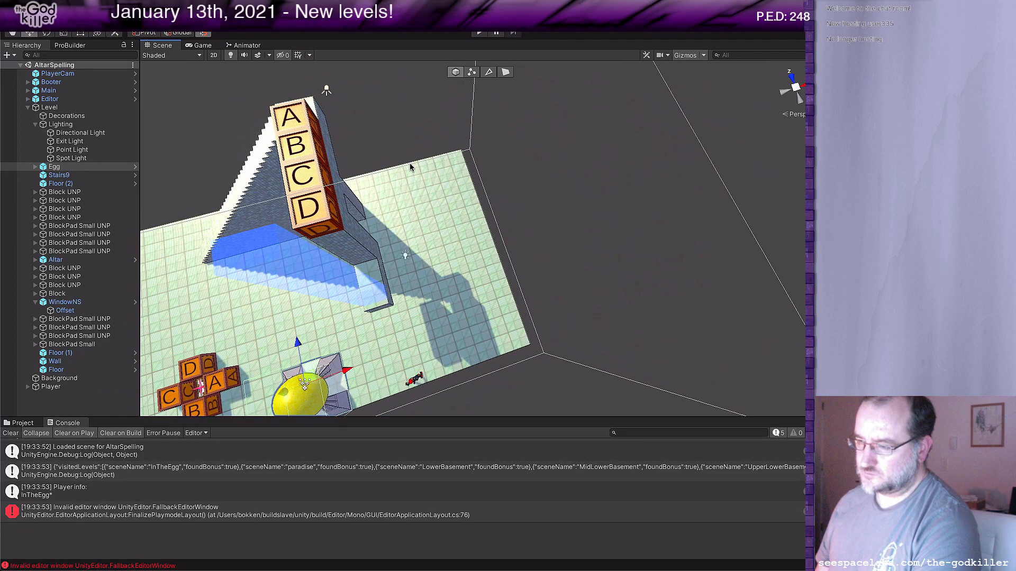
middle_click_drag(409, 163, 321, 219)
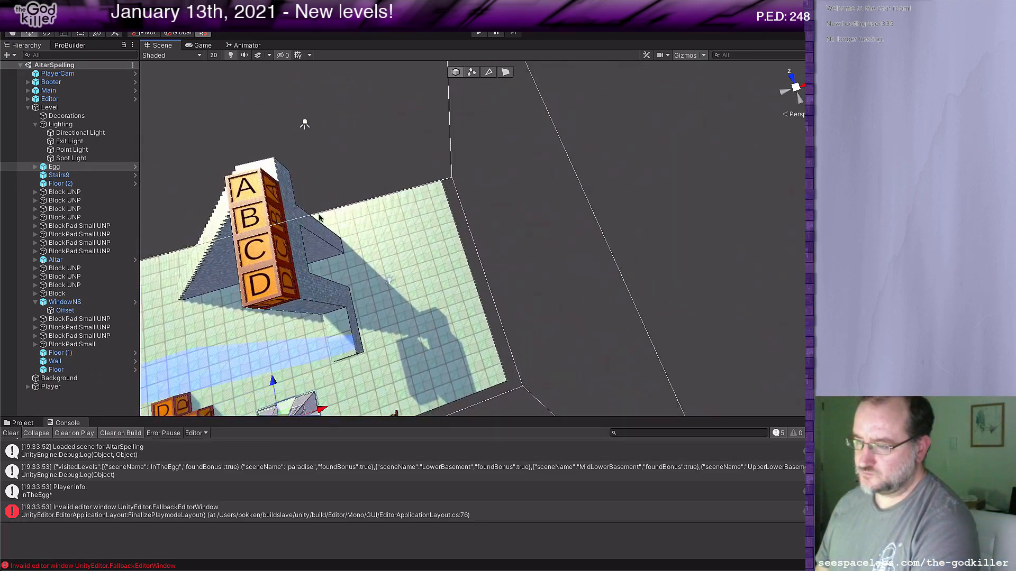
left_click(294, 252)
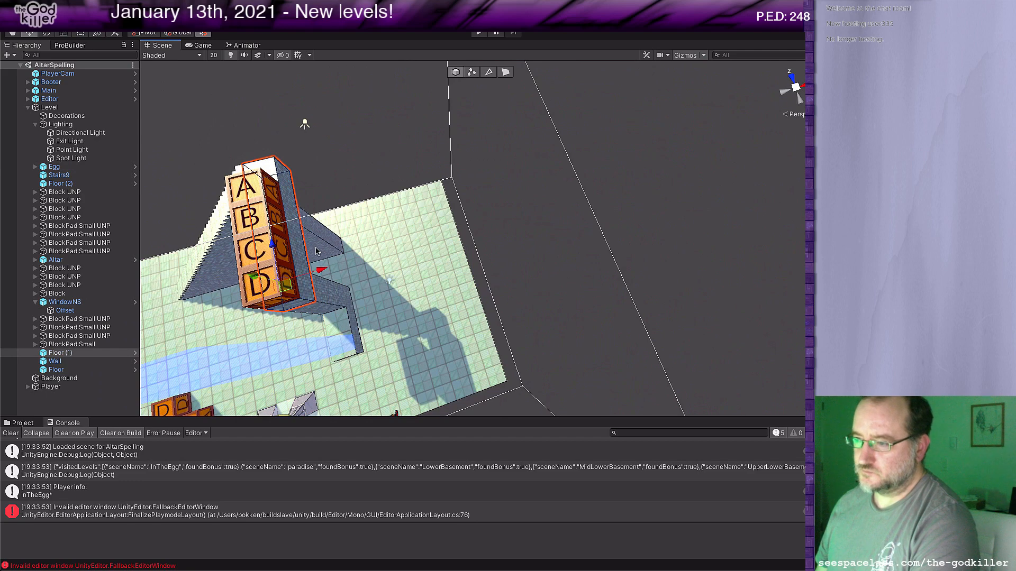
left_click(506, 72)
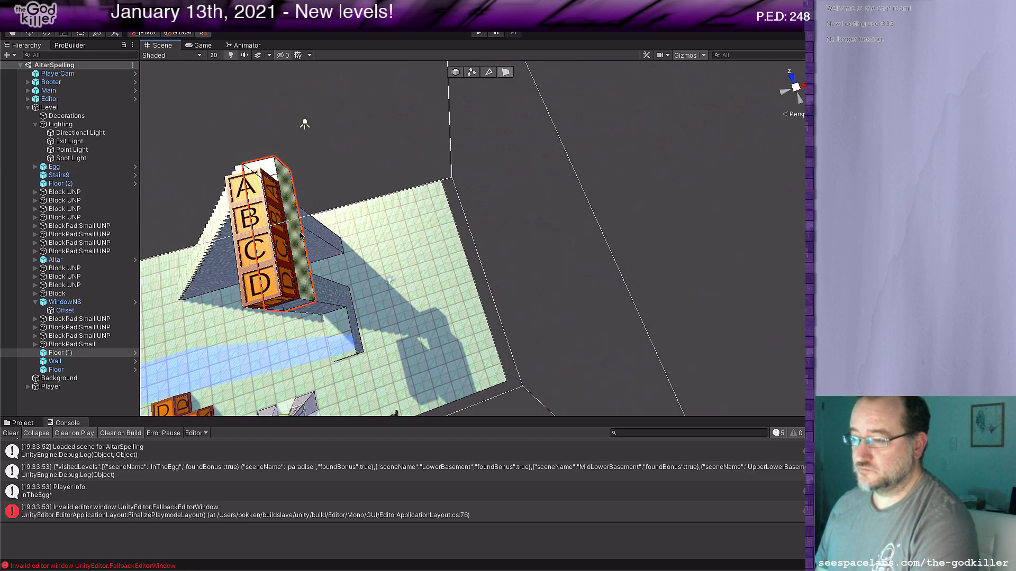
left_click(300, 236)
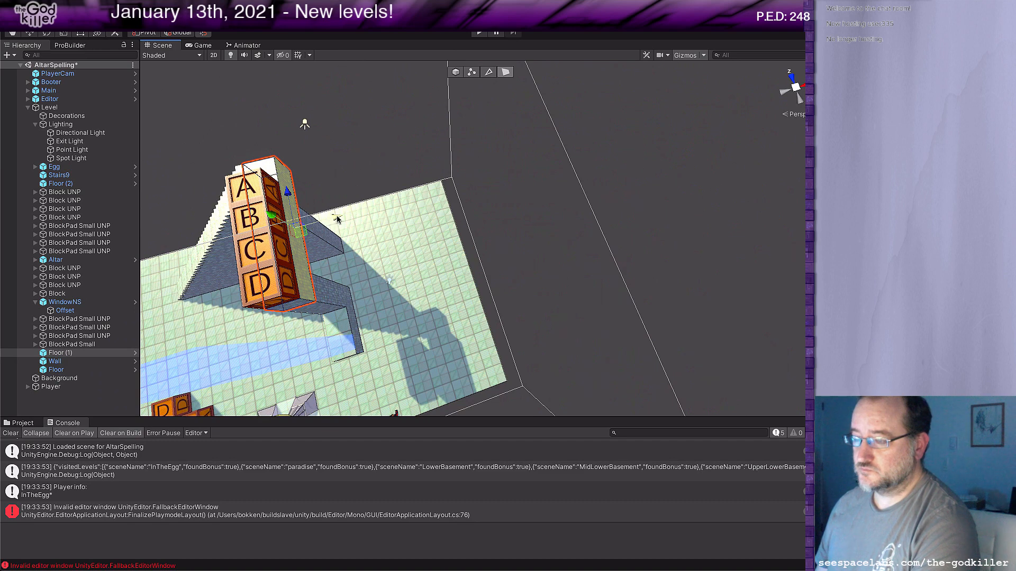
left_click_drag(336, 215, 407, 210, "shift")
middle_click_drag(407, 211, 449, 127)
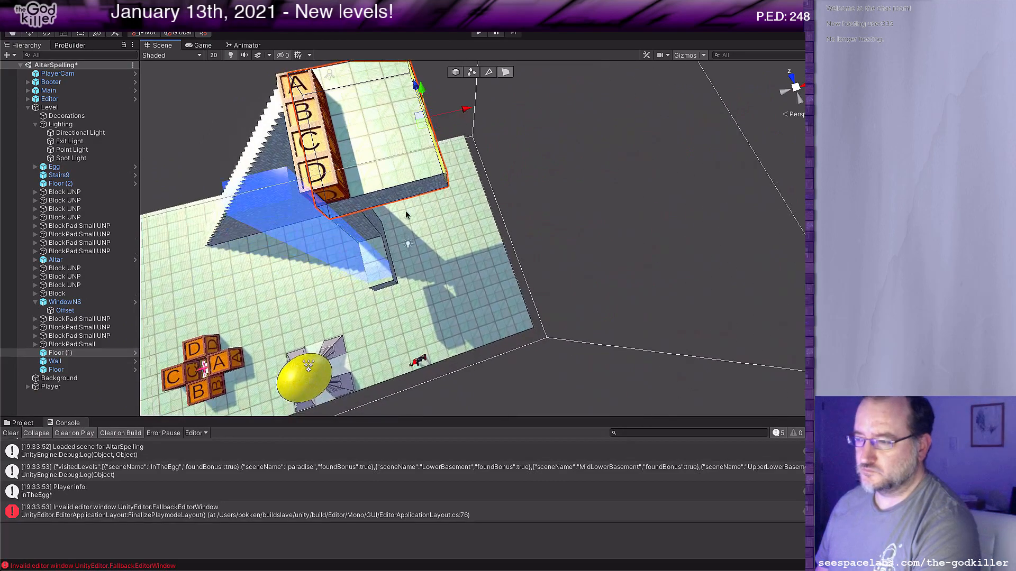
Widen the wall in front of the raised platform and the floor piece beside it, extending both in the same direction.
left_click(372, 218)
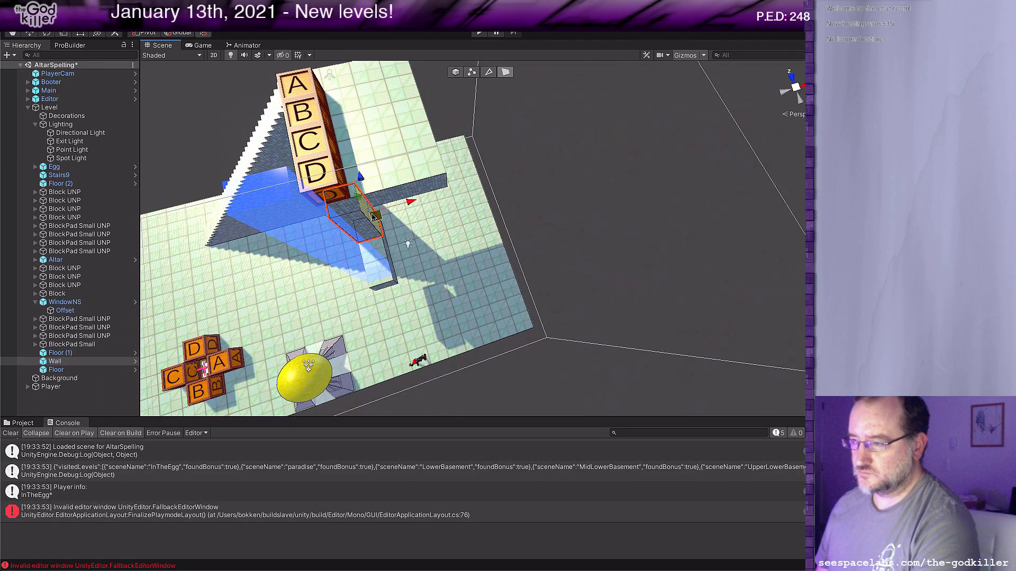
left_click(389, 253, "shift")
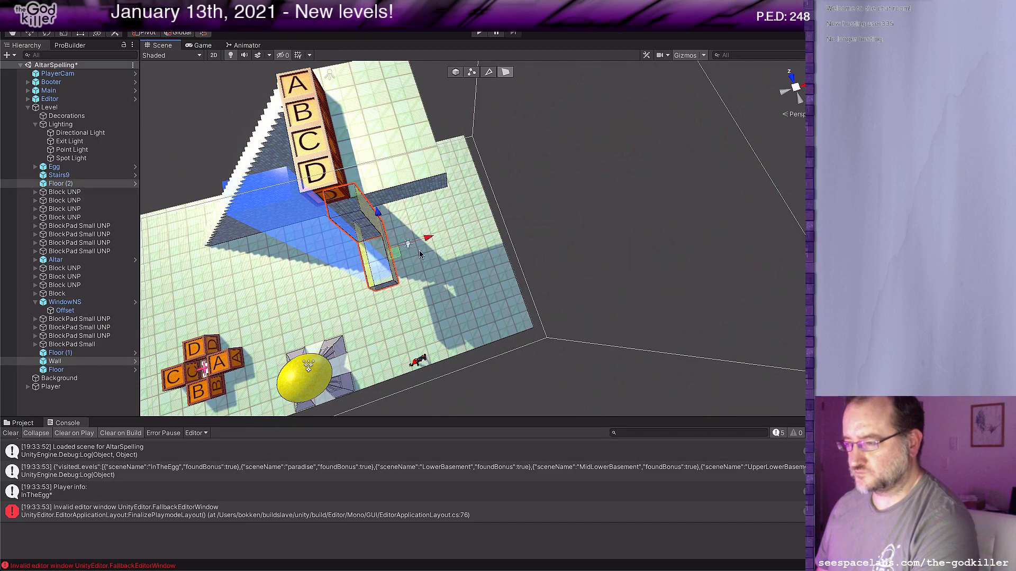
left_click(369, 216)
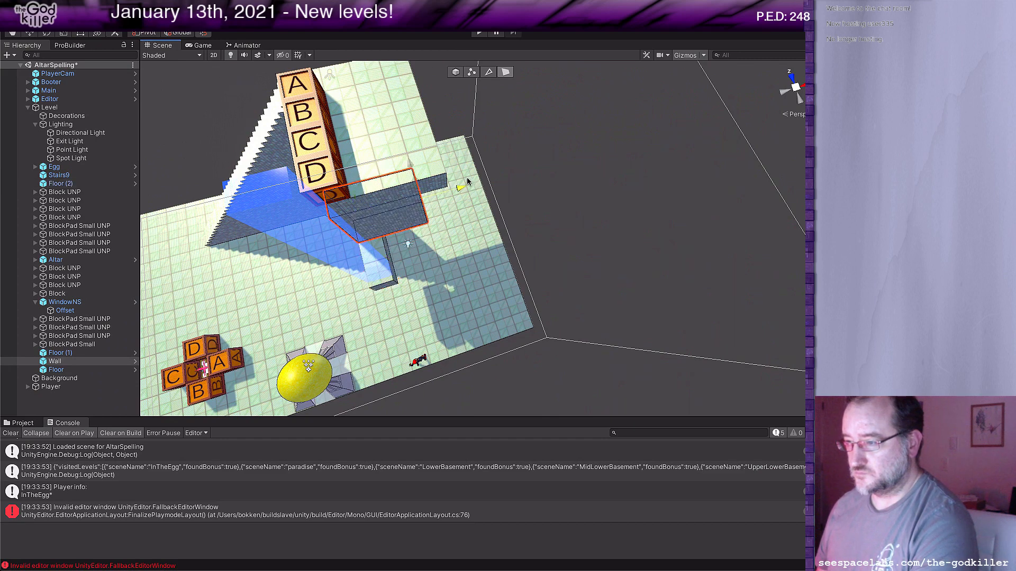
middle_click_drag(461, 202, 429, 208)
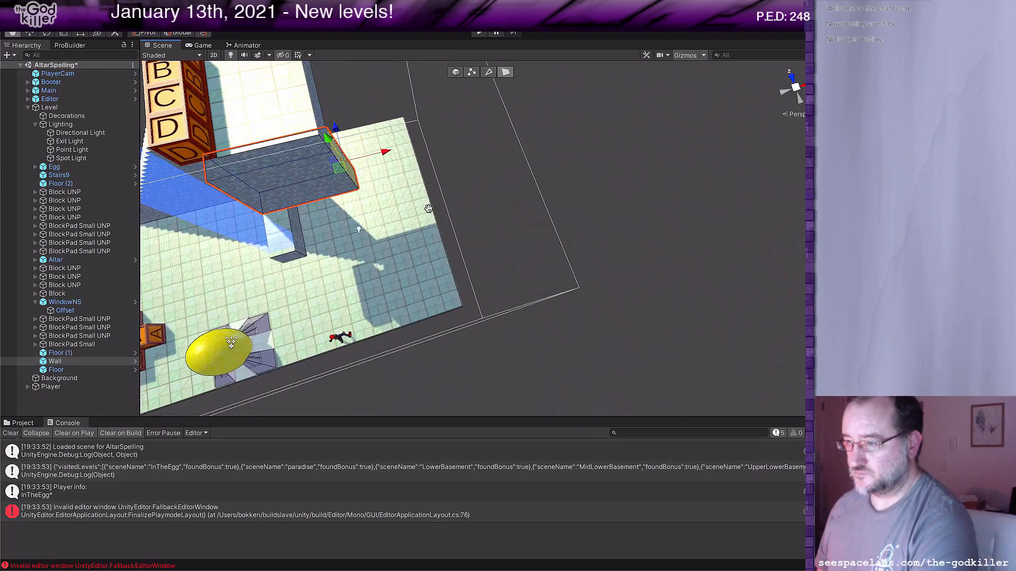
left_click(299, 237)
left_click_drag(333, 221, 392, 198)
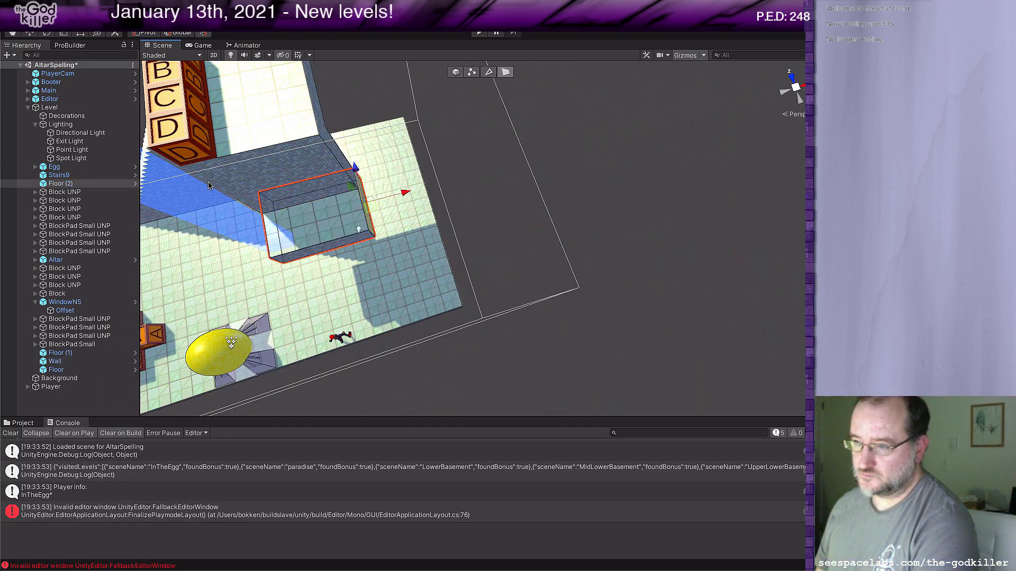
Stretch the blue window column's side face outward to match the widened wall and floor piece.
left_click(197, 200)
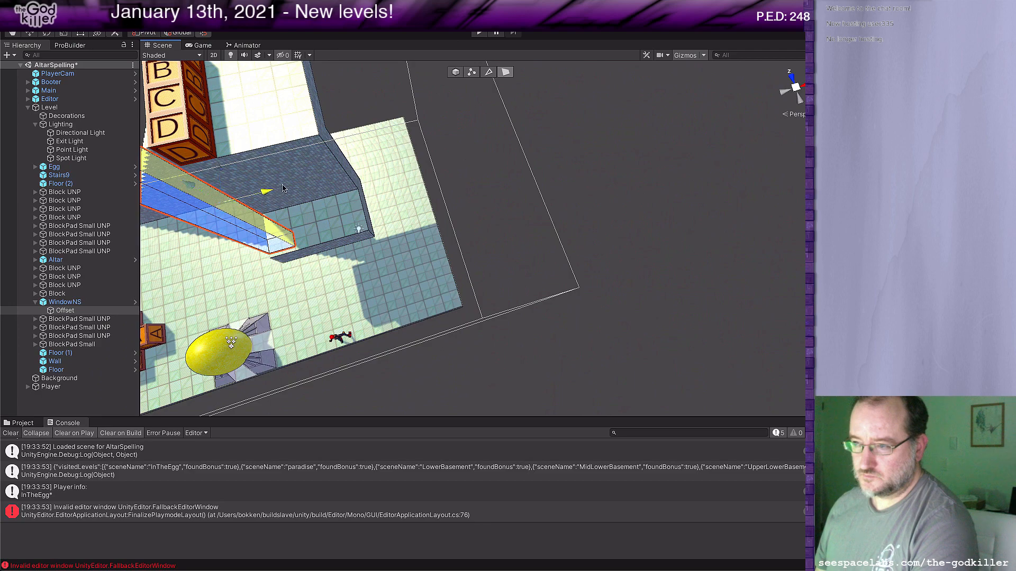
left_click(314, 178)
middle_click_drag(364, 168, 476, 262)
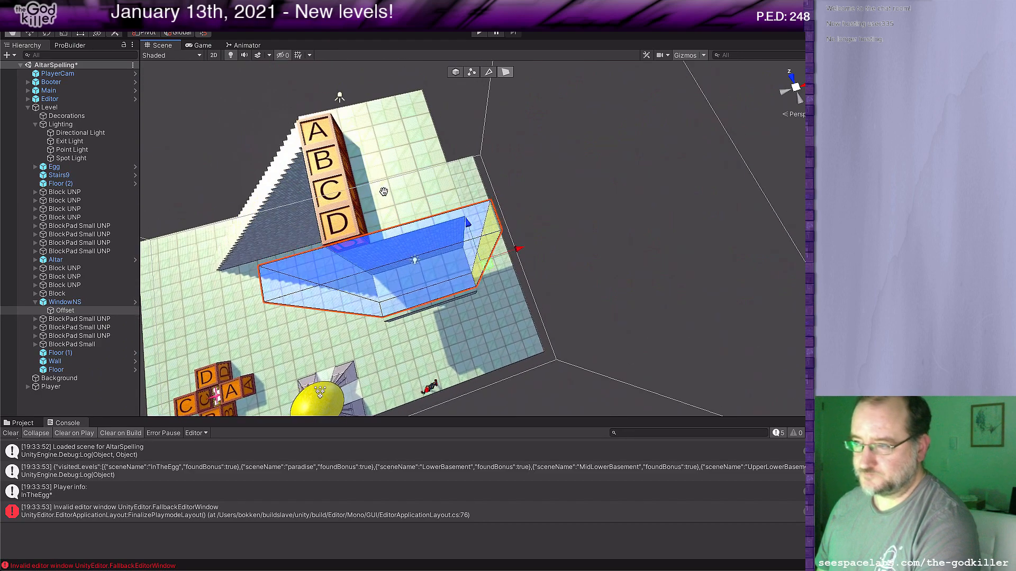
right_click_drag(476, 262, 474, 280)
right_click_drag(399, 136, 386, 135)
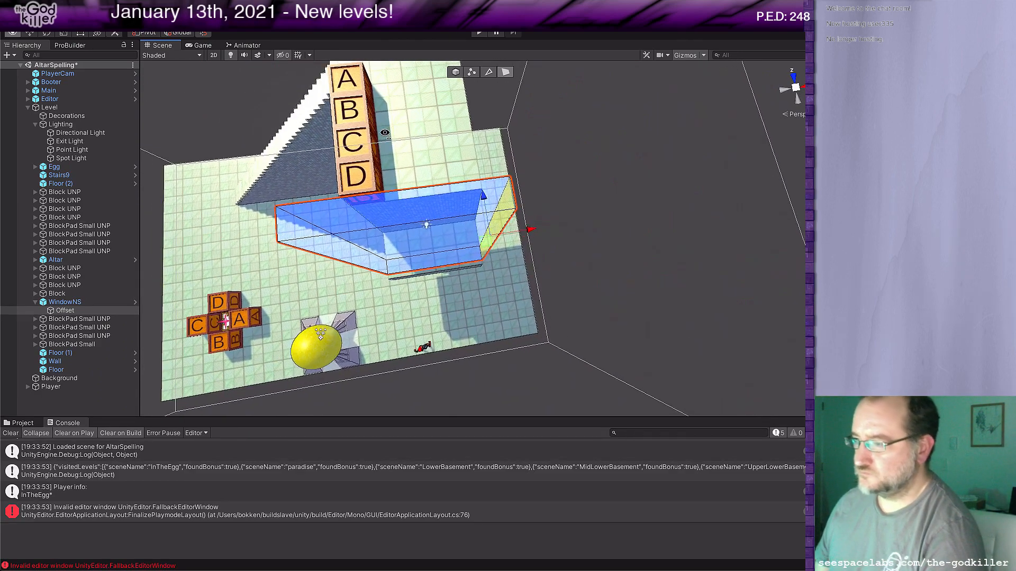
middle_click_drag(376, 80, 446, 174)
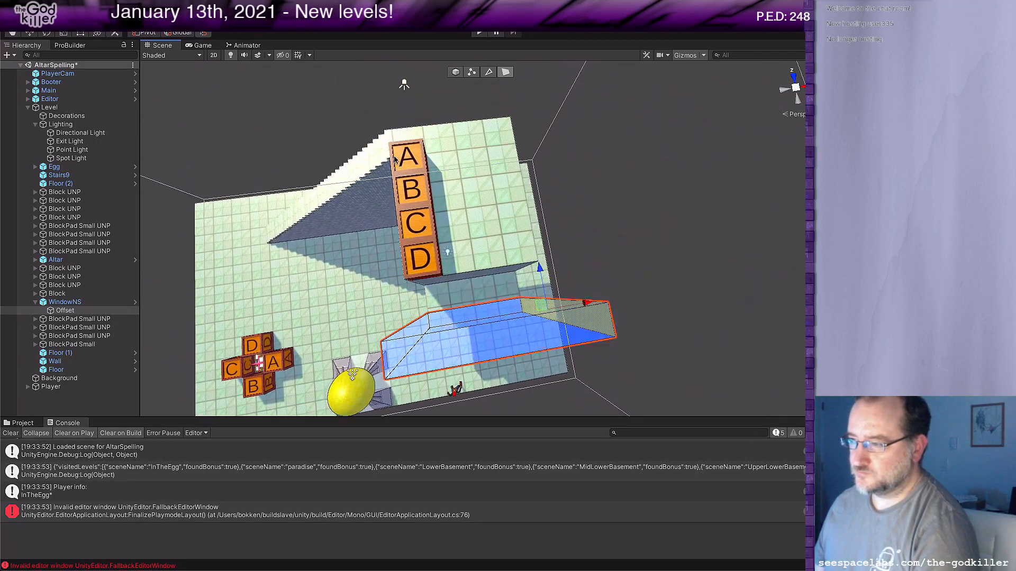
Move the whole A block two tiles across the platform, away from the stairs and off its letter pad.
left_click(418, 161)
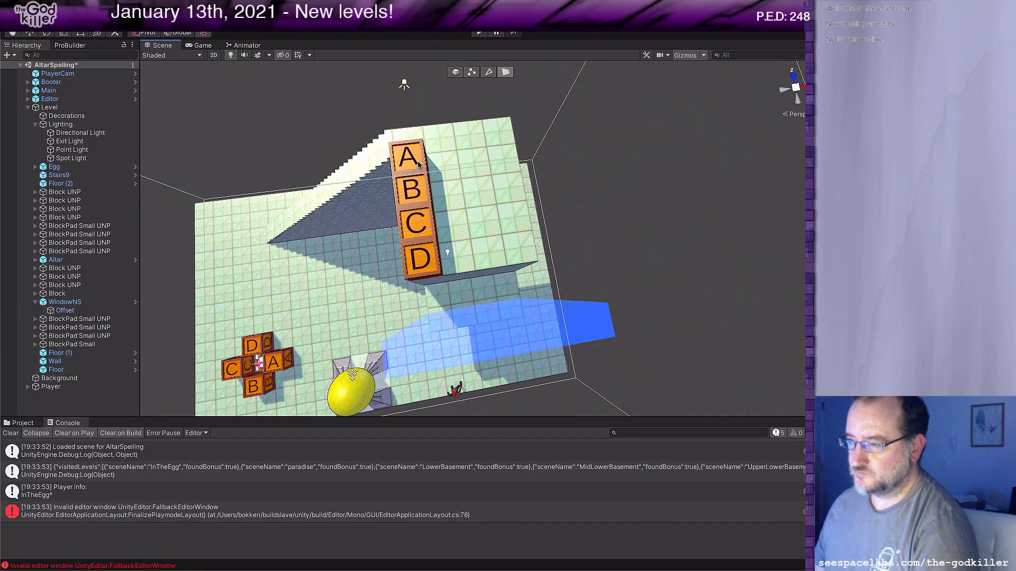
left_click(414, 159)
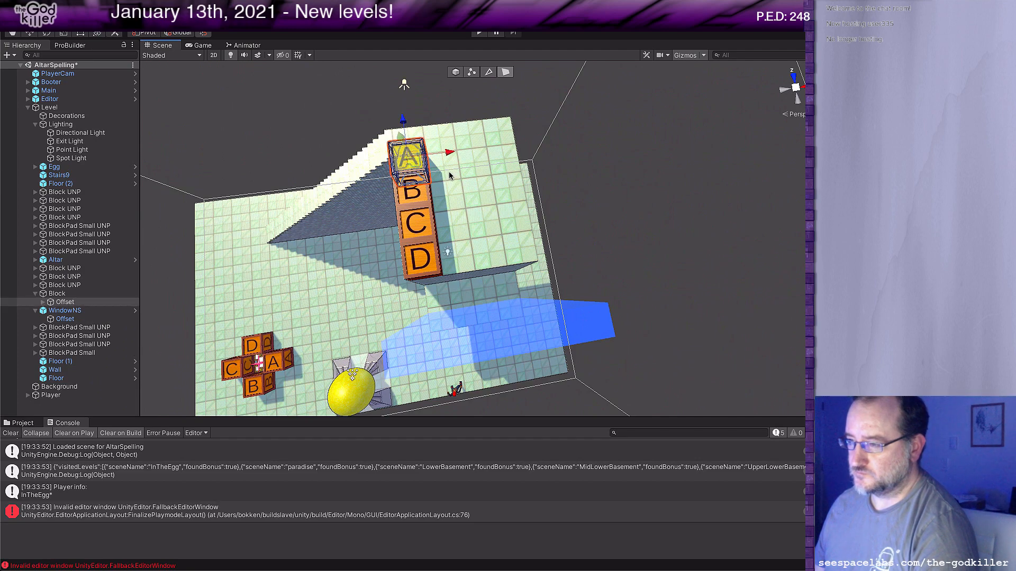
middle_click_drag(444, 176, 481, 189)
scroll(529, 211, "up", 1)
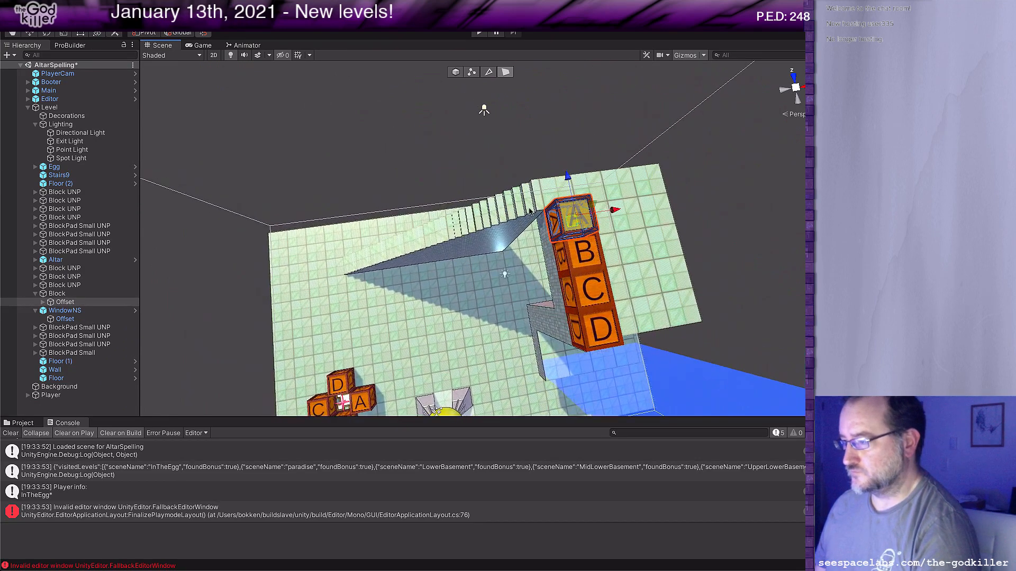
left_click(455, 72)
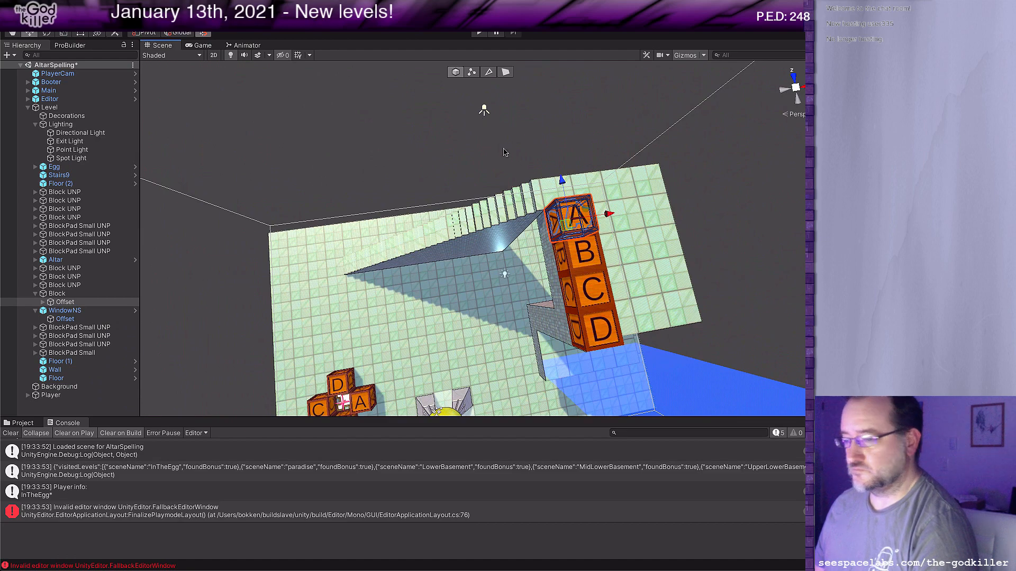
left_click(76, 294)
middle_click_drag(371, 245, 164, 243)
left_click_drag(356, 207, 424, 198)
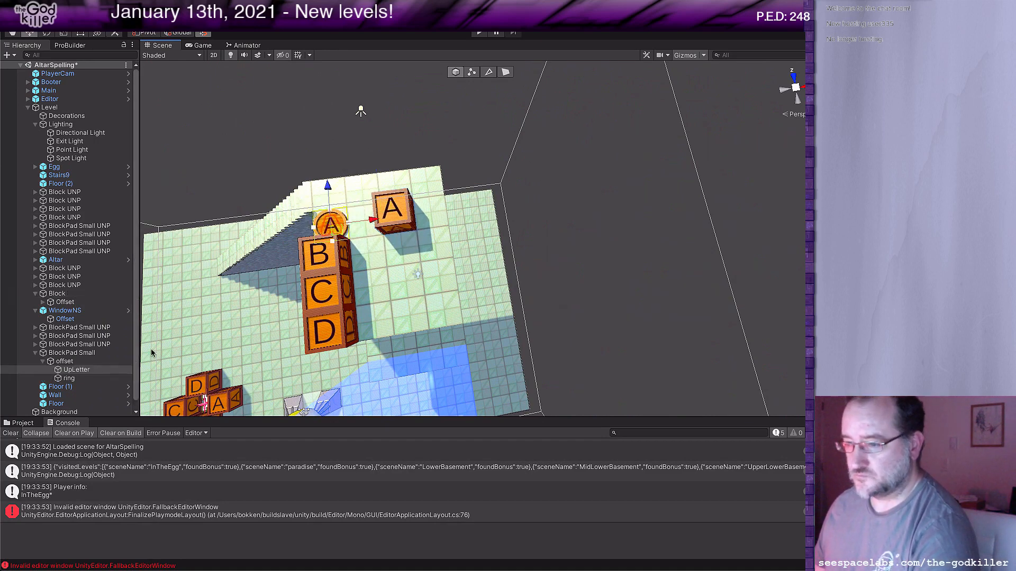
Duplicate the A letter pad and place the copy one tile over, between the original pad and the A block.
left_click(80, 352)
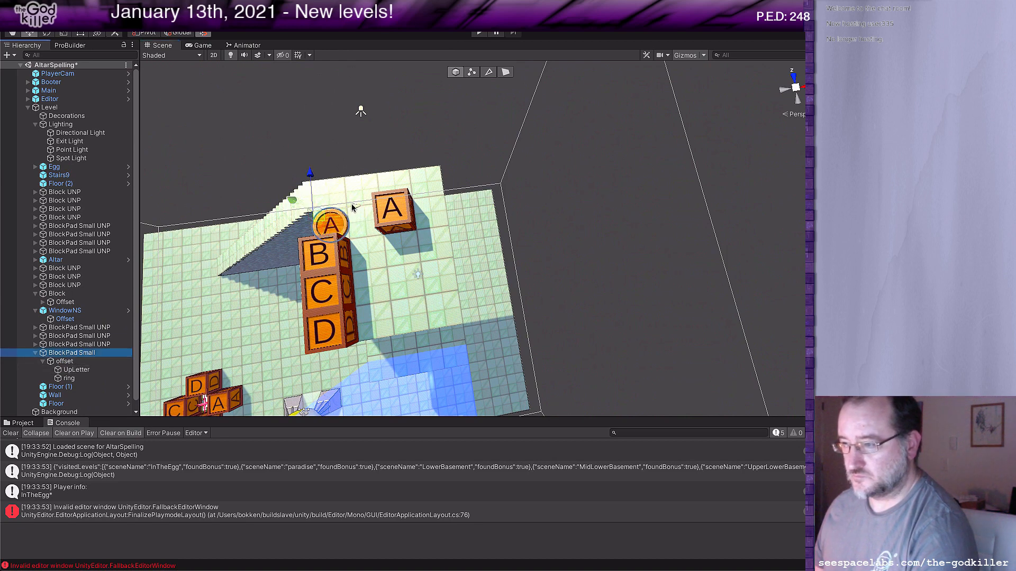
key("ctrl+d")
left_click_drag(353, 208, 398, 222)
Move the whole B block one tile away from the stairs, off its letter pad.
left_click(337, 264)
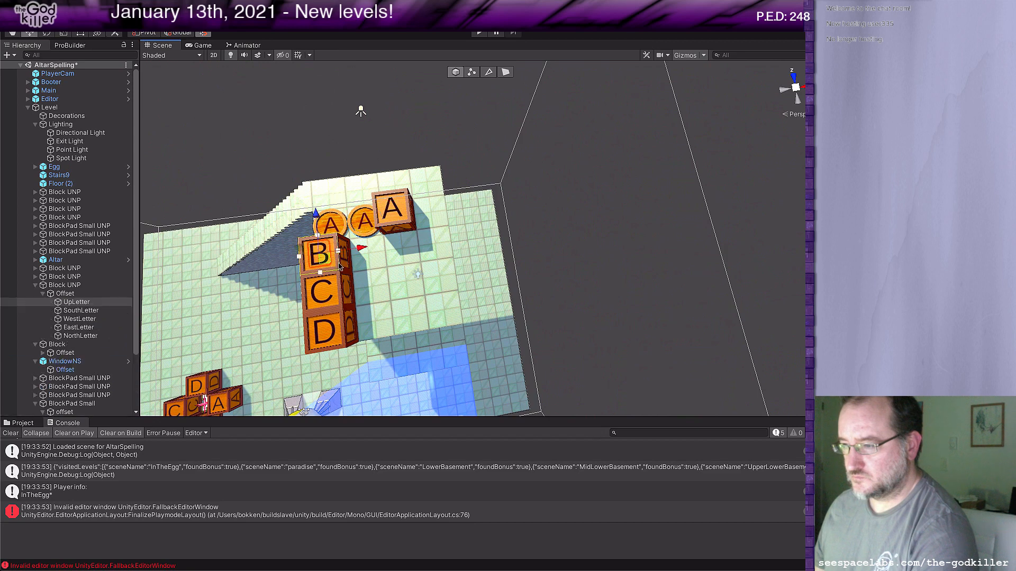
middle_click_drag(337, 264, 430, 254)
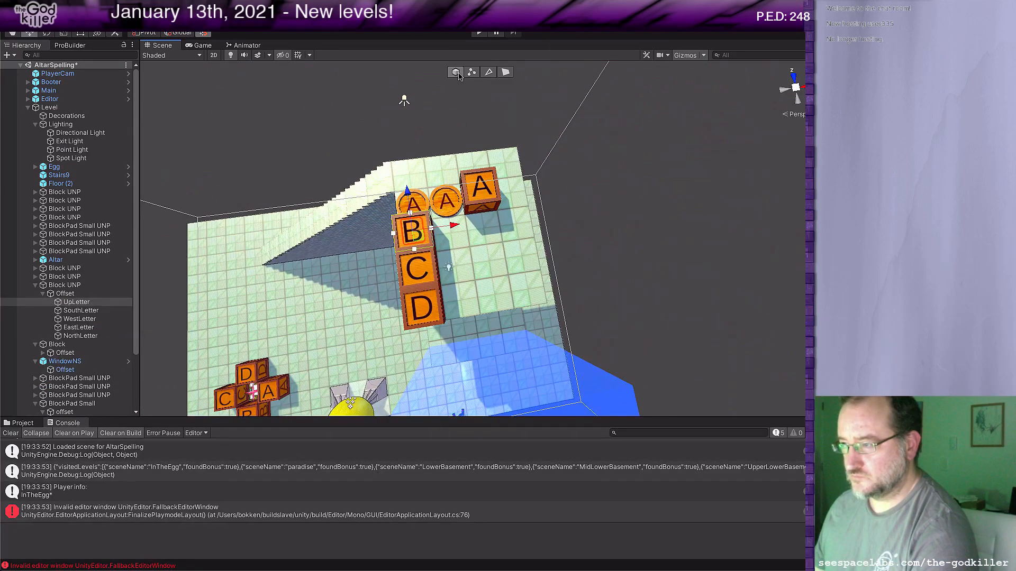
left_click(100, 285)
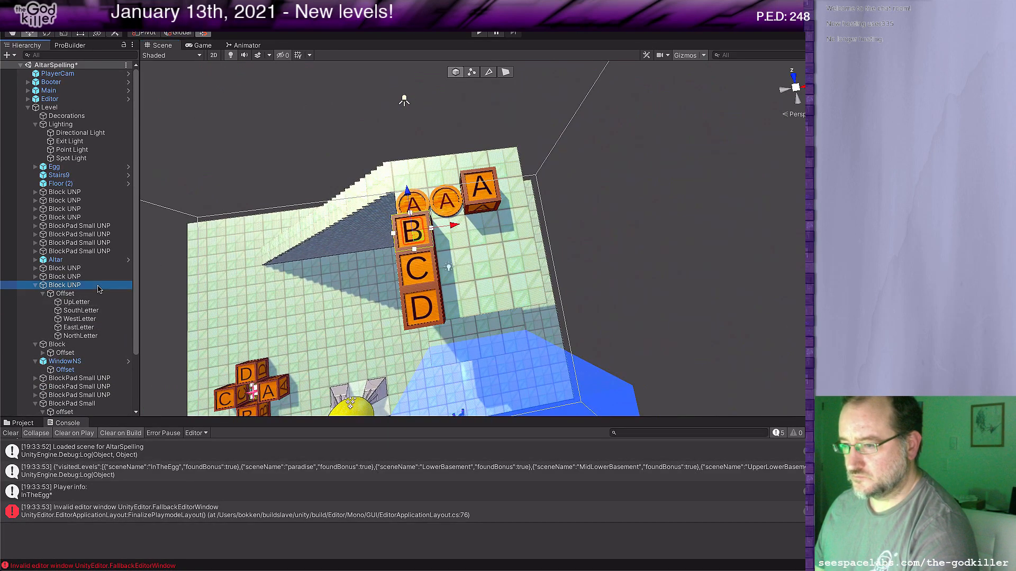
left_click_drag(437, 217, 475, 212)
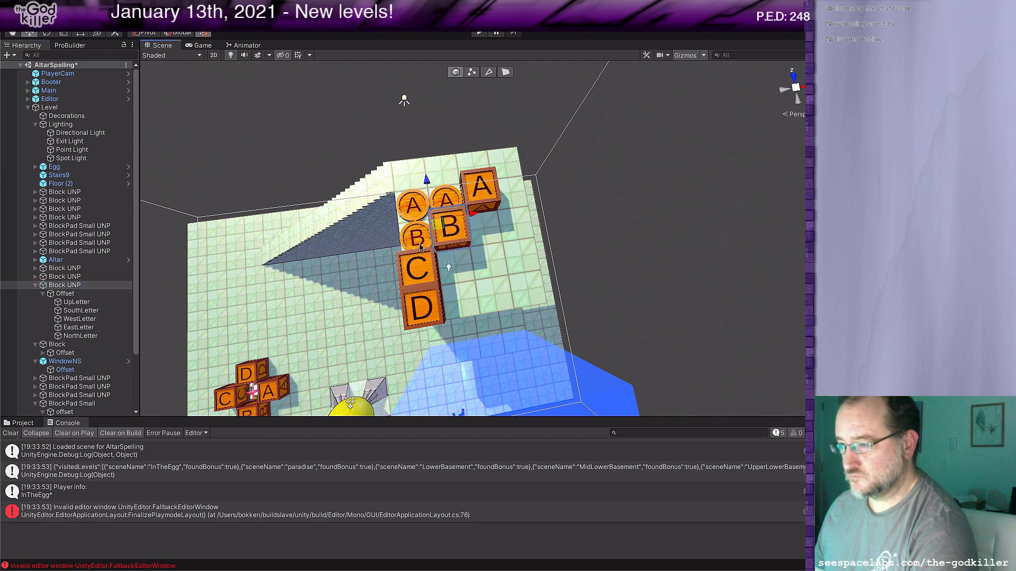
Duplicate the B letter pad and place the copy one tile over, under the B block.
left_click(413, 246)
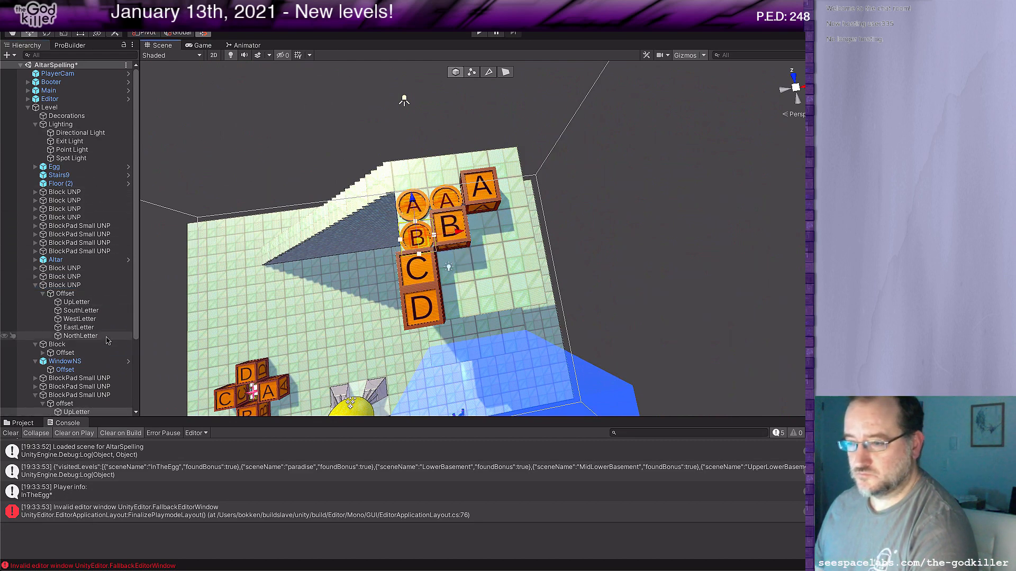
left_click(78, 394)
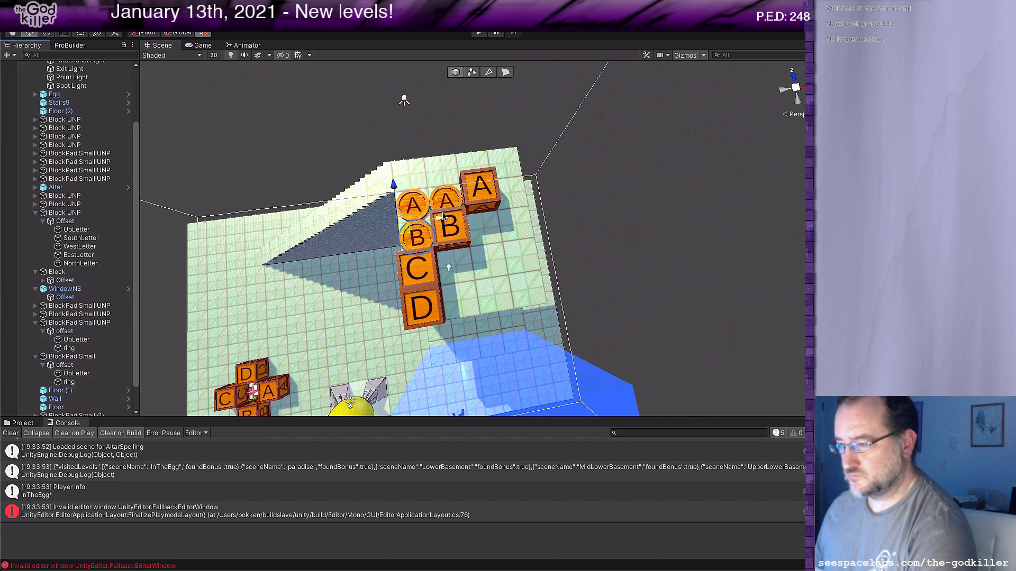
left_click(465, 213)
left_click_drag(469, 217, 469, 217)
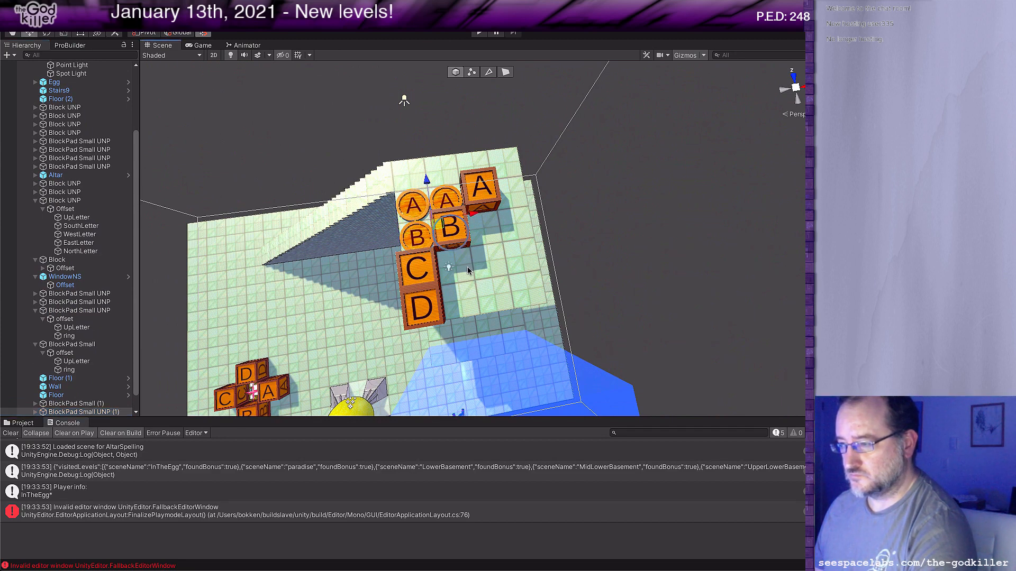
Move the B block one more tile across the platform so it lines up with the A block.
left_click(464, 237)
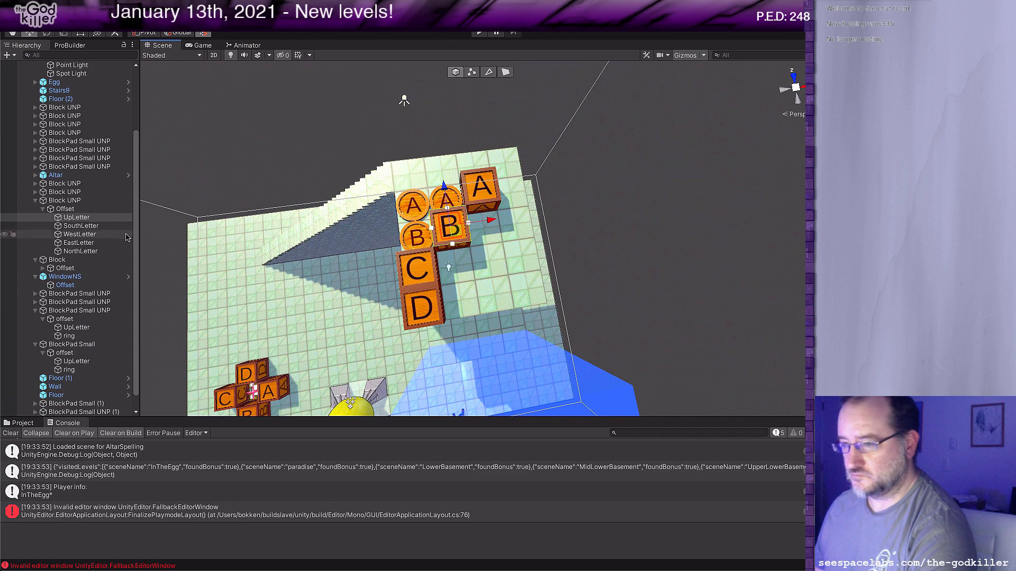
left_click_drag(79, 191, 88, 201)
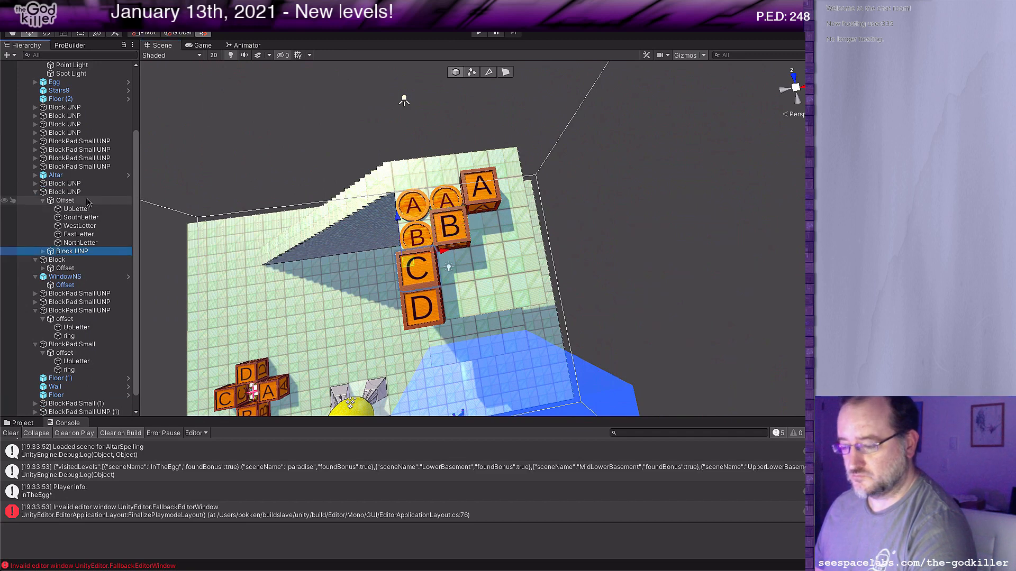
key("ctrl+z")
left_click(88, 202)
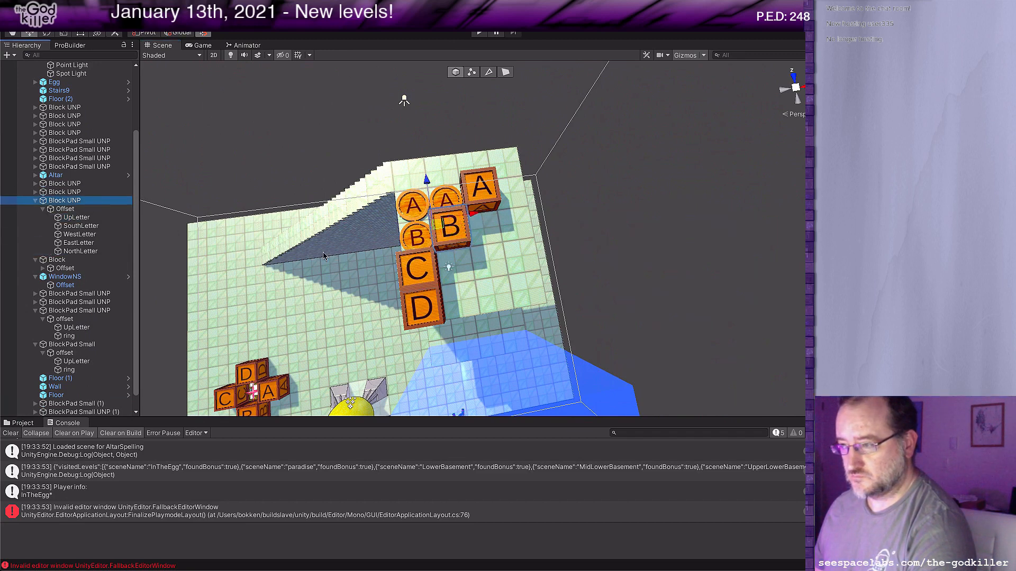
left_click_drag(472, 217, 495, 214)
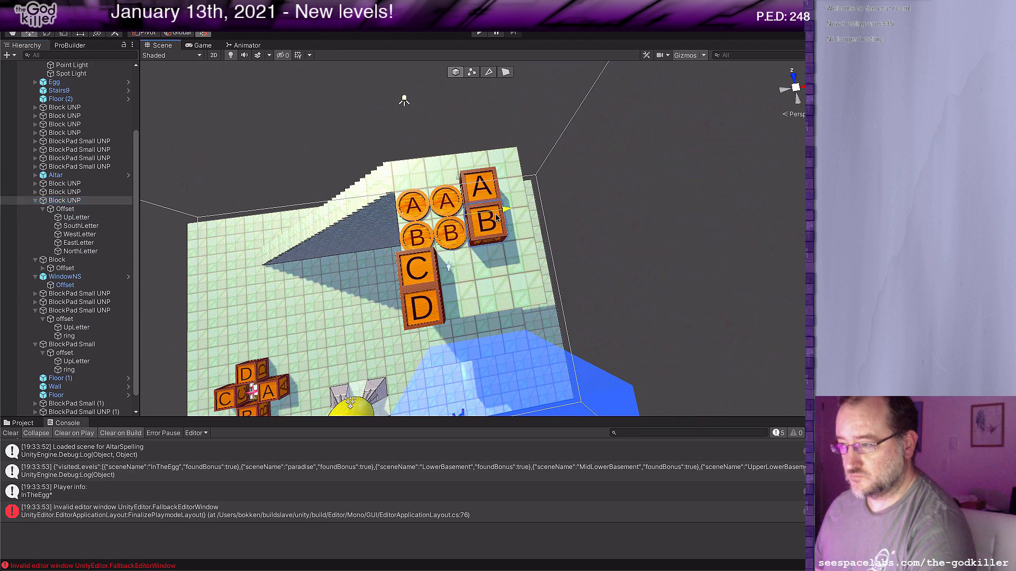
Move the whole C block two tiles across the platform, in line with the A and B blocks.
left_click(421, 265)
left_click(51, 192)
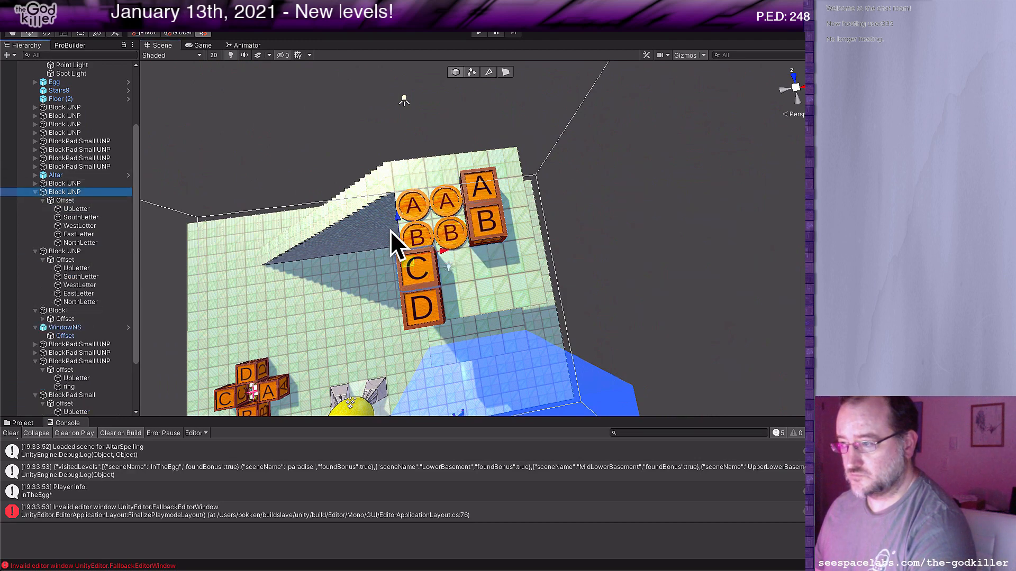
left_click_drag(444, 253, 500, 247)
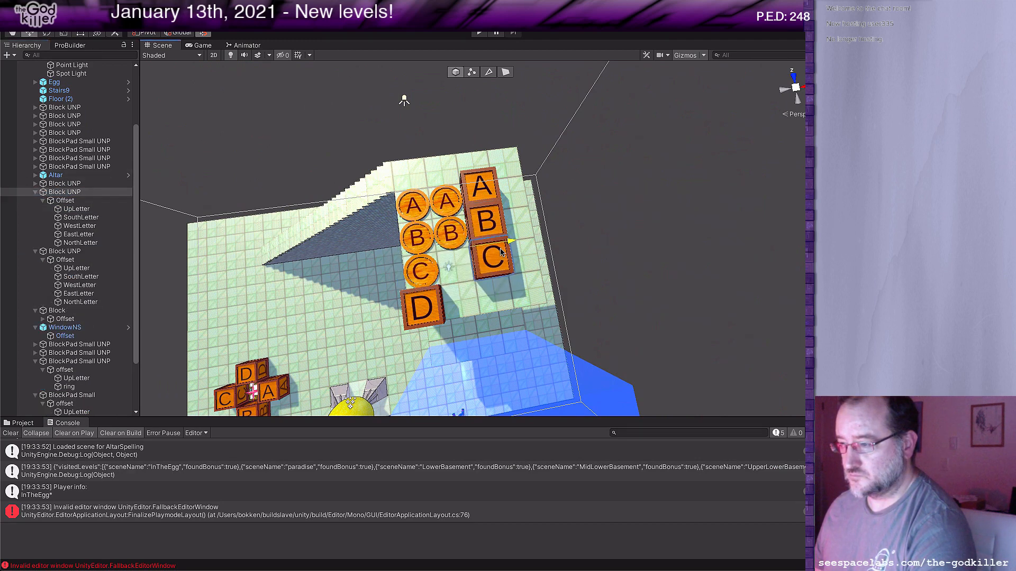
Select the whole D block on the platform.
left_click(429, 308)
left_click(99, 184)
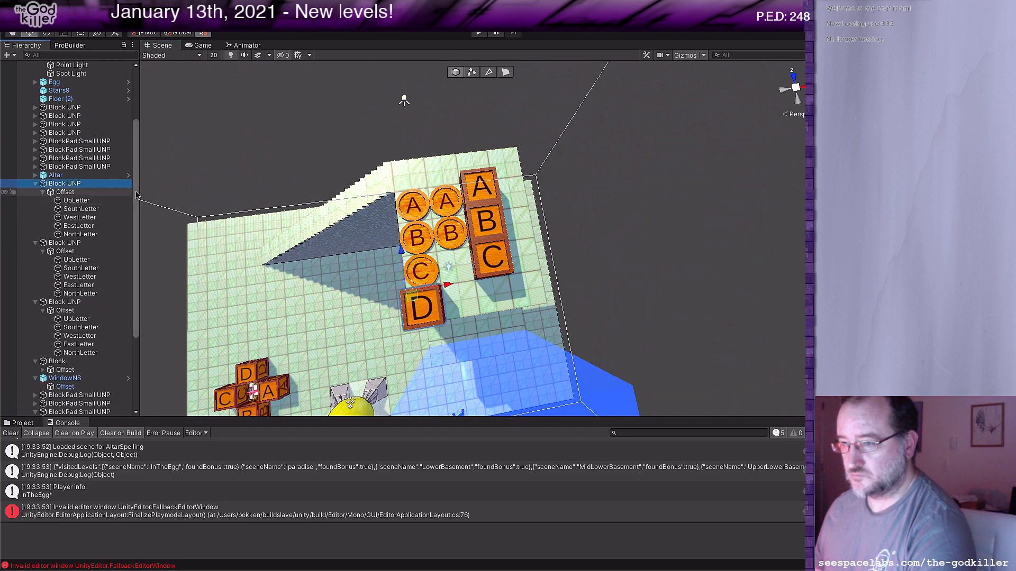
Move the D block to the end of the A-B-C block column, and duplicate the C pad into the second pad column.
left_click_drag(451, 288, 517, 274)
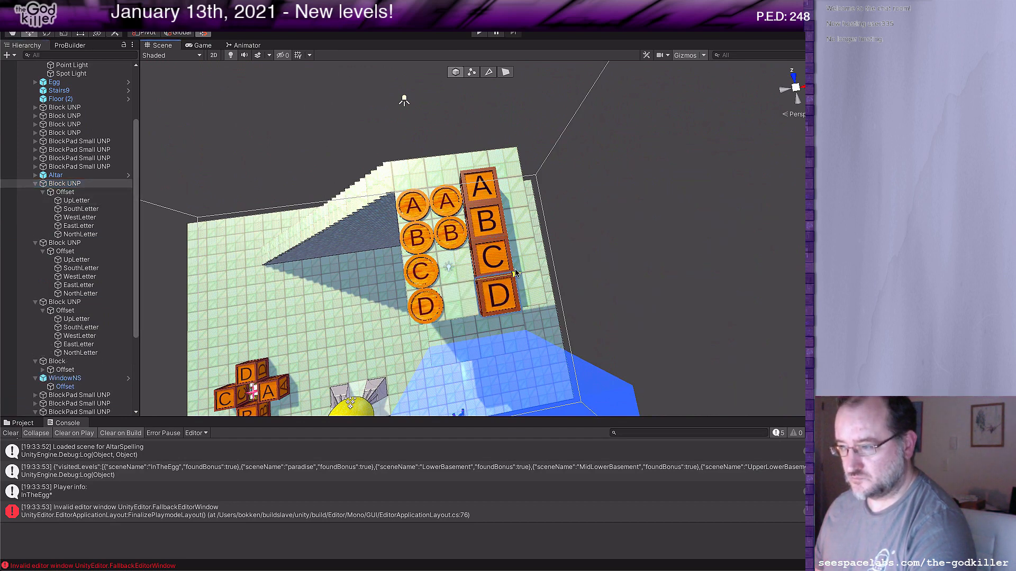
left_click(429, 274)
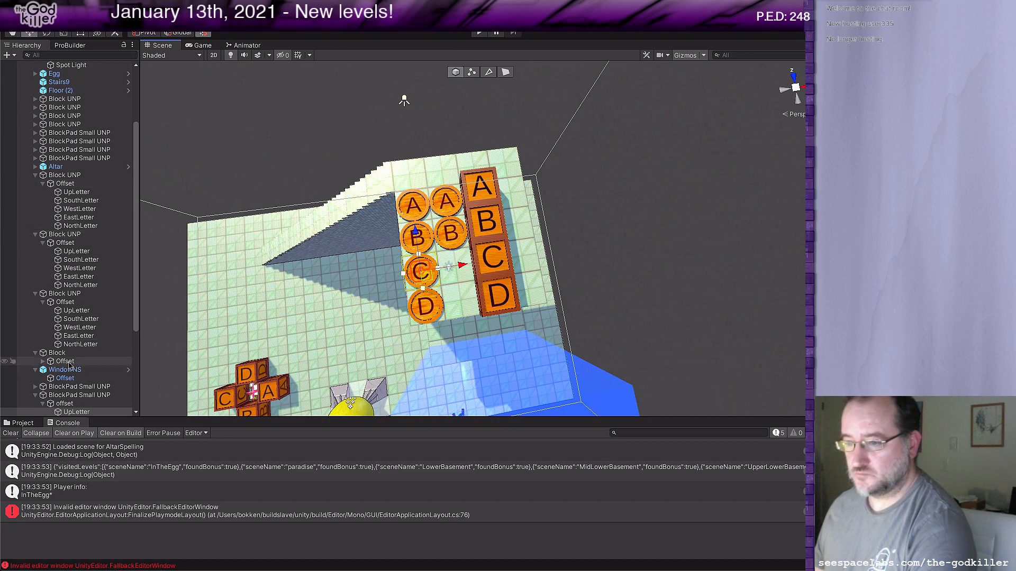
left_click(65, 395)
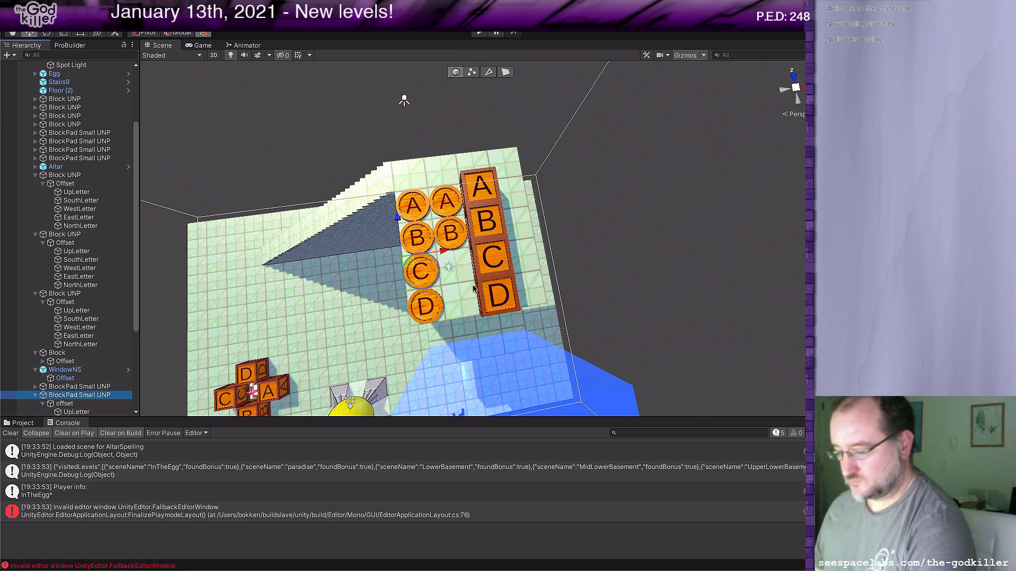
key("super+d")
left_click_drag(446, 257, 480, 252)
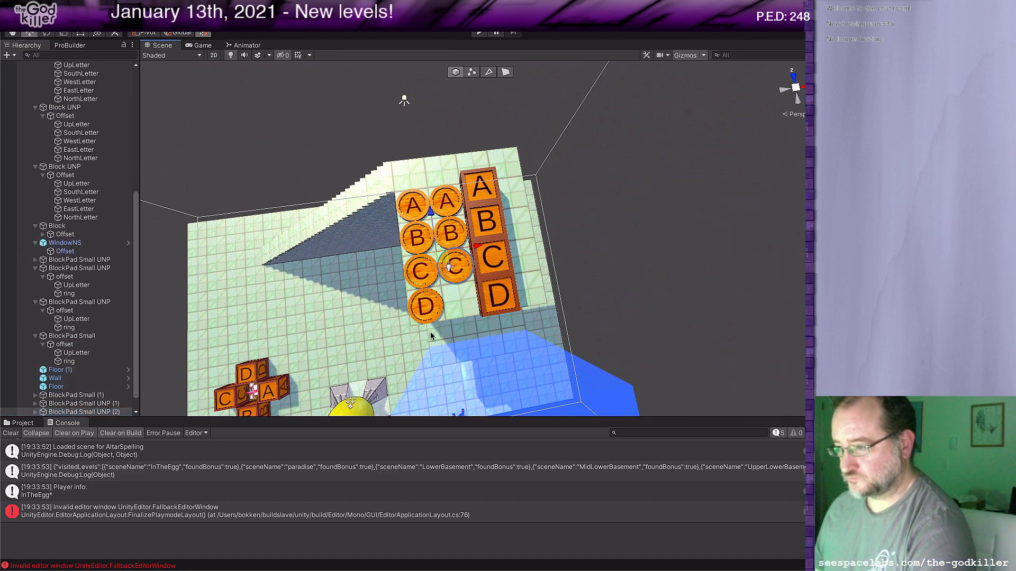
Duplicate the whole D pad and place the copy beside it, completing the second pad column.
left_click(423, 317)
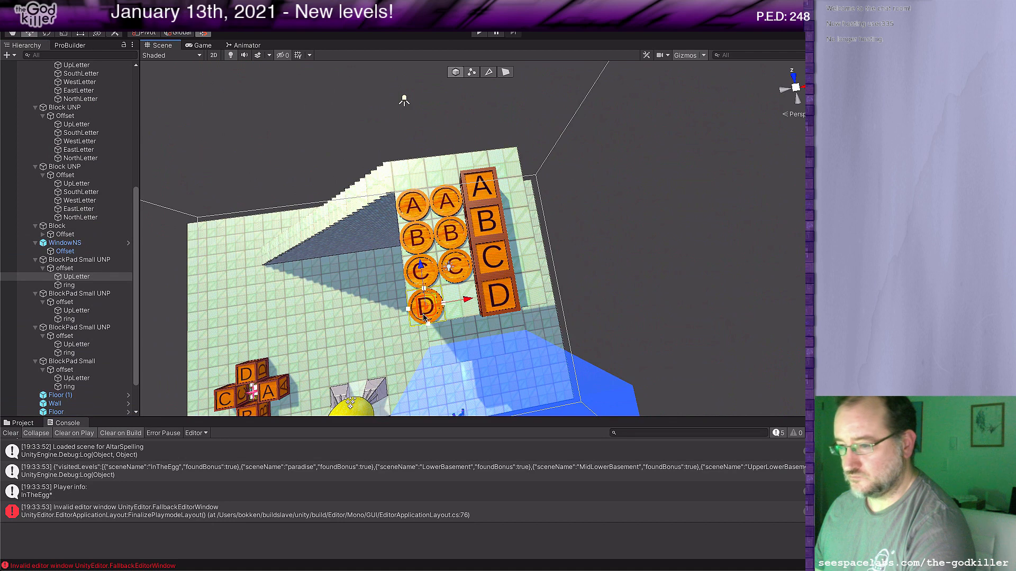
left_click(55, 260)
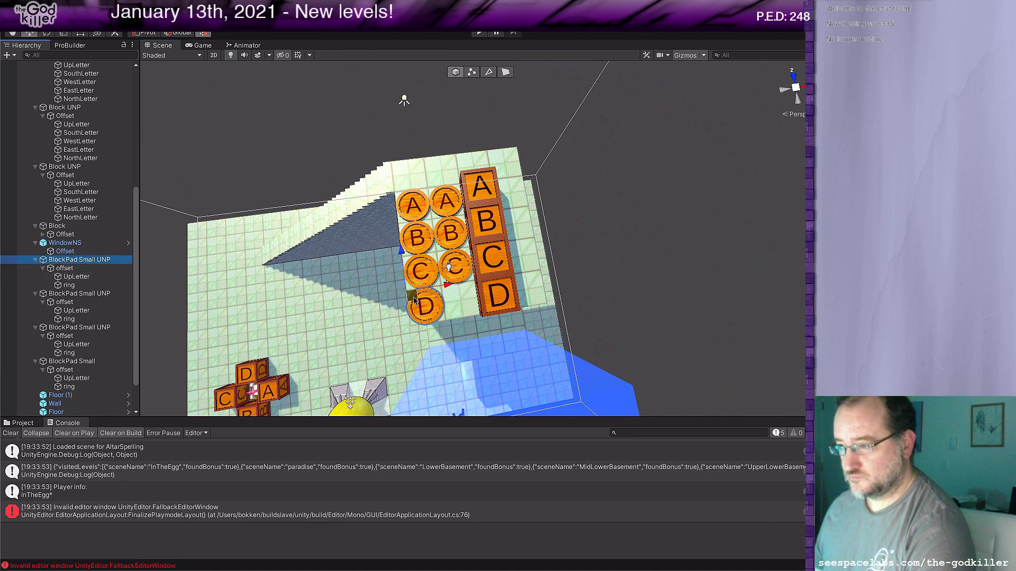
key("ctrl+d")
left_click_drag(410, 296, 445, 291)
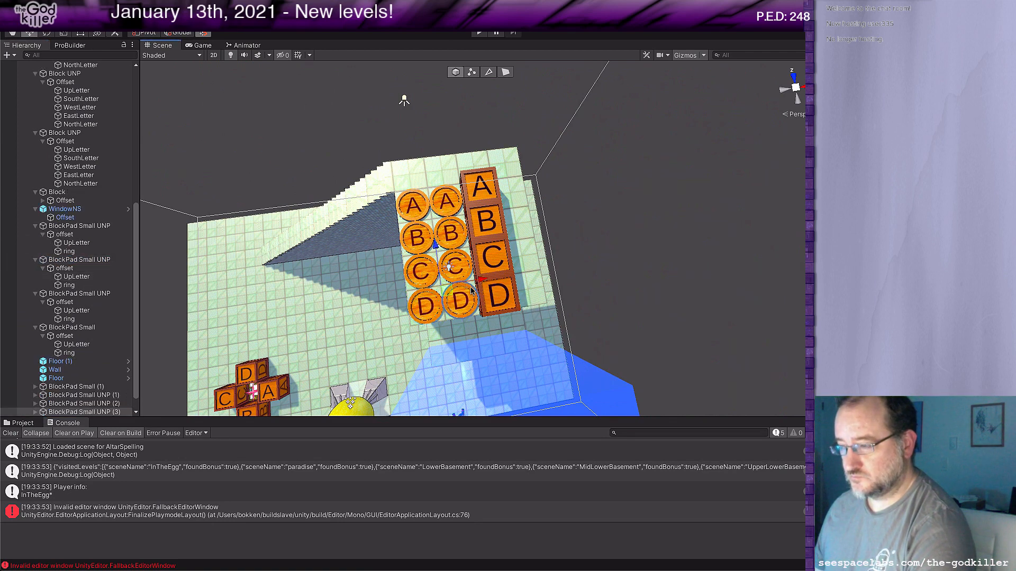
Move the A and B blocks onto the matching A and B pads in the first pad column.
middle_click_drag(529, 292, 557, 327)
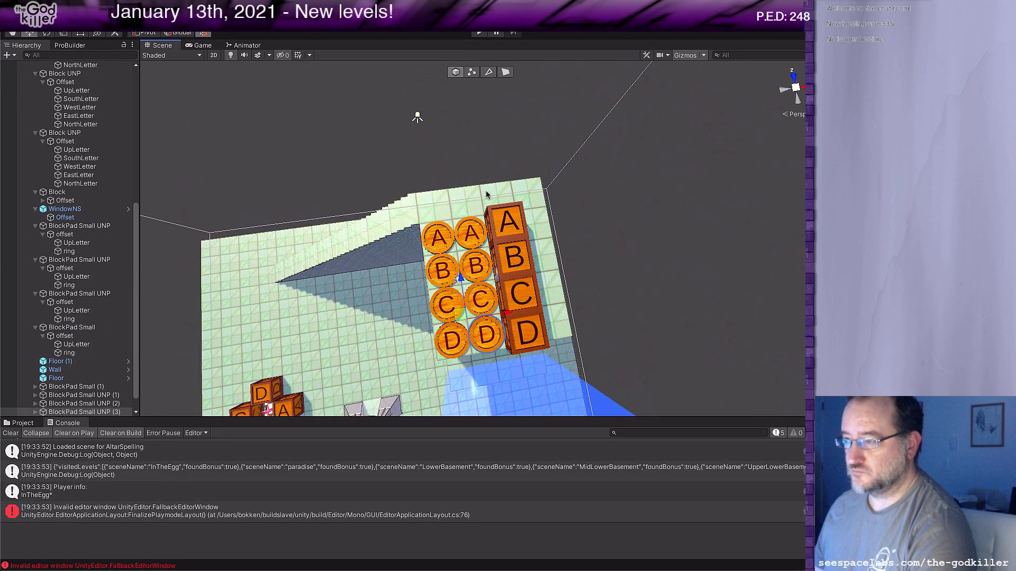
left_click(516, 238)
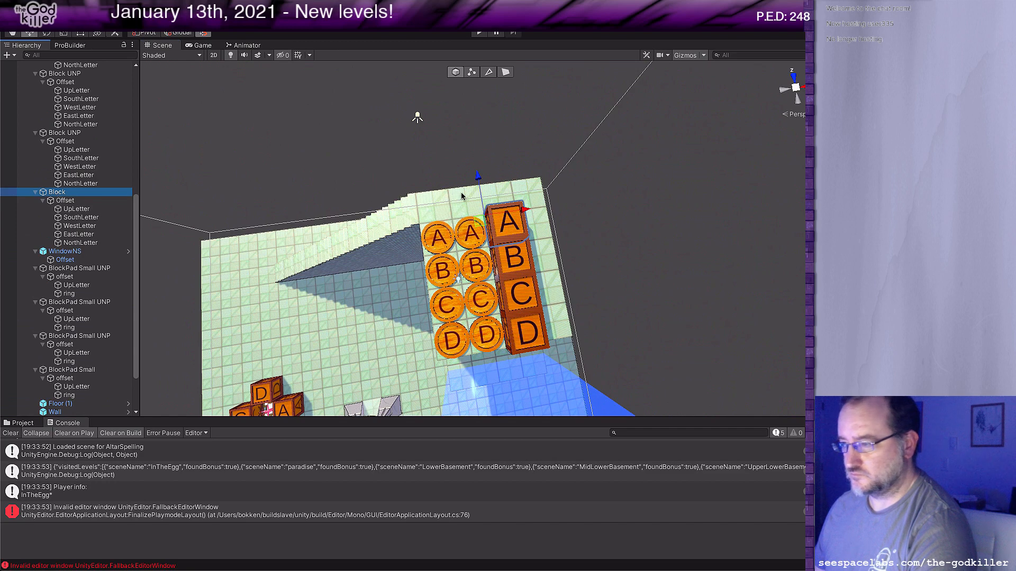
left_click_drag(518, 210, 467, 228)
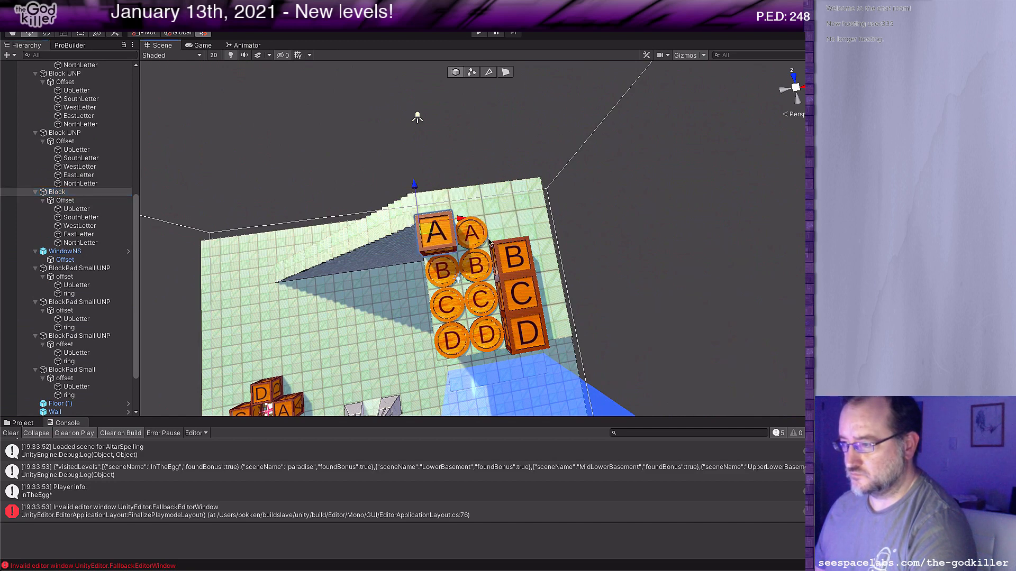
left_click(512, 259)
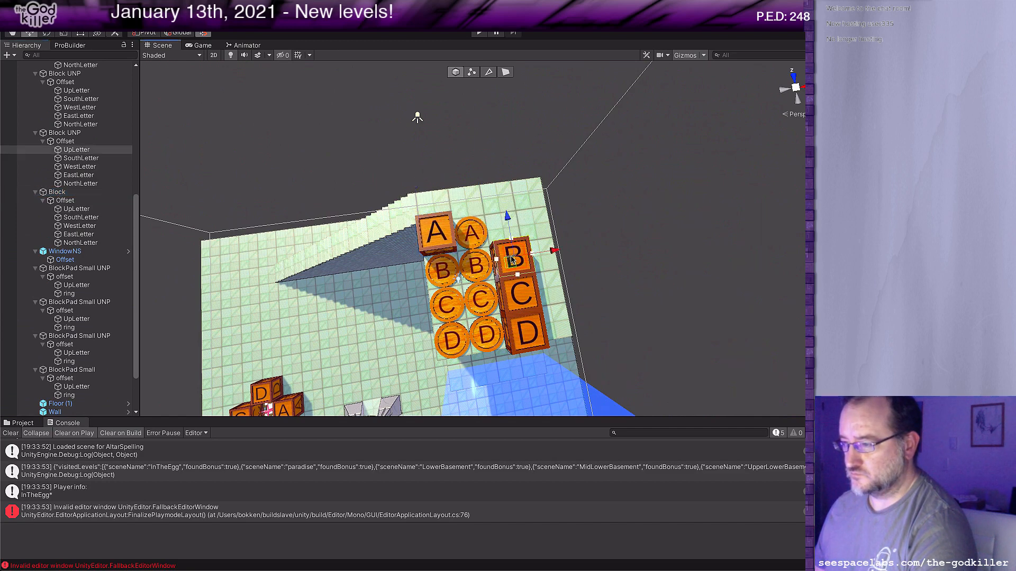
left_click(95, 133)
left_click_drag(532, 241, 457, 251)
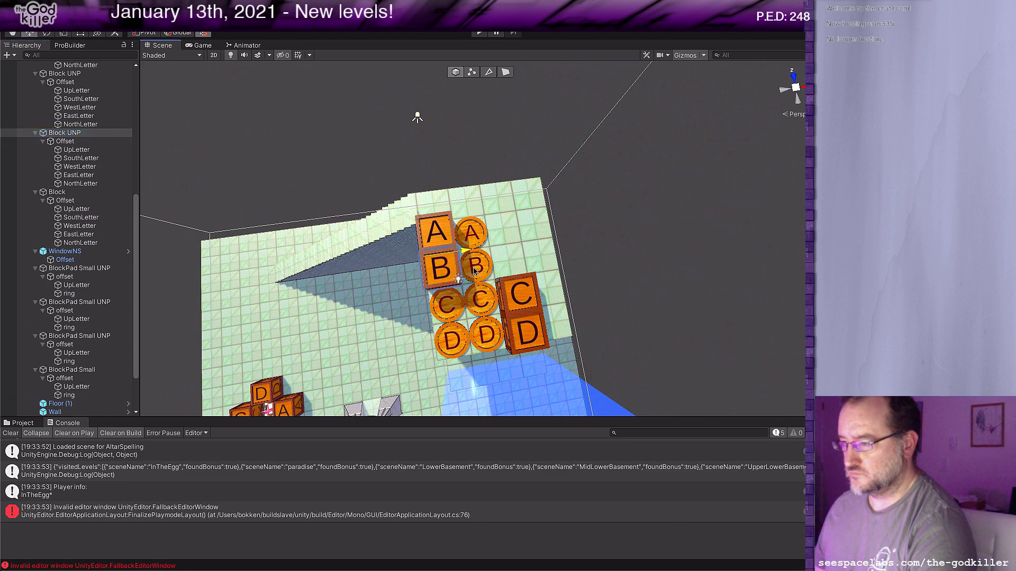
Move the C and D blocks onto the matching C and D pads in the first pad column.
left_click(517, 297)
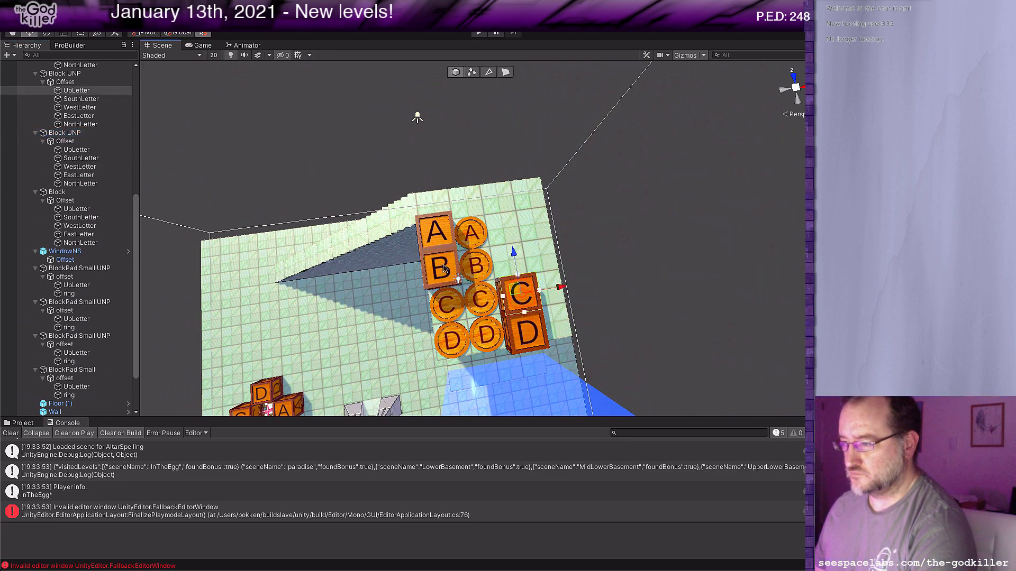
left_click(64, 73)
left_click_drag(535, 274, 459, 285)
left_click(529, 337)
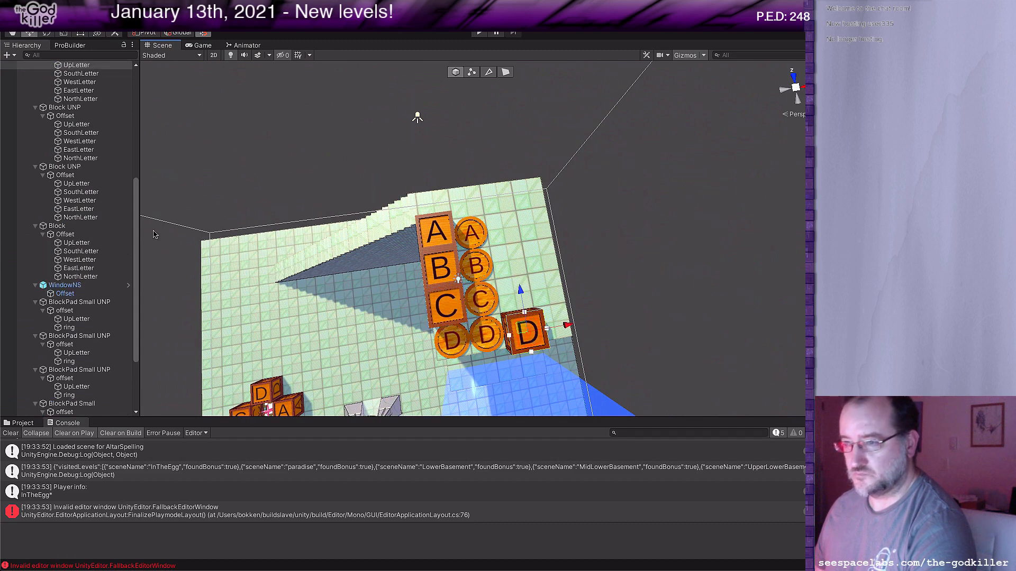
scroll(79, 125, "up", 2)
left_click(69, 84)
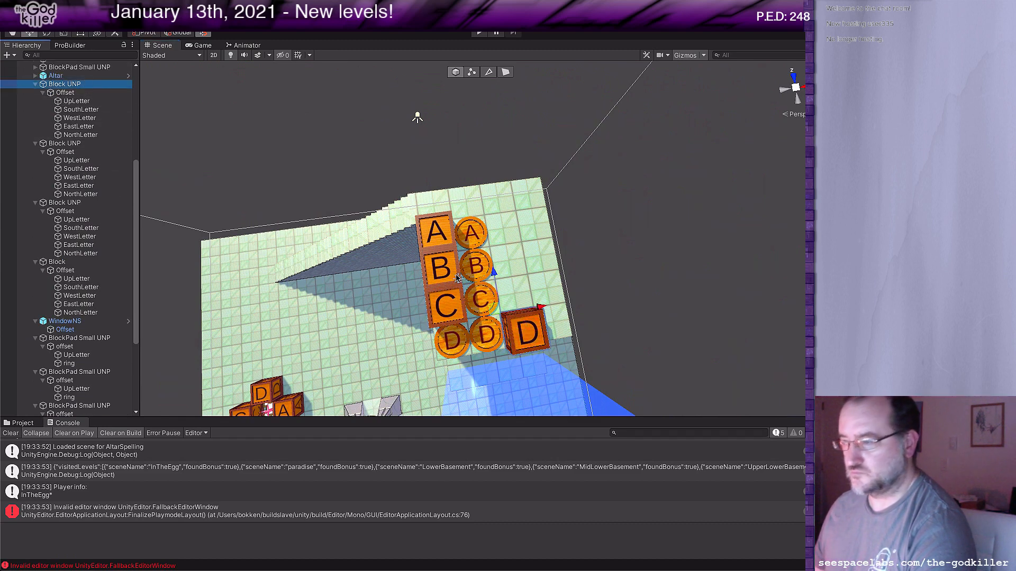
left_click_drag(545, 311, 498, 316)
Duplicate the D and C blocks and place the copies on the D and C pads of the second column.
key("ctrl+d")
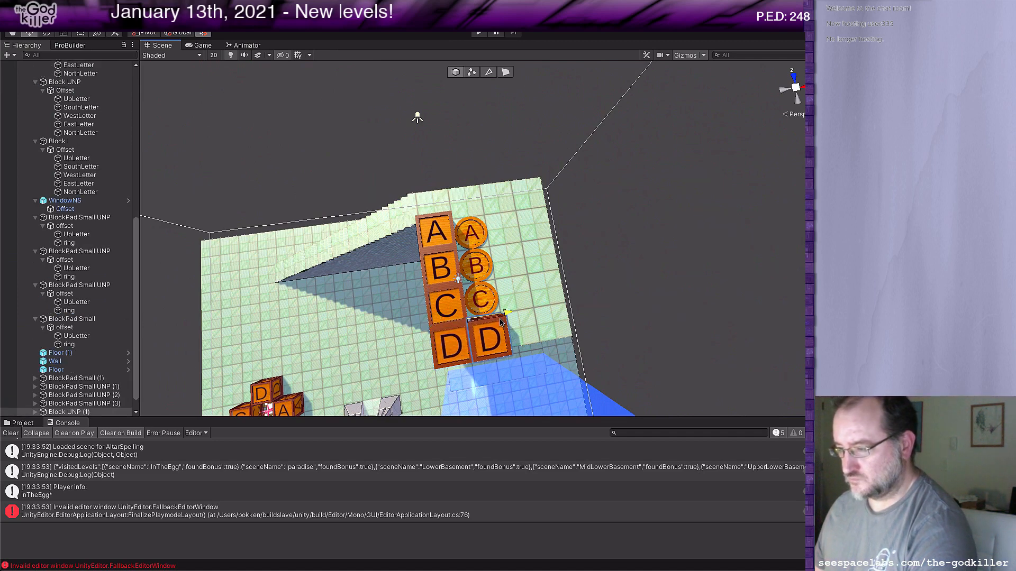
left_click(434, 297)
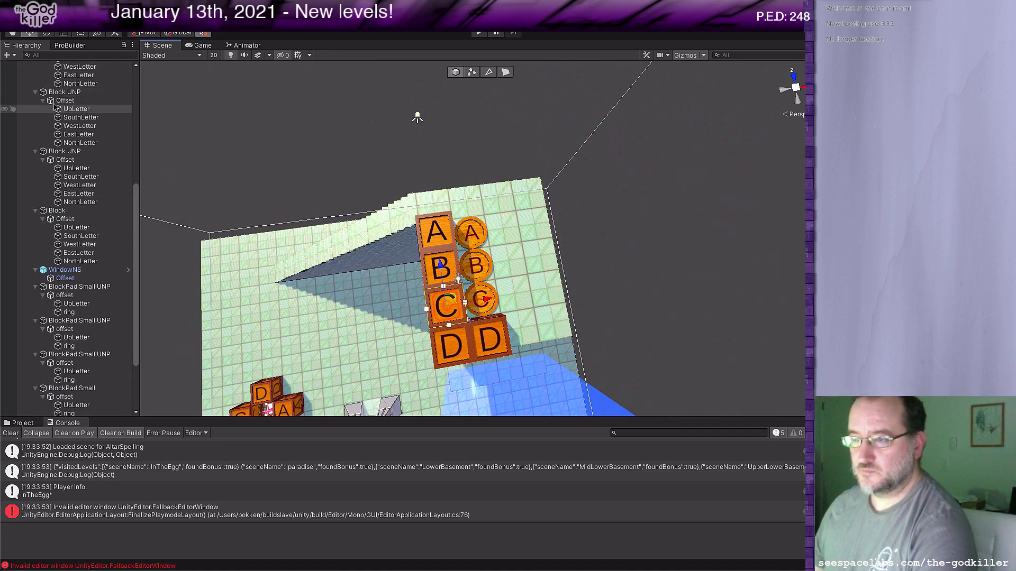
scroll(53, 158, "up", 3)
key("ctrl+d")
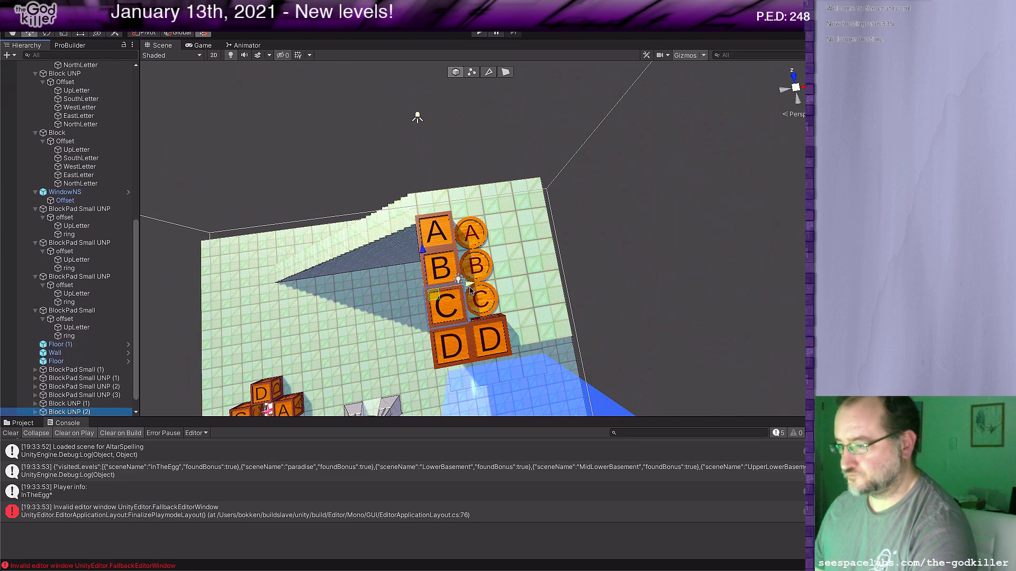
left_click_drag(454, 293, 491, 286)
Duplicate the B and A blocks and place the copies on the B and A pads of the second column.
left_click(439, 267)
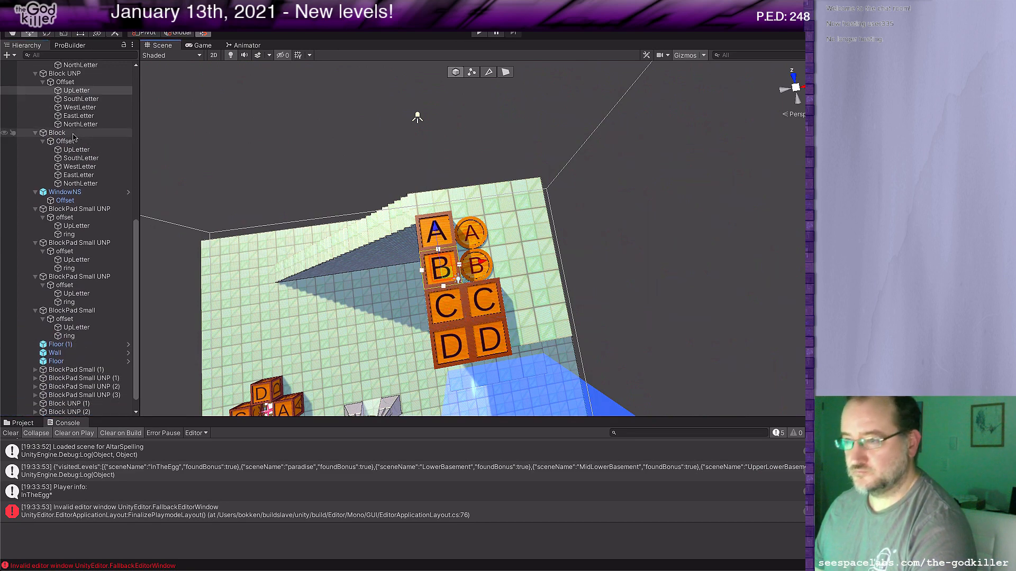
left_click(73, 74)
key("ctrl+d")
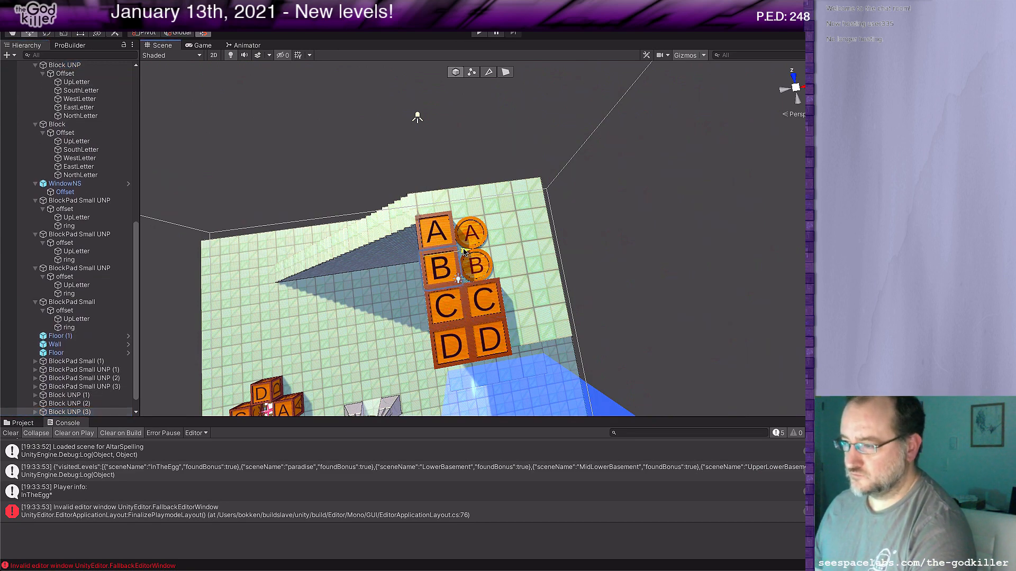
left_click_drag(445, 254, 483, 249)
left_click(430, 237)
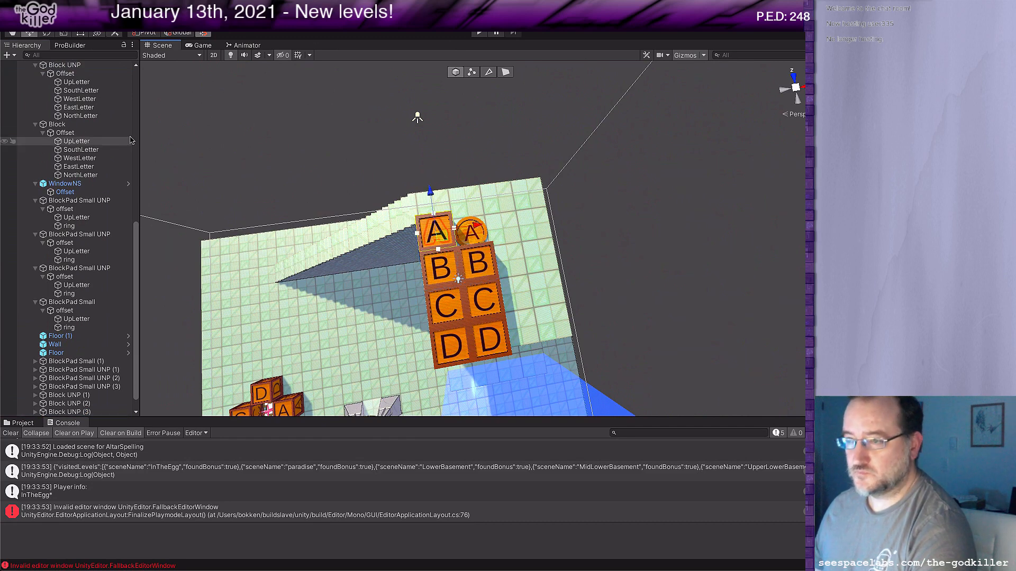
left_click(123, 125)
key("ctrl+d")
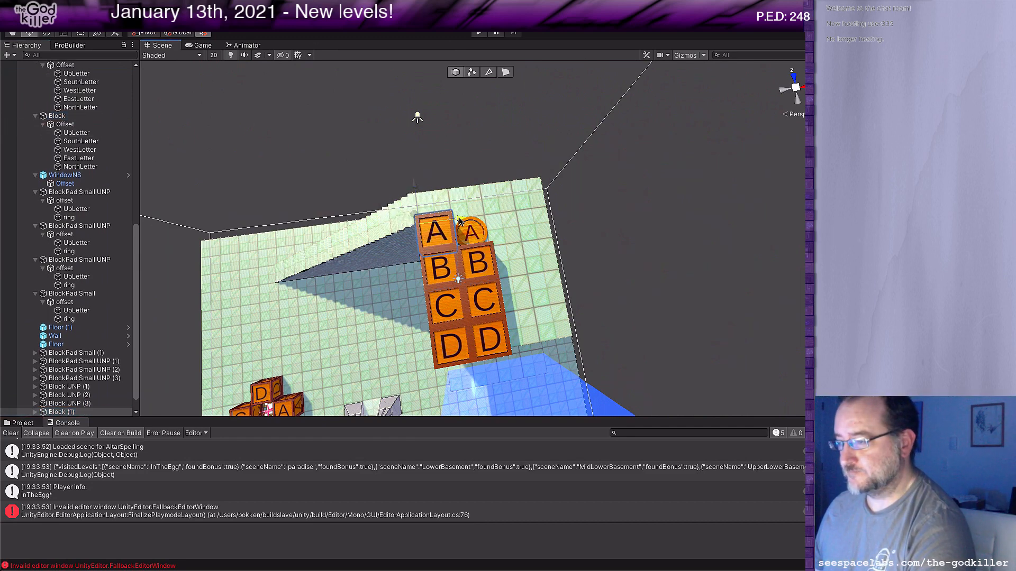
left_click_drag(475, 220, 493, 216)
Examine the two columns of A to D blocks and the surrounding platform, stairs and altar area.
middle_click_drag(531, 251, 534, 213)
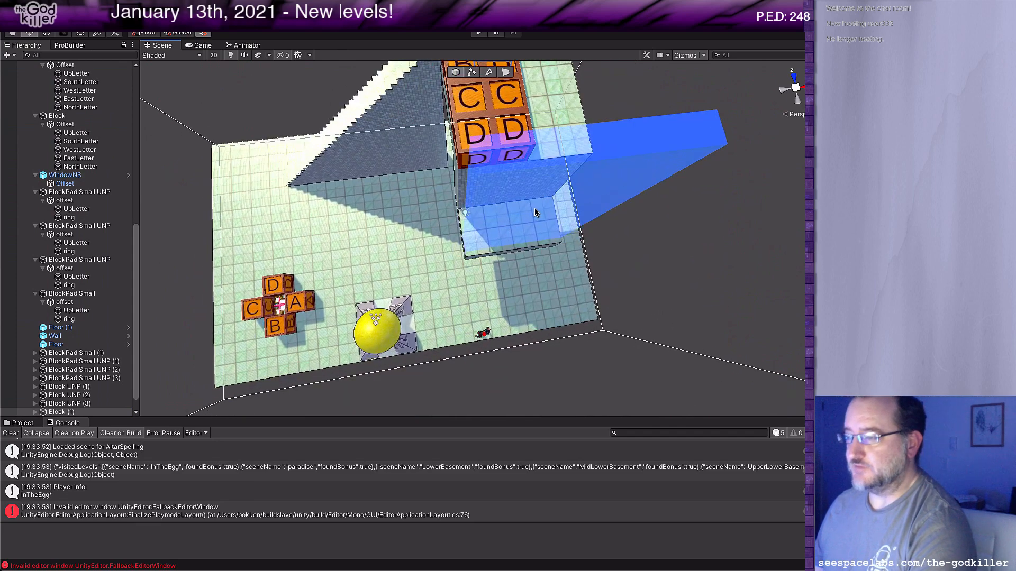
middle_click_drag(456, 221, 491, 230)
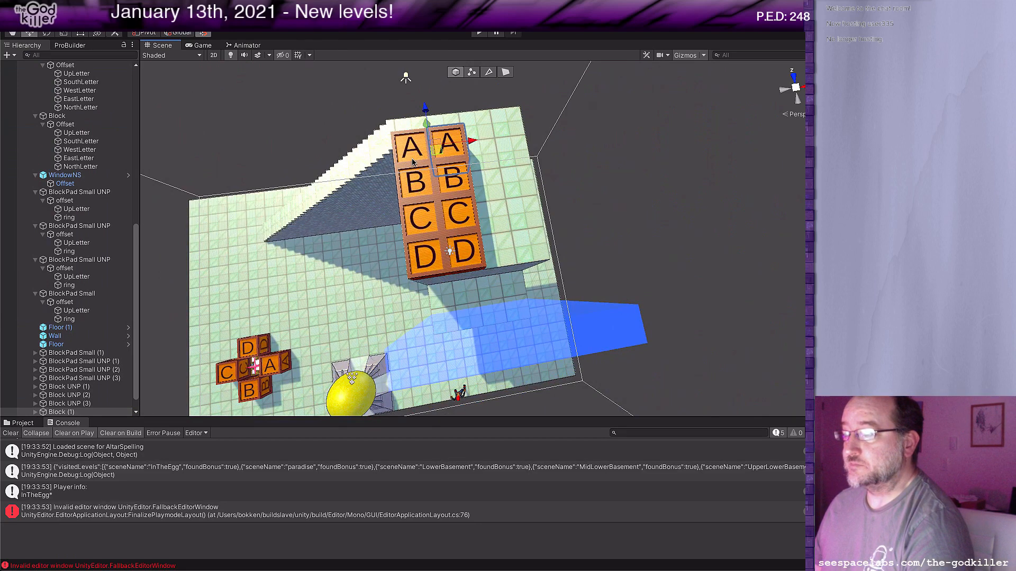
middle_click_drag(477, 150, 475, 199)
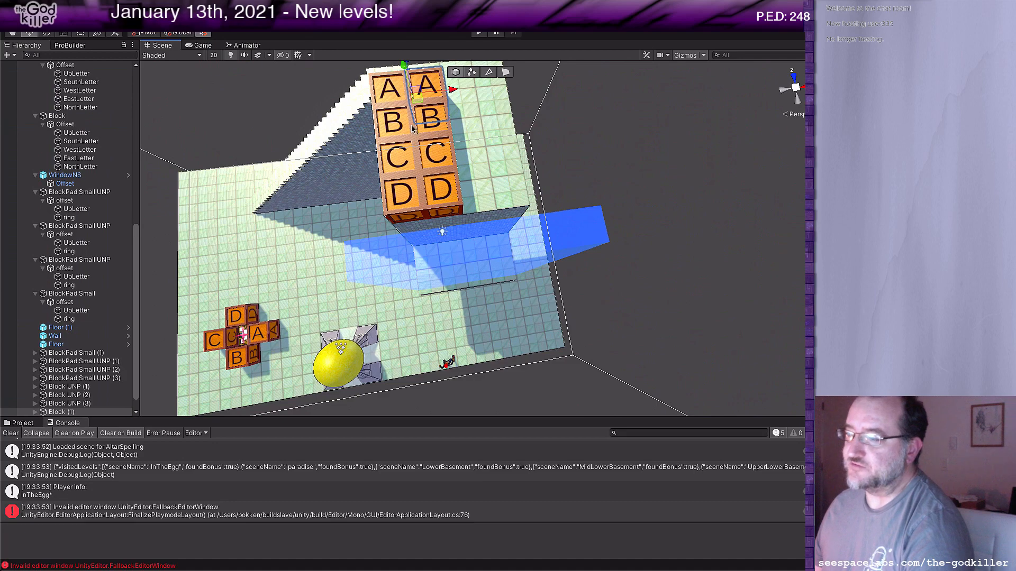
middle_click_drag(475, 138, 398, 96)
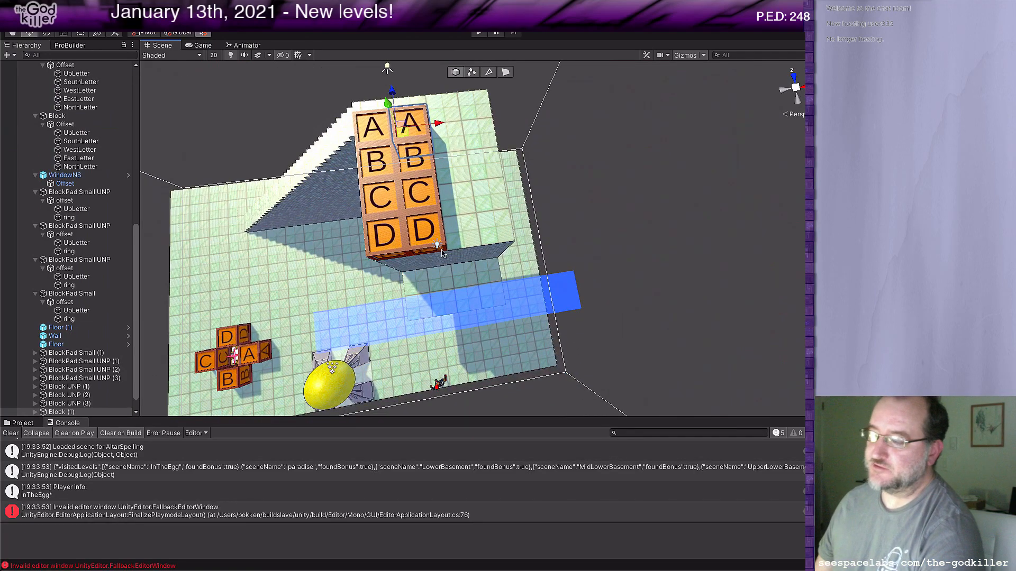
middle_click_drag(398, 96, 427, 158)
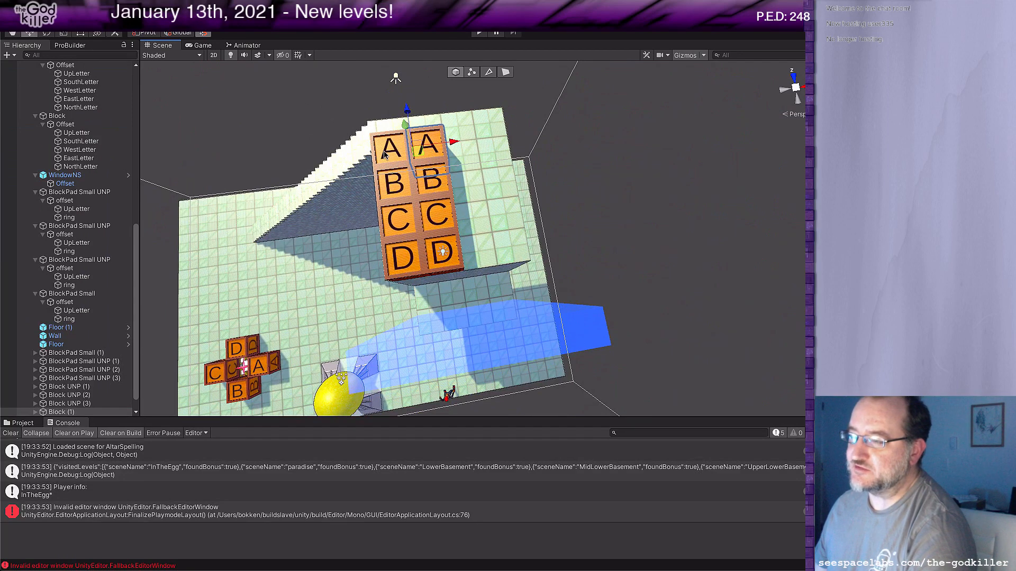
middle_click_drag(385, 154, 519, 195)
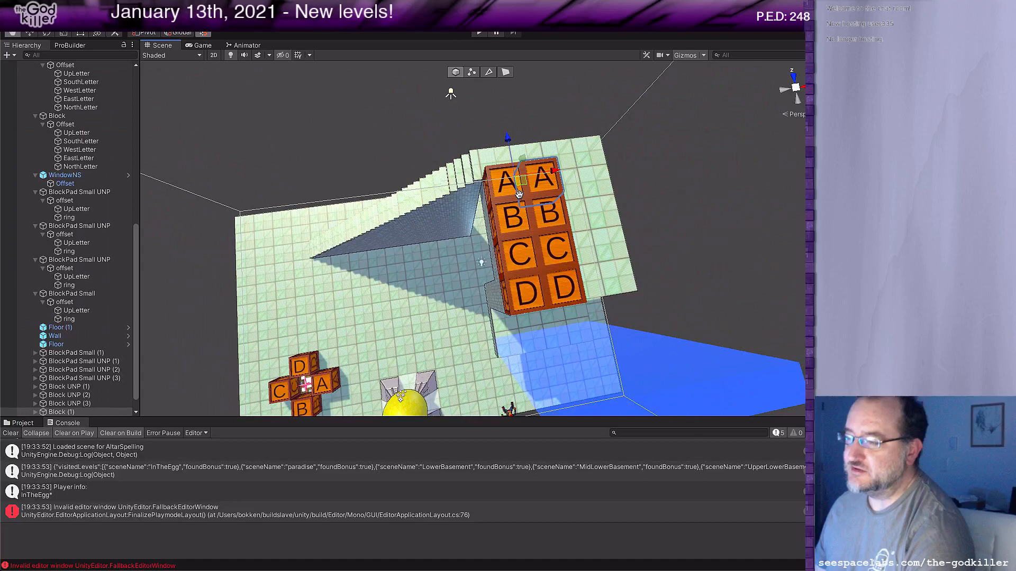
middle_click_drag(429, 264, 427, 248)
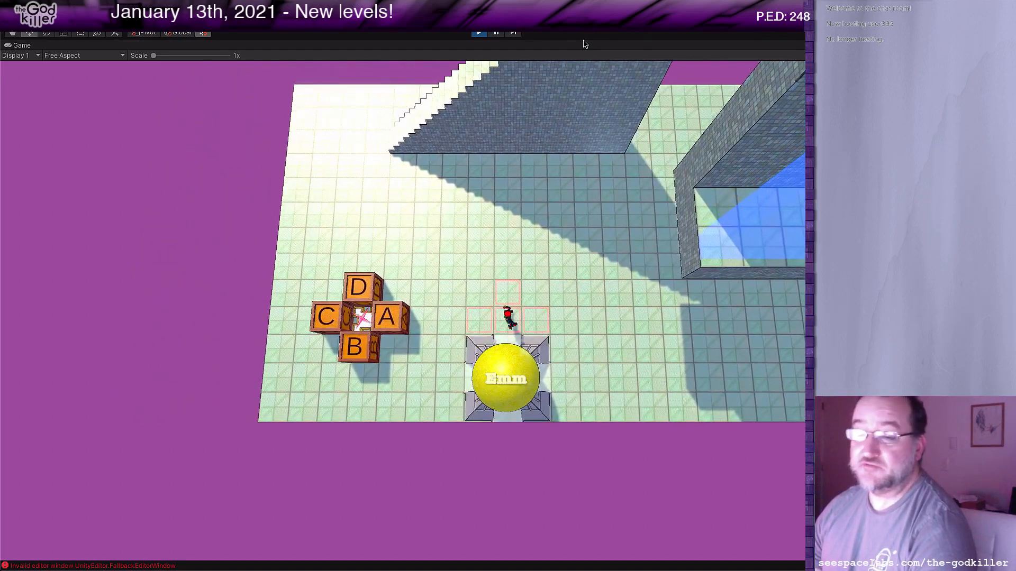
Play-test the level by walking the character to the altar and against the A block beside it.
key("a")
key("w")
key("s")
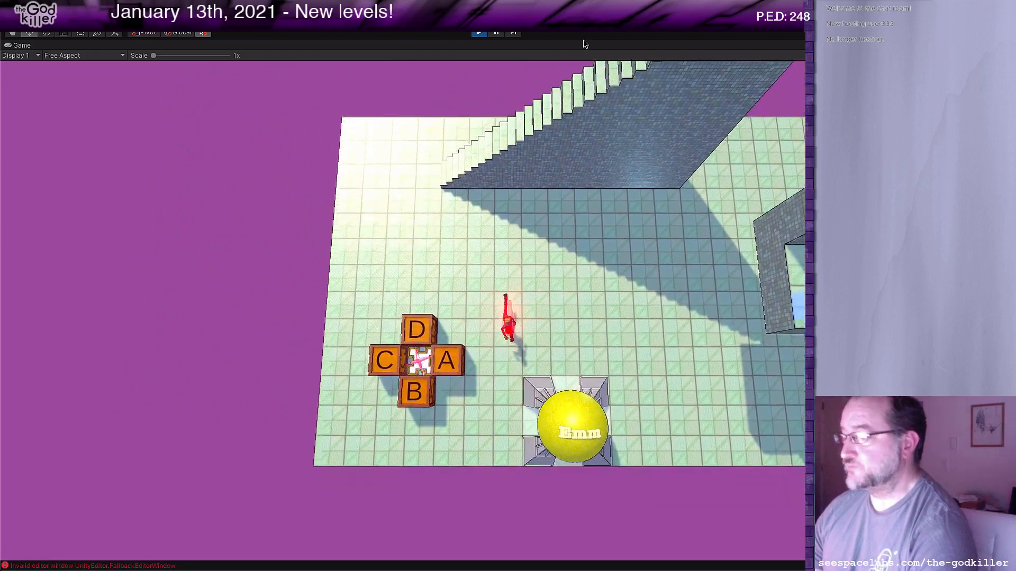
key("a")
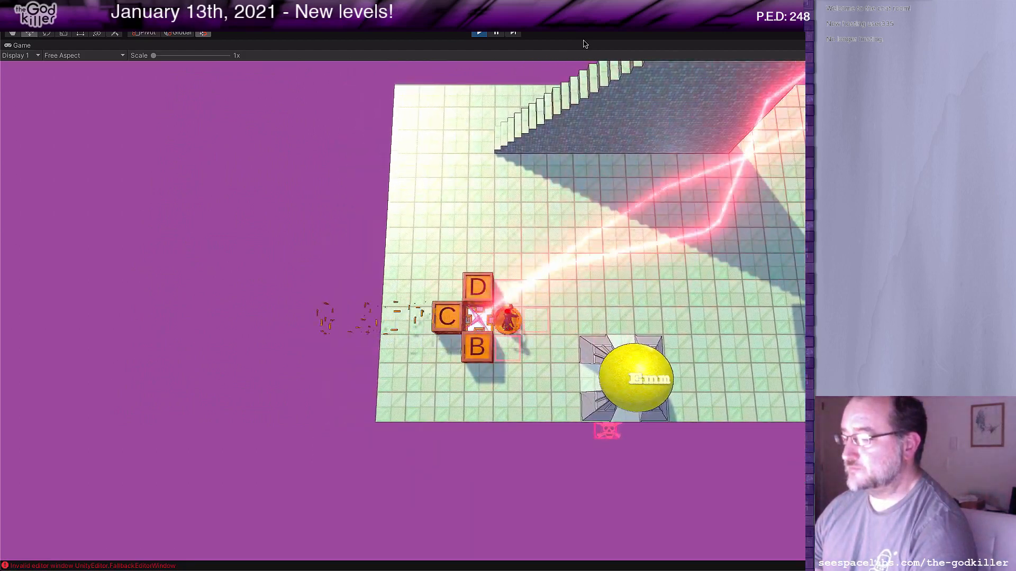
key("d")
key("w")
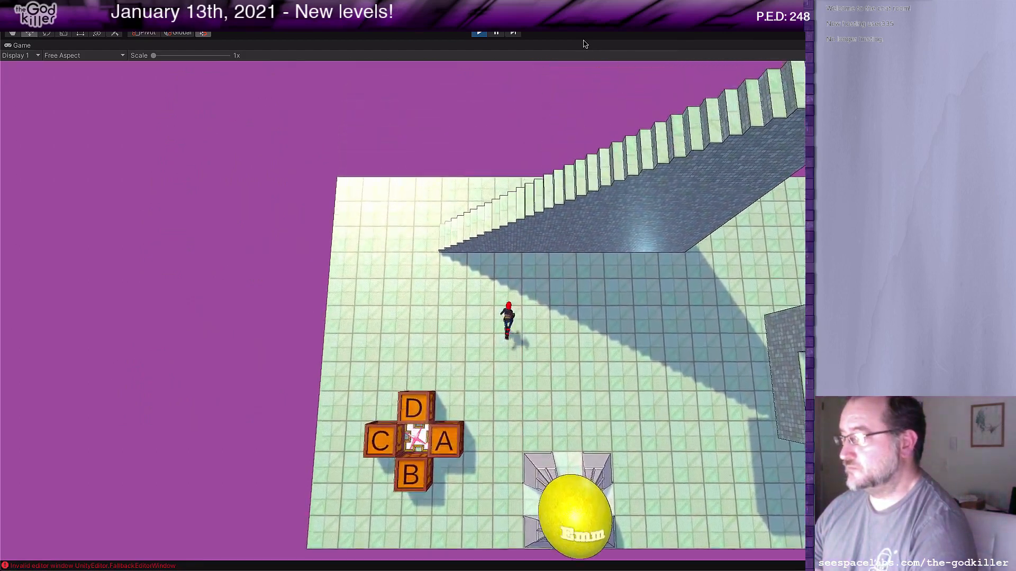
Walk the character up the staircase and push the first column of letter blocks toward the platform's far edge.
key("a")
key("w")
key("d")
key("d")
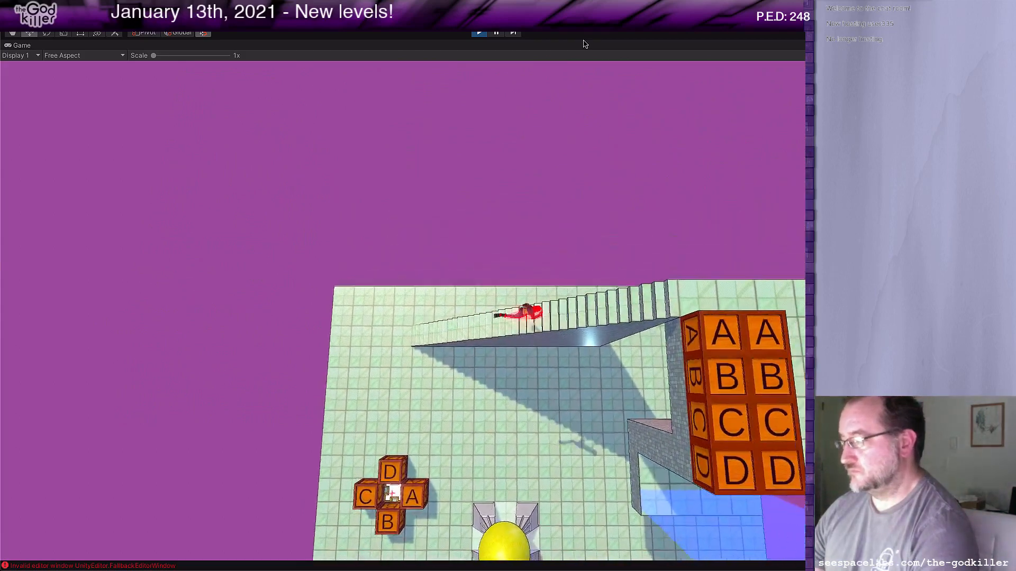
key("s")
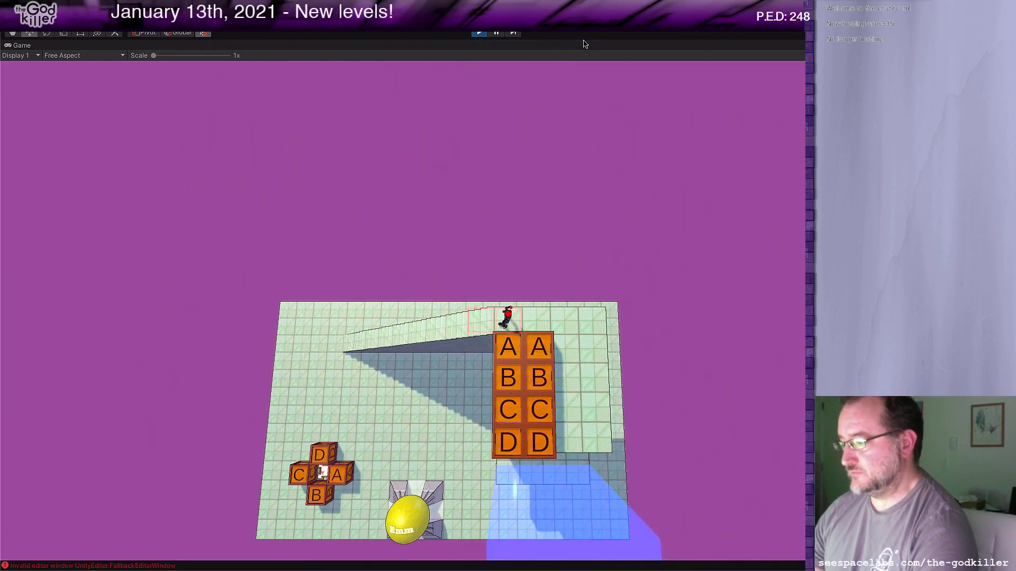
key("s")
key("w")
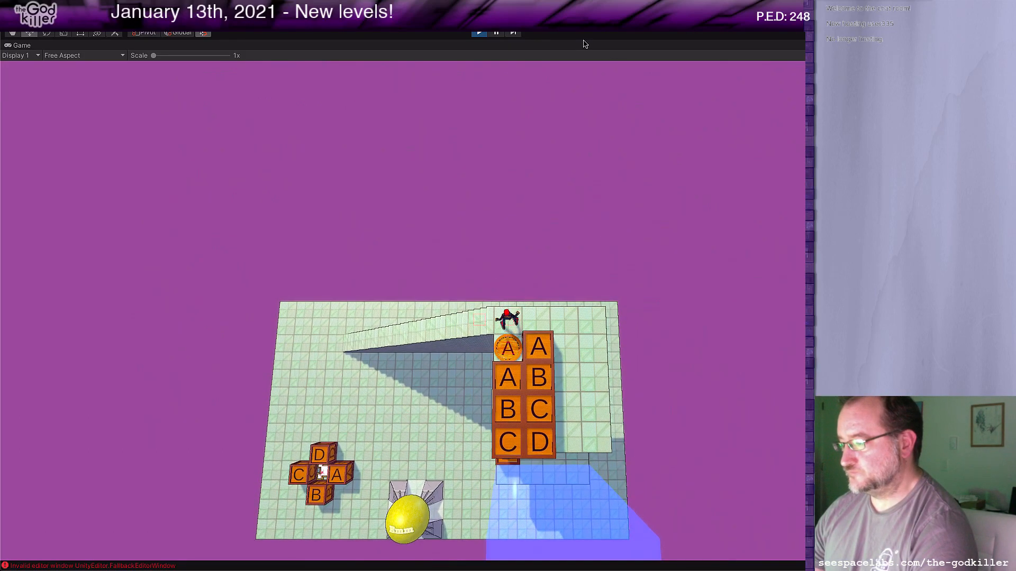
Push the D block of the first column off the platform, explore the lower floor with the character, and stop the play-test.
key("s")
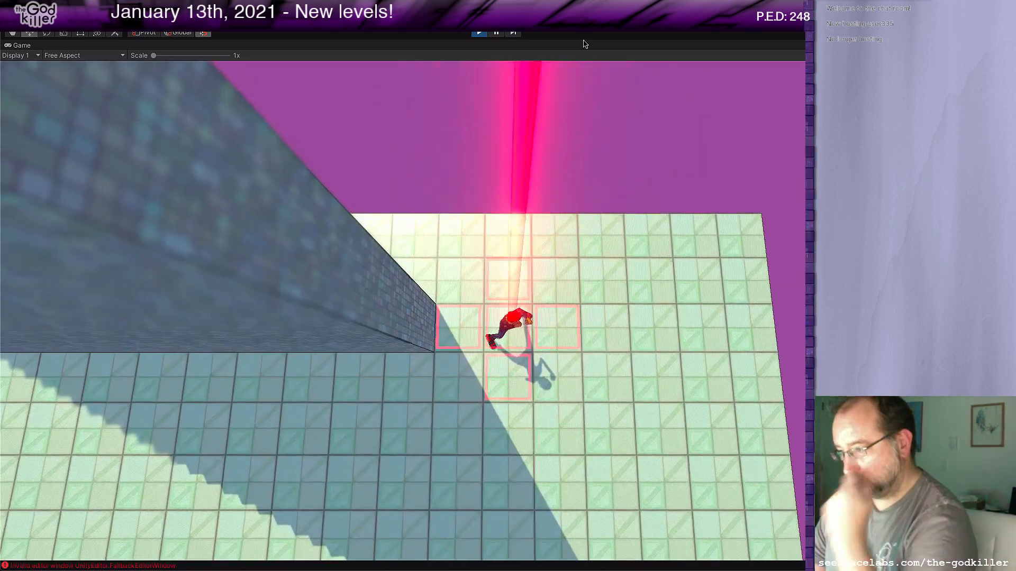
key("s")
key("a")
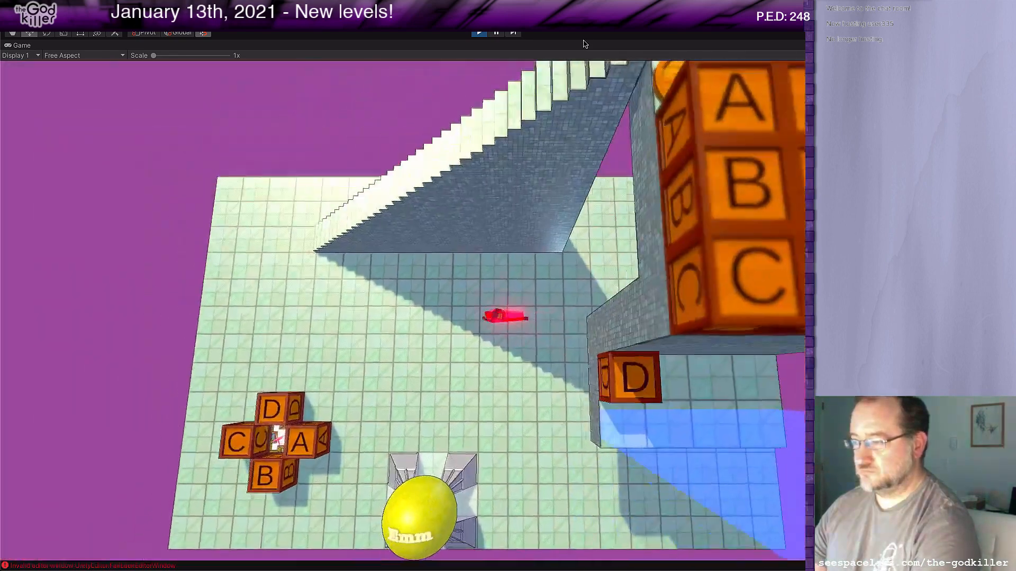
key("w")
key("d")
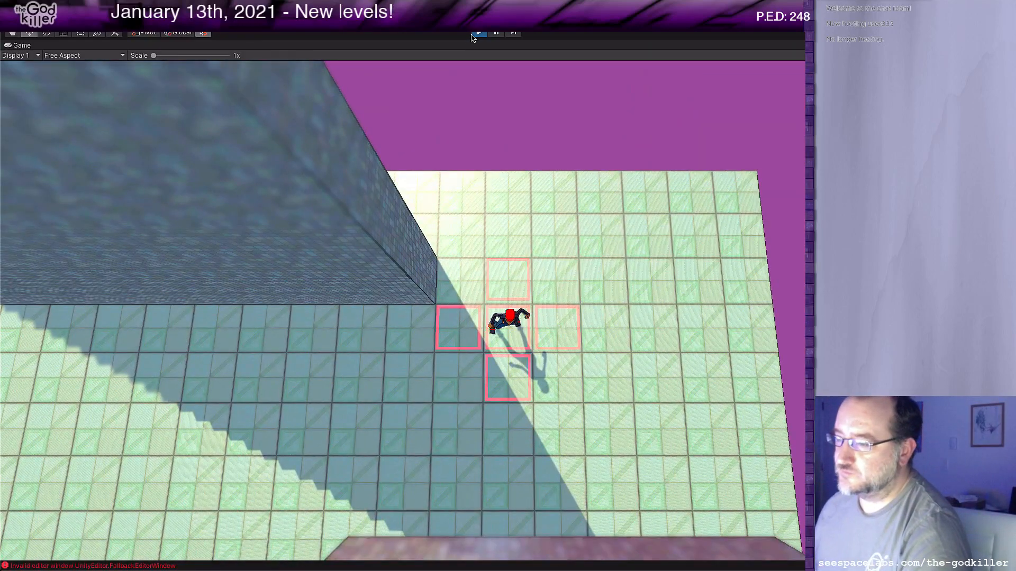
key("ctrl+p")
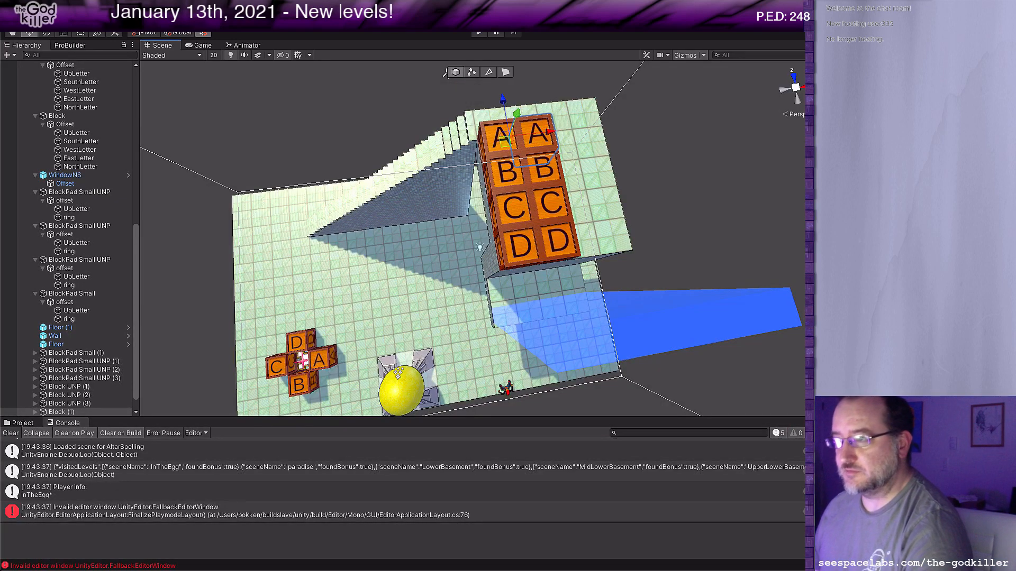
Restart the play-test and walk the character across the floor and up the staircase to the columns of letter blocks.
left_click(267, 26)
left_click(275, 69)
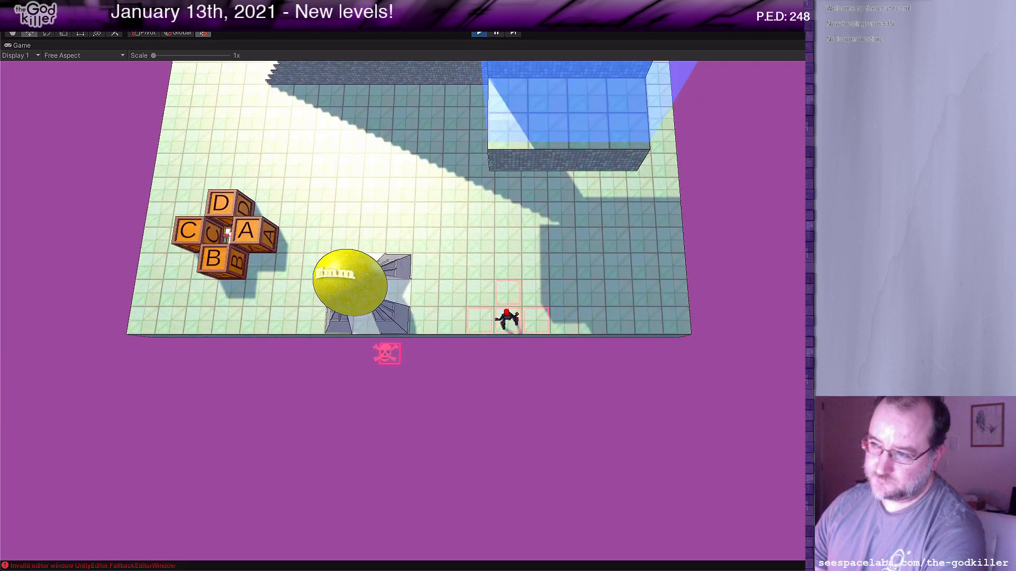
key("w")
key("a")
key("w")
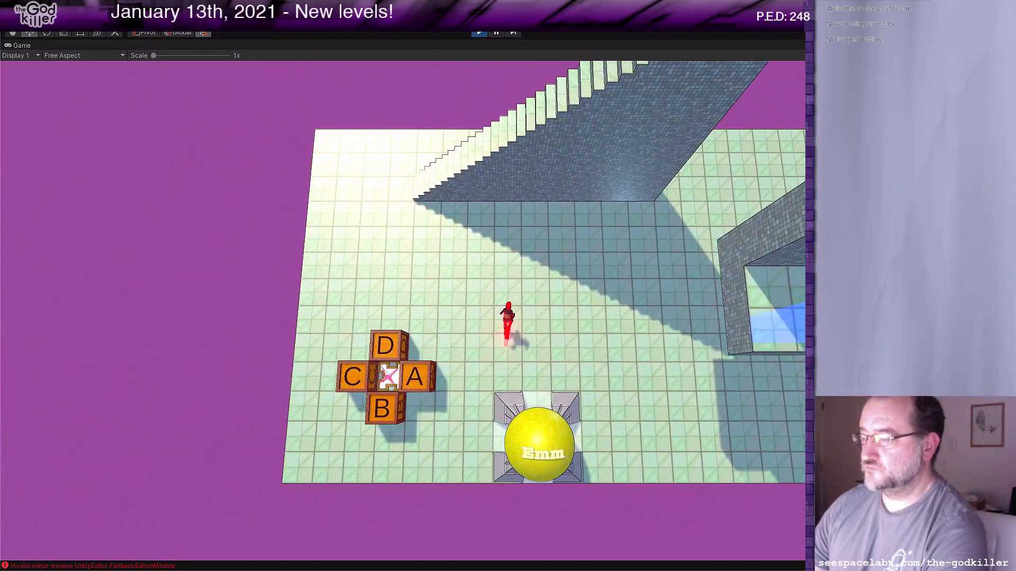
key("a")
key("d")
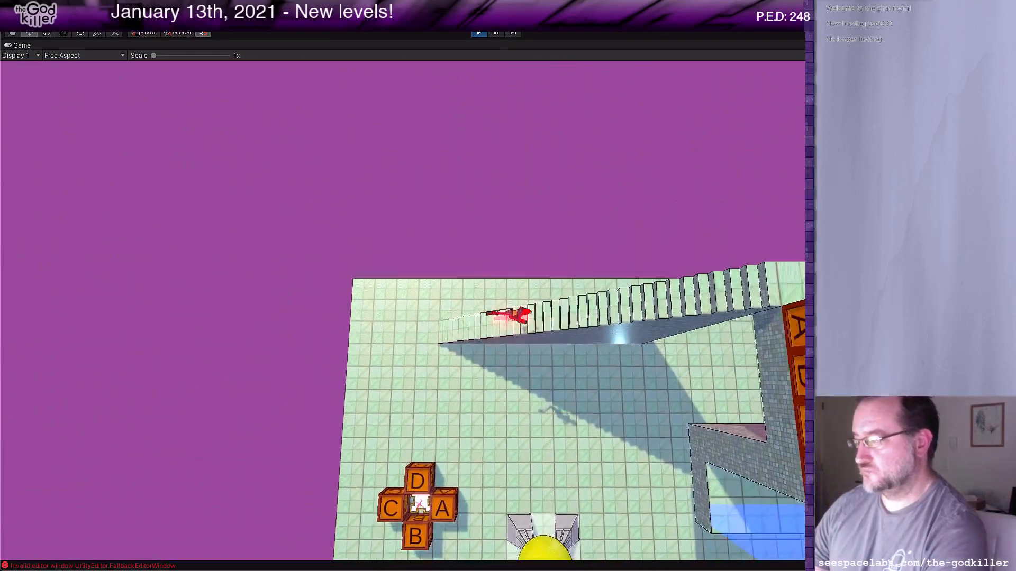
key("s")
key("w")
key("d")
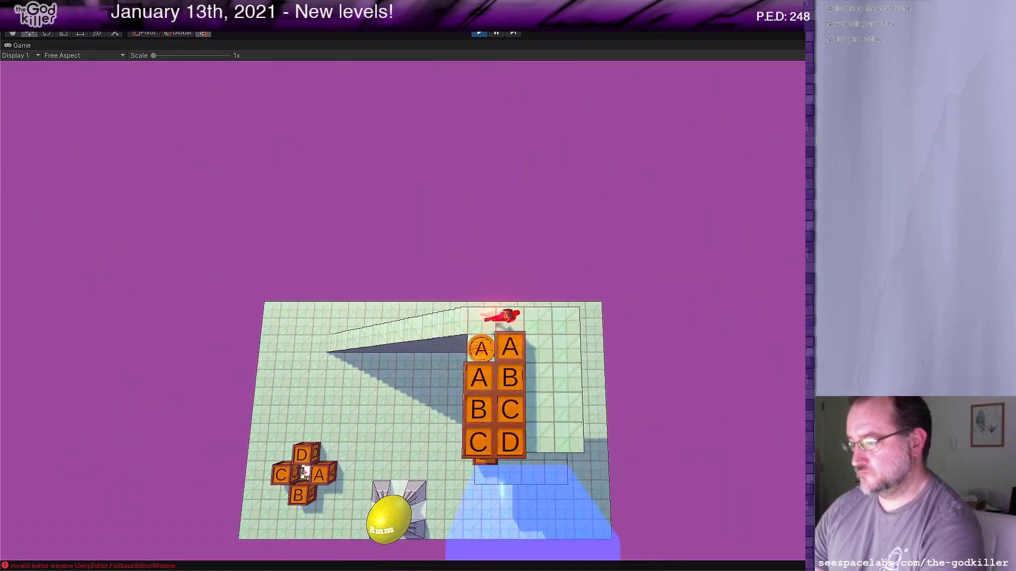
Push the second column of letter blocks off the platform's edge, followed by the first column, until all pads are cleared.
key("s")
key("s")
key("s")
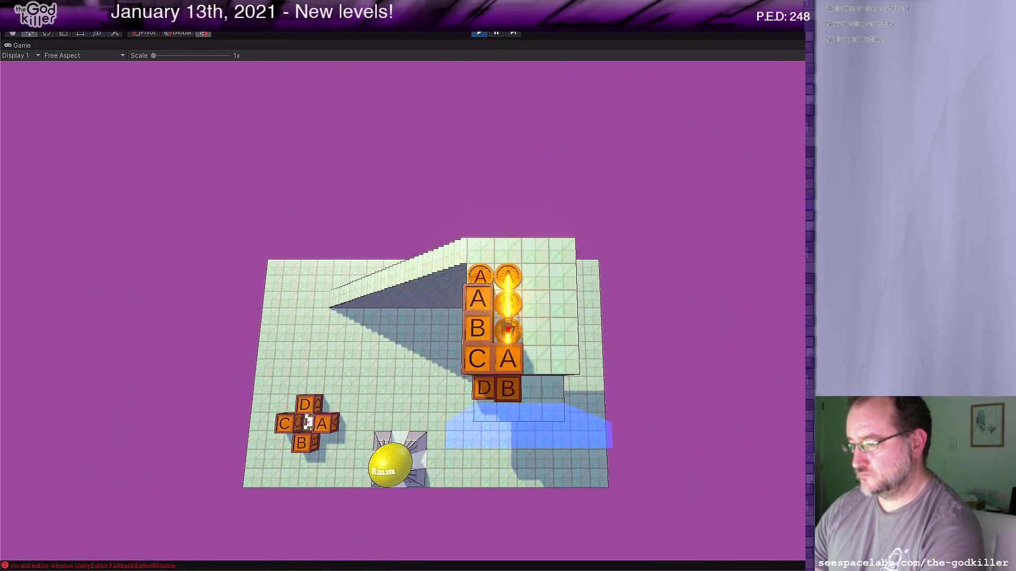
key("w")
key("w")
key("a")
key("s")
key("s")
key("s")
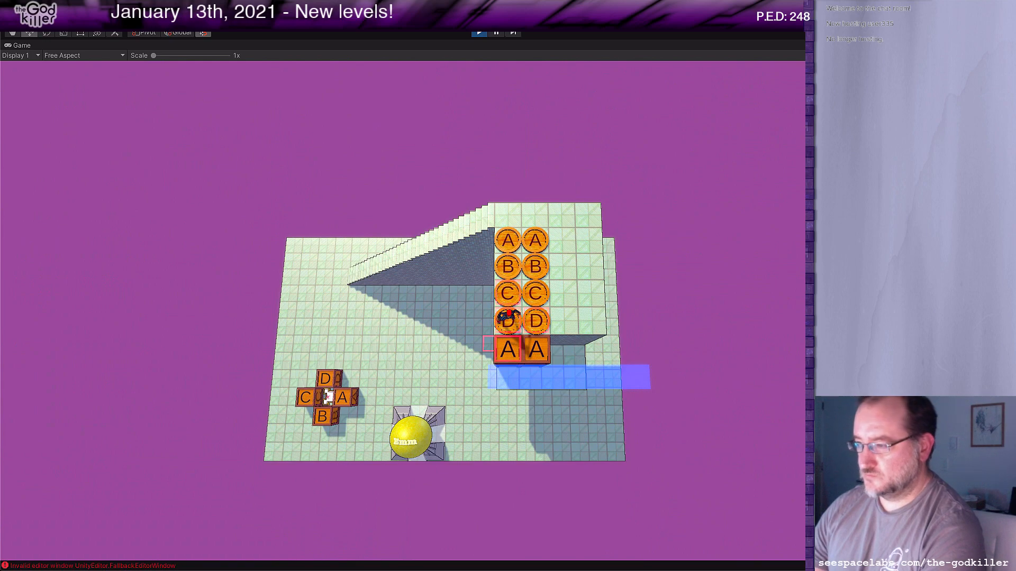
Walk the character down from the platform to the altar and activate the A block beside it.
key("a")
key("a")
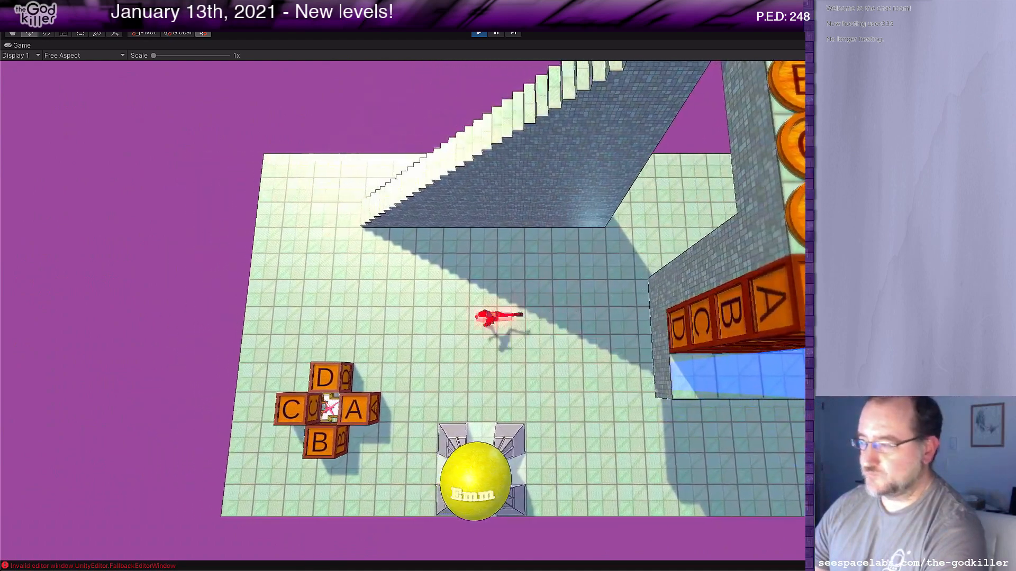
key("s")
key("a")
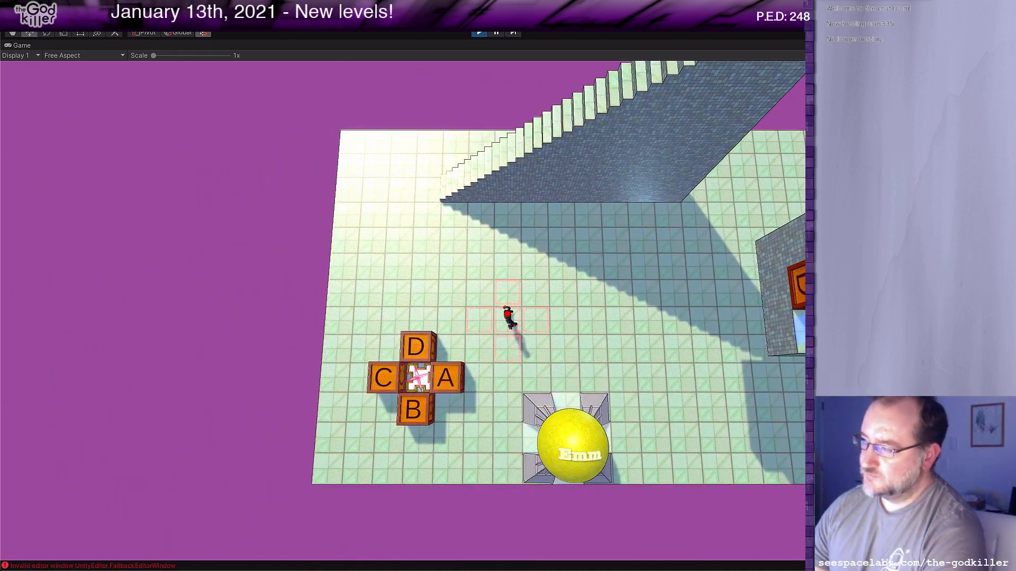
key("s")
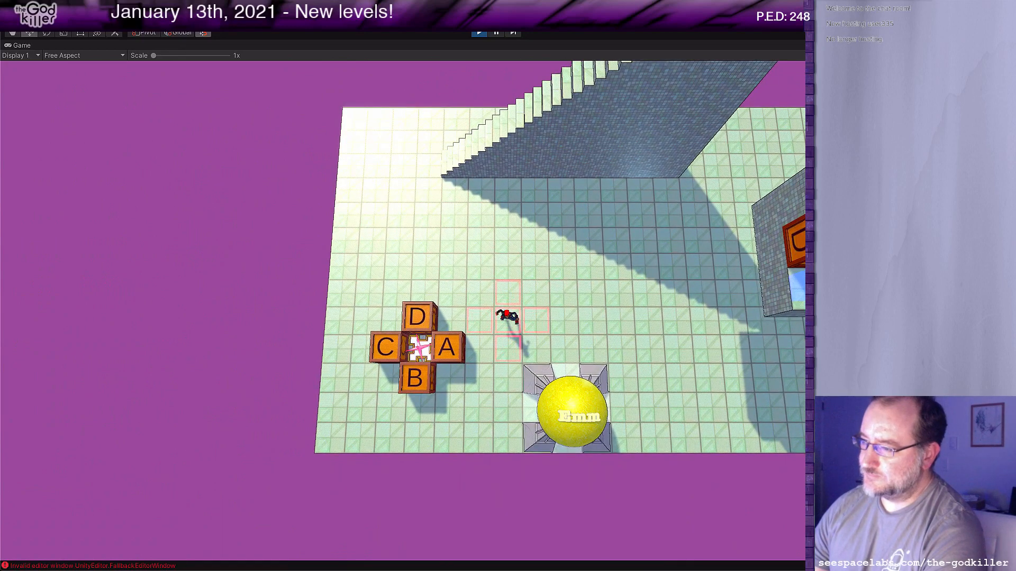
key("s")
key("a")
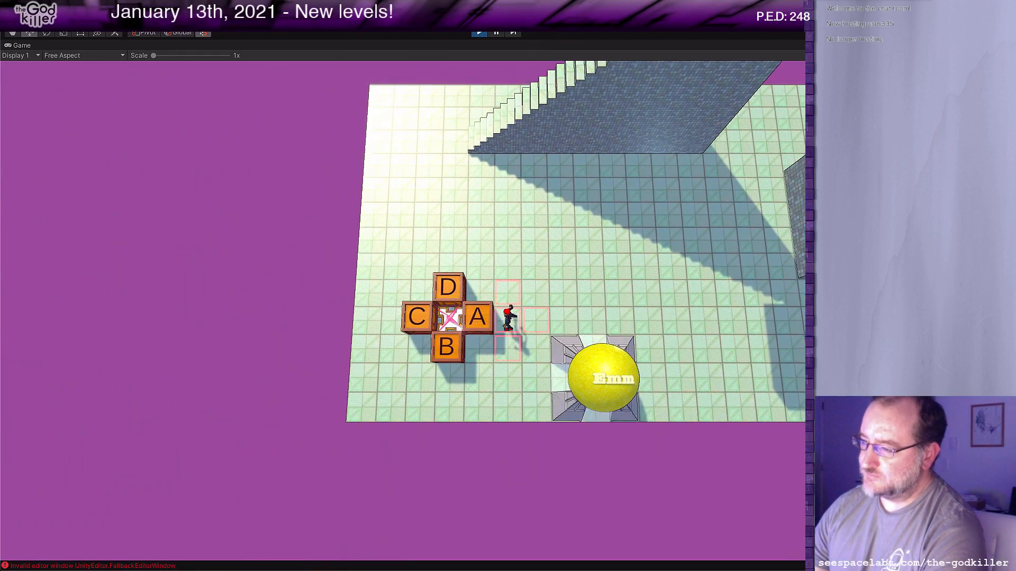
key("space")
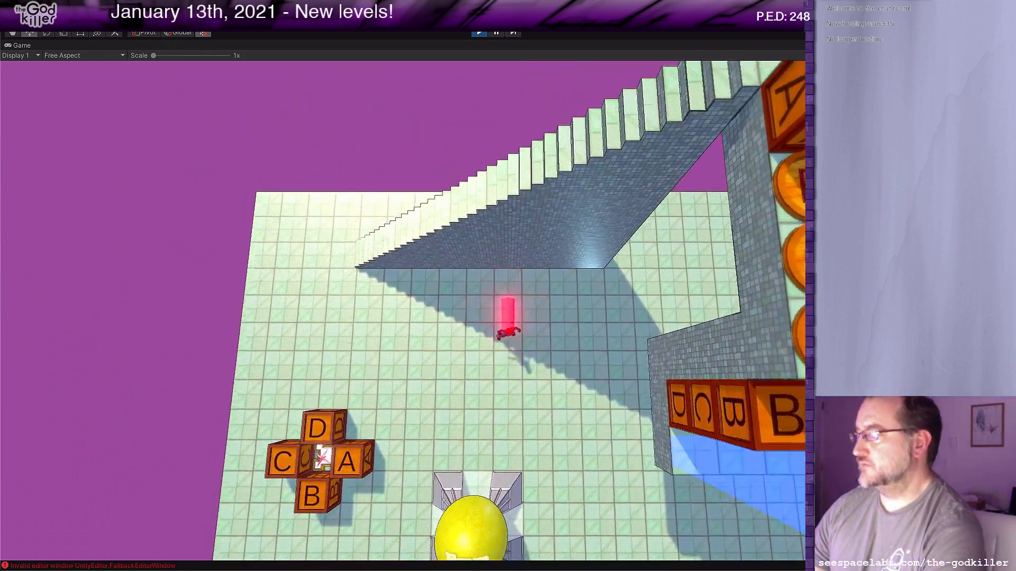
Walk the character around the altar to test the B, C and D blocks from their outer sides.
key("a")
key("s")
key("a")
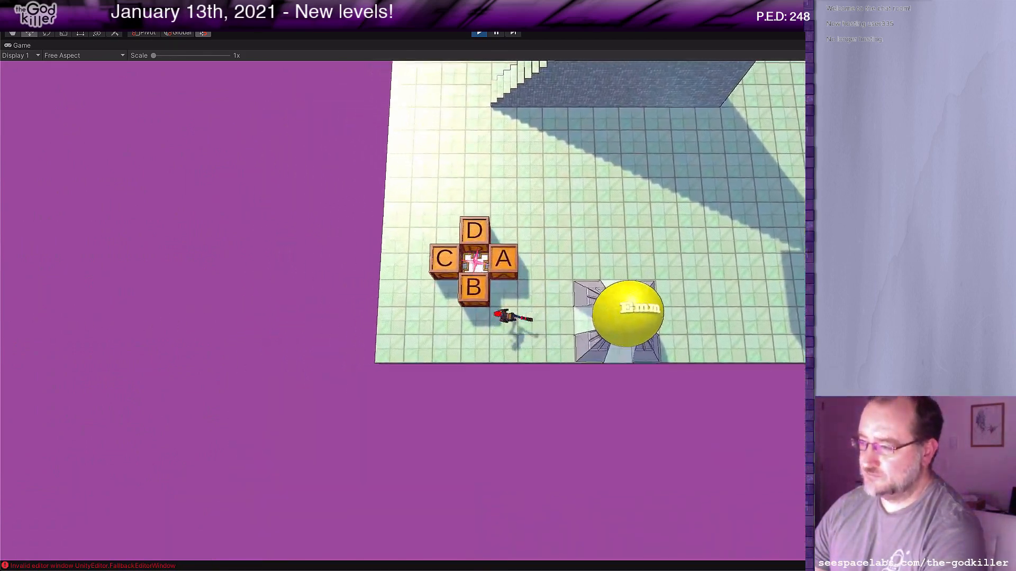
key("w")
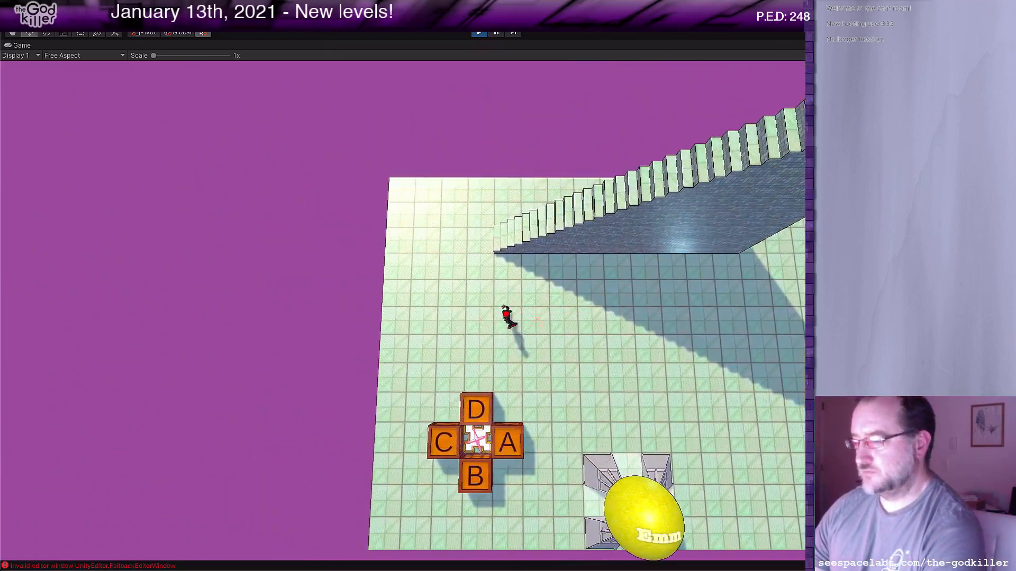
key("s")
key("d")
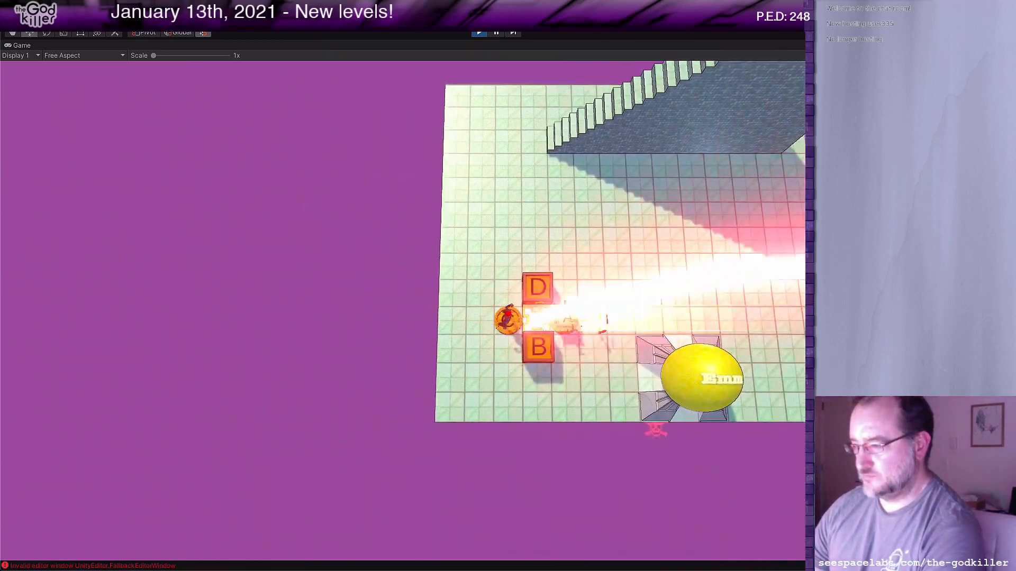
key("w")
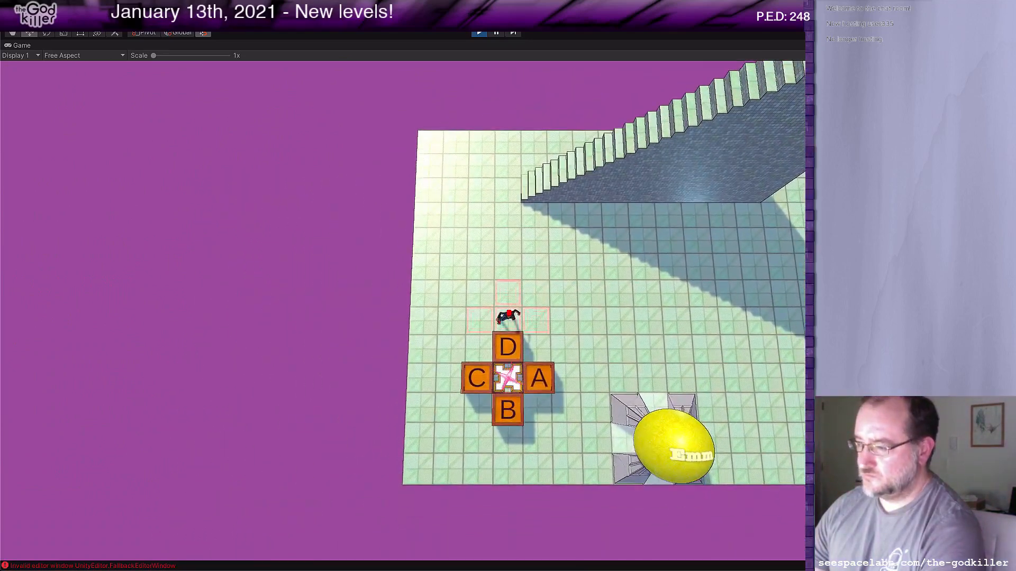
Walk the character from the altar past the platform to the foot of the staircase and end the play-test.
key("w")
key("d")
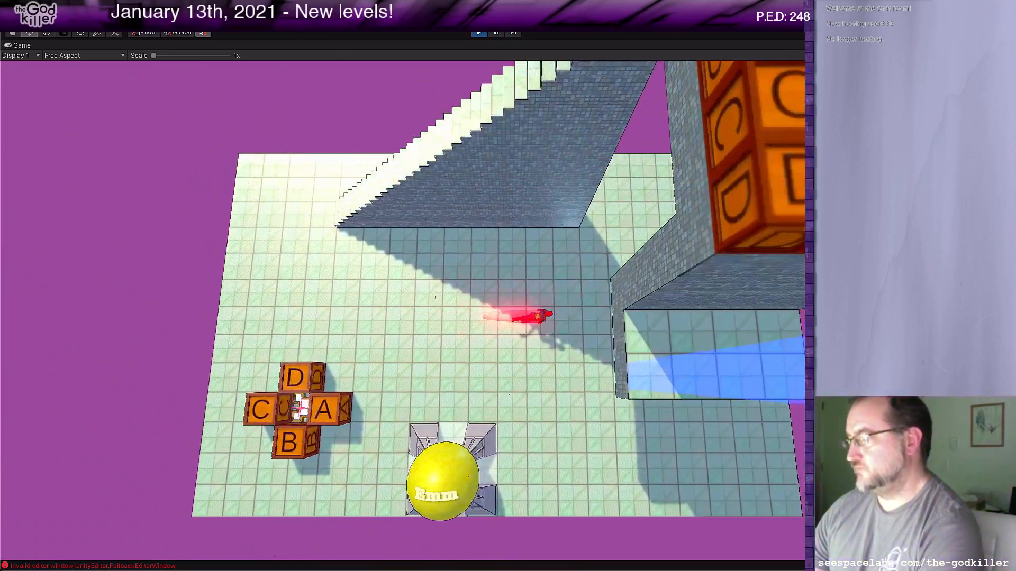
key("w")
key("d")
key("a")
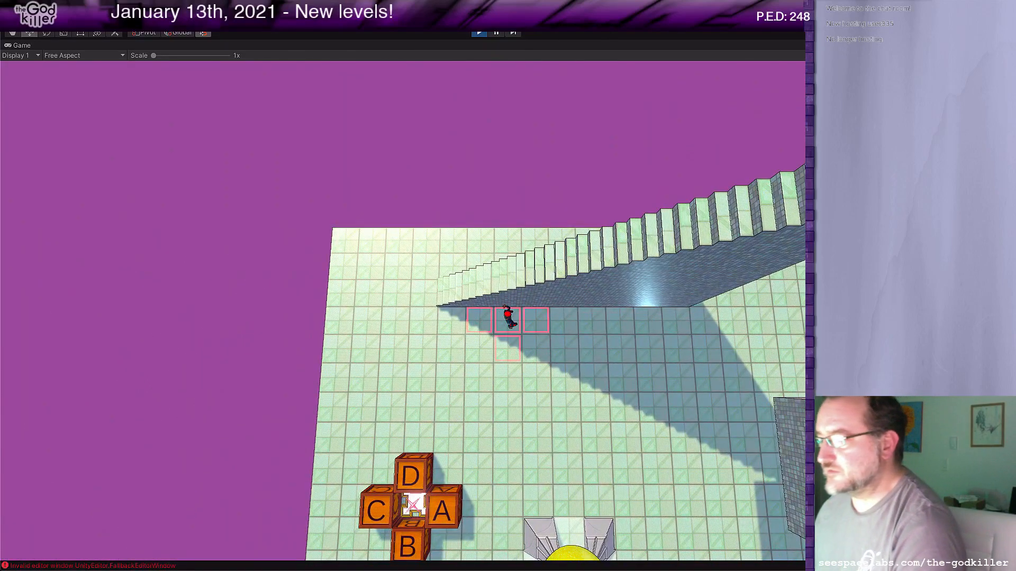
left_click(481, 36)
Switch to Rider and, in BotheringMe.txt, replace the two notes on unique letters and word count with "Each chute has 4 letters, unique in the chute.".
key("super+Tab")
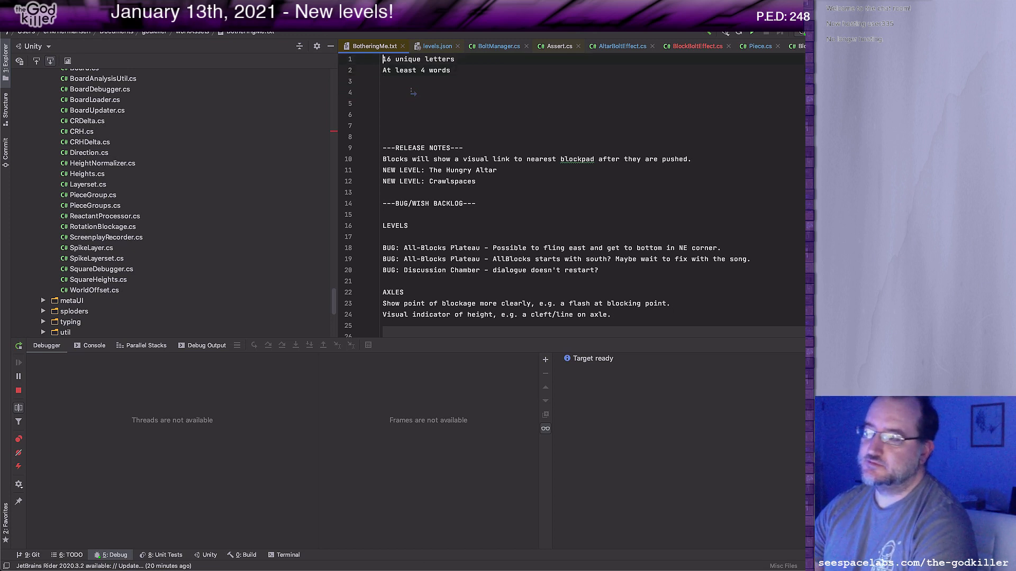
key("Return")
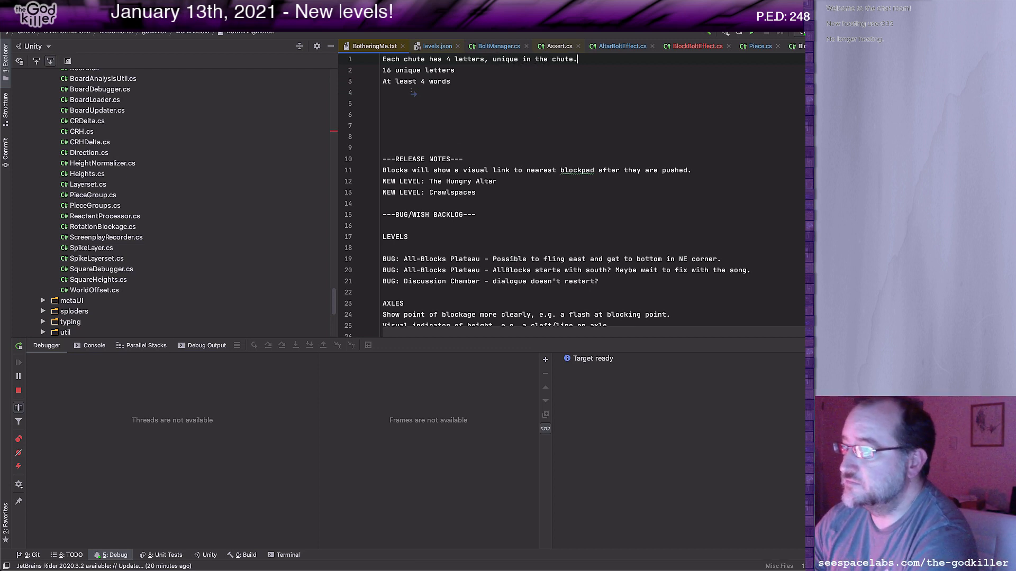
key("Return")
key("shift+Down")
key("shift+Down")
key("shift+Down")
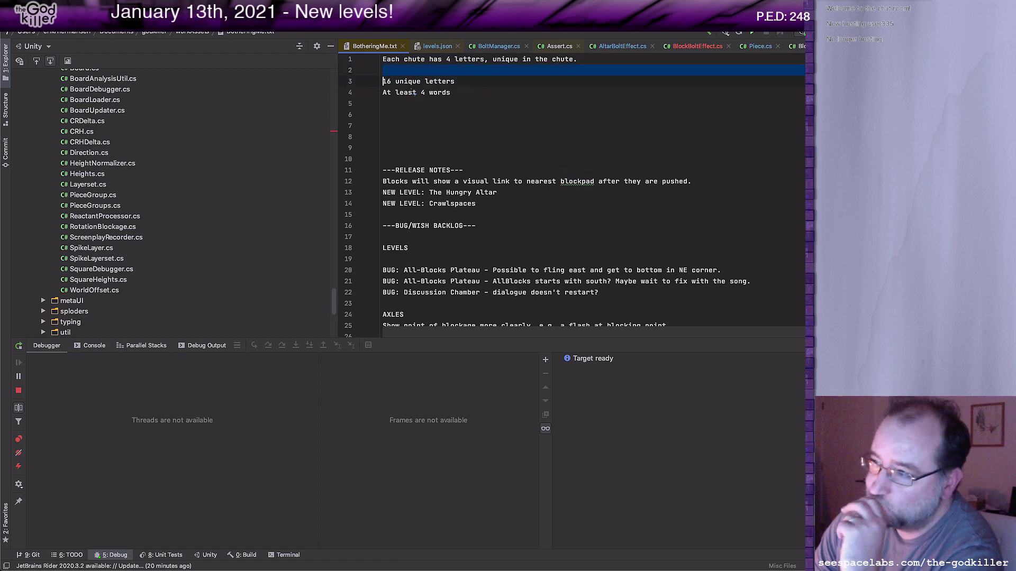
key("BackSpace")
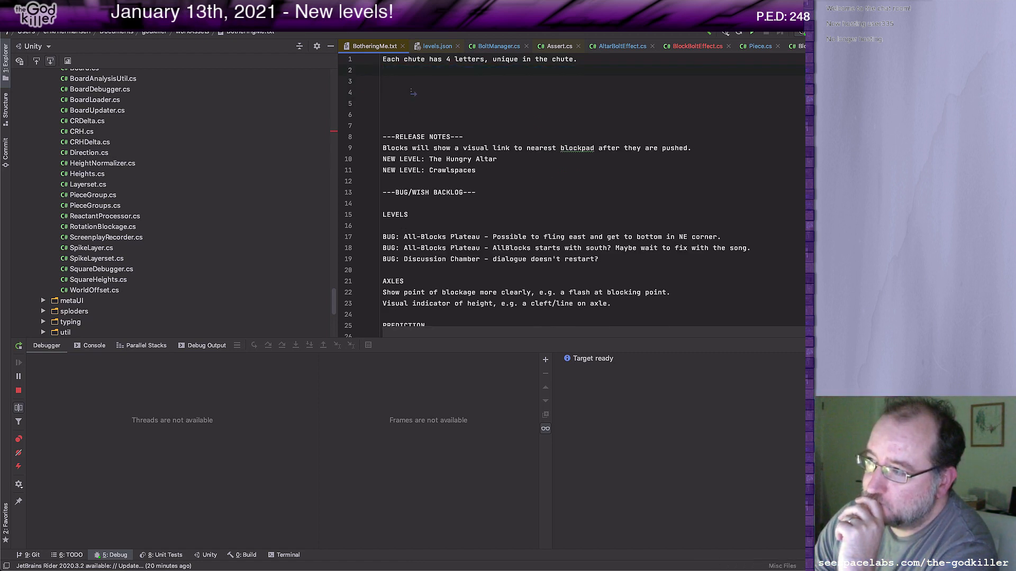
Insert blank lines below the chute note and three above it to make room for a word list.
key("Return")
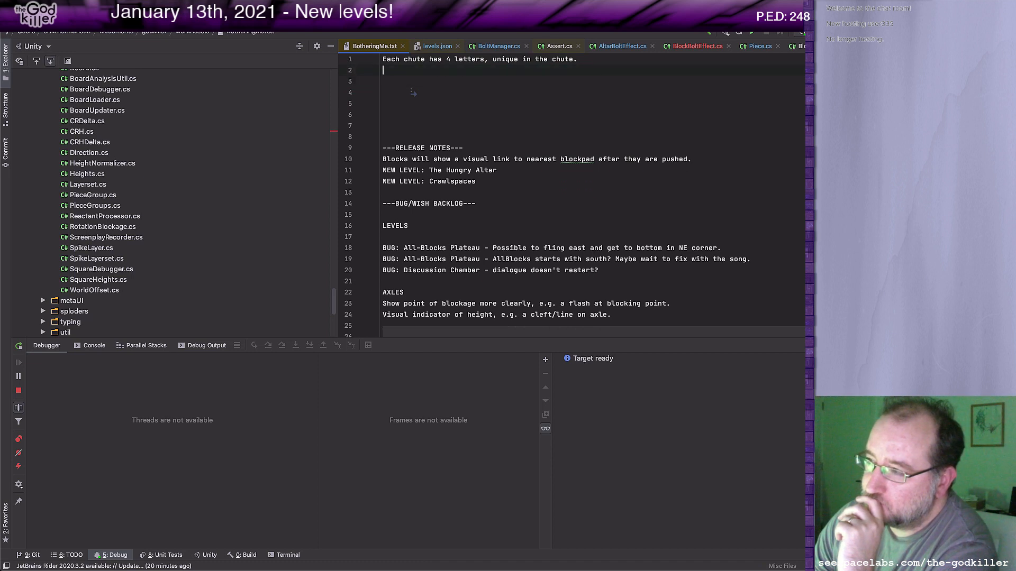
key("Return")
key("Return")
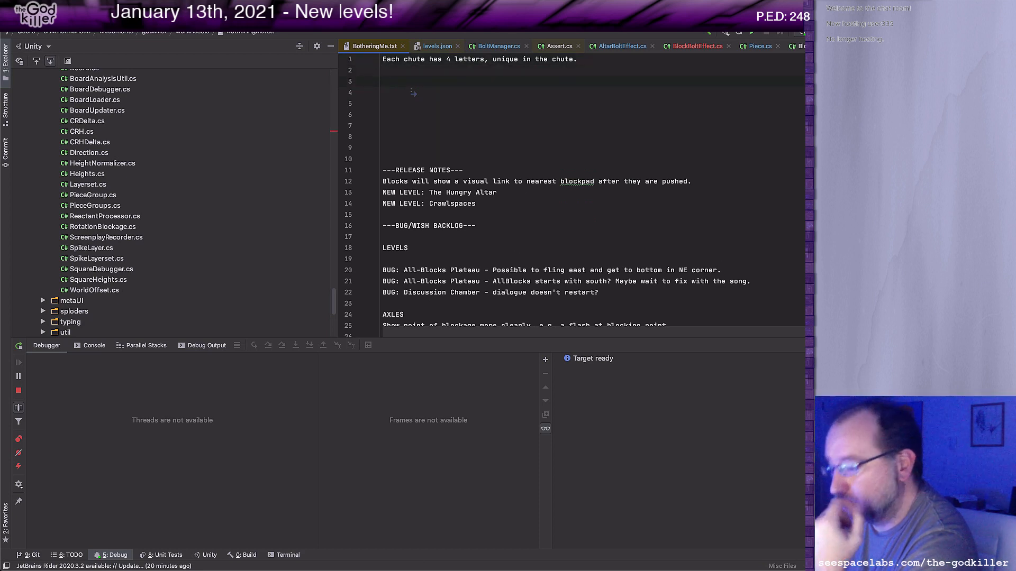
key("Up")
key("Up")
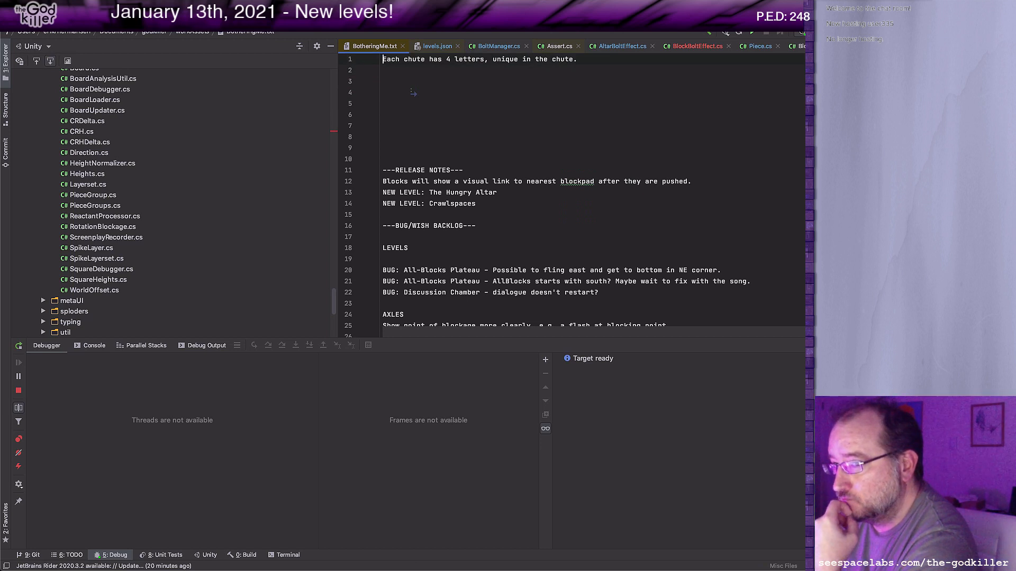
key("Return")
key("Return")
key("Return")
key("Up")
key("Up")
key("Up")
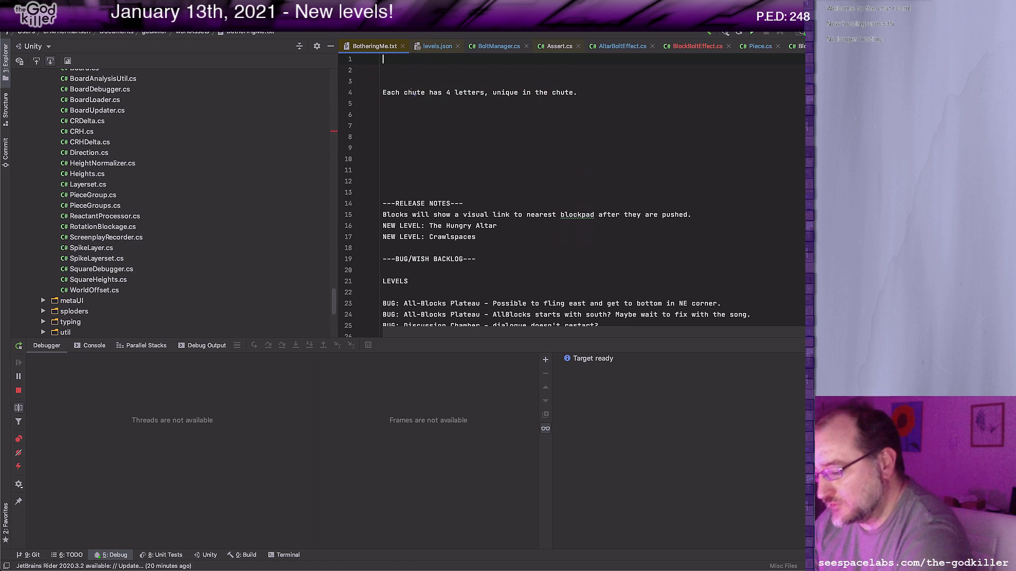
List the words WE, WANT, MORE and LOVE on separate lines above the chute note, and place the cursor below the note.
type("WE")
key("Return")
type("W")
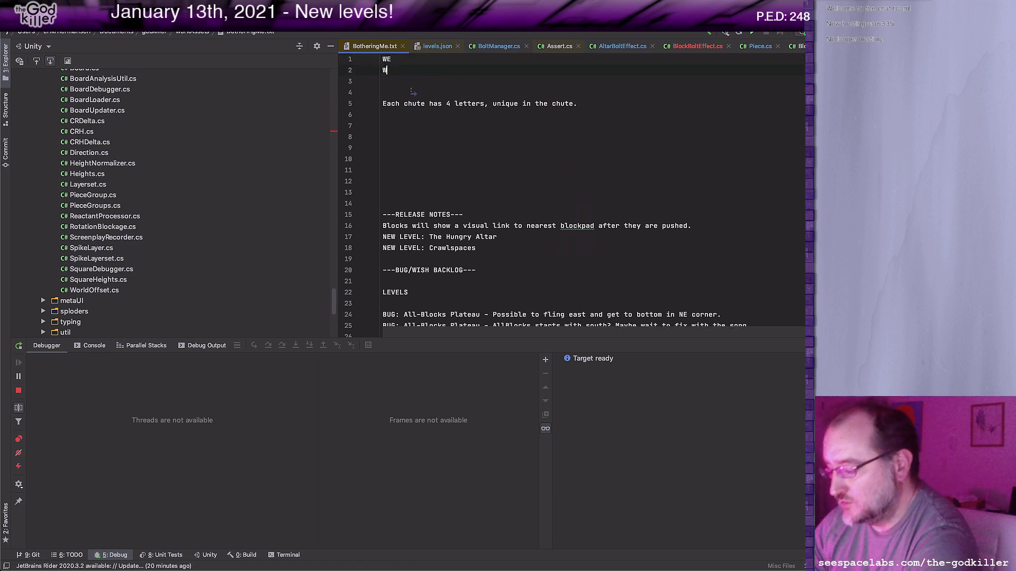
type("ANT")
key("Return")
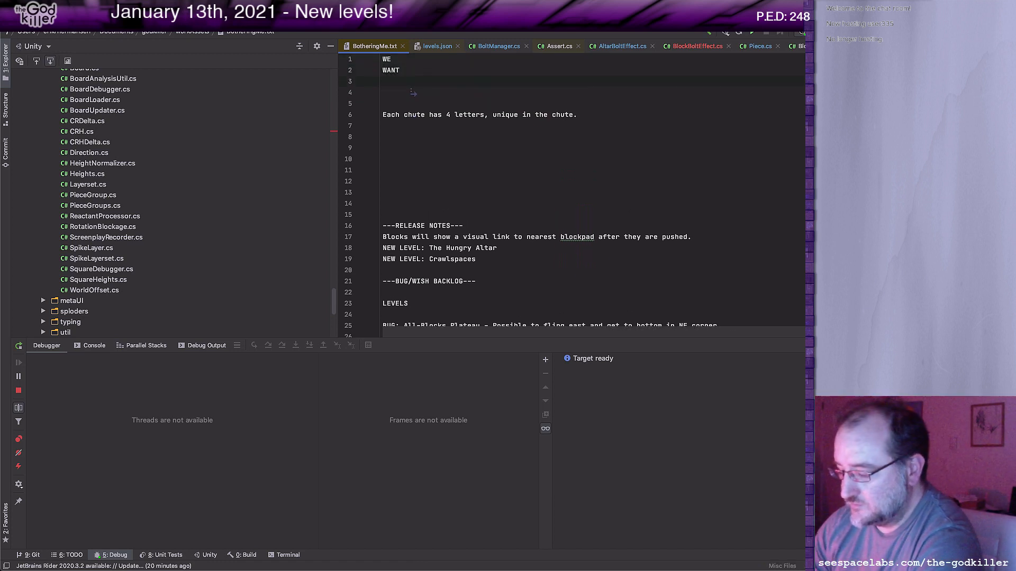
type("MORE")
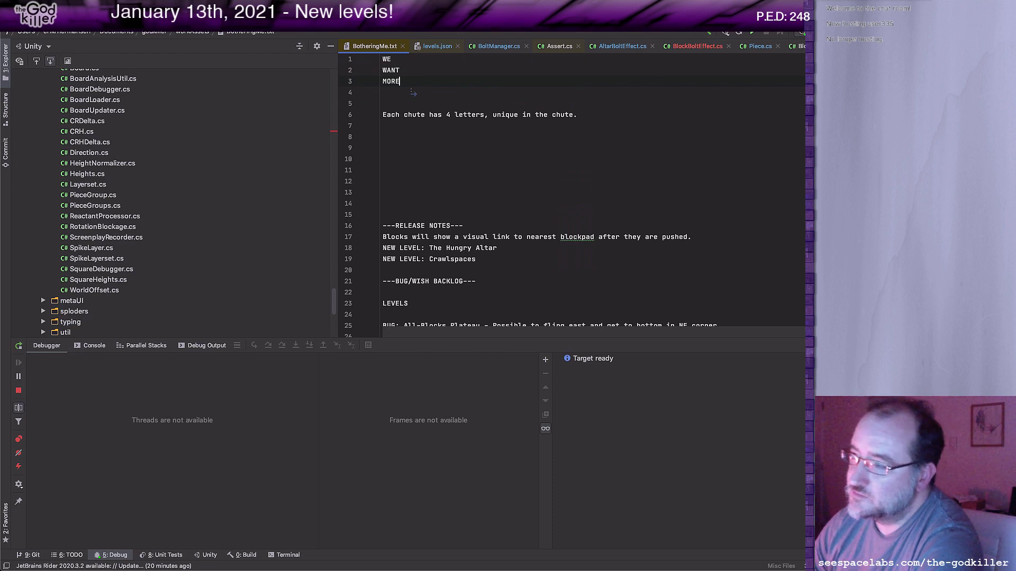
key("Return")
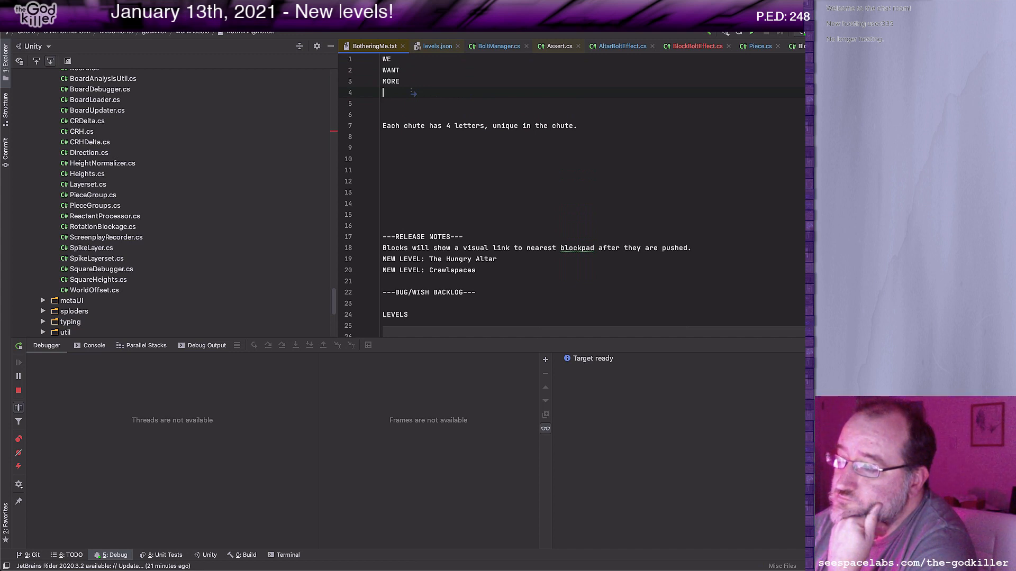
type("L")
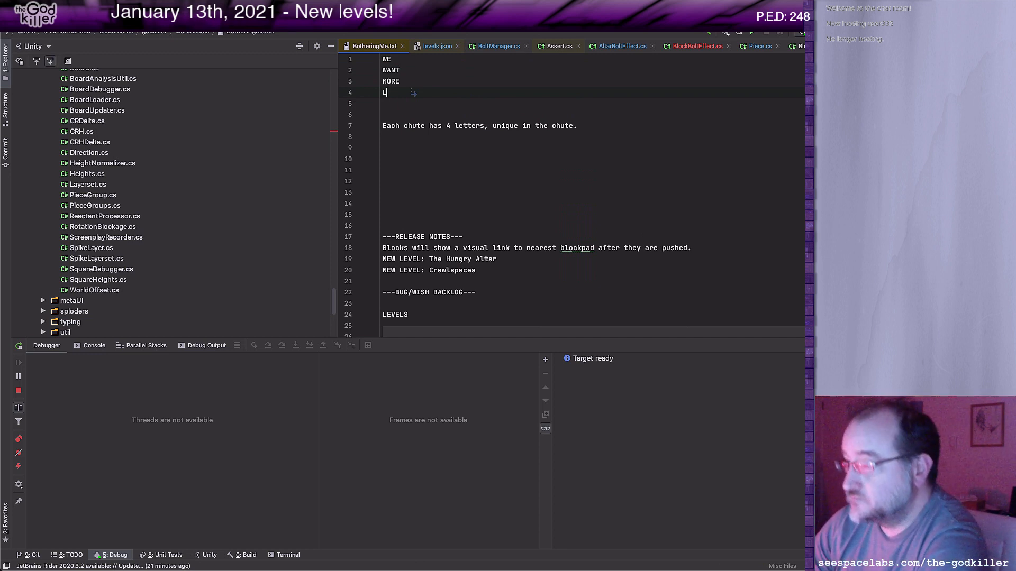
type("OVE")
key("Down")
key("Down")
key("Down")
key("Down")
key("Down")
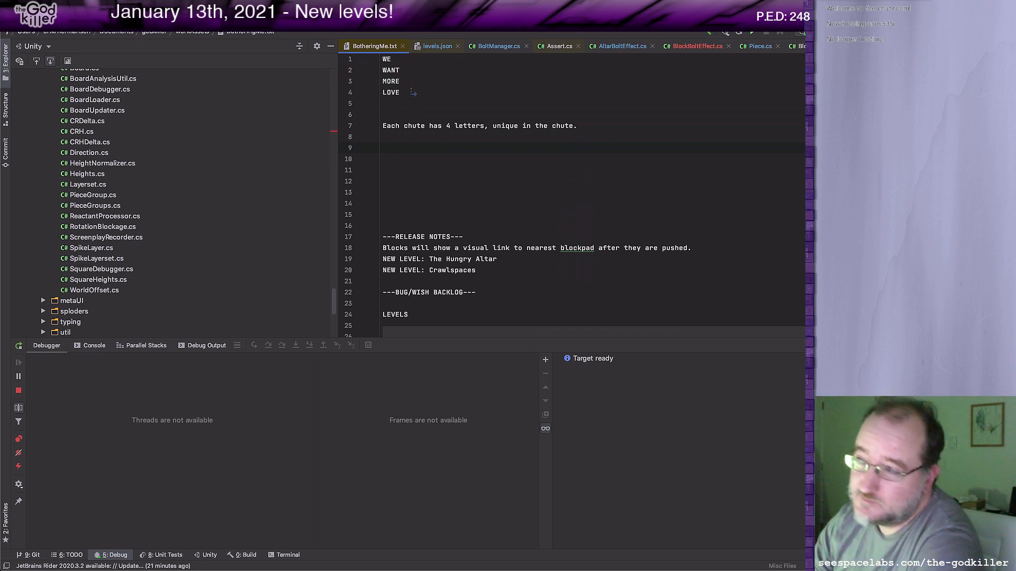
key("Up")
key("Up")
key("Up")
key("Up")
key("Up")
key("Up")
key("Up")
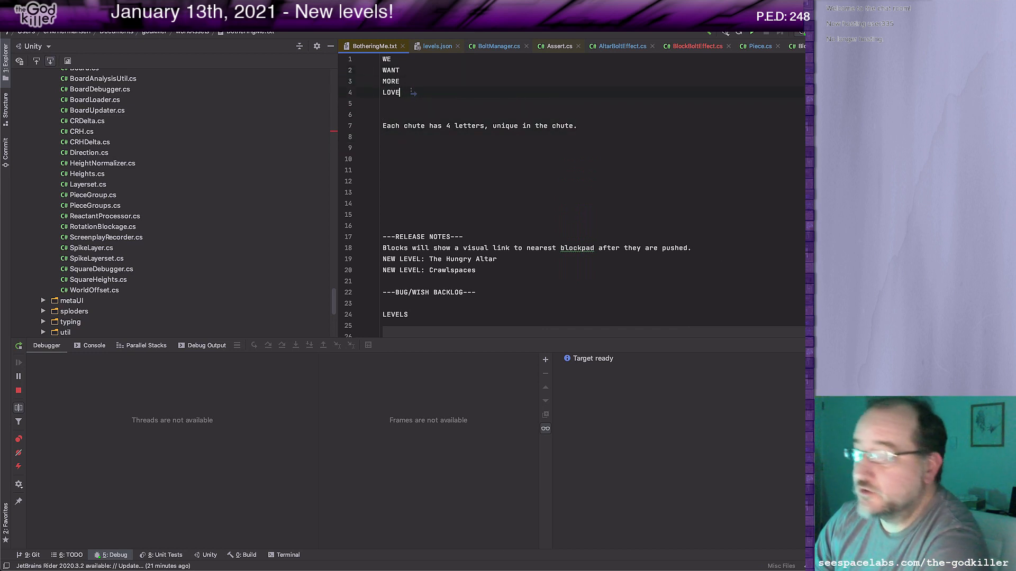
key("Down")
key("Down")
key("Down")
key("Down")
key("Down")
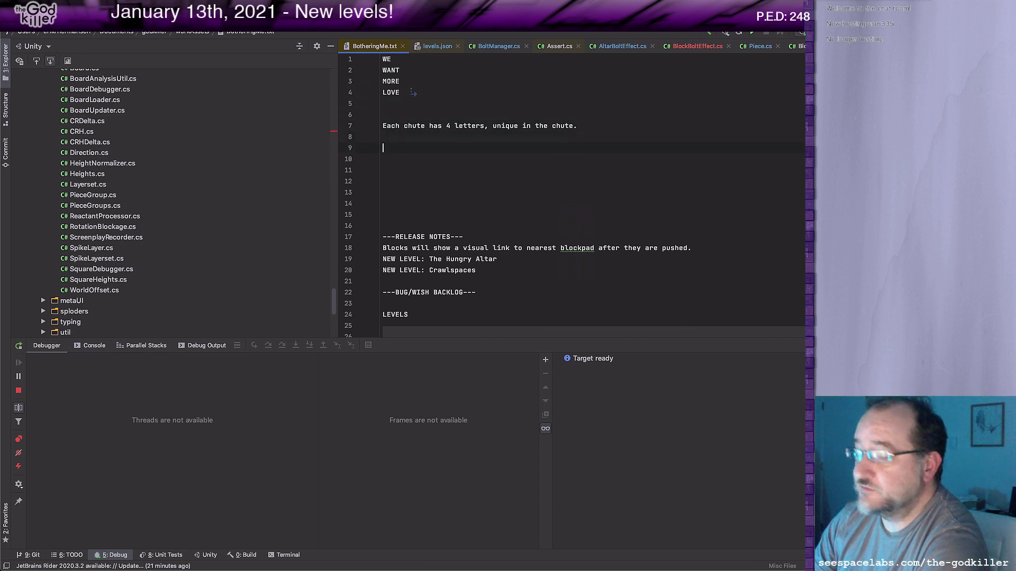
key("Up")
key("Up")
key("Up")
key("Up")
key("Up")
key("Up")
key("Up")
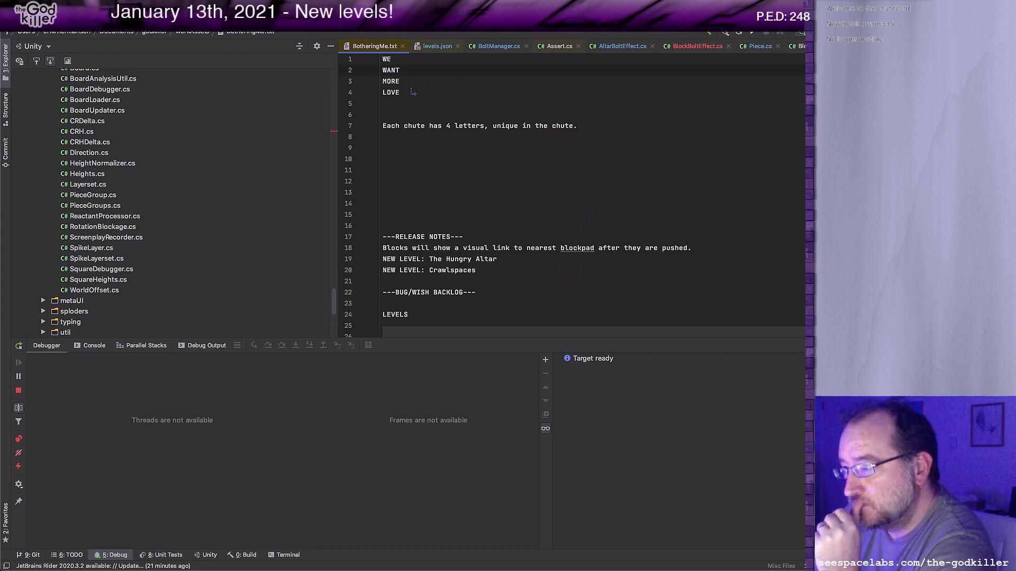
Below the chute note, start a letter crossing with WANT across and an E directly under its W.
key("Down")
key("Down")
key("Down")
key("Down")
key("Down")
key("Down")
key("Down")
key("Down")
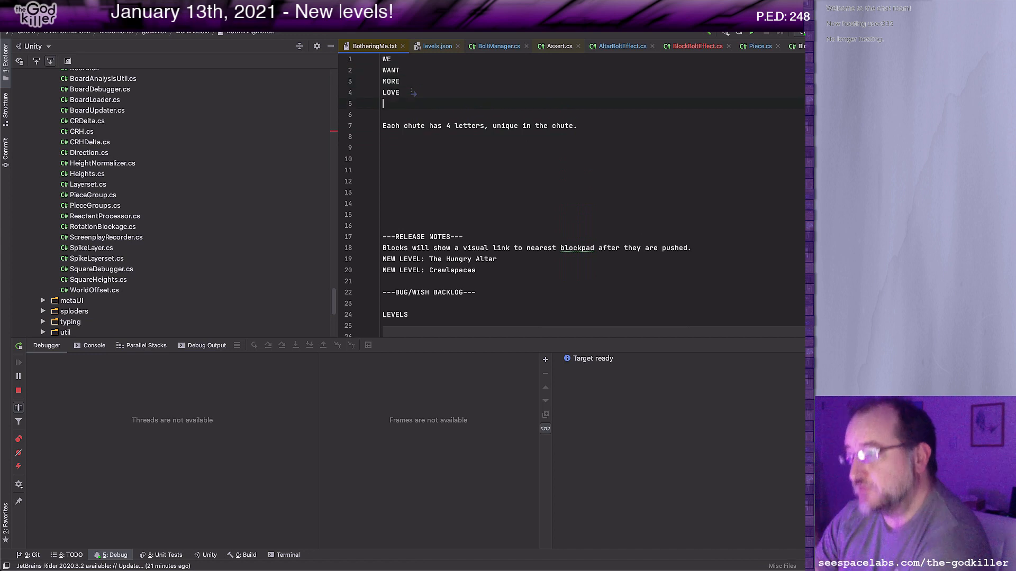
key("Return")
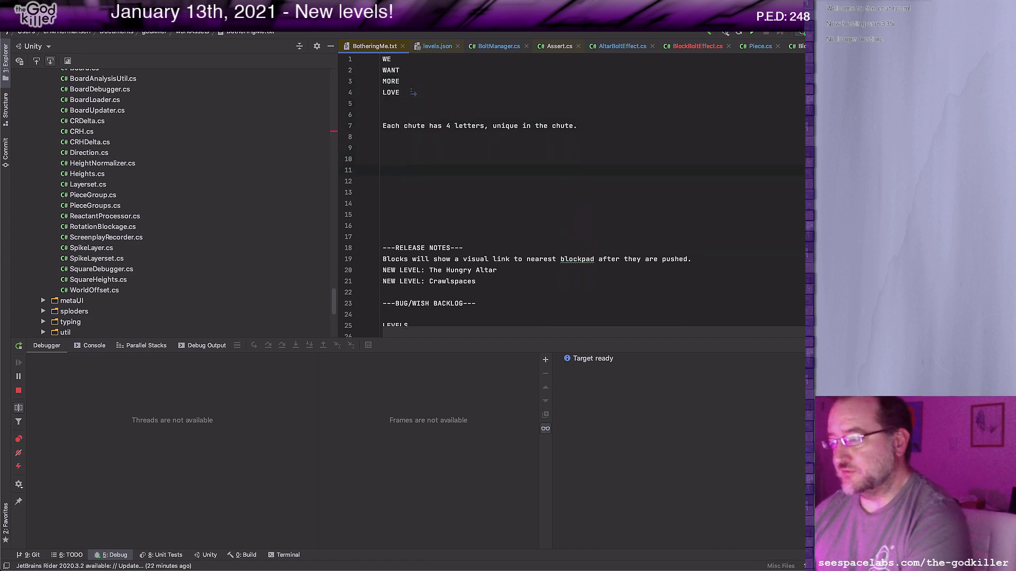
type("WANT")
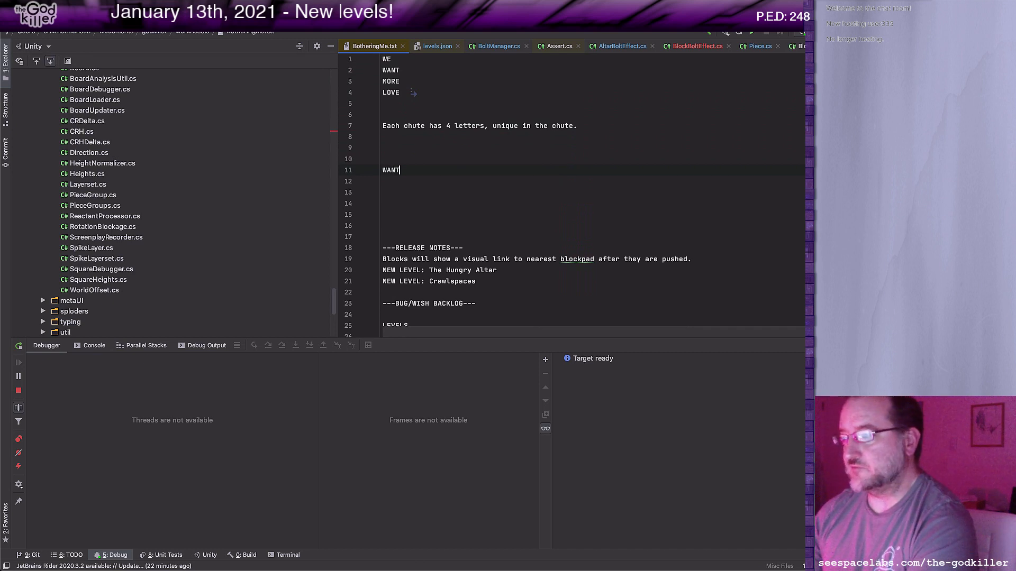
key("Down")
type("E")
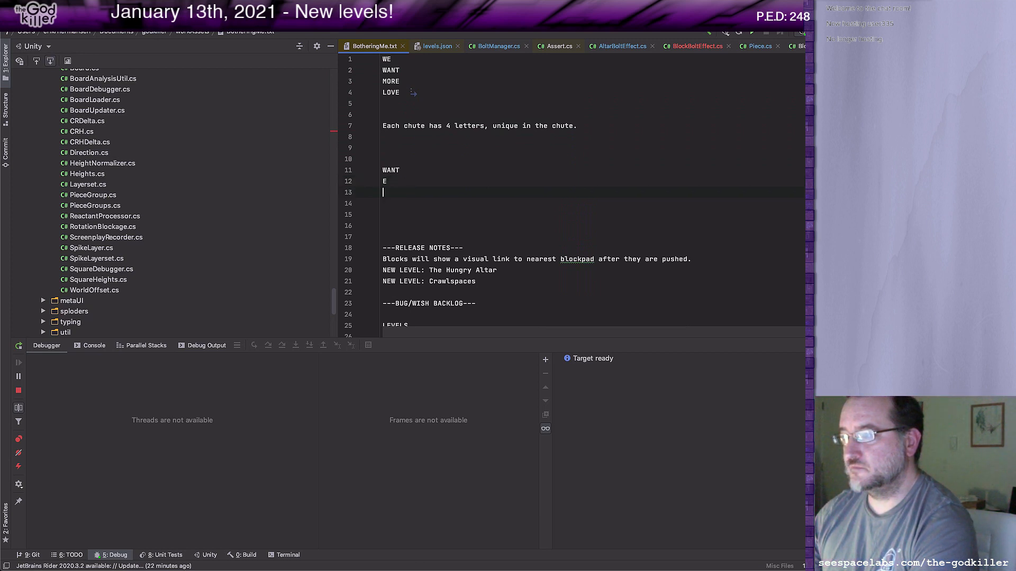
A few lines below the WANT crossing, write MORE and put a W on the line above its last letter.
key("Return")
key("Return")
type("MORE")
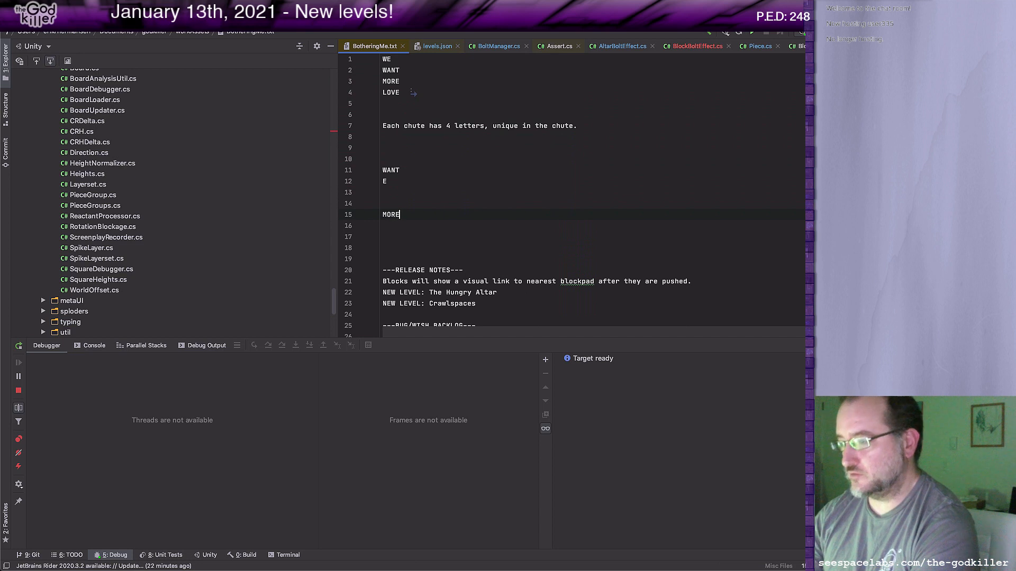
key("Up")
key("Return")
key("Return")
type("W")
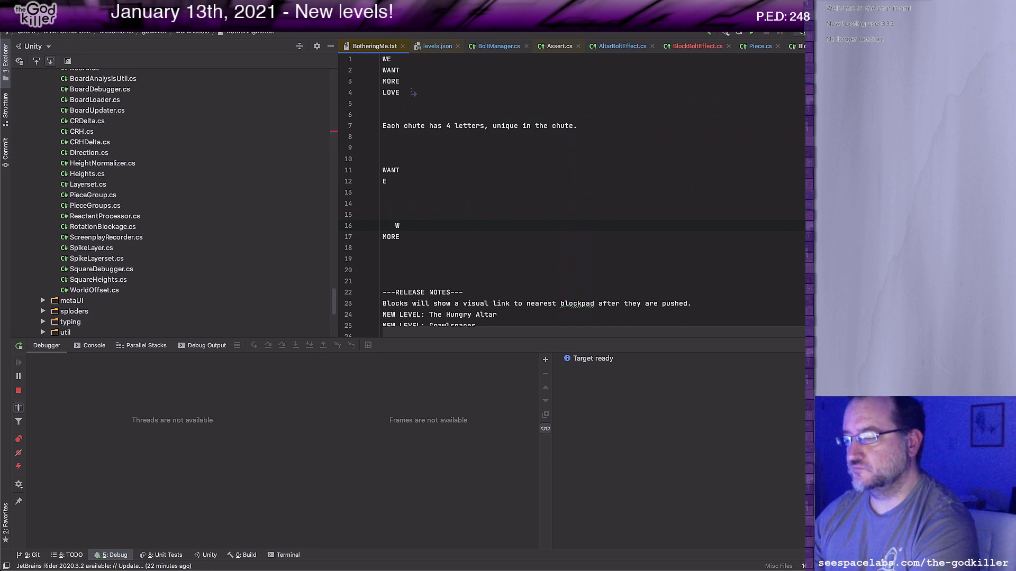
Spell LOVE downward through the O of the lower MORE and align the W above its E.
type("L")
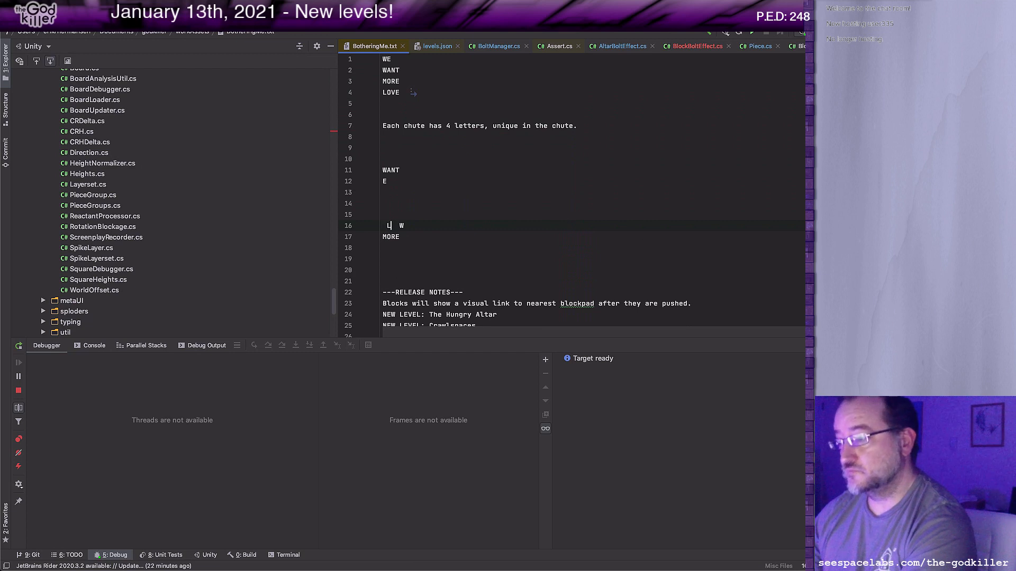
key("Down")
key("Down")
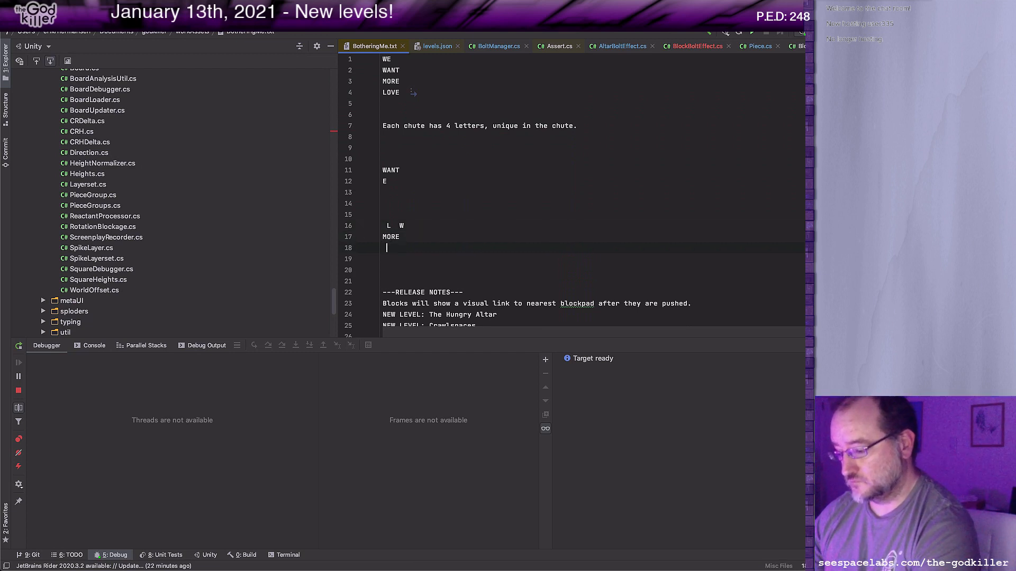
type("V")
key("Down")
type("E")
key("Up")
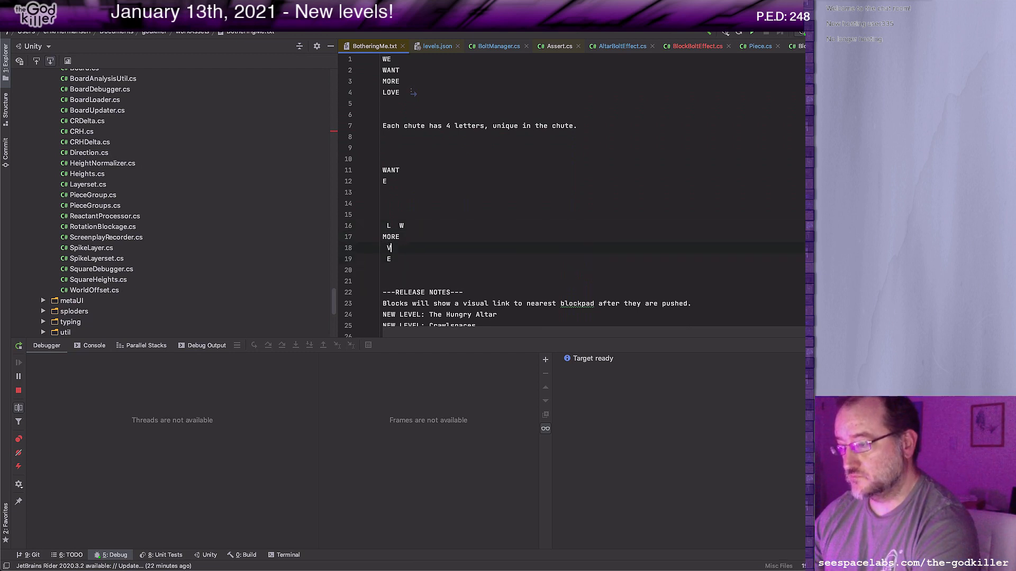
key("Right")
key("Delete")
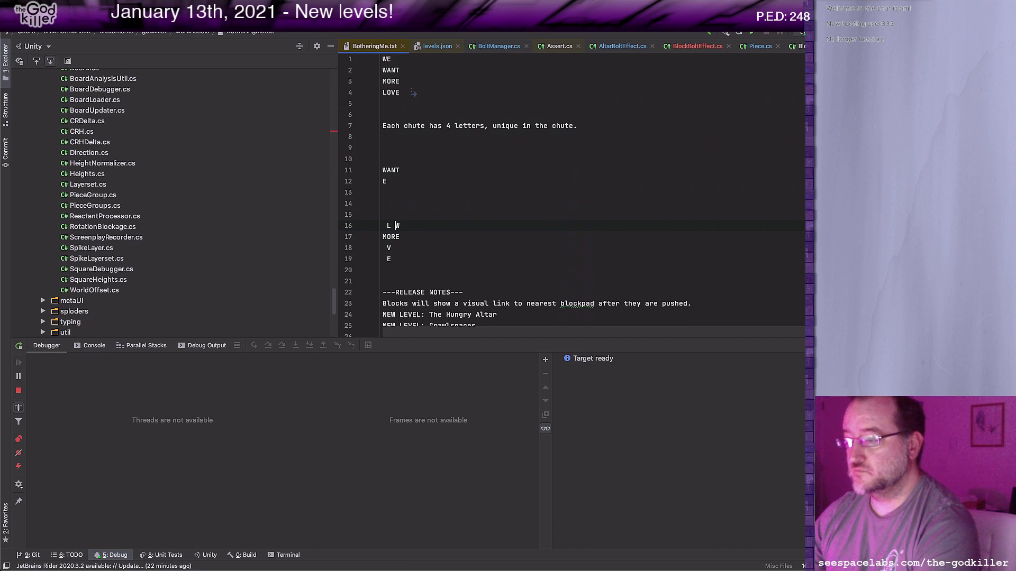
key("Down")
key("Down")
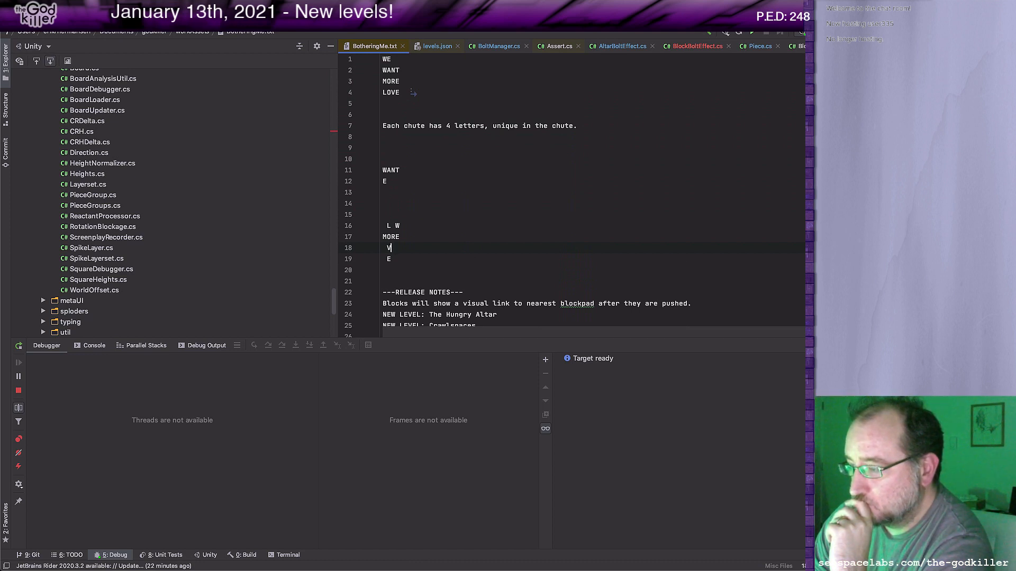
Write MORE and LOVE on separate lines directly beneath the WANT and E crossing.
left_click(391, 259)
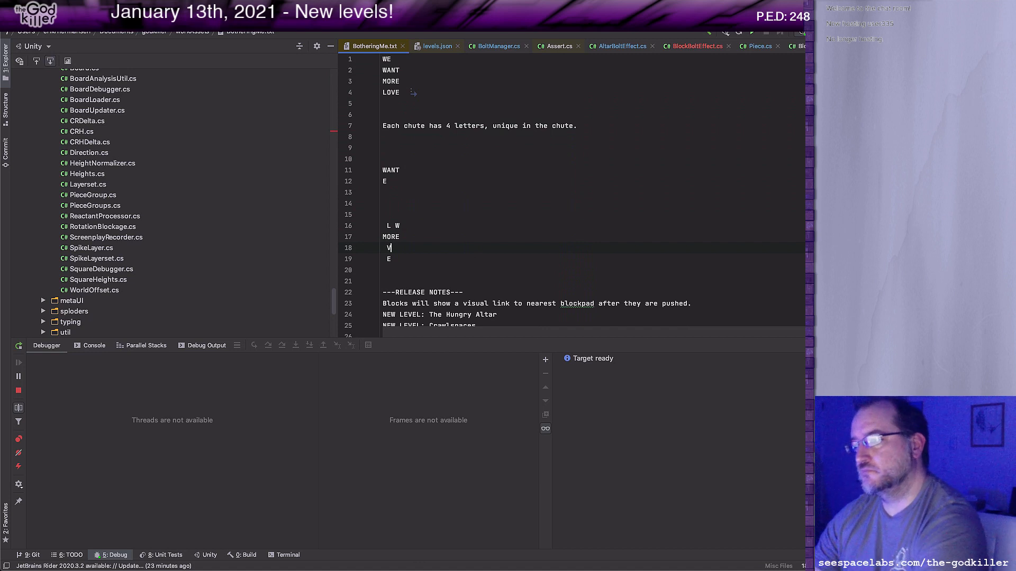
left_click(391, 259)
key("Up")
key("Up")
key("Up")
key("Up")
key("Up")
key("Up")
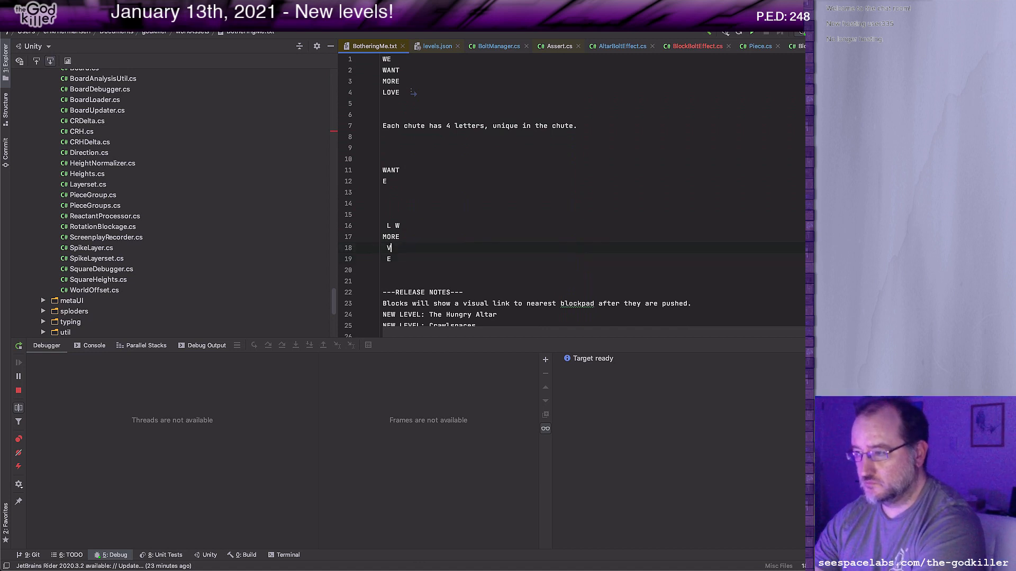
key("Return")
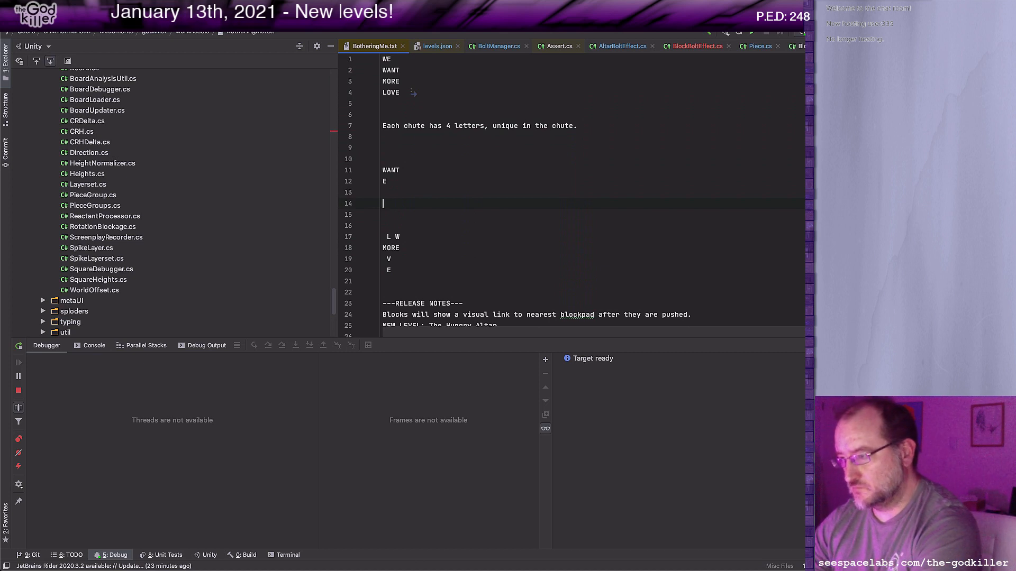
key("BackSpace")
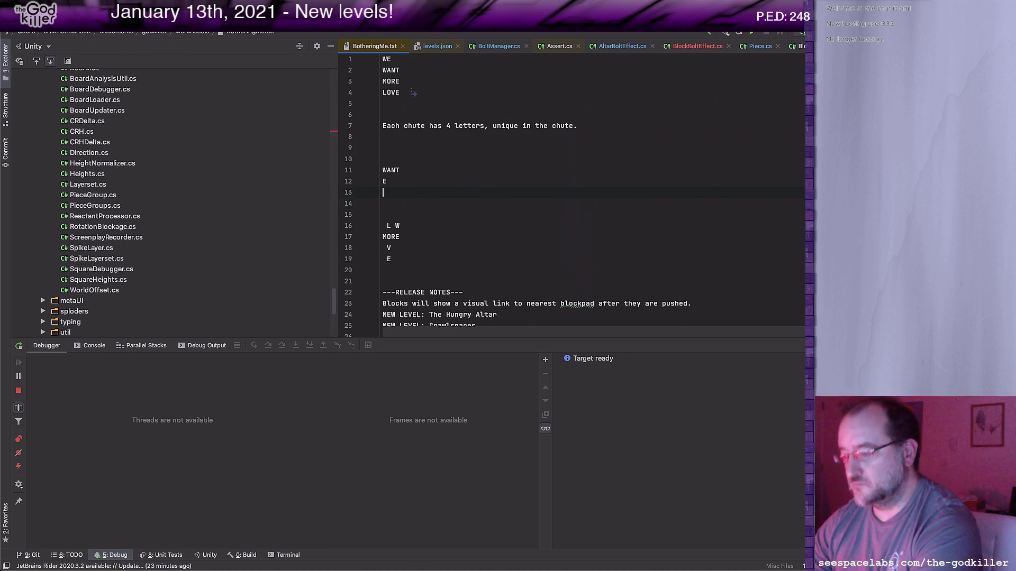
type("MORE")
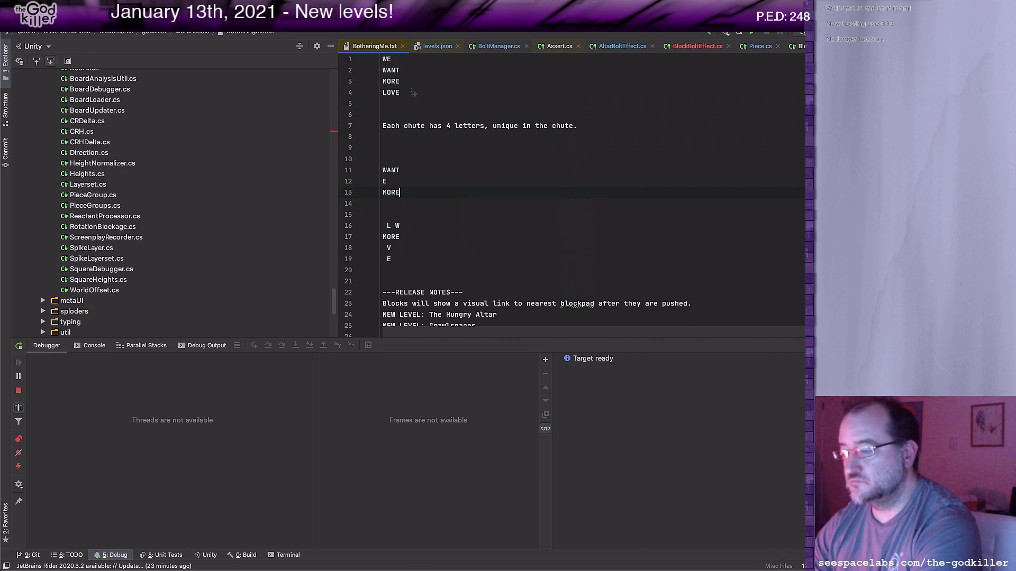
key("Return")
type("LOVE")
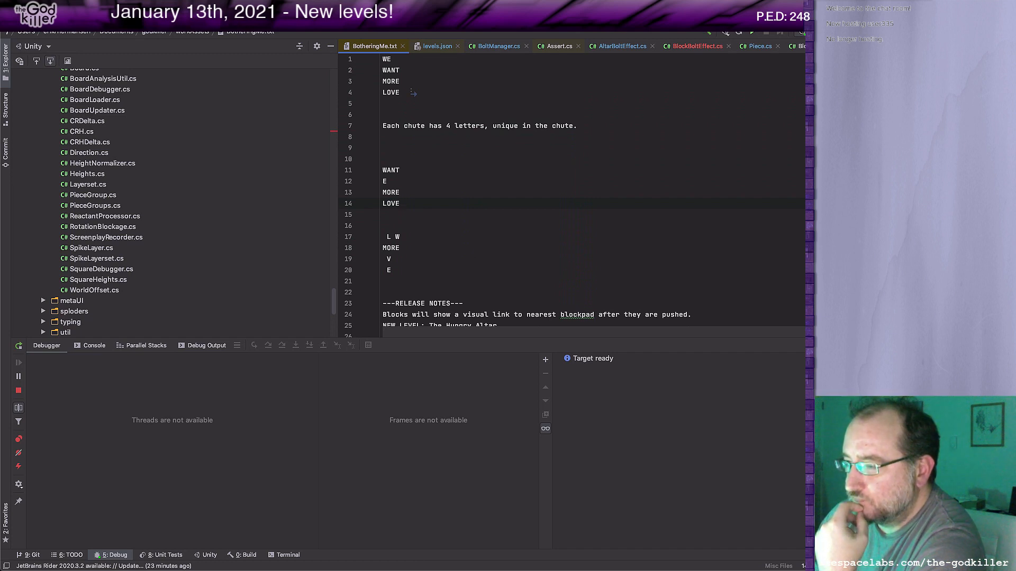
Compare the letters of WANT, MORE and LOVE in the upper crossing for shared letters.
key("Up")
key("Up")
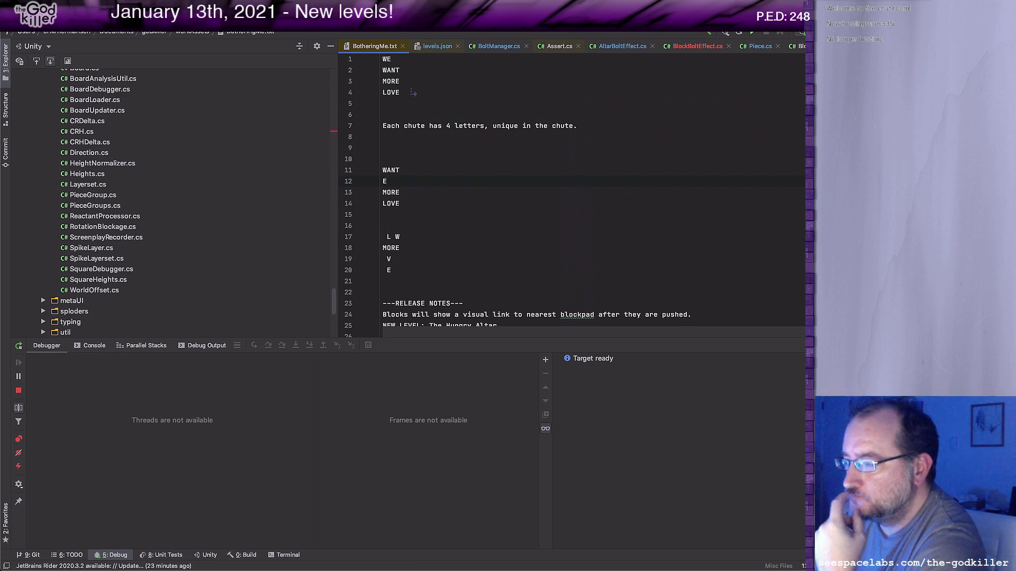
key("Down")
key("Down")
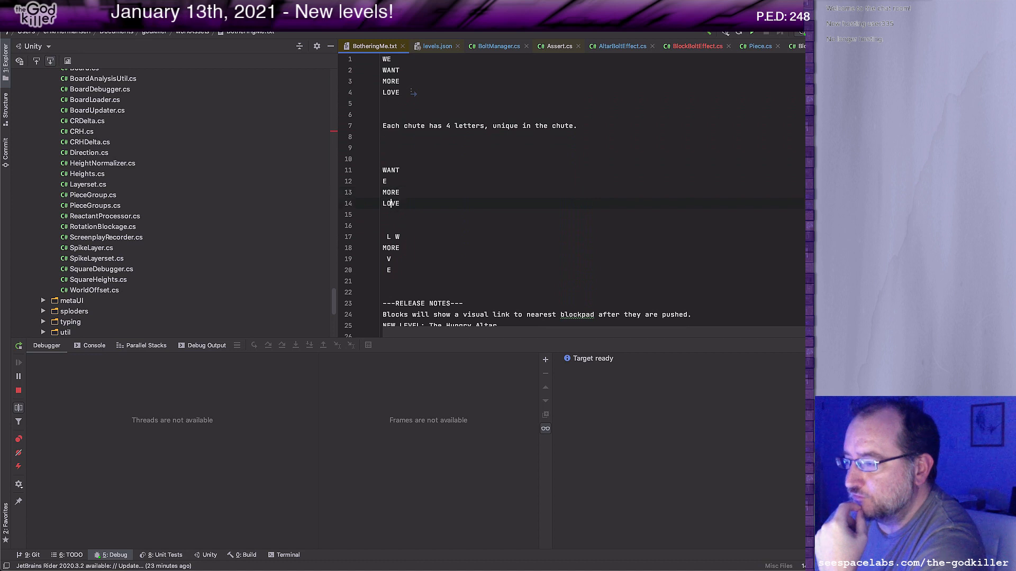
key("Right")
key("Left")
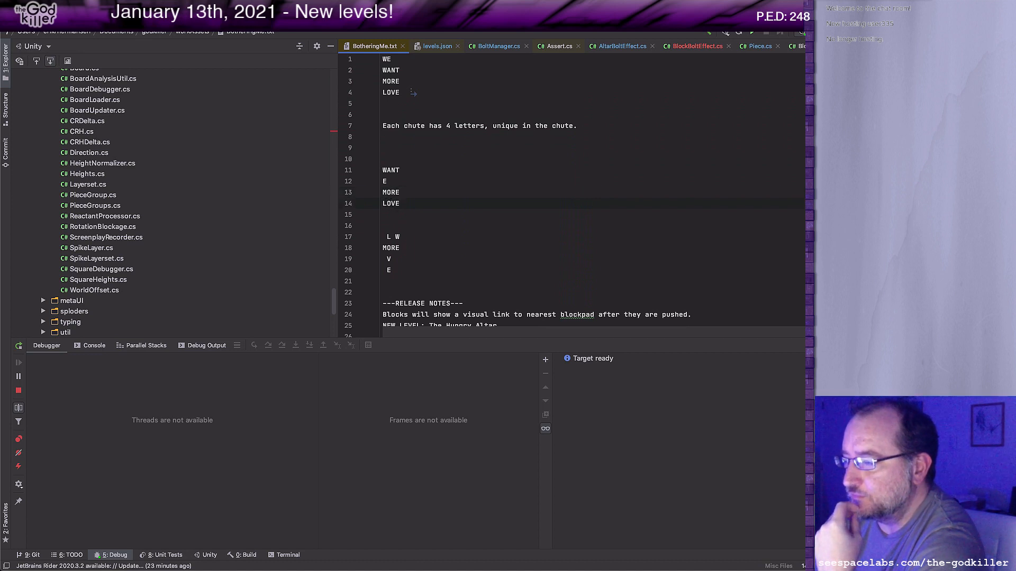
key("Up")
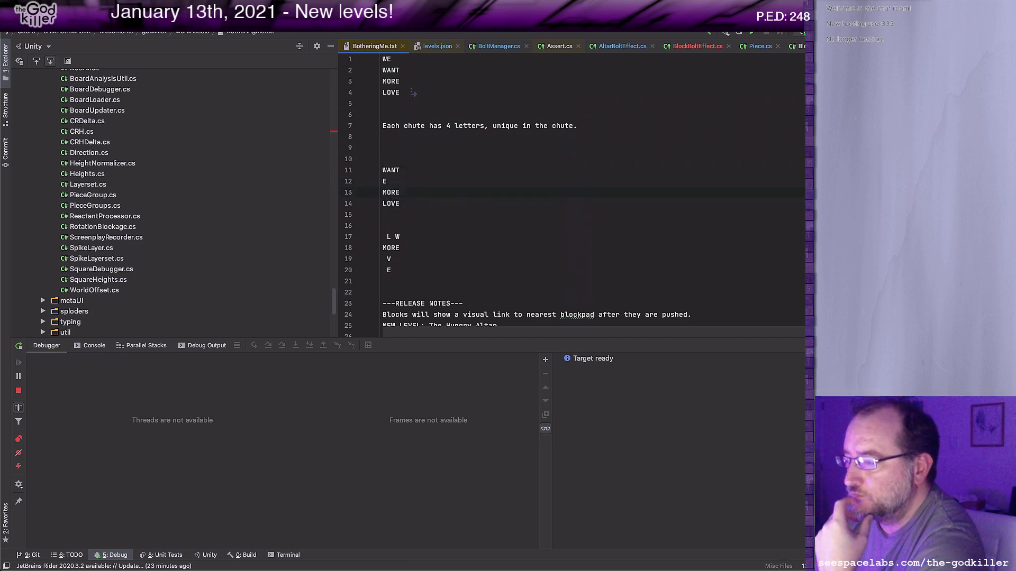
key("Right")
key("Right")
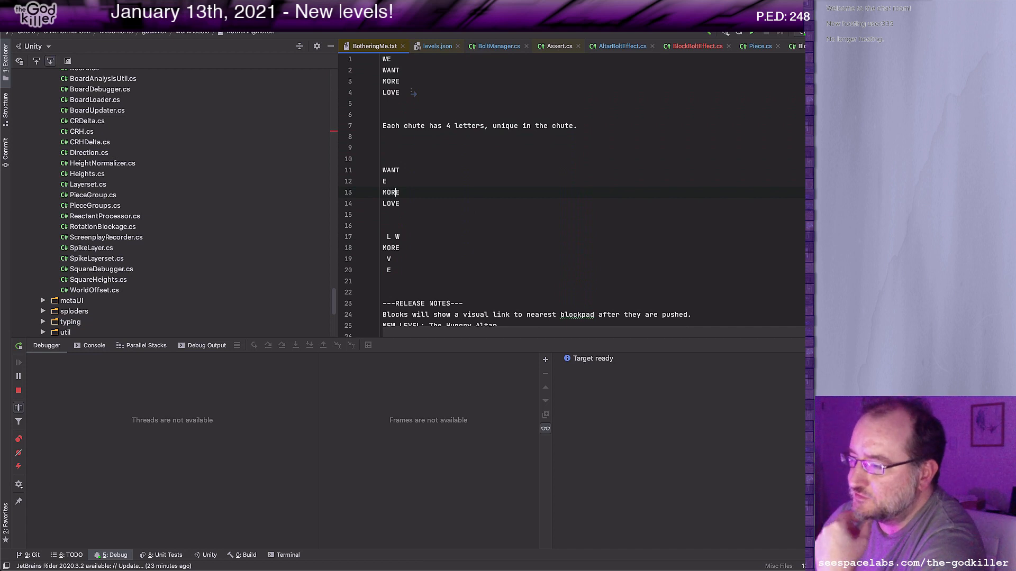
key("Up")
key("Up")
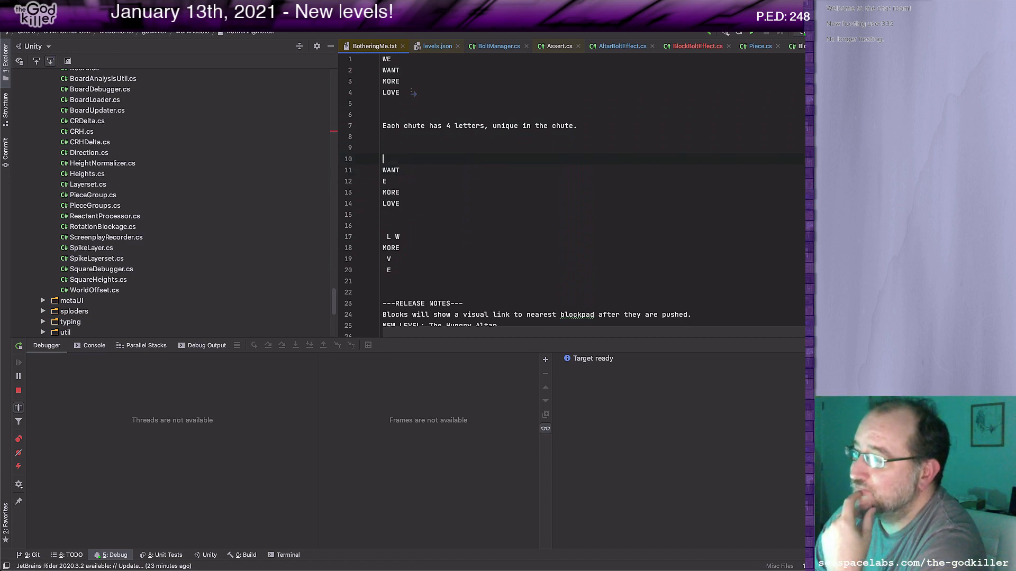
Replace MORE with LESS in the word list at the start of the file.
key("Up")
key("Up")
key("Up")
key("Up")
key("Up")
key("Up")
key("Up")
key("Up")
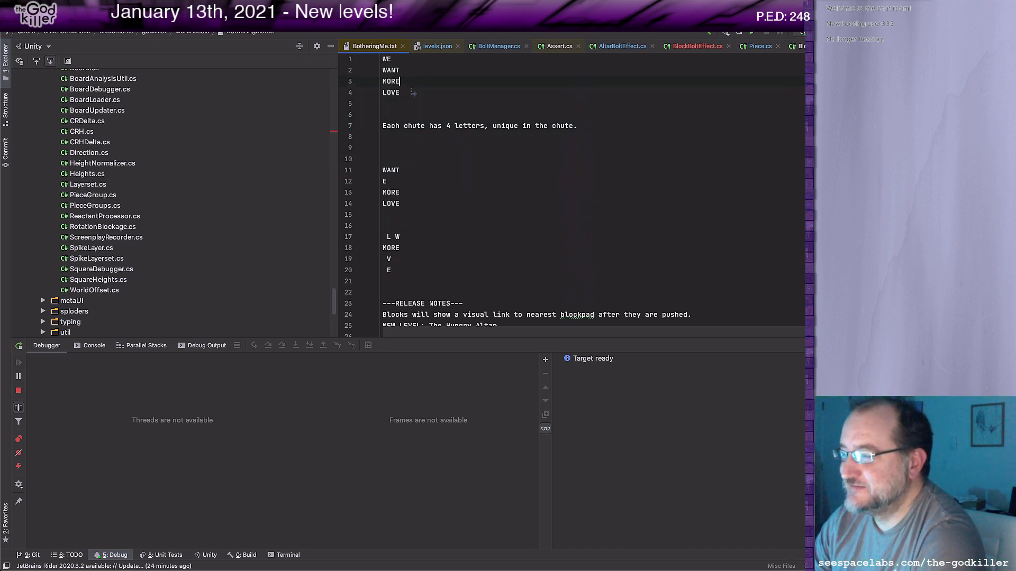
key("End")
key("BackSpace")
key("BackSpace")
key("BackSpace")
key("BackSpace")
type("LESS")
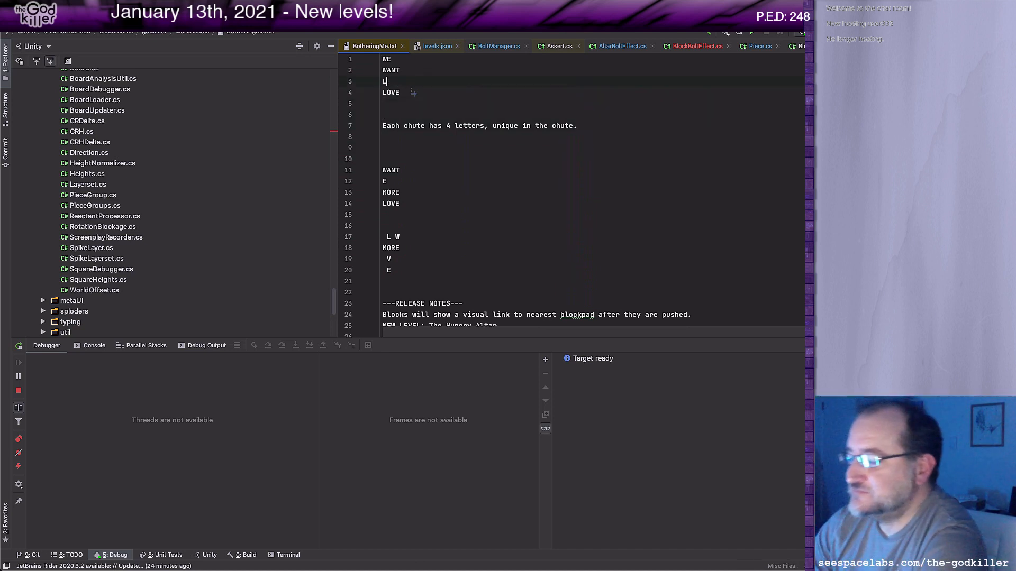
Delete both letter crossings below the chute note and leave an empty line there for a new one.
key("Down")
key("Down")
key("Down")
key("Down")
key("Down")
key("Down")
key("Down")
key("Down")
key("Down")
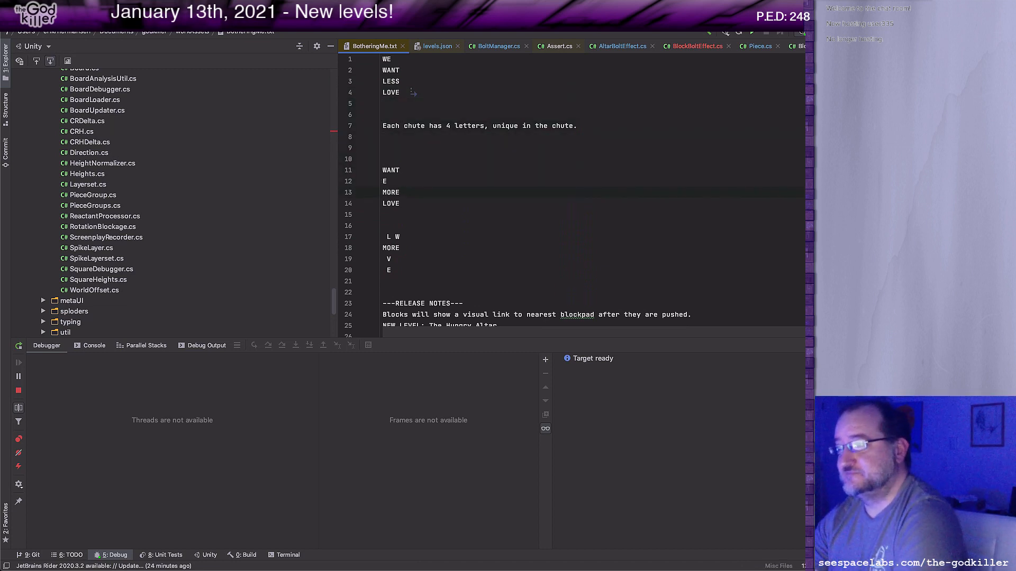
key("Up")
key("Up")
key("Home")
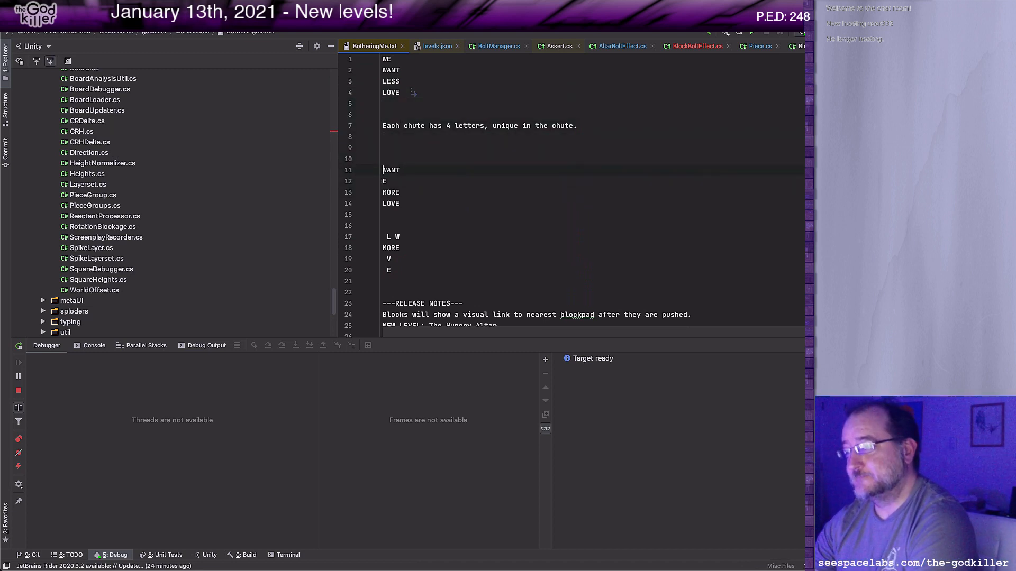
key("shift+Down")
key("shift+Down")
key("shift+Down")
key("shift+Down")
key("shift+Down")
key("shift+Down")
key("shift+Down")
key("shift+Down")
key("shift+Down")
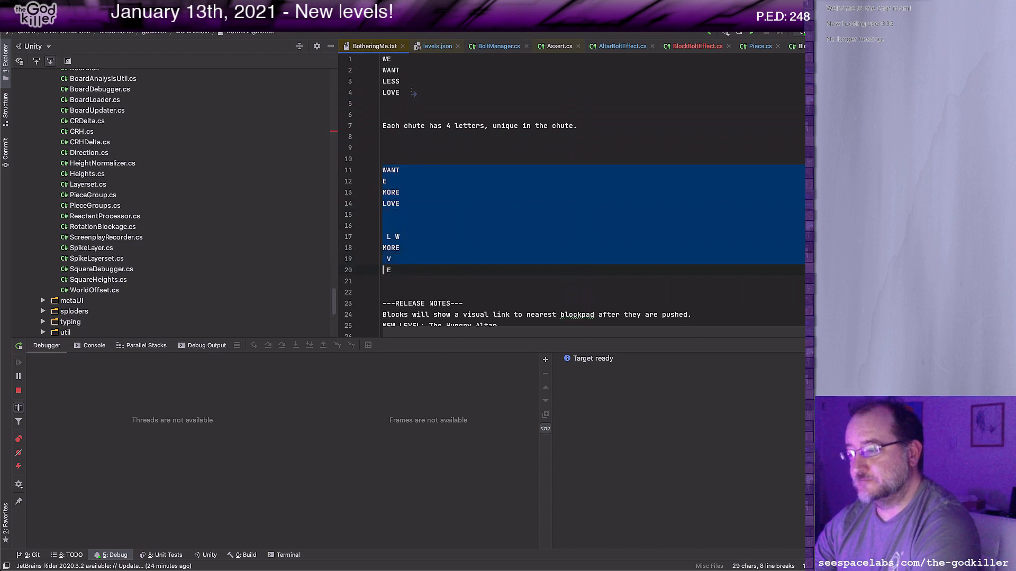
key("shift+Down")
key("Delete")
key("Return")
key("Up")
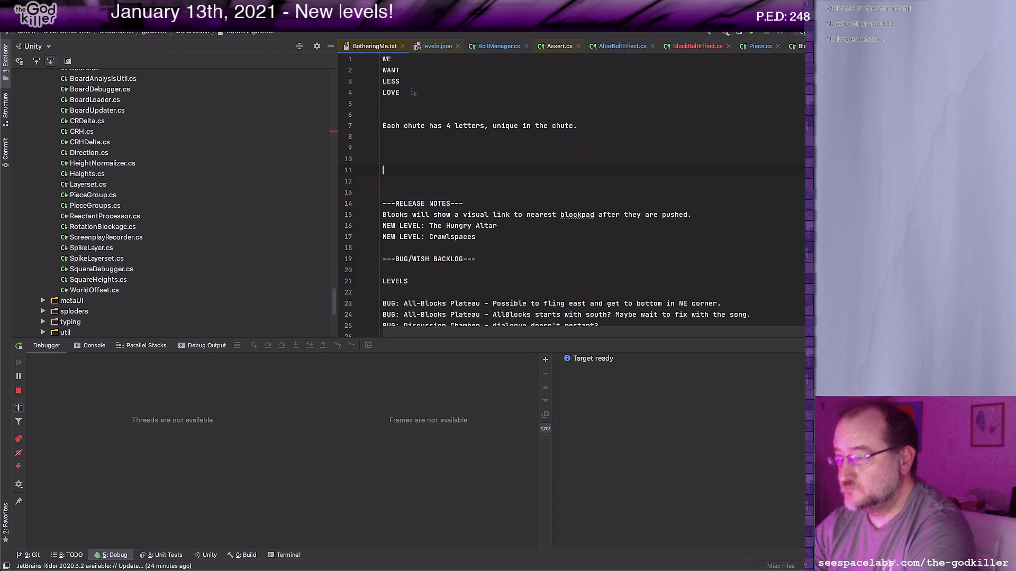
Write a new crossing with LESS across and O, V, E beneath its L to spell LOVE downward.
type("LESS")
key("Return")
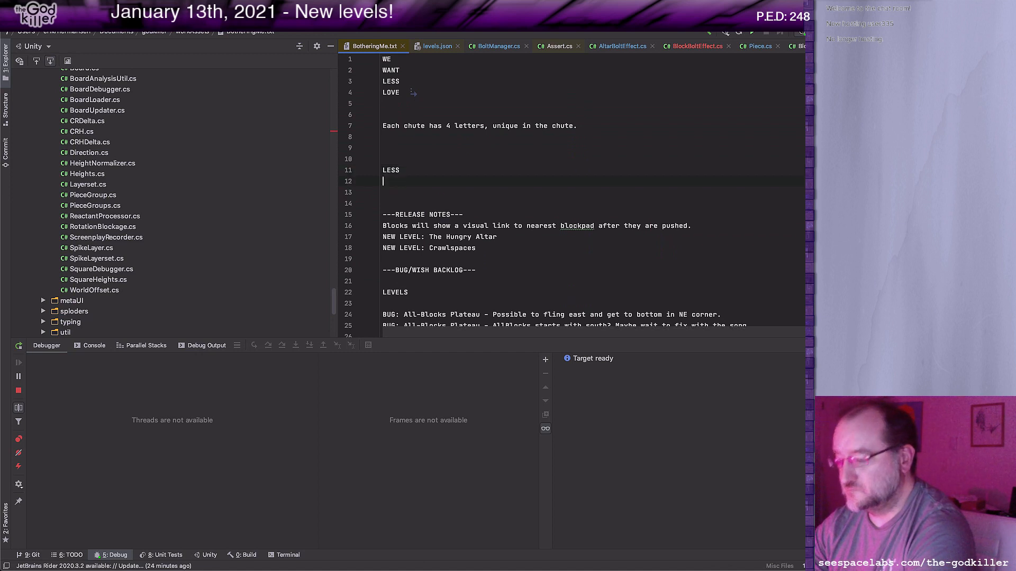
type("O")
key("Return")
type("V")
key("Return")
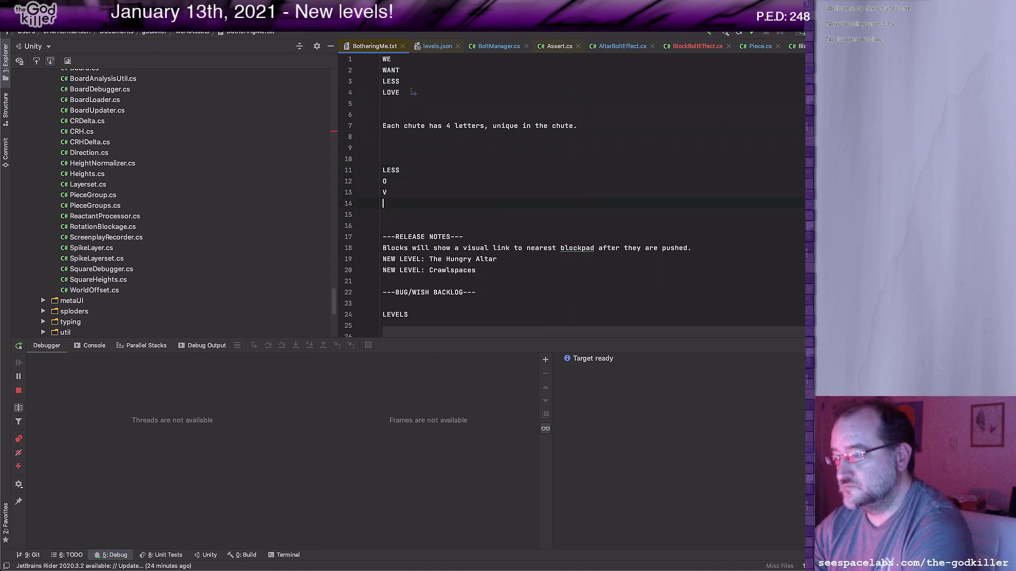
type("E")
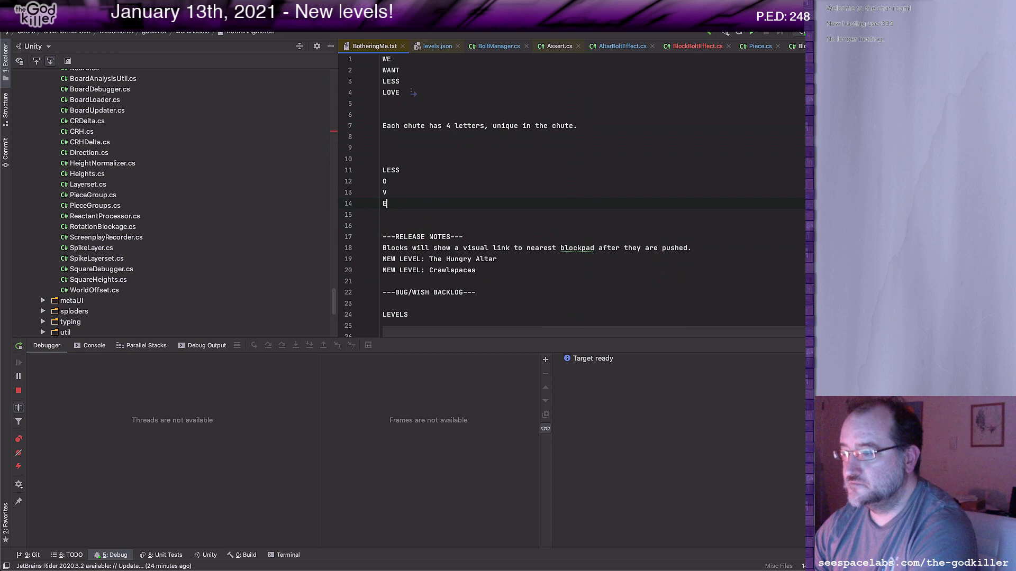
Add the phrase LESS LOVE FOR US below the chute note, separated from it by an empty line.
key("Up")
key("Up")
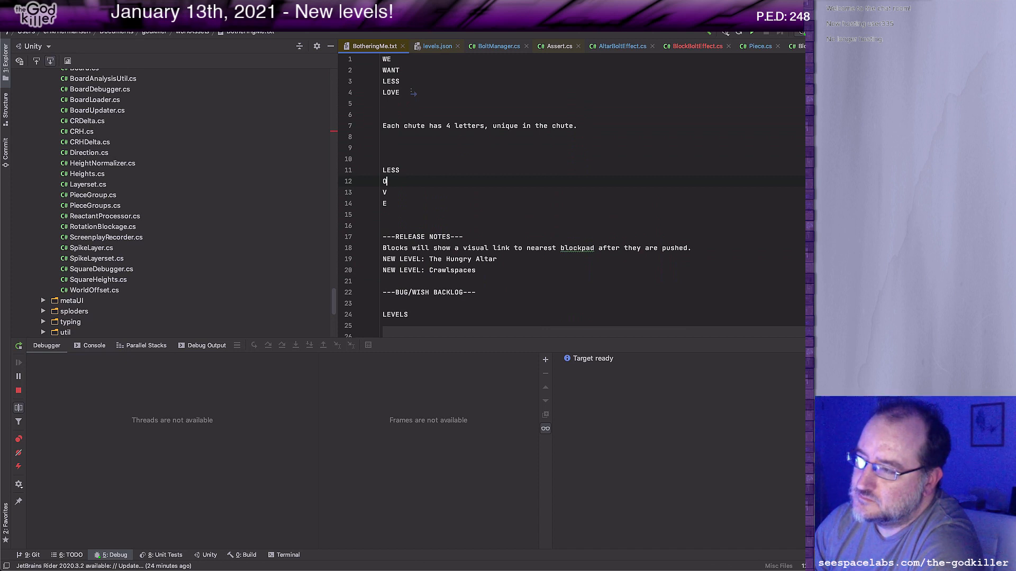
key("Up")
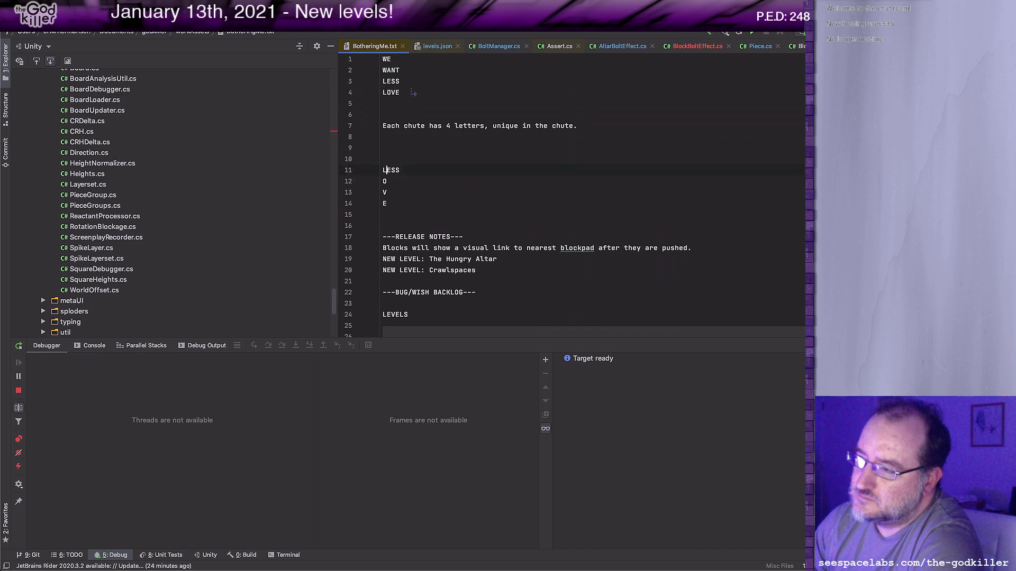
key("Left")
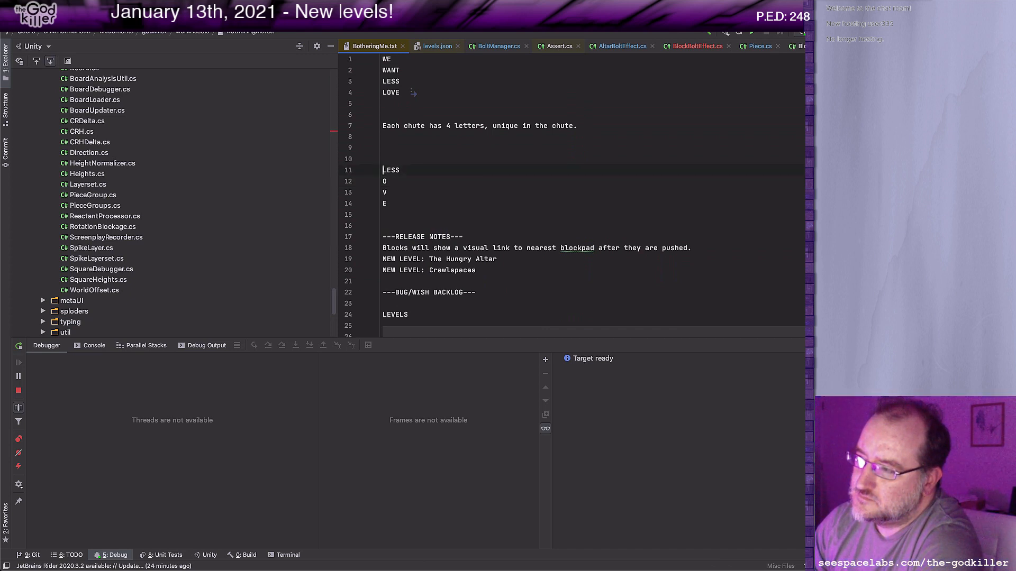
key("Up")
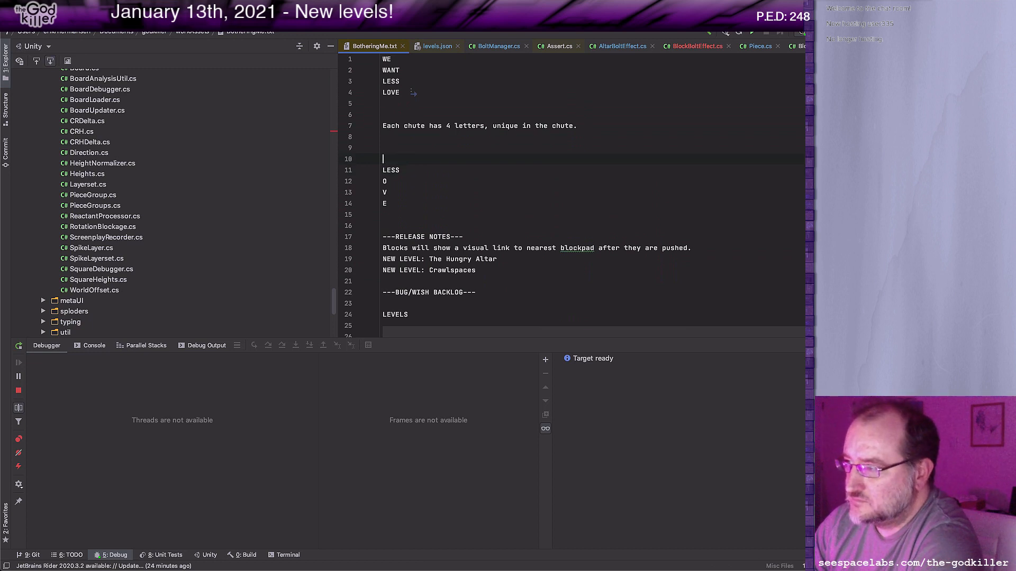
key("Up")
key("Up")
key("Up")
key("Up")
key("Up")
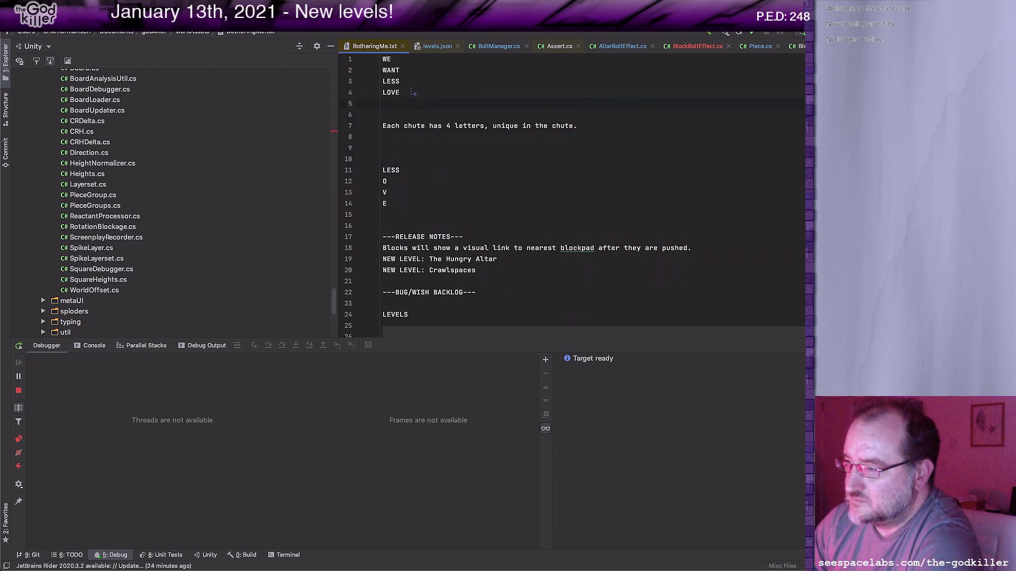
key("Down")
key("Down")
key("Down")
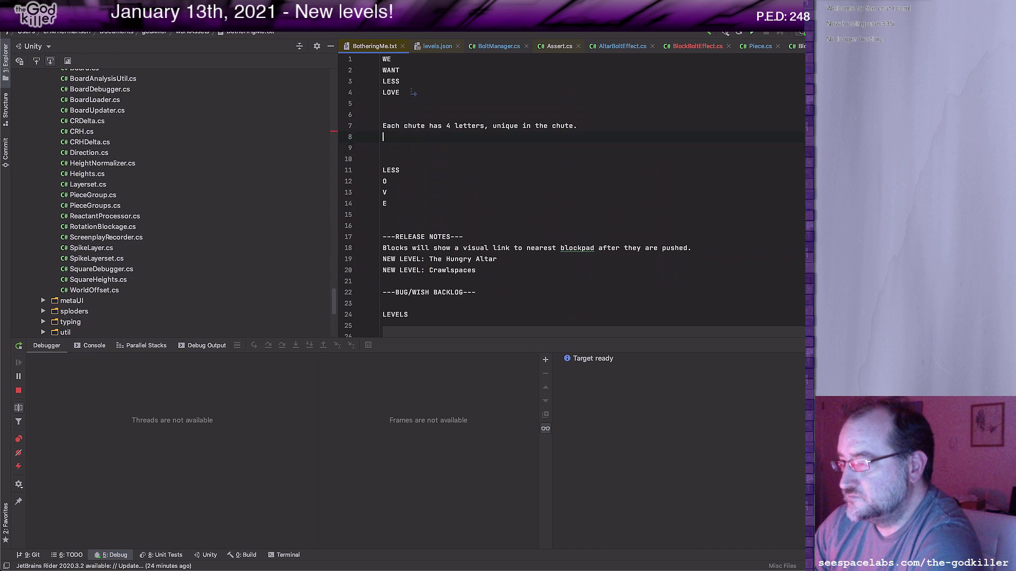
key("Return")
type("LESS L")
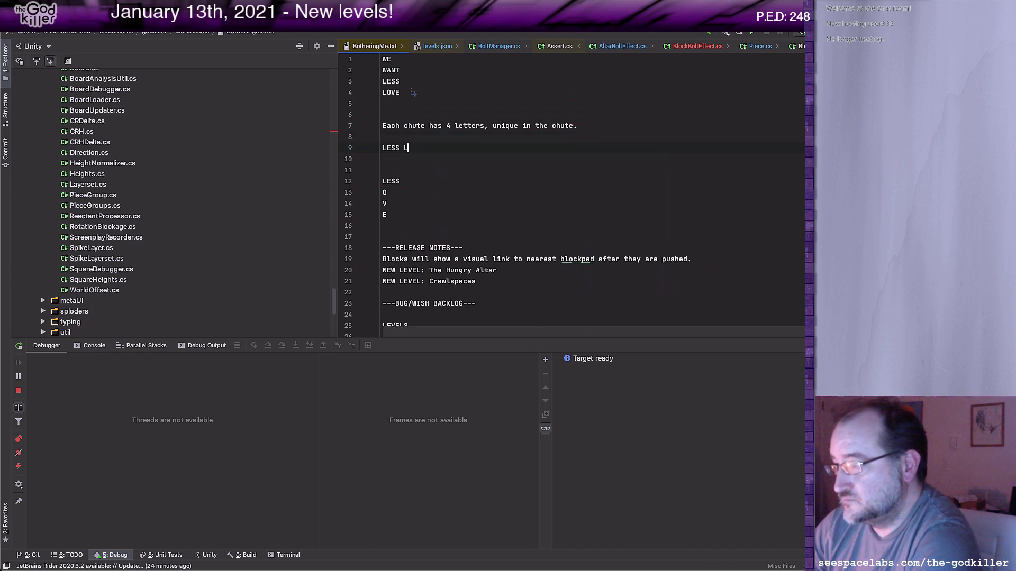
type("OVE FOR US")
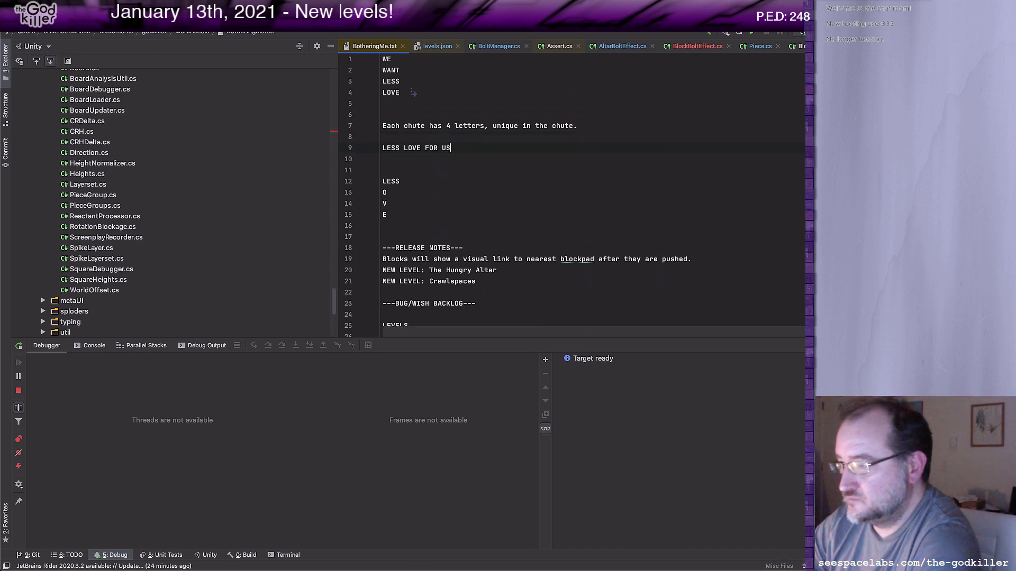
Extend the LESS/LOVE crossing with FOR across beside the O, and U and S beneath the O of FOR.
key("Down")
key("Down")
key("Down")
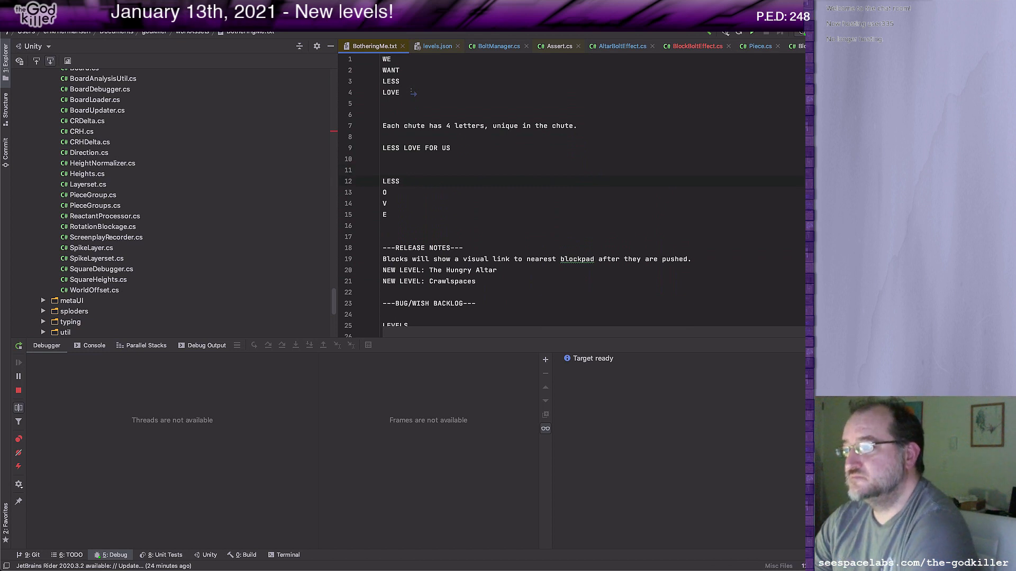
key("Down")
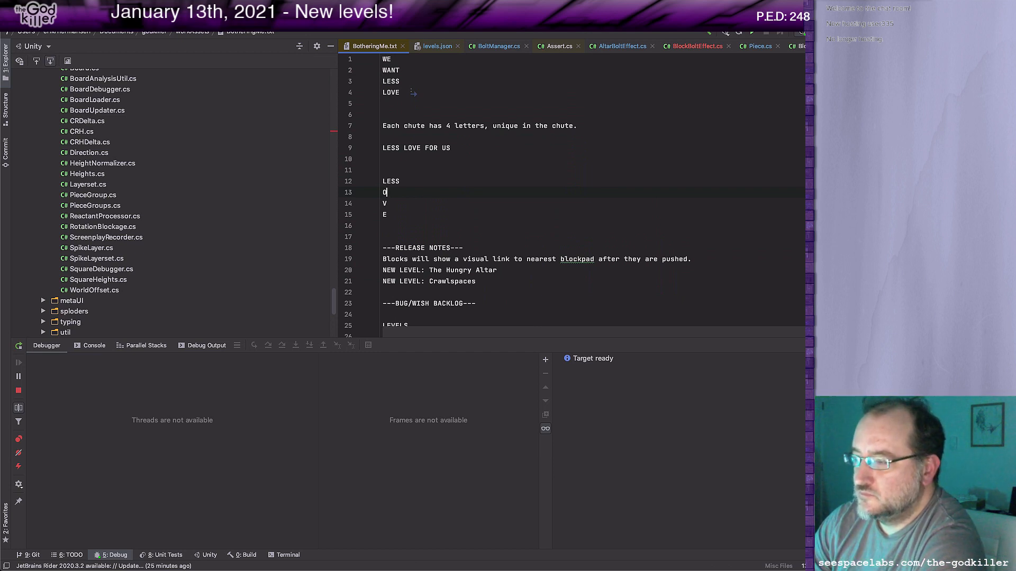
type("FO")
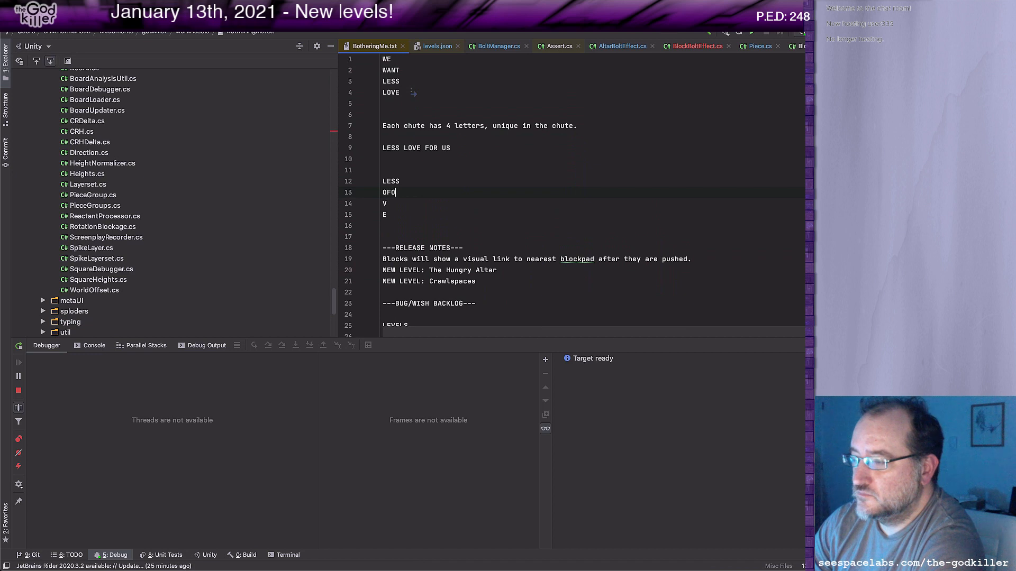
type("R")
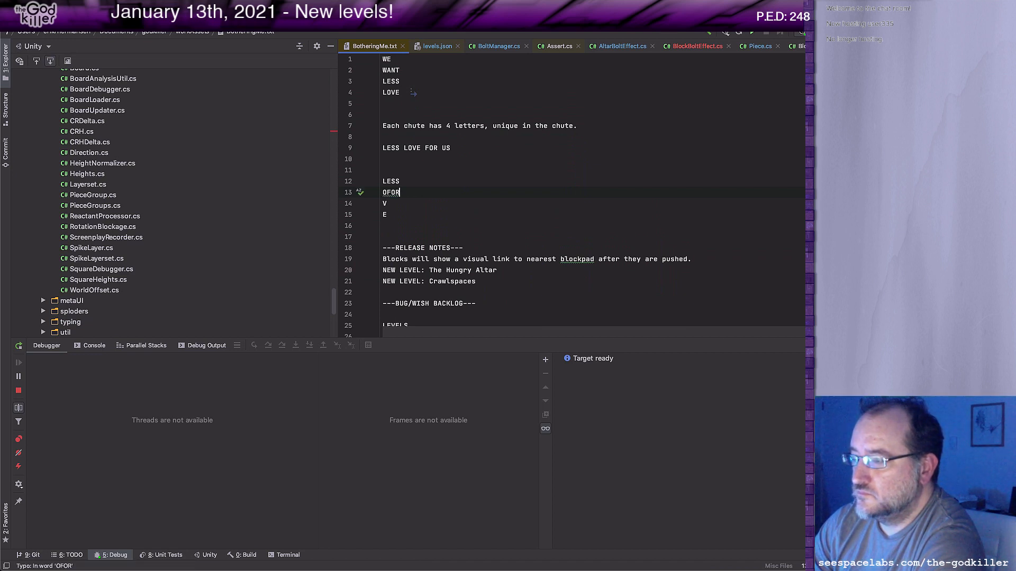
key("Down")
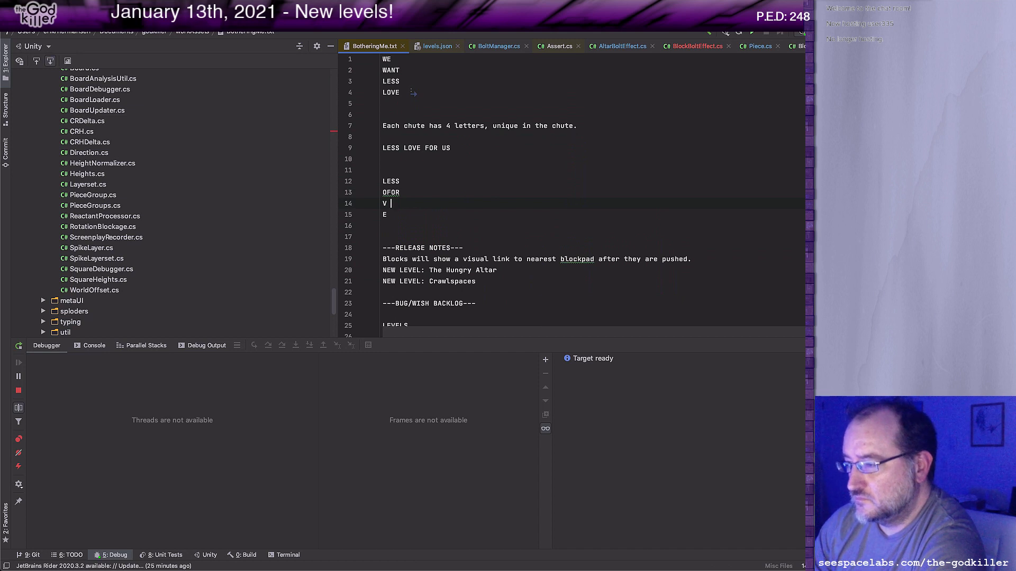
type("U")
key("Down")
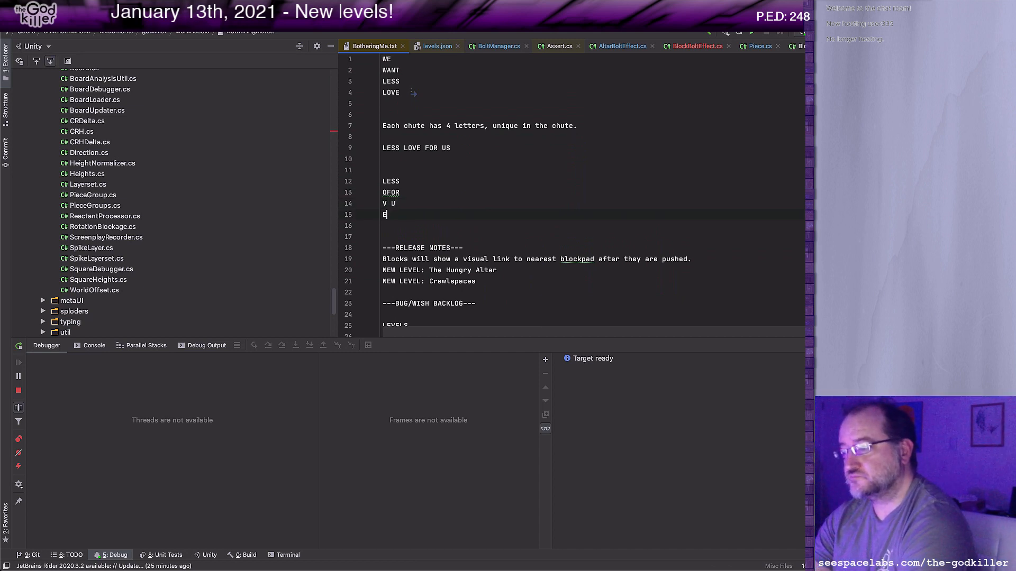
type("S")
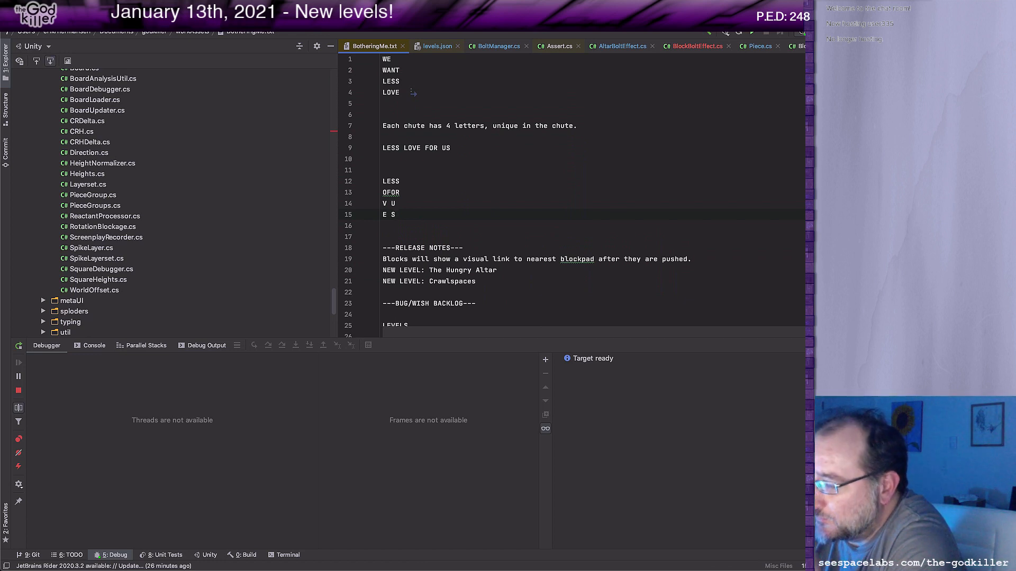
Insert IN IT after LOVE in the phrase so it reads LESS LOVE IN IT FOR US.
key("Up")
key("Up")
key("Up")
key("Up")
key("Up")
key("Up")
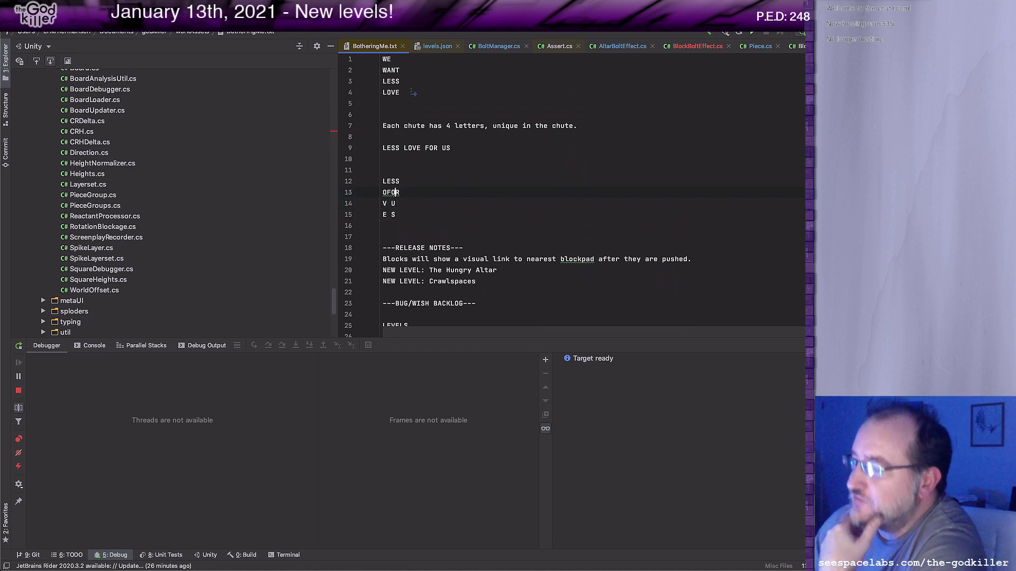
key("Down")
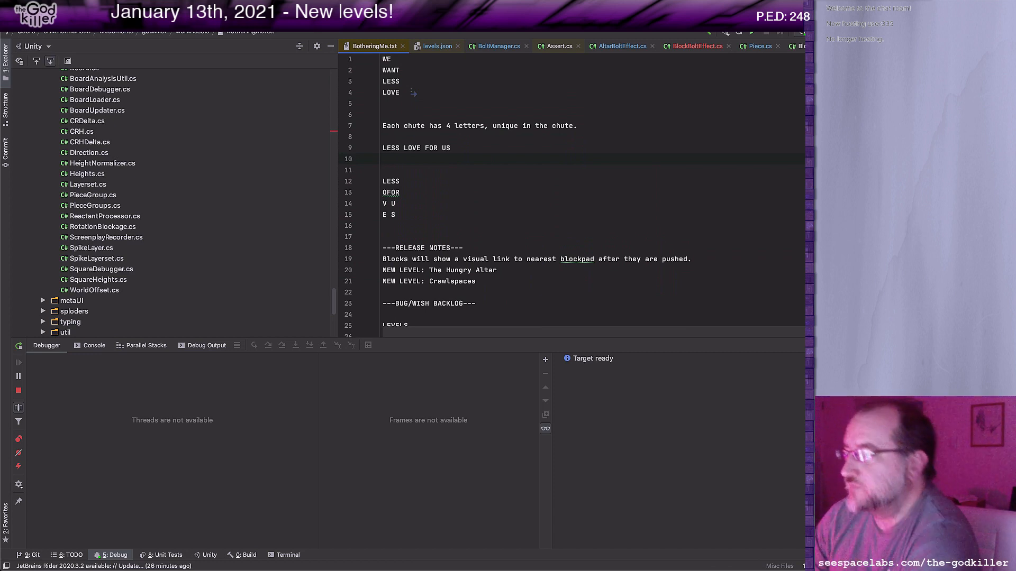
key("Up")
key("Right")
key("Right")
key("Right")
key("Right")
key("Right")
key("Right")
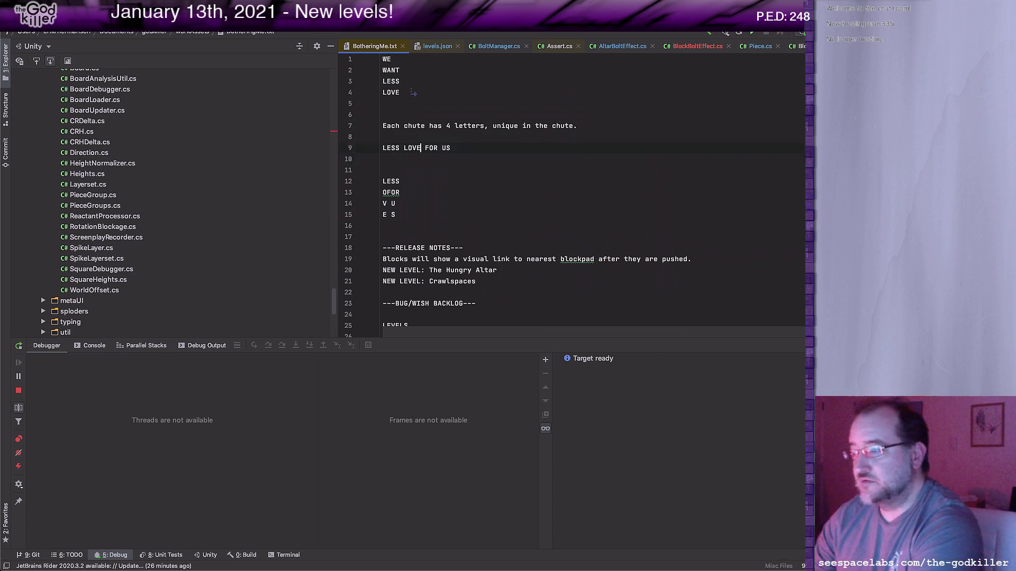
type("IN IT")
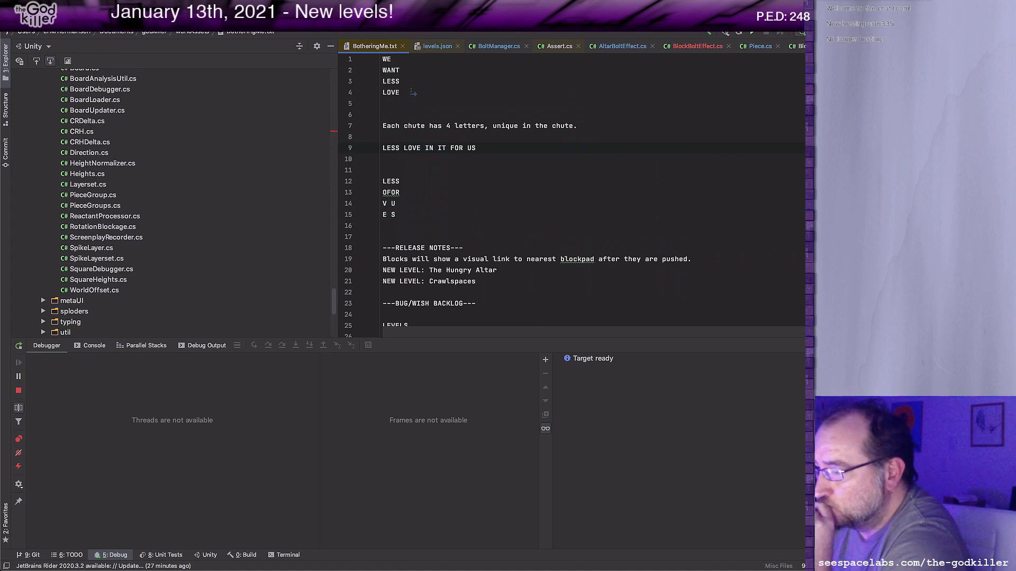
left_click(383, 159)
key("Down")
key("Down")
key("Down")
key("Down")
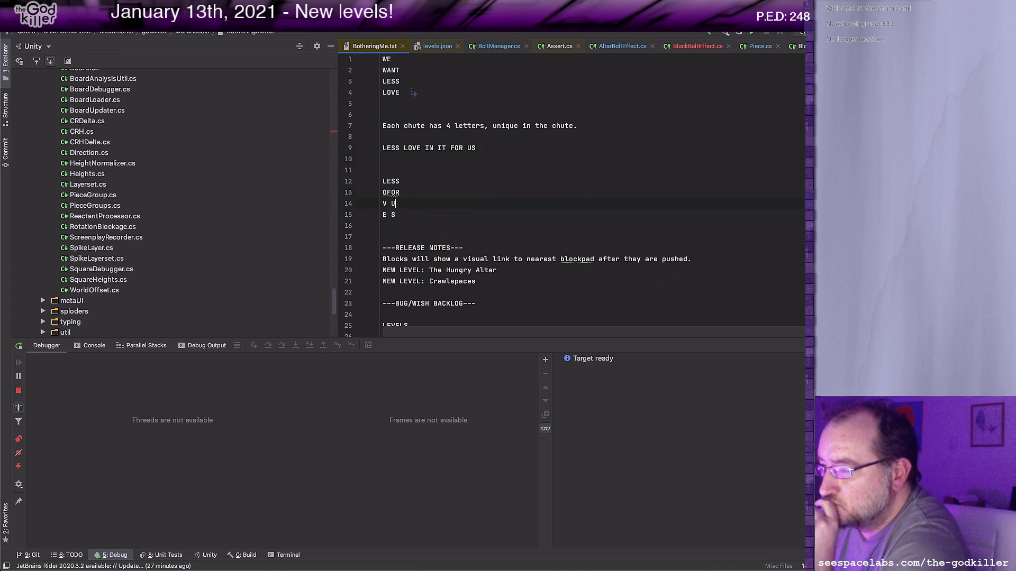
key("Left")
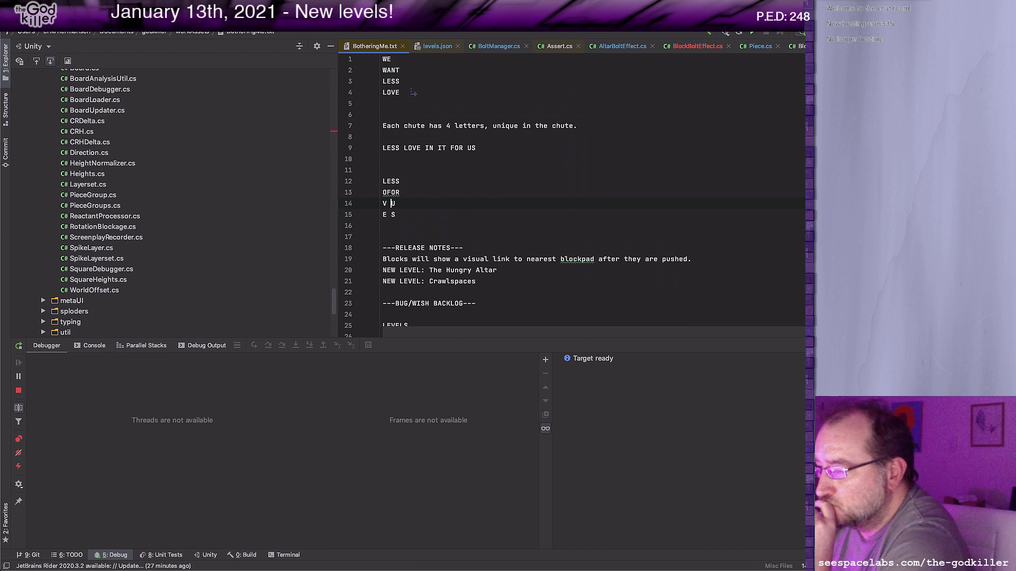
Duplicate the phrase LESS LOVE IN IT FOR US on the line directly beneath it.
key("Up")
key("Up")
key("Up")
key("Up")
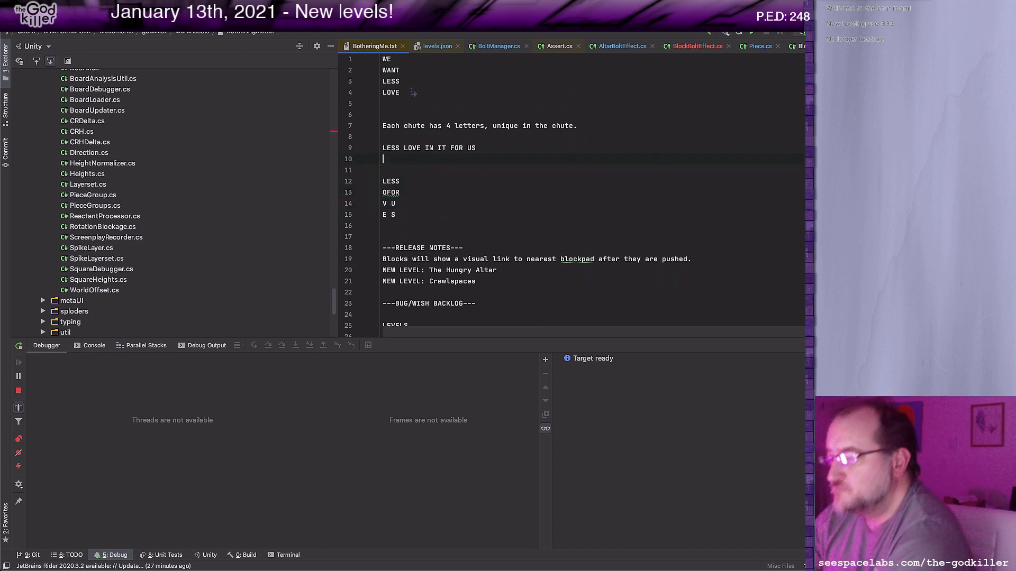
key("Home")
key("shift+End")
key("super+c")
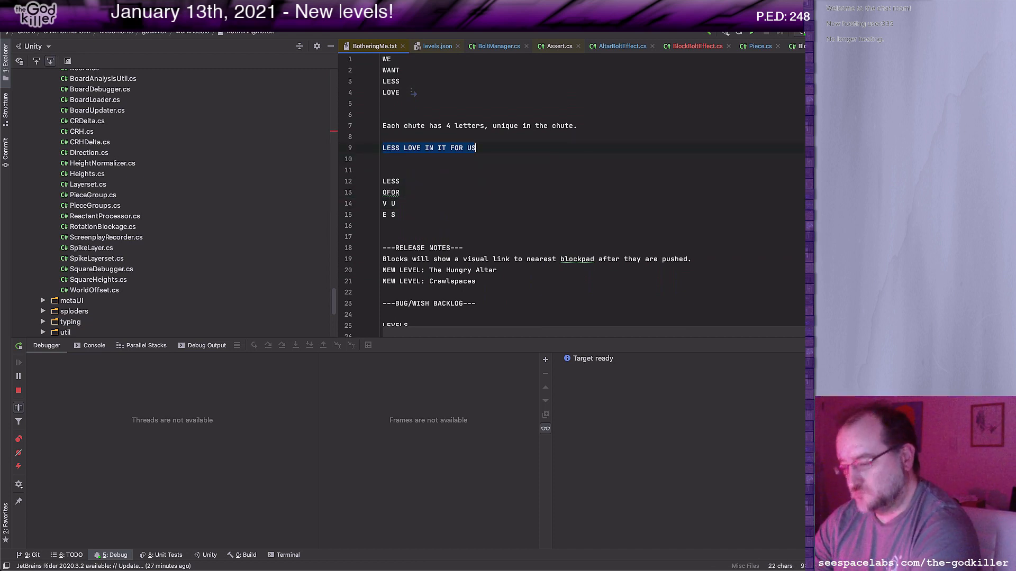
key("Right")
key("Return")
key("super+v")
Remove IN IT from the duplicated phrase so it reads LESS LOVE FOR US.
key("Left")
key("Left")
key("Left")
key("Left")
key("Left")
key("Left")
key("Left")
key("Left")
key("Left")
key("Left")
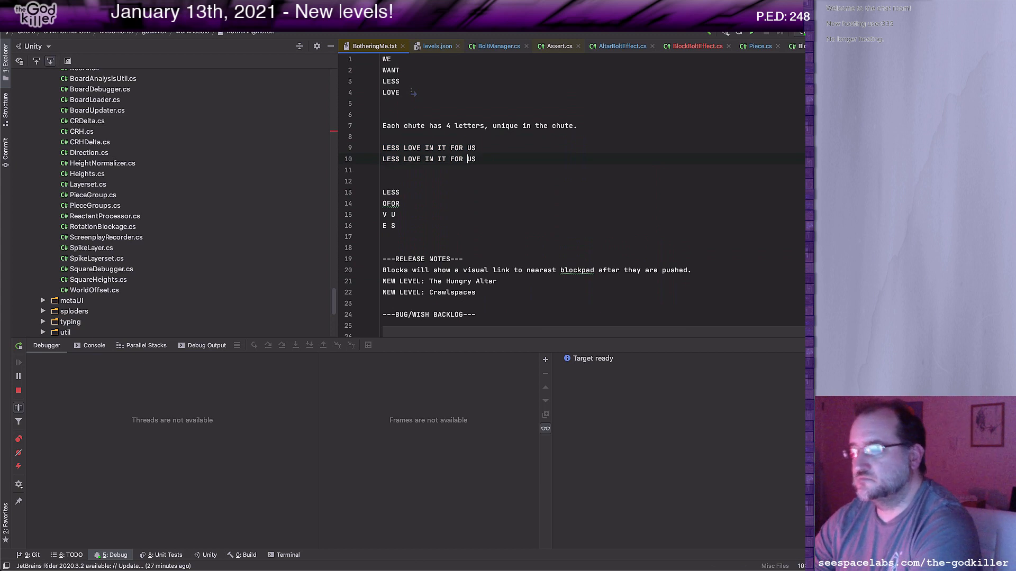
key("Left")
key("Left")
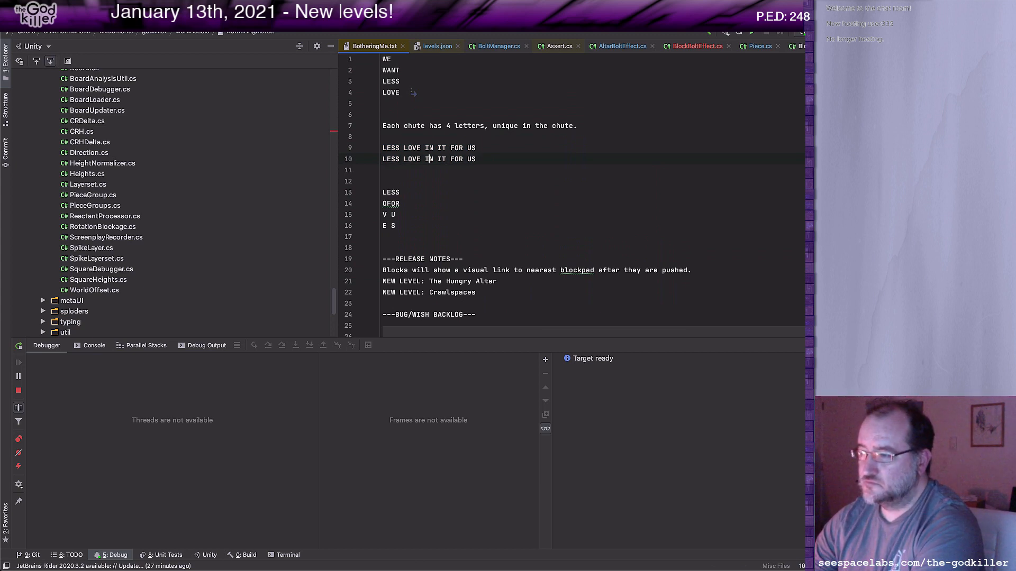
key("shift+Right")
key("shift+Right")
key("shift+Right")
key("shift+Right")
key("shift+Right")
key("shift+Right")
key("BackSpace")
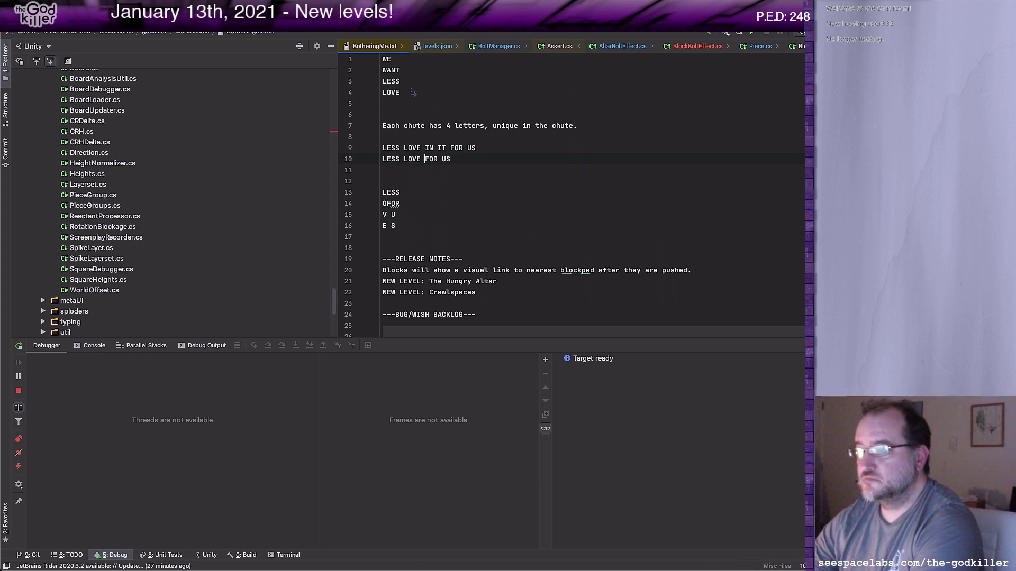
Complete the last row of the crossing to spell ELSE, adding L between E and S and a final E.
key("Down")
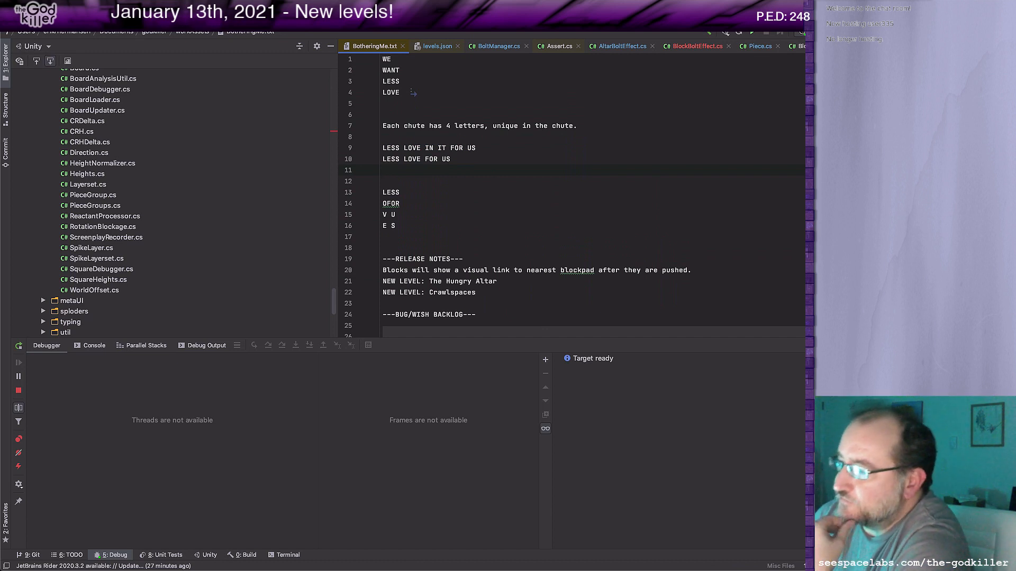
key("Down")
key("Down")
key("Down")
key("Down")
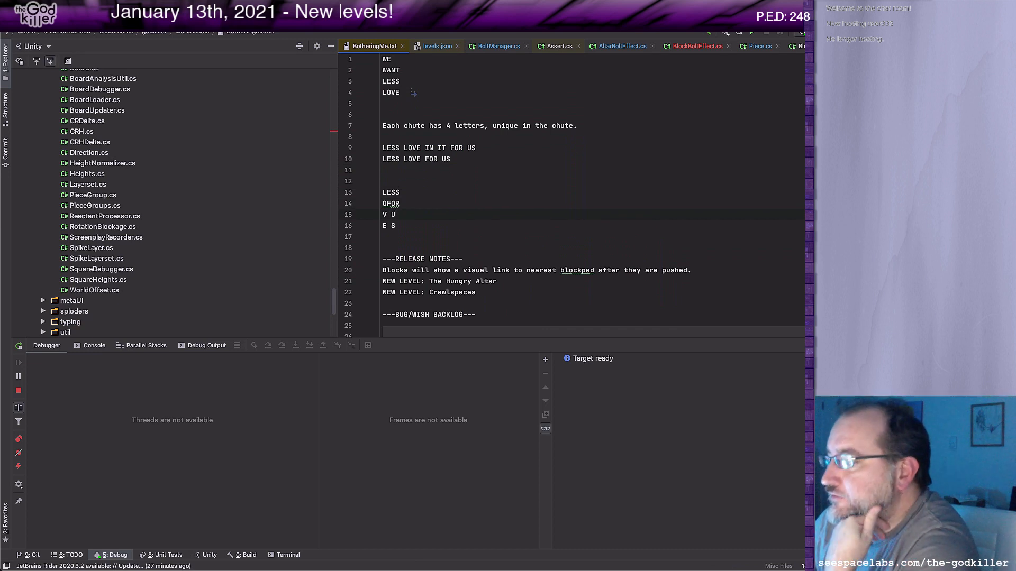
key("Up")
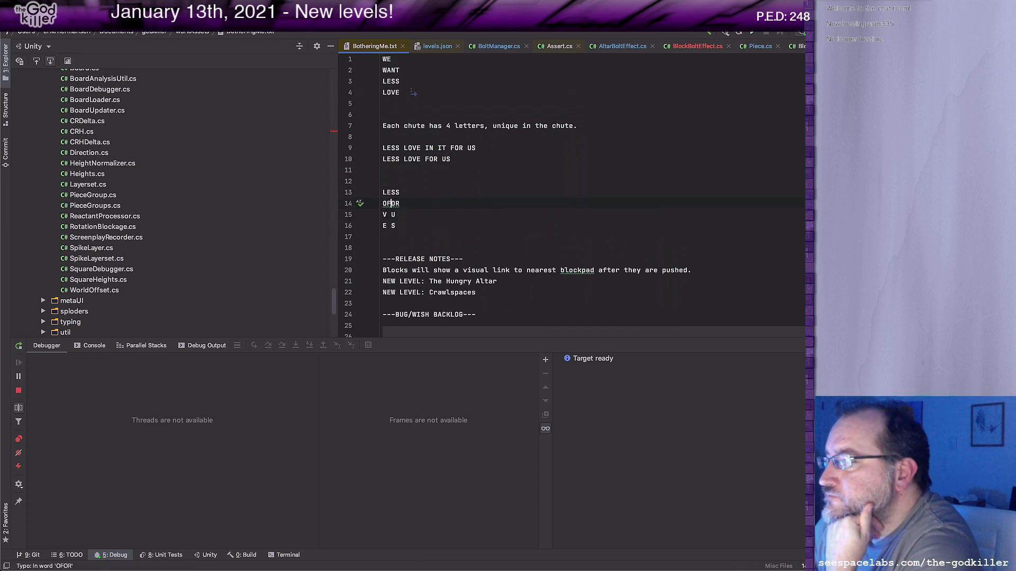
left_click(386, 203)
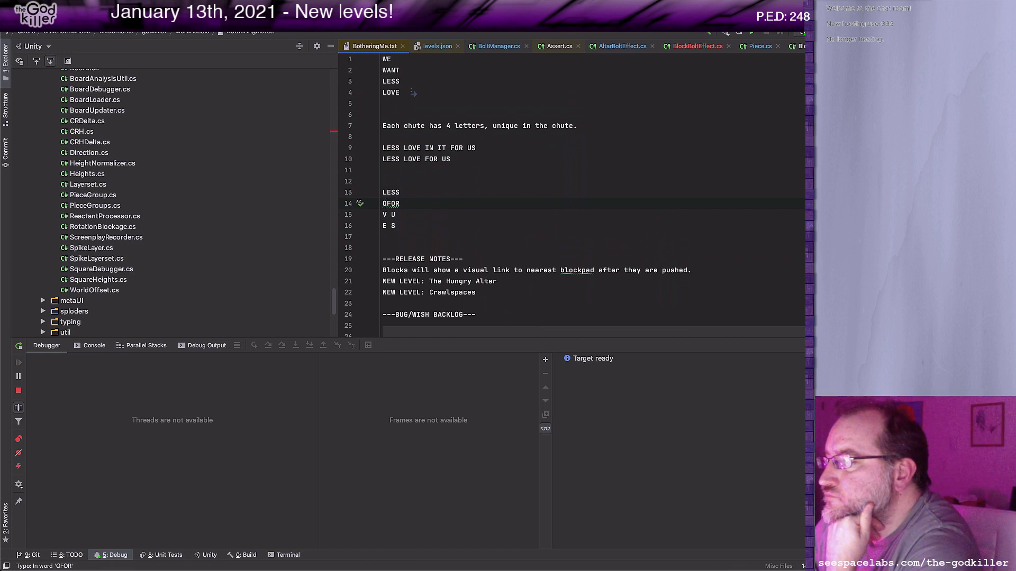
left_click(387, 214)
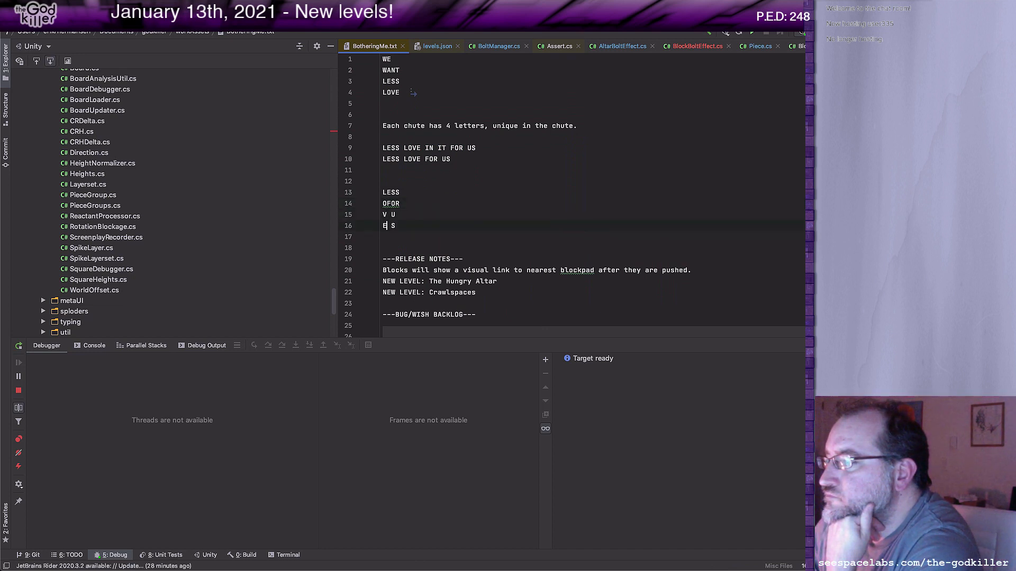
key("shift+Right")
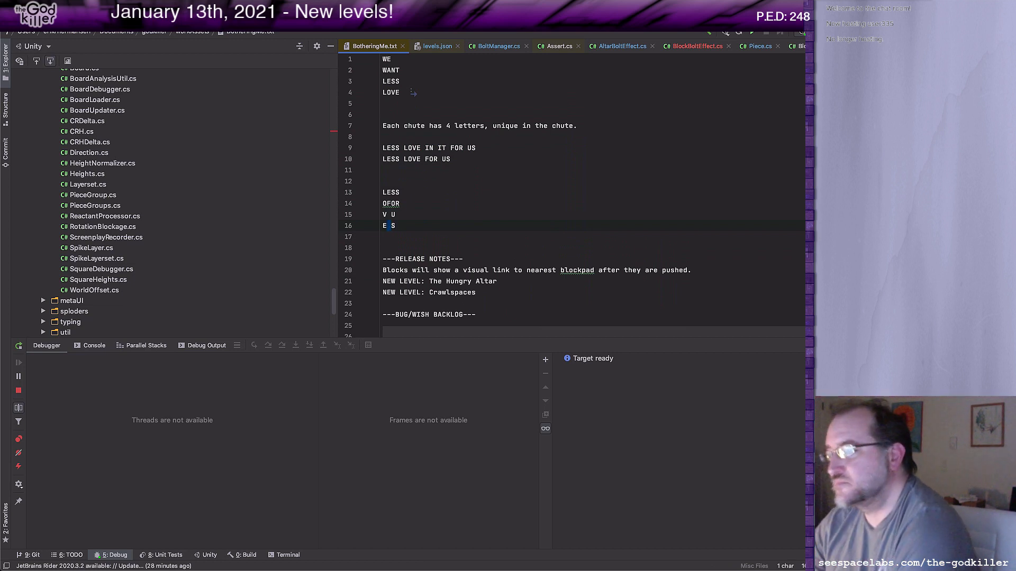
type("L")
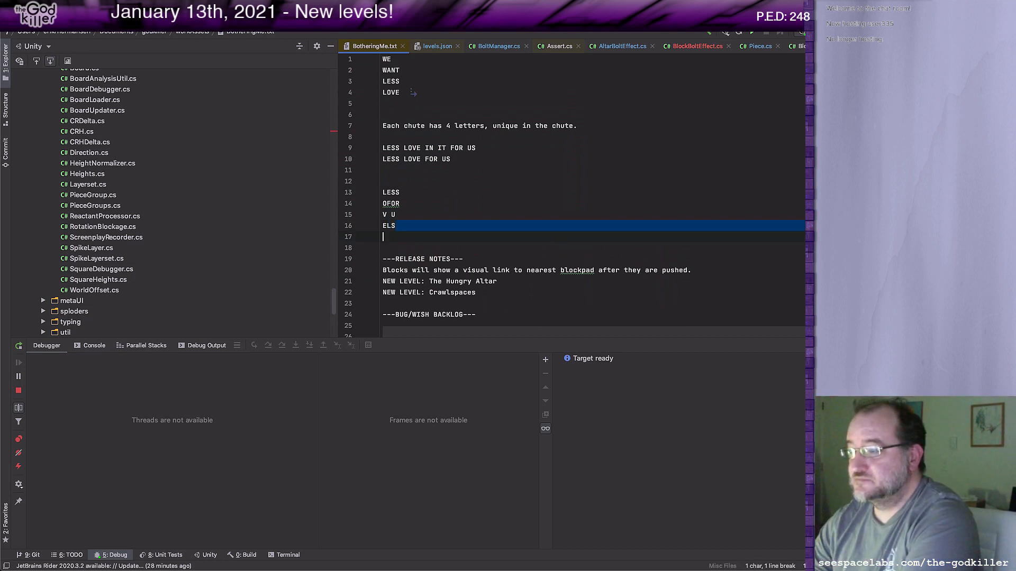
key("Home")
key("End")
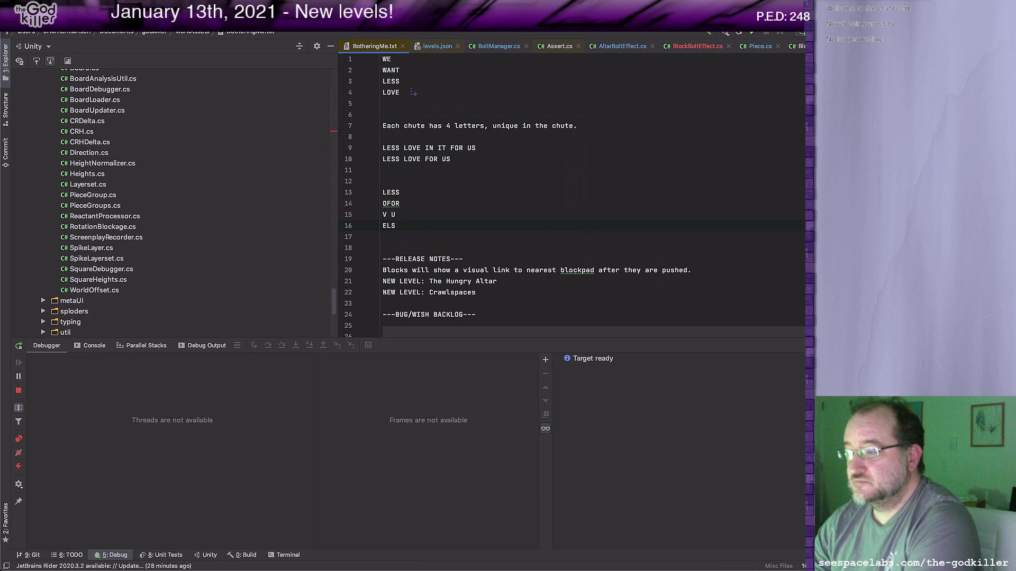
type("E")
Append OR ELSE to the phrase LESS LOVE FOR US and separate it from the phrase above with a blank line.
key("Up")
key("Up")
key("Up")
key("Up")
key("Up")
key("Up")
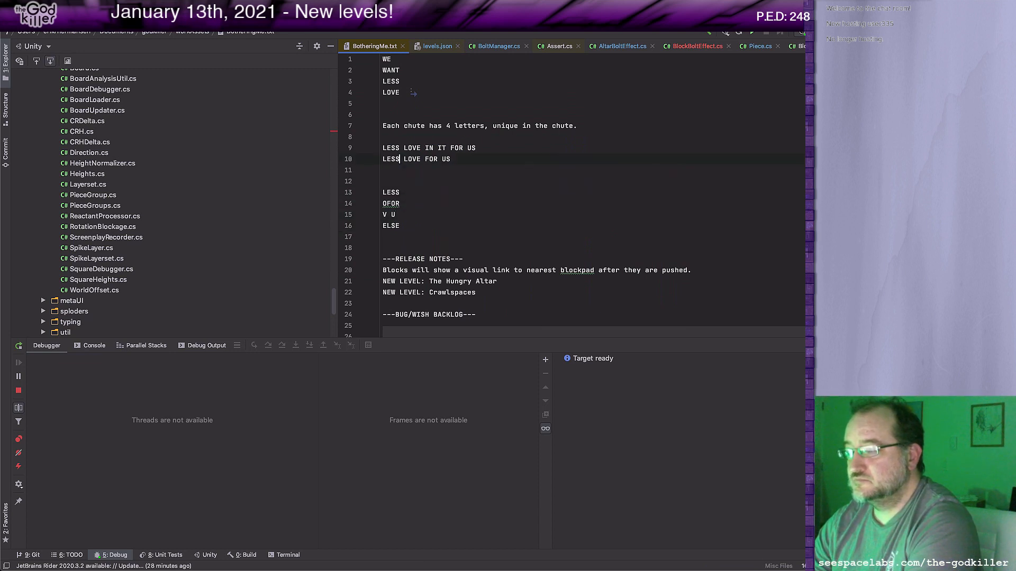
key("End")
type("OR")
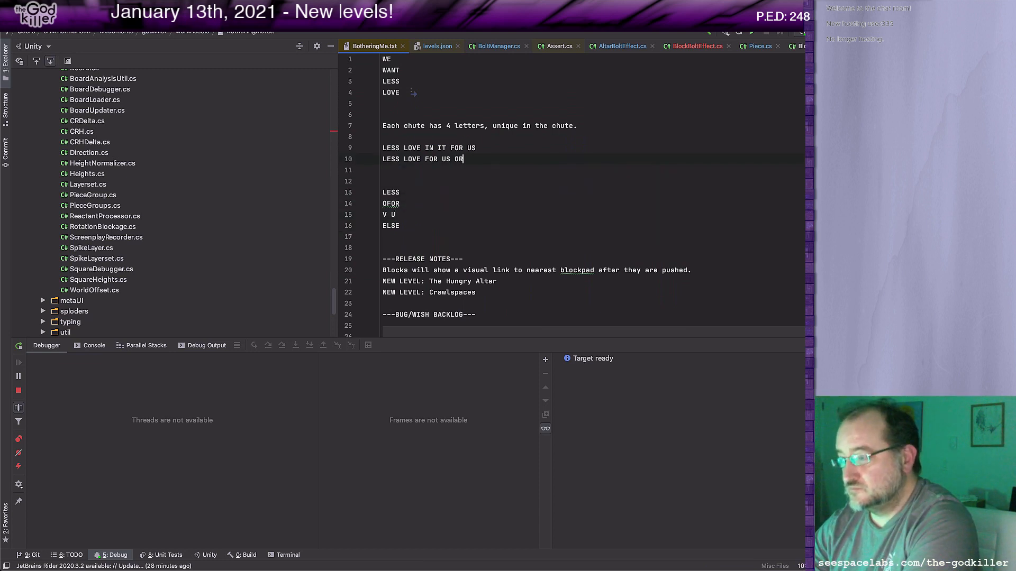
type(" ELSE")
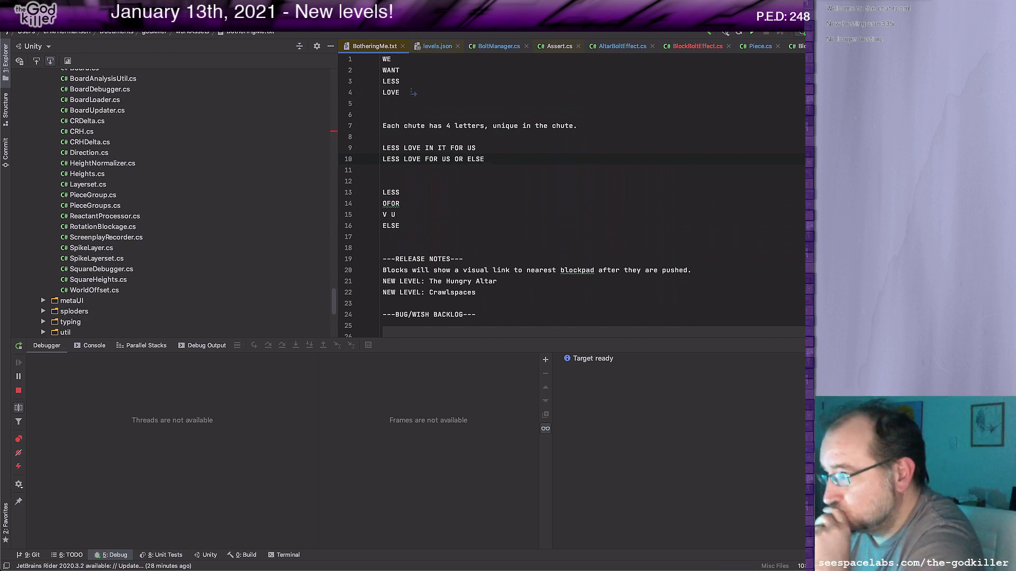
key("ctrl+alt+Return")
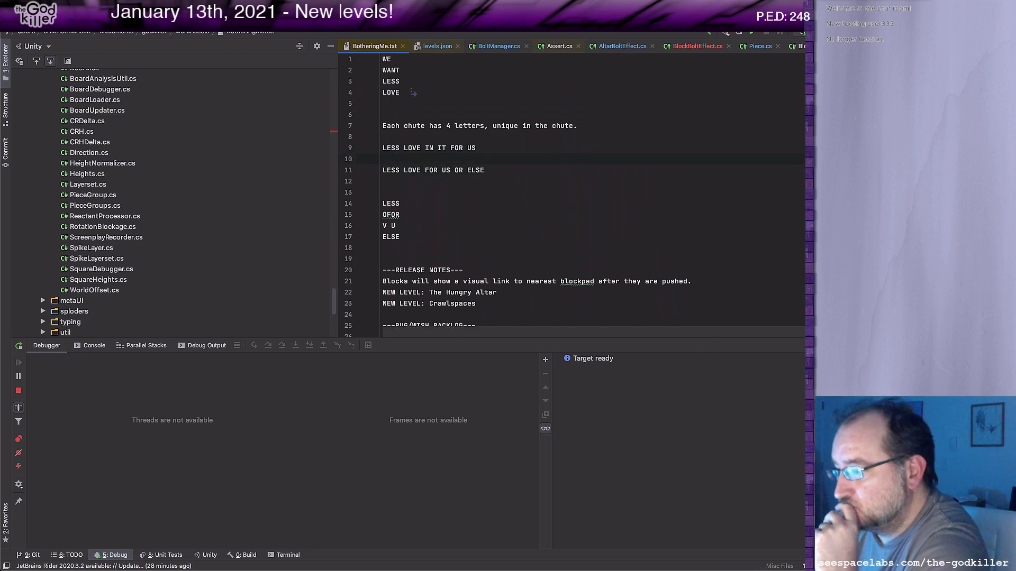
Examine the letters of the crossing row by row, from LESS down to ELSE, against the four unique letters per chute rule.
key("Down")
key("Down")
key("Down")
key("Down")
key("Down")
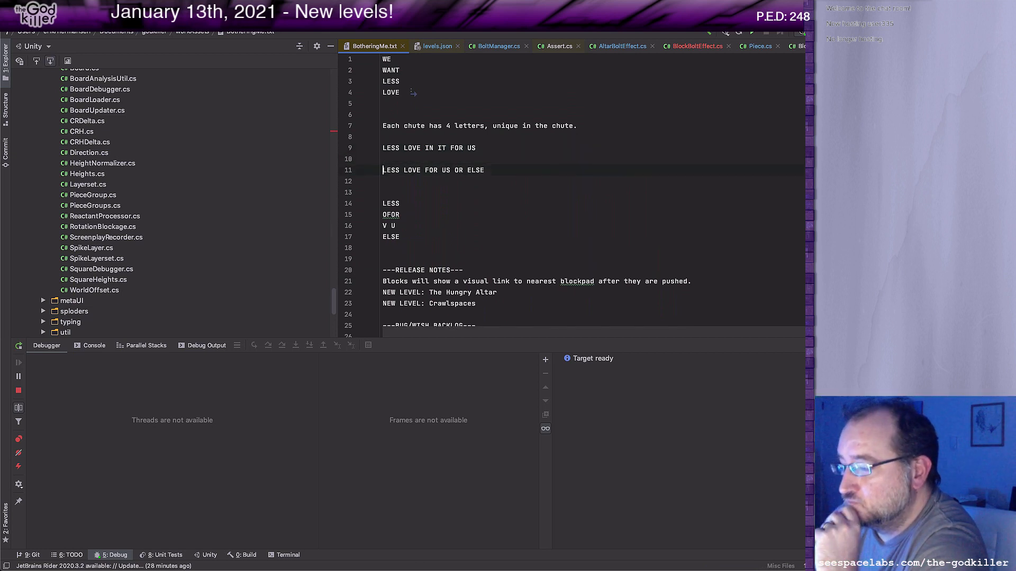
key("Right")
key("Right")
key("Right")
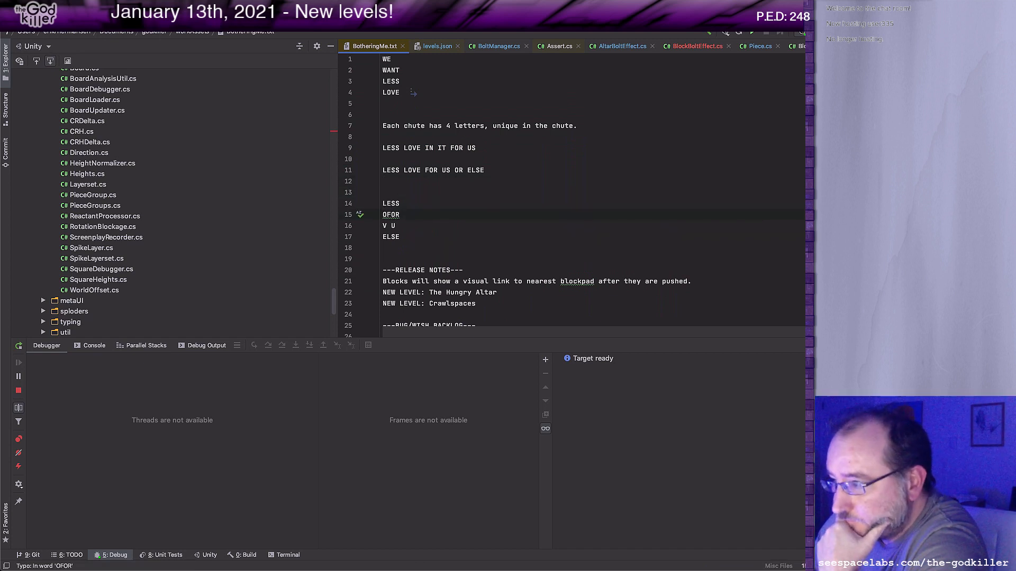
key("Down")
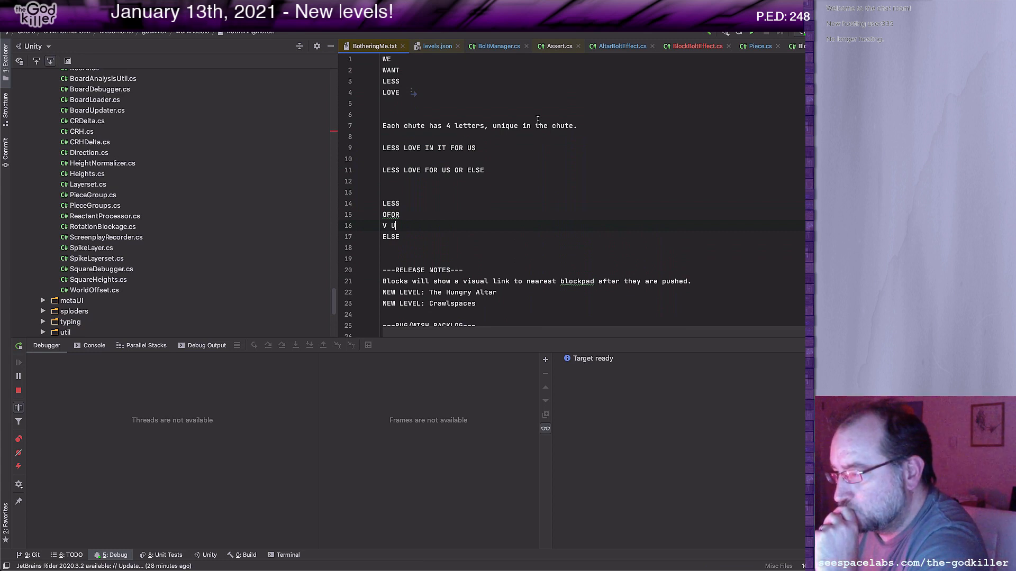
key("Left")
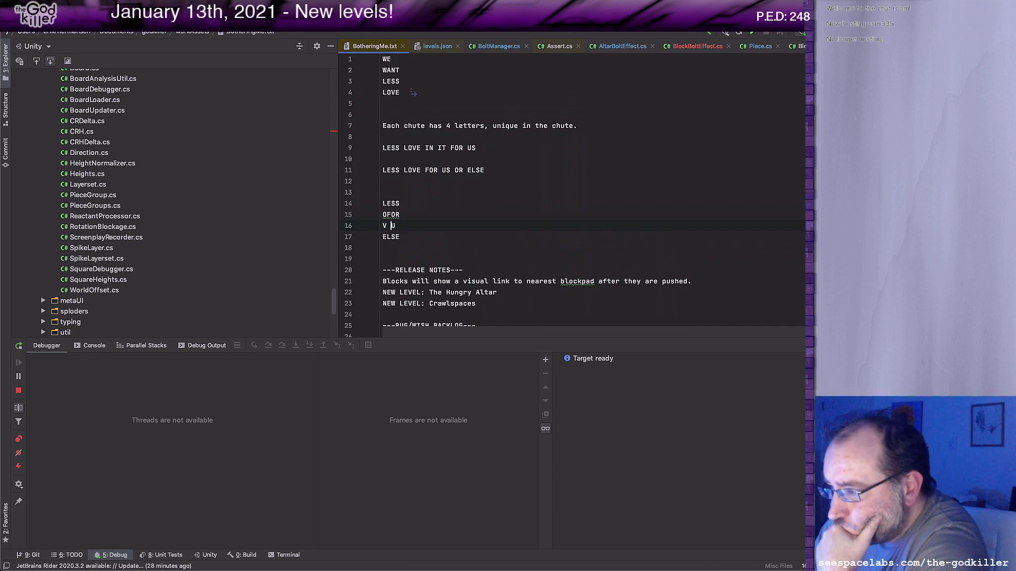
key("Right")
key("Right")
key("Right")
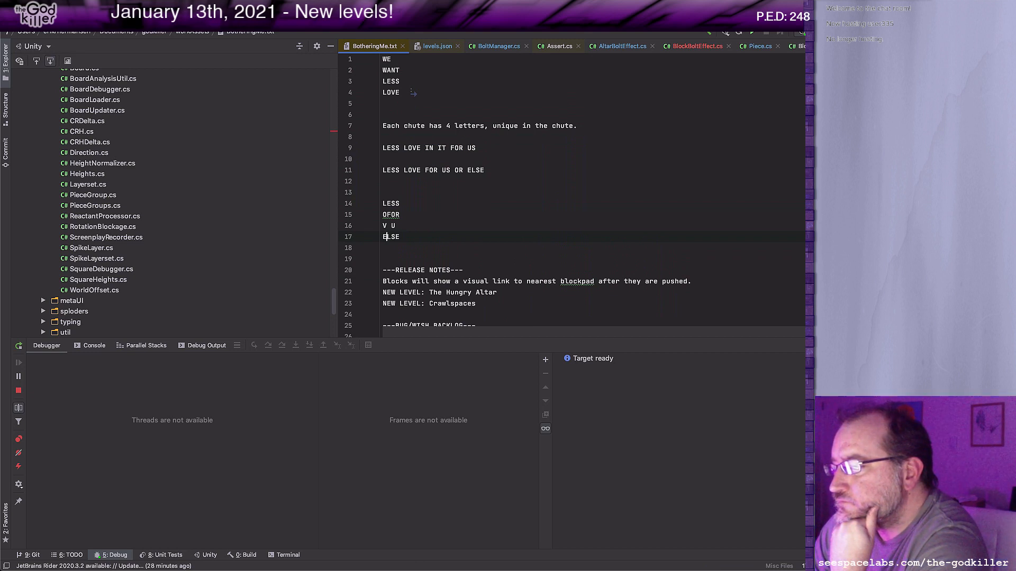
left_click(386, 226)
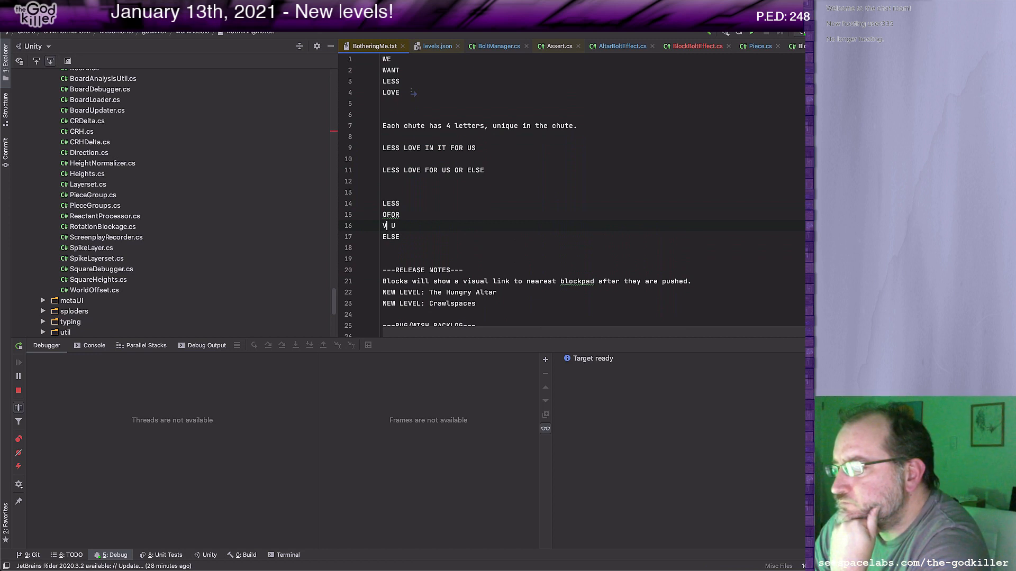
key("Right")
key("Right")
key("Right")
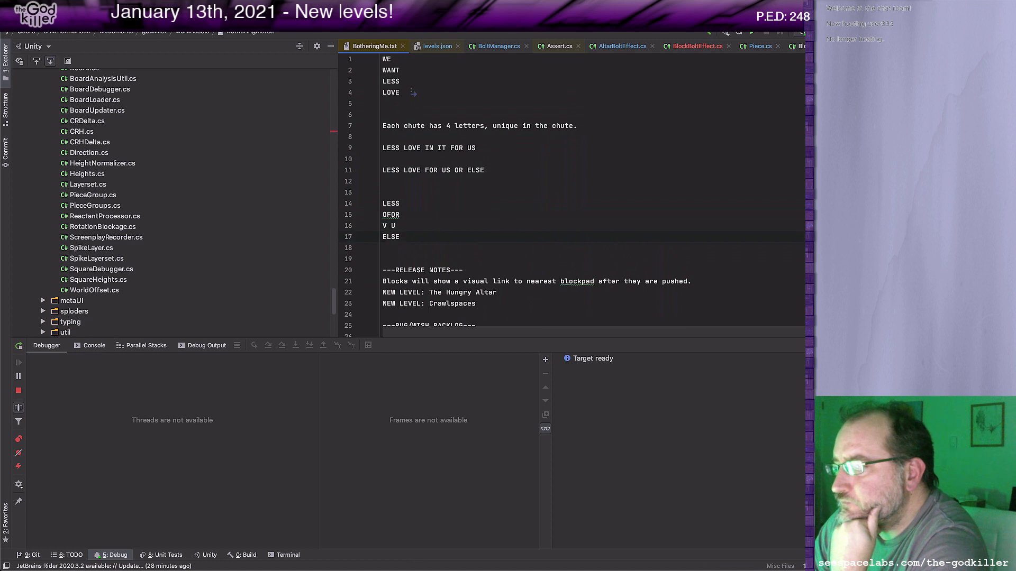
key("Left")
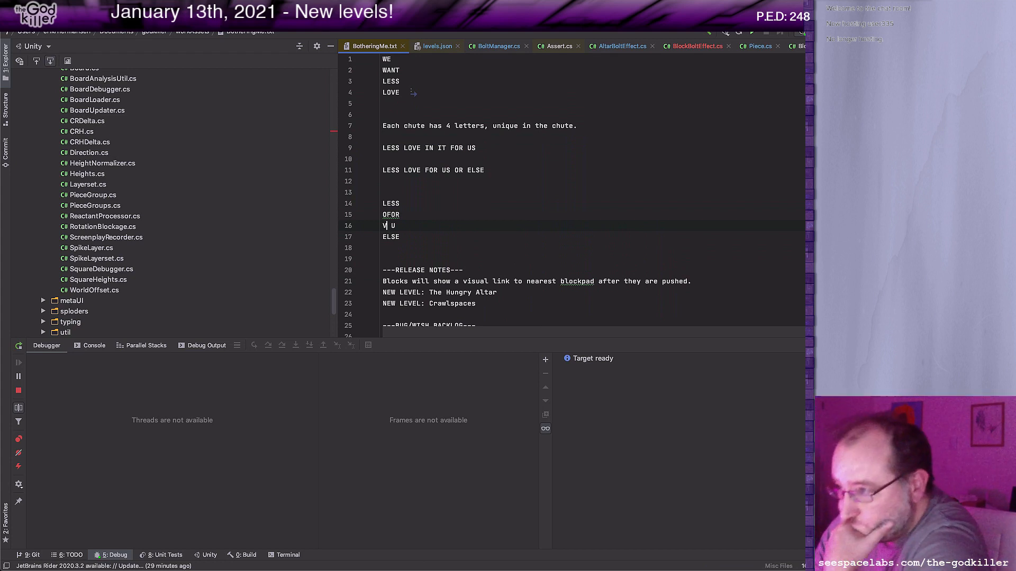
Add blank lines between the ELSE crossing and the release notes heading to make room for another phrase.
left_click(384, 248)
left_click(383, 258)
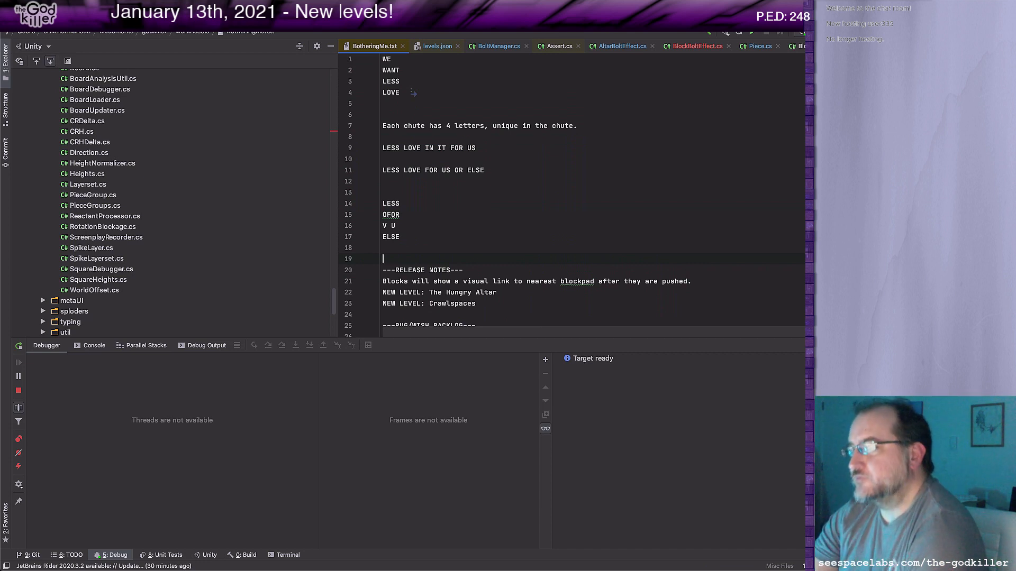
key("Return")
key("Return")
key("Up")
key("Return")
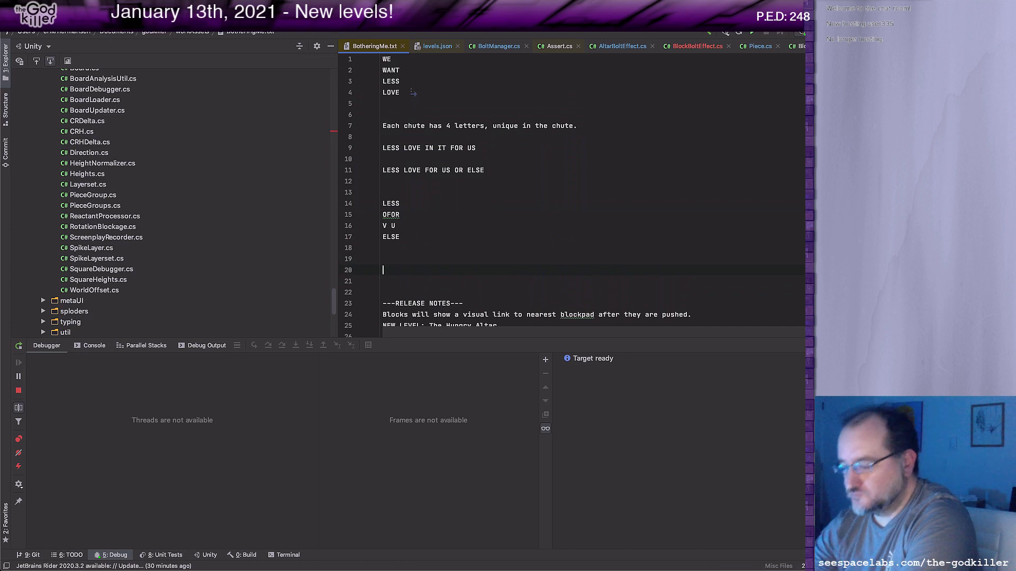
key("Return")
key("Up")
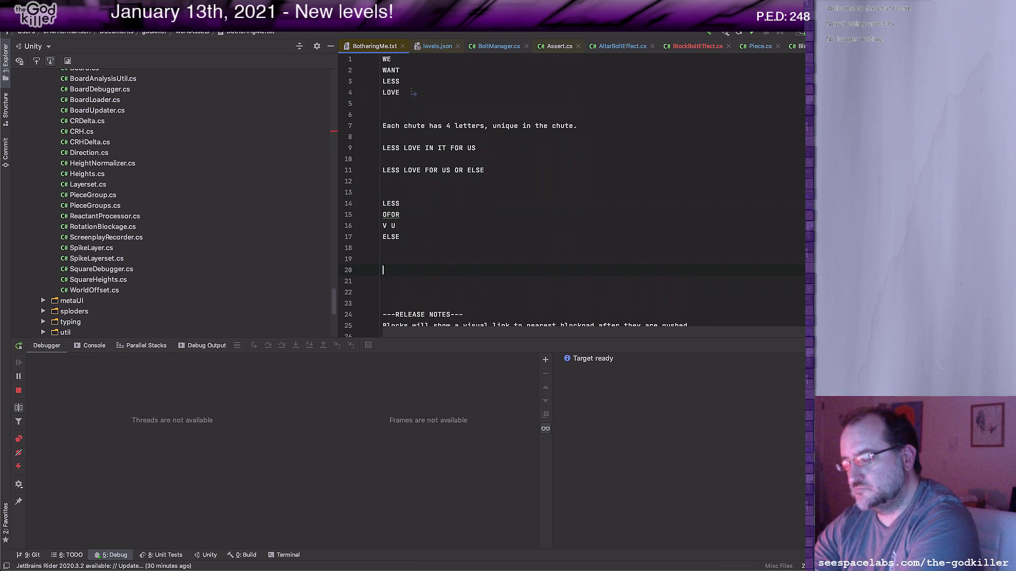
type("TOO ")
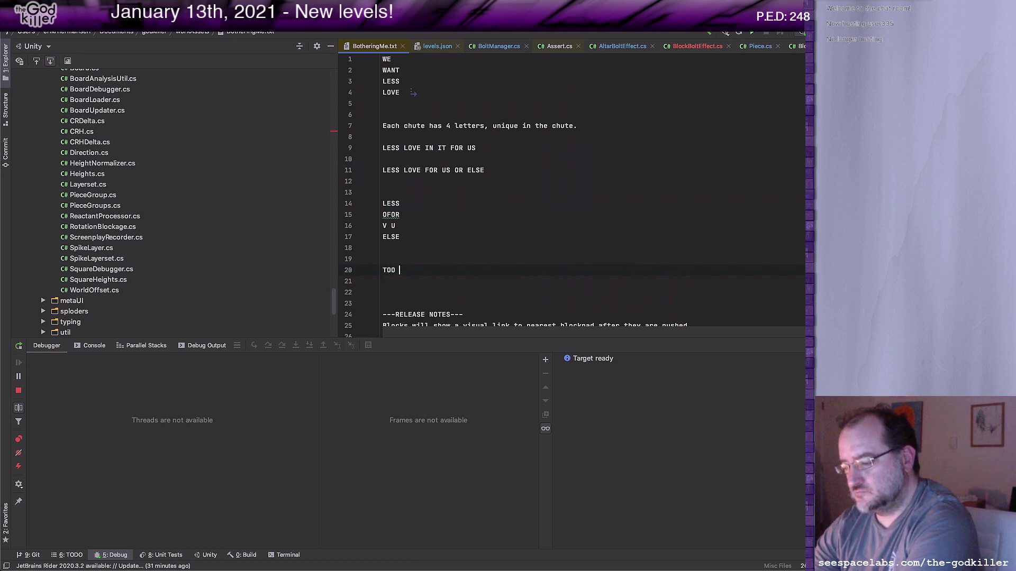
type("MUCH LOVE")
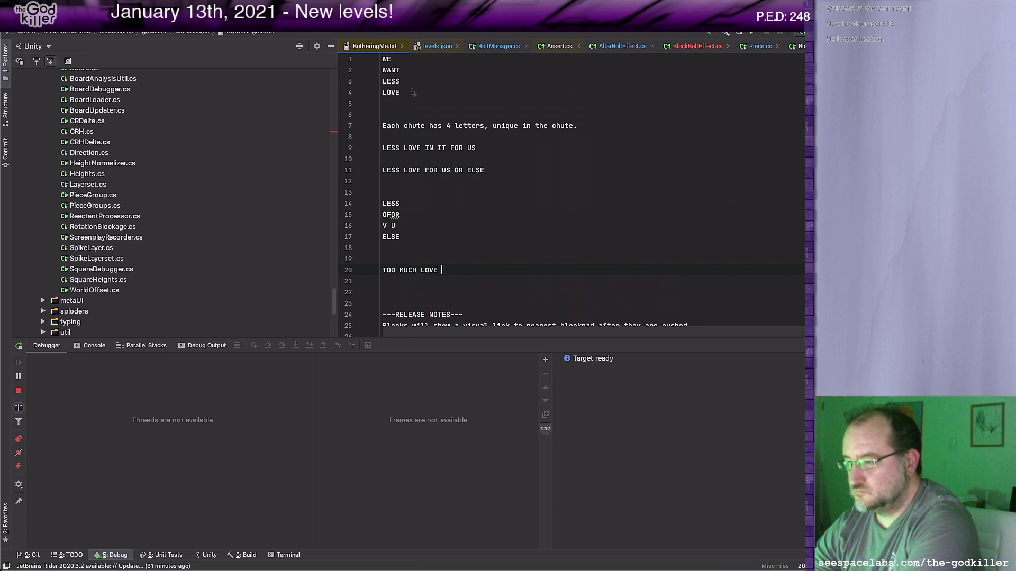
type(" IS BAD")
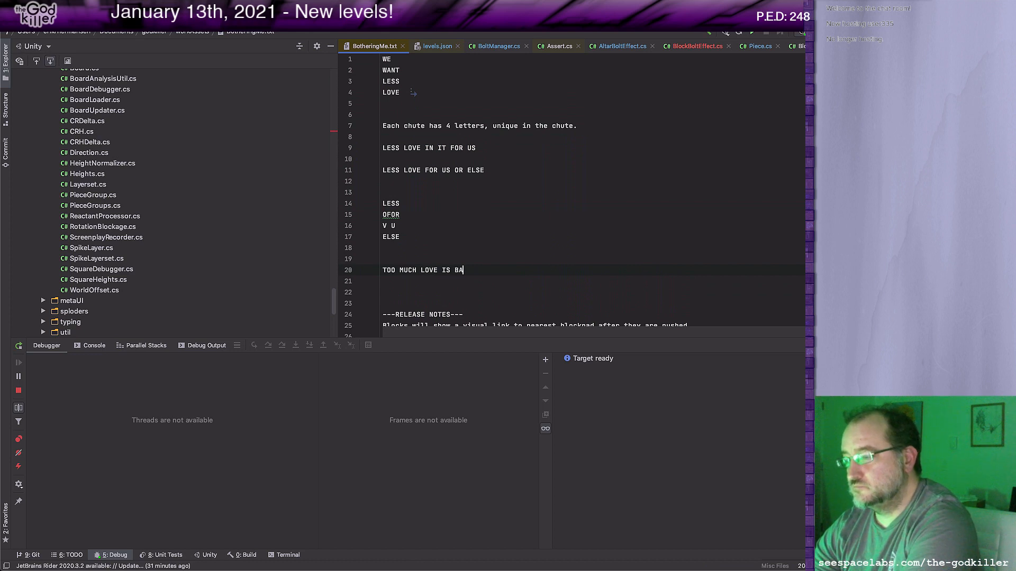
key("Return")
key("Return")
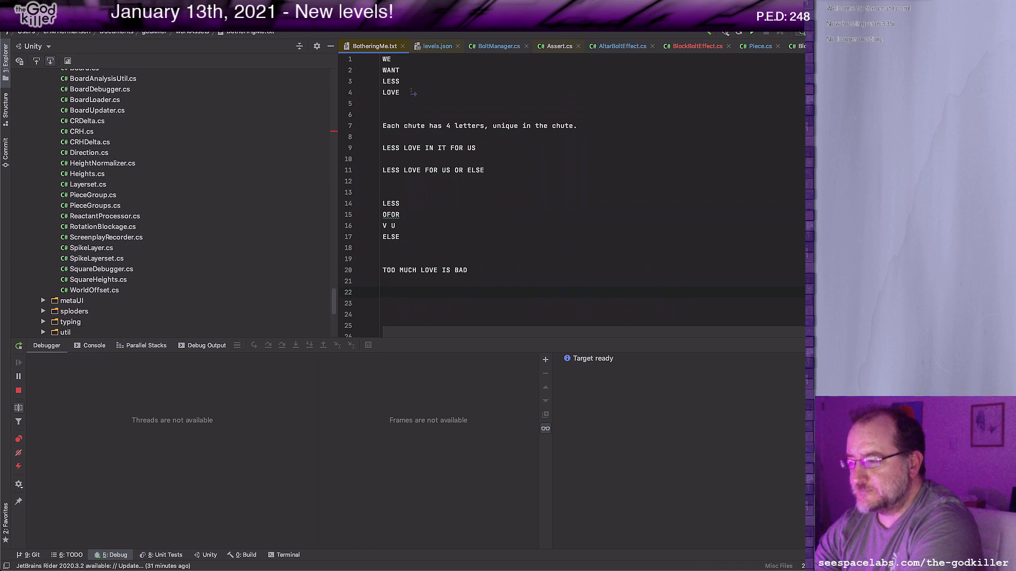
key("shift+Up")
key("shift+Up")
key("shift+Up")
key("BackSpace")
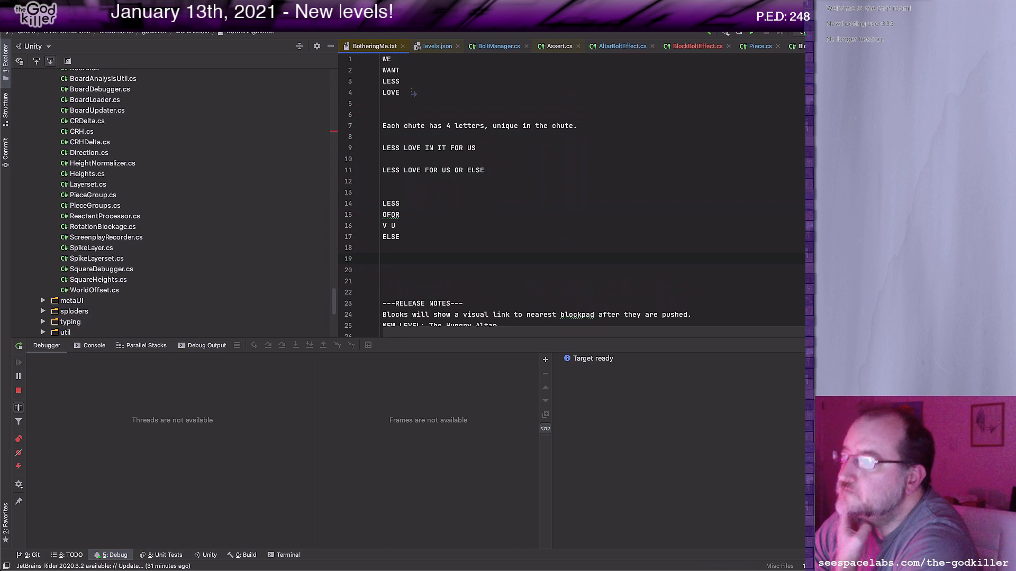
Write the phrase WE WANT LESS LOVE below the ELSE crossing, followed by a blank line.
key("Return")
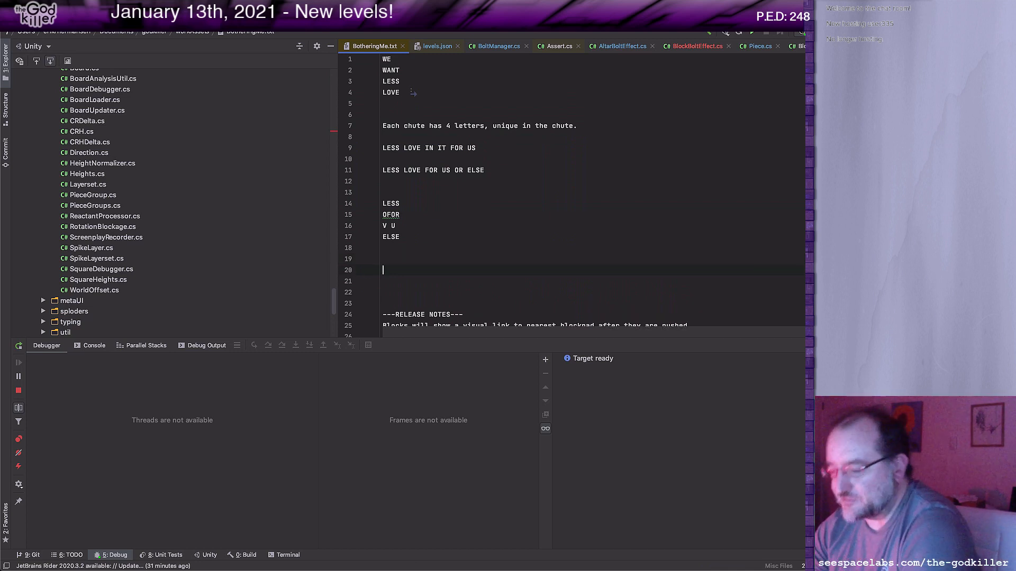
type("WE WANT L")
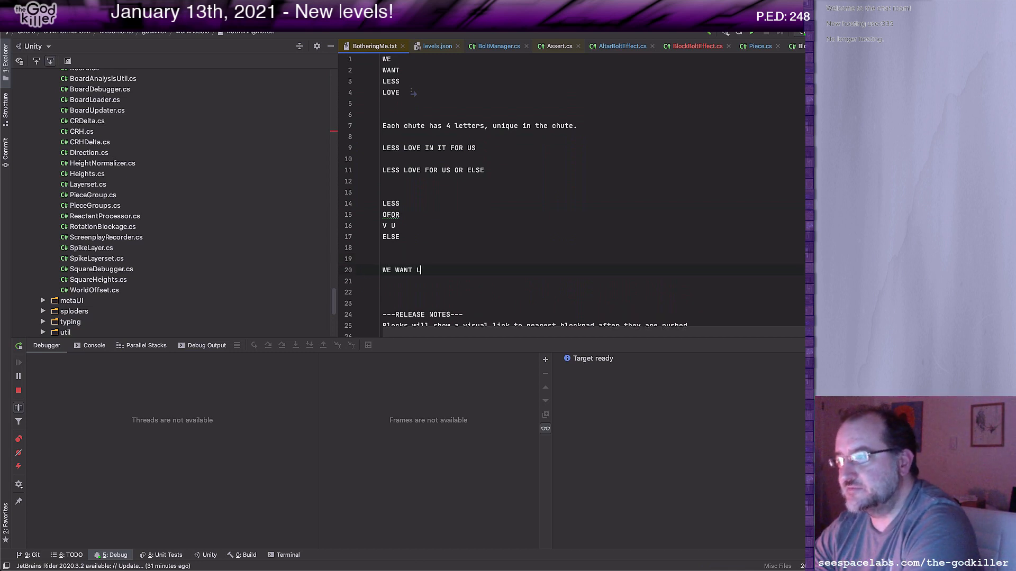
type("ESS LOVE")
key("Return")
key("Return")
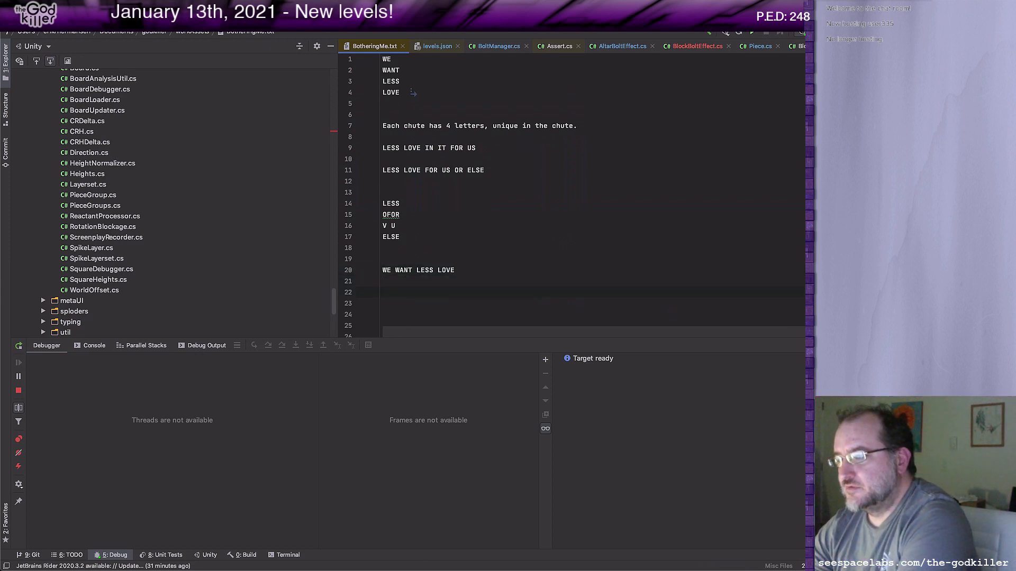
Start a new crossing under the phrase with WANT across and an E beneath its W to spell WE downward.
type("W")
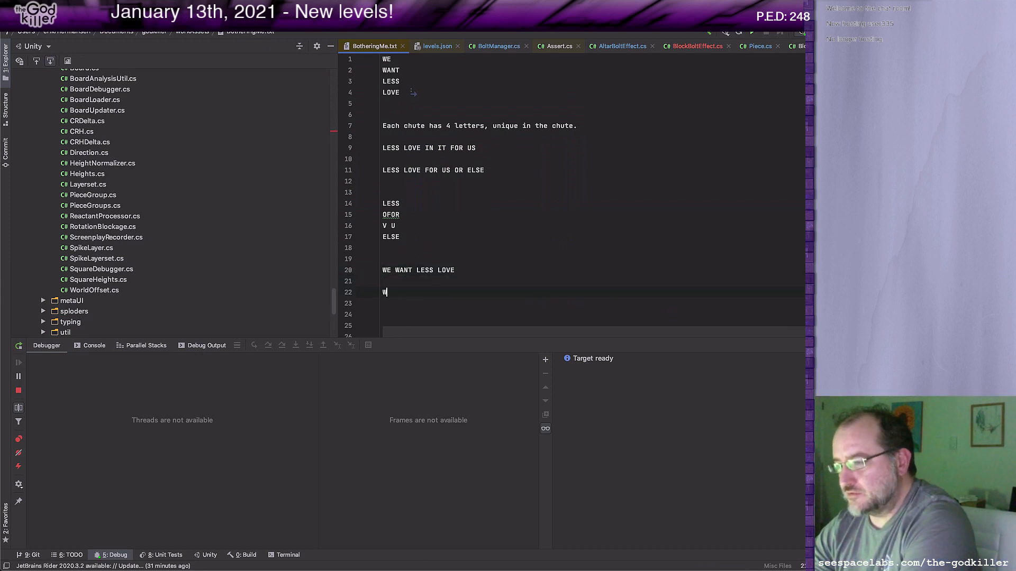
type("ANT")
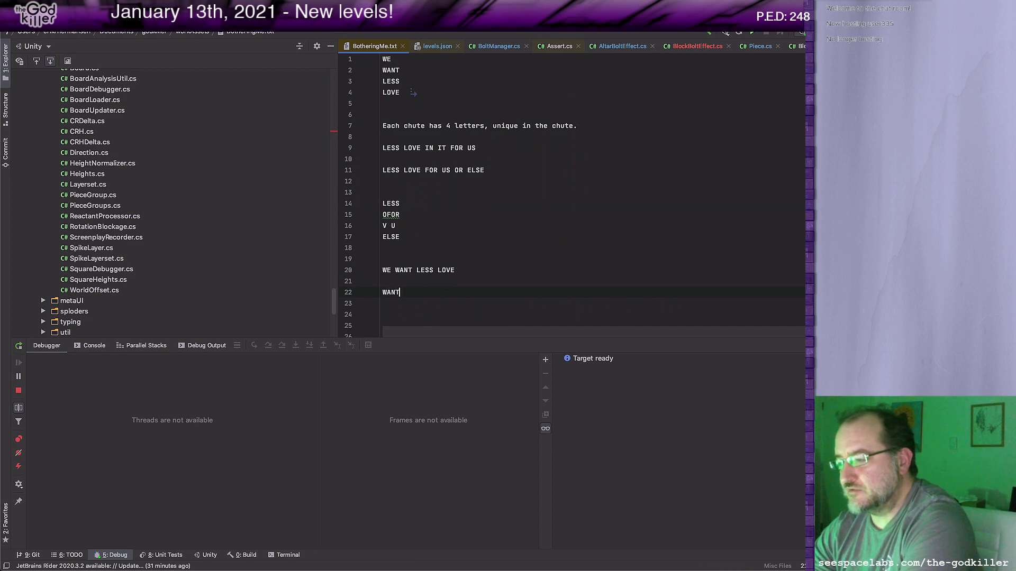
key("BackSpace")
key("BackSpace")
key("BackSpace")
key("Return")
type("E")
key("Up")
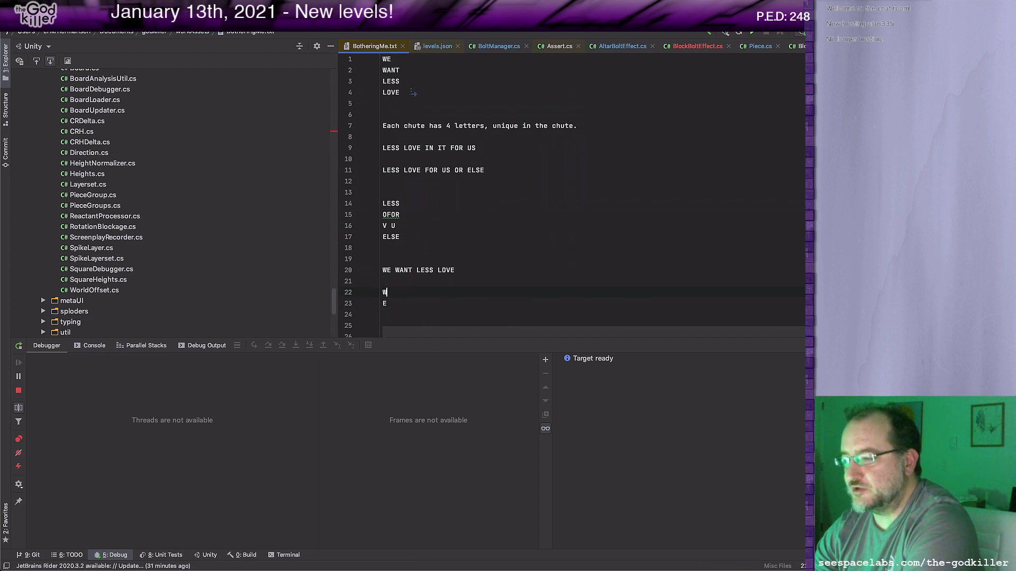
type("ANT")
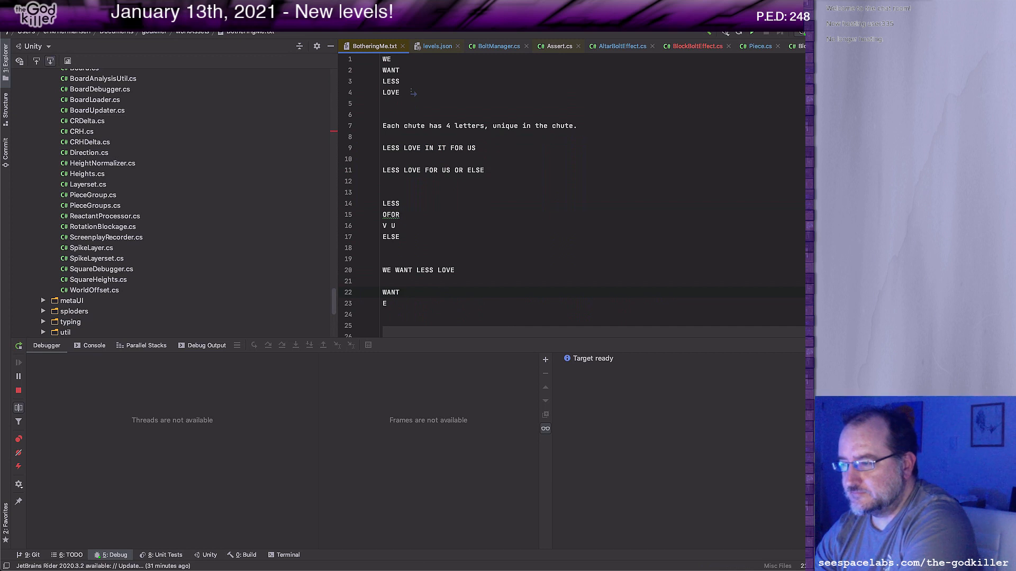
Add LESS and LOVE as the third and fourth rows of the new crossing.
key("Down")
key("Down")
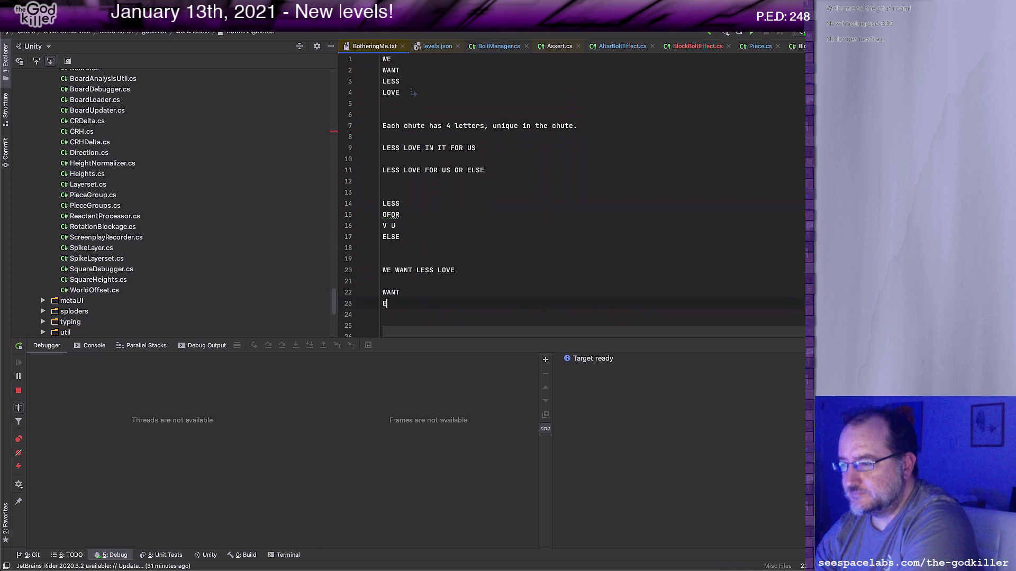
type("LESS")
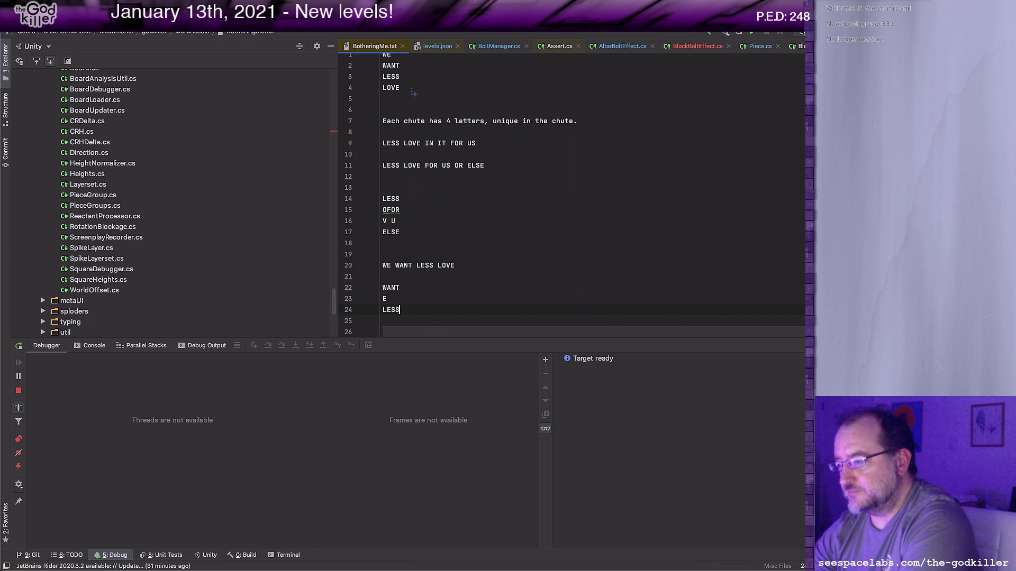
key("Return")
type("LOVE")
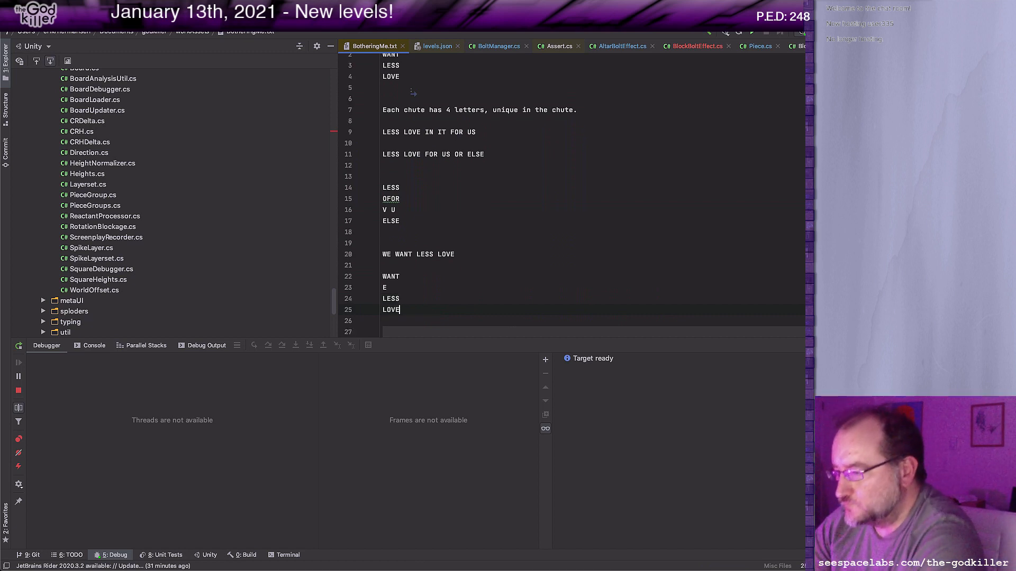
Insert WILL after WE in the phrase above the new crossing so it reads WE WILL WANT LESS LOVE.
key("Left")
key("Left")
key("Left")
key("Up")
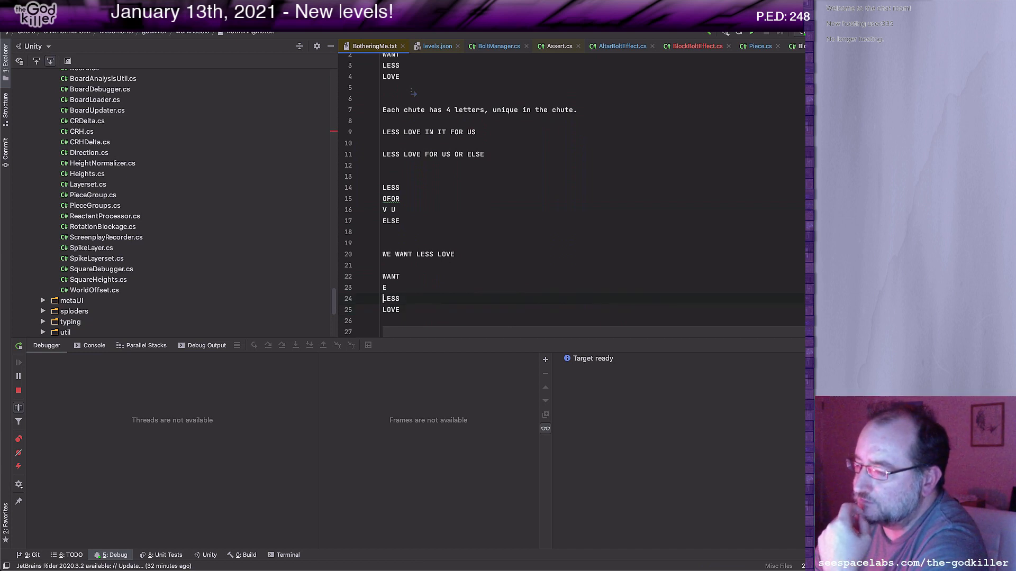
key("Up")
key("Up")
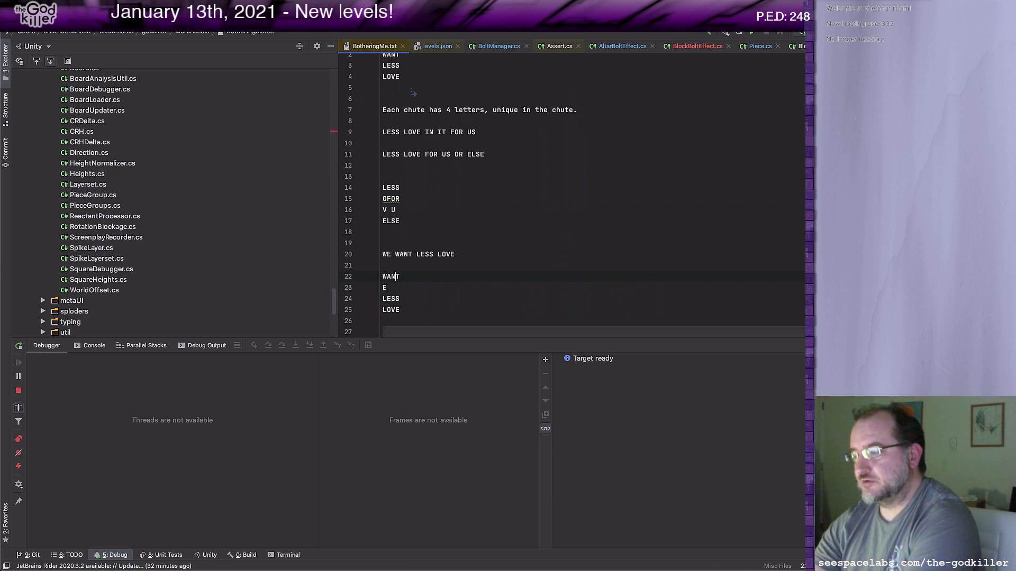
key("Up")
key("Up")
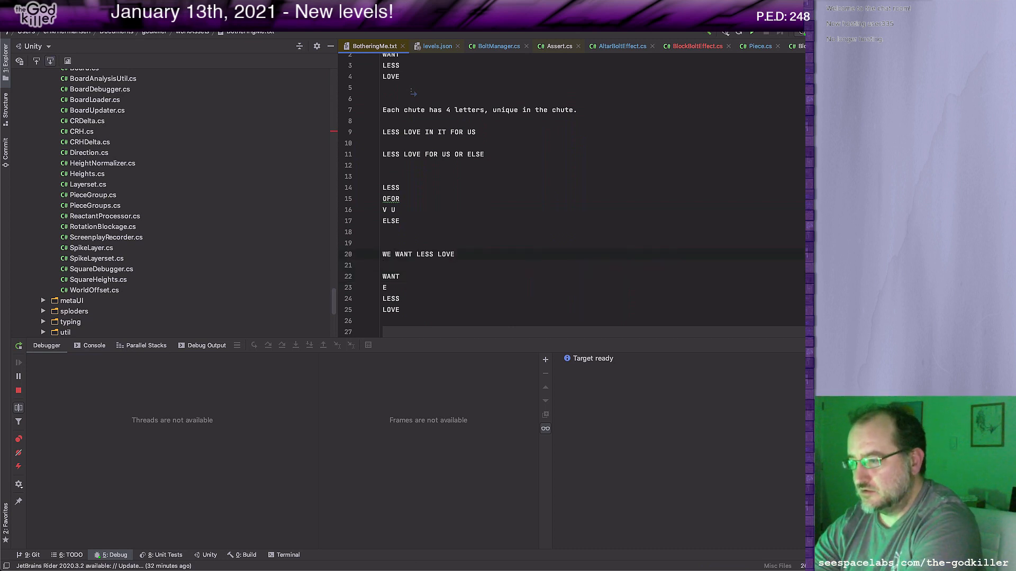
type("WILL")
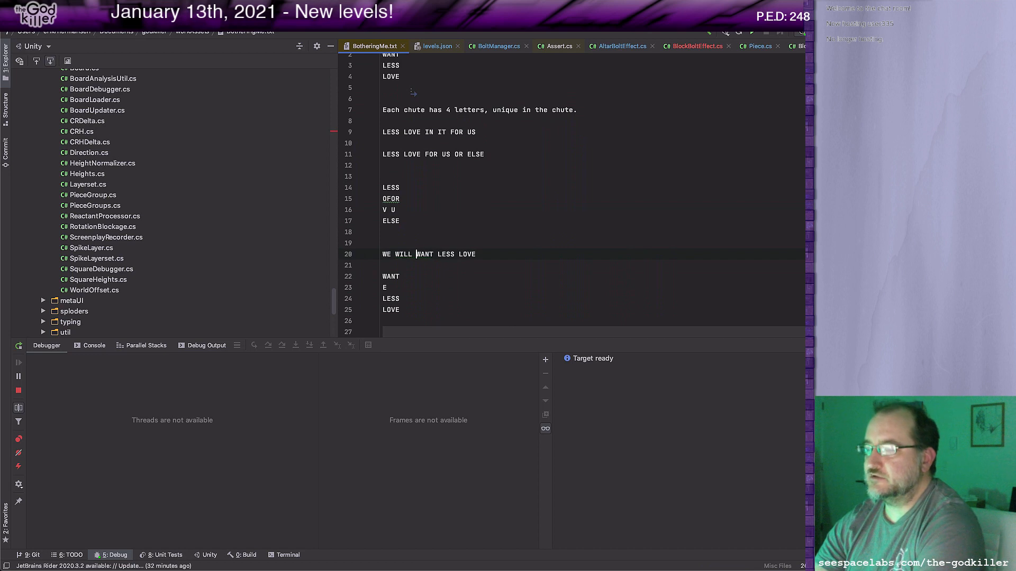
key("Down")
key("Down")
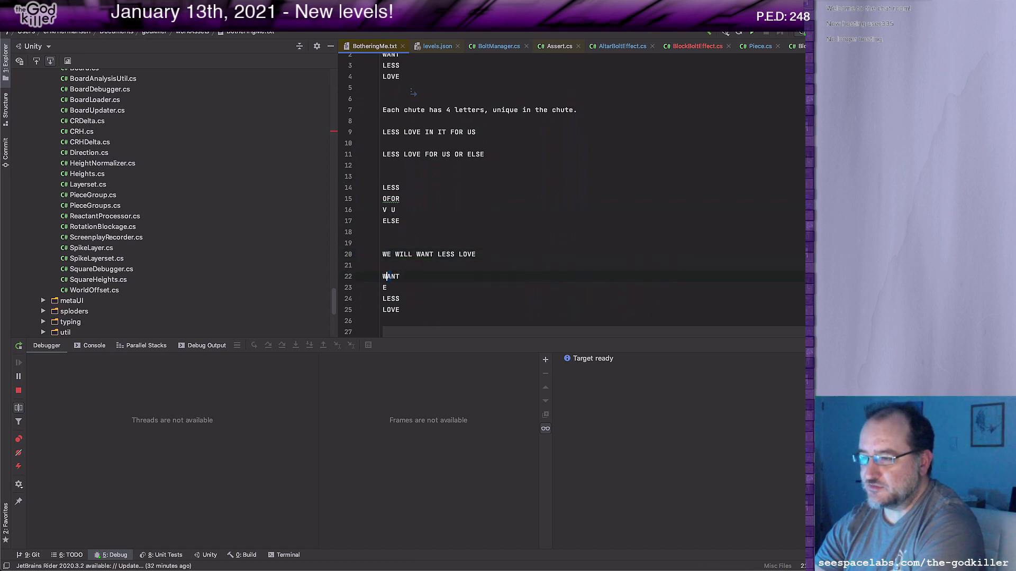
Change the top row of the newest crossing from WANT to WILL.
key("Delete")
type("I")
key("shift+Right")
key("shift+Right")
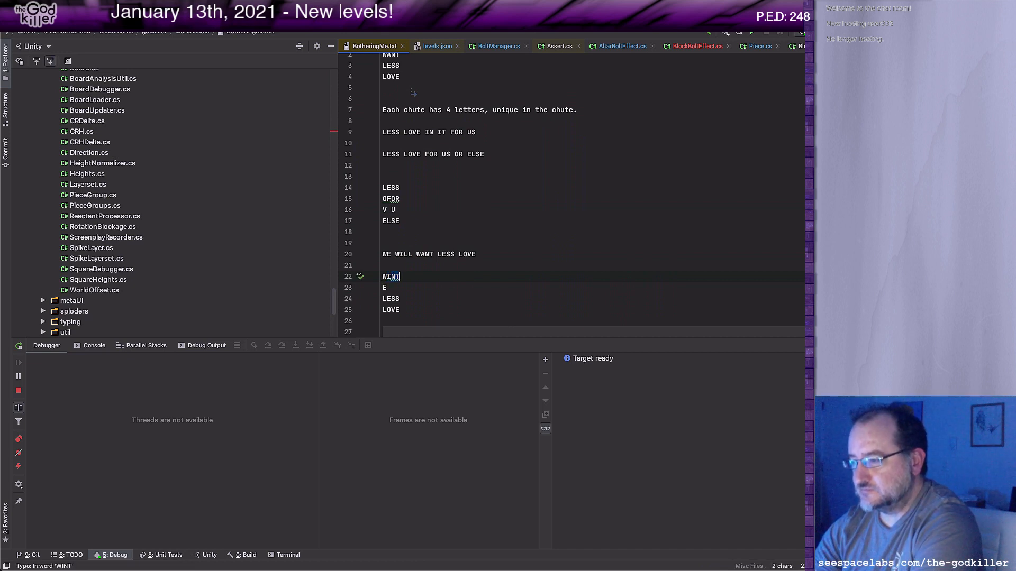
type("LL")
key("Down")
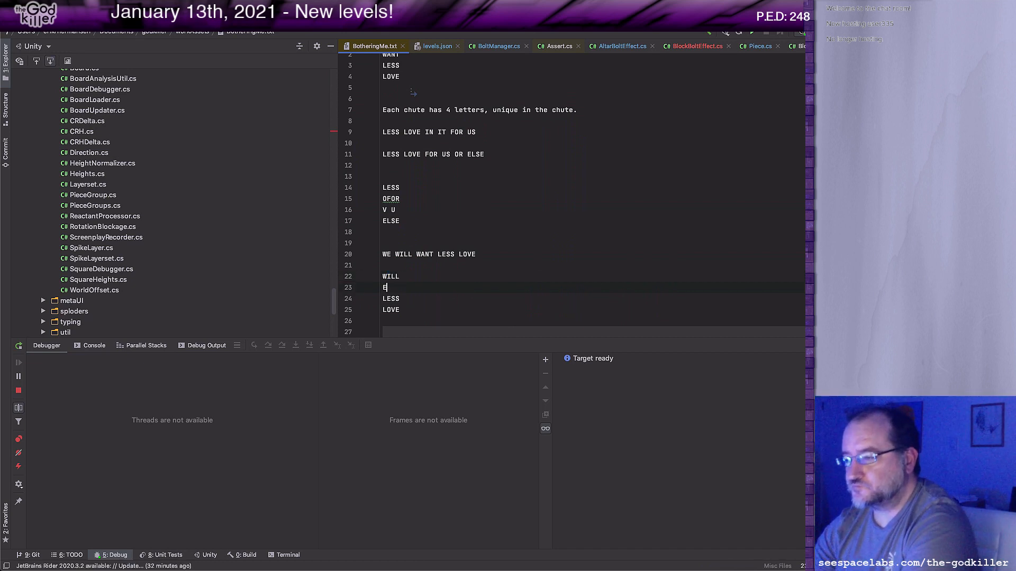
Start LESS downward from WILL's first L by adding E in the second row and blanking the LE of the third row.
type("E")
key("Down")
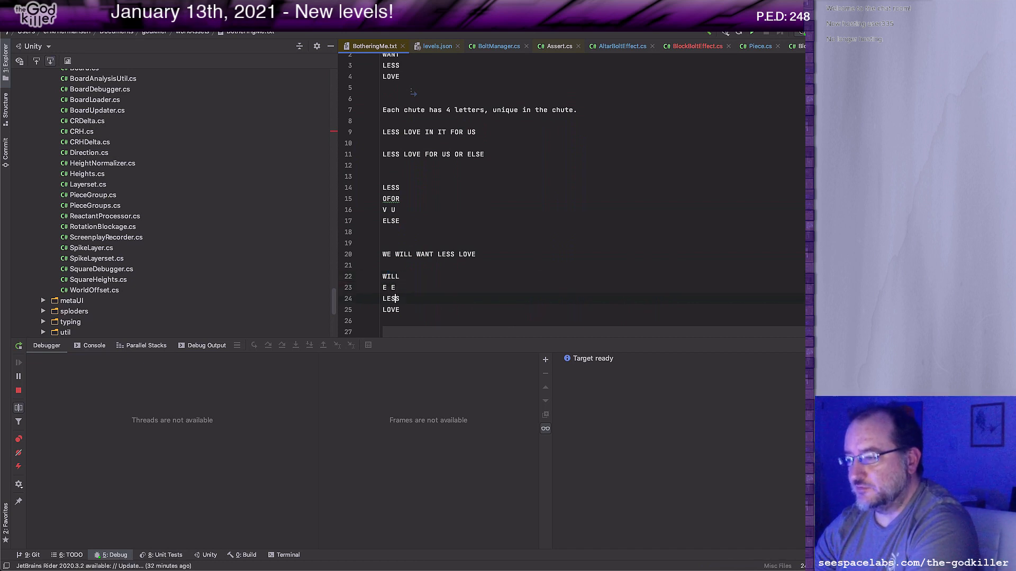
key("Left")
key("Left")
key("Delete")
key("Delete")
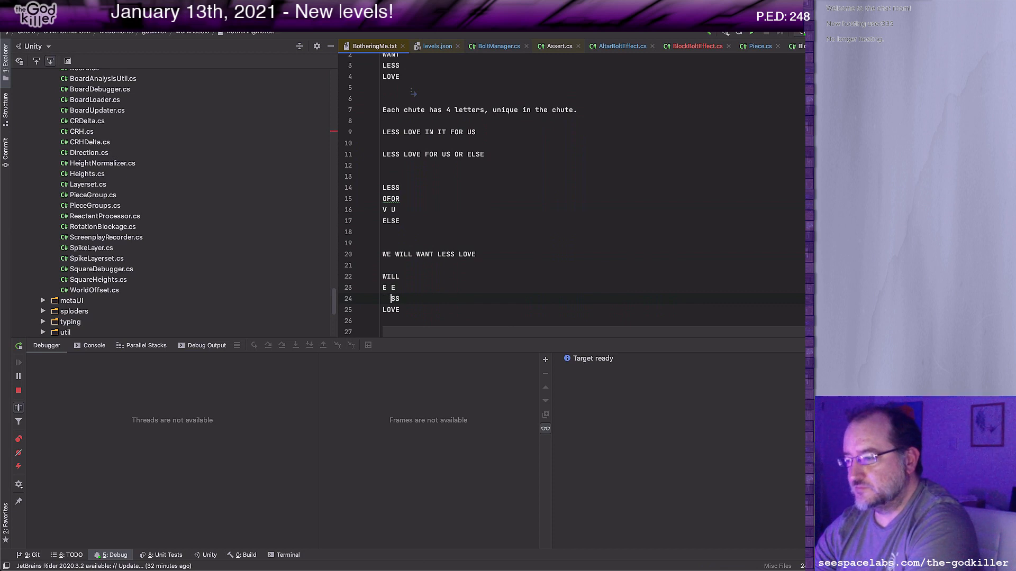
Add O beneath WILL's last L and reduce the fourth row to SE in the last two columns, completing LESS downward.
key("Up")
key("Right")
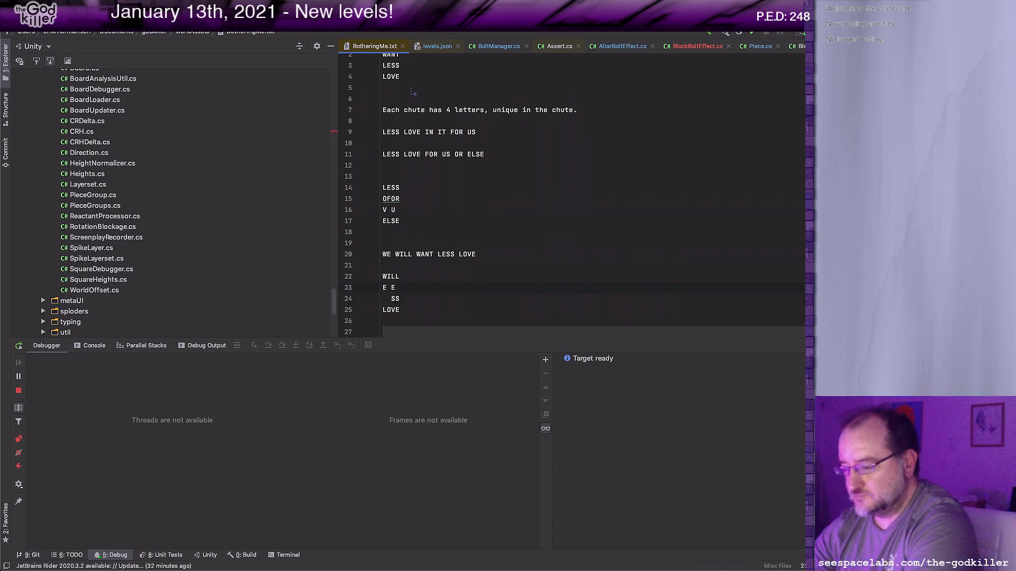
type("O")
key("Down")
key("Down")
key("Left")
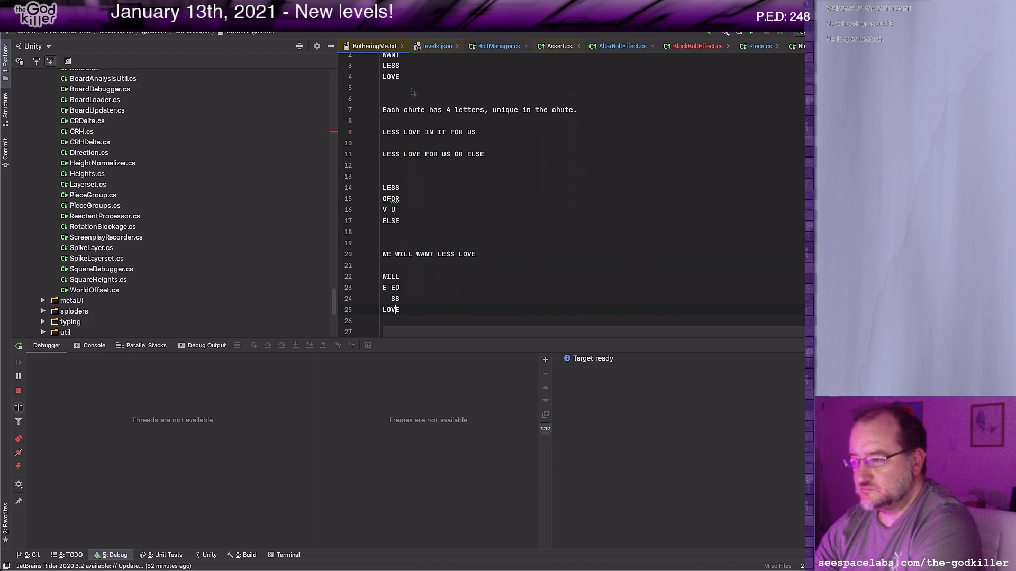
key("BackSpace")
type("S")
key("BackSpace")
key("BackSpace")
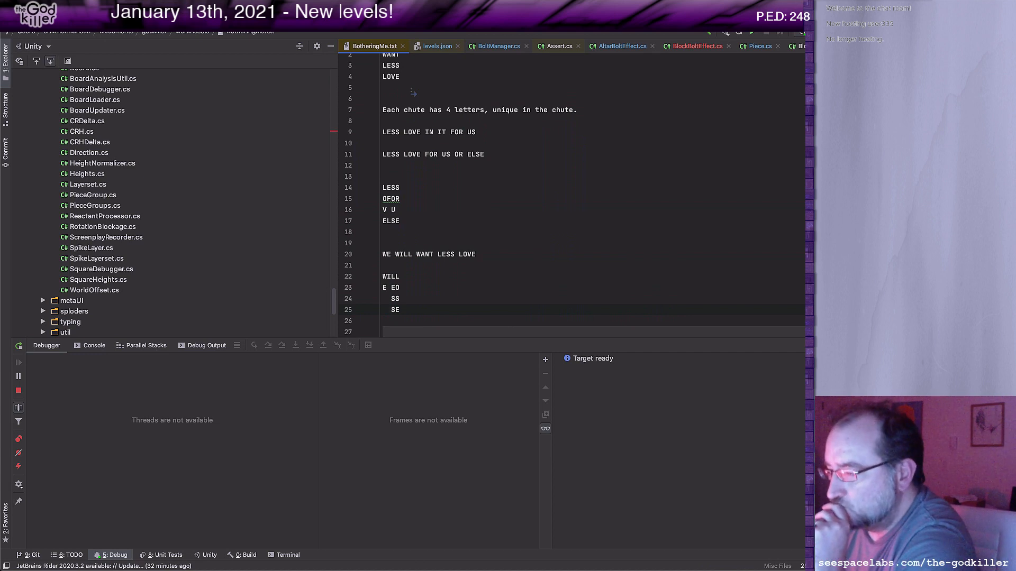
Replace WANT with an underscore placeholder in the phrase so it reads WE WILL _ LESS LOVE.
key("Up")
key("Up")
key("Up")
key("Up")
key("Up")
key("Right")
key("Right")
key("Right")
key("Right")
key("Right")
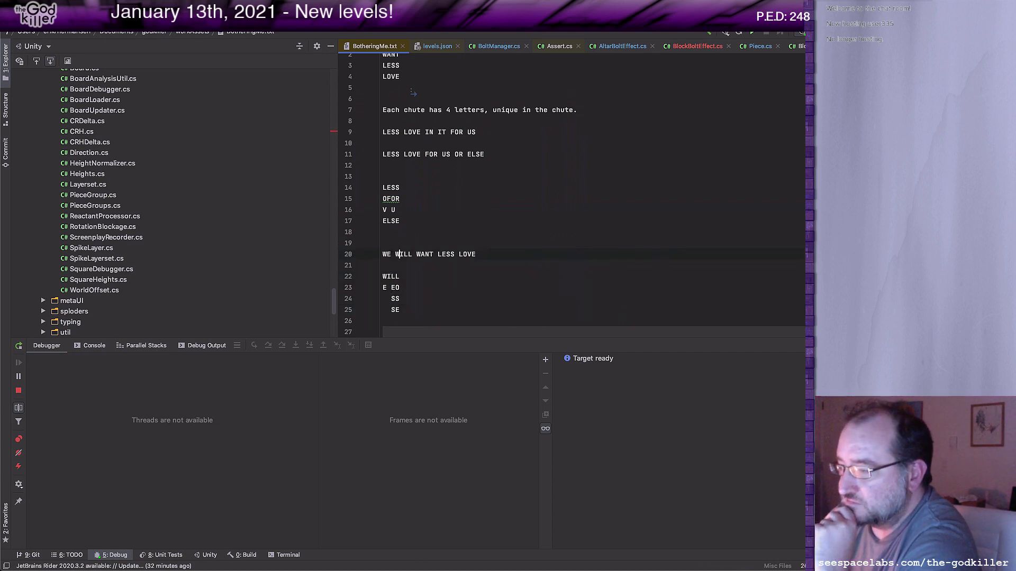
key("Right")
key("shift+Right")
key("shift+Right")
key("shift+Right")
key("shift+Right")
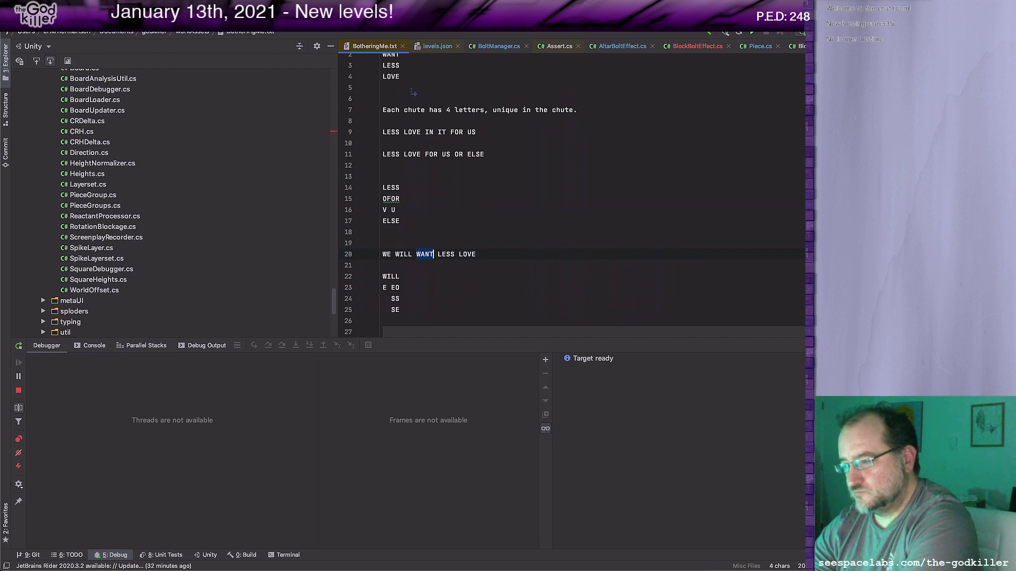
type("_")
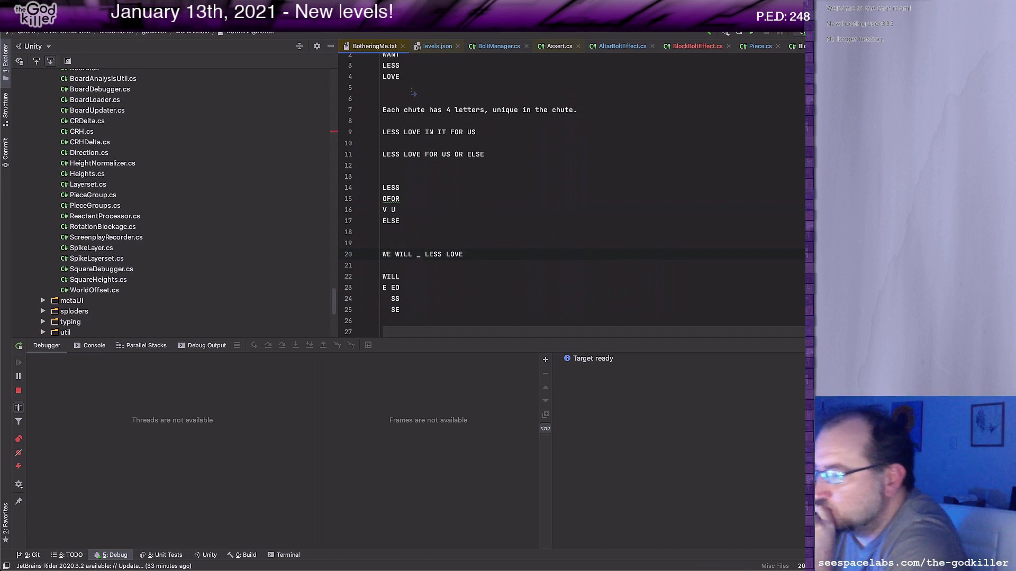
key("Down")
key("Down")
key("Left")
key("Left")
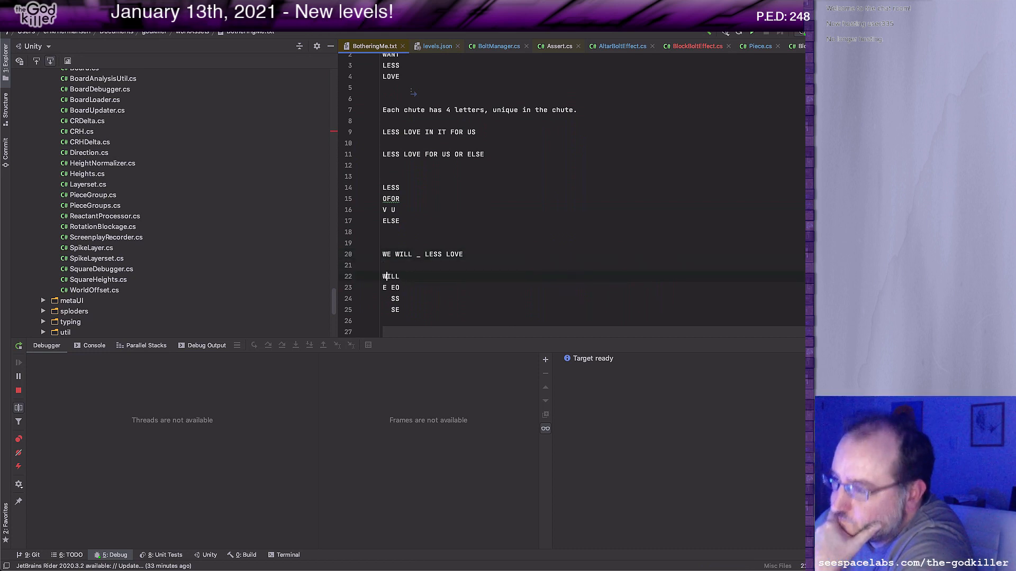
key("Down")
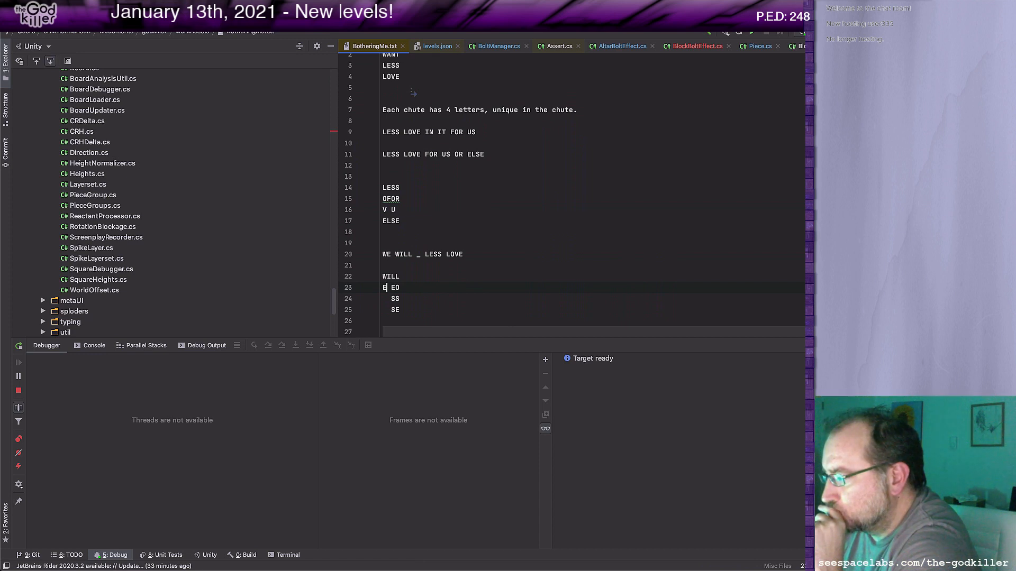
key("shift+Right")
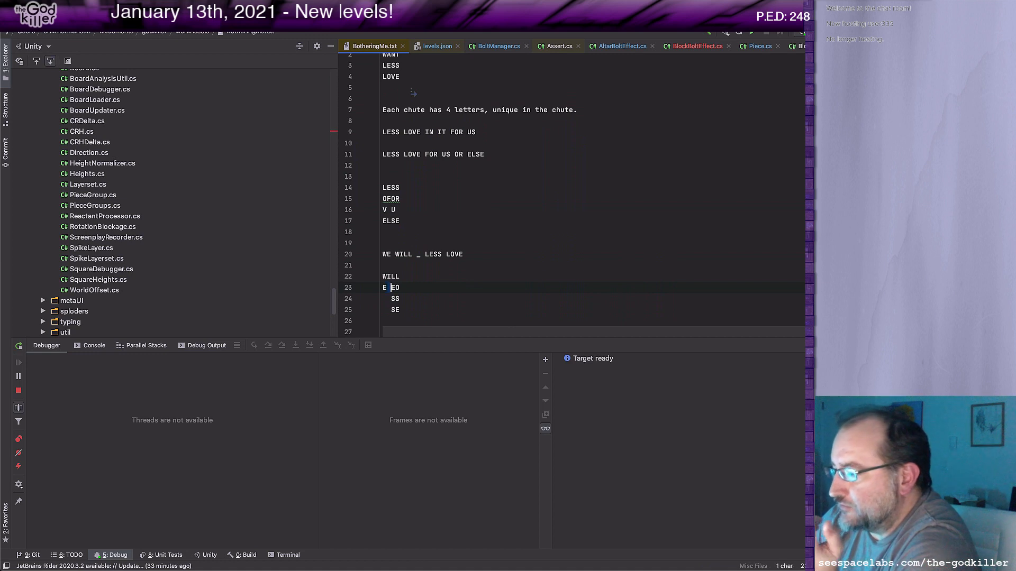
key("Down")
key("Up")
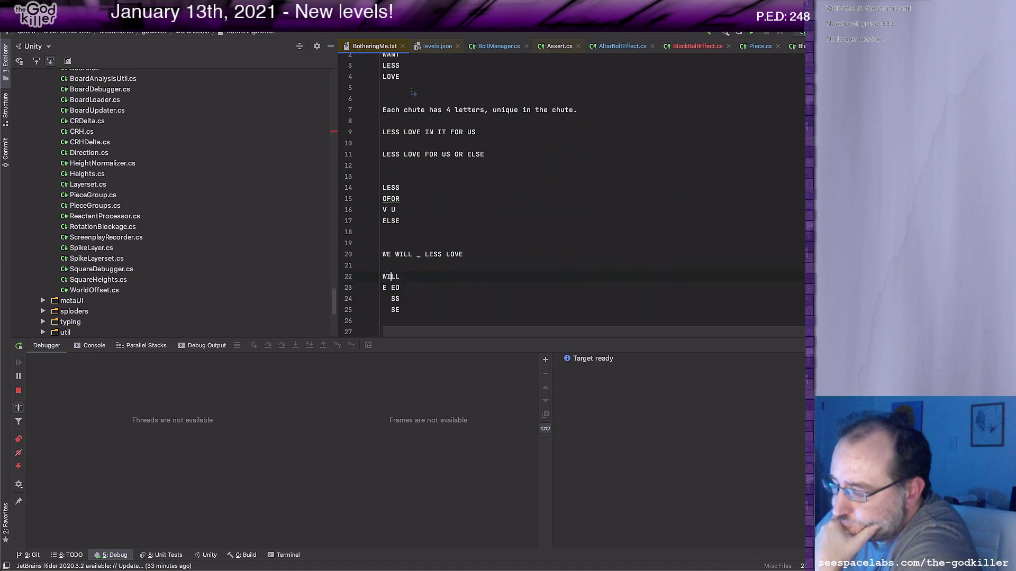
key("Up")
Switch to the web browser and search for "crossword finder" in a new tab.
key("super+Tab")
key("super+Tab")
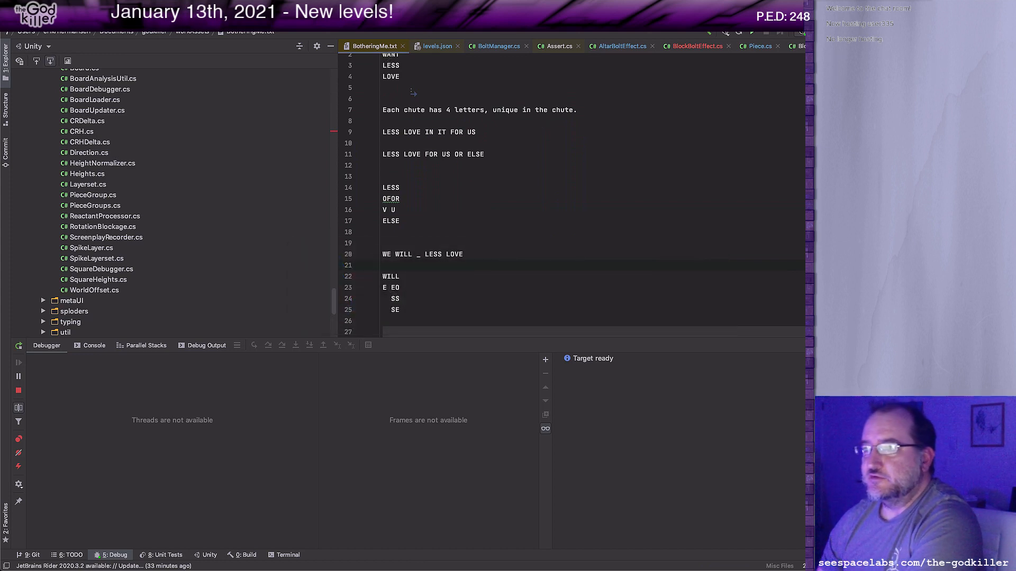
left_click(70, 5)
left_click(90, 32)
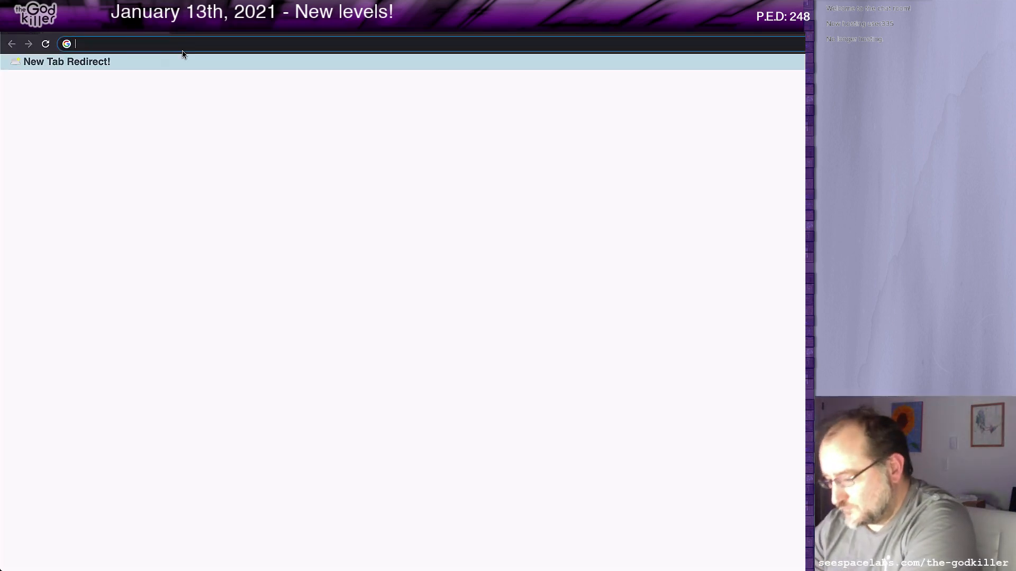
type("word fined")
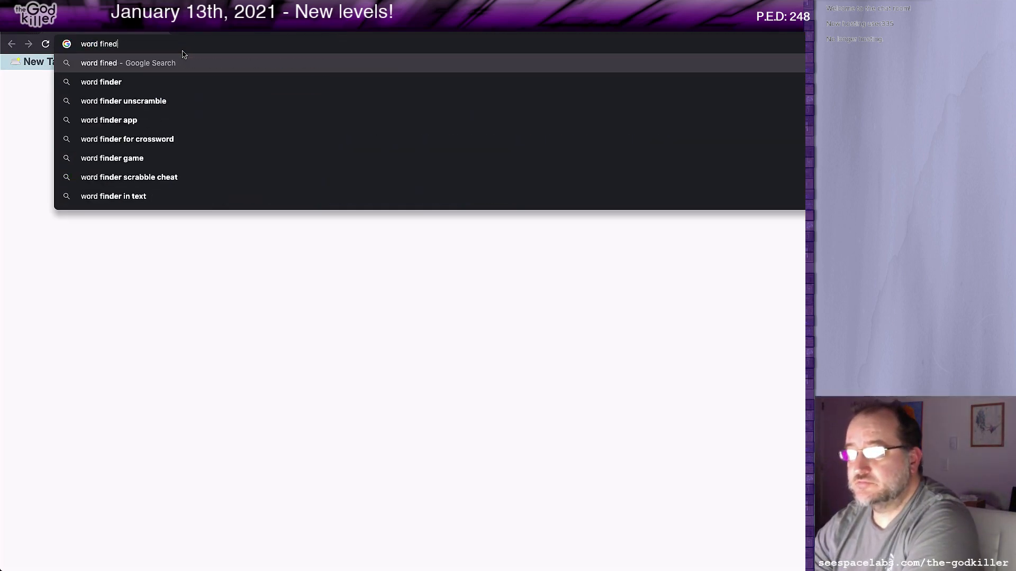
key("BackSpace")
key("BackSpace")
key("BackSpace")
type("nder")
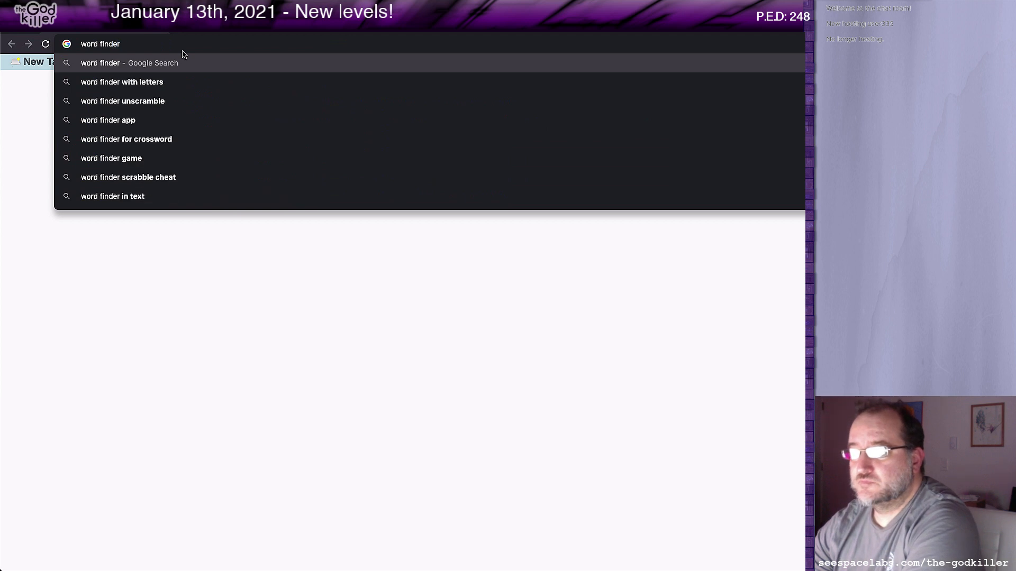
key("Home")
type("cross")
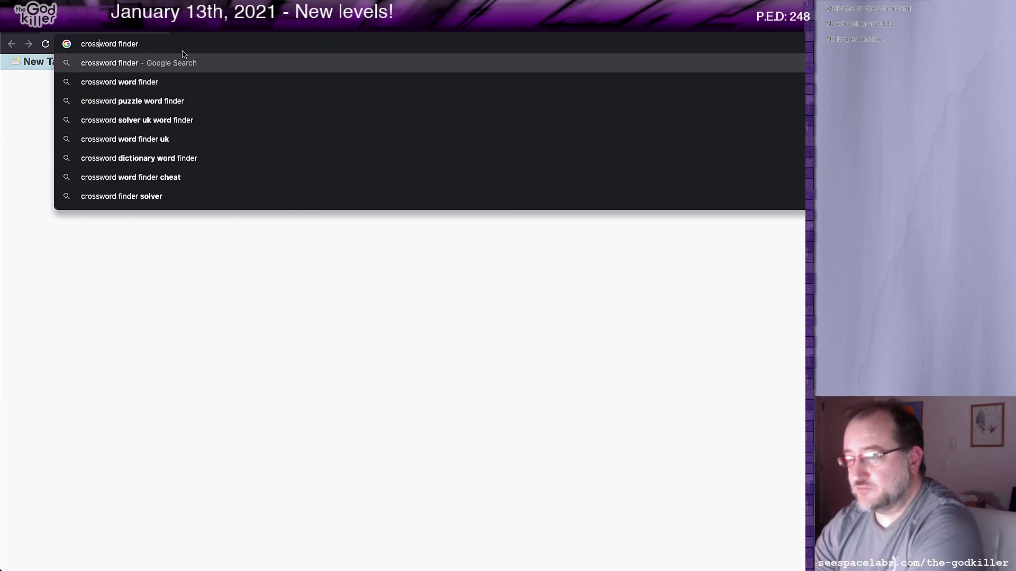
key("Return")
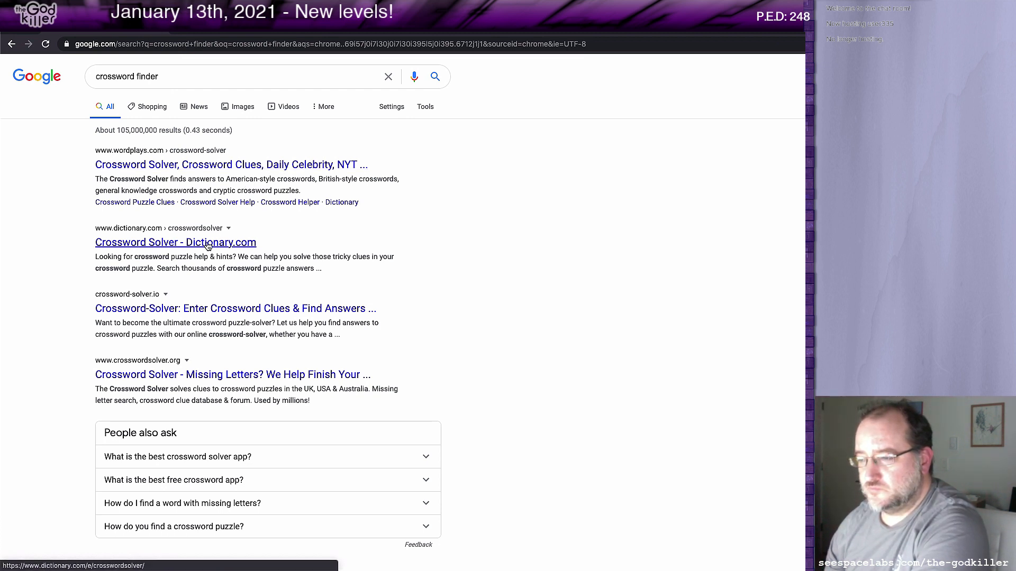
Search for "4-letter words with i" and open the Scrabble Word Finder list of four-letter words starting with I.
left_click_drag(175, 75, 50, 71)
type("4-lett")
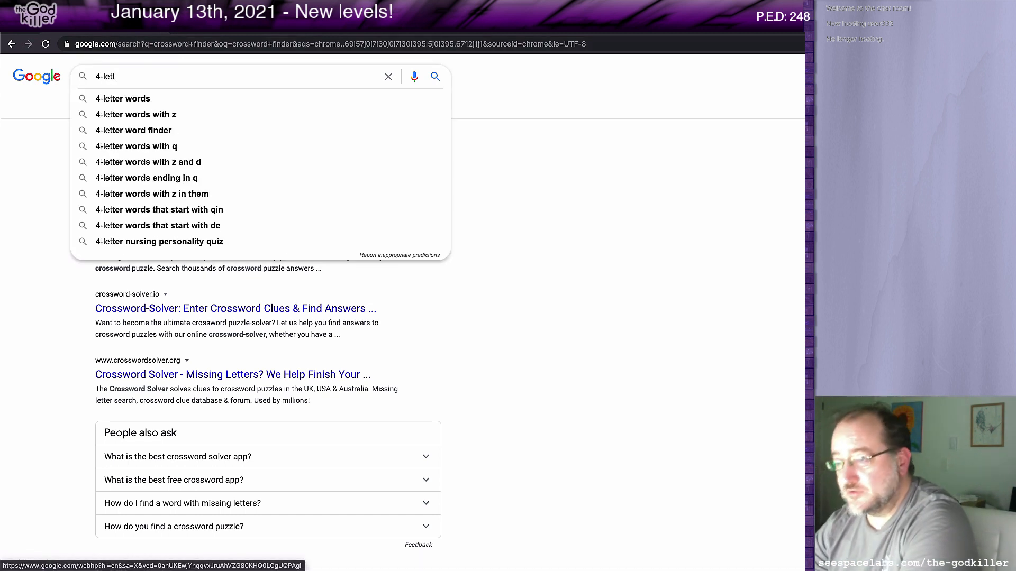
type("er words")
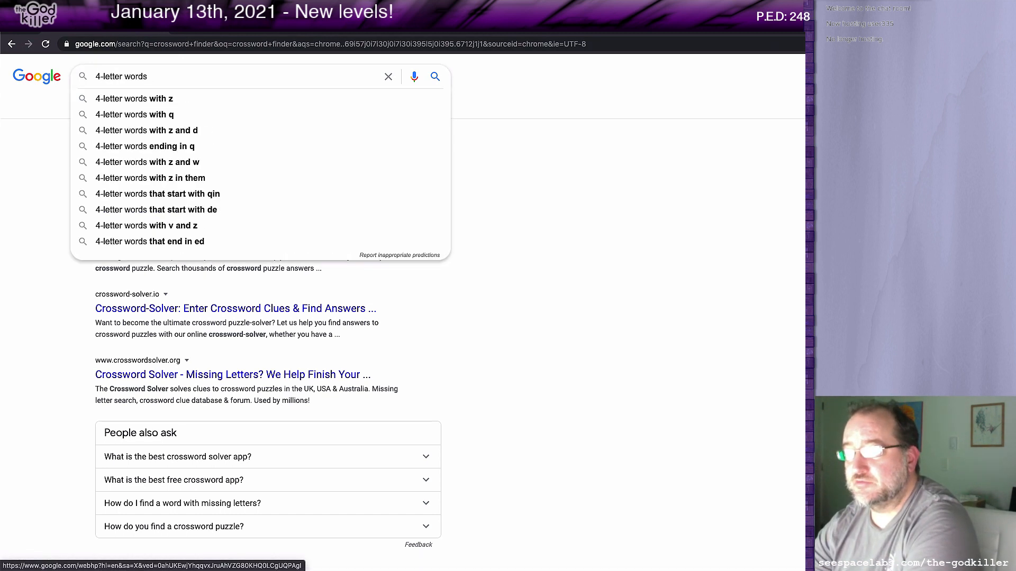
type(" with i")
key("Return")
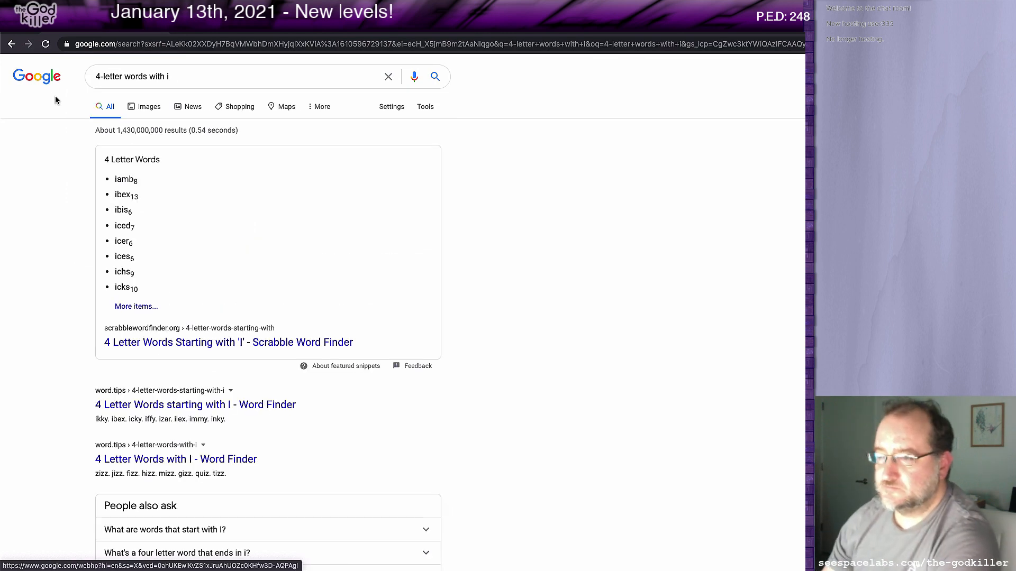
left_click(199, 343)
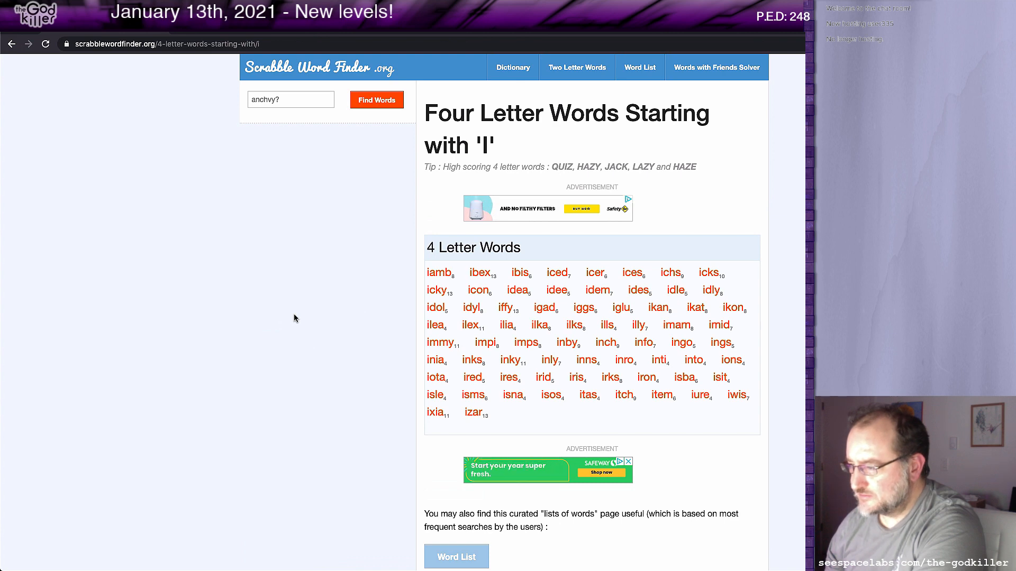
Switch back to Rider and write the candidate words idly, idol, idle, into, isle beside the OFOR row.
key("super+Tab")
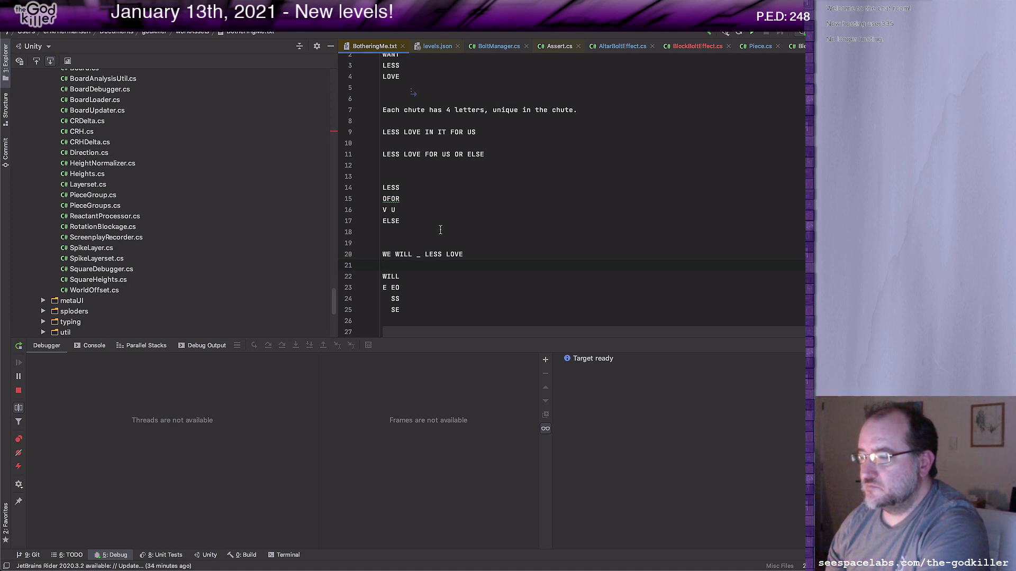
left_click(608, 198)
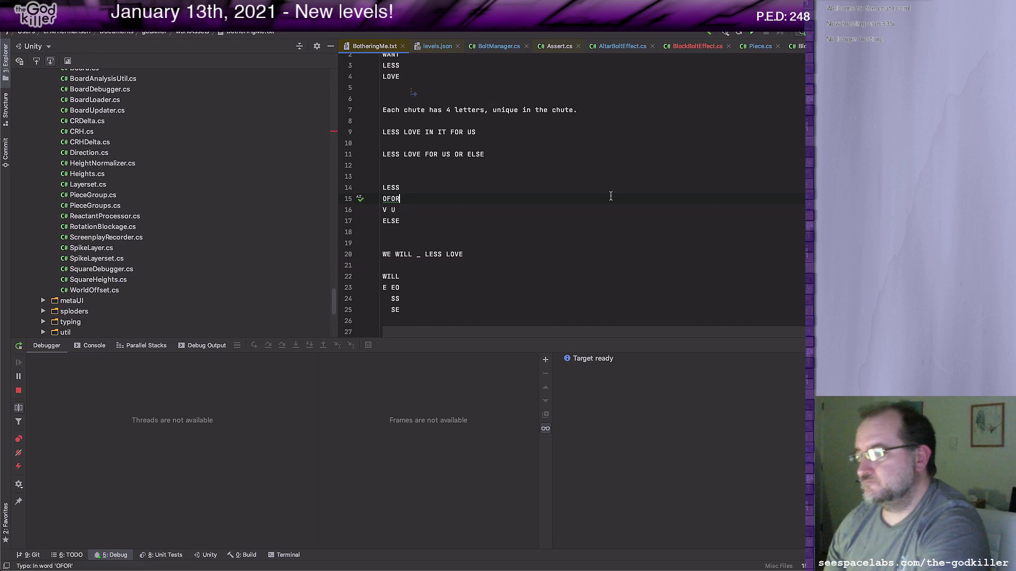
type("idly")
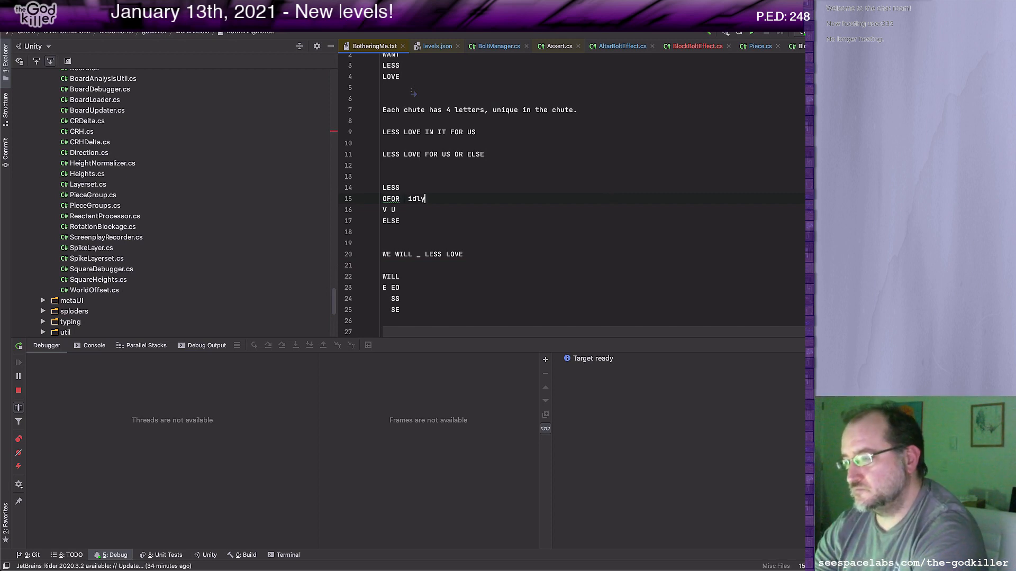
type(", i")
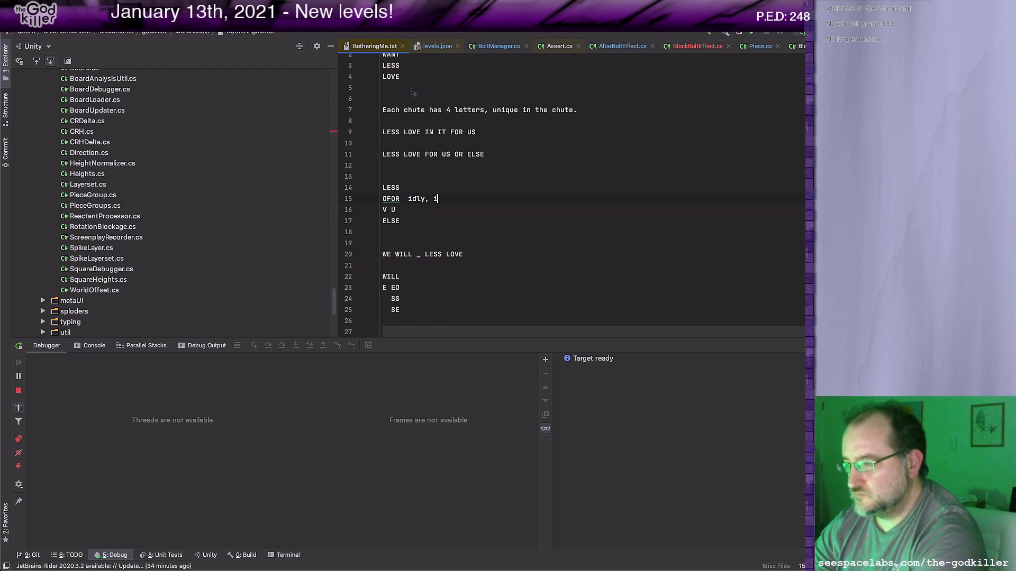
type("dol, idle")
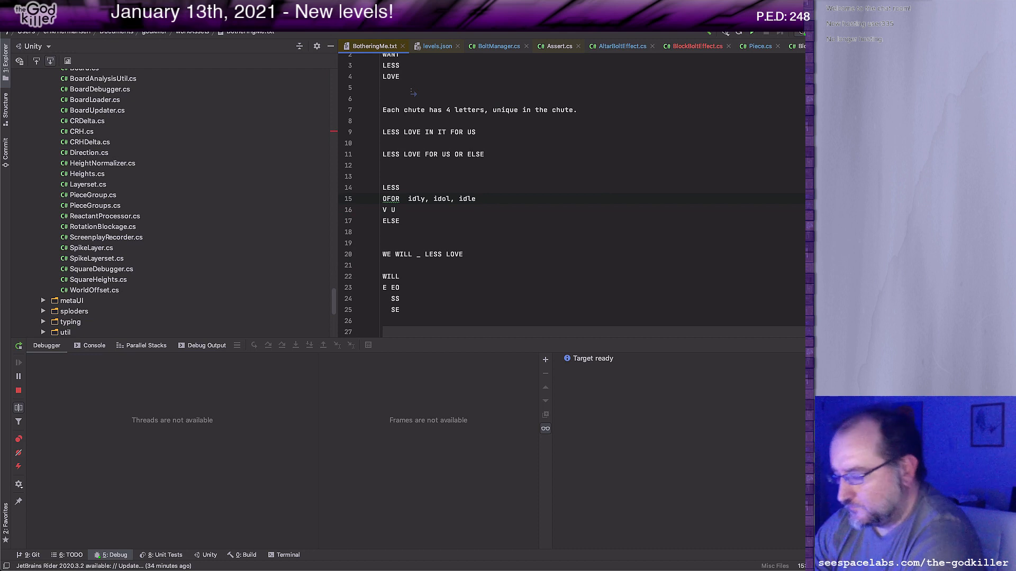
type(", into")
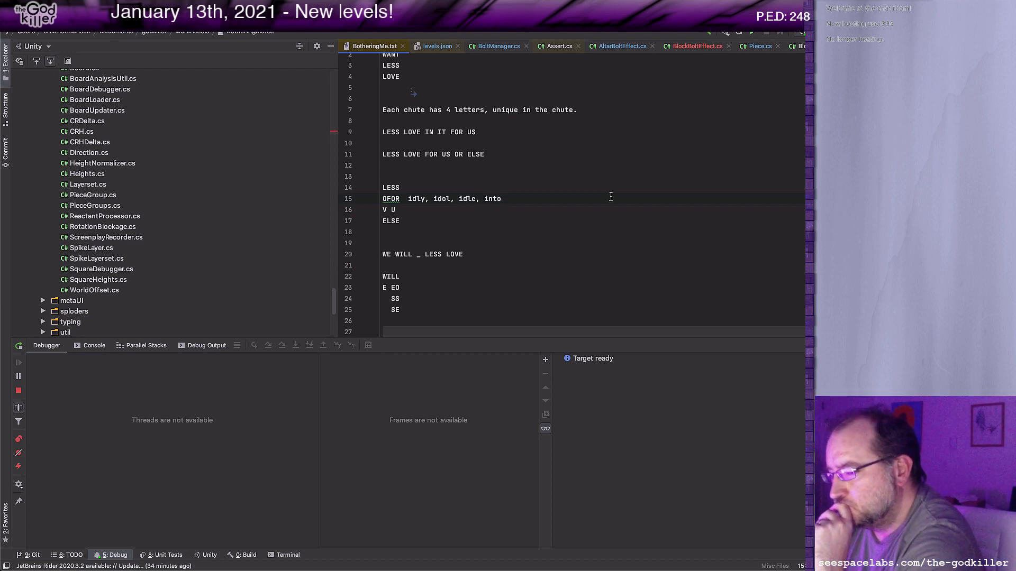
type(", isle")
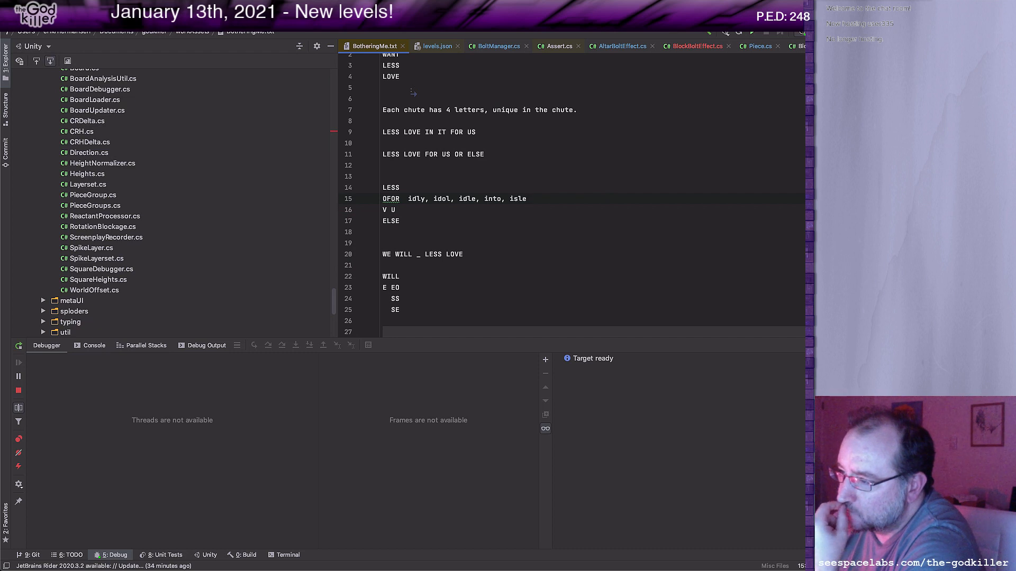
Move the candidate word list from the OFOR row to its own line above the WE WILL _ LESS LOVE phrase.
key("Left")
key("Left")
key("Left")
key("Left")
key("Left")
key("Left")
key("Left")
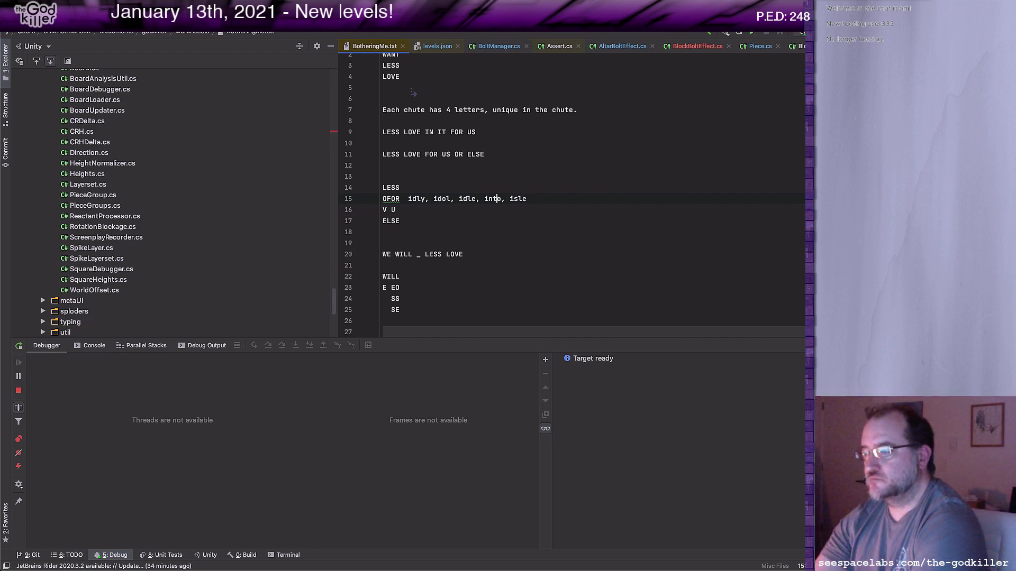
key("Left")
key("Left")
key("Left")
key("Left")
key("Left")
key("Left")
key("Left")
key("Left")
key("Left")
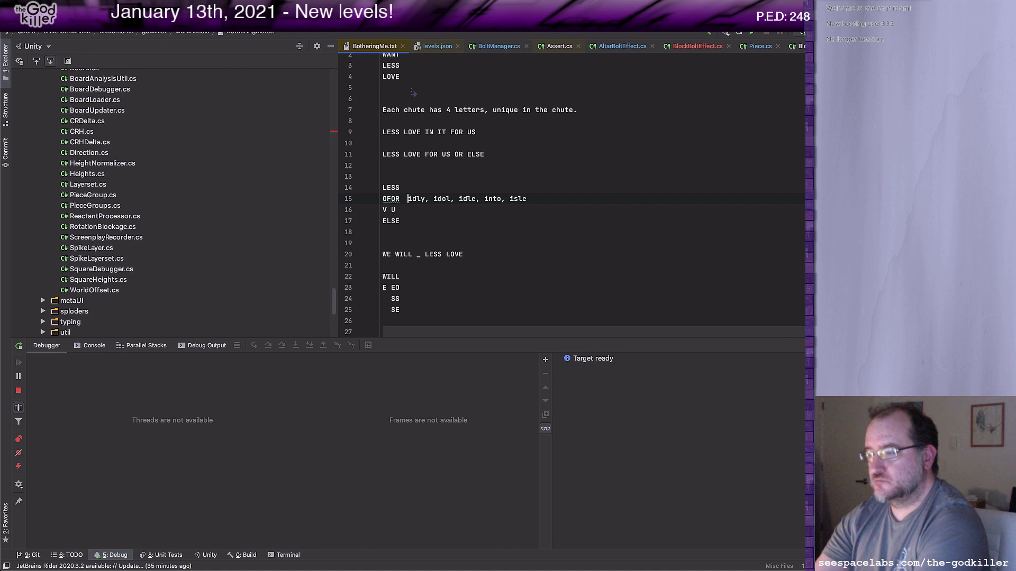
key("shift+End")
key("super+c")
key("BackSpace")
key("Down")
key("Down")
key("Down")
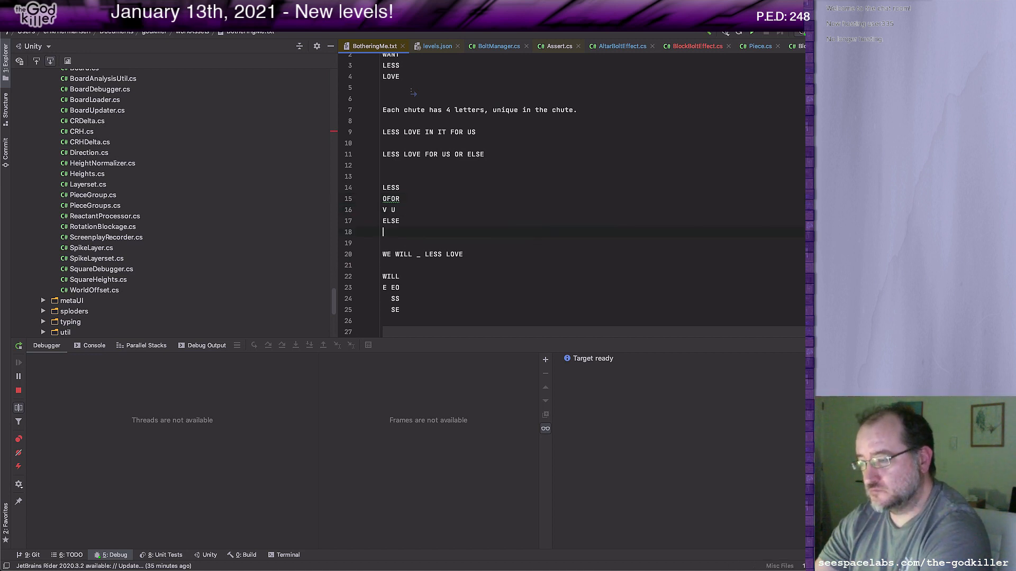
key("Return")
key("Return")
key("super+v")
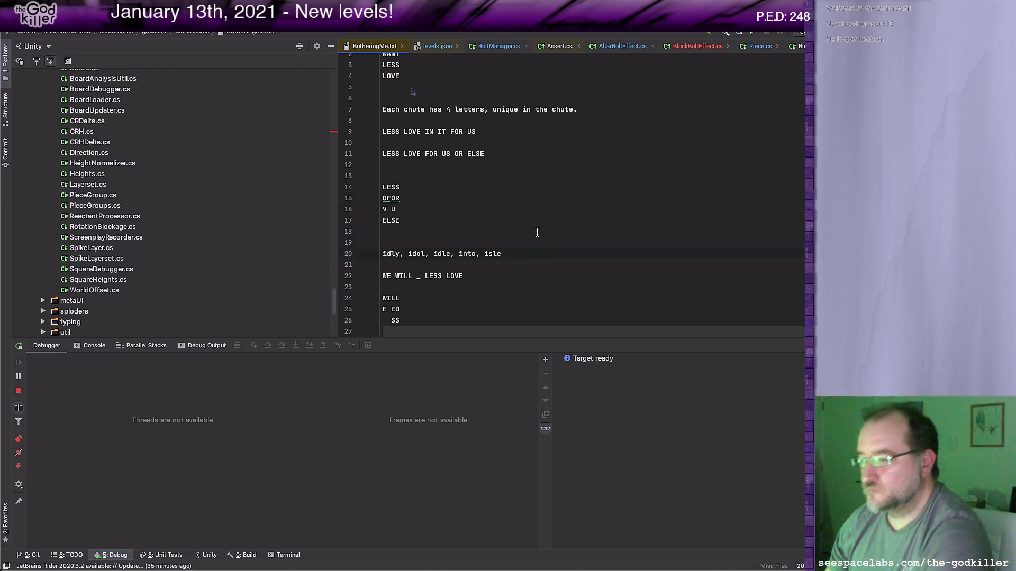
Fill in D, L and Y beneath the I of WILL in the letter grid so the column spells IDLY.
scroll(535, 232, "down", 2)
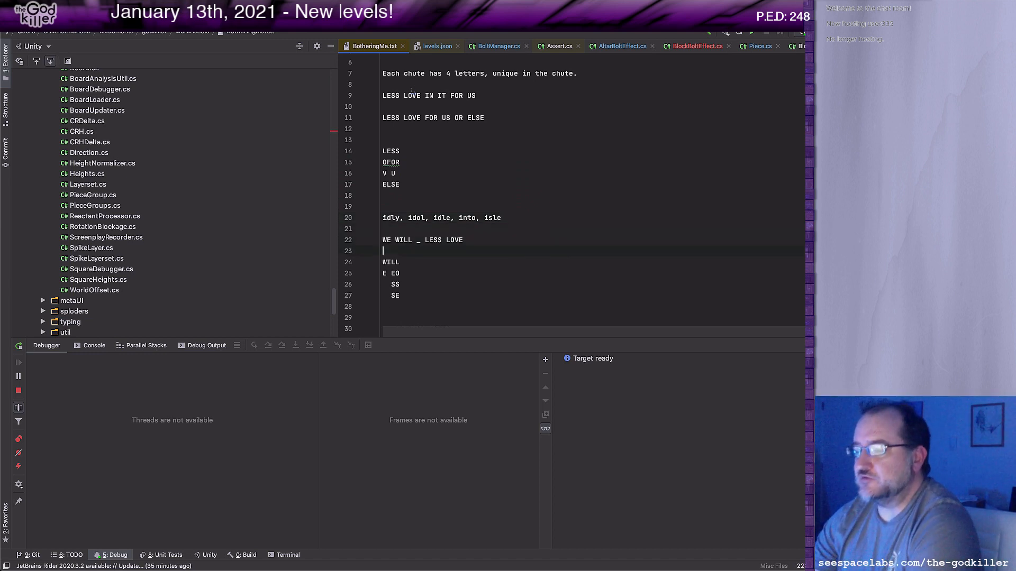
left_click(396, 262)
key("shift+Left")
type("D")
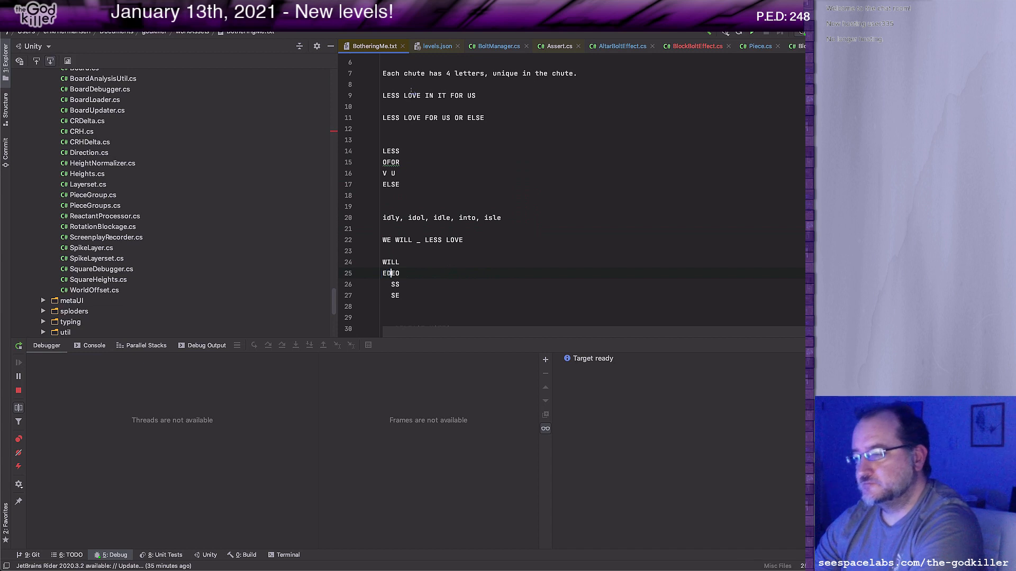
key("Down")
key("shift+Left")
type("L")
key("Down")
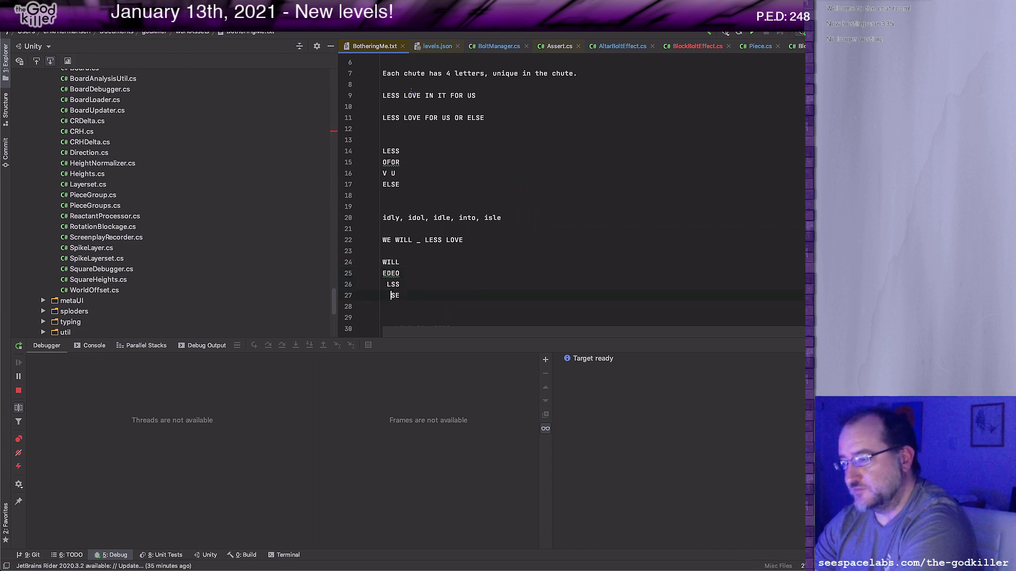
key("shift+Left")
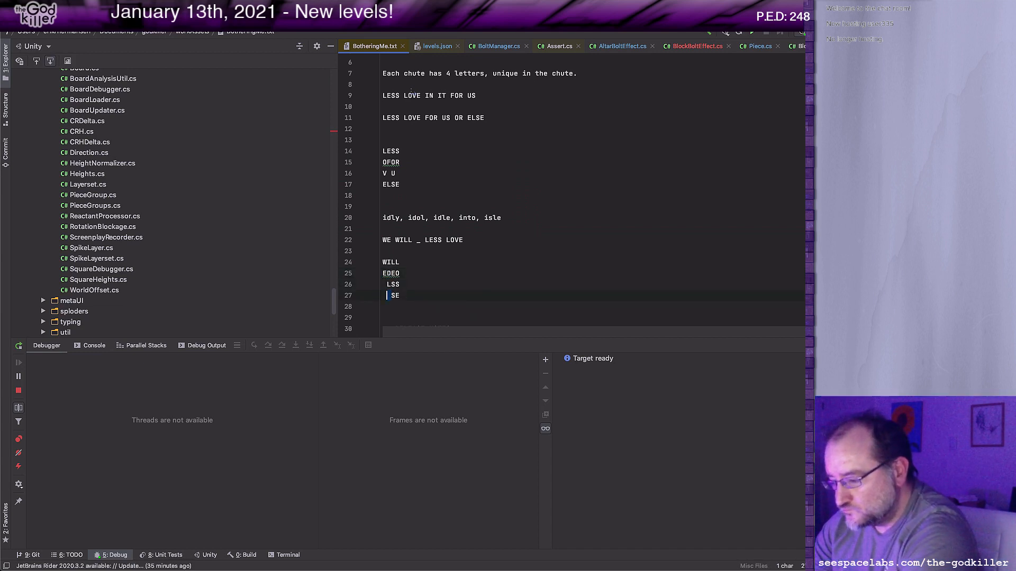
type("Y")
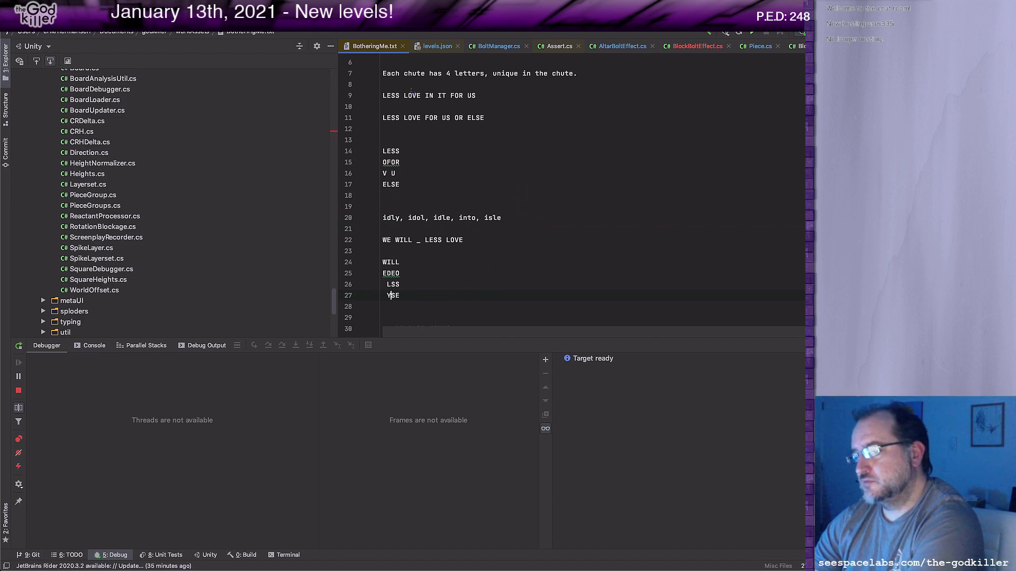
Switch to the web browser, search for "3 letter words starting with i" in a new tab, and open the WordHippo list.
key("super+Tab")
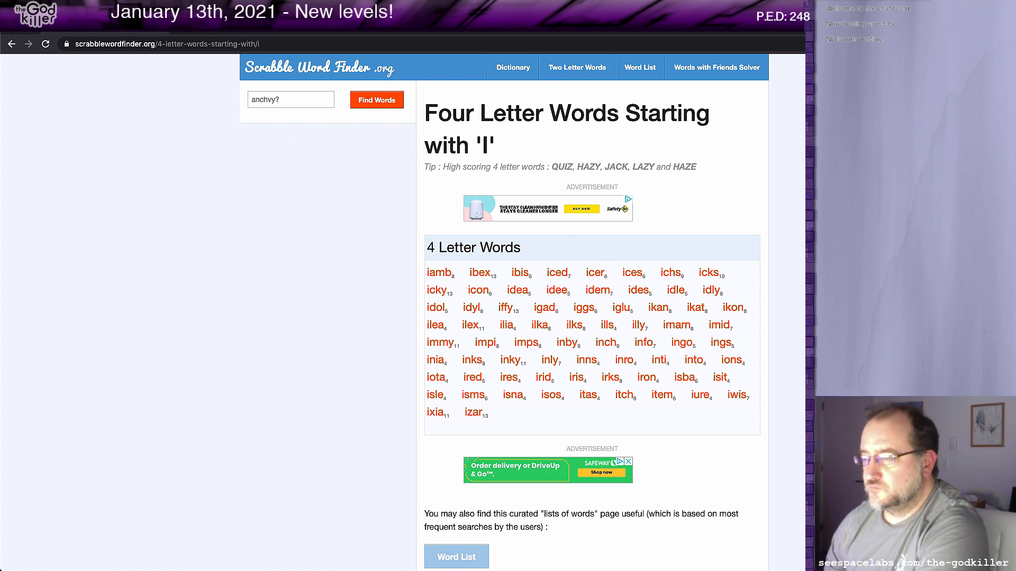
left_click(185, 33)
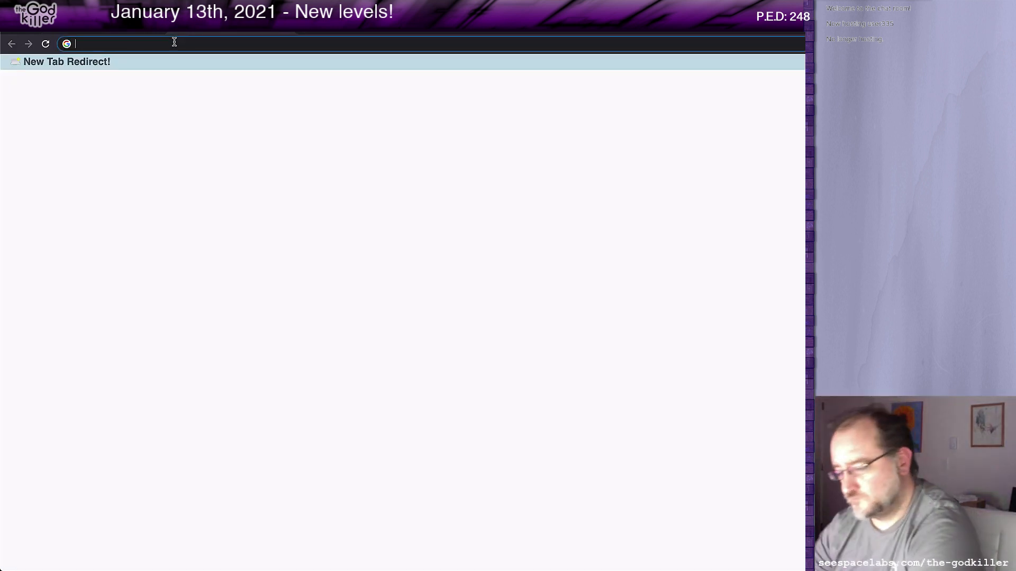
type("3 letter ")
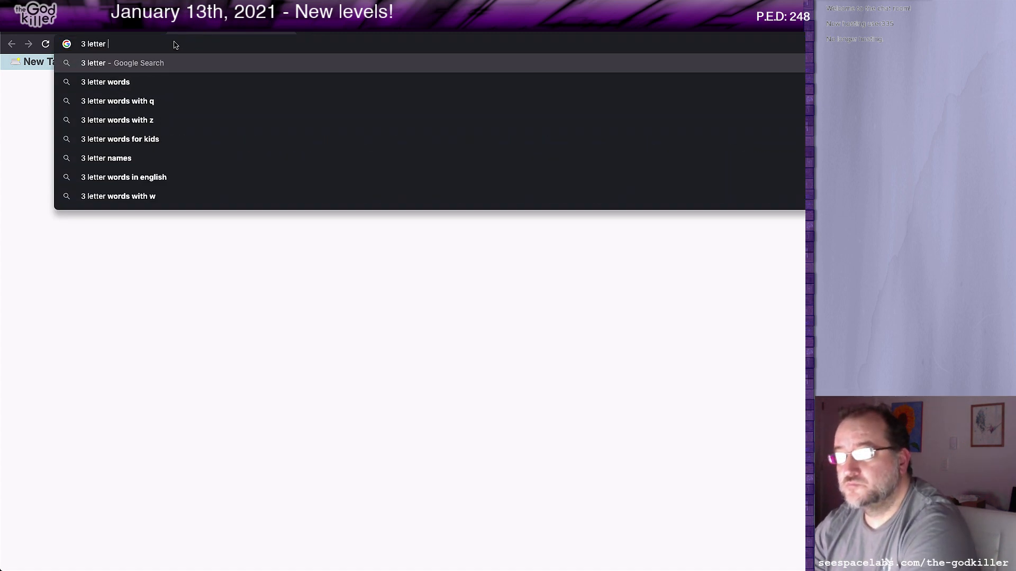
type("words s")
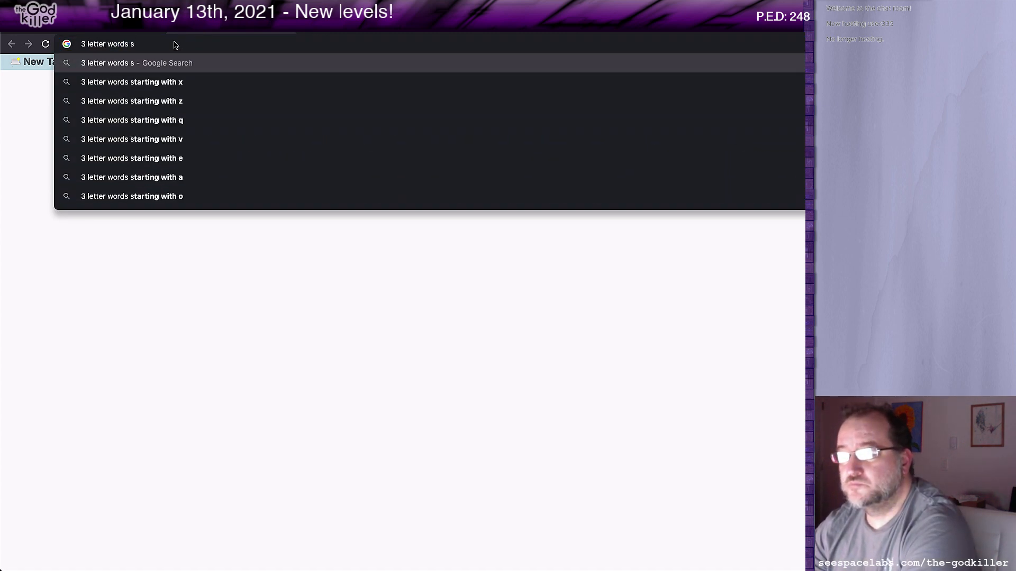
type("tarting with i")
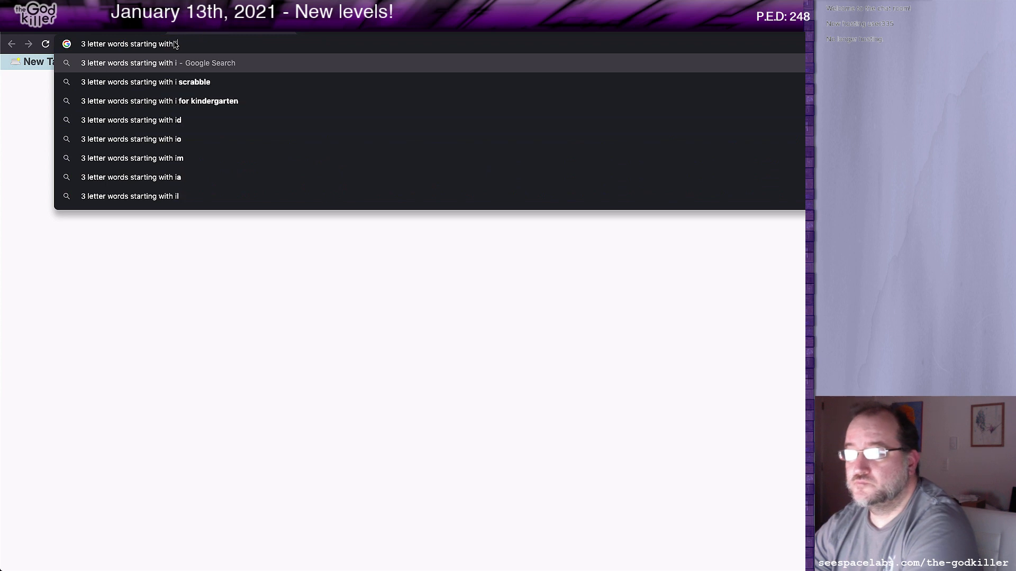
key("Return")
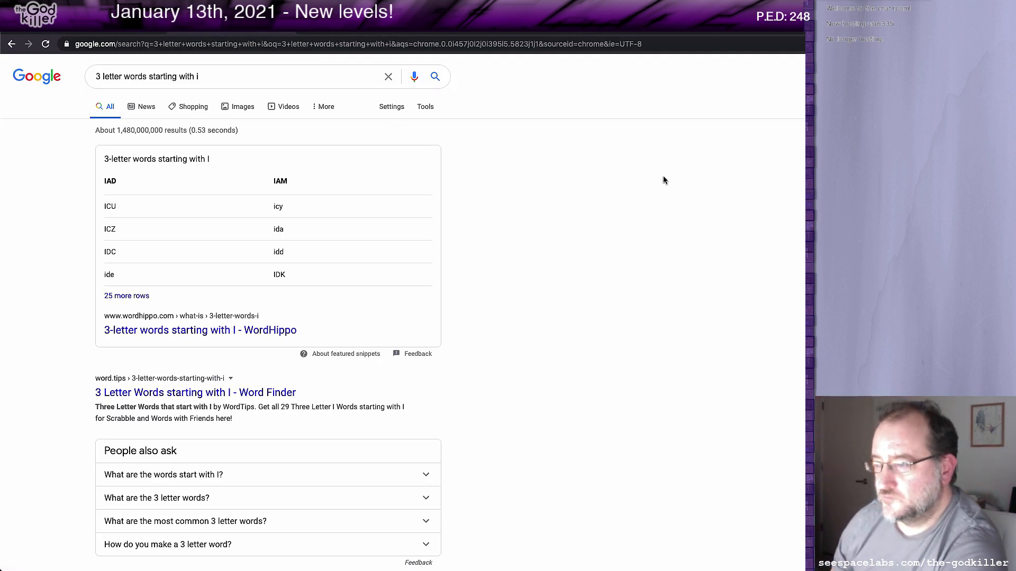
left_click(206, 330)
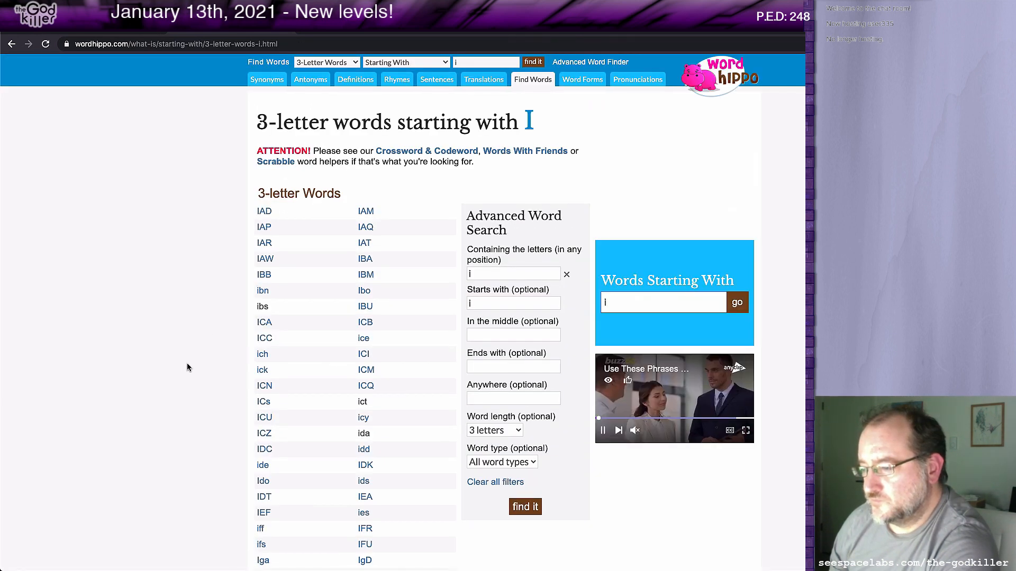
Look through the three-letter words starting with I up to the second page, and filter the list to verbs.
scroll(187, 368, "down", 2)
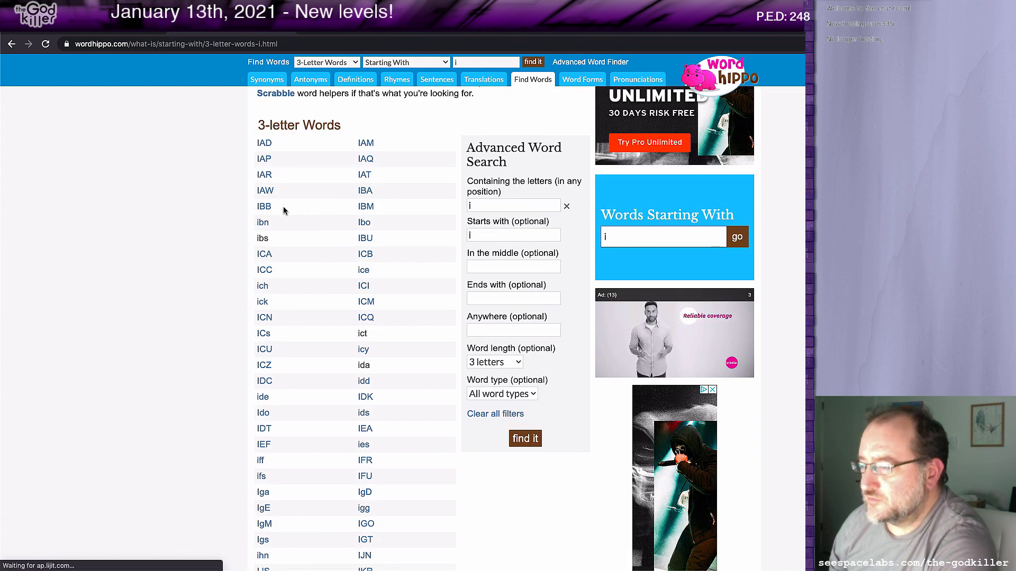
scroll(93, 340, "down", 3)
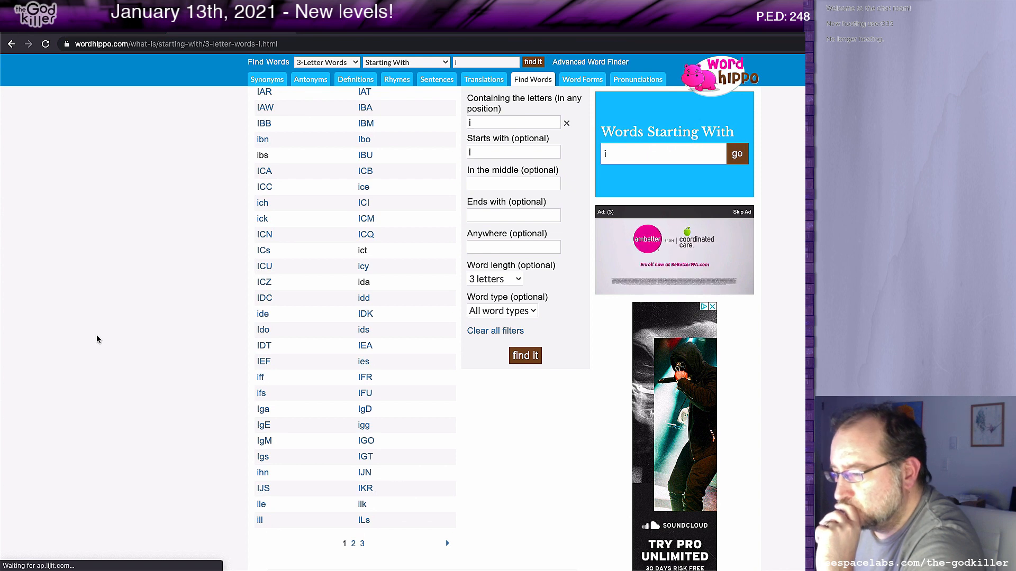
scroll(97, 339, "down", 4)
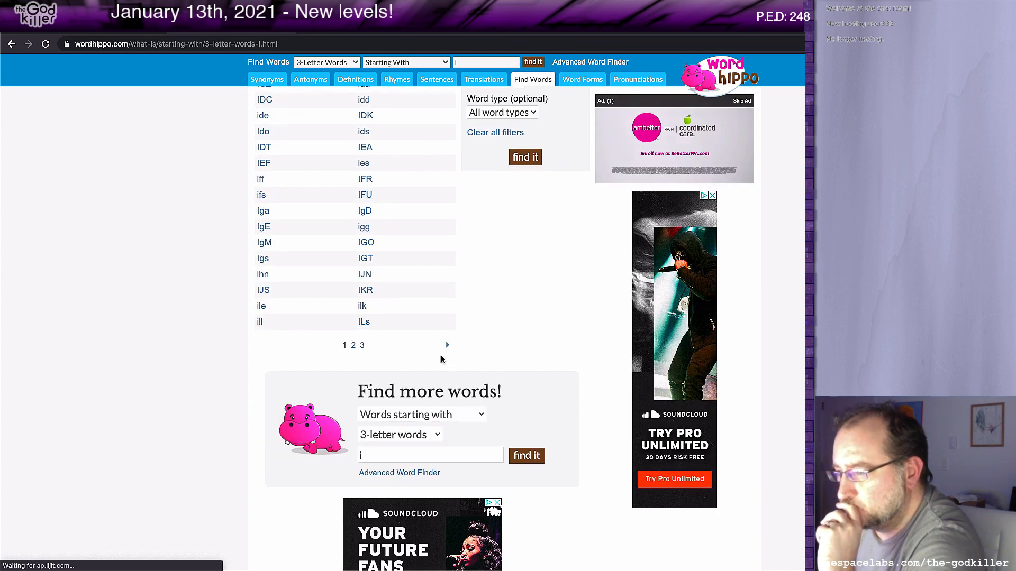
left_click(449, 348)
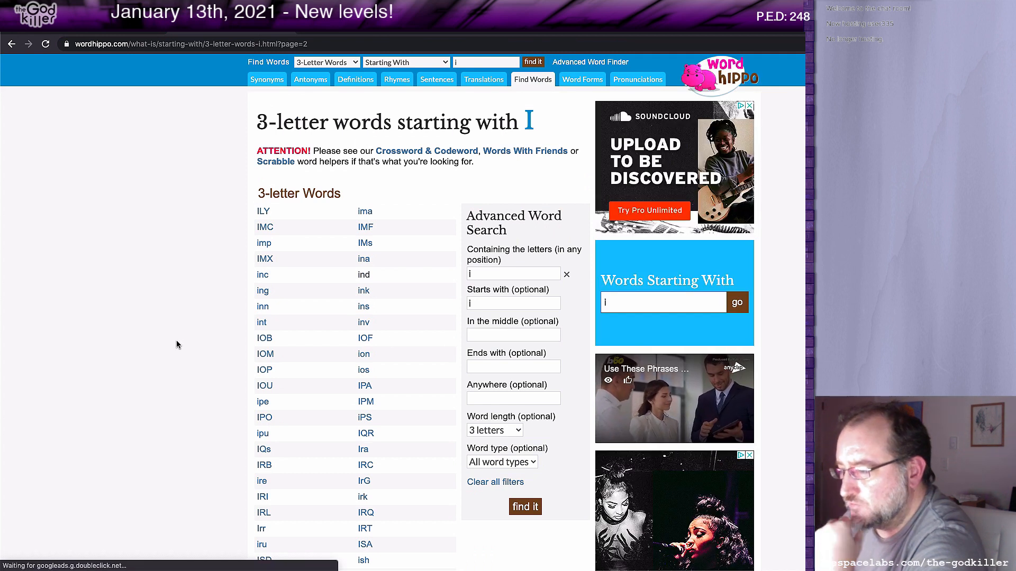
left_click(501, 462)
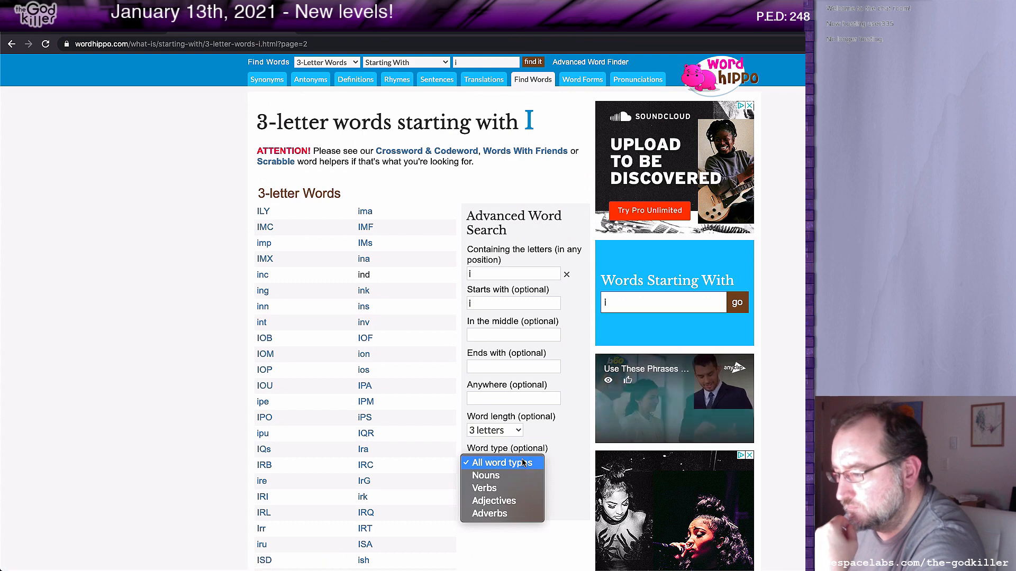
left_click(502, 488)
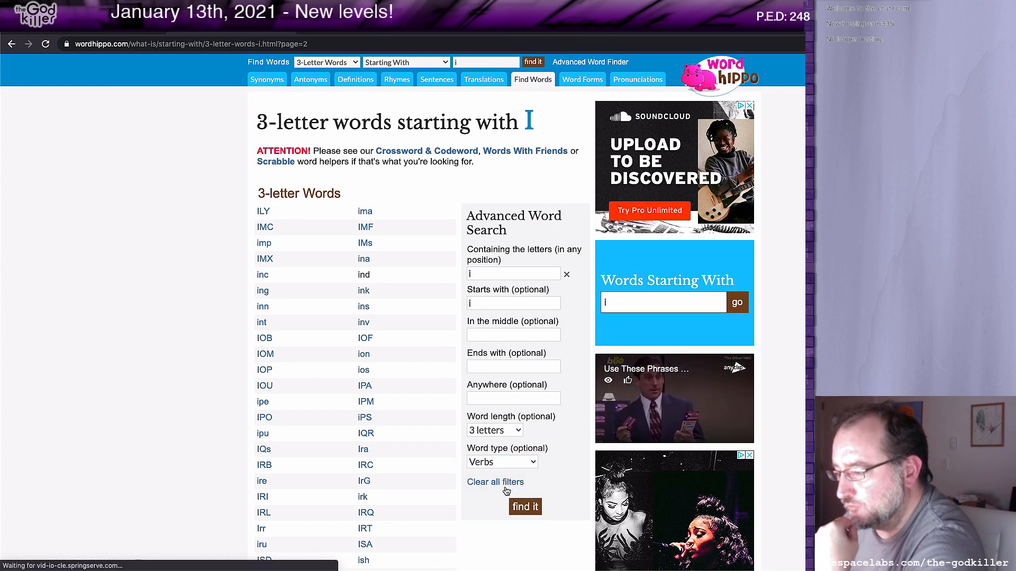
left_click(523, 507)
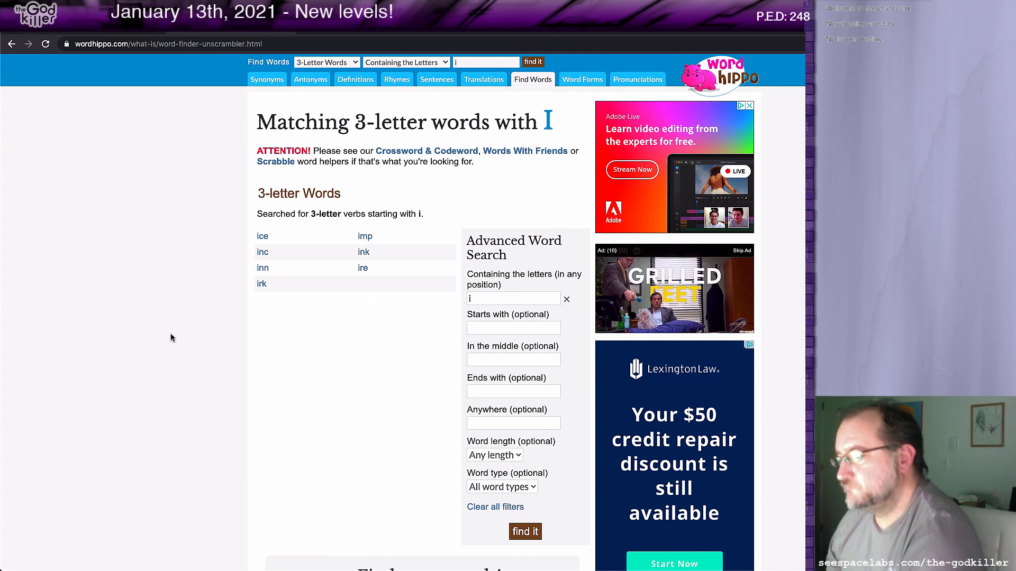
Switch back to Rider and insert IDLY before the blank in the WE WILL _ LESS LOVE phrase.
key("super+Tab")
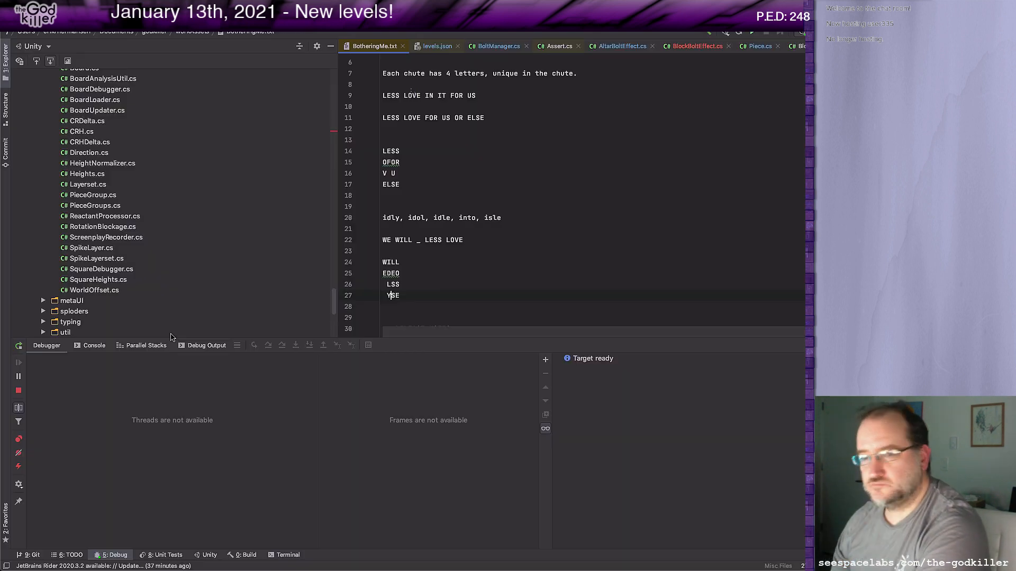
left_click(538, 273)
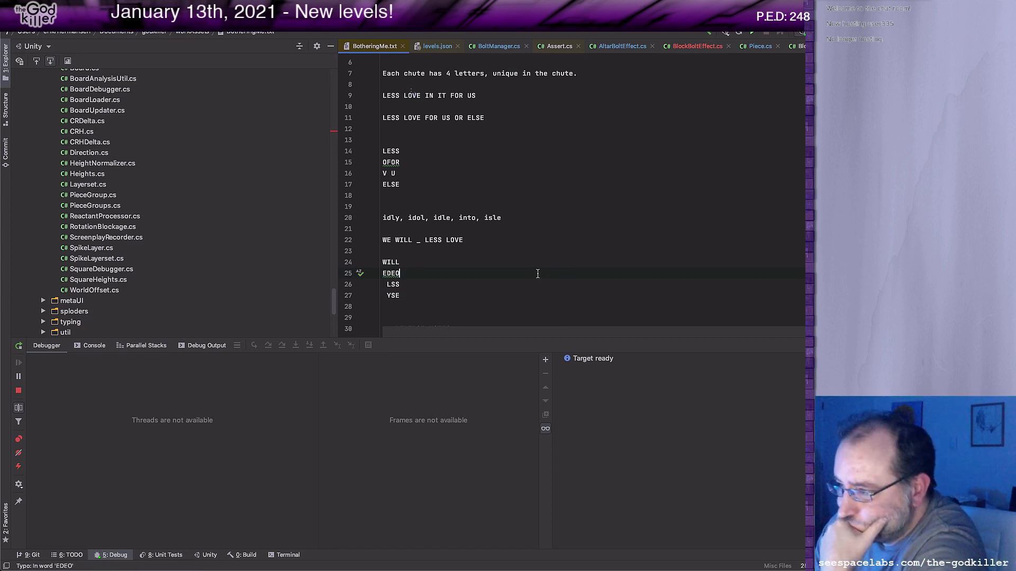
left_click(398, 239)
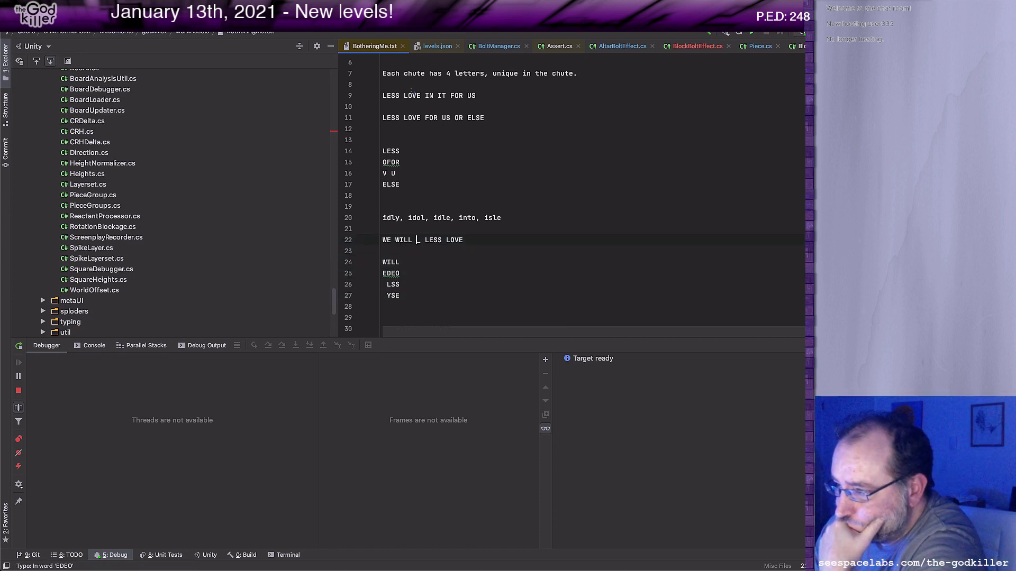
type("IDL")
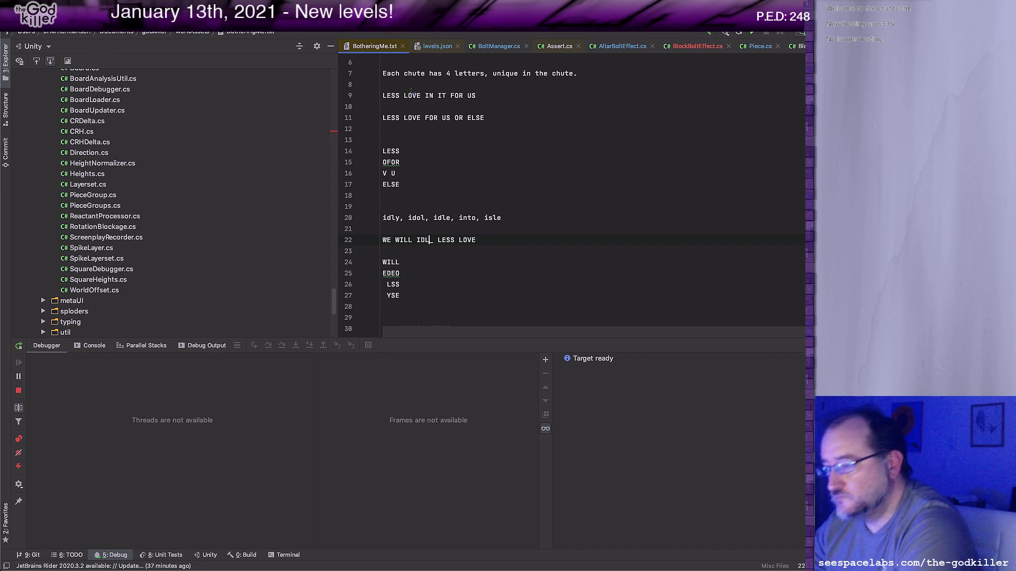
type("Y")
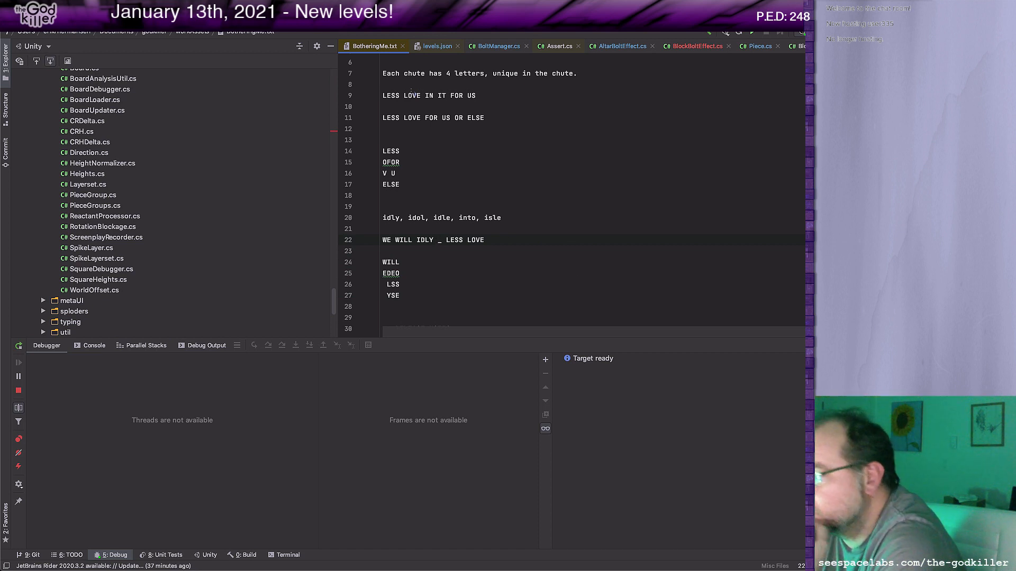
Switch to the web browser, search WordHippo for verbs of any length starting with e, and look through the first page of words.
key("super+Tab")
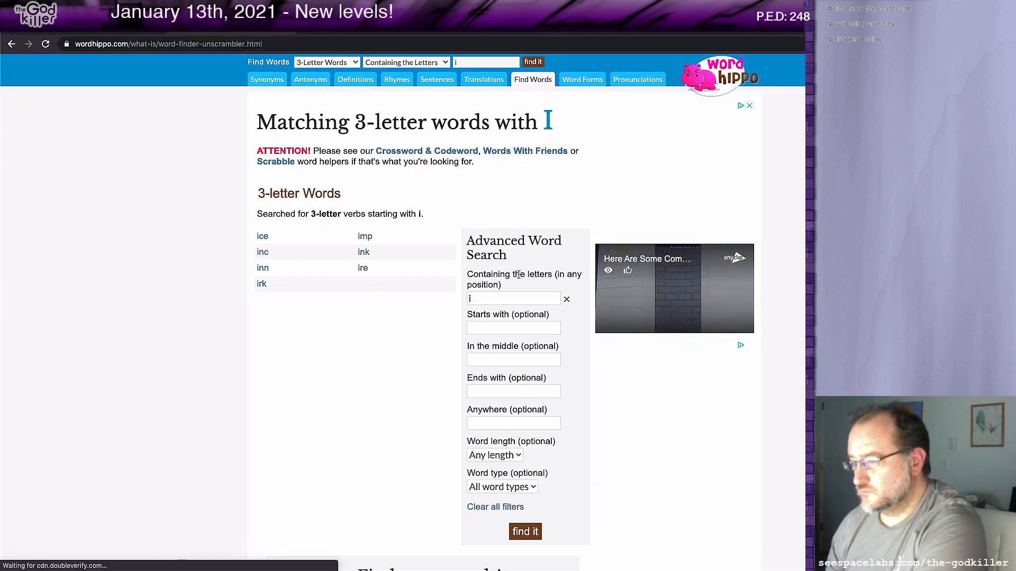
left_click_drag(486, 300, 449, 298)
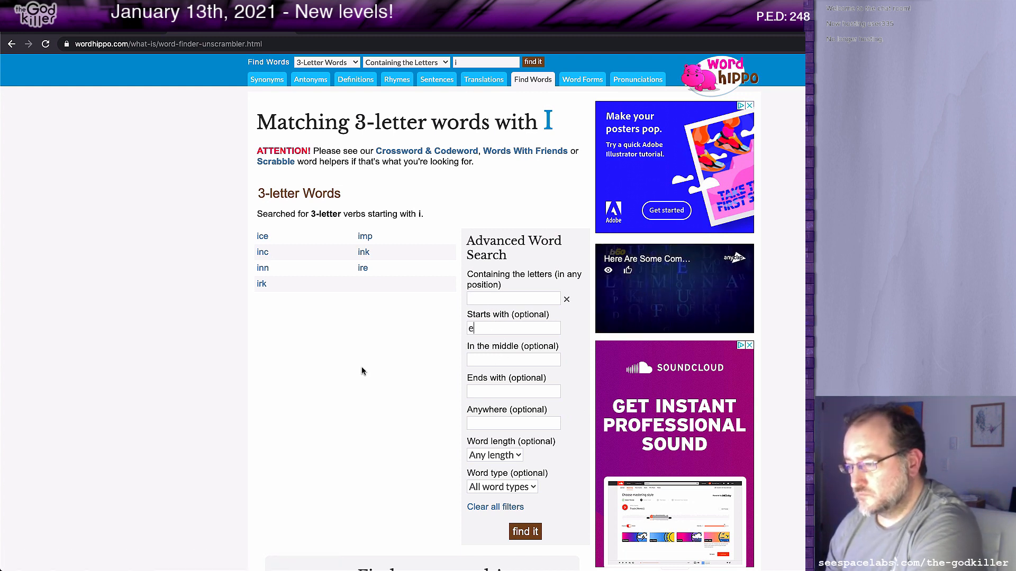
left_click(532, 487)
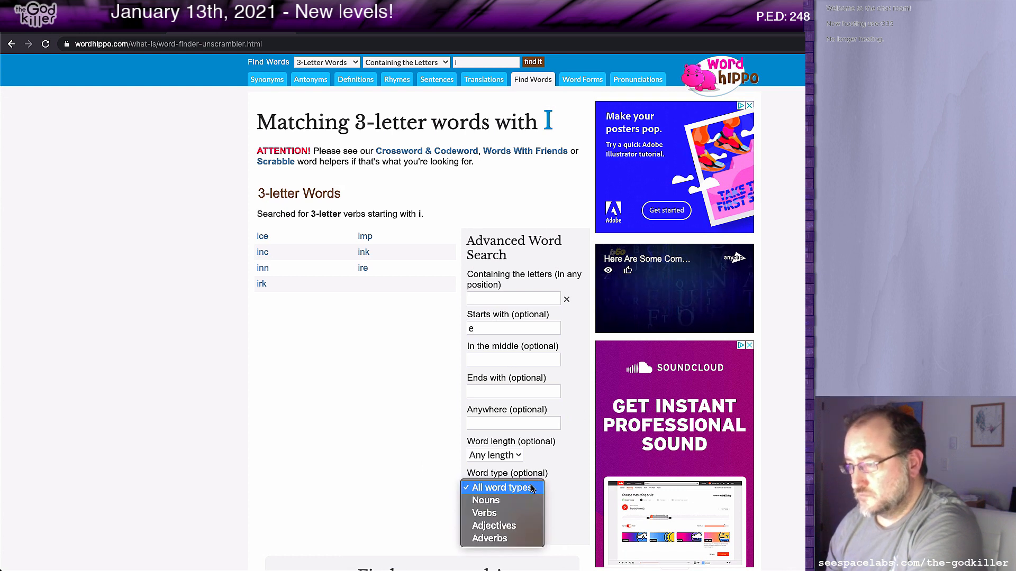
left_click(503, 514)
left_click(520, 532)
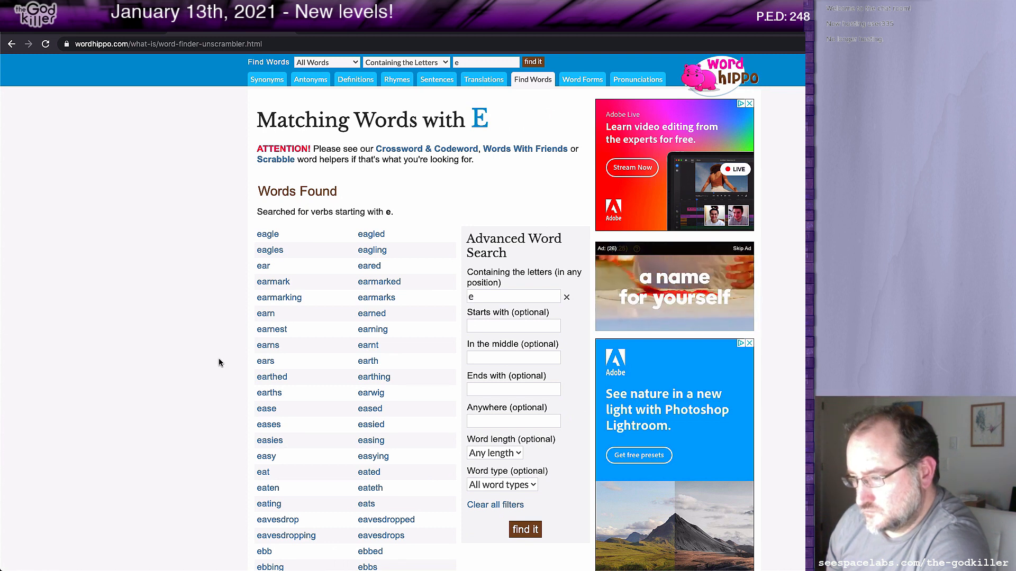
scroll(219, 362, "down", 1)
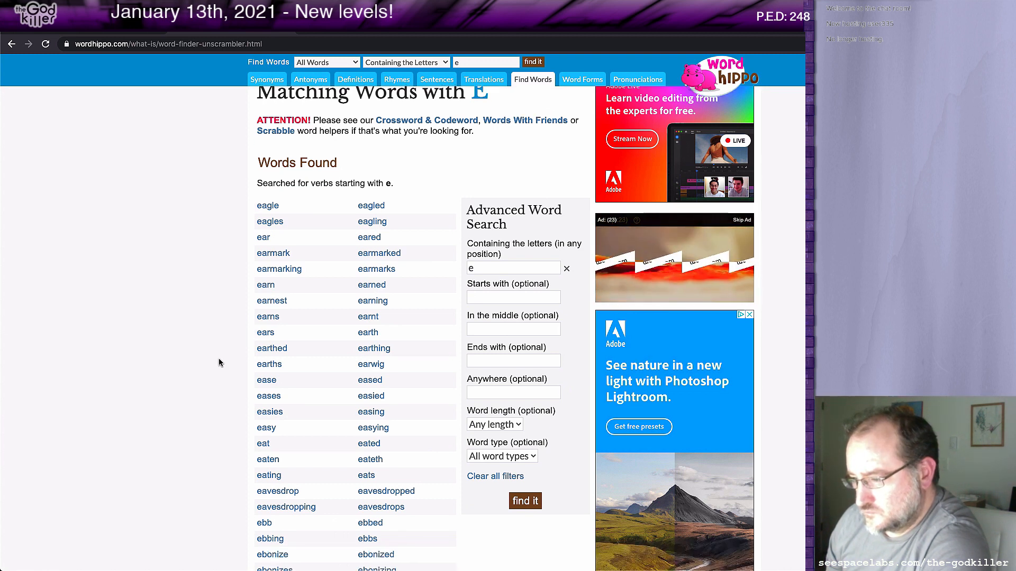
scroll(219, 362, "down", 1)
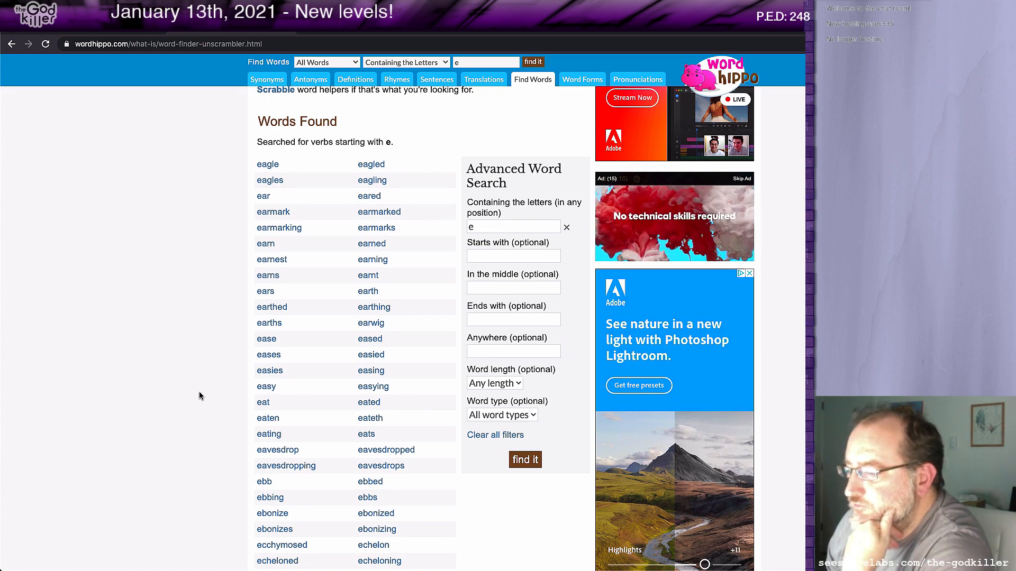
scroll(199, 396, "down", 1)
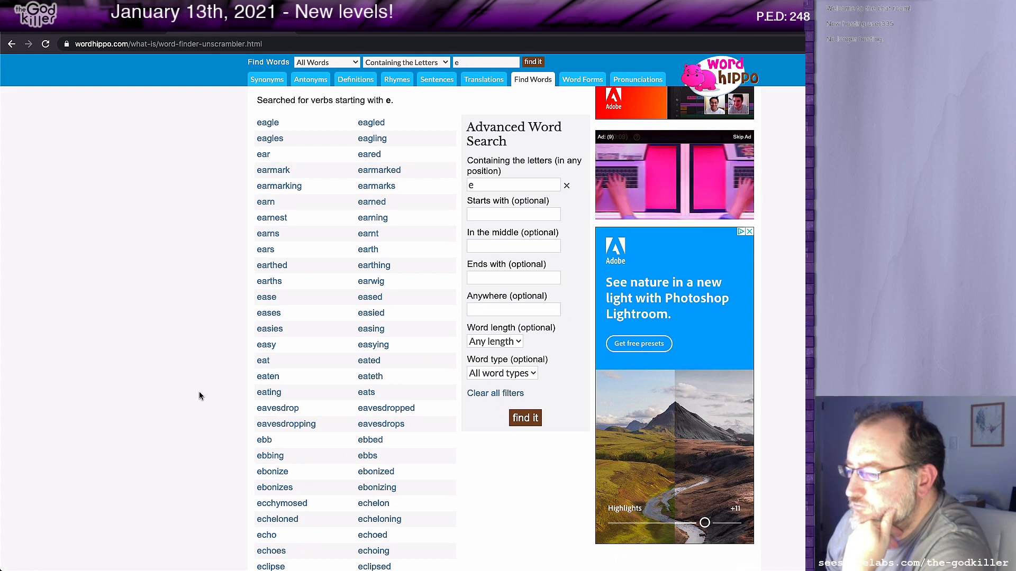
scroll(199, 396, "down", 3)
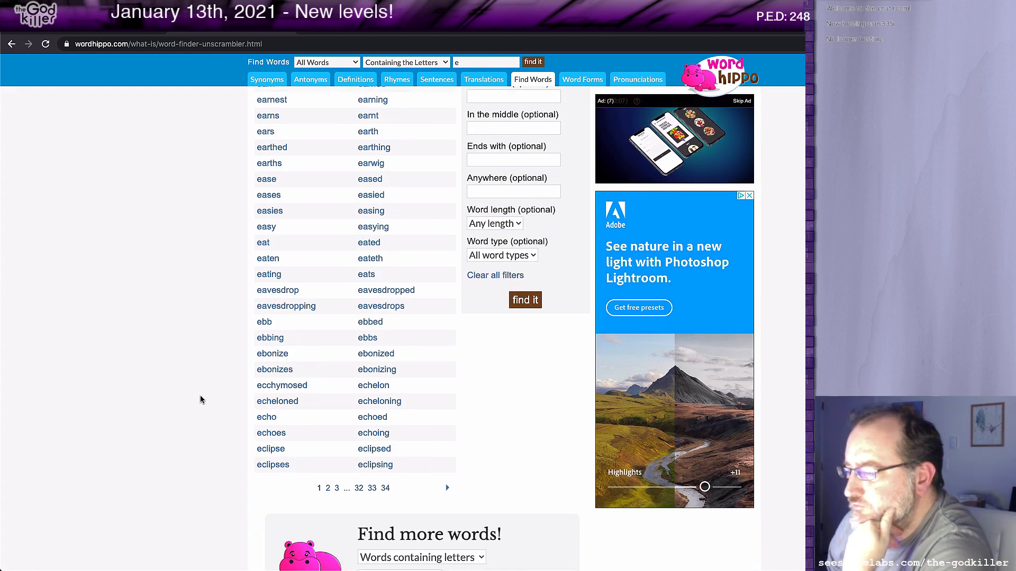
Switch back to Rider and write the candidate words eat, ebb on a new line below the idly, idol, idle list.
key("super+Tab")
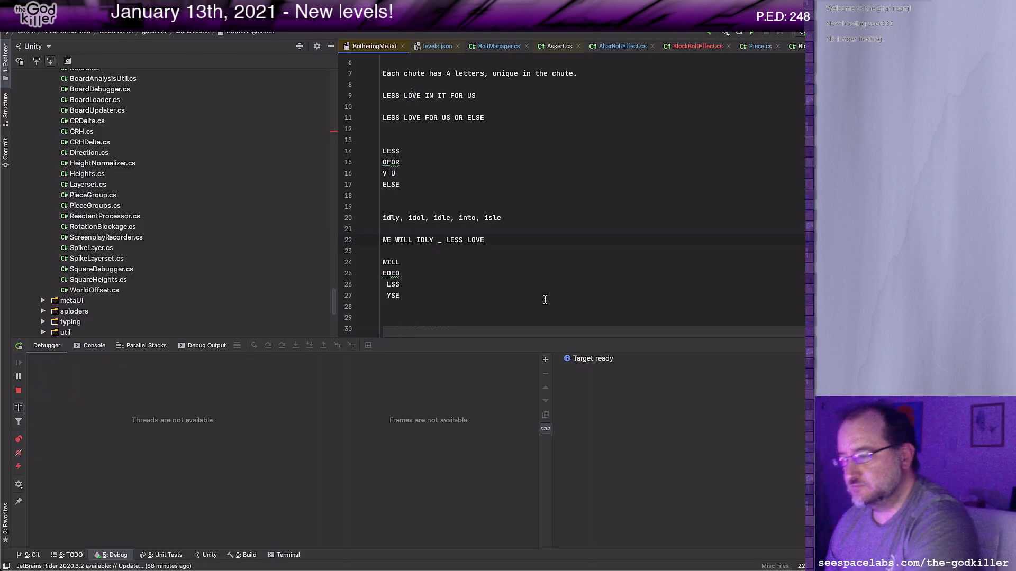
left_click(523, 216)
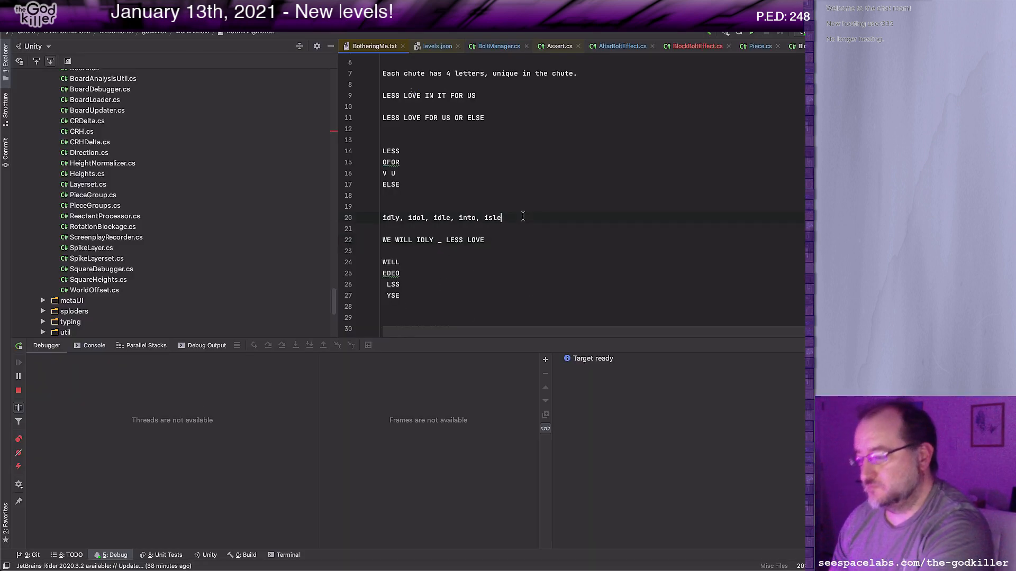
key("Return")
type("eat, ebb")
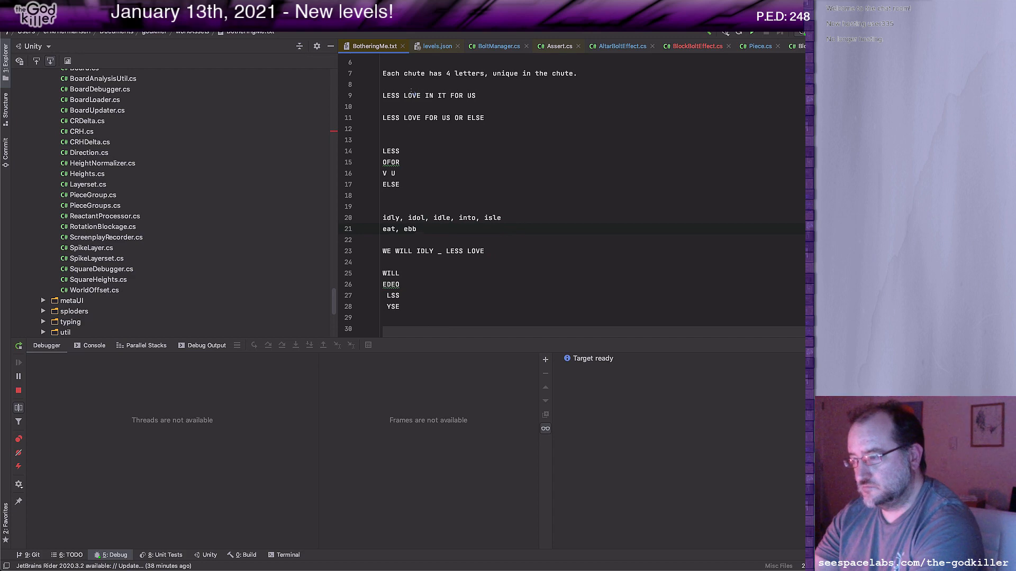
Switch to the web browser and search WordHippo for three-letter verbs that start with e.
key("super+Tab")
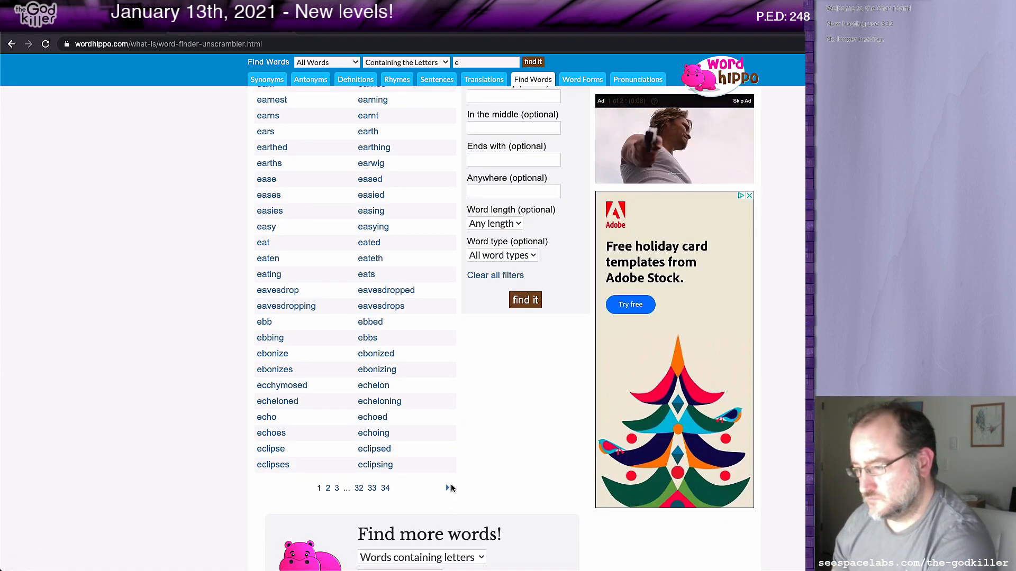
scroll(483, 418, "up", 3)
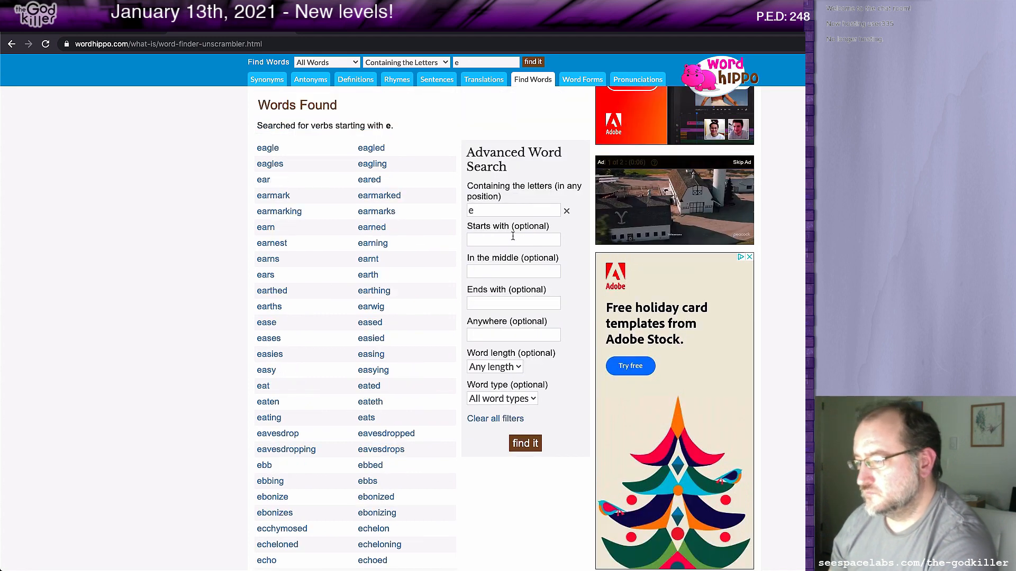
left_click(492, 366)
left_click(490, 393)
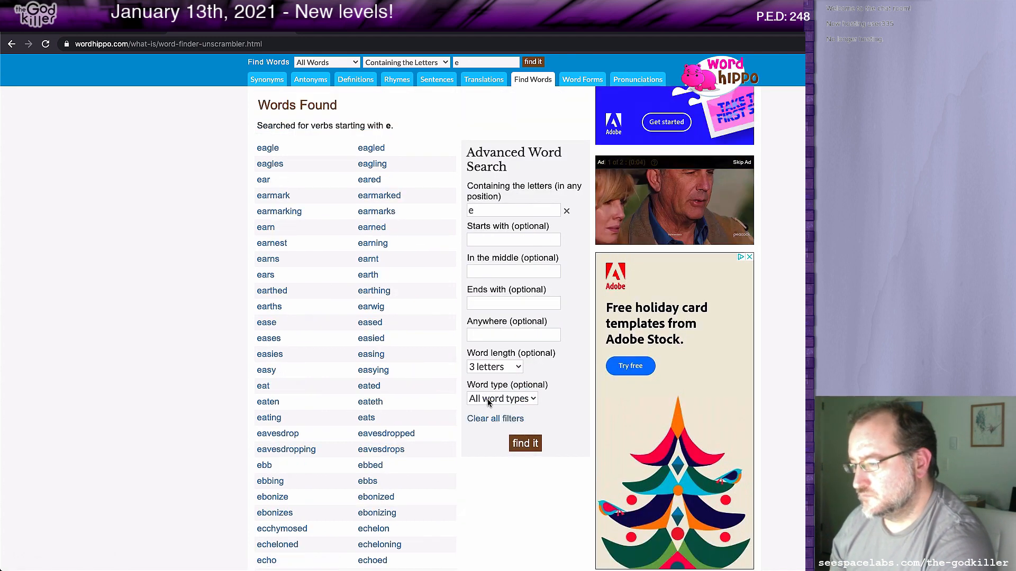
left_click(488, 400)
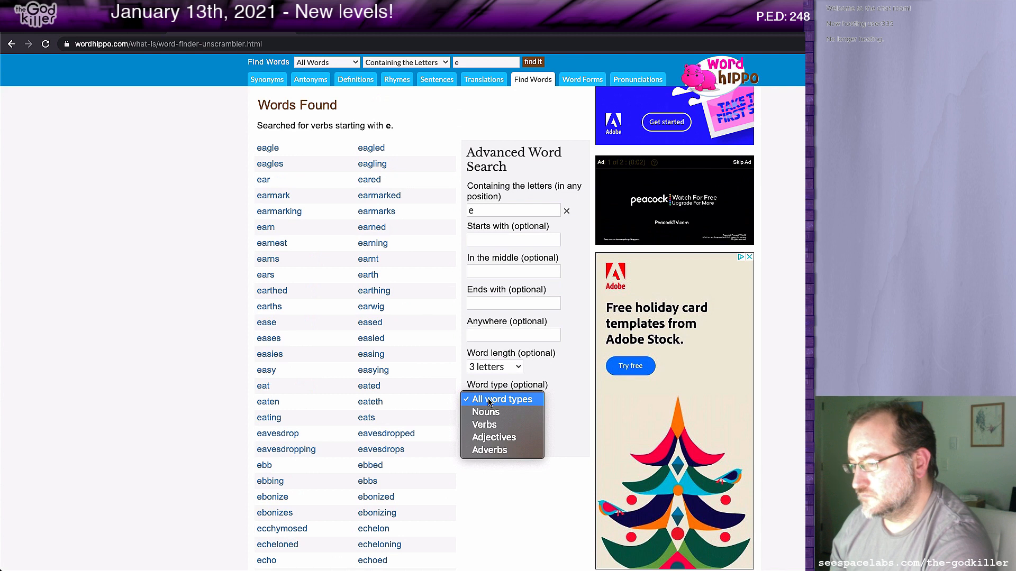
left_click(485, 424)
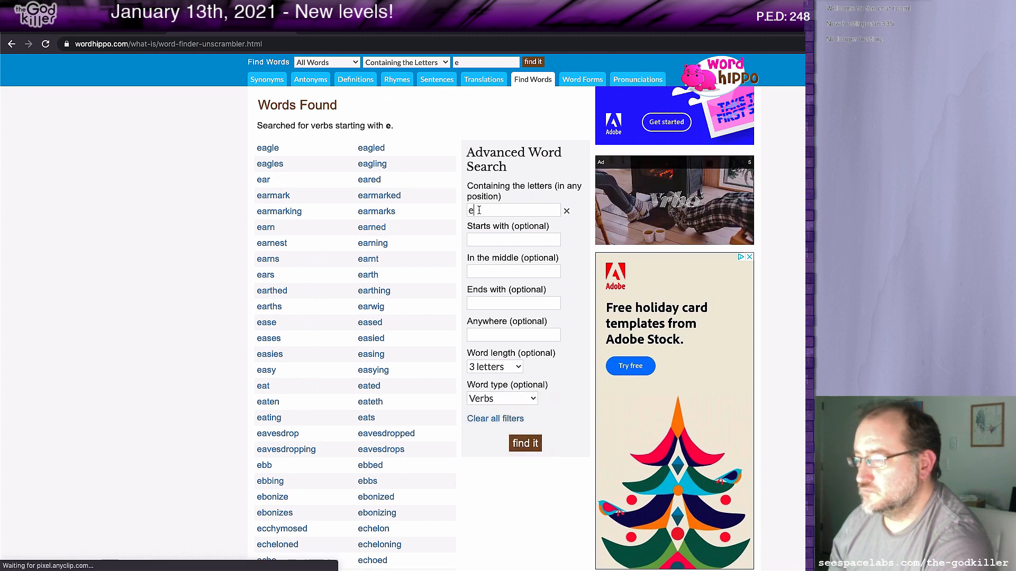
left_click_drag(479, 210, 426, 201)
key("BackSpace")
left_click(494, 242)
type("e")
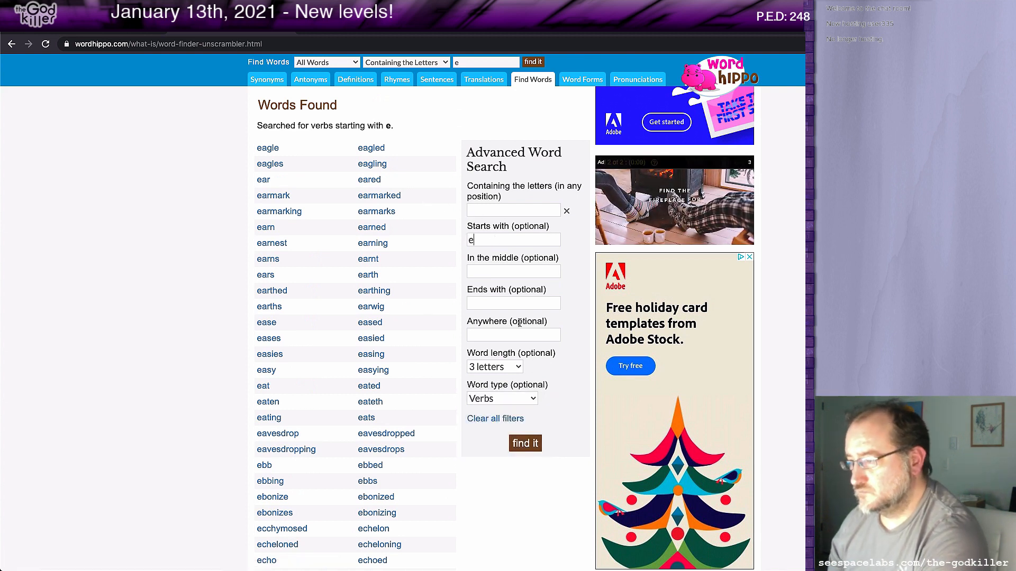
left_click(522, 445)
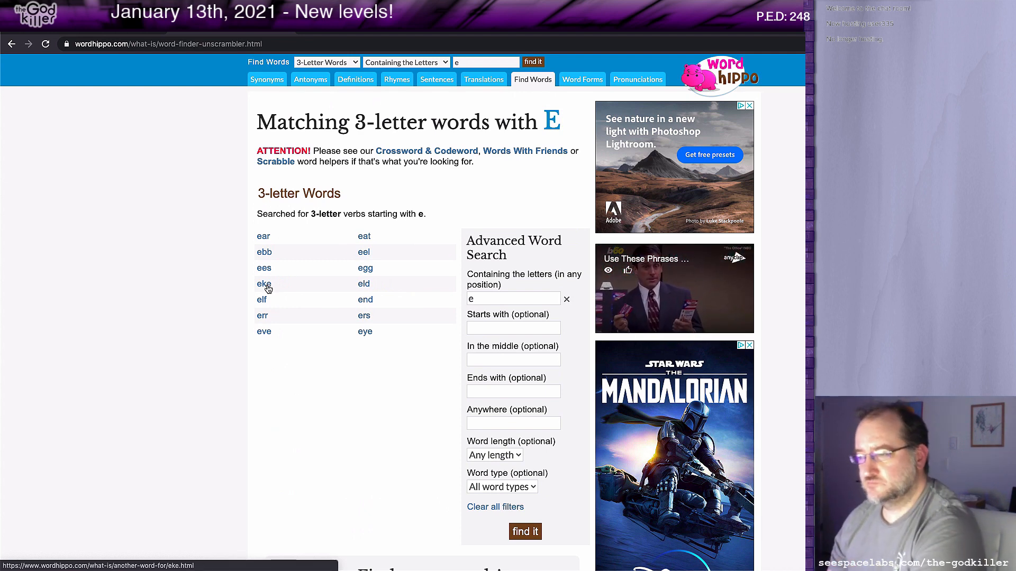
Switch back to Rider and append eke to the candidate line that holds eat, ebb.
key("super+Tab")
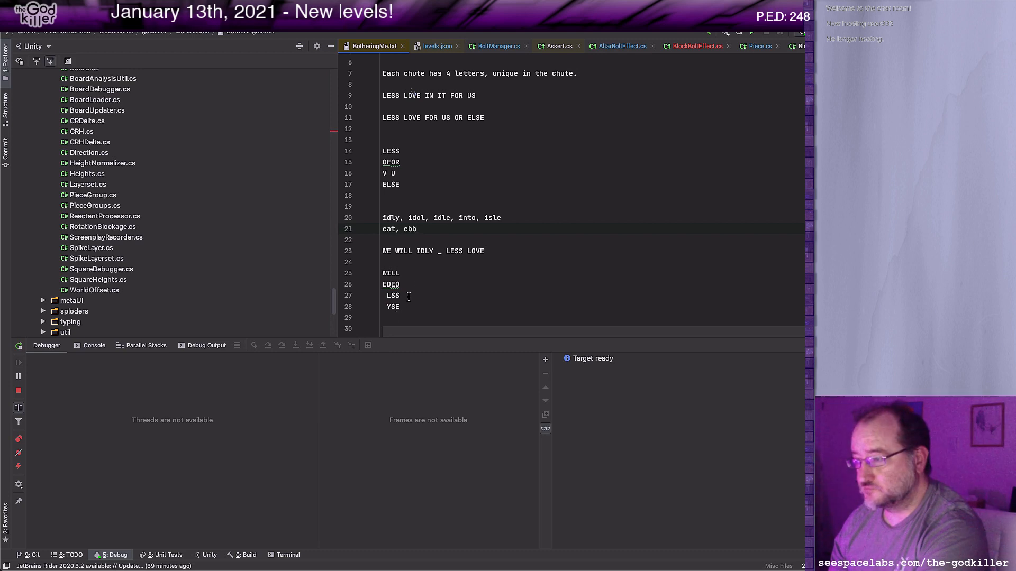
left_click_drag(438, 251, 441, 252)
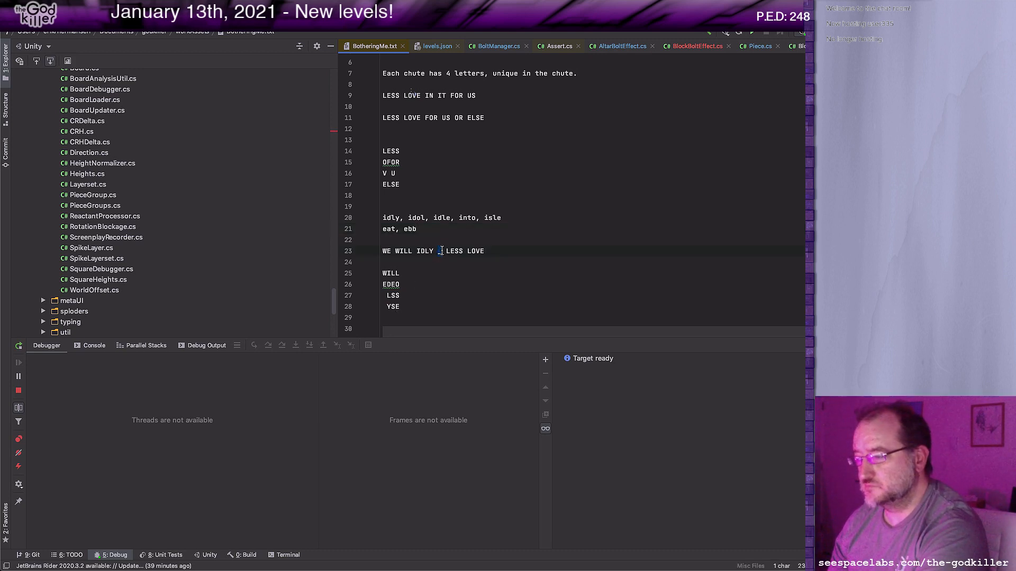
left_click(428, 229)
type(", eke")
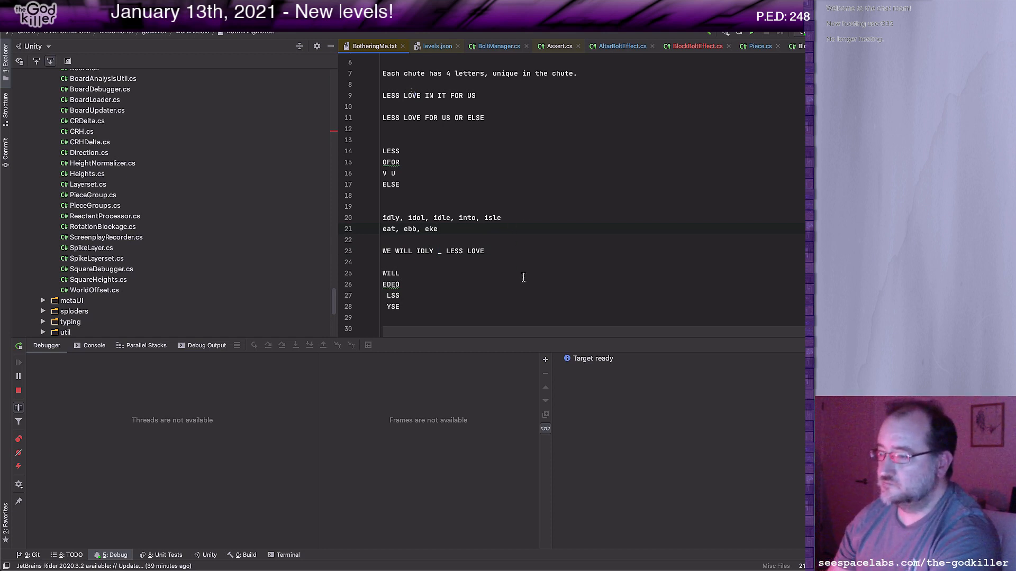
Glance back at the browser's word list, and replace the blank in the WE WILL IDLY _ LESS LOVE phrase in Rider with EKE.
left_click(530, 253)
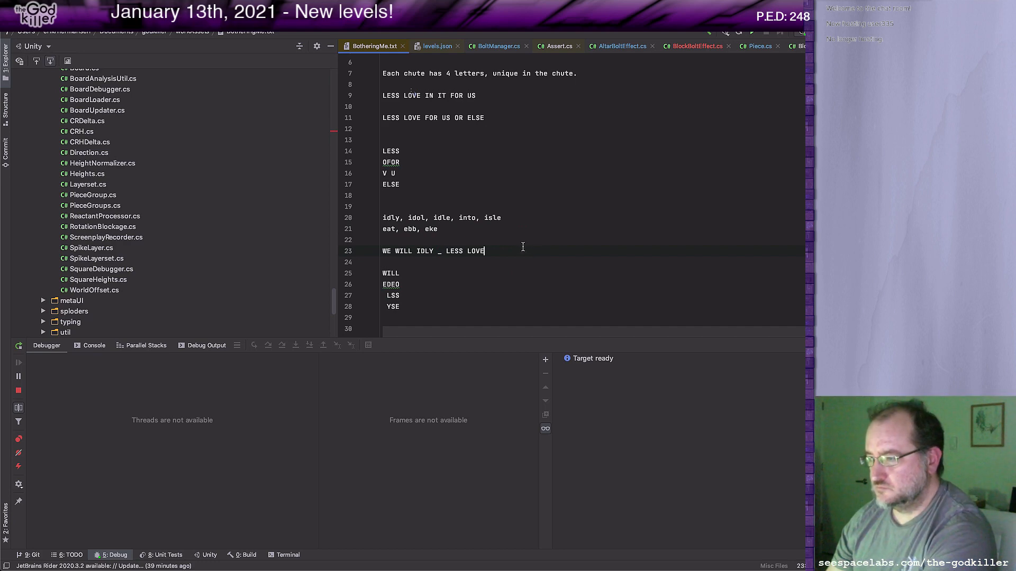
key("super+Tab")
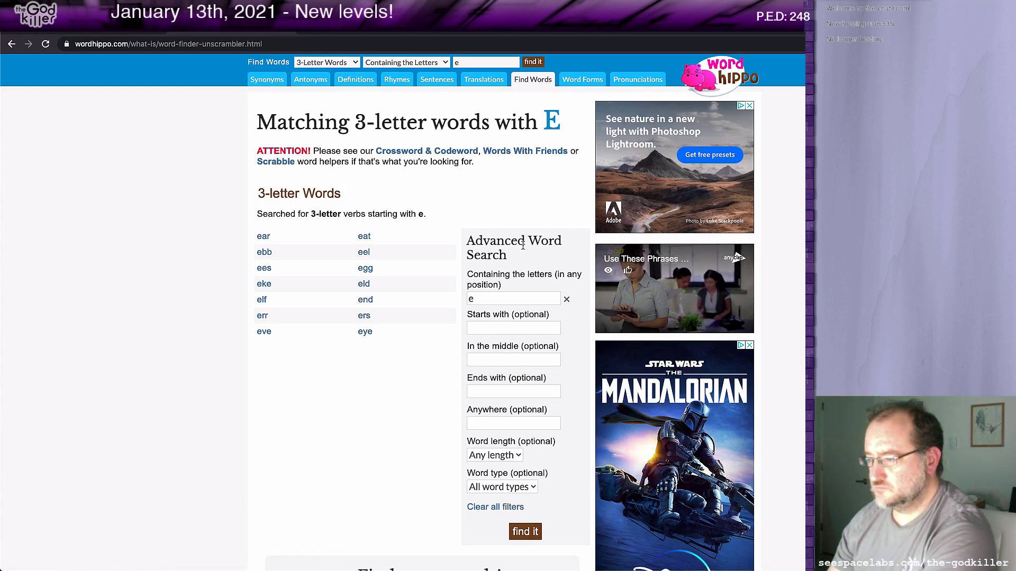
key("super+Tab")
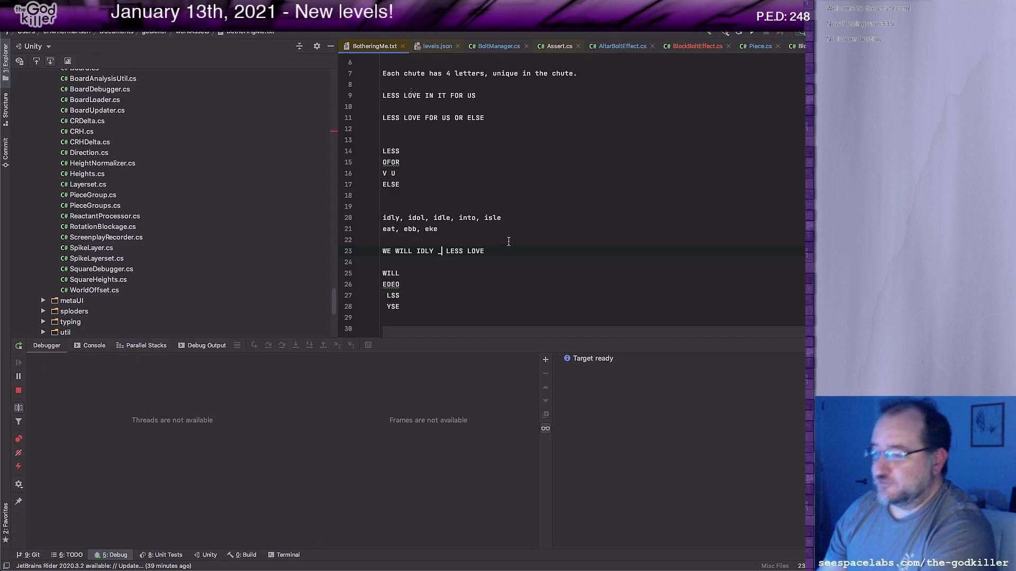
double_click(439, 251)
type("EKE")
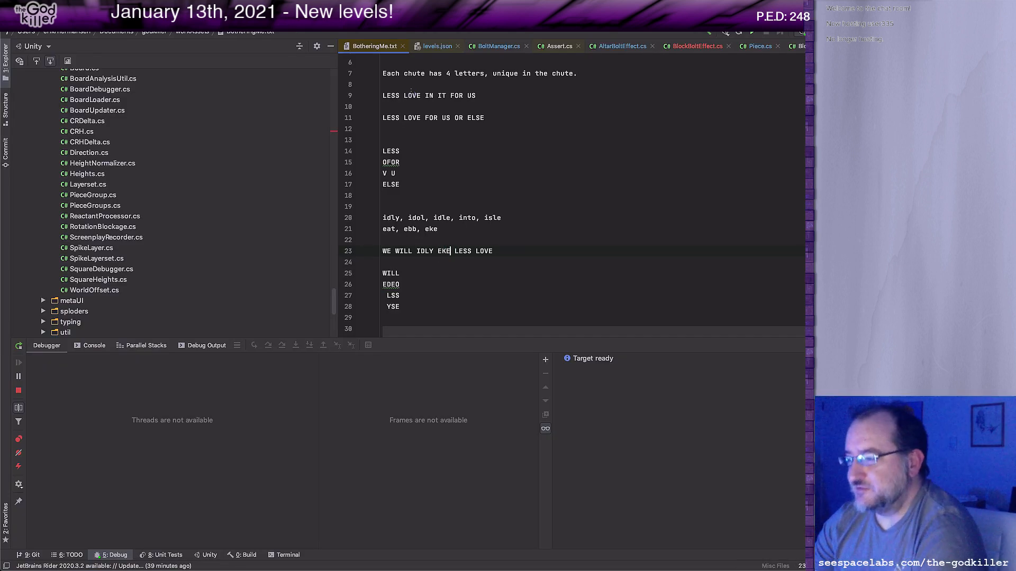
Fill the empty first-column cells of the lower letter grid with K and E, making the rows KLSS and EYSE.
key("Down")
key("Down")
key("Down")
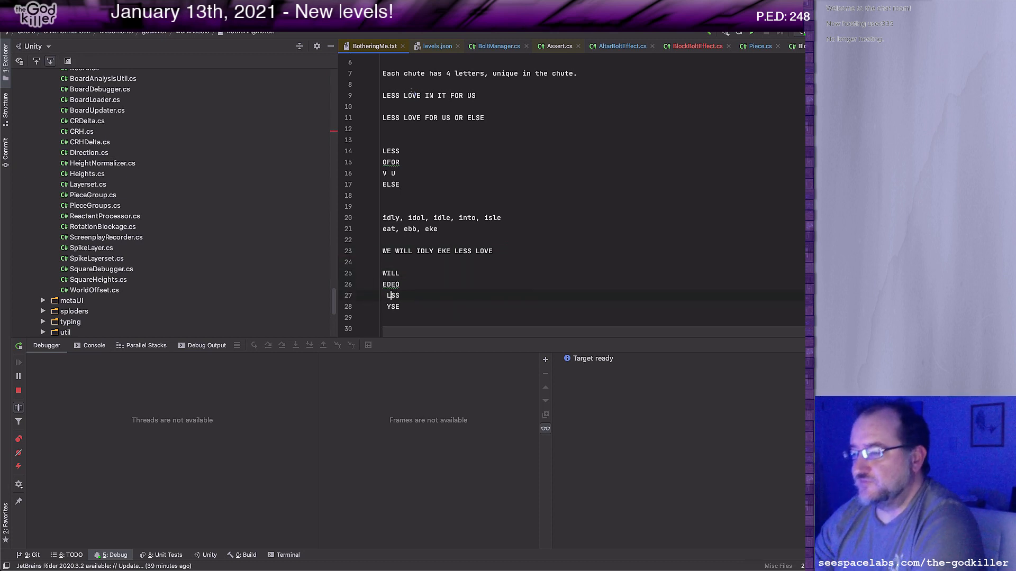
key("shift+Right")
type("K")
key("Down")
key("Left")
key("shift+Right")
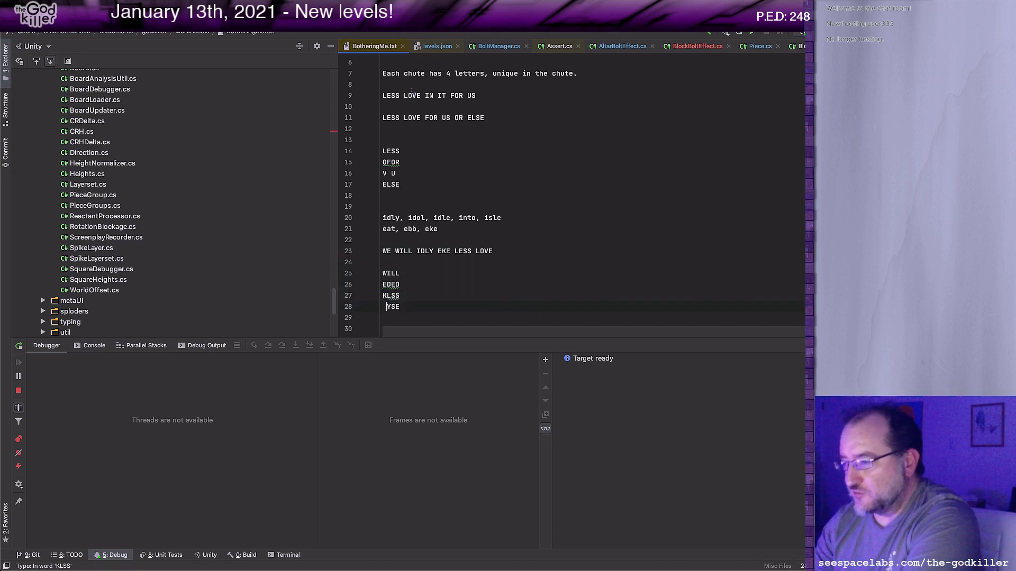
type("E")
key("Down")
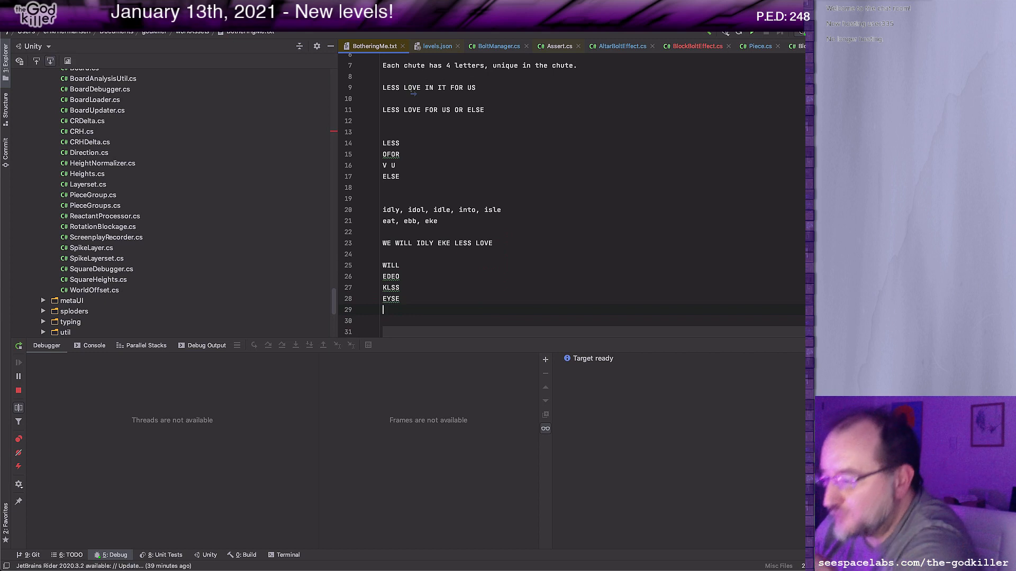
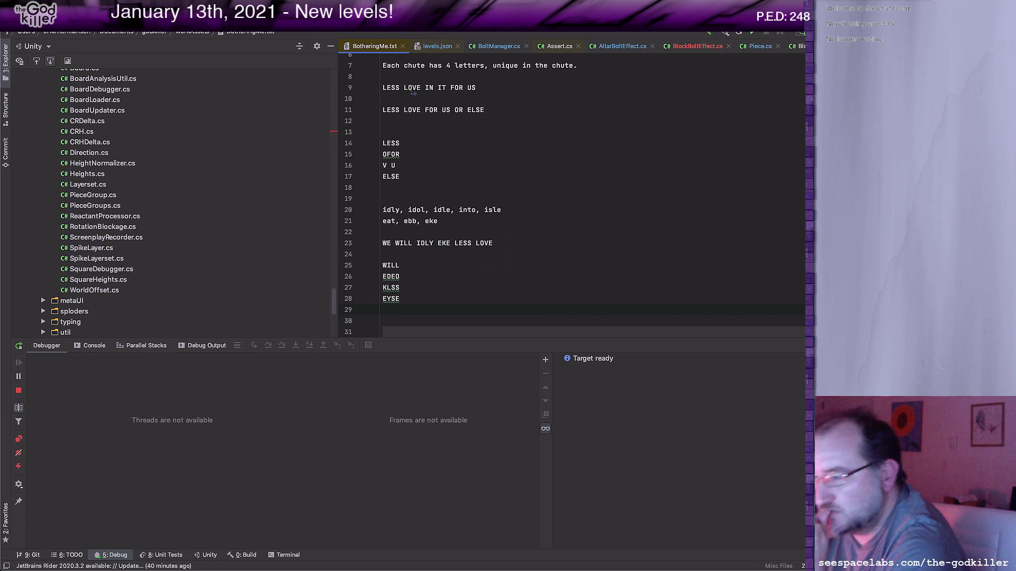
Move IDLY to the front of the phrase so that it reads IDLY WE WILL EKE LESS LOVE.
double_click(421, 243)
key("ctrl+c")
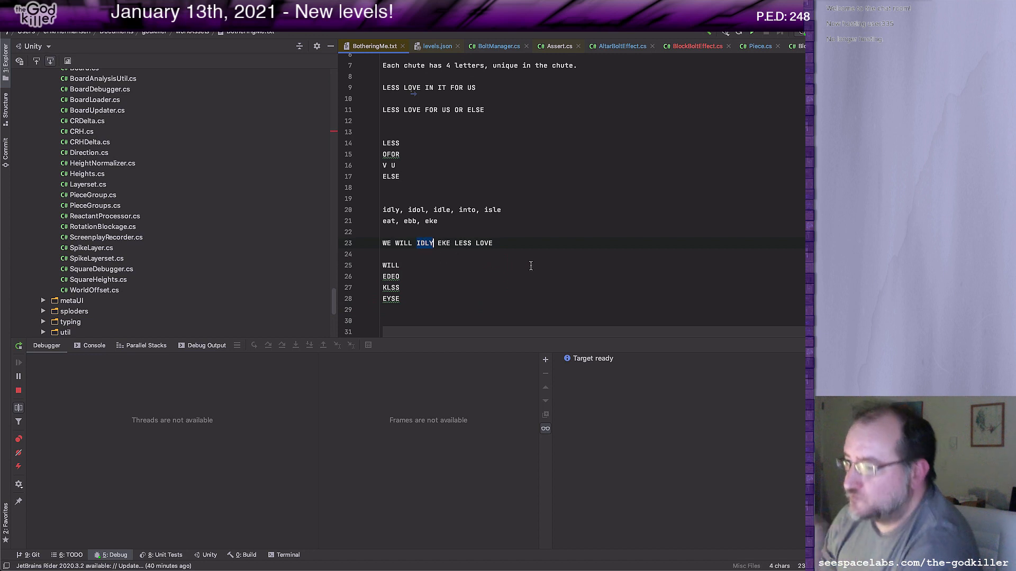
key("BackSpace")
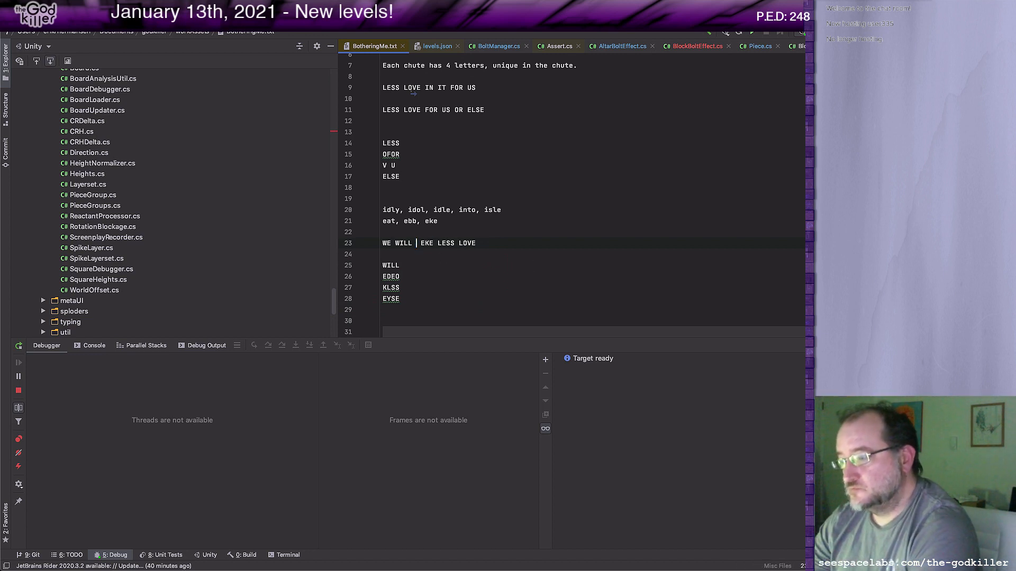
key("BackSpace")
key("ctrl+v")
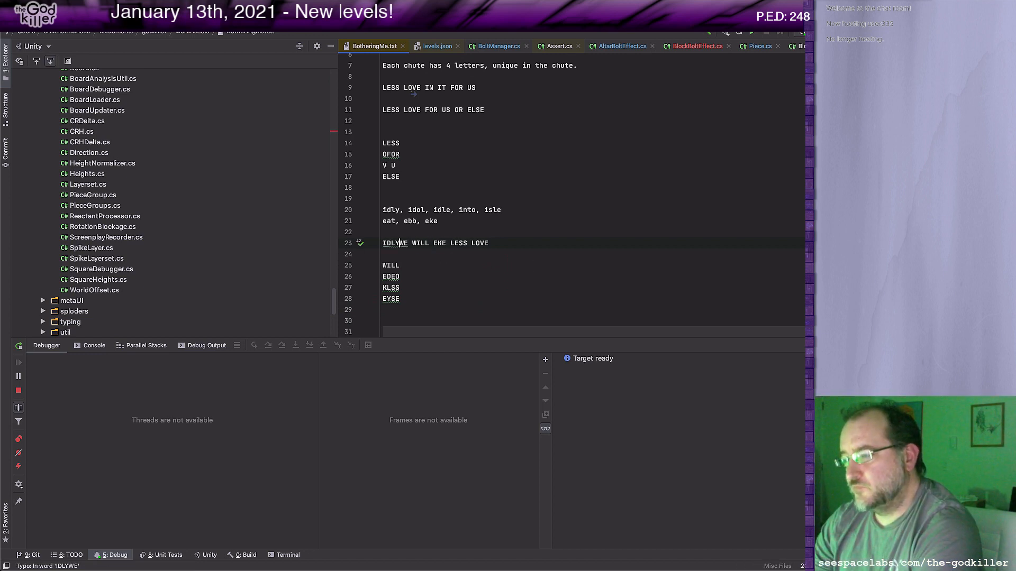
left_click(383, 254)
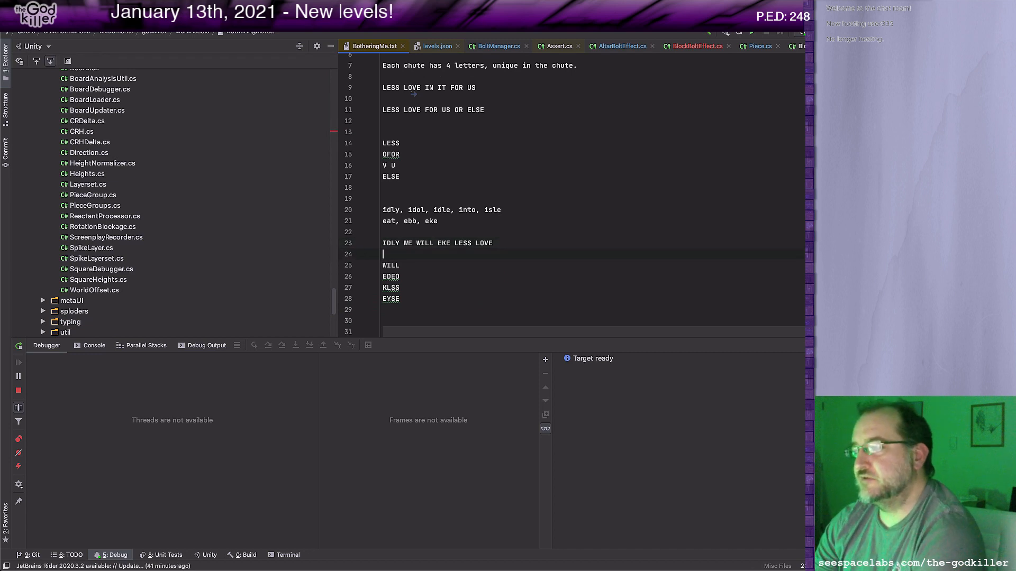
left_click(399, 265)
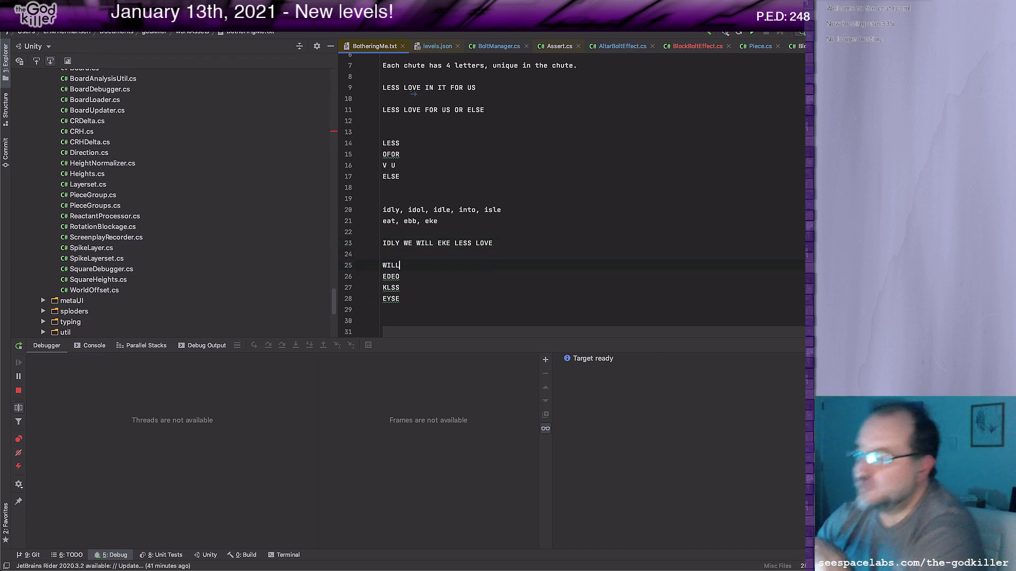
left_click(382, 254)
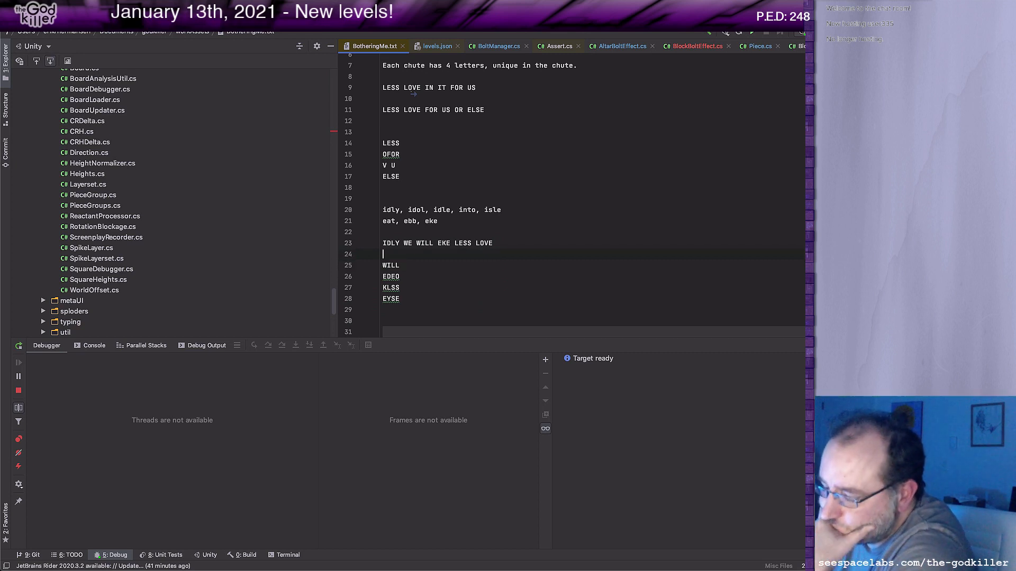
Add two blank lines directly below the EYSE row of the letter grid.
key("Down")
key("Down")
key("Down")
key("Down")
key("Down")
key("Down")
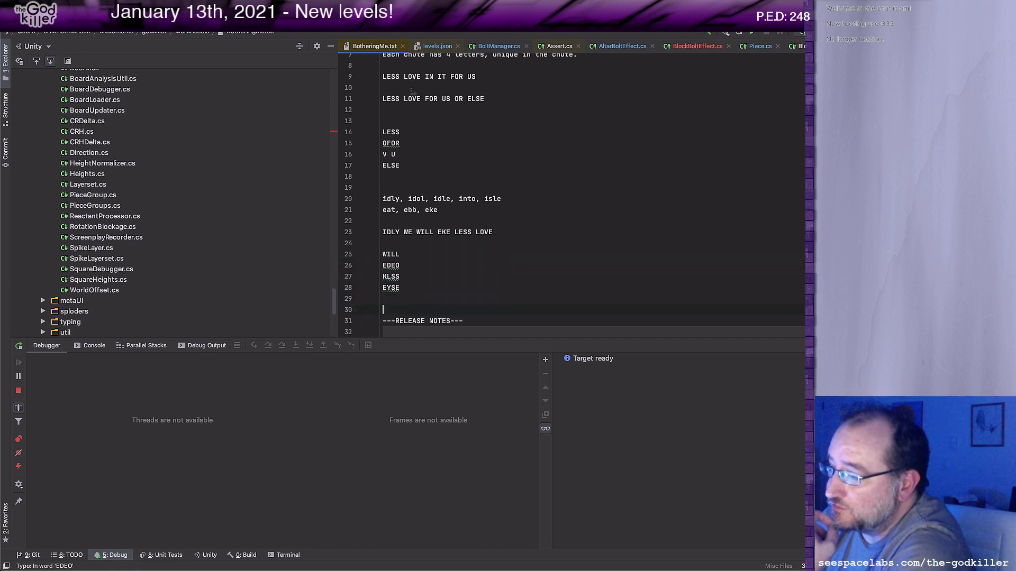
key("Left")
key("Left")
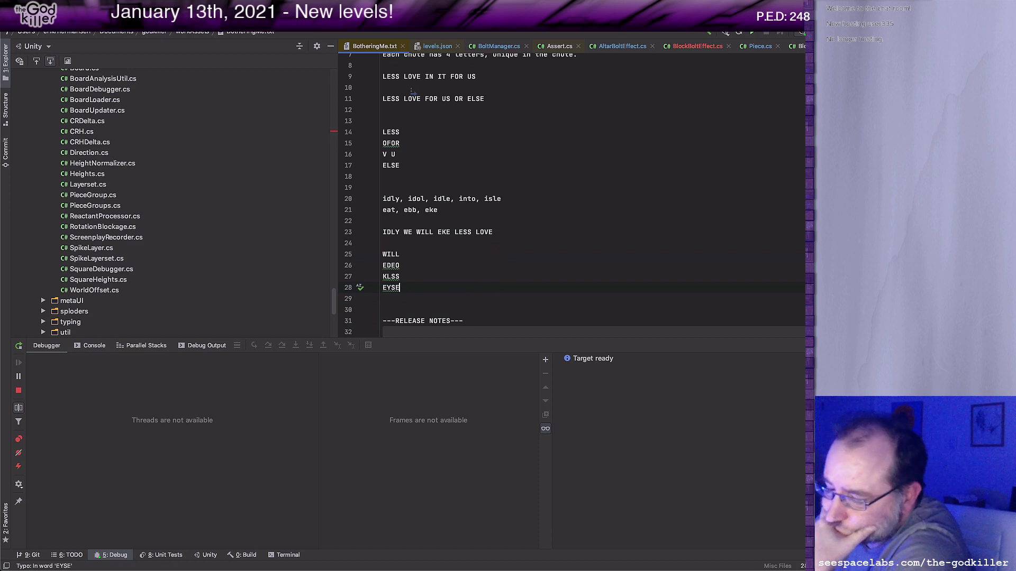
key("Return")
key("Return")
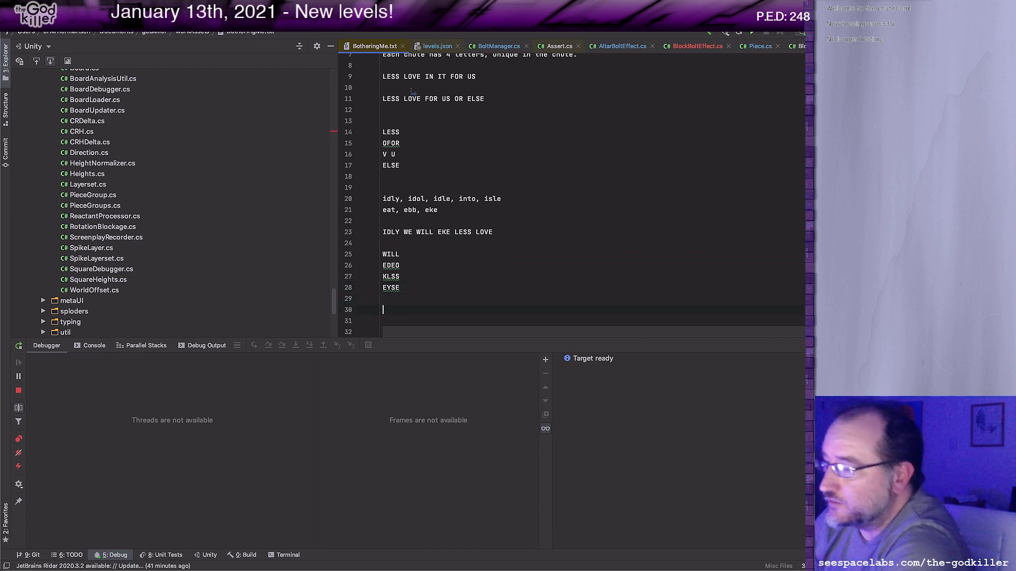
Examine the WILL, EDEO, KLSS and EYSE rows of the letter grid for another possible phrase.
key("Up")
key("Up")
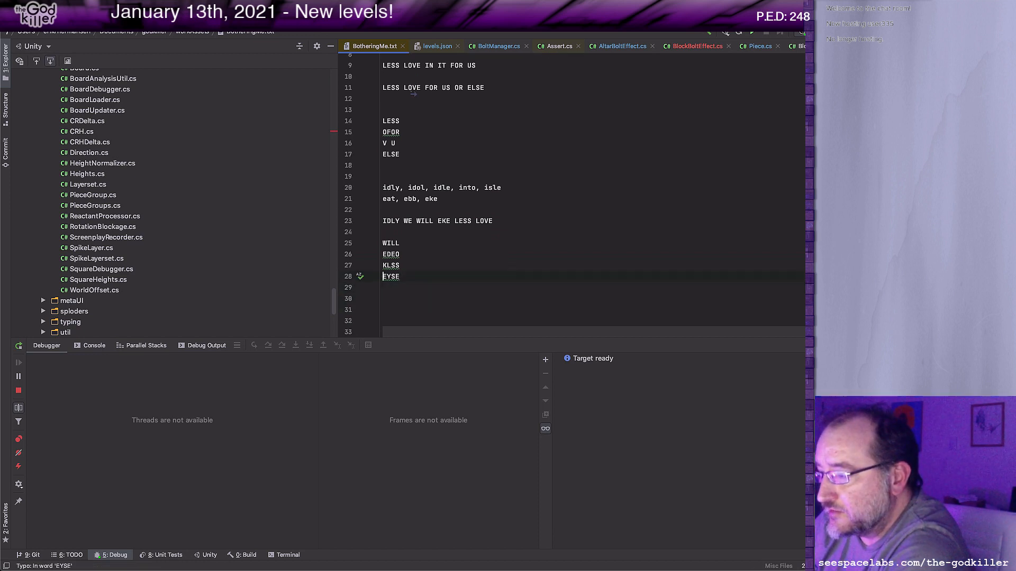
key("Up")
key("Up")
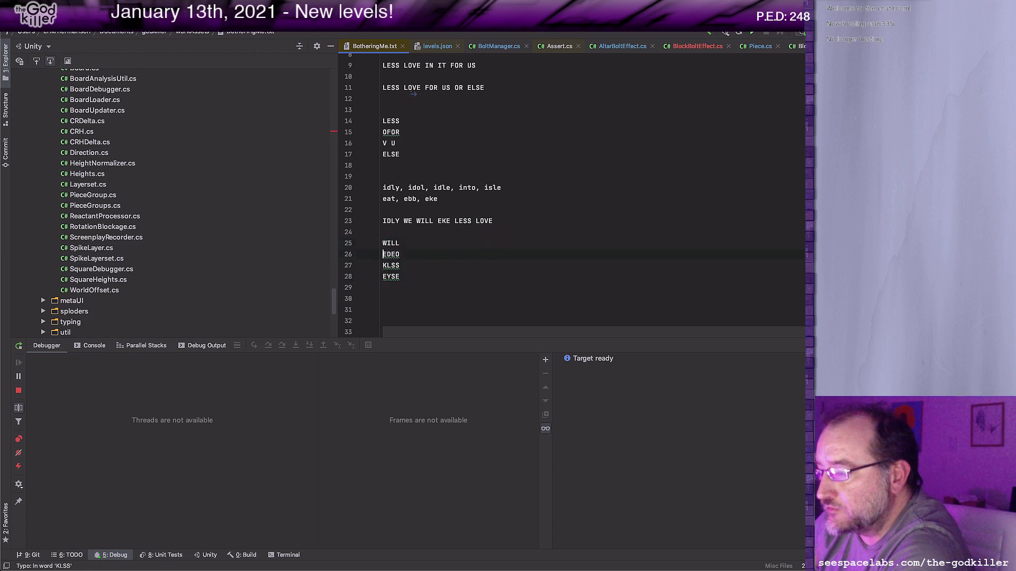
key("Down")
key("Down")
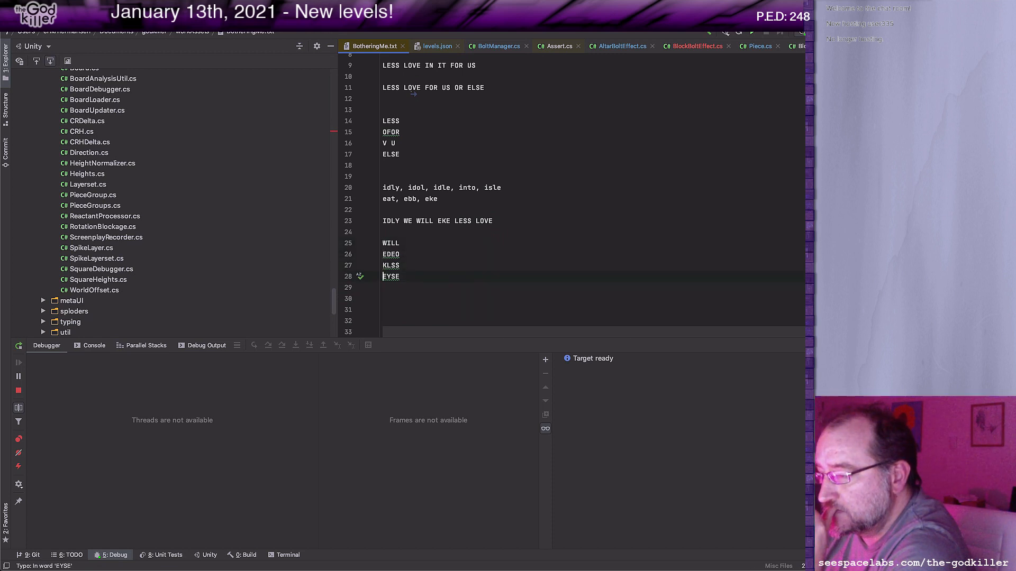
key("Up")
key("Up")
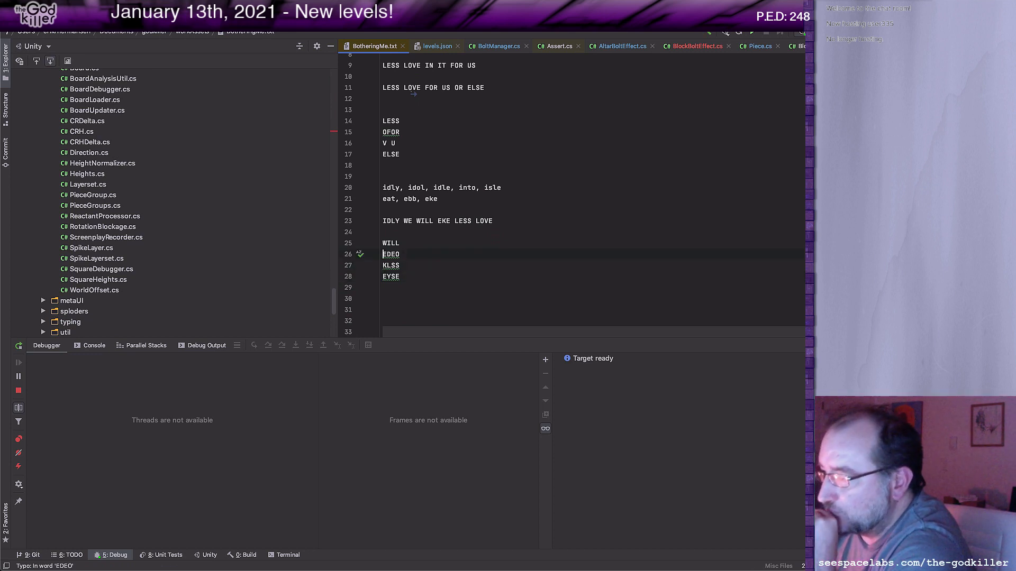
key("Right")
key("Right")
key("Up")
key("Right")
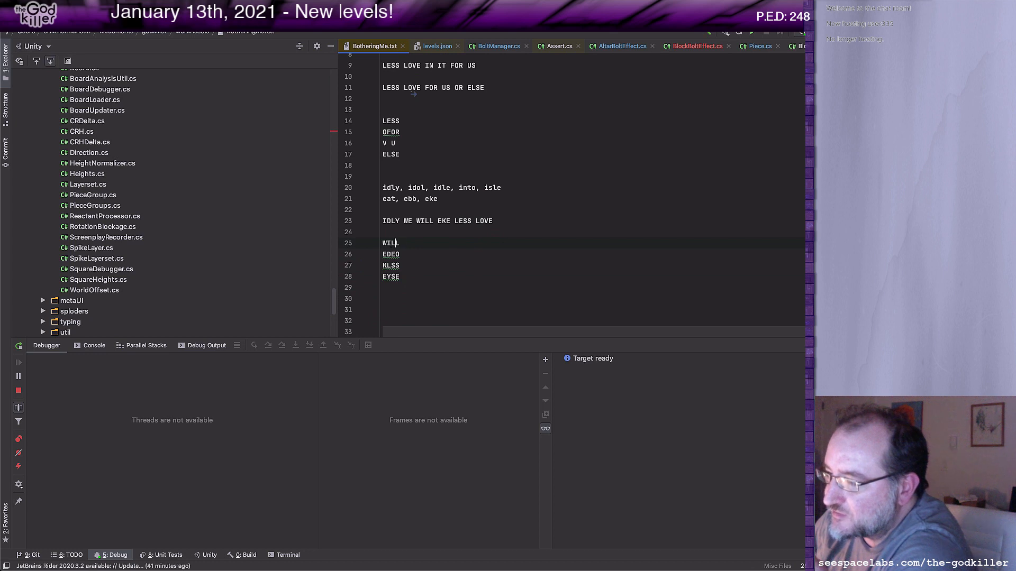
key("shift+Left")
key("shift+Left")
key("Down")
key("Down")
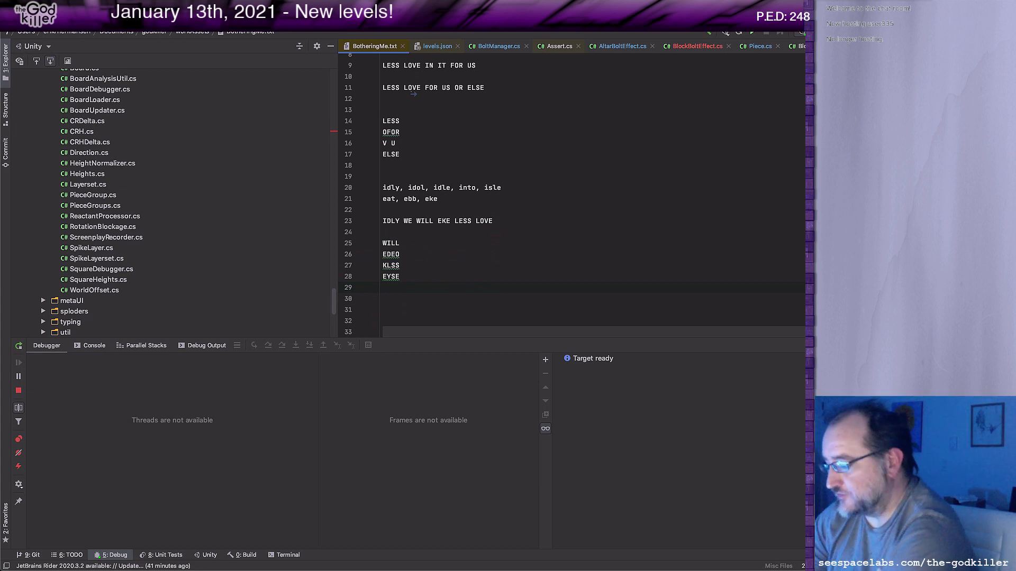
Write the phrase DID WE NOT EARN LOVE below the EYSE row, with a blank line before and after it.
key("Return")
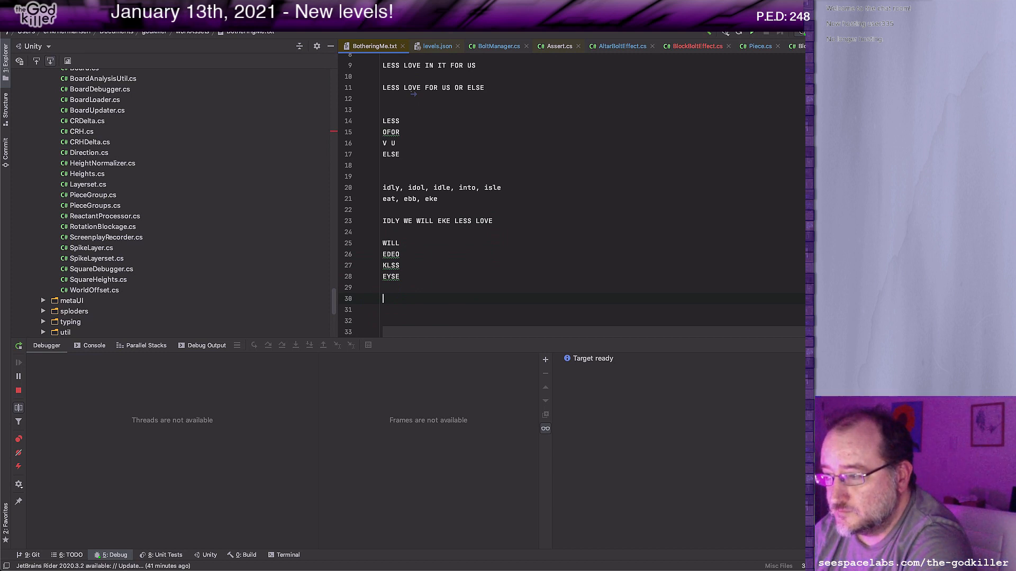
type("DID WE ")
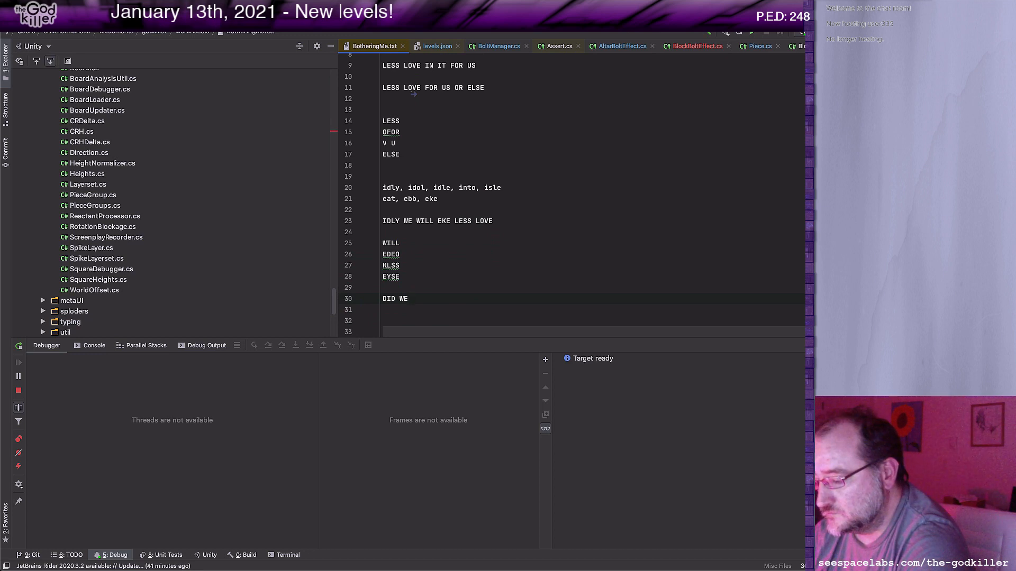
type("NOT ")
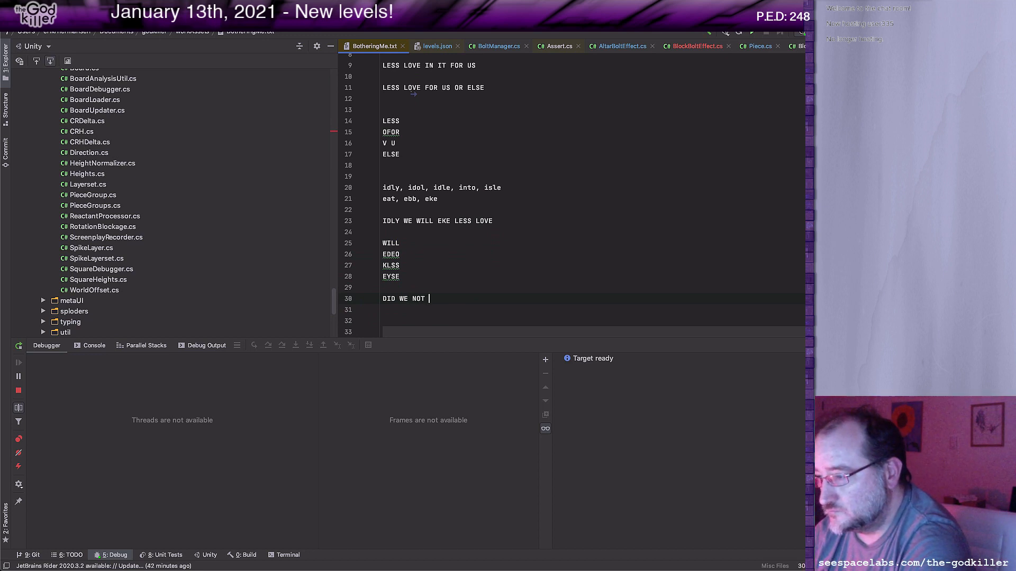
type("EARN LOVE")
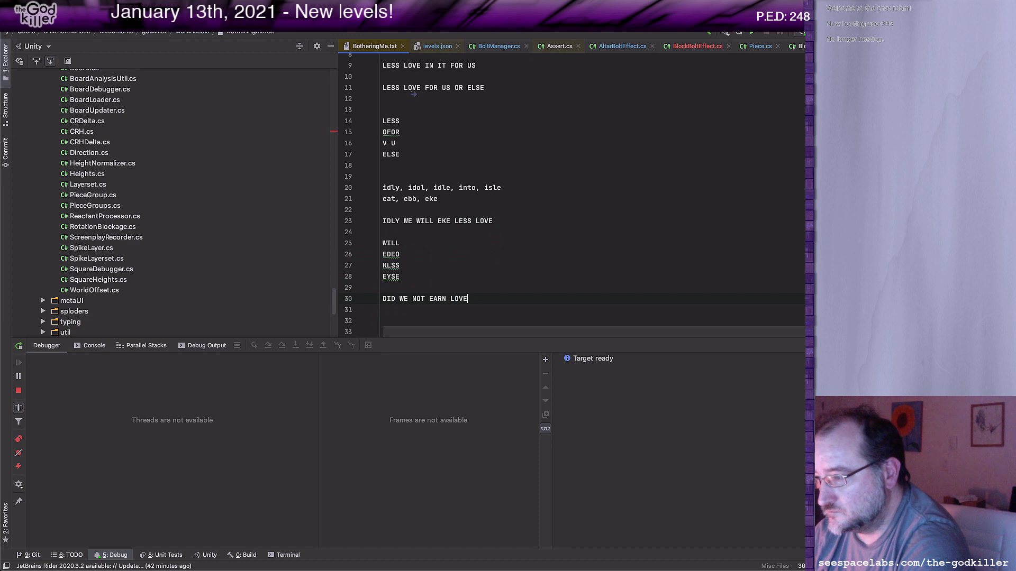
key("Return")
key("Return")
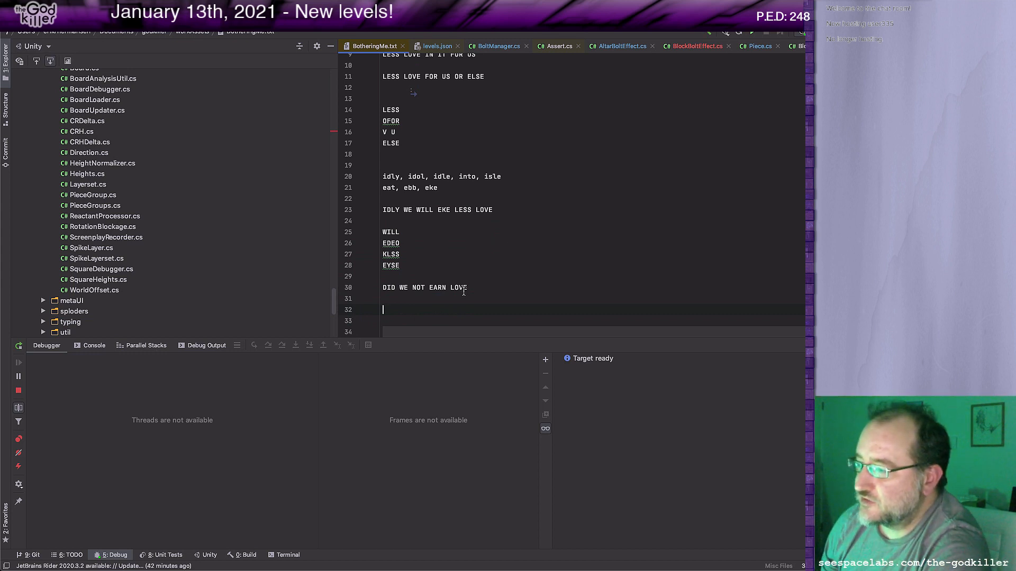
scroll(463, 291, "down", 1)
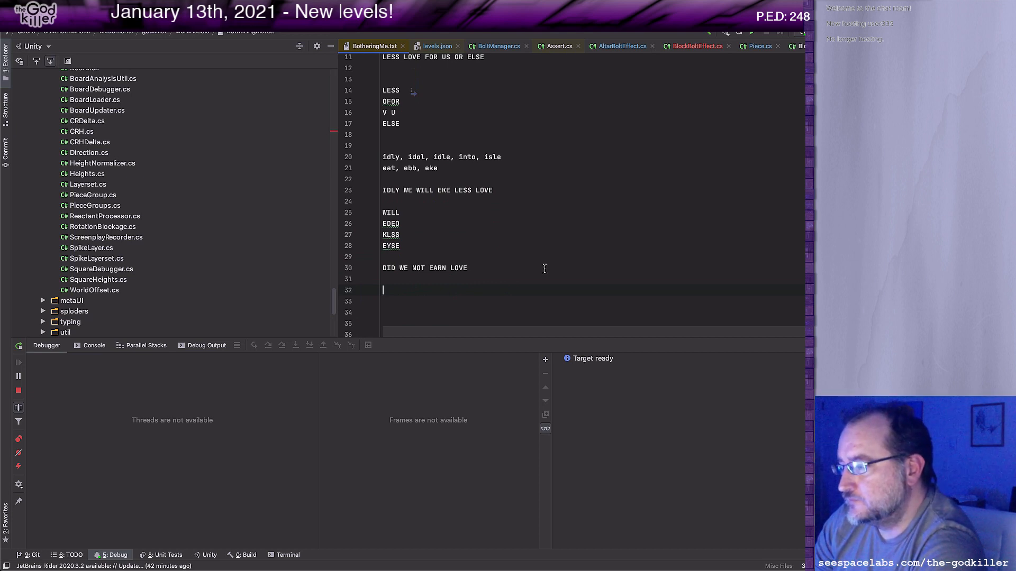
Replace DID with WILL in the new phrase and start a letter grid below it with the row WILL.
key("Up")
key("Up")
key("shift+Right")
key("shift+Right")
key("shift+Right")
type("W")
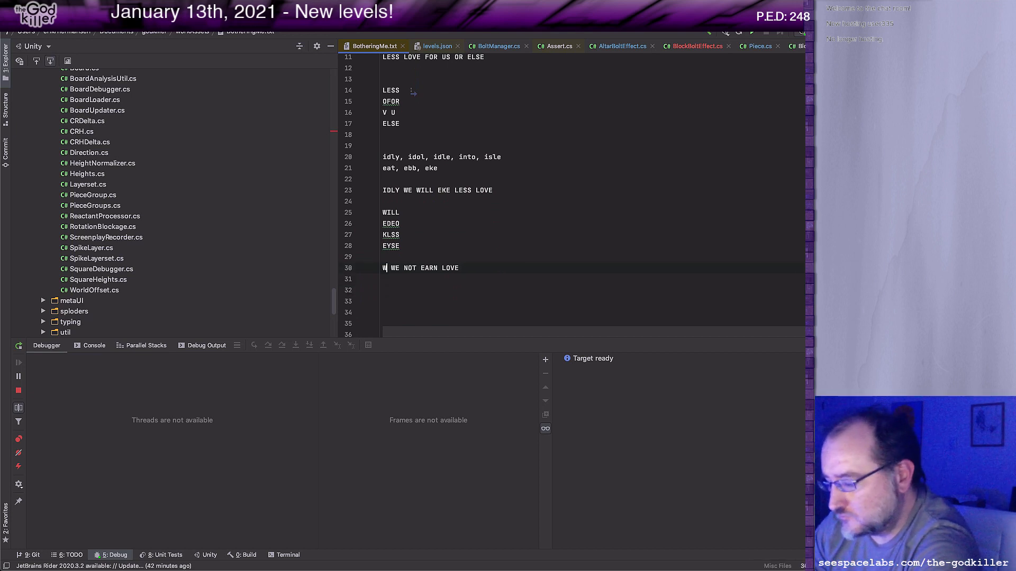
type("ILL")
key("Down")
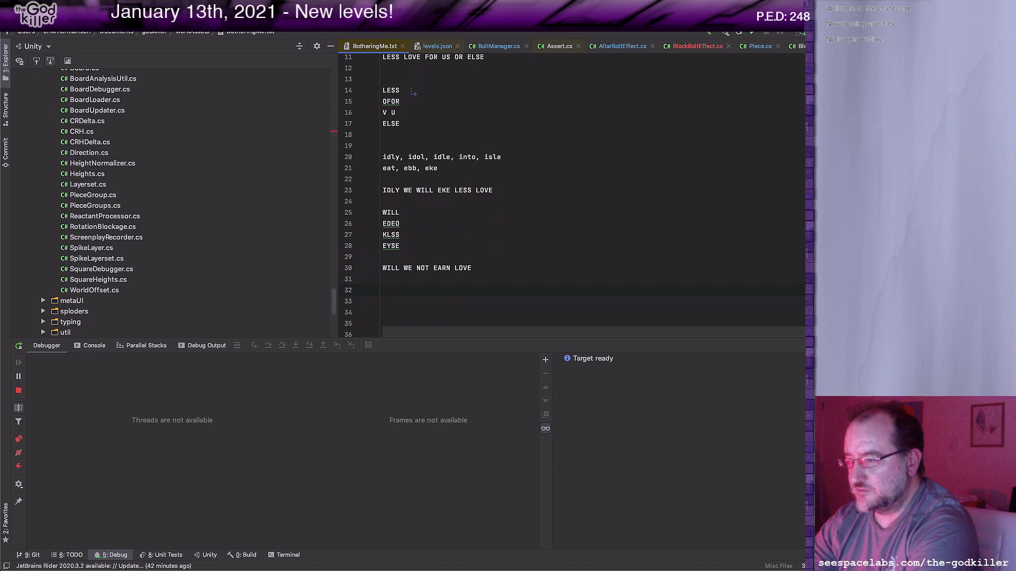
type("WILL")
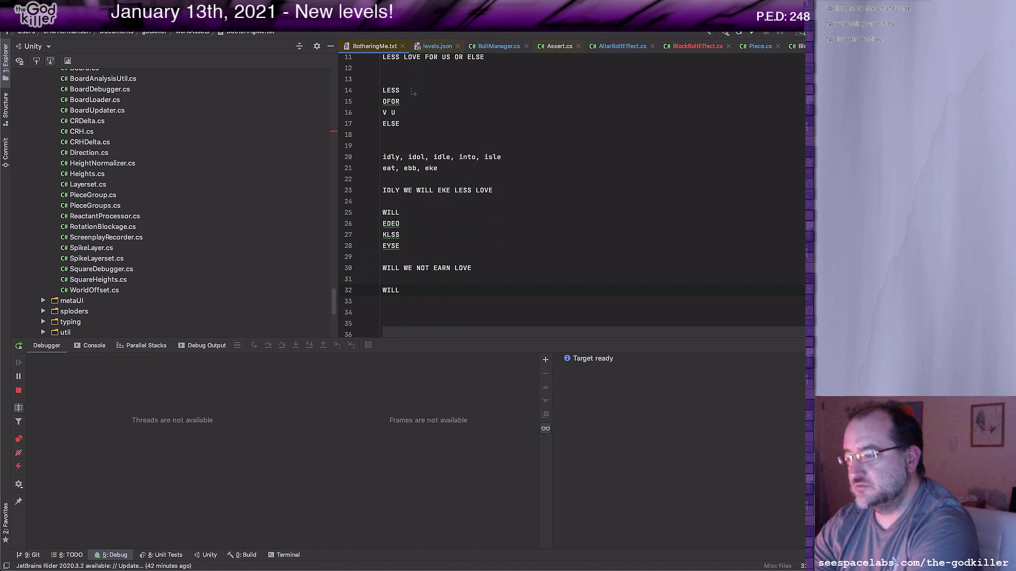
Change the last letter of the KLSS row in the earlier letter grid to V, making it KLSV.
key("Up")
key("Up")
key("Up")
key("Up")
key("Up")
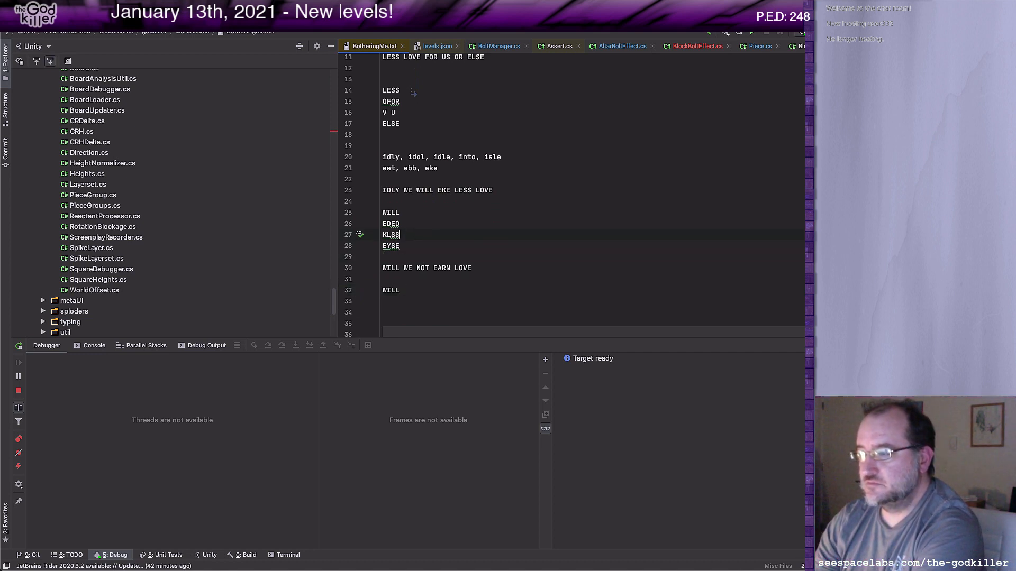
key("shift+Left")
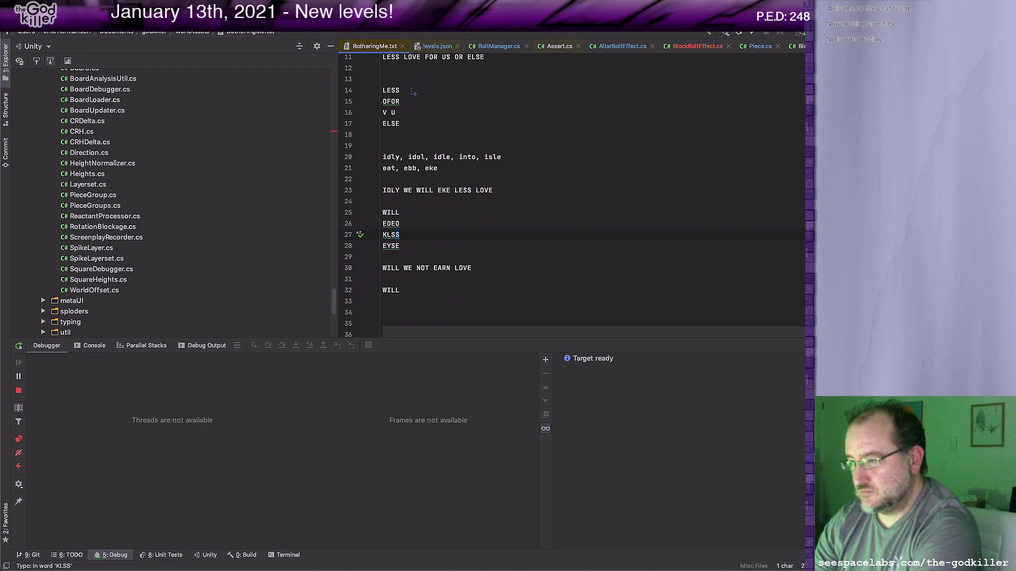
type("V")
In the new grid, put E beneath the W of WILL and spell O, V, E down beneath its last L.
key("Down")
key("Down")
key("Down")
key("Down")
key("Down")
key("Down")
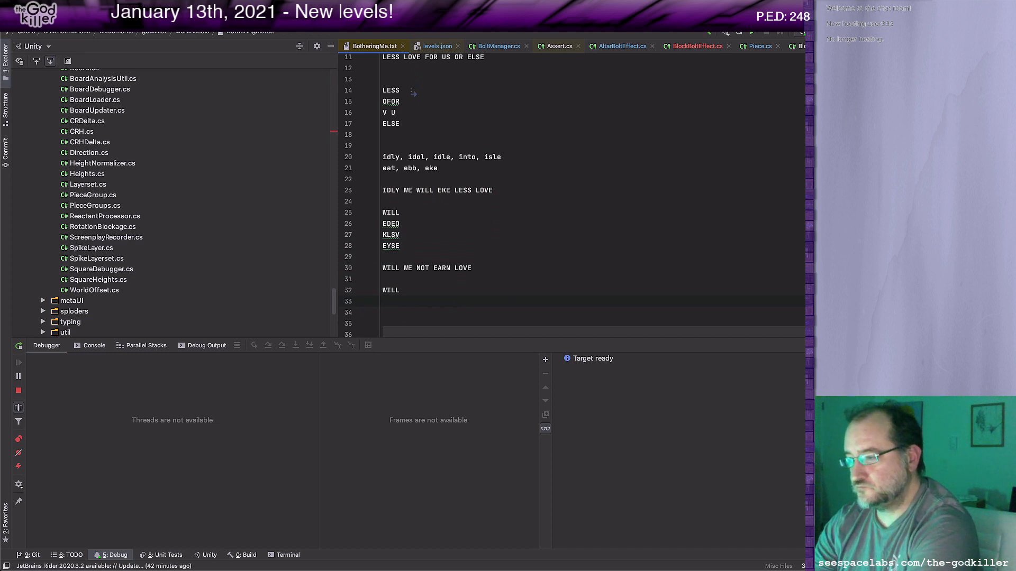
type("E")
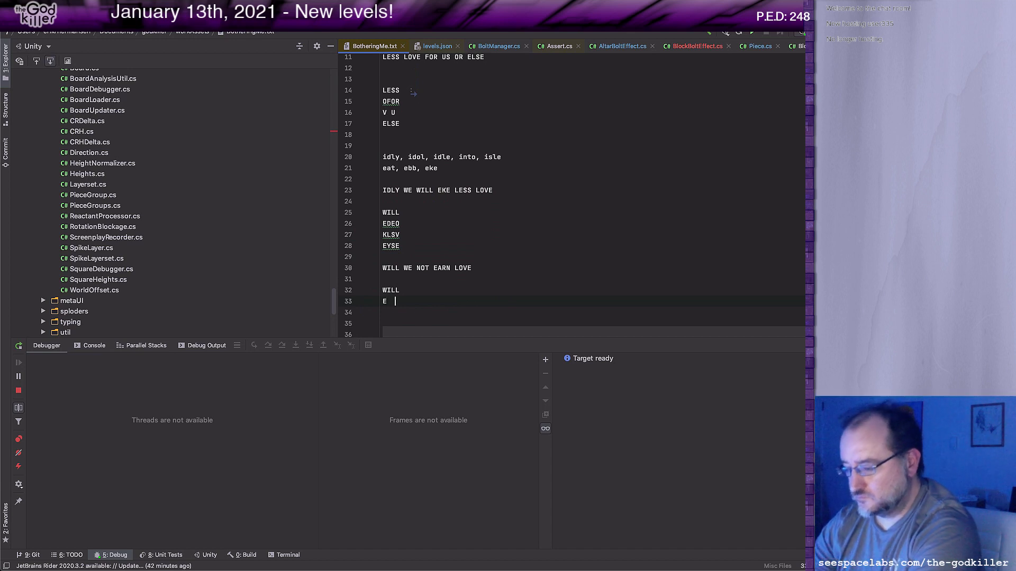
type("  O")
key("Return")
type("V")
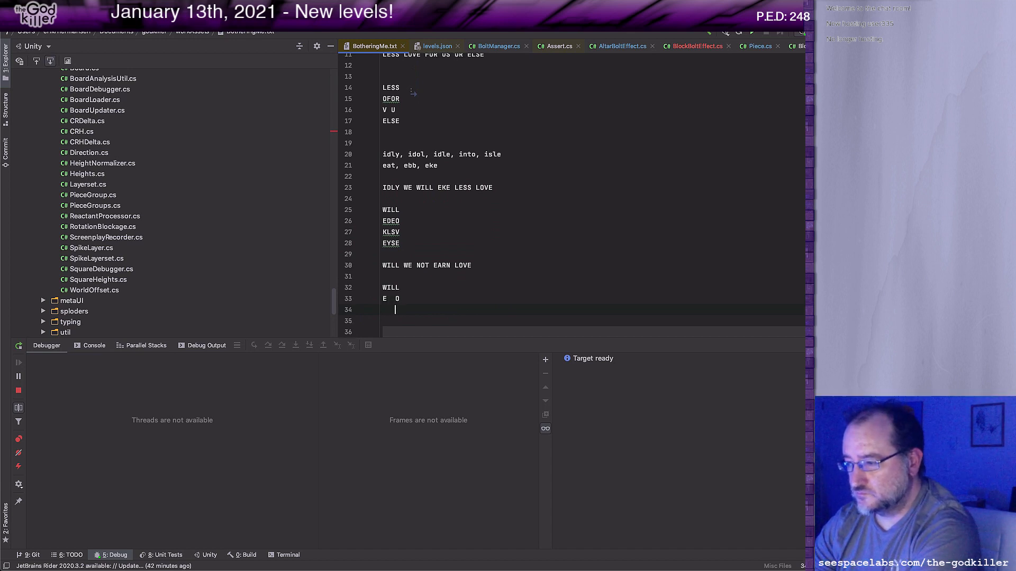
key("Return")
type("E")
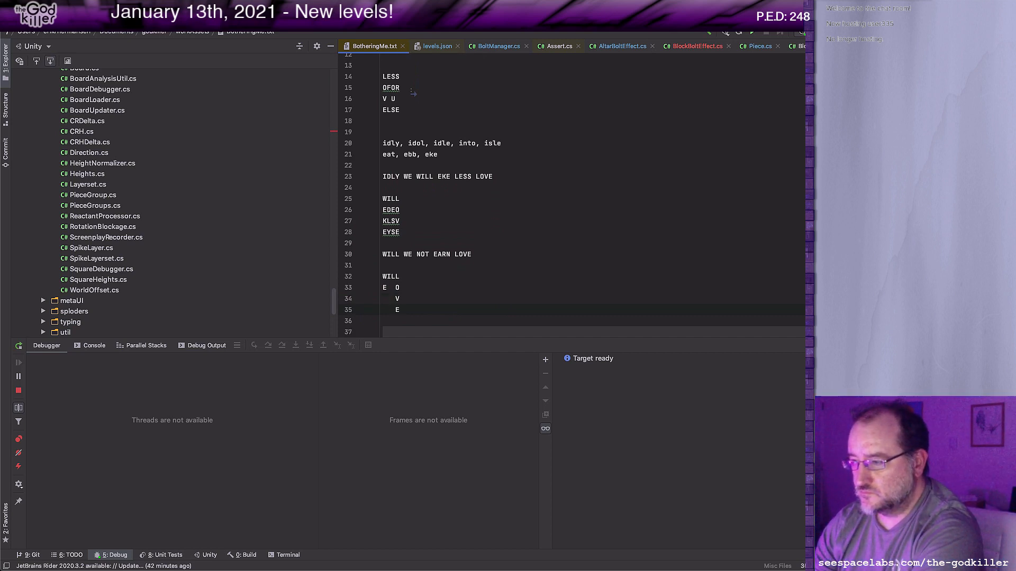
Shift the vertical letters O, V and E in the new grid from the fourth column to the third.
left_click(391, 310)
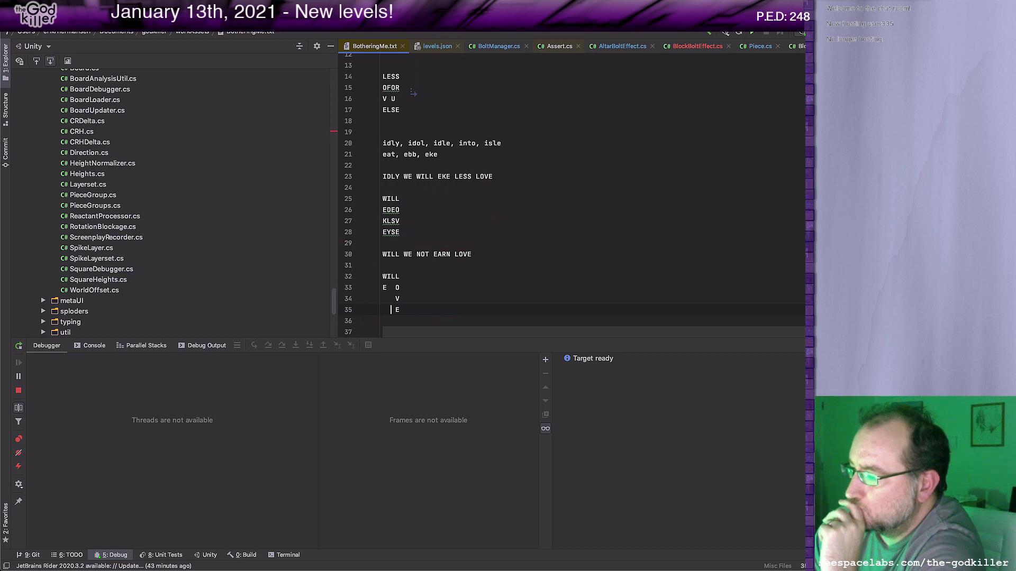
key("Up")
key("Up")
key("shift+Right")
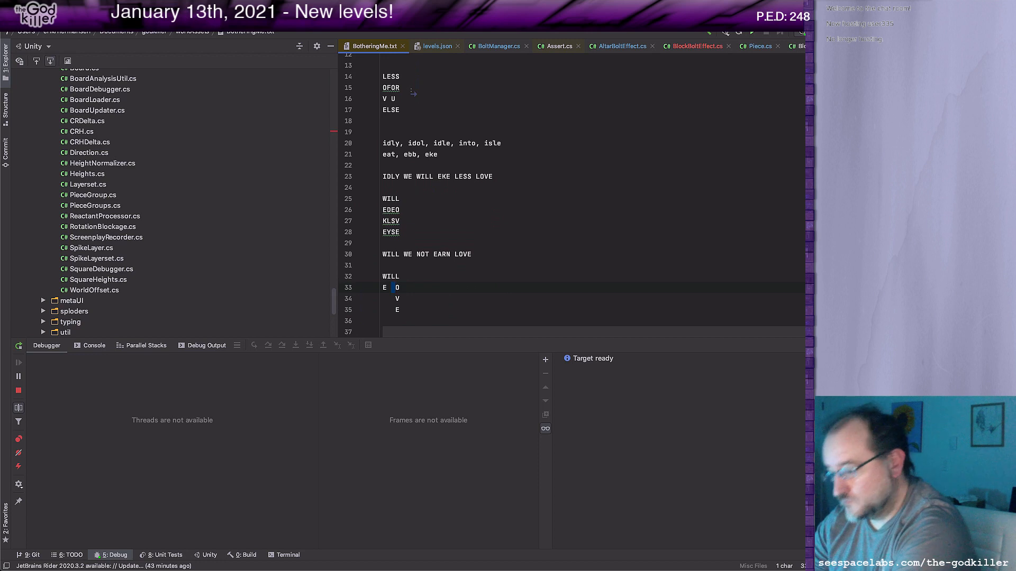
type("O")
key("Down")
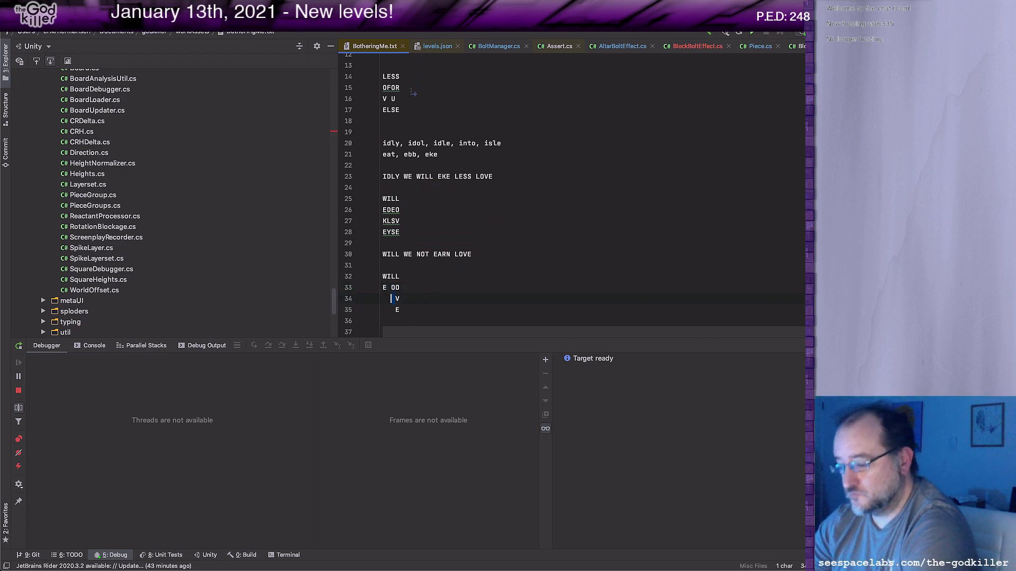
key("Down")
key("shift+Left")
type("E")
key("Up")
key("Up")
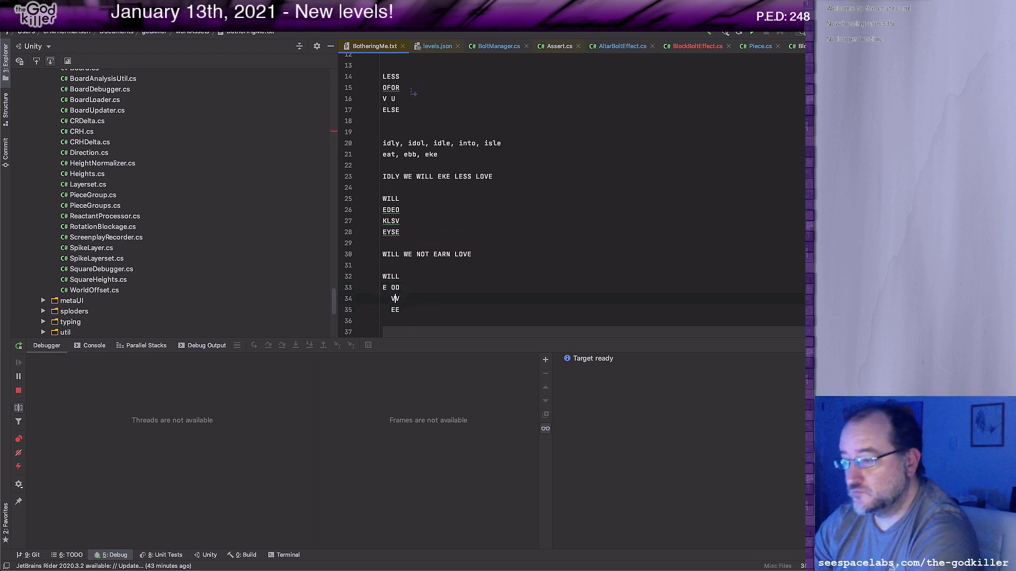
key("Delete")
key("Down")
key("Delete")
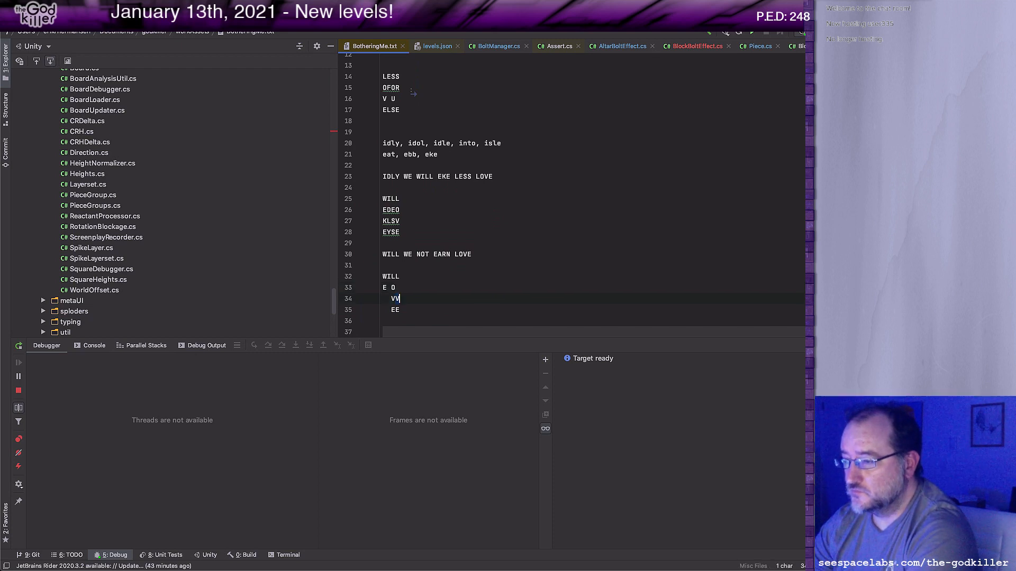
key("Down")
key("Delete")
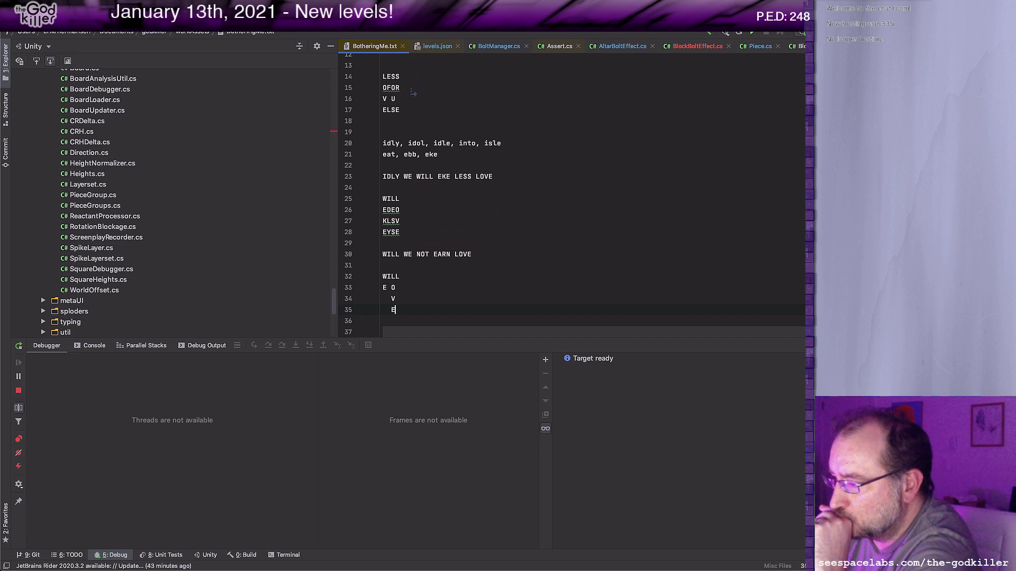
Complete the third row of the new grid around its V so that it reads HAVE.
key("Left")
key("Left")
key("Up")
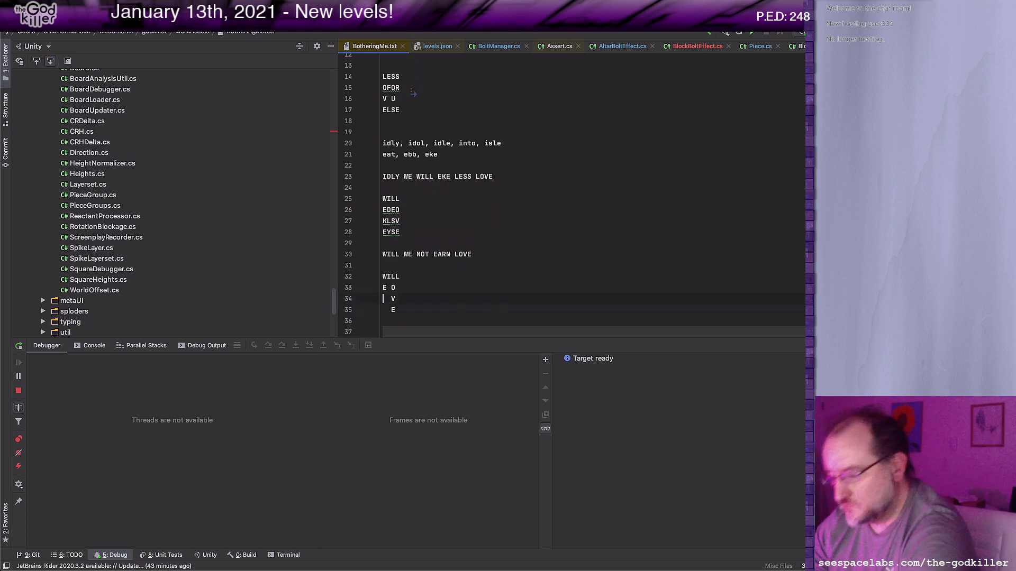
type("HA")
key("Delete")
key("Delete")
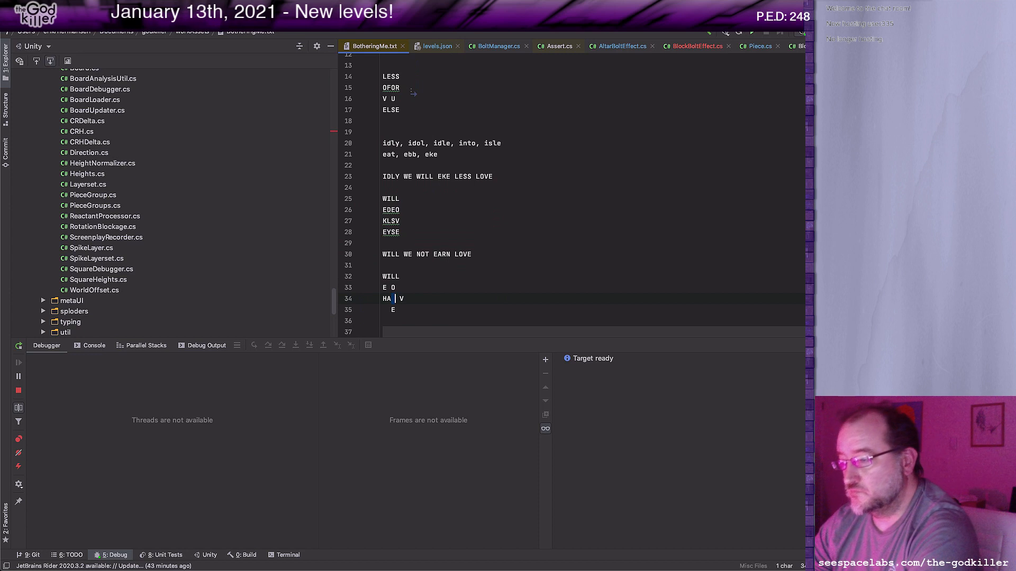
key("Right")
type("E")
Replace EARN with HAVE in the phrase above the new grid so that it reads WILL WE NOT HAVE LOVE.
key("Up")
key("Up")
key("Up")
key("Up")
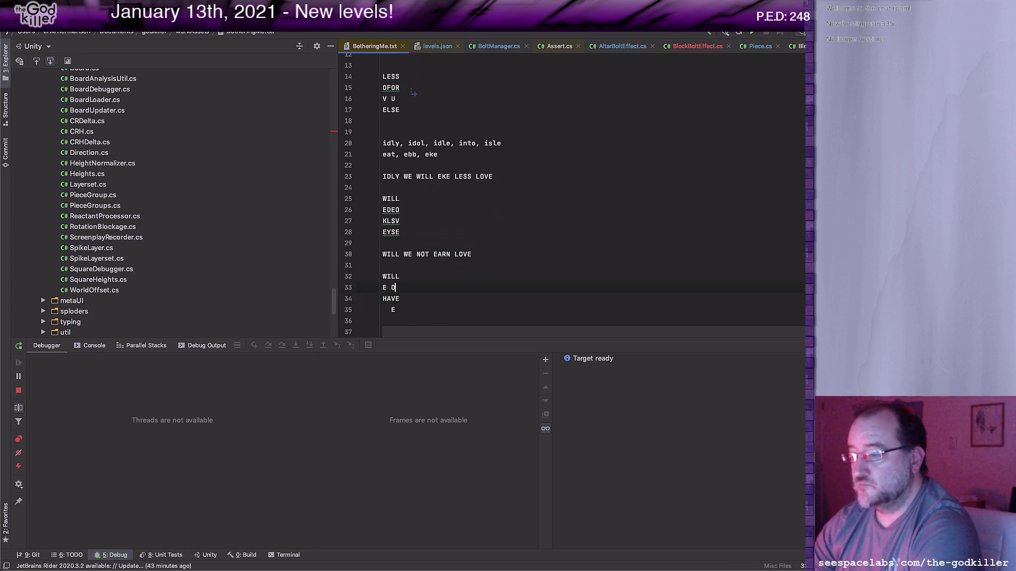
key("Right")
key("Right")
key("Right")
key("Right")
key("Right")
key("Right")
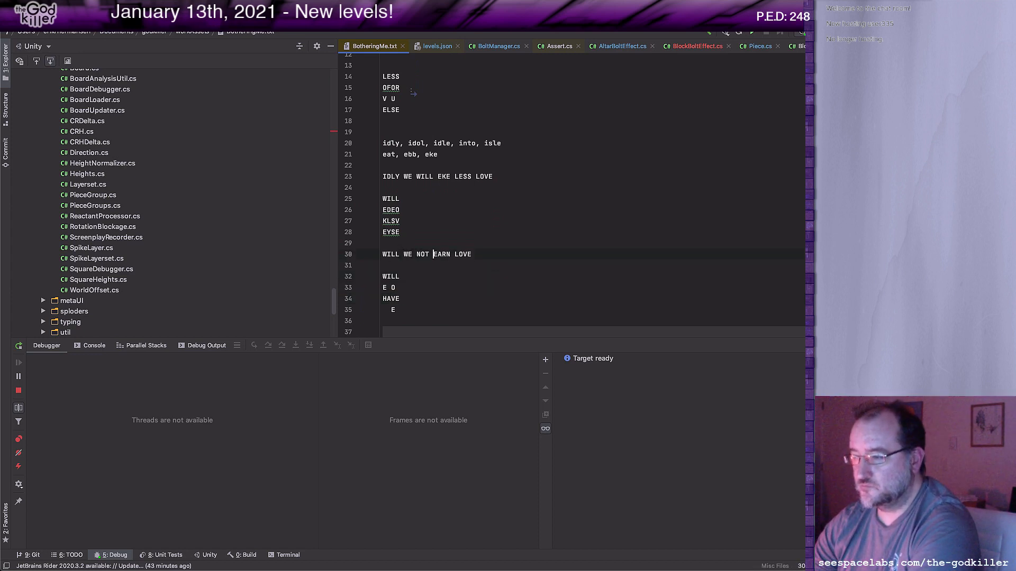
key("shift+Right")
key("shift+Right")
key("shift+Right")
key("shift+Right")
type("HAV")
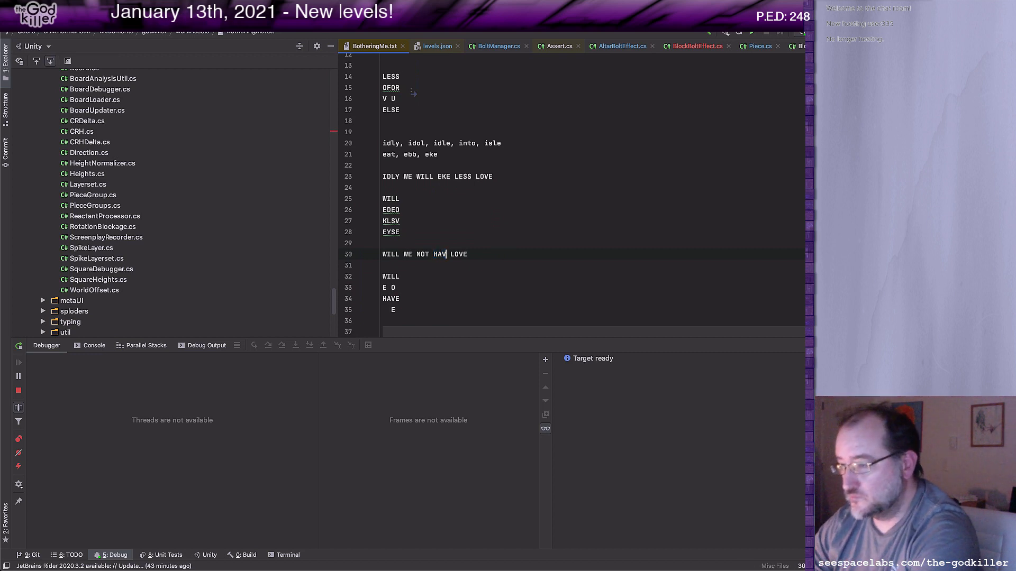
type("E")
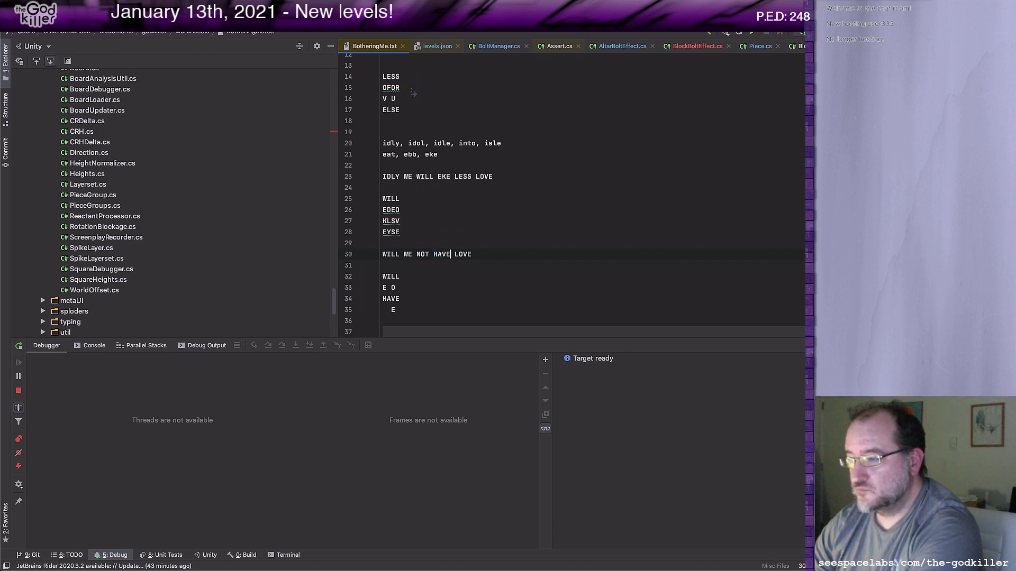
Remove NOT from the phrase so that it reads WILL WE HAVE LOVE.
key("Left")
key("Left")
key("shift+Left")
key("shift+Left")
key("shift+Left")
key("shift+Left")
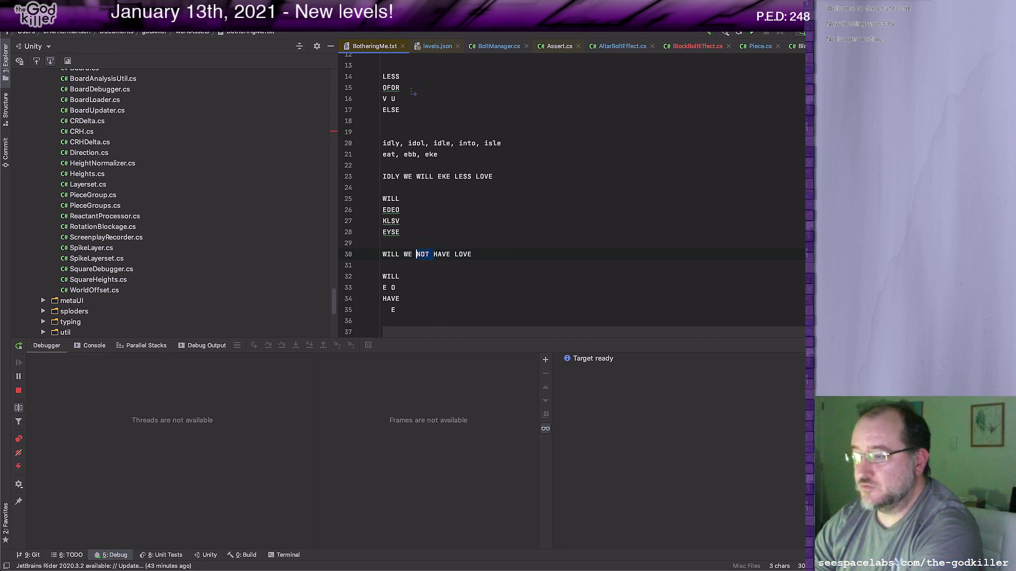
key("BackSpace")
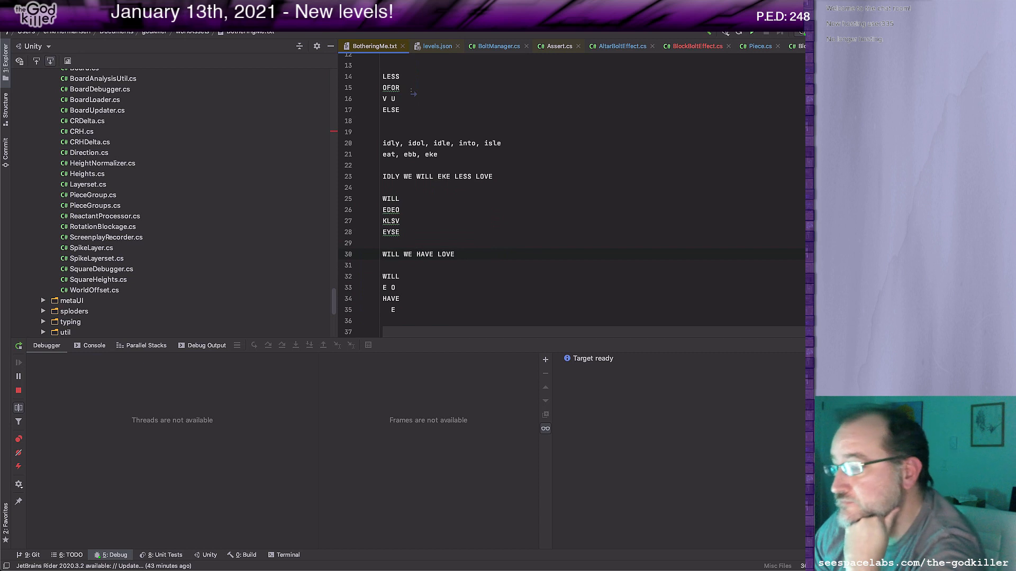
Place the text cursor directly after the O in the second row of the new letter grid.
key("Down")
key("Down")
key("Down")
key("Down")
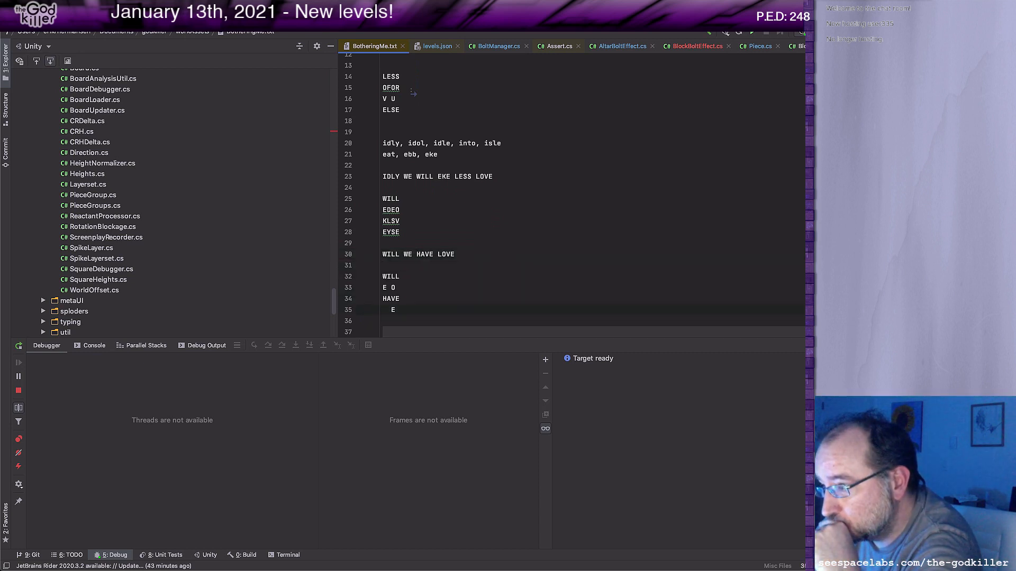
key("Up")
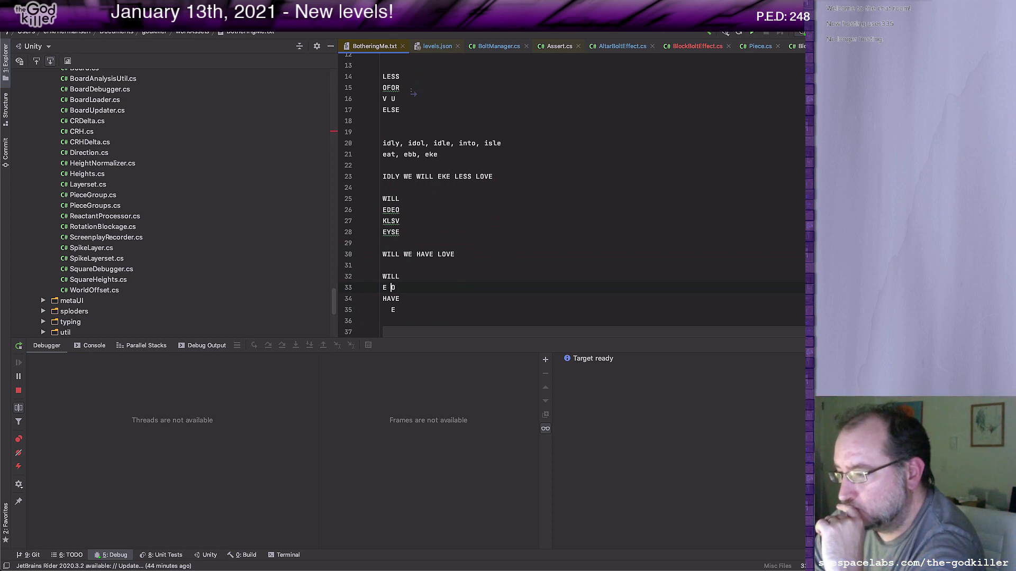
left_click(395, 287)
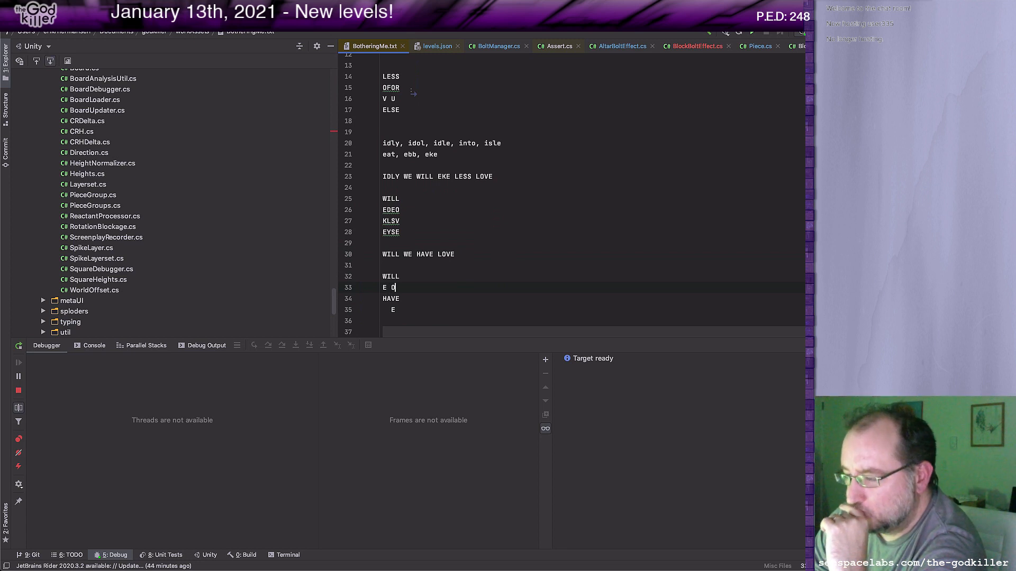